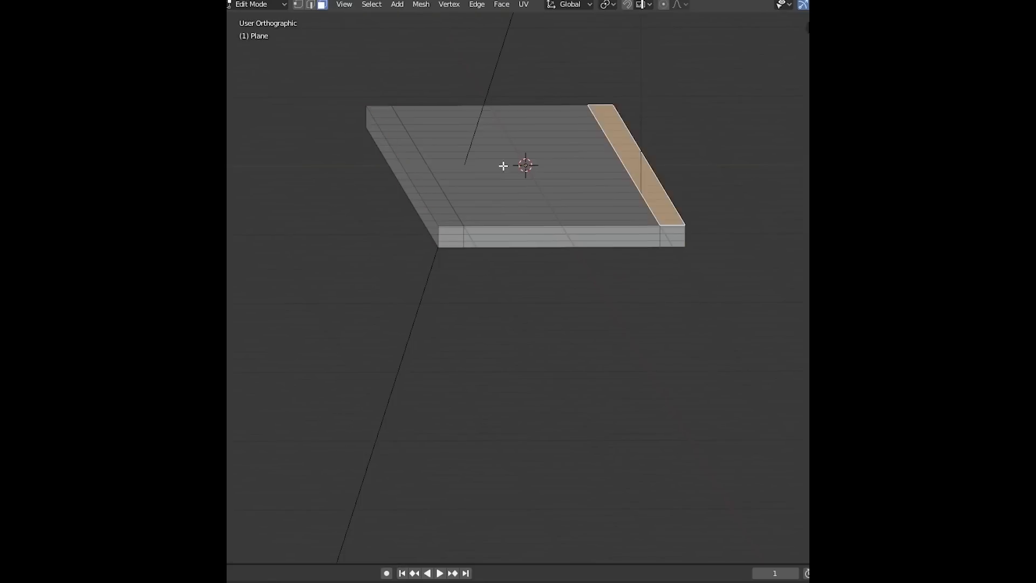
Step: Extrude the slab's edge strip faces upward into railings and narrow their tops along Y
key("e")
key("s")
key("y")
left_click(733, 181)
key("g")
key("z")
Step: Extrude the slab's underside faces downward to thicken the deck
middle_click_drag(729, 169, 562, 196)
left_click(566, 181)
left_click(613, 183, "shift")
key("e")
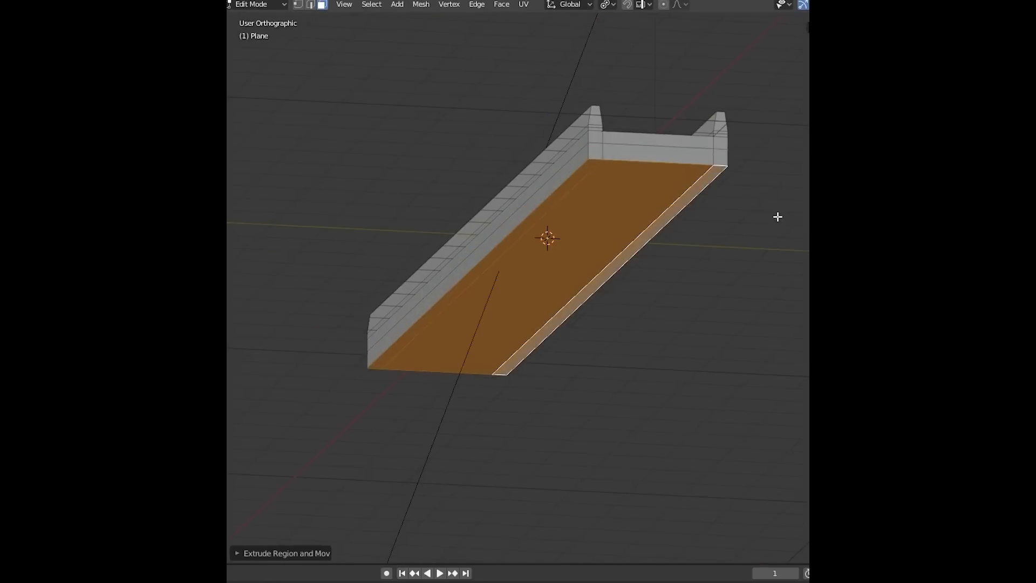
Step: Add a series of loop cuts across the deck
middle_click_drag(777, 217, 601, 180)
key("ctrl+r")
scroll(593, 211, "up", 10)
left_click(593, 210)
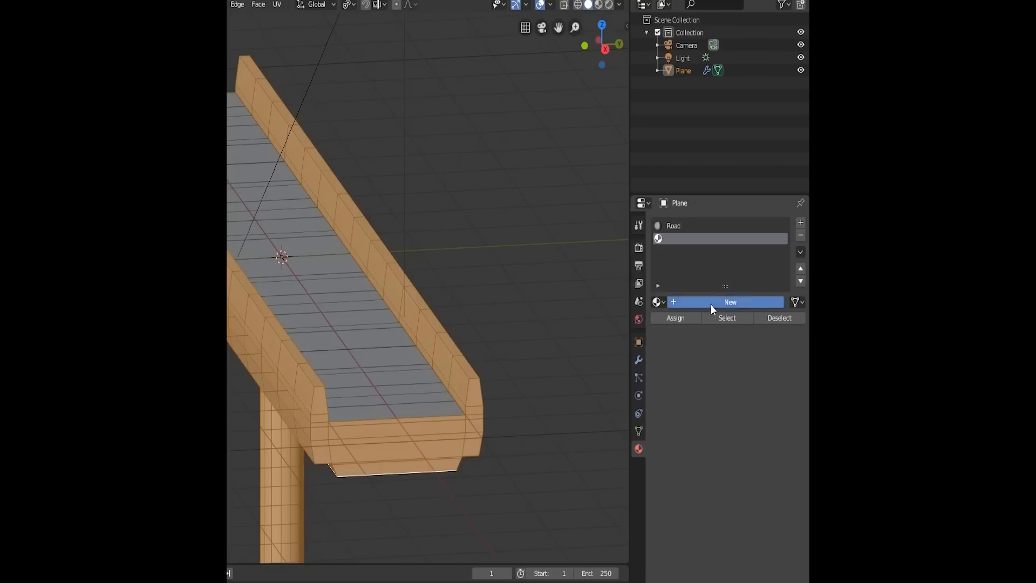
Step: Create a second material using ConcreteNew0033_5_M.jpg as its base color image and cube-project the bridge's UVs
left_click(711, 304)
left_click(802, 442)
left_click(566, 340)
left_click(789, 464)
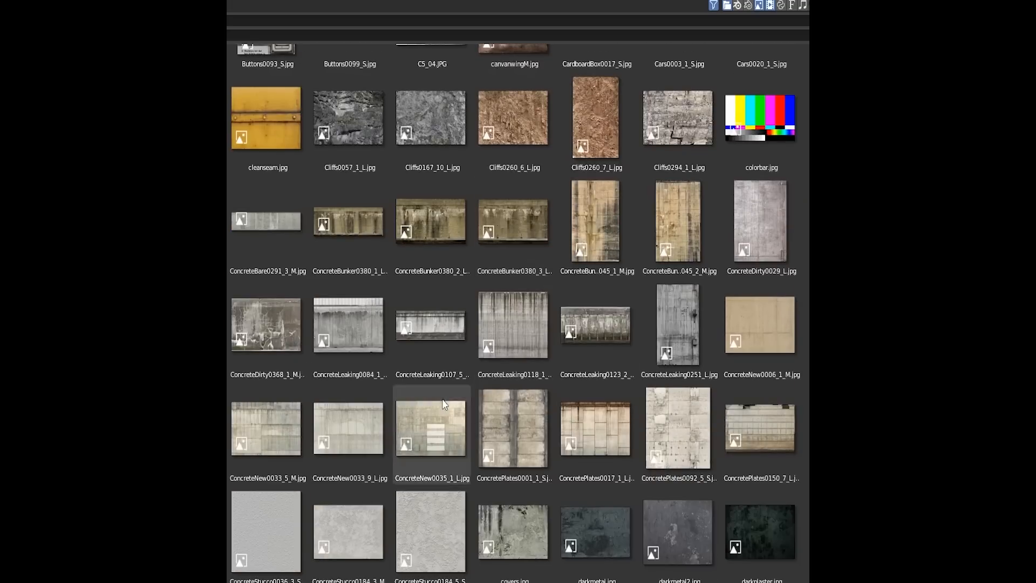
left_click(266, 429)
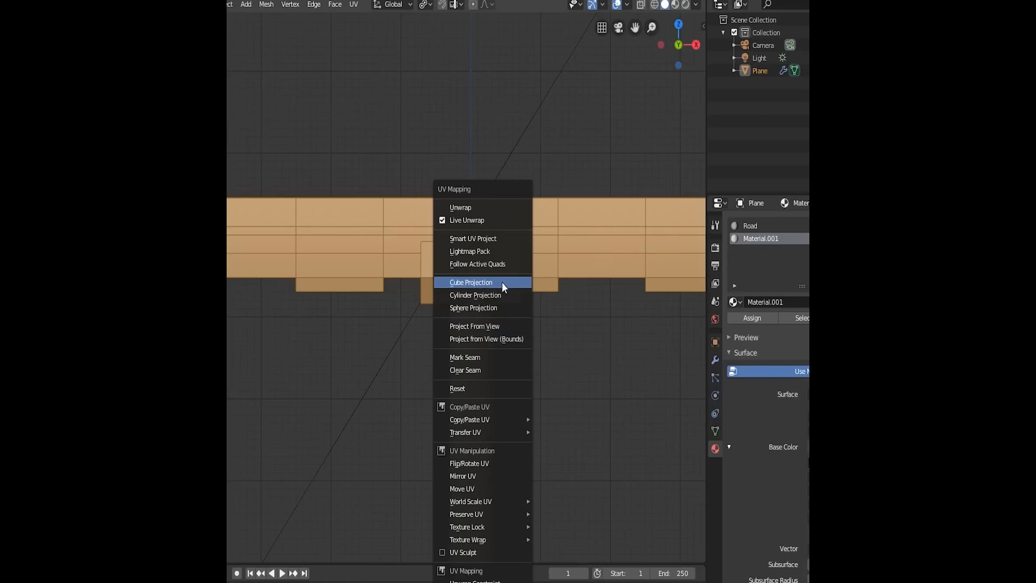
left_click(502, 283)
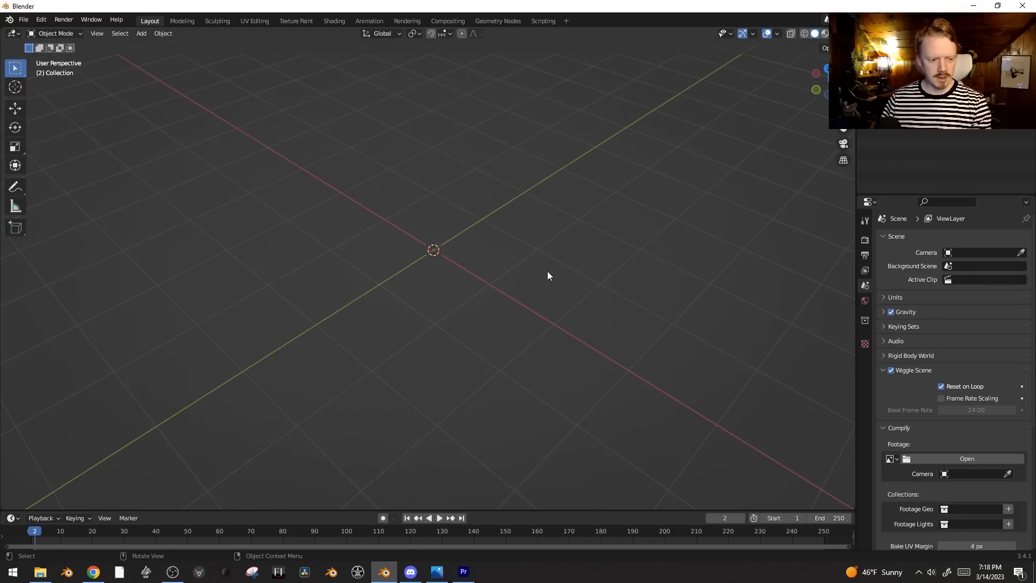
Step: Add a cube mesh at the scene's origin
key("shift+a")
mouse_move(515, 135)
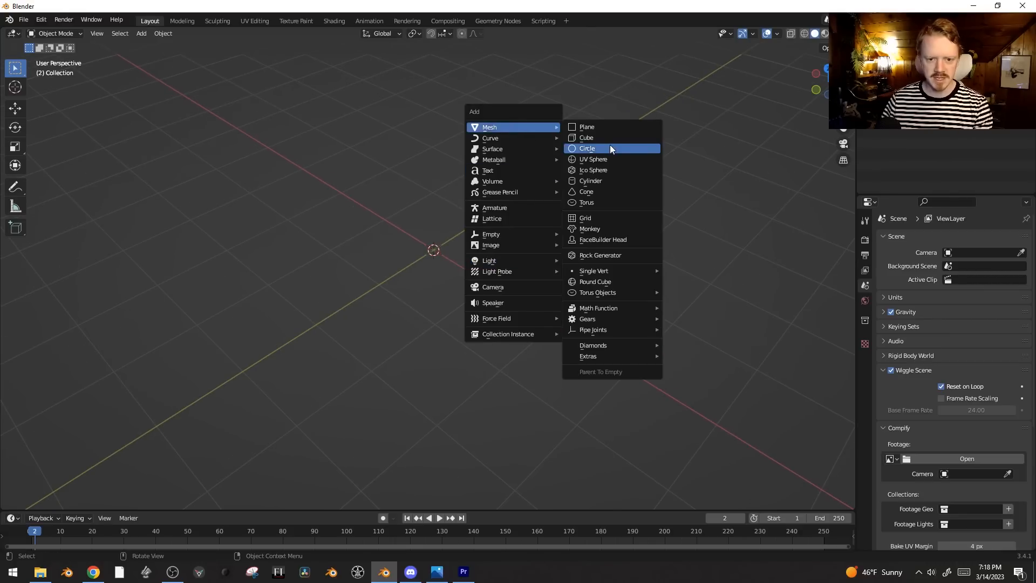
left_click(615, 137)
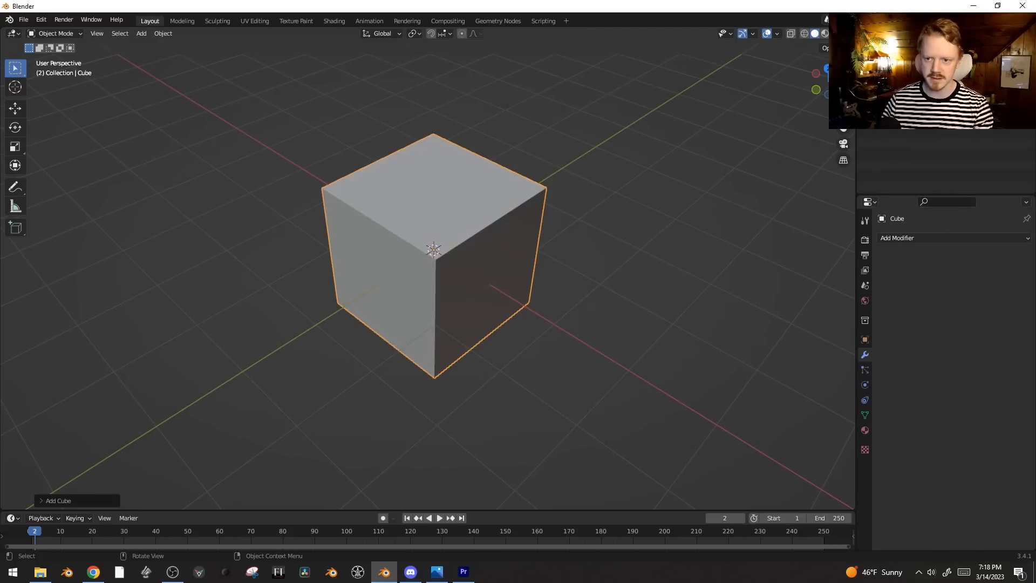
key("n")
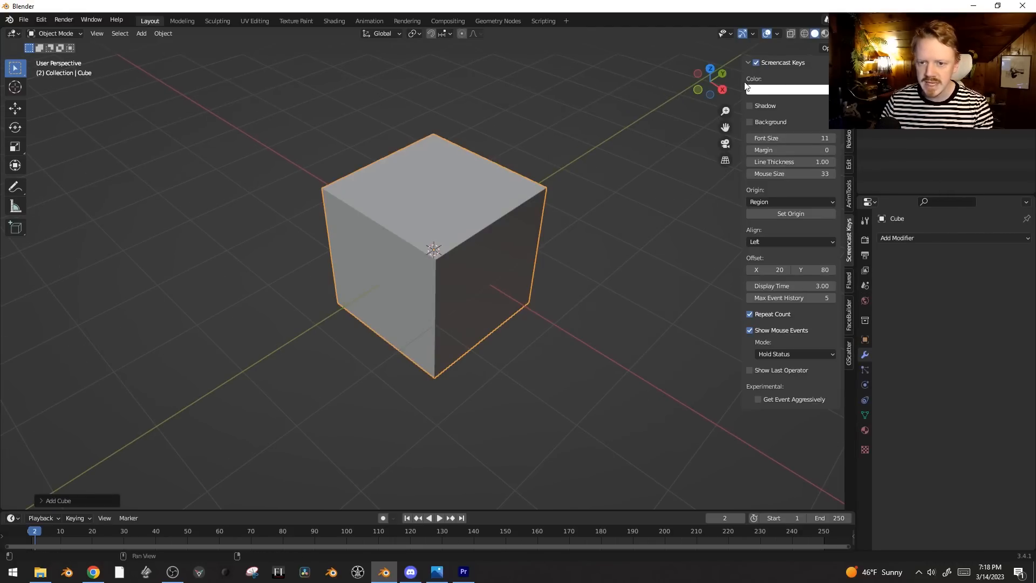
left_click_drag(742, 83, 842, 89)
Step: Scale the cube's mesh smaller and thinner in X, leaving a low wall block elongated along Y
key("Tab")
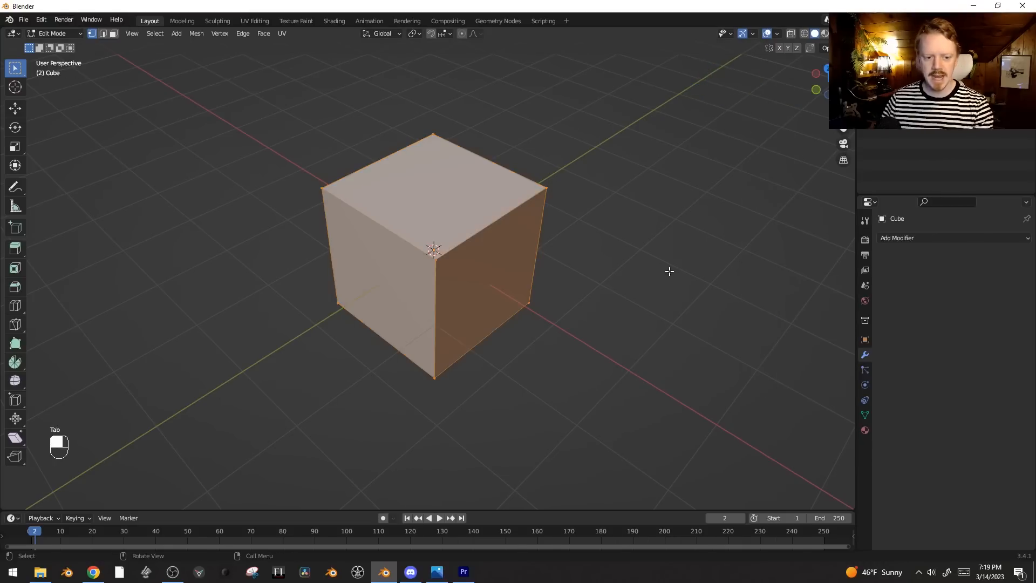
key("s")
key("x")
left_click(486, 253)
key("s")
middle_click(572, 258)
left_click(528, 250)
key("s")
middle_click(540, 248)
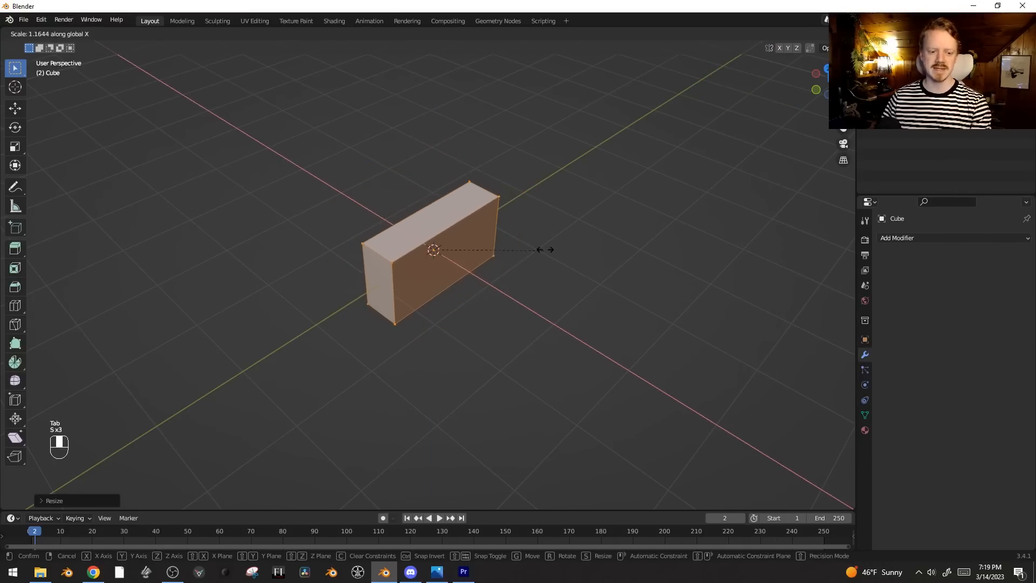
middle_click(605, 232)
left_click(655, 217)
Step: Narrow the block's top face along X so the wall tapers upward
middle_click_drag(605, 263, 655, 237)
key("3")
left_click(454, 197)
key("s")
left_click(539, 240)
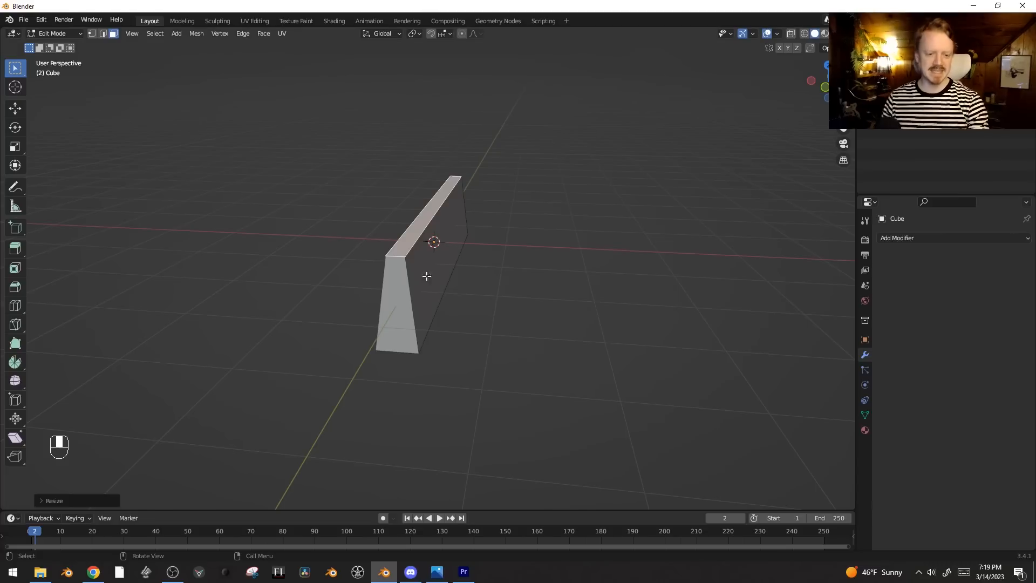
Step: Shift the wall's top face along X and adjust one long upper edge to make the sides asymmetrical
middle_click_drag(426, 275, 555, 222)
key("g")
key("x")
left_click(452, 273)
key("2")
left_click(413, 254)
key("g")
left_click(418, 256)
Step: Add a lengthwise loop cut low on the wall to separate a base band
middle_click_drag(419, 257, 488, 308)
key("ctrl+r")
left_click(348, 297)
left_click(356, 318)
Step: Extrude the lower band's front face outward along X to form a base ledge
key("3")
left_click(465, 320)
key("e")
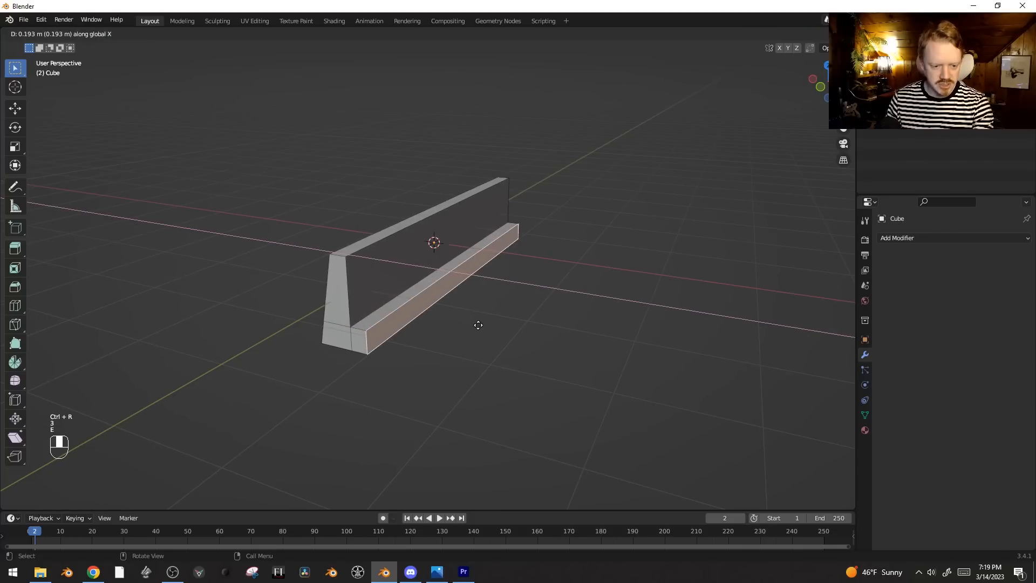
left_click(488, 326)
left_click(410, 226)
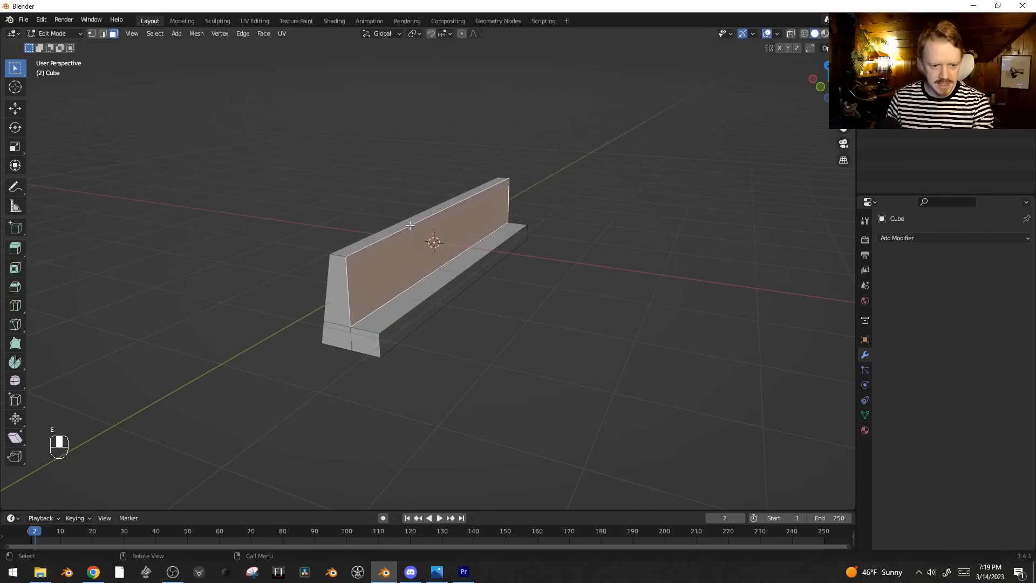
key("g")
right_click(410, 225)
Step: Raise the wall's top face slightly
left_click(412, 223)
key("g")
left_click(413, 216)
Step: Divide the barrier's length with four evenly spaced vertical loop cuts
middle_click_drag(512, 244, 440, 223)
key("ctrl+r")
scroll(440, 223, "up", 3)
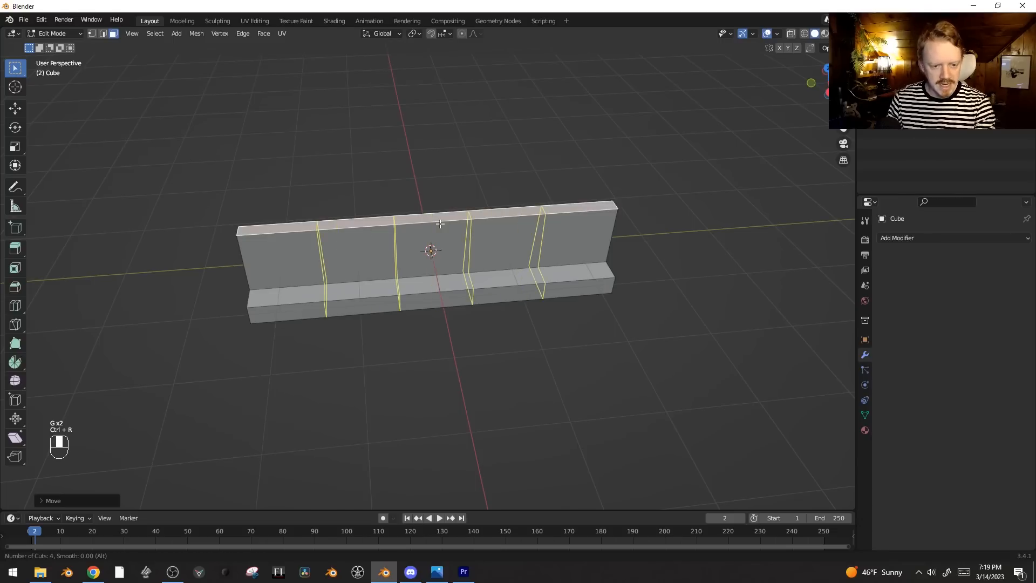
left_click(439, 222)
right_click(437, 221)
Step: Lower the middle top face to create a sloped dip in the barrier's upper edge
left_click(437, 221)
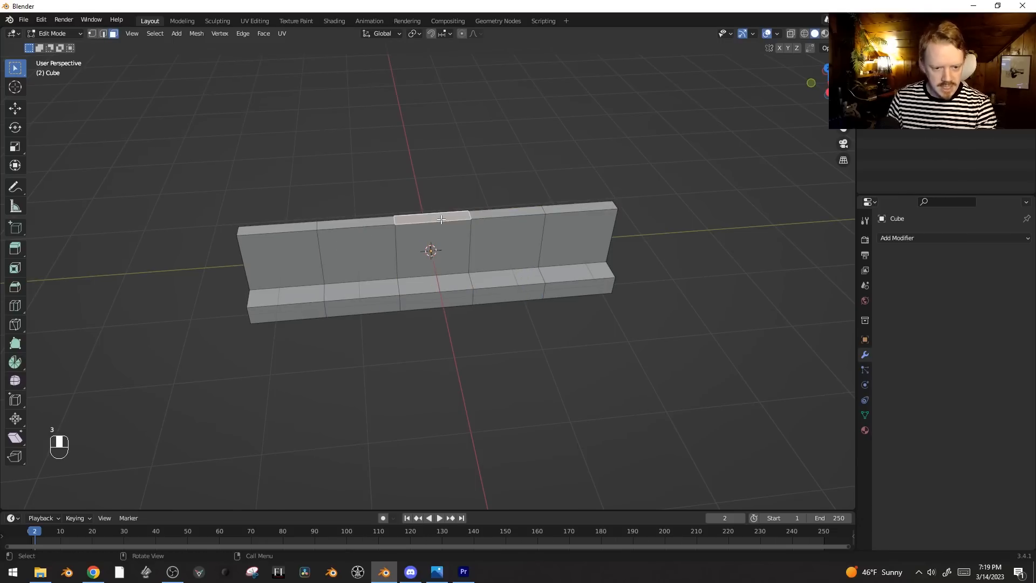
key("g")
left_click(597, 270)
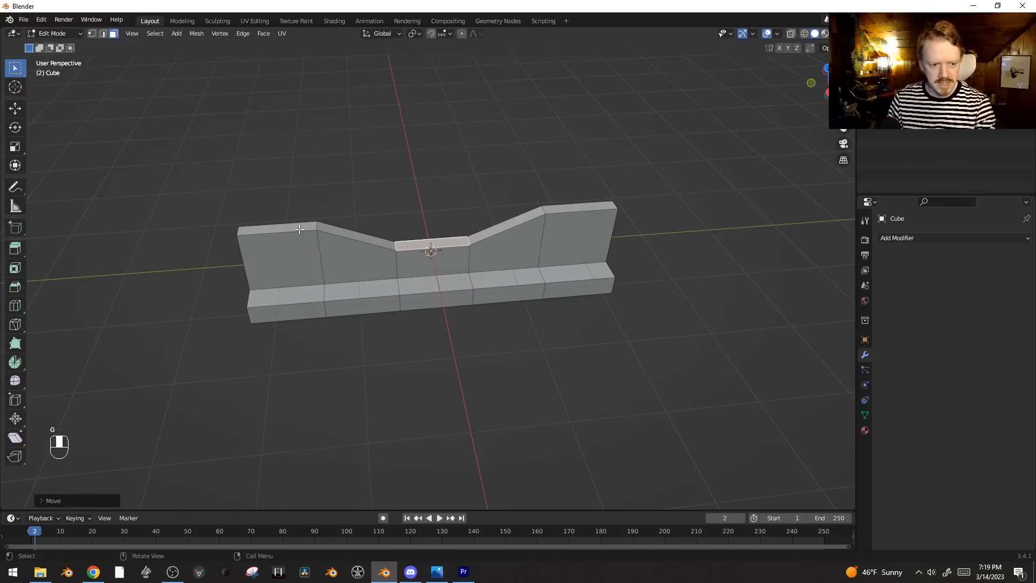
Step: Duplicate an end section's top face, place the copy above the dip, and scale it into a long, narrow strip along Y
middle_click_drag(303, 232, 566, 226)
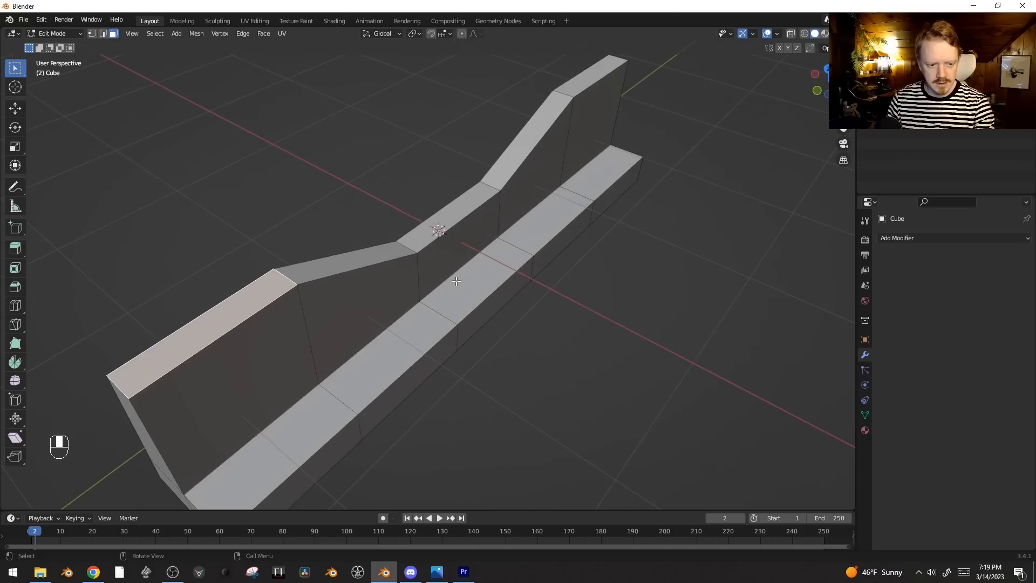
key("shift+d")
left_click(675, 192)
key("s")
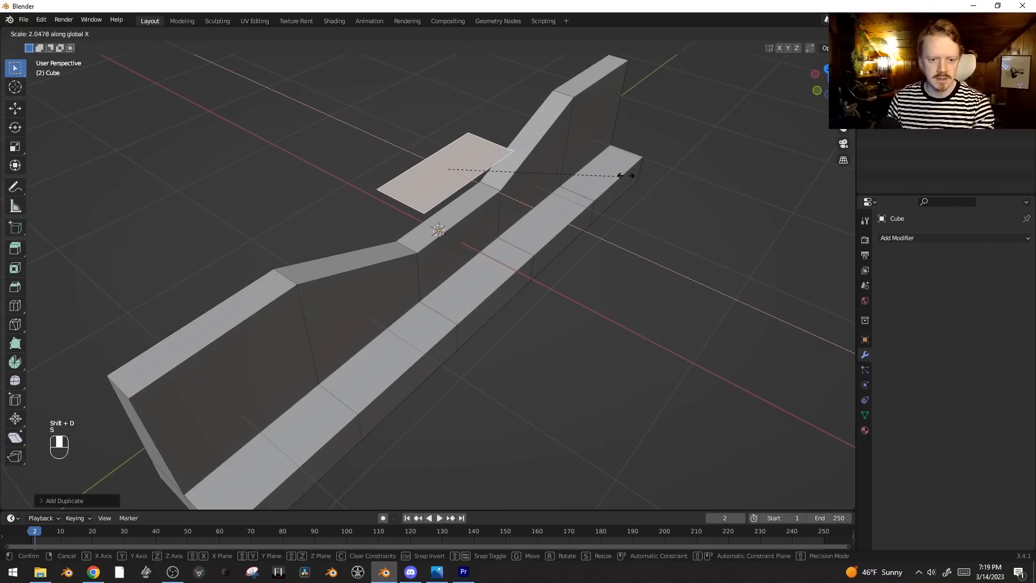
left_click(742, 139)
key("s")
left_click(615, 216)
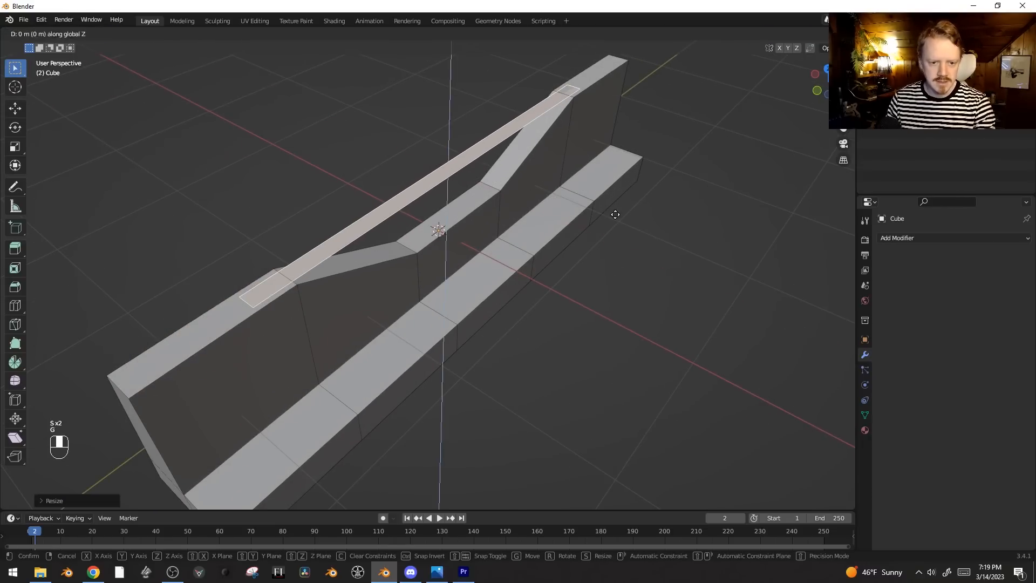
Step: Reposition the strip vertically and extrude it downward to fill the dip with a recessed panel
key("g")
left_click(626, 170)
key("e")
left_click(620, 232)
Step: Scale the infill panel's extruded bottom along X and review the barrier in Object Mode
middle_click_drag(597, 236, 487, 214)
key("s")
key("x")
left_click(618, 211)
key("Tab")
key("Tab")
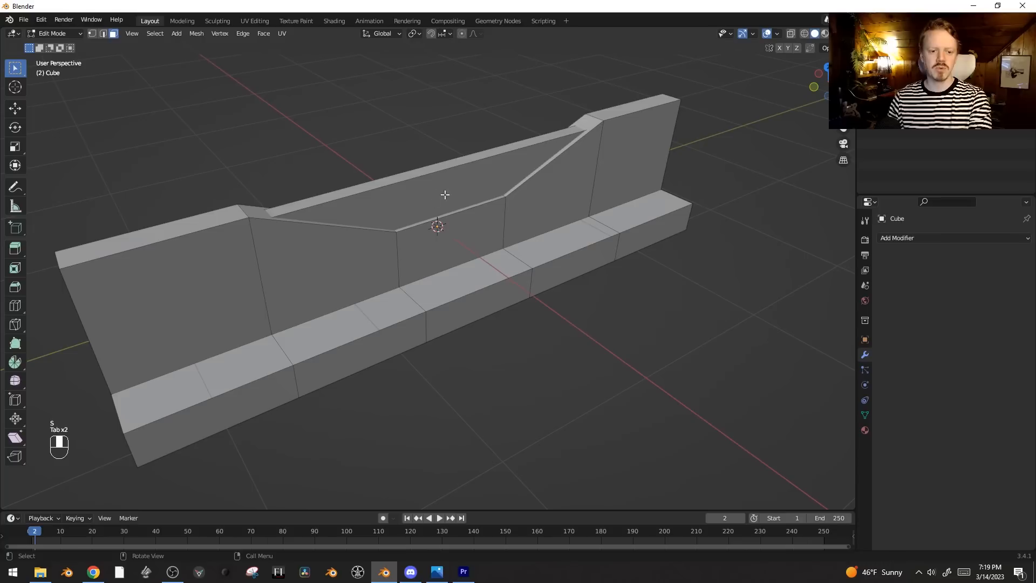
key("Tab")
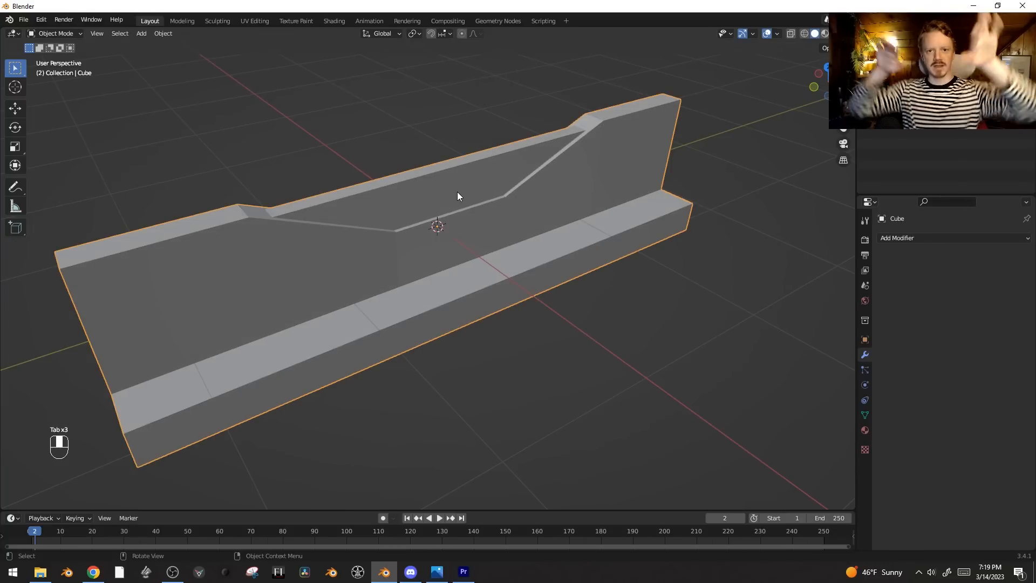
key("Tab")
left_click(467, 250)
middle_click_drag(468, 251, 505, 254)
key("g")
key("x")
right_click(506, 266)
Step: Try to bevel the inner corner edge loop between wall and ledge with four segments
key("2")
left_click(386, 329, "alt")
middle_click_drag(523, 310, 566, 281, "shift")
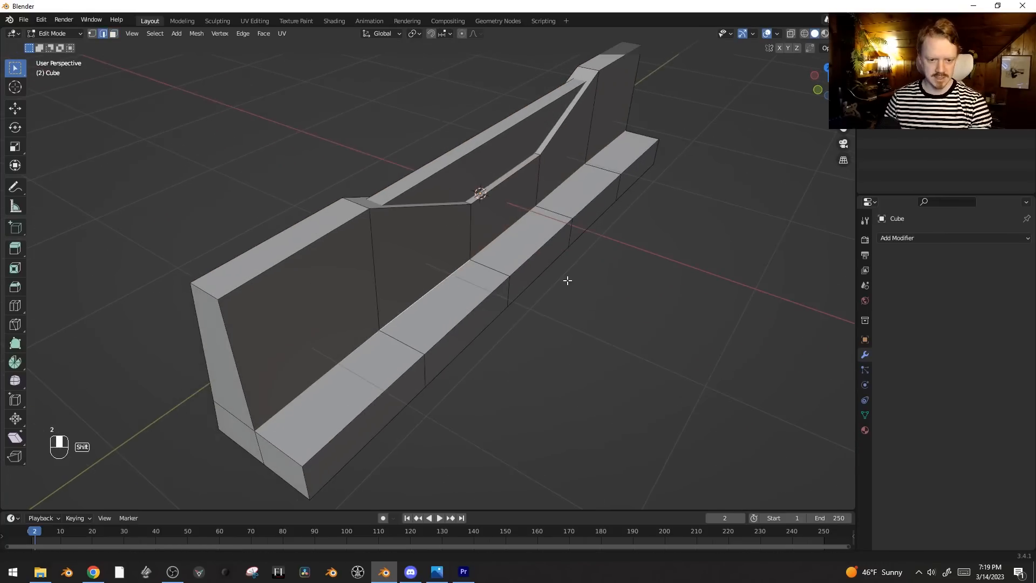
key("ctrl+b")
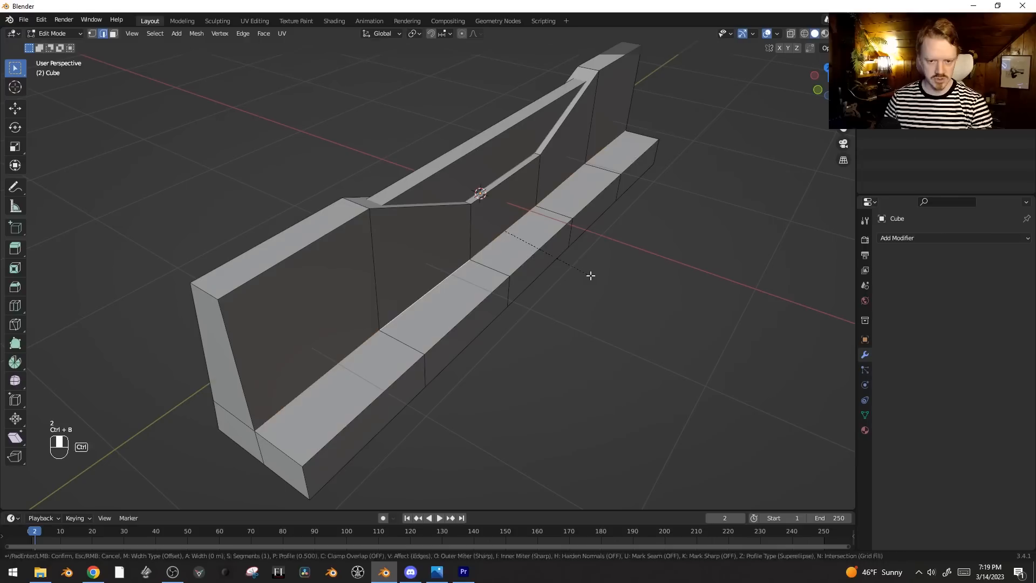
scroll(606, 277, "up", 3)
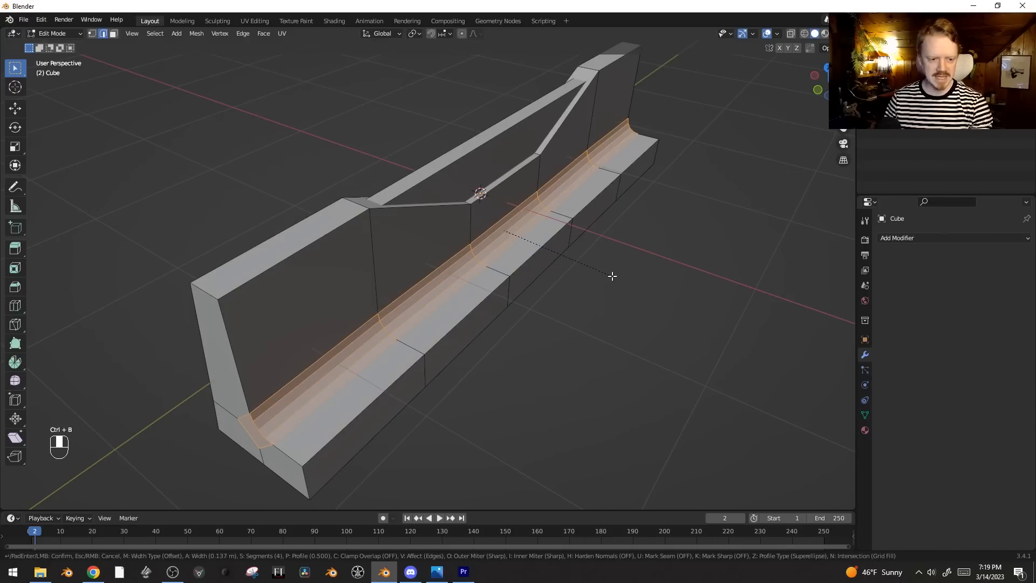
right_click(612, 276)
middle_click_drag(516, 291, 321, 257)
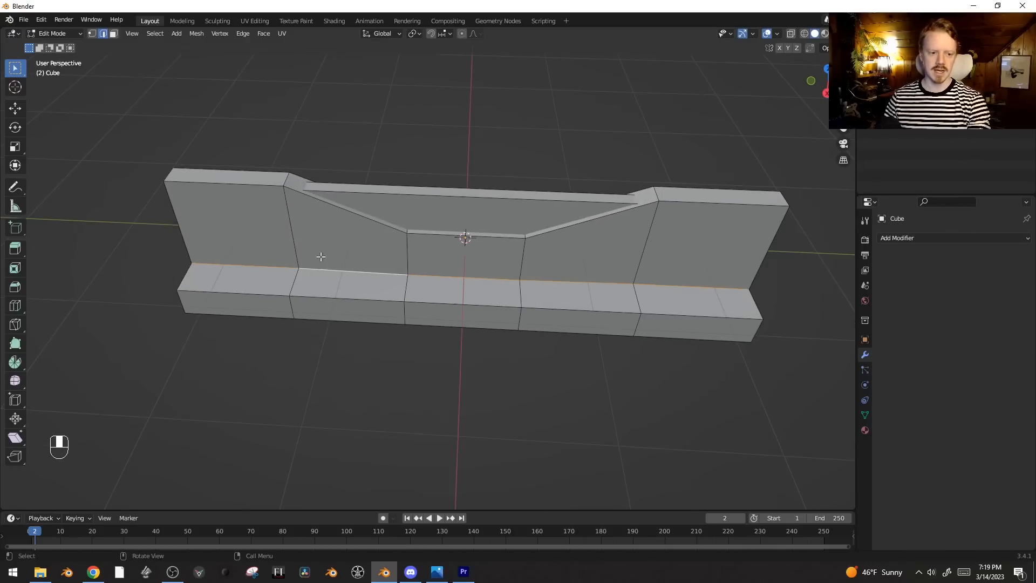
middle_click_drag(239, 173, 264, 178)
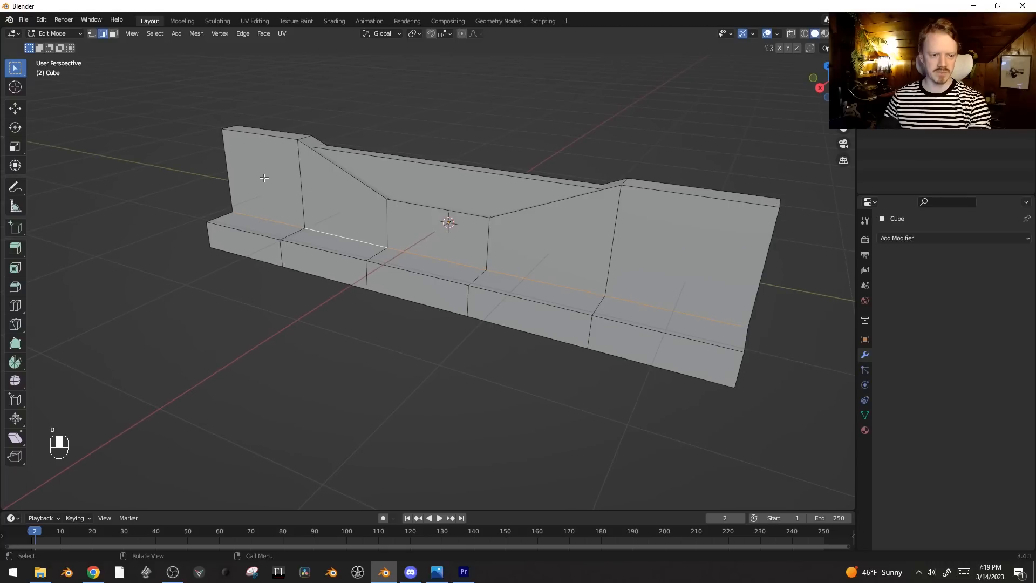
left_click_drag(306, 98, 211, 204)
key("ctrl+z")
Step: Add one vertical loop cut through each end section of the barrier
middle_click_drag(354, 250, 254, 173)
key("ctrl+r")
left_click(250, 168)
key("ctrl+r")
double_click(755, 168)
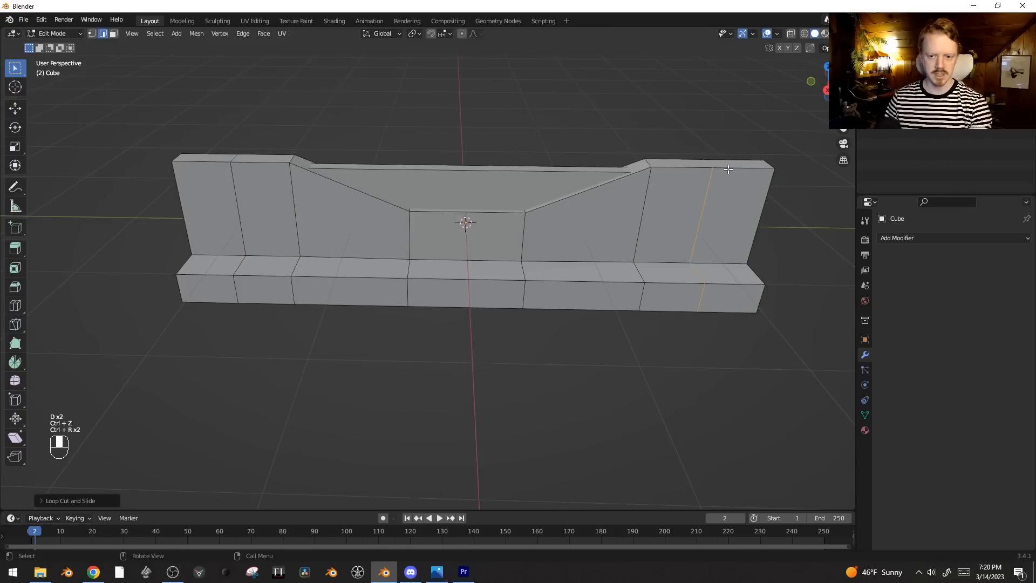
Step: Duplicate the outermost top faces at both ends and place the copies just above the wall
key("3")
left_click(737, 166)
left_click(224, 158, "shift")
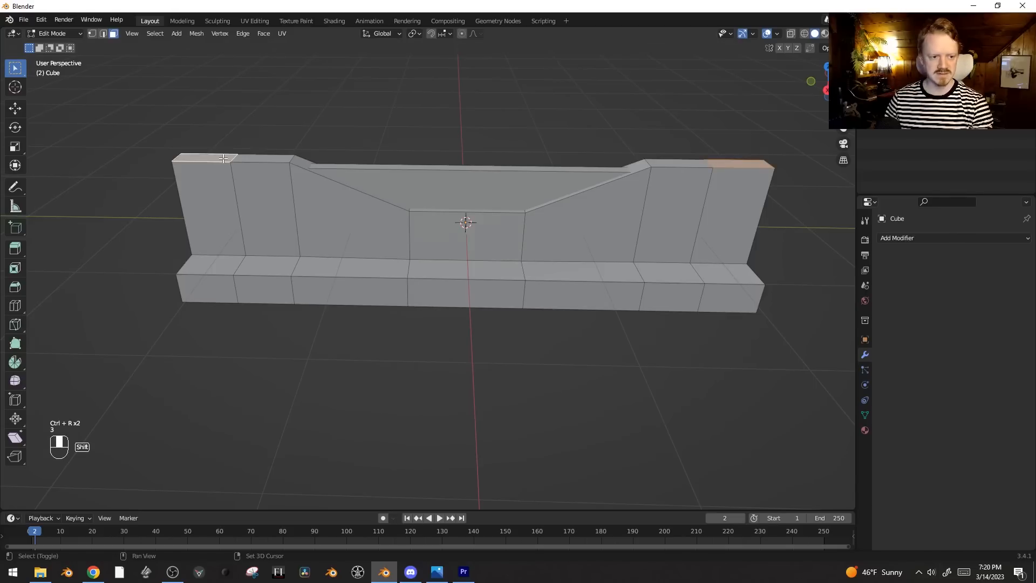
key("shift+d")
left_click(660, 341)
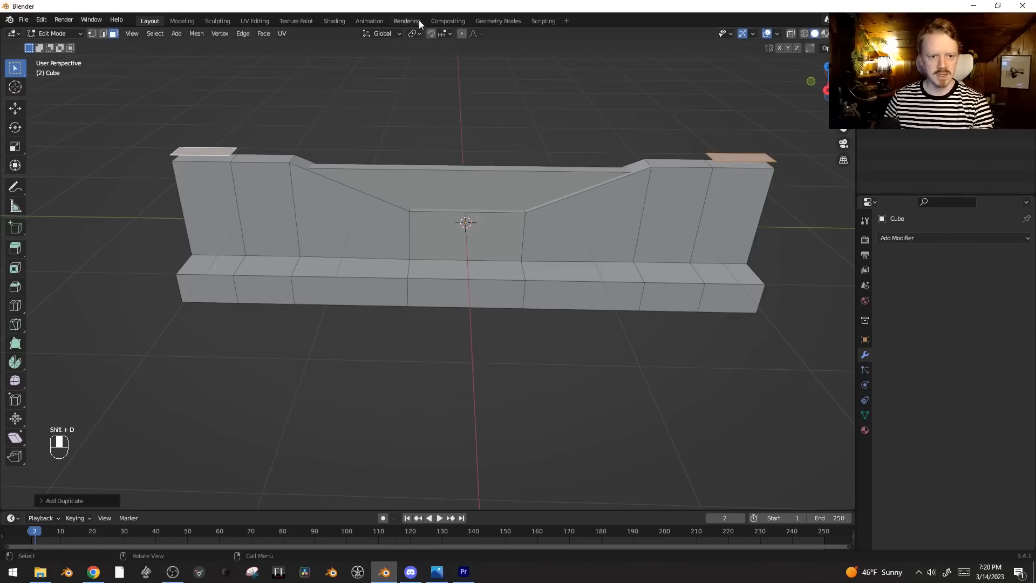
Step: Change the transform pivot point and widen the two duplicated end faces along X
left_click(415, 34)
left_click(431, 69)
middle_click_drag(435, 83, 662, 298)
key("s")
key("x")
left_click(743, 373)
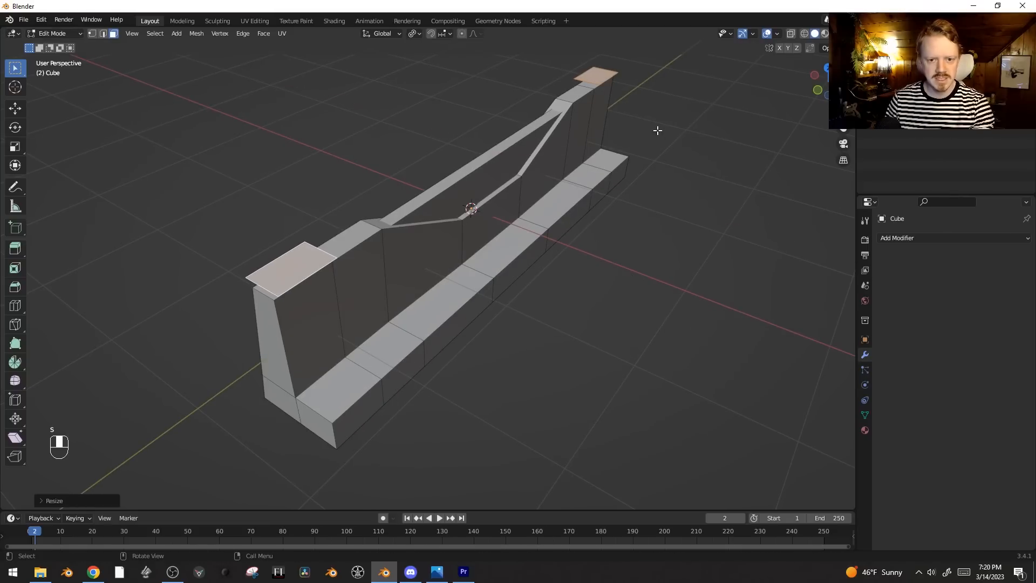
Step: Extrude the two widened end faces downward to the ledge to form end posts
key("e")
left_click(668, 230)
middle_click_drag(668, 229, 614, 213)
Step: Select the outer bottom vertices of both end posts through the mesh and move them outward along X to slant the posts
key("alt+z")
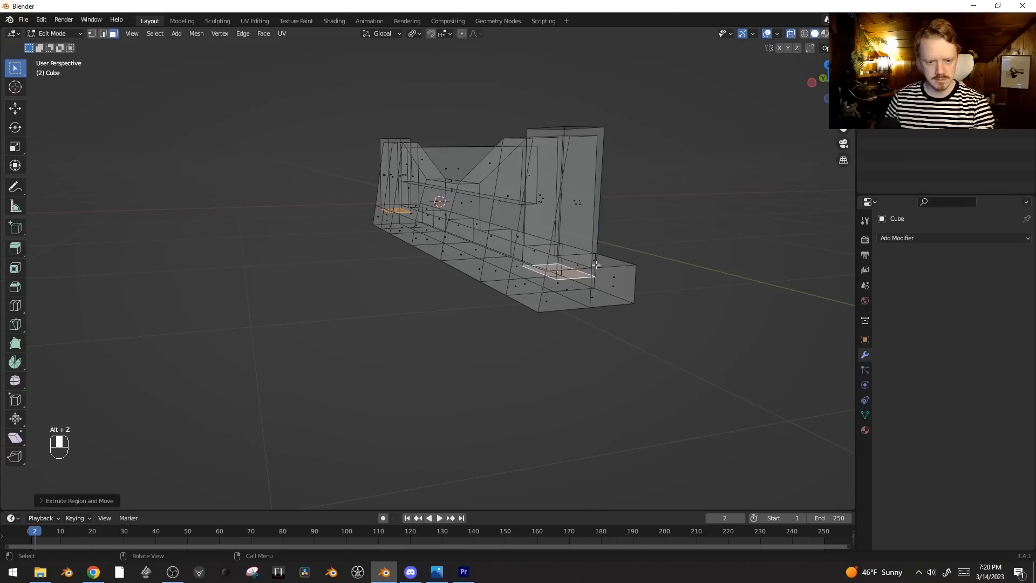
key("1")
middle_click_drag(596, 264, 493, 258)
key("b")
key("alt+z")
middle_click_drag(493, 302, 522, 223)
key("alt+z")
key("b")
key("alt+z")
middle_click_drag(535, 240, 618, 260)
key("g")
middle_click(606, 261)
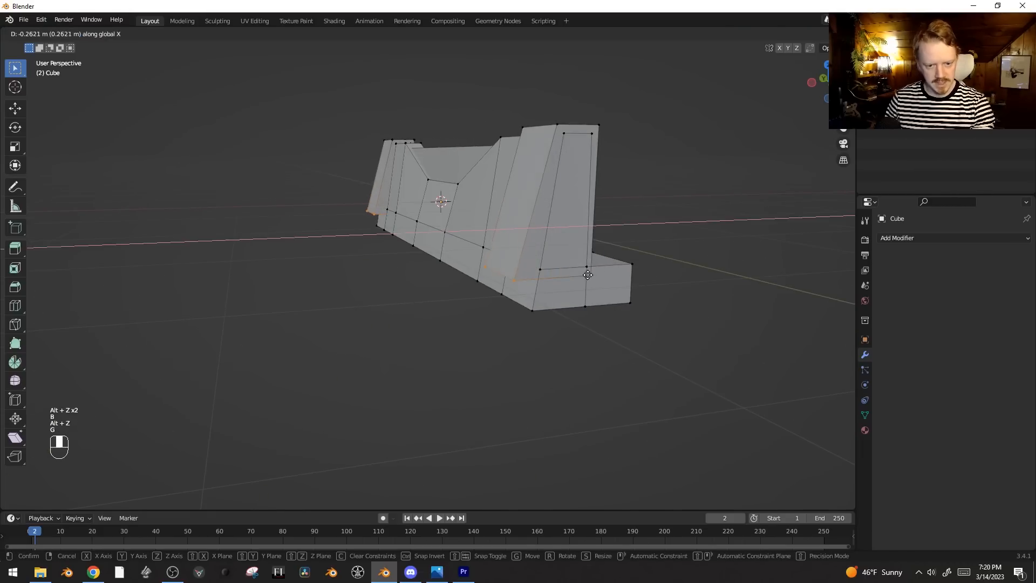
key("g")
Step: Select the coplanar bottom faces of both end posts and move them down along Z by about 0.24 m
key("3")
key("alt+z")
left_click(538, 270)
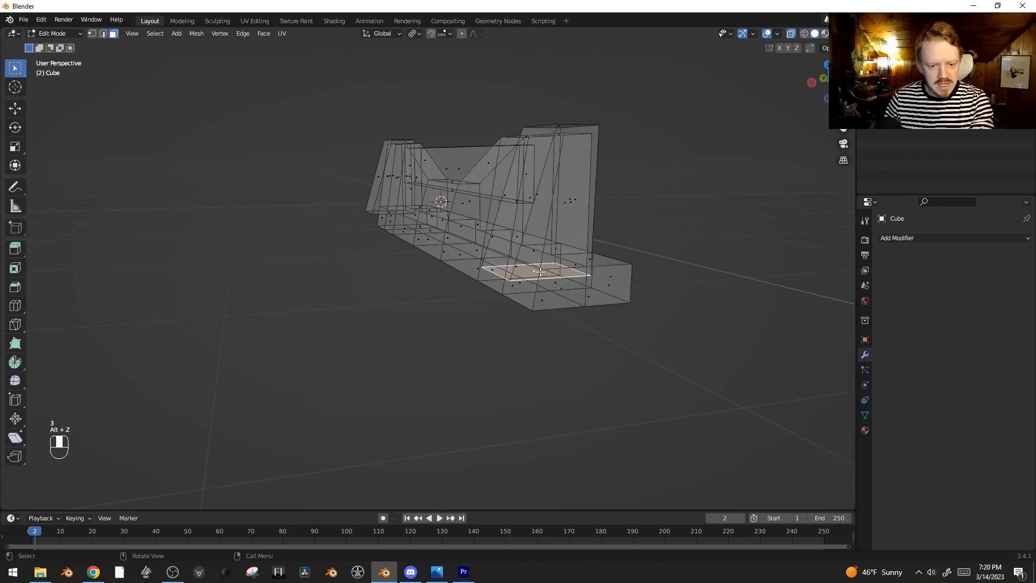
key("shift+g")
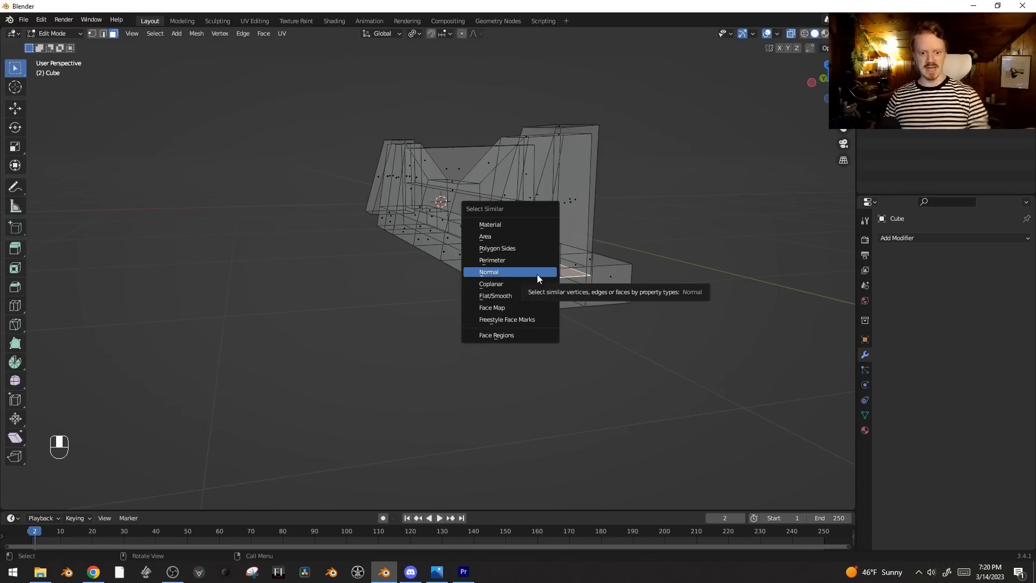
left_click(519, 283)
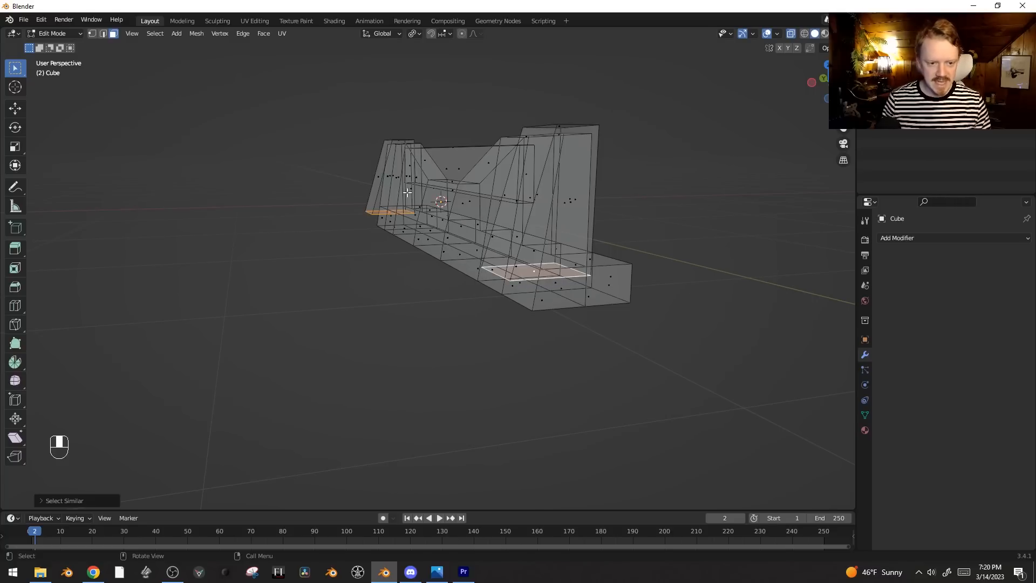
scroll(592, 278, "up", 2)
scroll(592, 279, "up", 1)
key("alt+z")
middle_click_drag(672, 248, 637, 235)
key("g")
key("z")
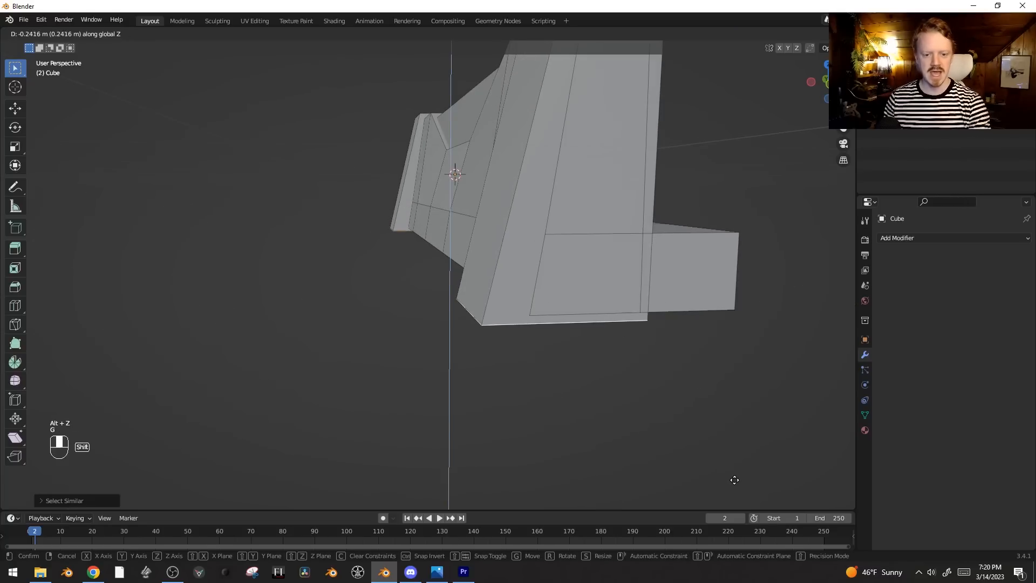
left_click(733, 479)
Step: Scale the end posts' bottom faces along X and shift them slightly to adjust the posts' slant
scroll(621, 324, "down", 1)
key("s")
key("x")
left_click(676, 310)
key("g")
key("y")
left_click(694, 307)
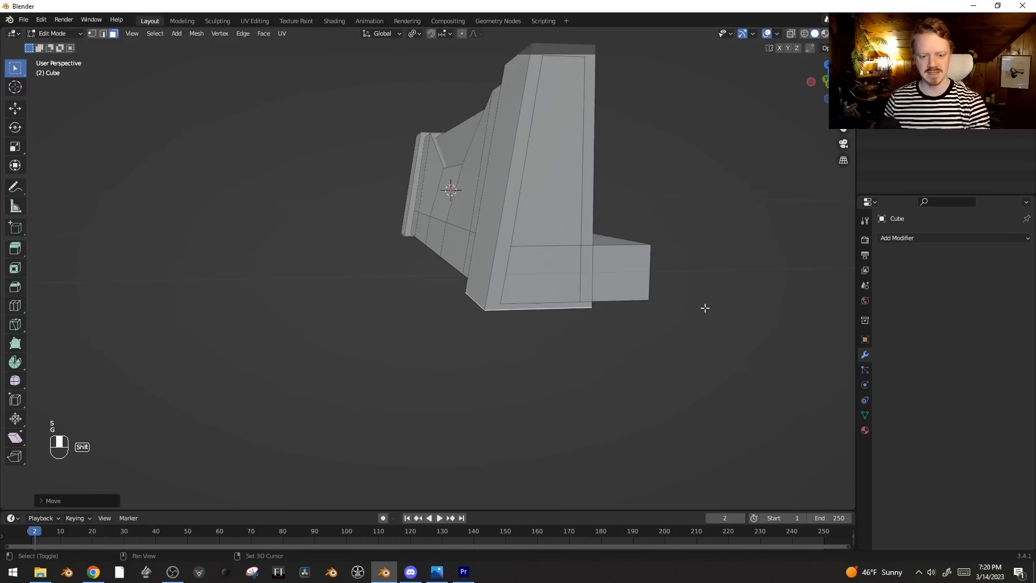
Step: Select all geometry linked to both end posts and scale the posts up slightly
scroll(703, 307, "down", 1)
middle_click_drag(705, 307, 757, 325)
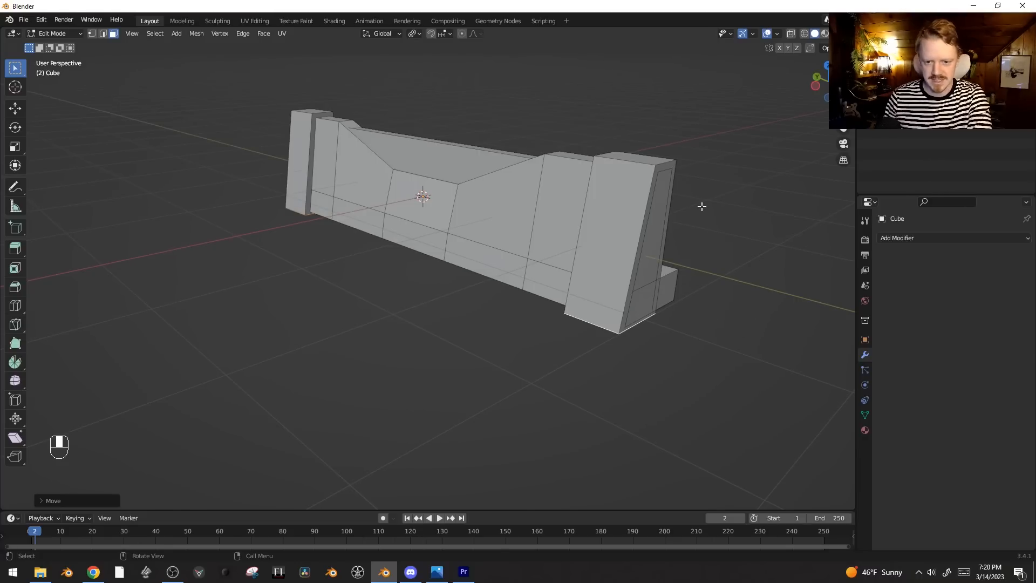
scroll(641, 213, "up", 2)
middle_click_drag(682, 158, 603, 172, "shift")
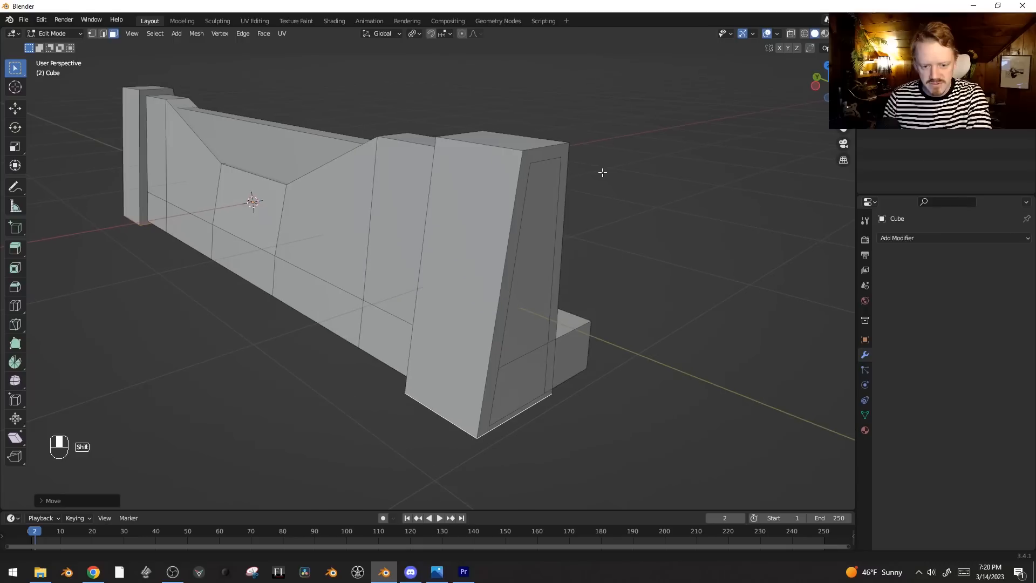
middle_click_drag(514, 338, 562, 325)
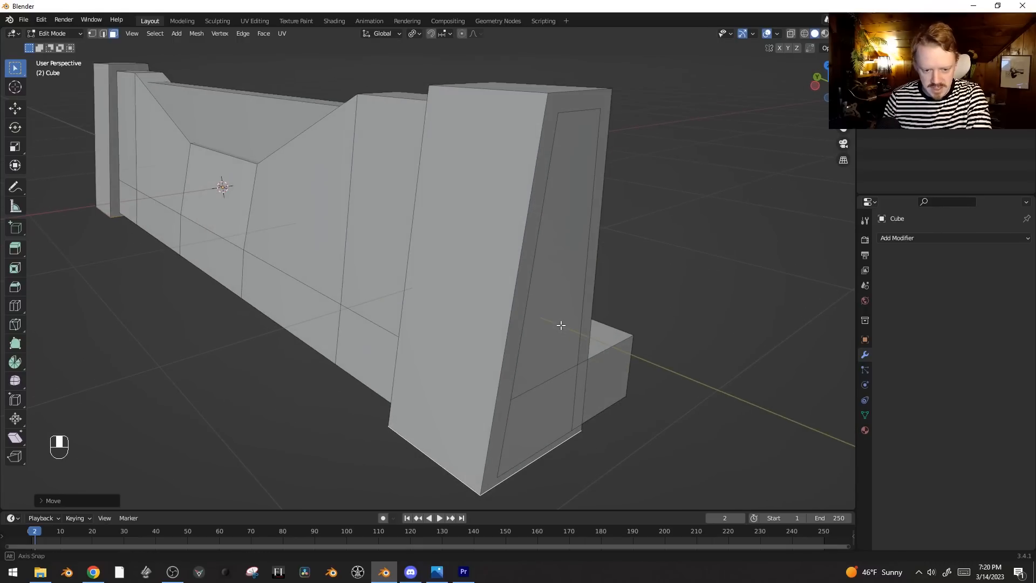
middle_click_drag(556, 365, 563, 365)
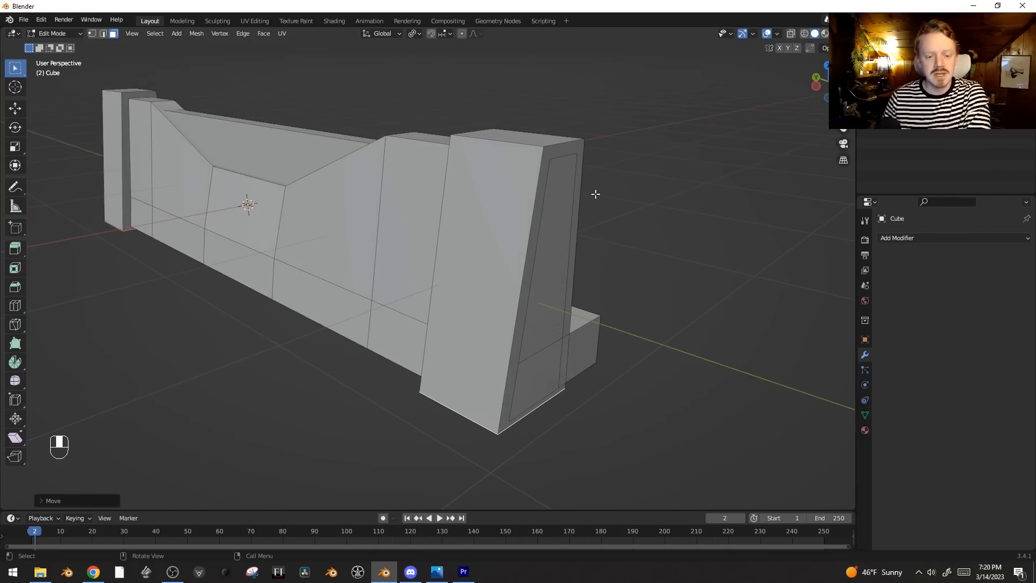
left_click(538, 214)
key("ctrl+l")
middle_click_drag(635, 204, 692, 207)
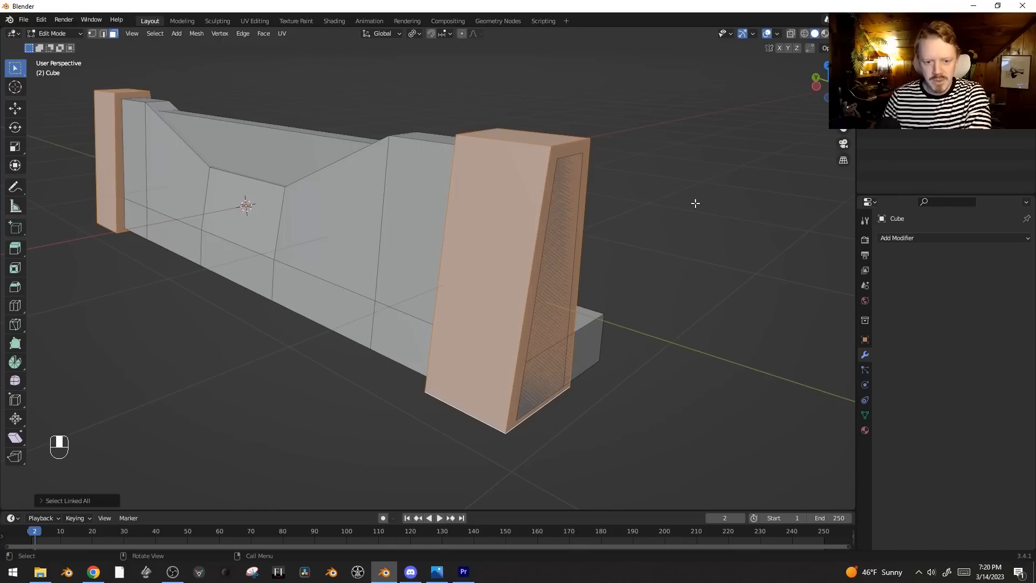
key("r")
key("s")
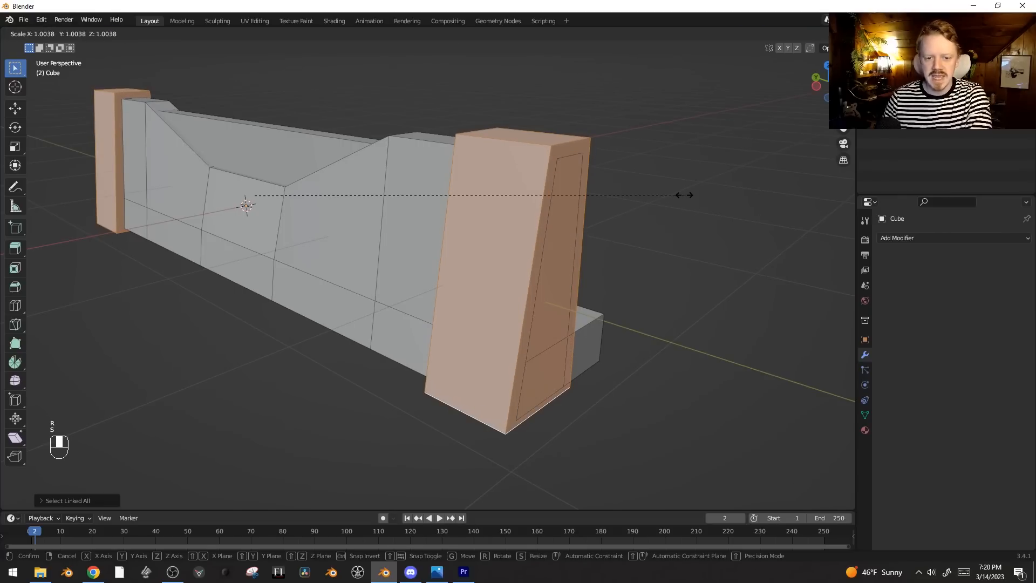
right_click(663, 193)
key("s")
left_click(692, 189)
Step: Select the row of bottom faces between the two end posts and extrude it downward to form a lower base
middle_click_drag(693, 191, 662, 142)
left_click(460, 232)
left_click(420, 245)
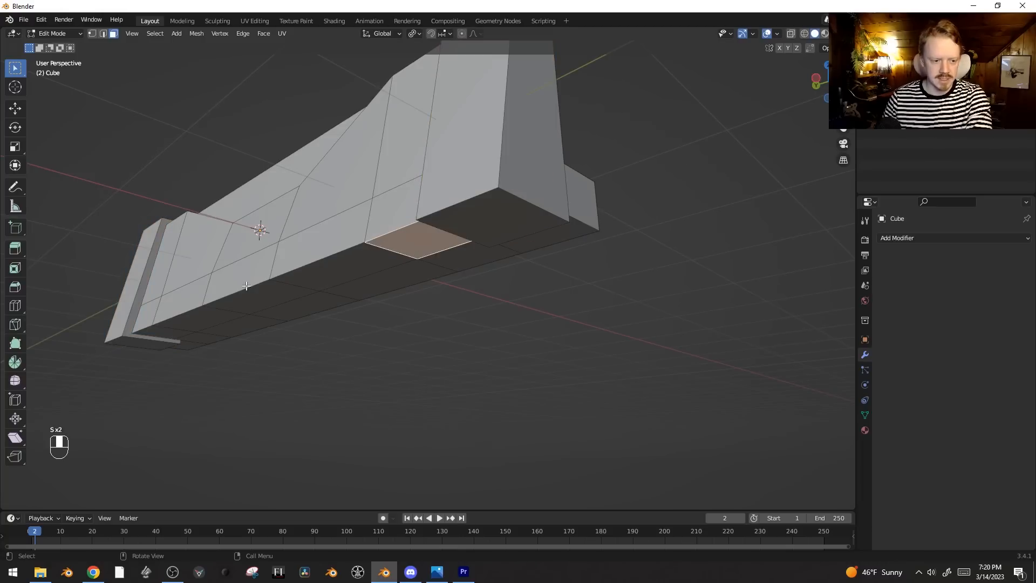
middle_click_drag(413, 267, 491, 223)
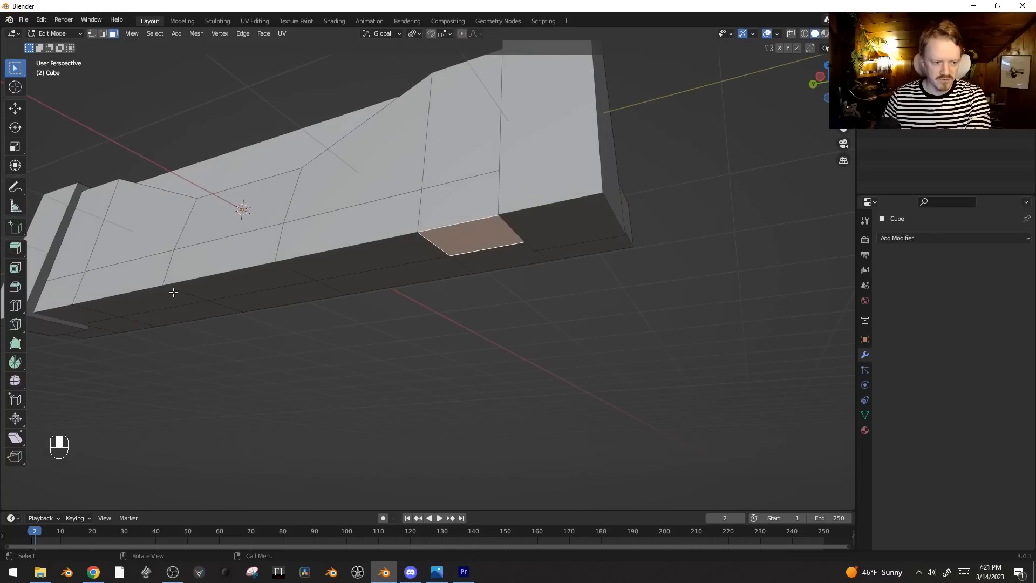
left_click(88, 317, "ctrl")
middle_click_drag(237, 317, 388, 286, "shift")
key("e")
left_click(611, 333)
Step: Select the path of edges along the lower base's outer bottom side
middle_click_drag(606, 311, 529, 286)
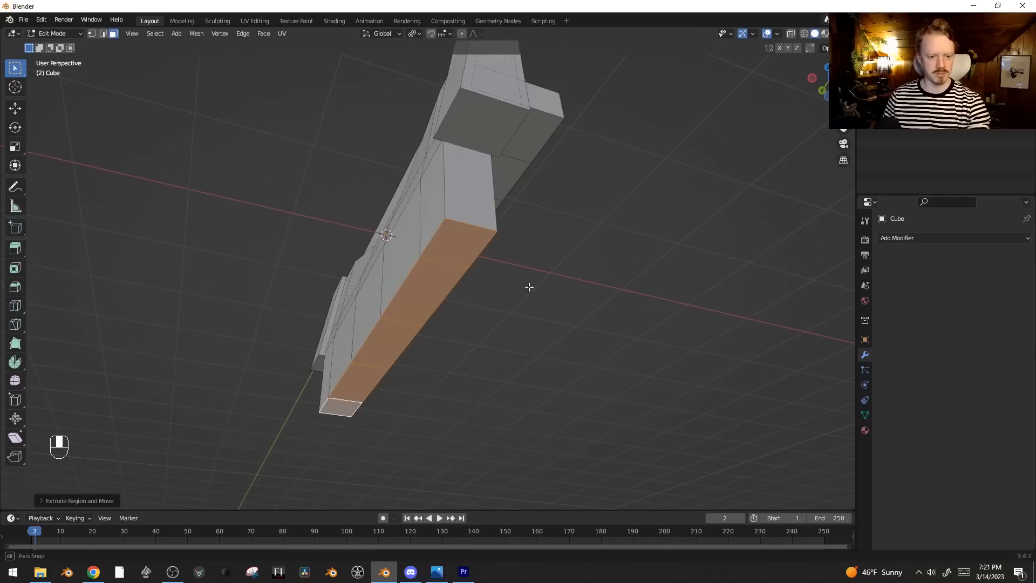
key("2")
middle_click_drag(321, 401, 439, 370)
key("alt+a")
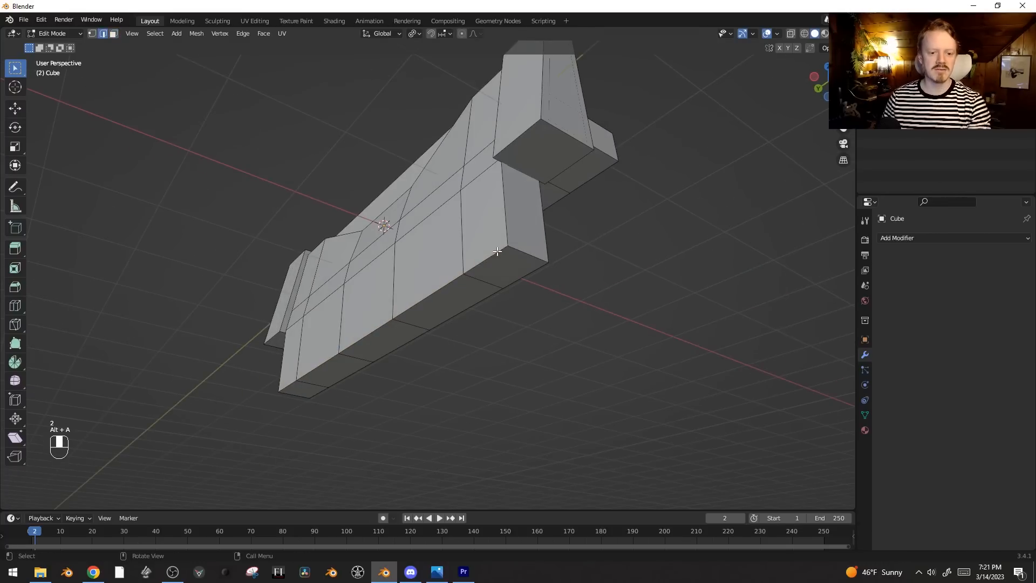
left_click(289, 386, "ctrl")
scroll(450, 320, "up", 2)
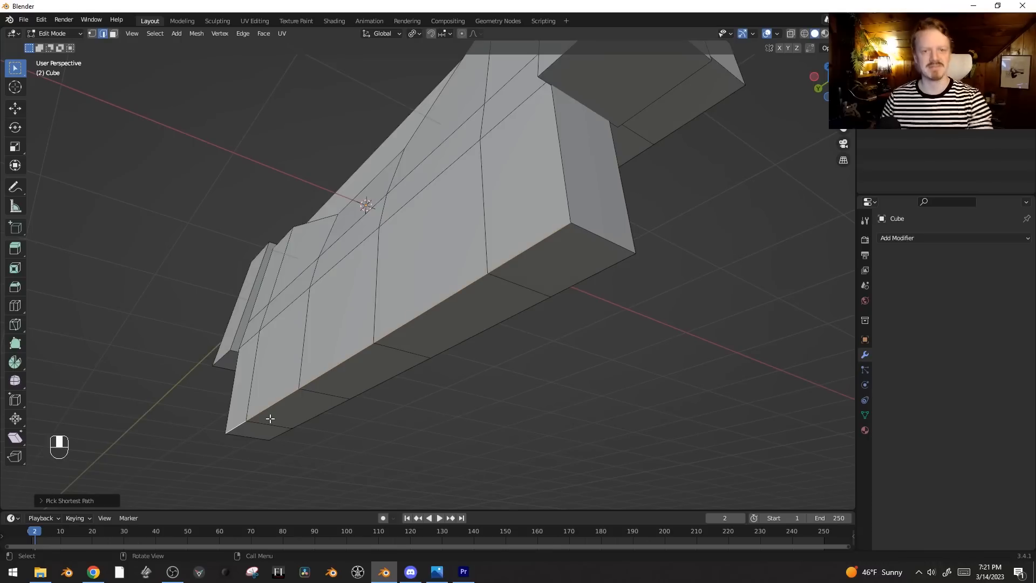
Step: Try selecting paths and filled regions of faces between two corner faces of the lower base
key("3")
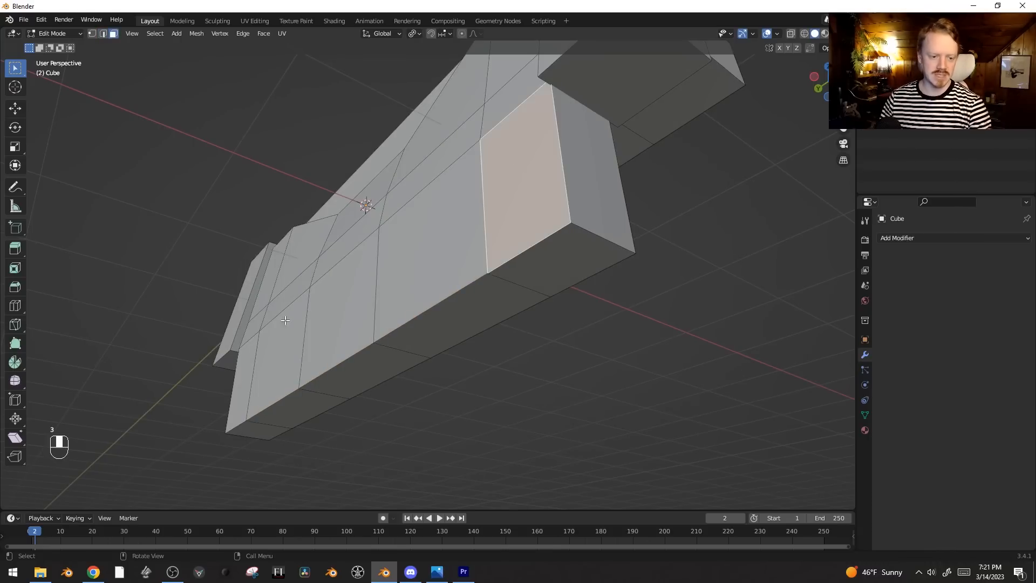
left_click(244, 370, "ctrl")
middle_click_drag(243, 370, 376, 322, "shift")
left_click(578, 148)
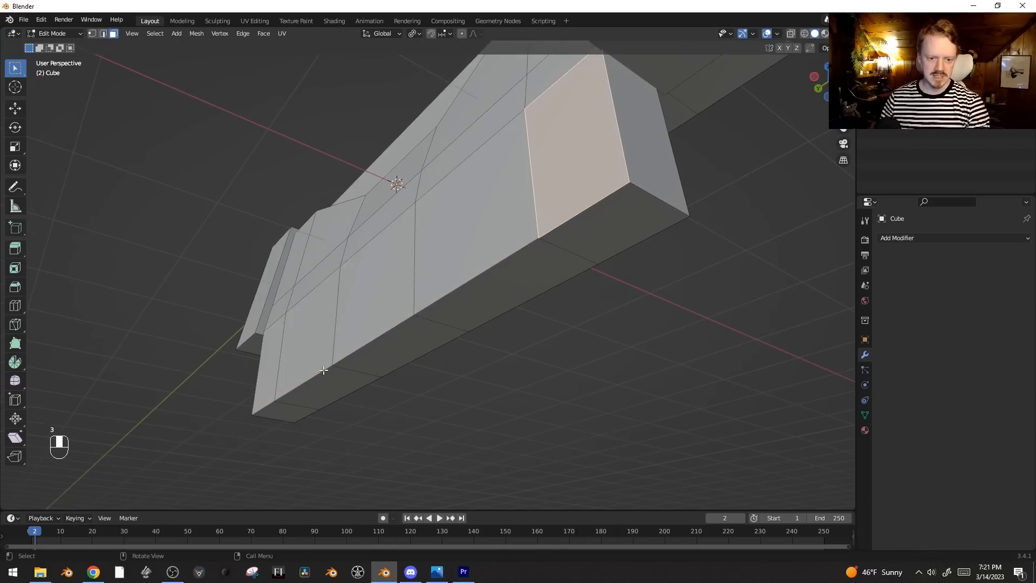
left_click(289, 412, "ctrl+shift")
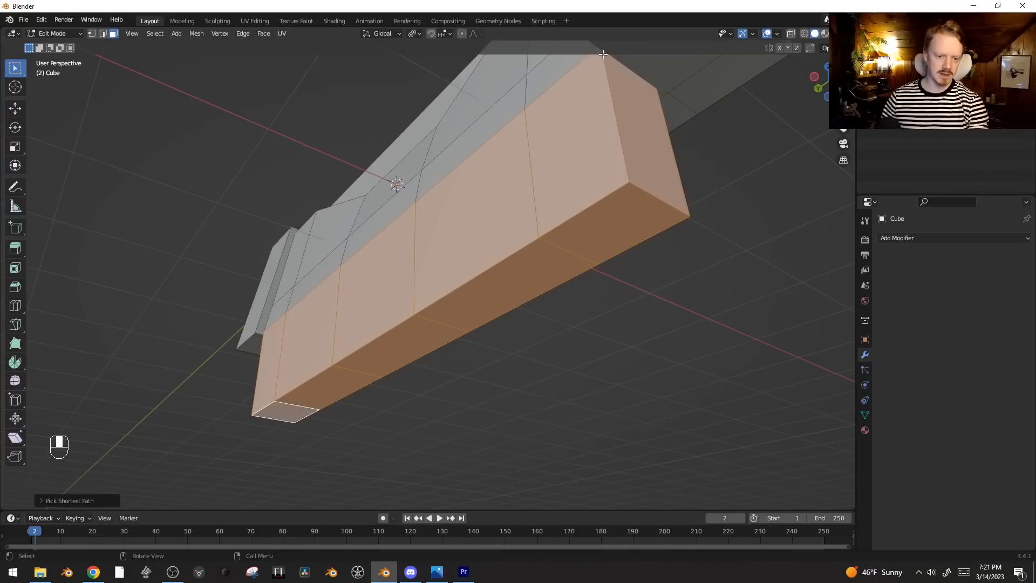
left_click(599, 128)
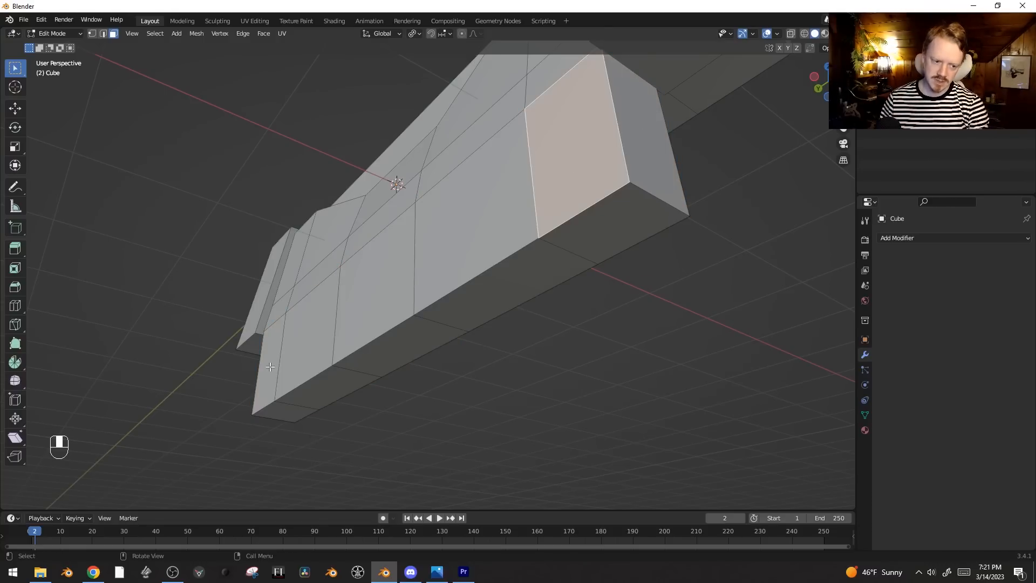
middle_click_drag(377, 306, 407, 308)
left_click(298, 238, "ctrl+shift")
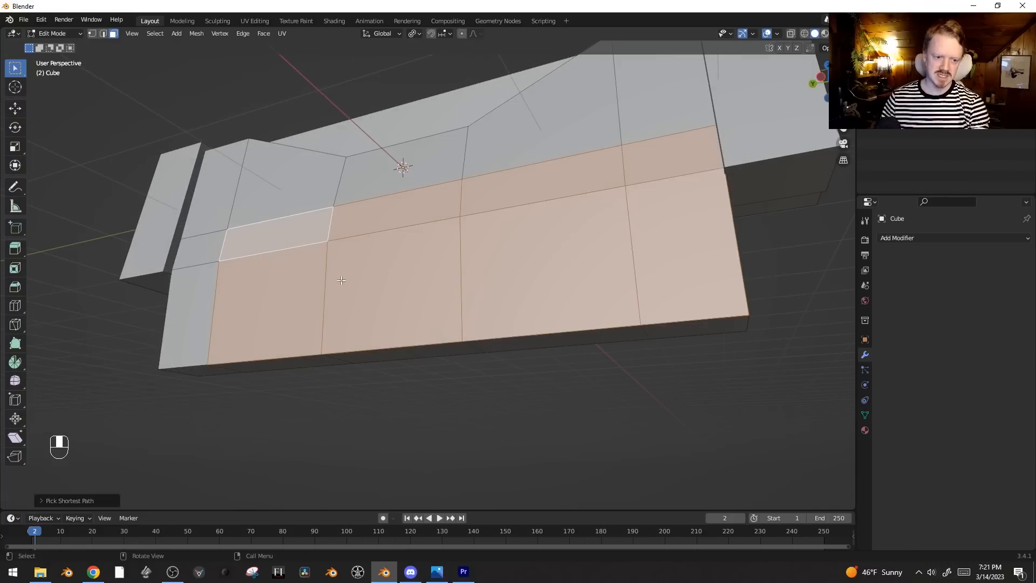
key("ctrl+z")
middle_click_drag(221, 234, 603, 223)
key("ctrl+z")
Step: Select the edge path along the lower base's outer bottom side and move it along X to slant that side
left_click(647, 192, "ctrl")
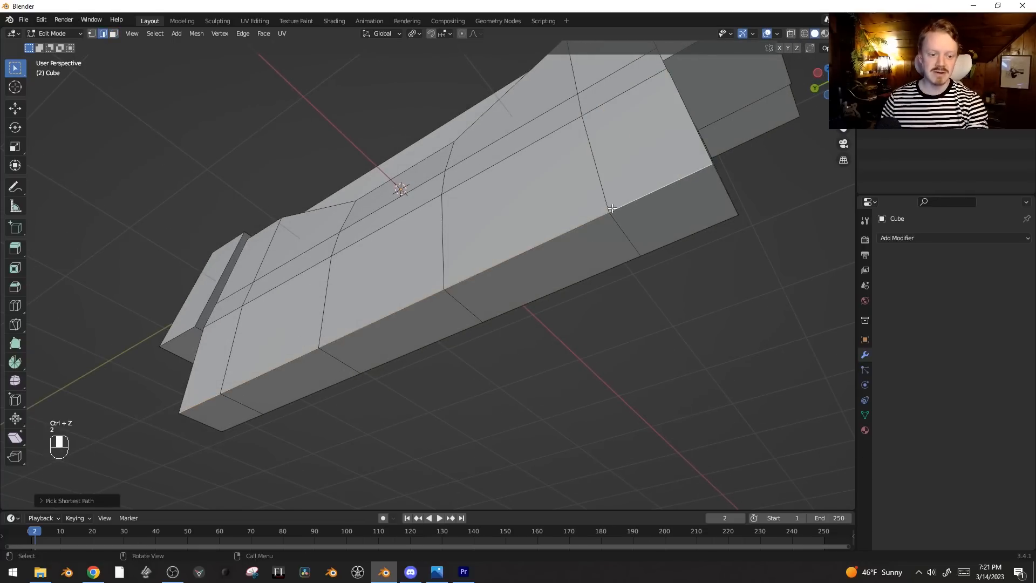
middle_click_drag(647, 192, 573, 238)
key("g")
key("x")
left_click(589, 249)
Step: Select all geometry linked to one end post, then clear that selection
middle_click_drag(637, 244, 529, 248)
key("ctrl+l")
scroll(540, 245, "up", 3)
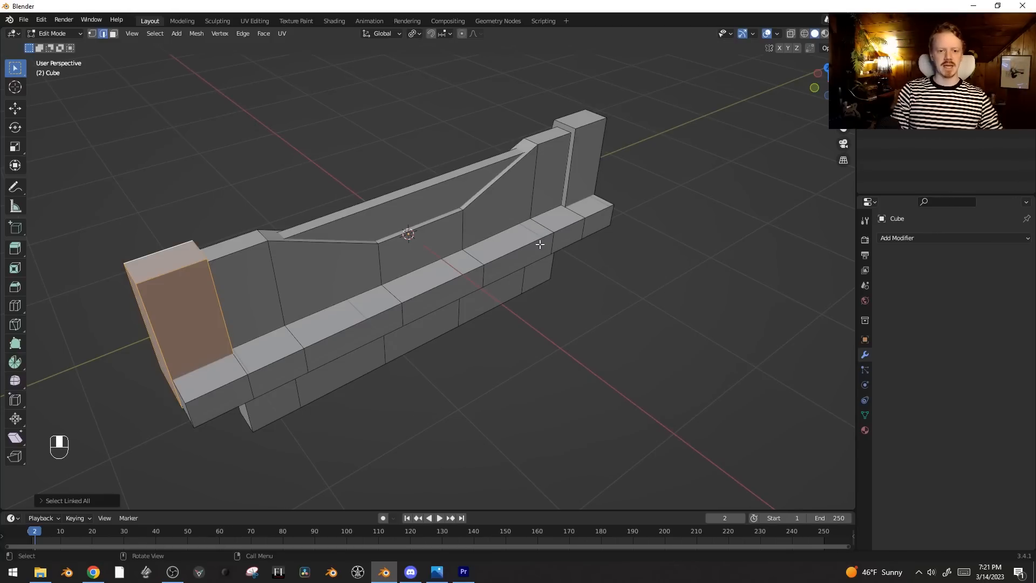
left_click(586, 119)
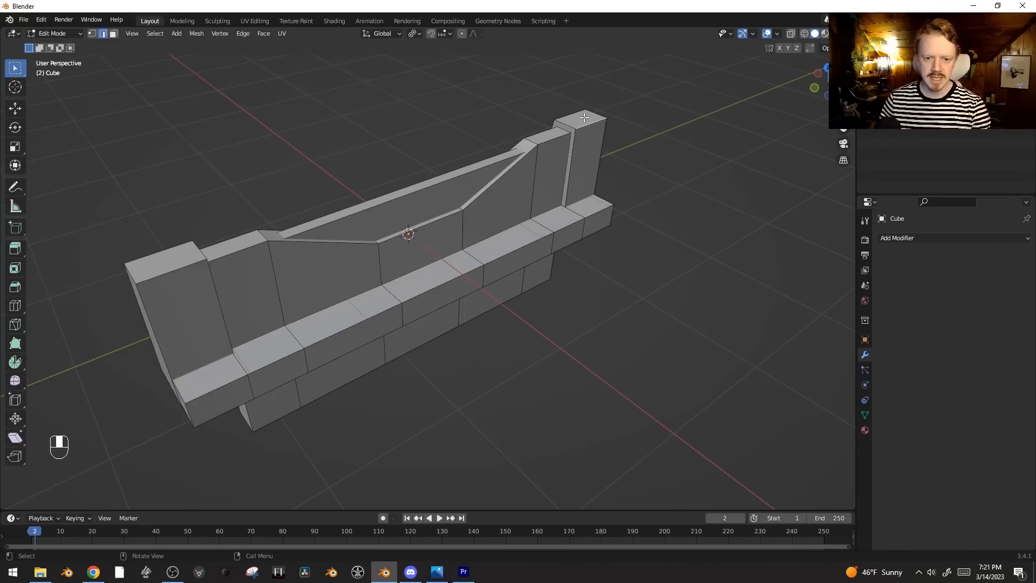
Step: Duplicate the top face of one end post, place the copy beyond the post, scale it and adjust its height along Z
middle_click_drag(579, 117, 520, 194)
key("shift+d")
left_click(561, 177)
key("s")
left_click(573, 179)
key("g")
key("z")
left_click(576, 153)
Step: Extrude the duplicated face downward into an additional end block and widen the block's bottom face along X
key("e")
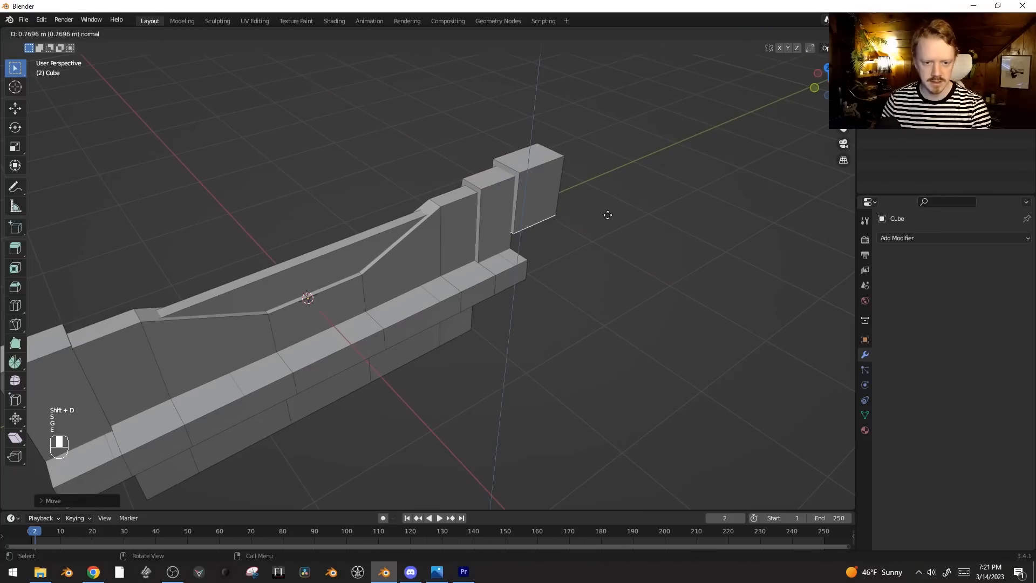
left_click(622, 215)
middle_click_drag(623, 215, 558, 175)
key("s")
key("x")
left_click(566, 178)
Step: Extrude the end block's bottom face further down and adjust its height along Z
key("e")
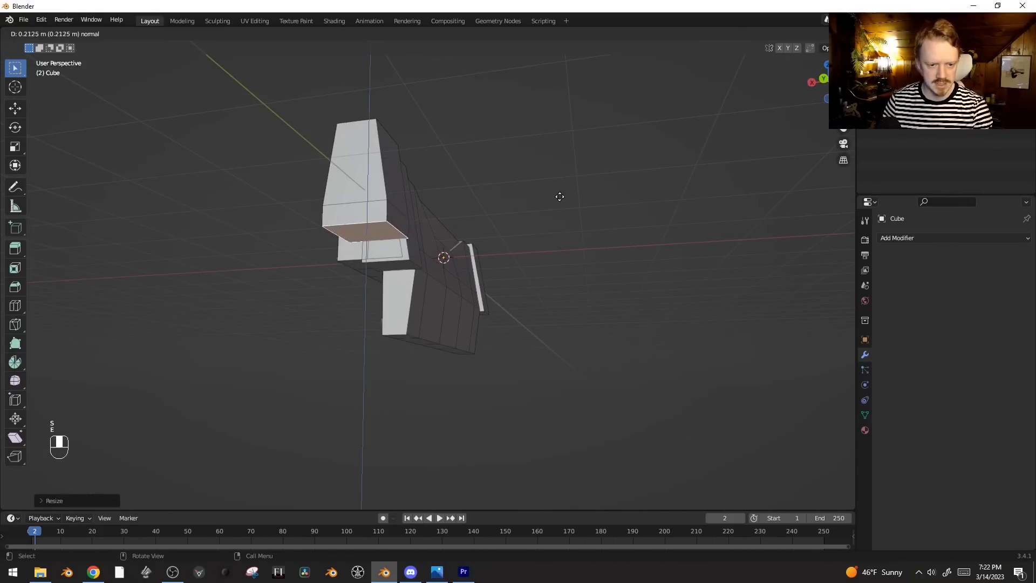
left_click(559, 216)
middle_click_drag(559, 217, 505, 205)
key("g")
key("z")
left_click(421, 209)
Step: Add a loop cut near the top of the lower base and extrude the end face below it outward about 0.81 m
key("ctrl+r")
left_click(507, 205)
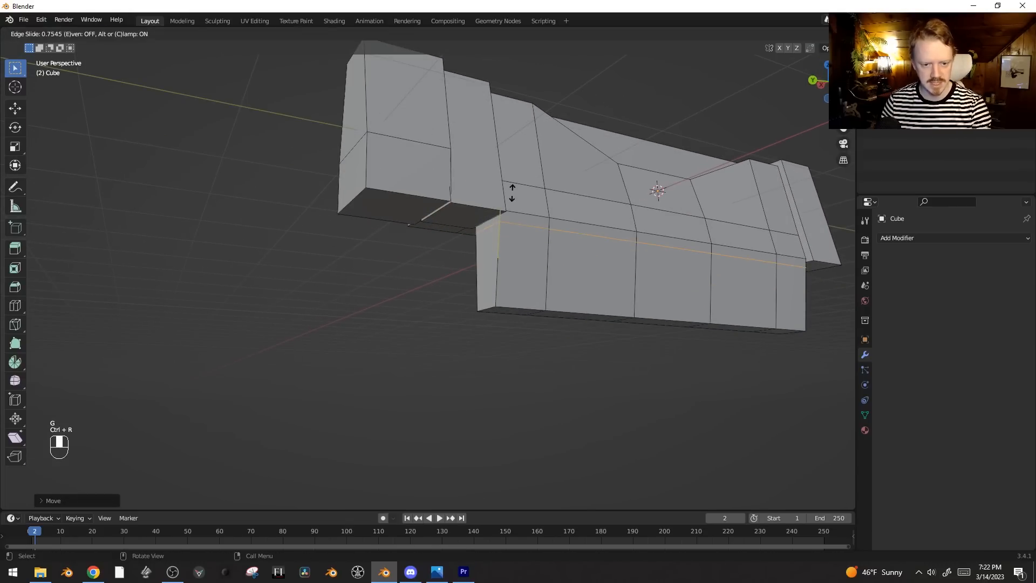
left_click(512, 189)
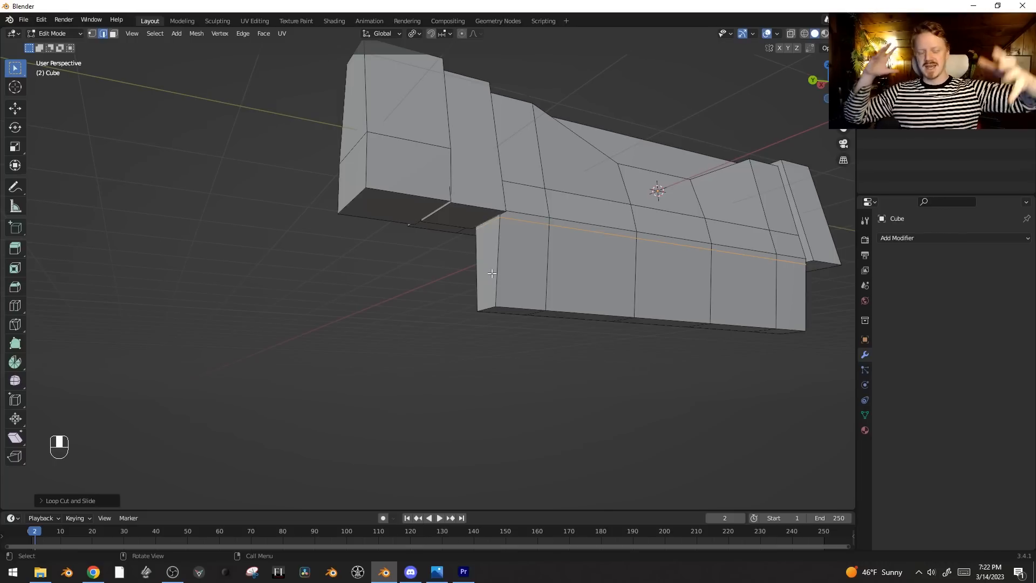
key("3")
left_click(502, 249)
left_click(490, 255)
key("e")
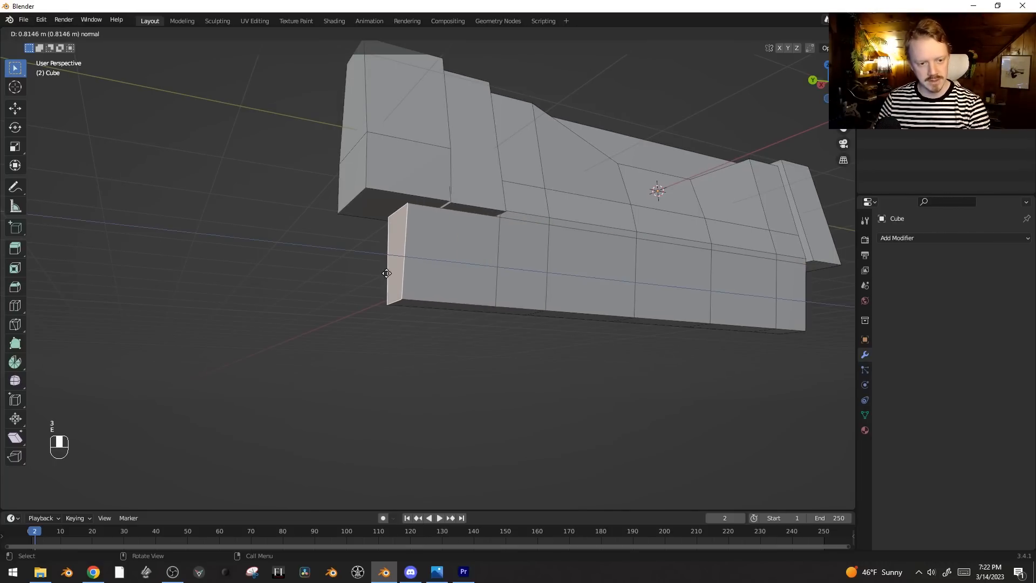
left_click(389, 273)
Step: Create a linked duplicate of the barrier in Object Mode and place it end to end with the original along Y
key("Tab")
scroll(579, 234, "down", 3)
middle_click_drag(579, 234, 680, 247)
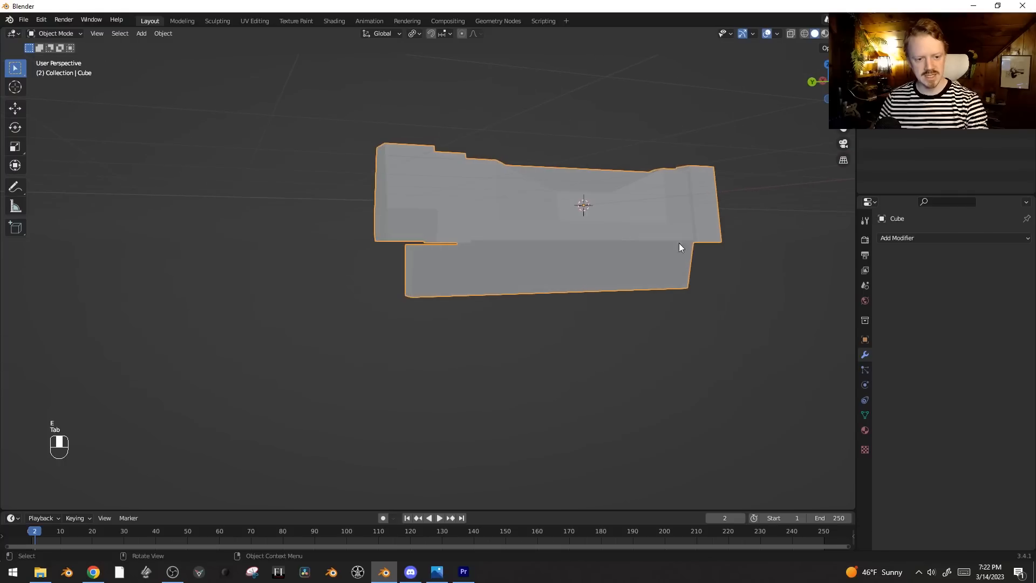
key("alt+d")
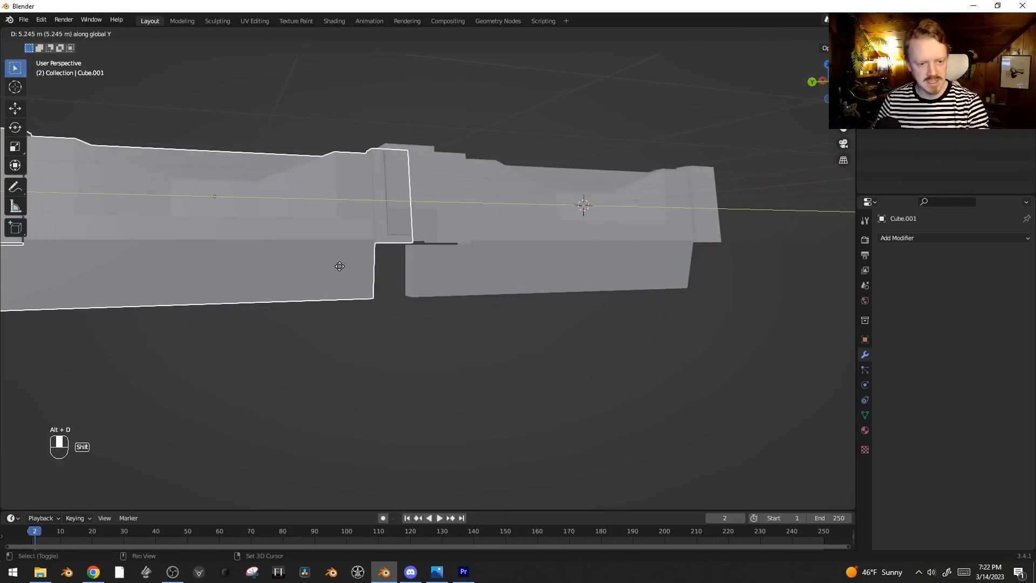
left_click(32, 272)
middle_click_drag(410, 205, 598, 249)
Step: Extrude the end face at the opposite end of the original barrier's lower base outward
left_click(726, 252)
key("Tab")
middle_click_drag(726, 251, 725, 265)
key("e")
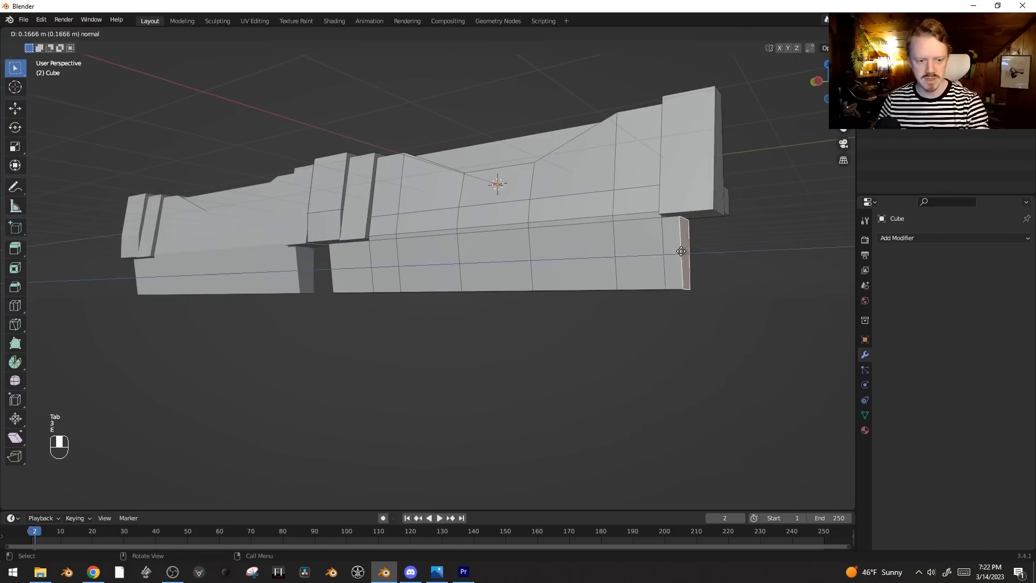
left_click(751, 249)
Step: Move the lower base's extruded end face about 0.1 m along Y so that it meets the neighbouring barrier's base
middle_click_drag(380, 270, 479, 271)
scroll(479, 271, "up", 5)
key("g")
key("x")
right_click(495, 272)
key("g")
key("y")
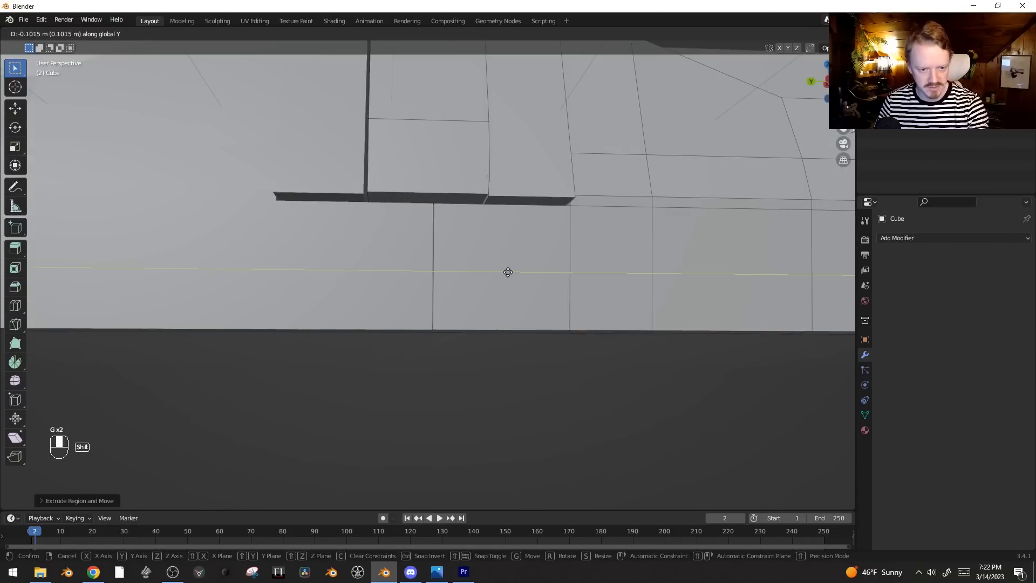
left_click(508, 273)
Step: Add a centred lengthwise loop cut around the barrier's lower base
scroll(509, 273, "down", 4)
middle_click_drag(671, 192, 647, 245)
scroll(507, 191, "down", 3)
key("ctrl+r")
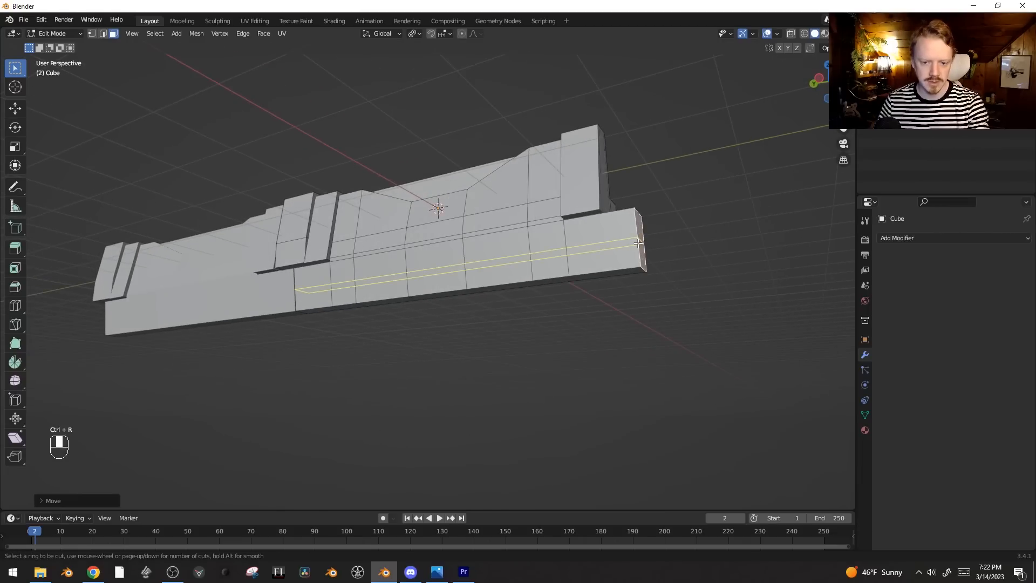
left_click(638, 243)
right_click(646, 243)
Step: Try to bevel the lower base's centre edge loop into a narrow band
key("ctrl+b")
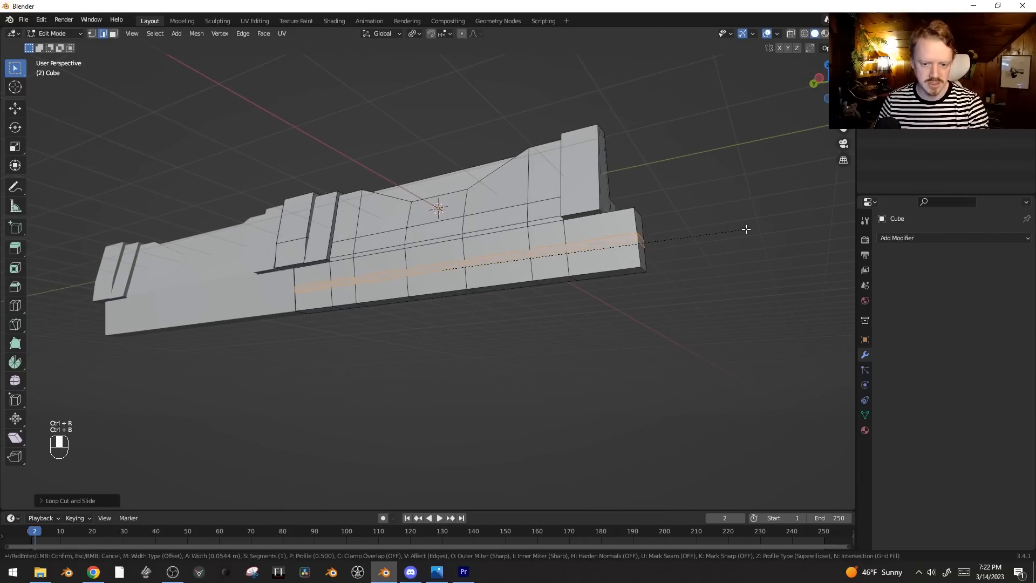
left_click(645, 240)
key("3")
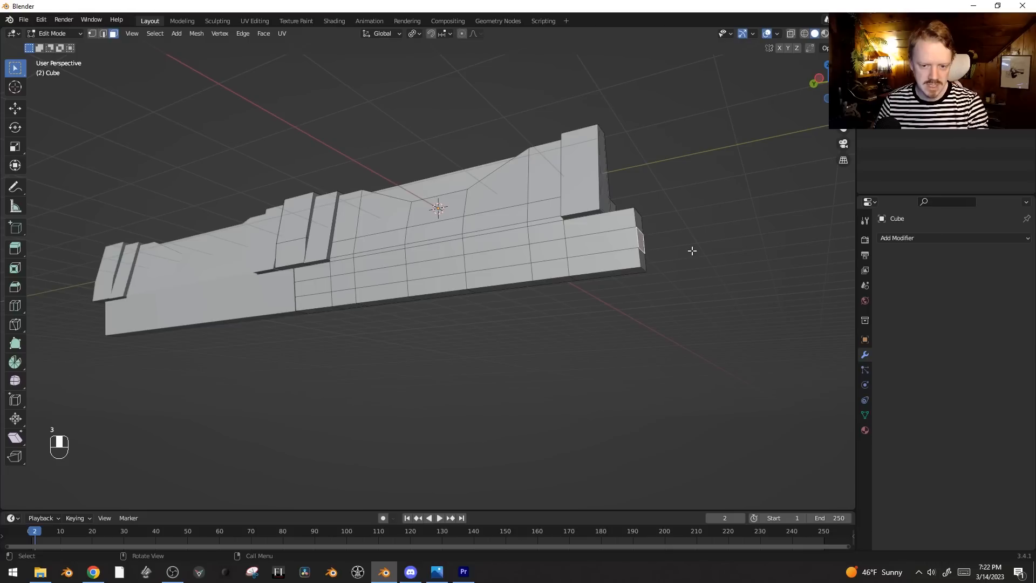
scroll(734, 248, "up", 1)
scroll(734, 249, "down", 1)
key("ctrl+z")
Step: Bevel the lower base's centre edge loop about 0.2 m to form a wide middle band
key("ctrl+b")
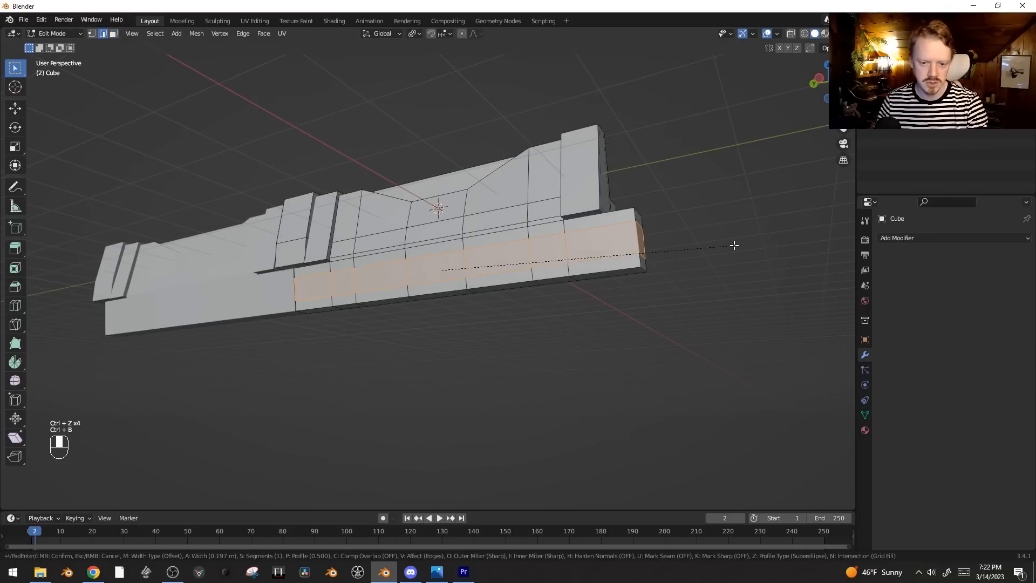
left_click(734, 245)
scroll(712, 246, "up", 1)
middle_click_drag(713, 245, 710, 246)
Step: Try to extrude the middle end face of the lower base inward about 0.144 m with Dissolve Orthogonal Edges enabled
key("3")
left_click(701, 229)
key("e")
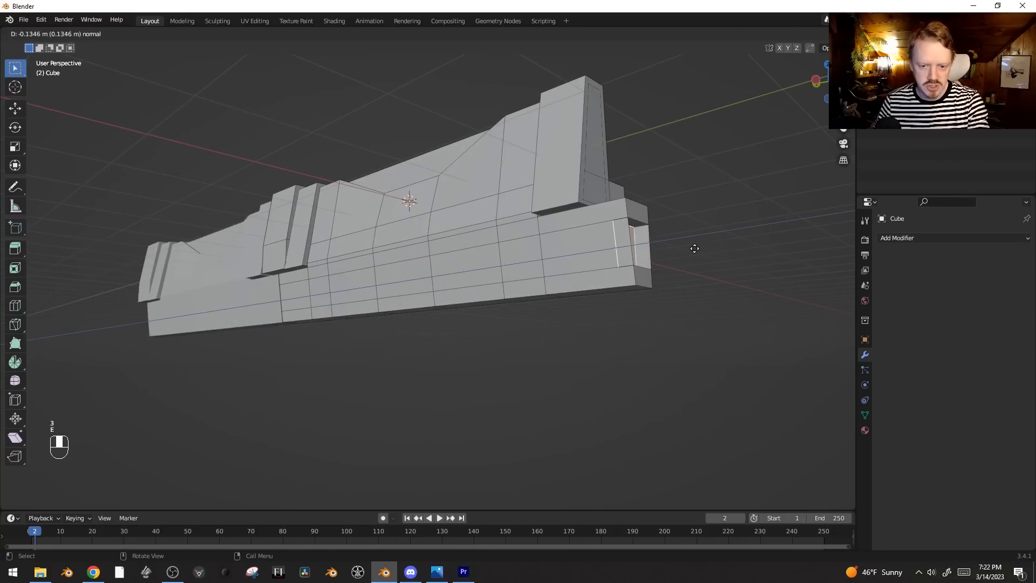
left_click(695, 248)
scroll(692, 249, "up", 1)
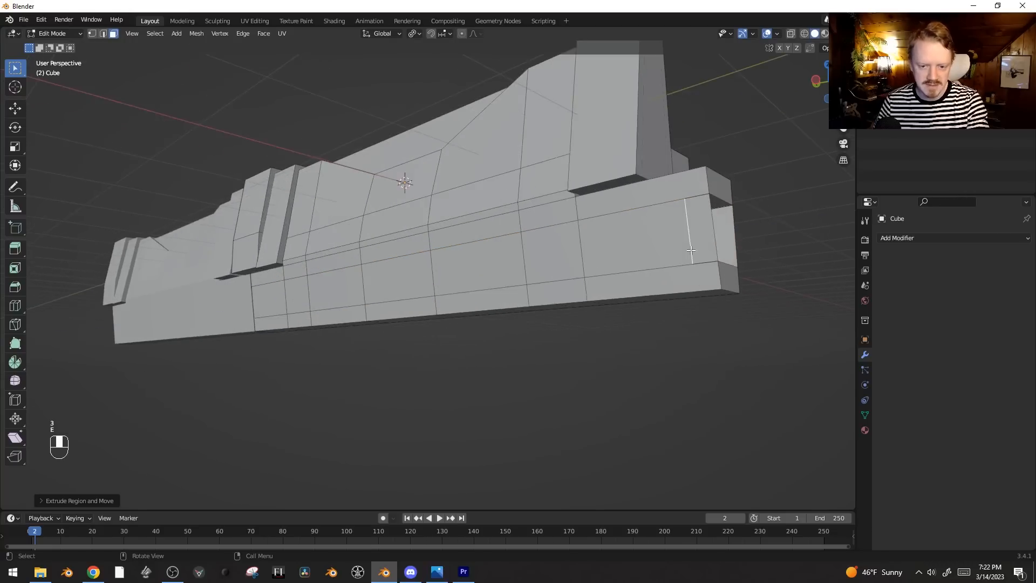
left_click(42, 500)
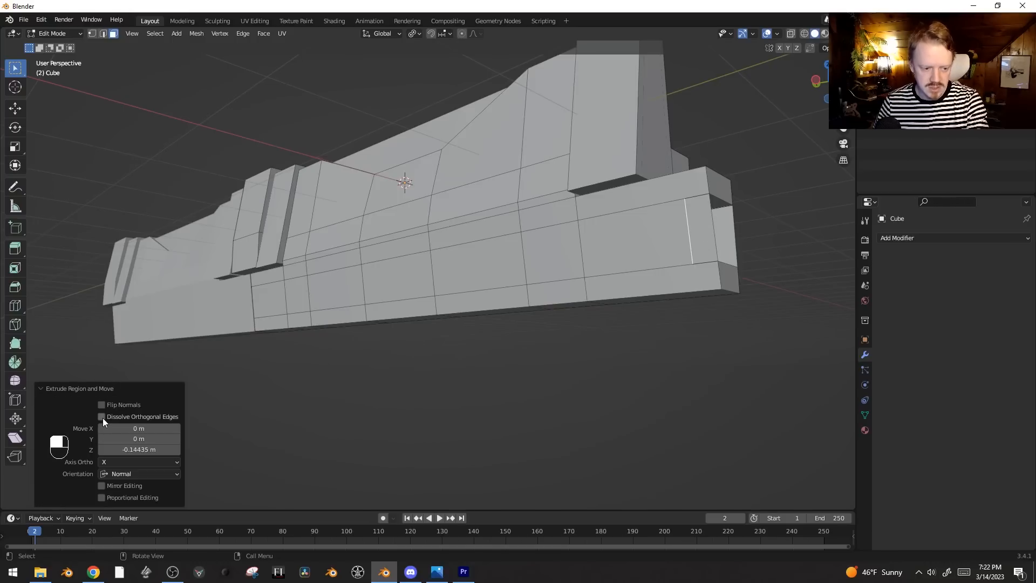
left_click(101, 417)
middle_click_drag(666, 303, 637, 307)
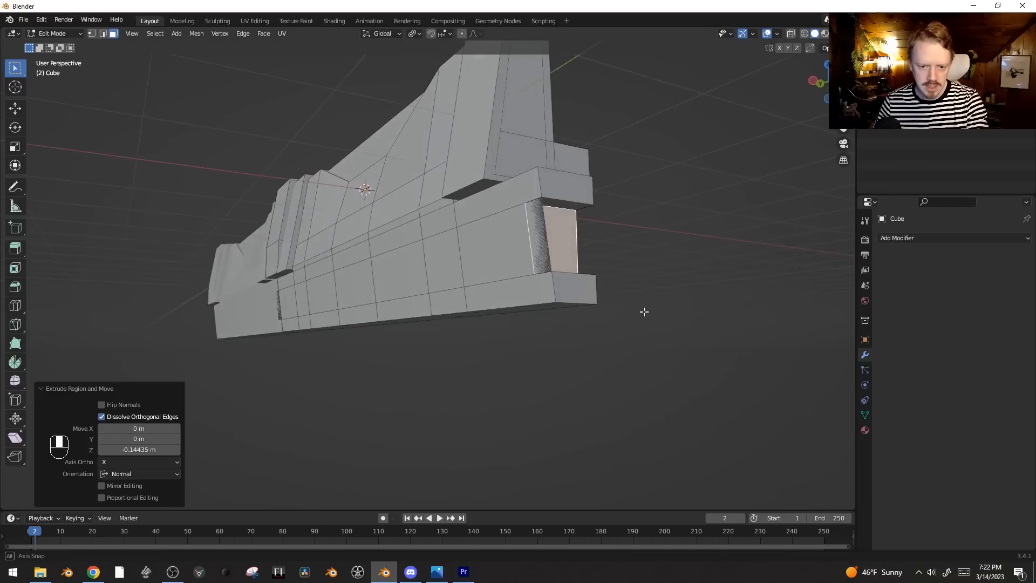
Step: Try to delete the leftover side faces around the recessed end of the lower base
left_click(649, 256)
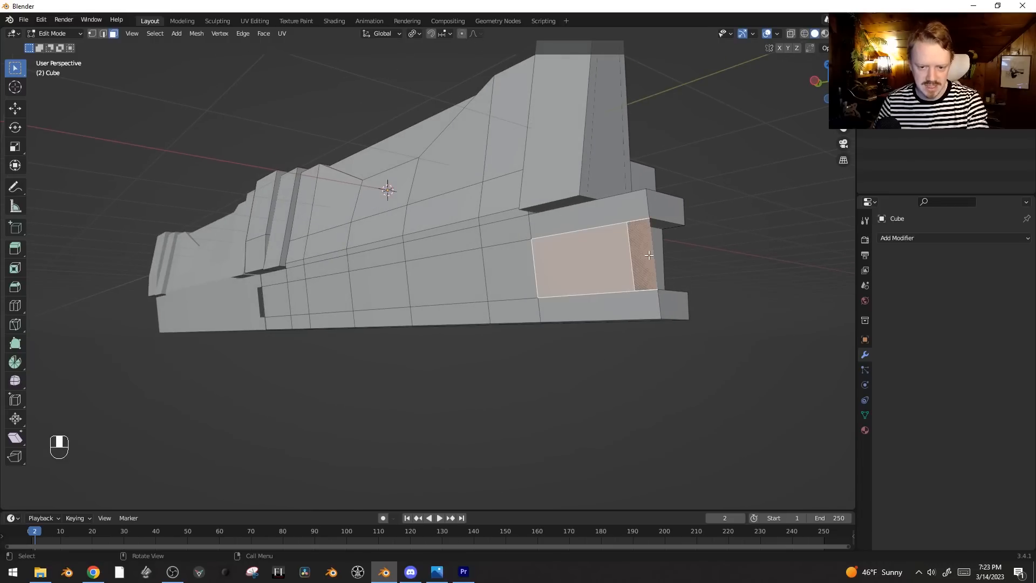
key("x")
left_click(649, 290)
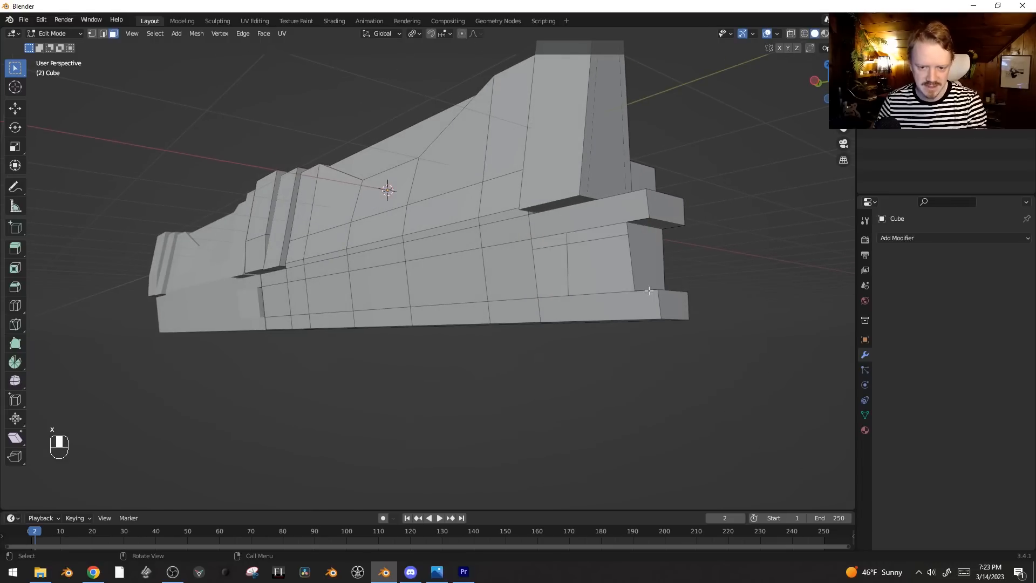
Step: Undo the face deletion and the inward extrusion back to the bevelled middle band
key("ctrl+z")
key("ctrl+z")
key("ctrl+z")
key("ctrl+z")
key("ctrl+z")
key("ctrl+z")
middle_click_drag(620, 263, 746, 257)
key("ctrl+z")
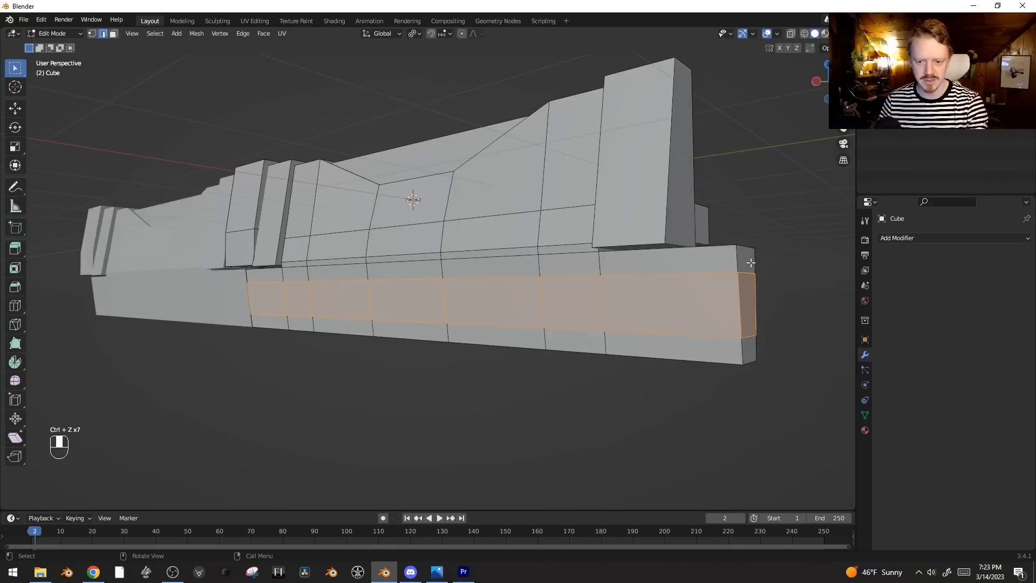
Step: Select all three end faces of the lower base and move them inward about 0.14 m along Y
key("3")
left_click(751, 263)
left_click(748, 313, "shift")
left_click(751, 350, "shift")
key("g")
key("x")
key("y")
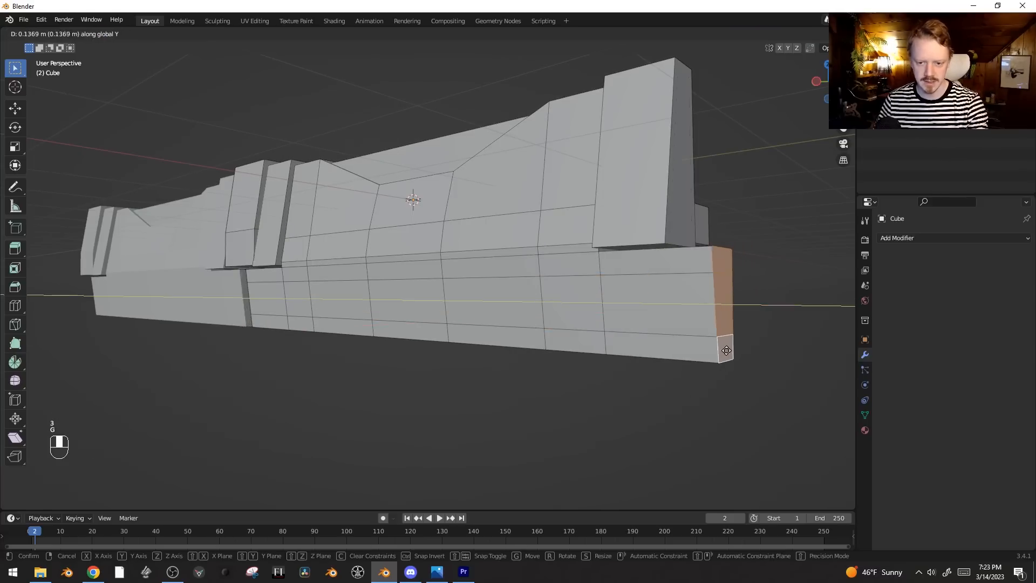
Step: Extrude the upper and lower end faces of the base outward about 0.15 m along Y and align them with the neighbouring barrier
key("e")
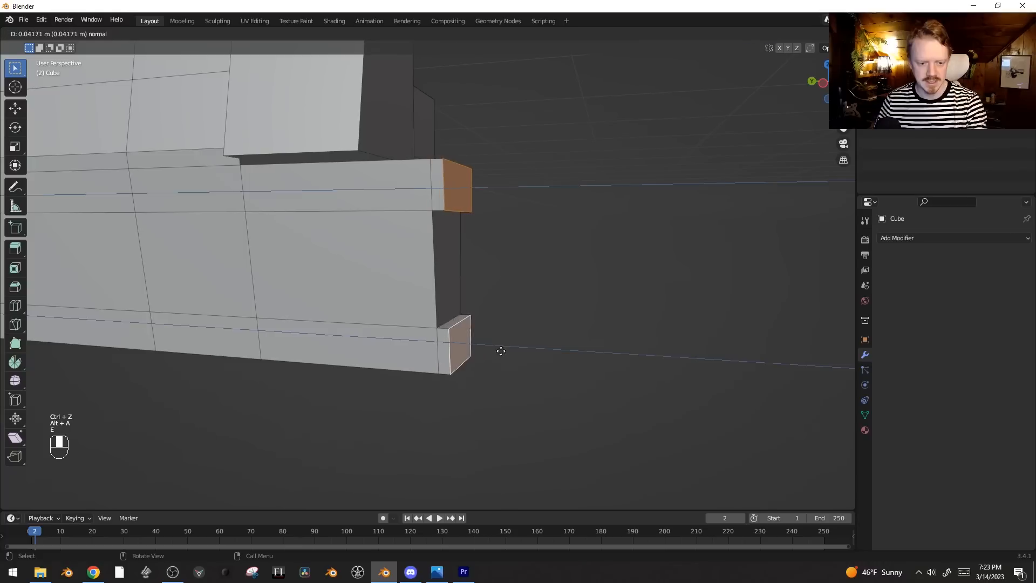
key("x")
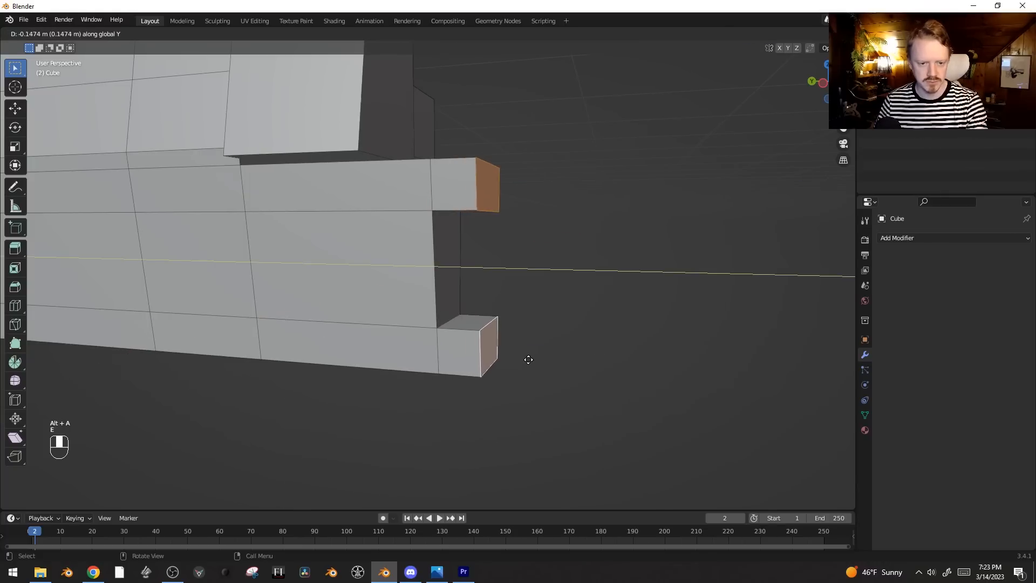
left_click(532, 358)
middle_click_drag(531, 358, 810, 283, "shift")
scroll(636, 243, "up", 2)
middle_click_drag(637, 243, 606, 234)
key("g")
key("y")
left_click(594, 251)
Step: Extrude the middle end face at the base's opposite end about 0.18 m to fill the neighbouring barrier's notch
left_click(523, 255)
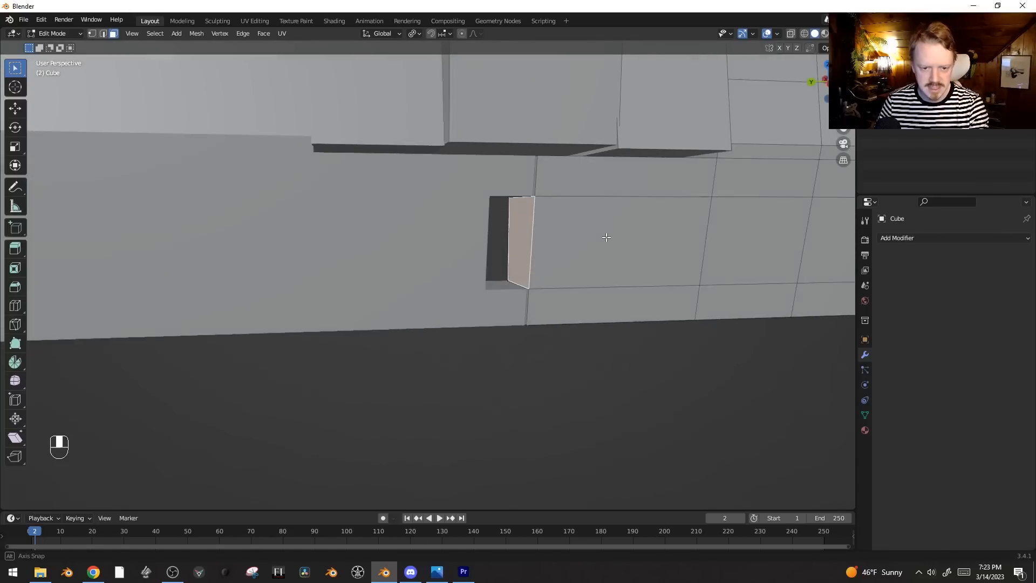
key("e")
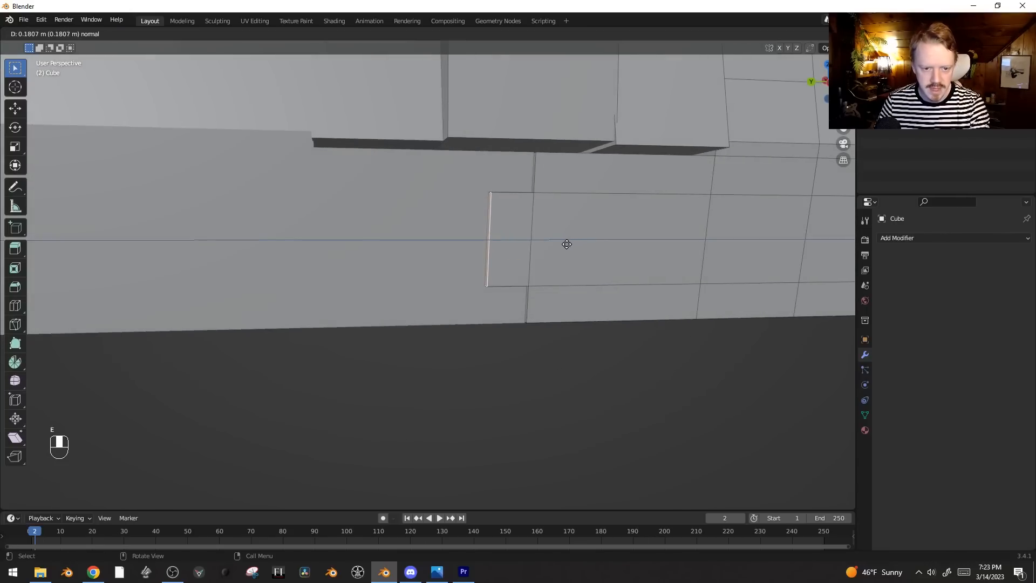
left_click(557, 248)
Step: Try to bevel all edges of the linked lower base geometry by about 0.02 m
key("ctrl+l")
key("ctrl+b")
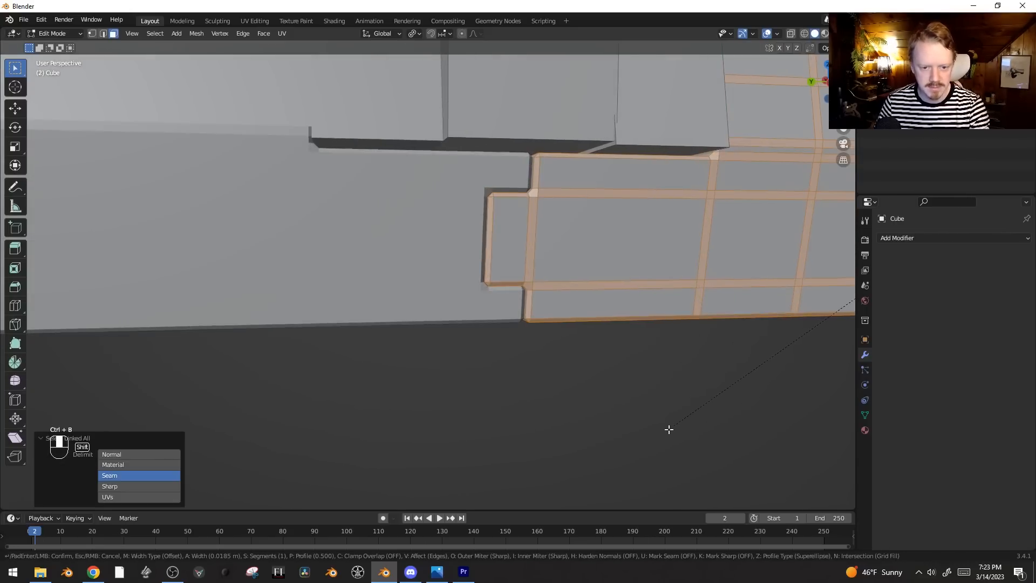
left_click(667, 414)
key("Tab")
middle_click_drag(667, 415, 642, 328)
key("ctrl+z")
key("ctrl+z")
key("ctrl+z")
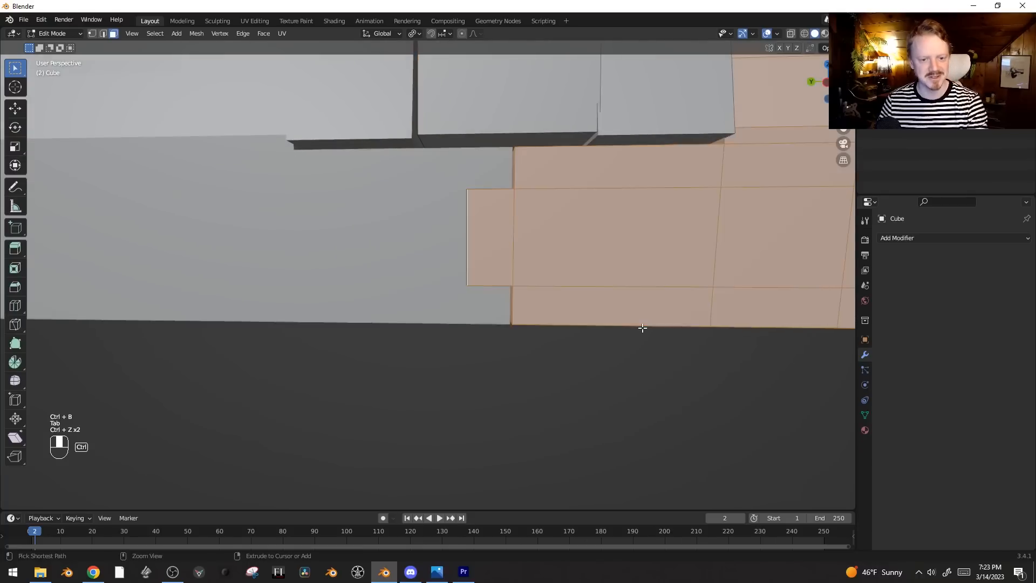
Step: Add a horizontal loop cut across the lower side face of the end block, level with the neighbouring ledge
scroll(642, 328, "down", 2)
scroll(642, 328, "down", 4)
key("Tab")
middle_click_drag(474, 232, 749, 270)
key("Tab")
scroll(498, 197, "up", 3)
left_click(498, 196)
left_click_drag(485, 209, 564, 213, "shift")
middle_click_drag(564, 213, 575, 235)
left_click(521, 208)
key("ctrl+r")
left_click(539, 203)
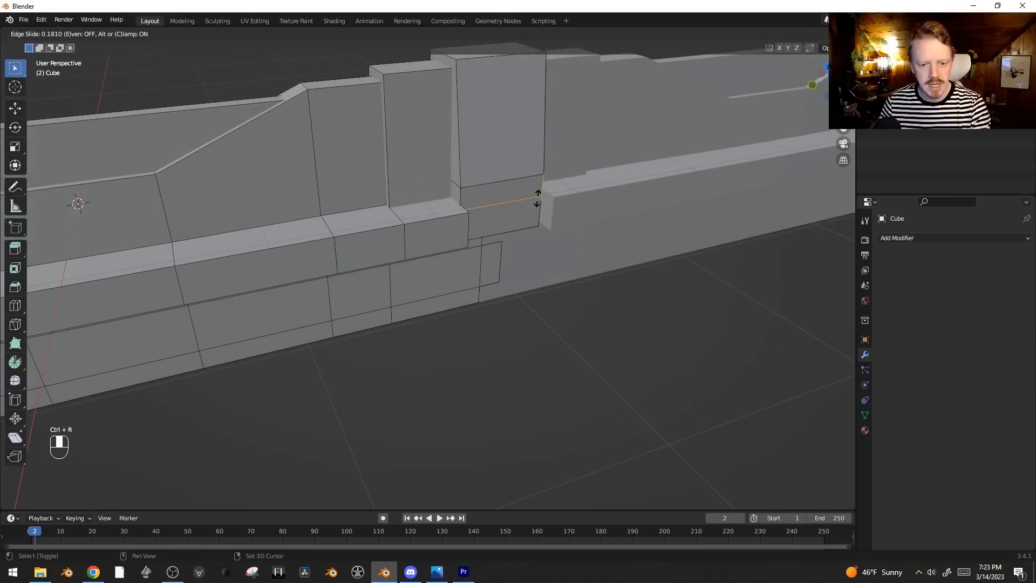
left_click(552, 153)
Step: Extrude the end block's lower side face outward about 0.136 m to continue the ledge
key("3")
left_click(560, 233)
key("e")
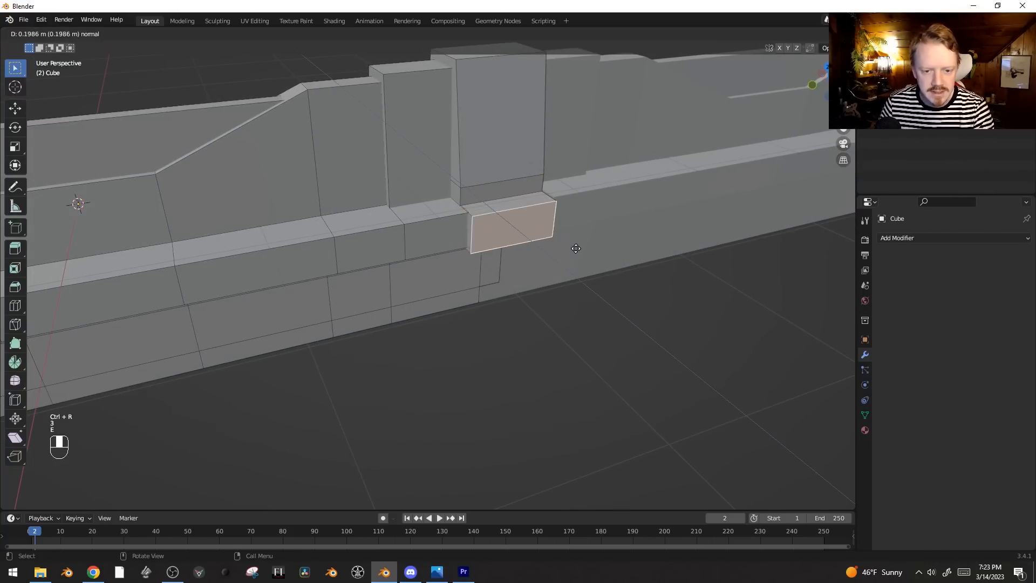
left_click(573, 244)
middle_click_drag(573, 244, 483, 300)
Step: Add two vertical loop cuts to the ledge section beside the end block, the first with a slide factor of -0.188
key("ctrl+r")
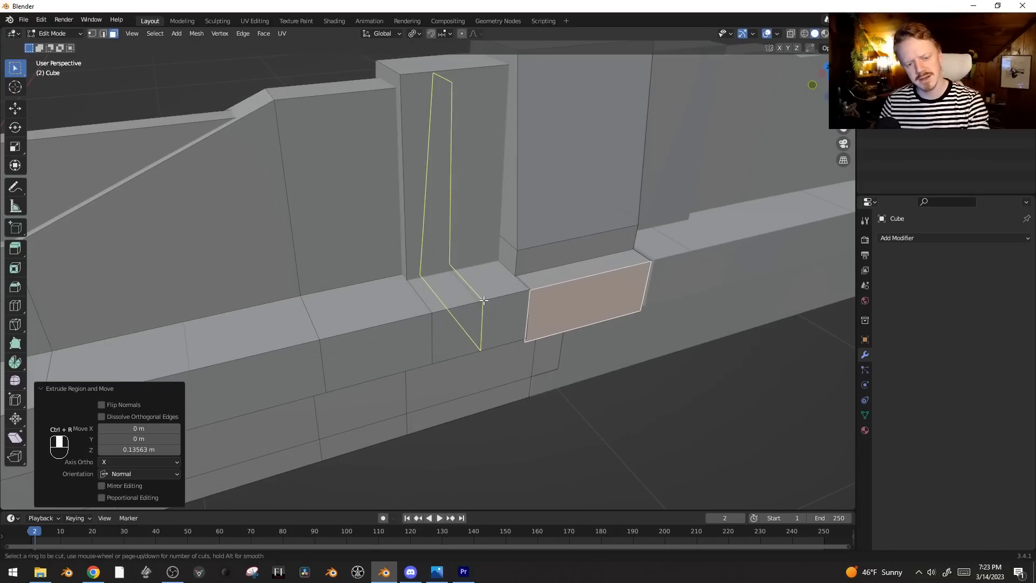
left_click(483, 301)
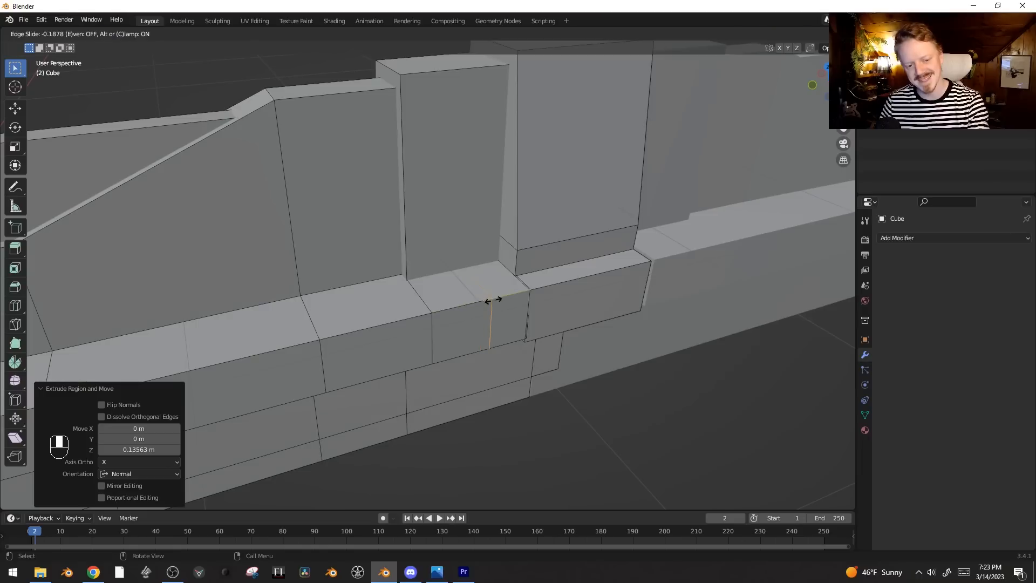
left_click(494, 301)
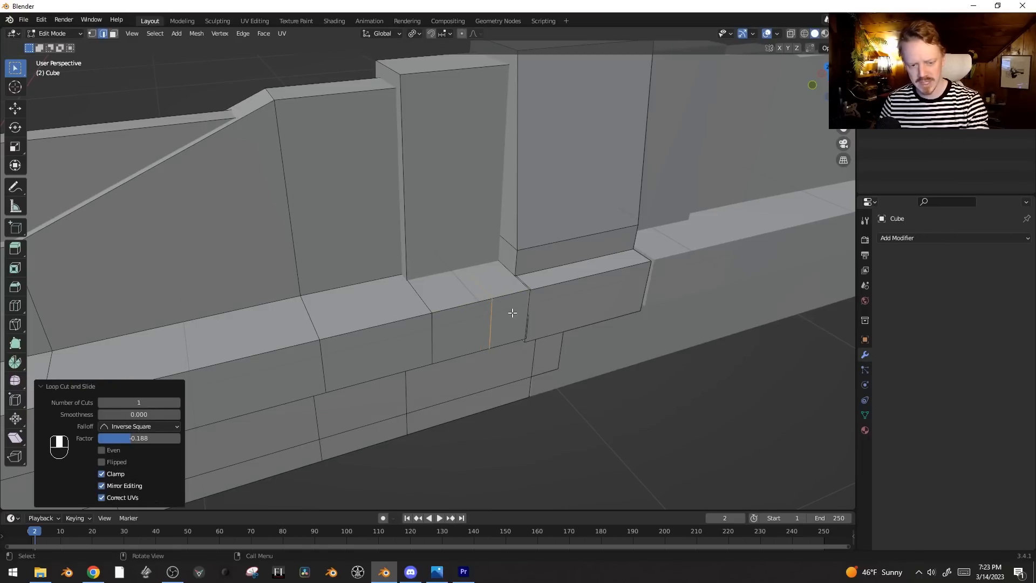
key("ctrl+r")
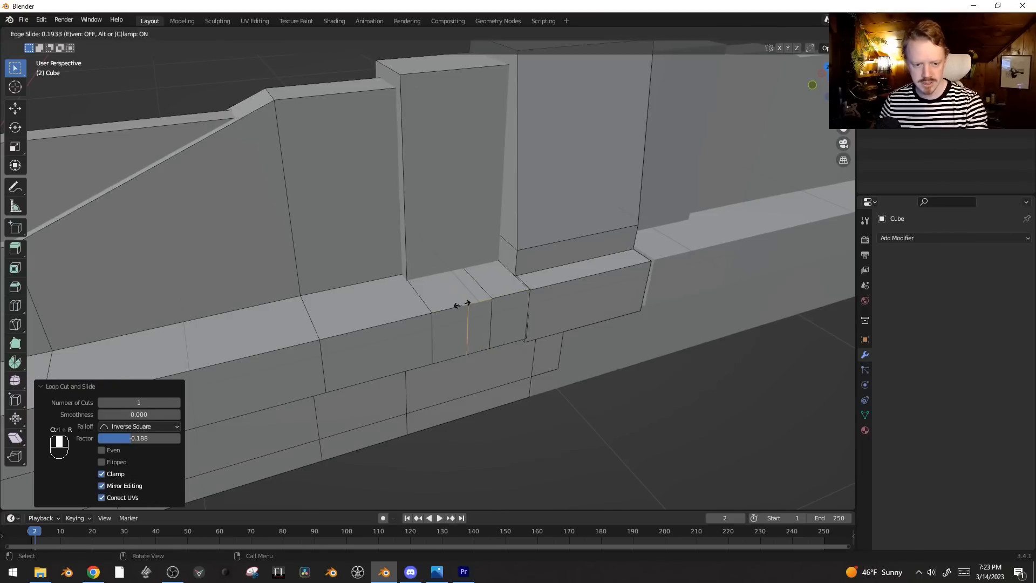
right_click(480, 302)
Step: Recess the ledge's side face nearest the end block by moving it about -0.166 m along X
key("3")
left_click(498, 305)
key("g")
left_click(533, 304)
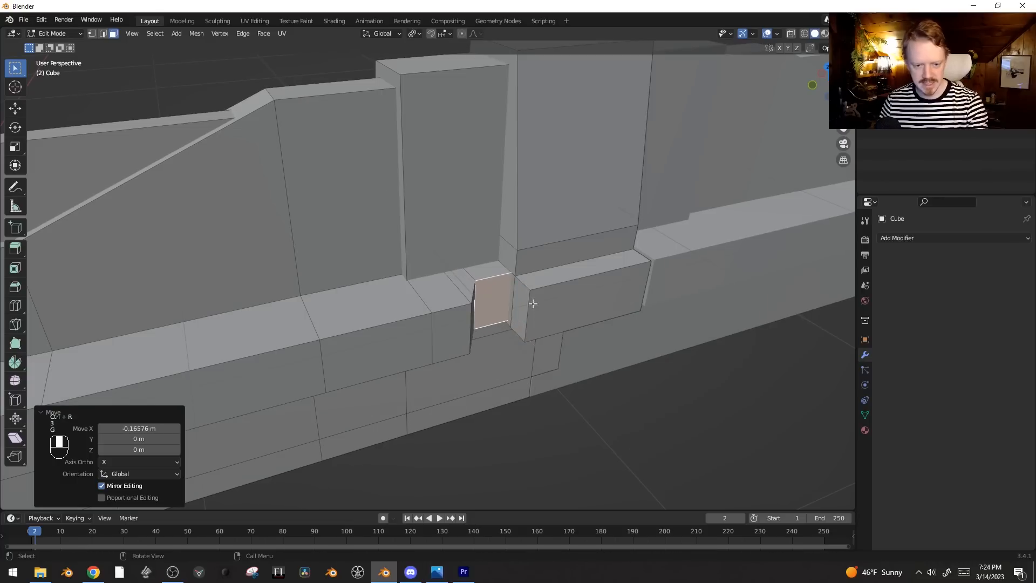
key("e")
left_click(490, 317)
Step: Examine the joint and overall shape of the two barriers, switching between Object and Edit Mode
key("2")
key("Tab")
scroll(517, 312, "down", 5)
middle_click_drag(534, 302, 594, 261)
key("Tab")
key("Tab")
key("Tab")
scroll(463, 295, "up", 5)
scroll(463, 296, "down", 5)
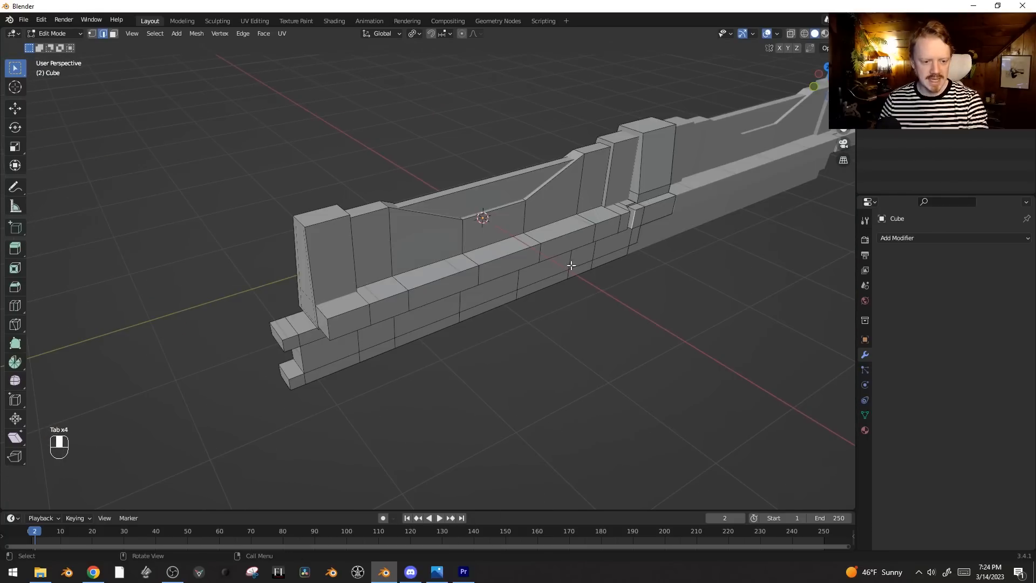
Step: Select the linked geometry of the free-standing end post and move it about -0.01 m along Y
scroll(585, 262, "down", 3)
scroll(325, 229, "up", 6)
key("ctrl+l")
scroll(359, 247, "down", 3)
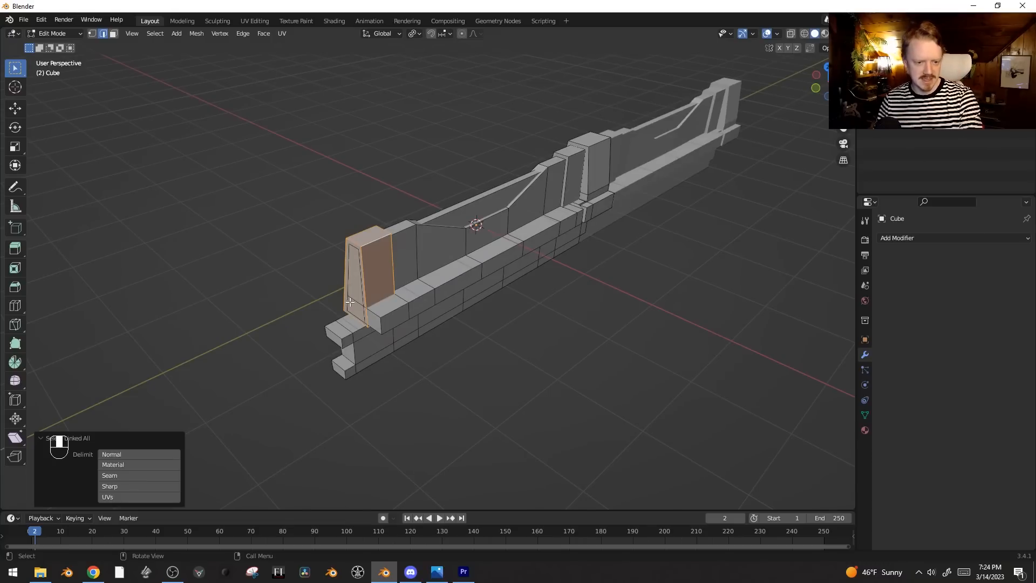
scroll(324, 298, "up", 5)
scroll(461, 242, "down", 4)
scroll(485, 243, "up", 2)
key("g")
key("x")
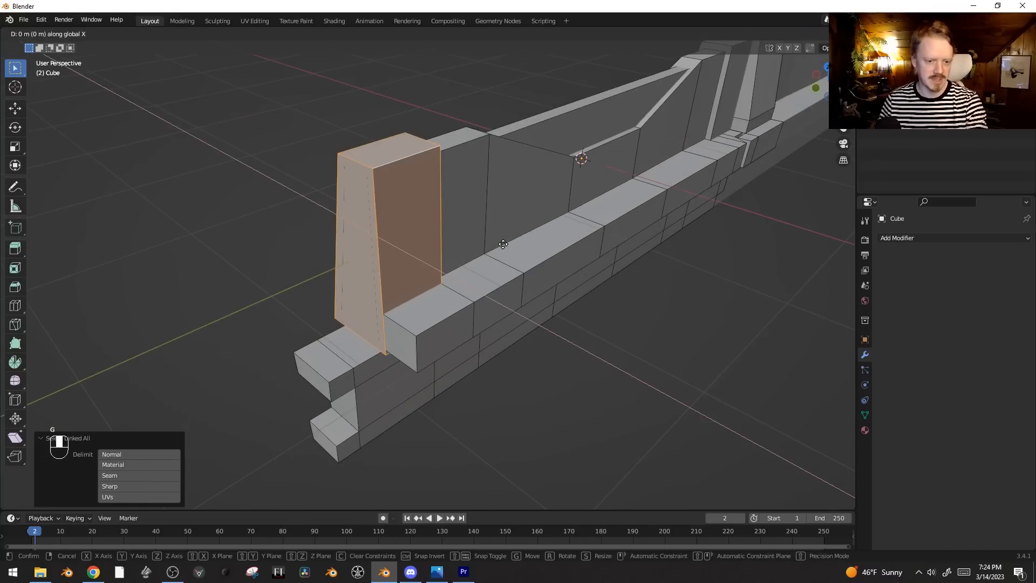
left_click(492, 247, "shift")
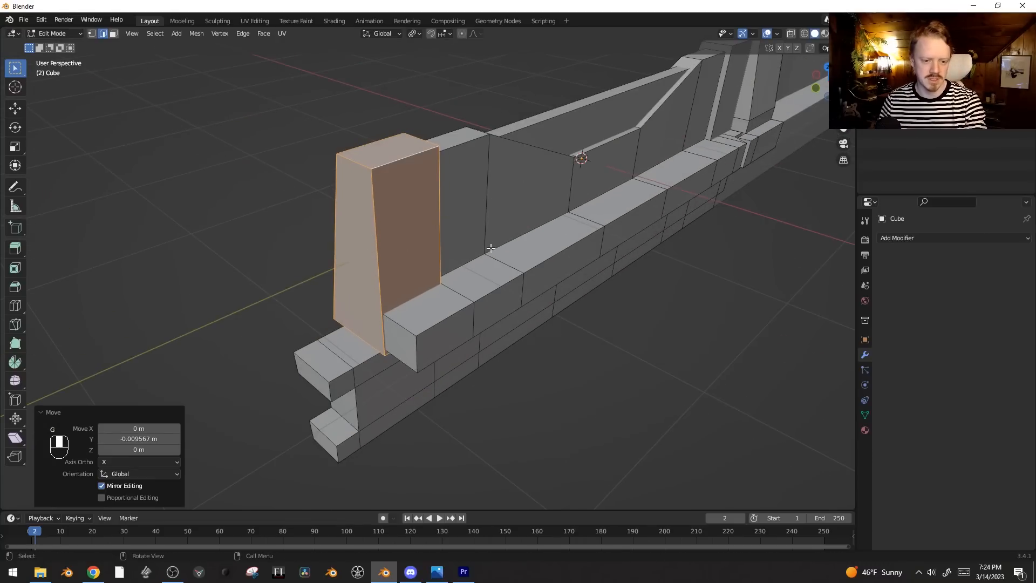
middle_click_drag(490, 248, 470, 286, "shift")
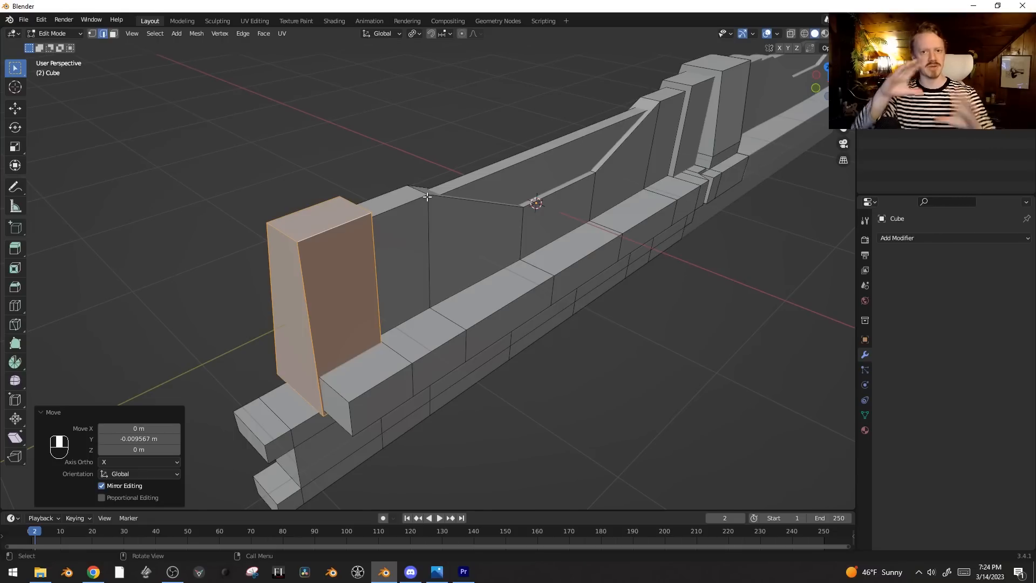
Step: Return to Object Mode and split the 3D viewport into two side-by-side areas
key("Tab")
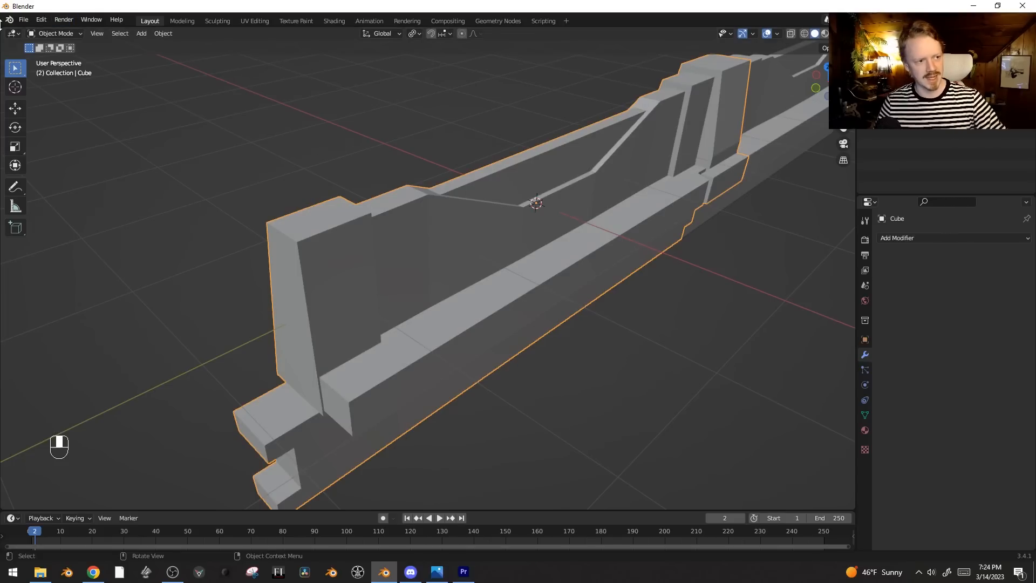
left_click_drag(1, 33, 294, 52)
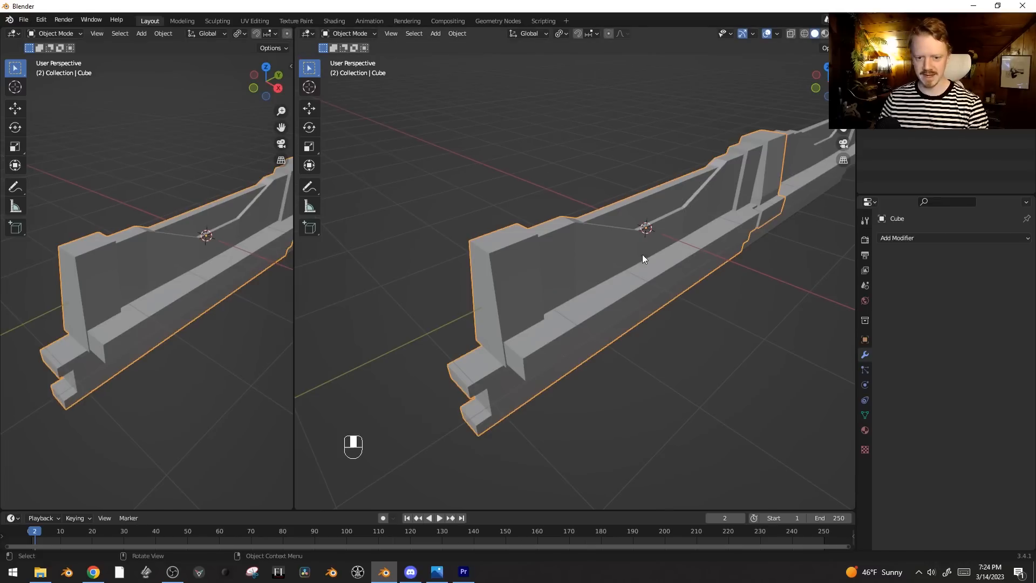
middle_click_drag(643, 254, 607, 254, "shift")
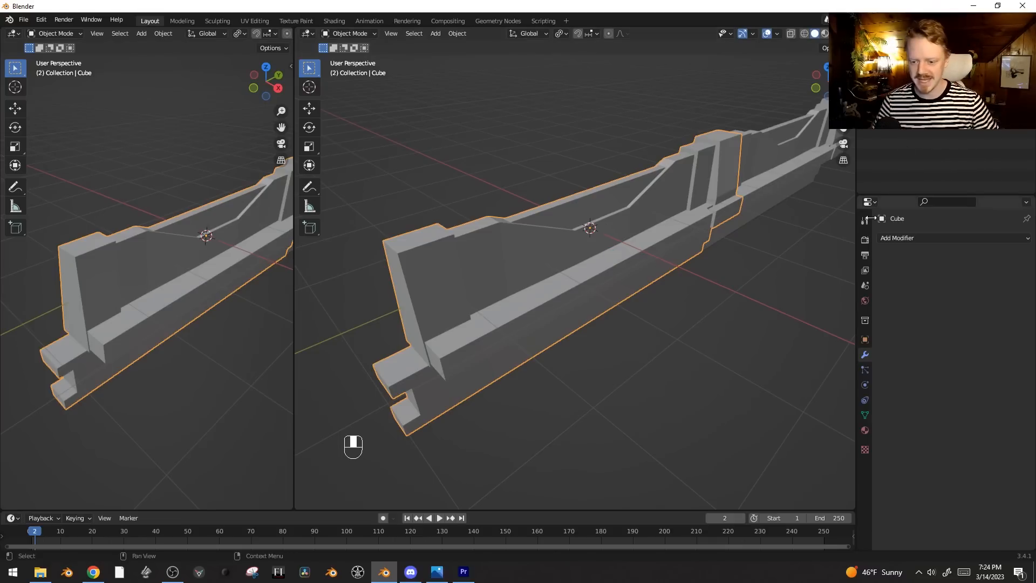
Step: Add a new material named Overpass to the barrier
left_click(865, 429)
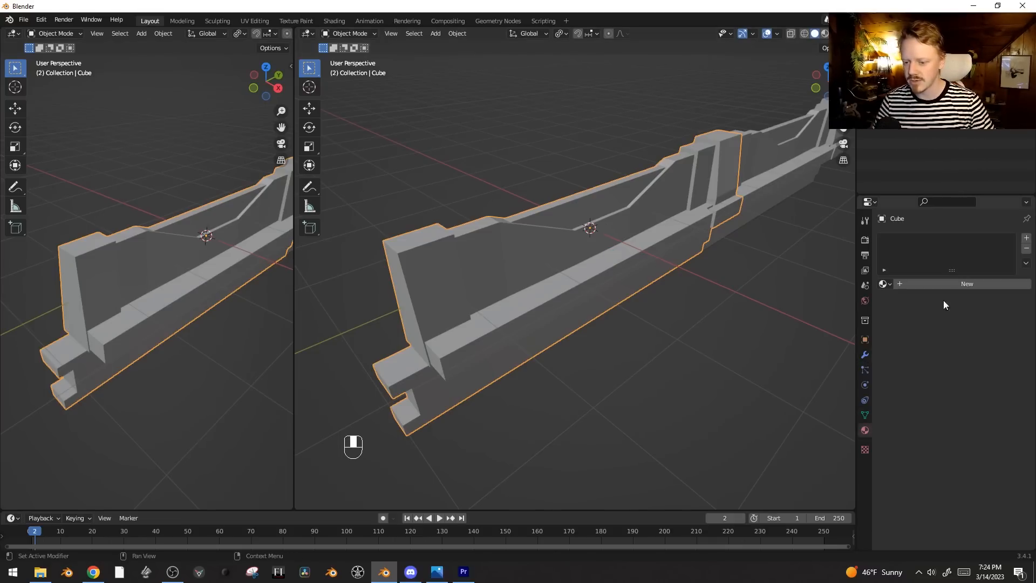
left_click(951, 280)
double_click(959, 281)
type("Overpass")
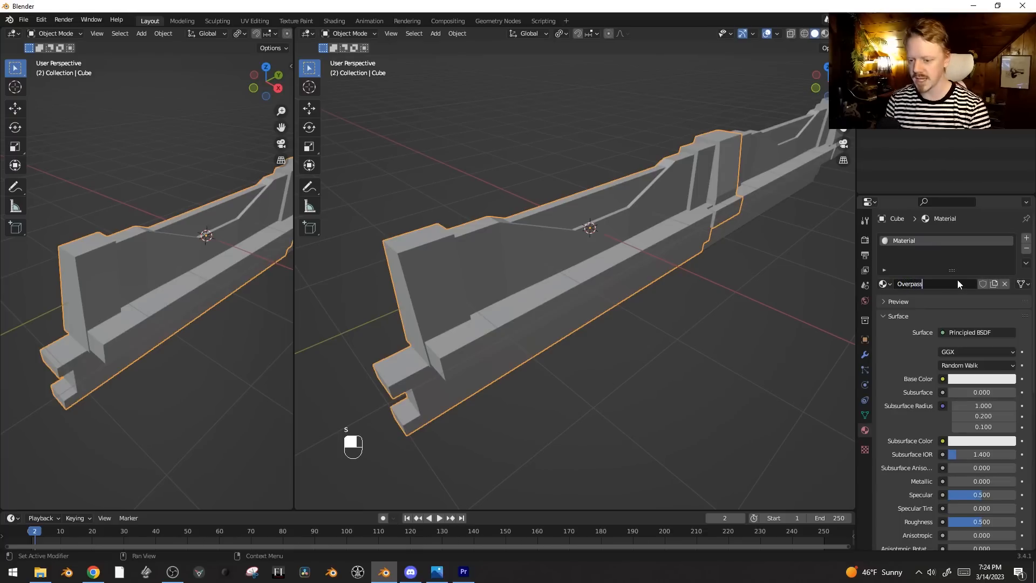
key("Return")
Step: Use the image texture ConcretePlates0199_1_L.jpg as the Overpass material's base color
left_click(943, 379)
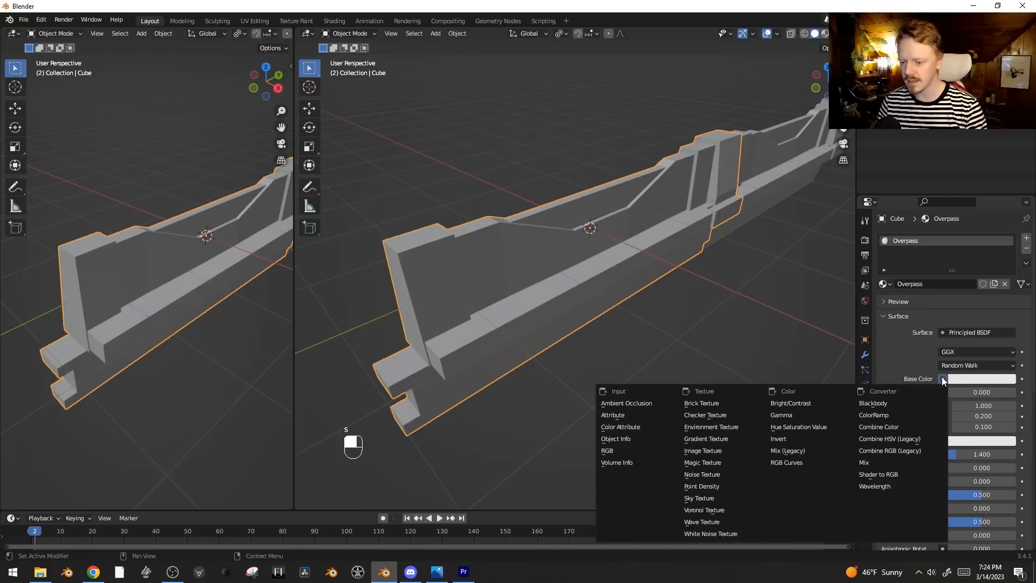
left_click(725, 451)
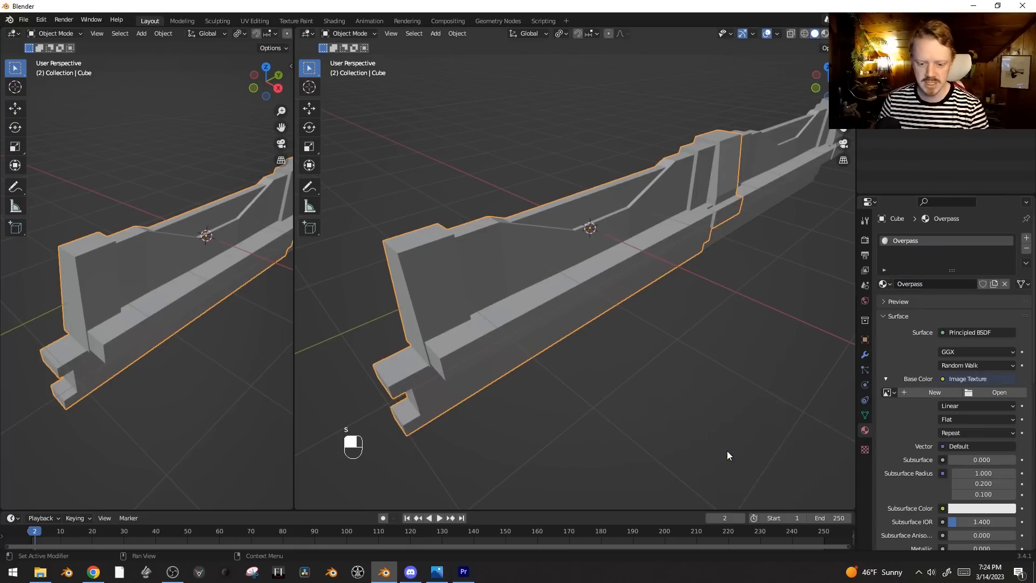
left_click(987, 393)
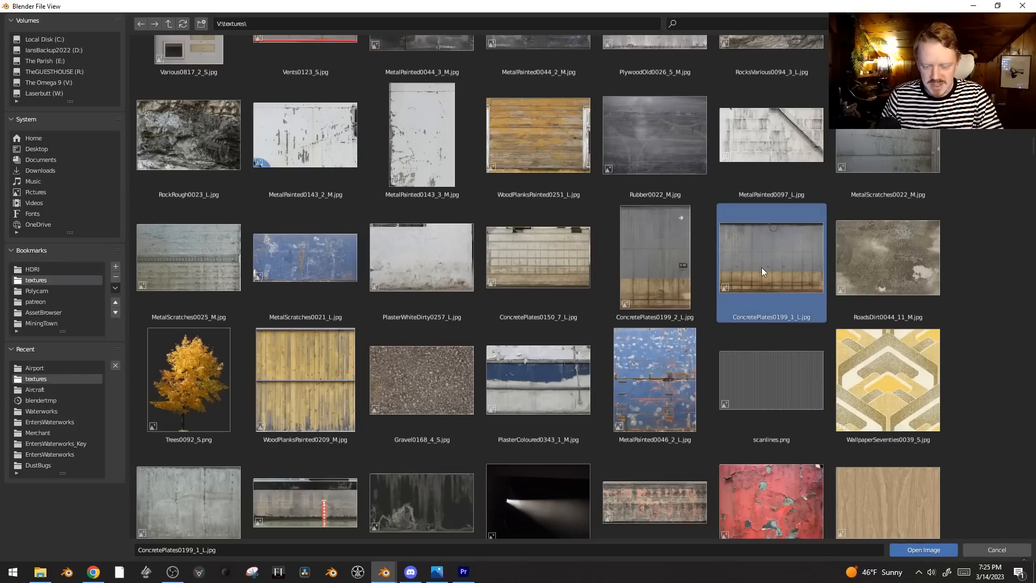
left_click(931, 549)
Step: Enter Edit Mode on the barrier and change the narrower 3D viewport into a UV Editor
middle_click_drag(584, 231, 633, 183)
key("Tab")
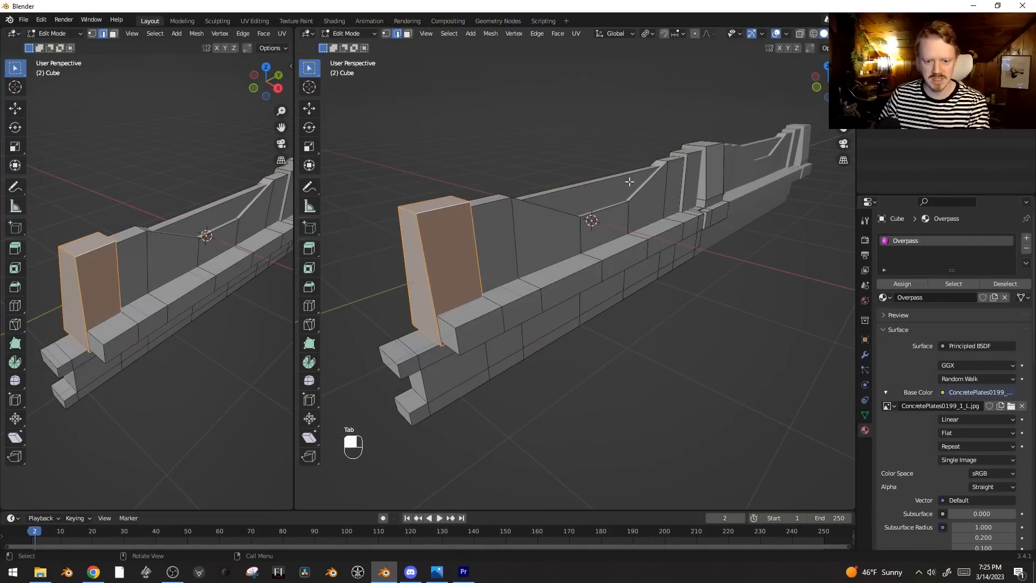
left_click(12, 34)
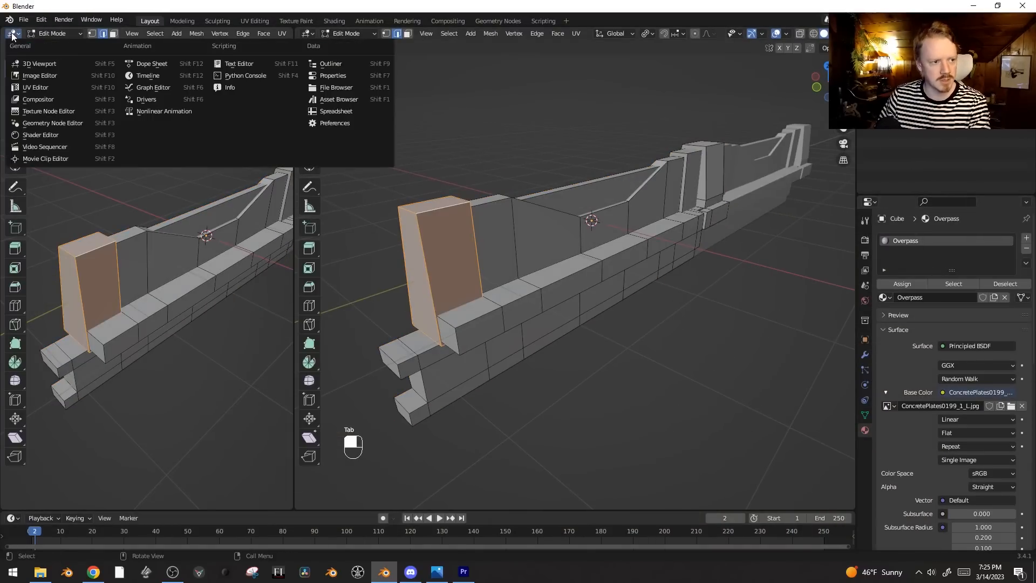
left_click(43, 86)
scroll(115, 202, "down", 3)
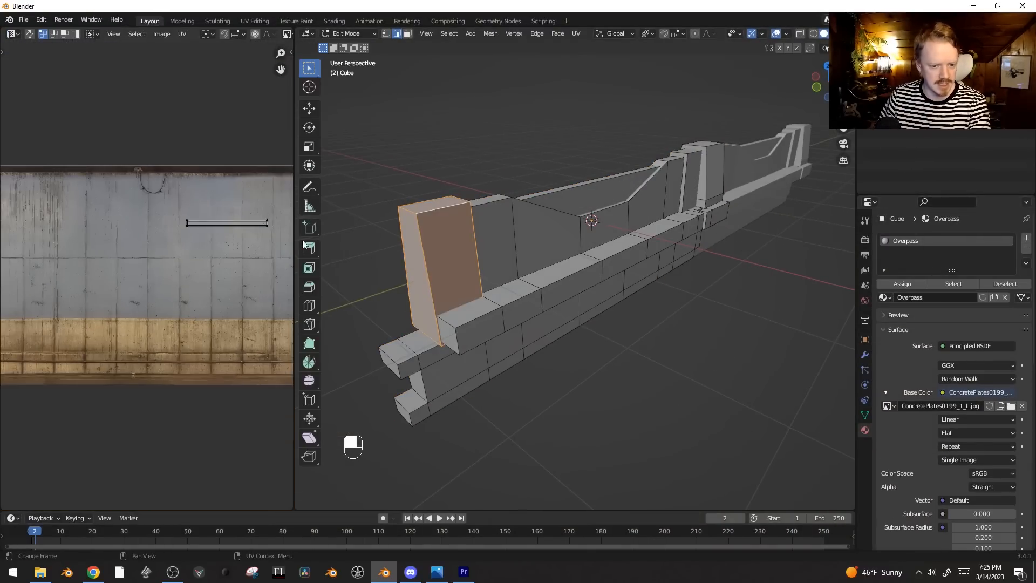
Step: Switch the 3D view's shading to Material Preview and turn to the barrier's other side
key("z")
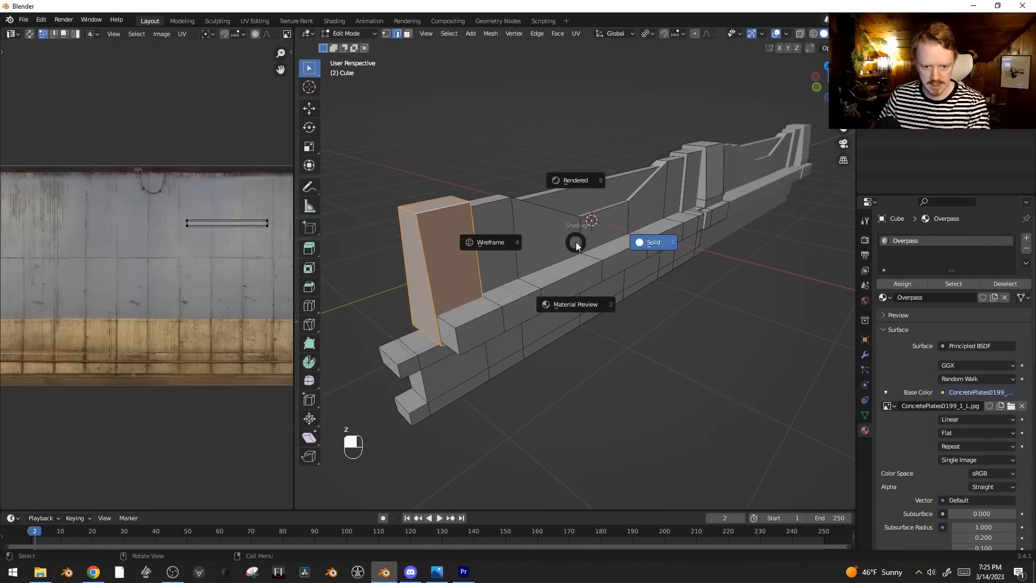
left_click(574, 304)
mouse_move(575, 304)
middle_mouse_down()
mouse_move(723, 304)
mouse_move(670, 274)
middle_mouse_up()
Step: Select the whole barrier mesh and map its UVs with Cube Projection
key("a")
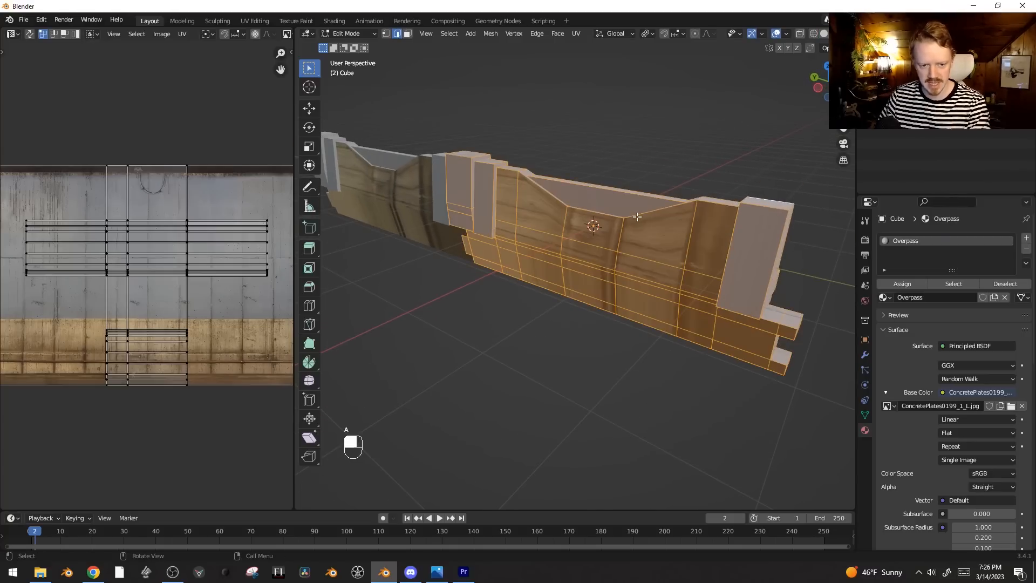
key("u")
left_click(628, 268)
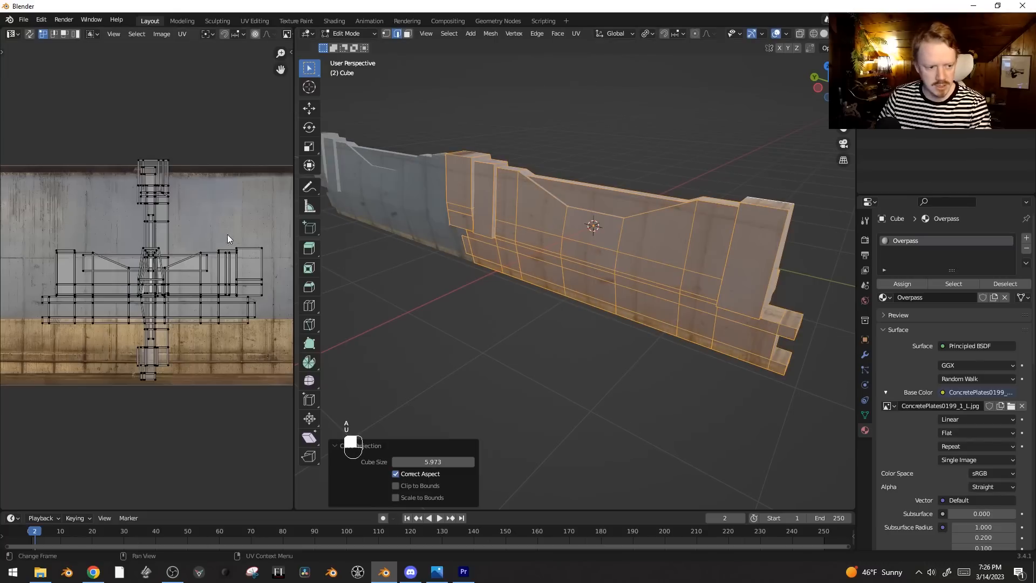
Step: Scale all the barrier's UVs up to a little over twice their size and check the texture in Object Mode
scroll(192, 223, "down", 2)
key("a")
key("s")
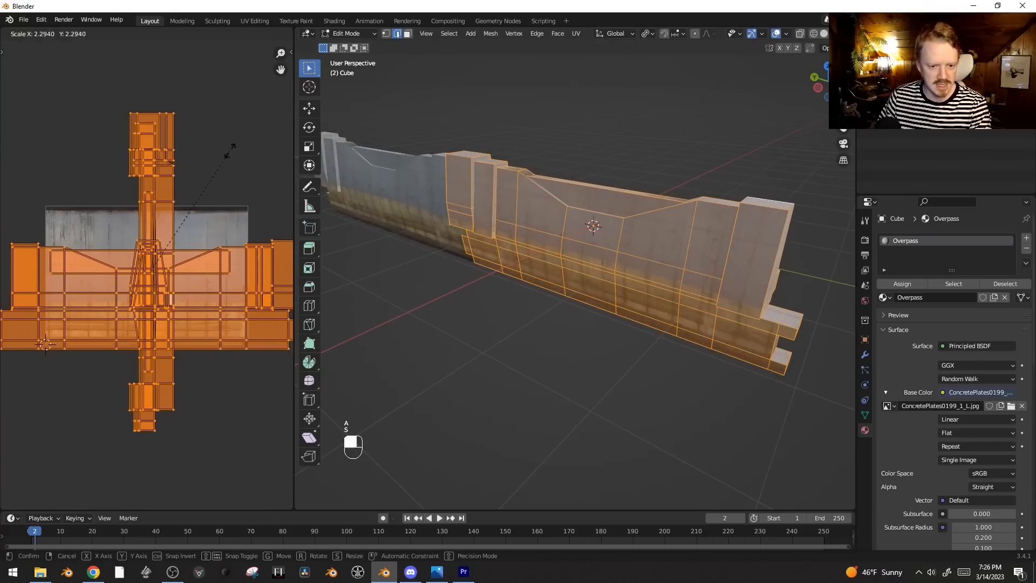
left_click(230, 163)
middle_click_drag(756, 254, 759, 209)
key("Tab")
scroll(759, 209, "up", 2)
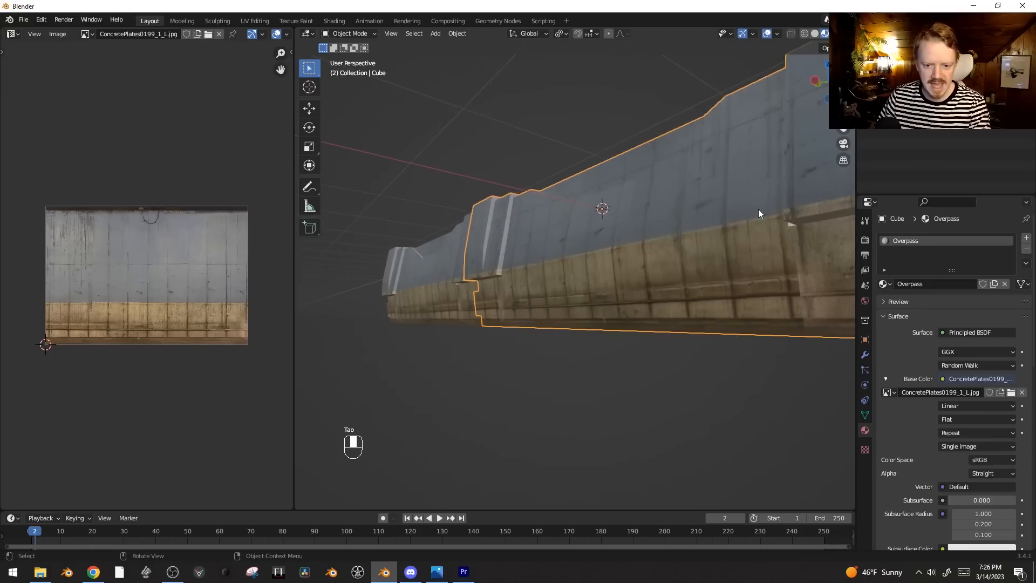
Step: Move and resize all the UVs to place the texture's yellow band along the barrier's base, checking it in Object Mode
key("Tab")
key("g")
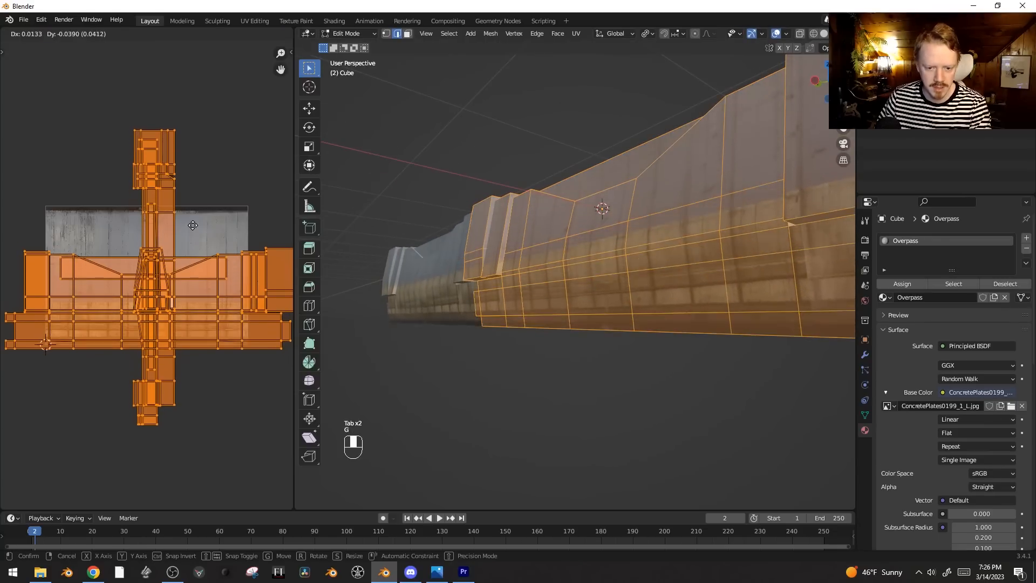
scroll(199, 356, "up", 1)
key("s")
left_click(232, 439)
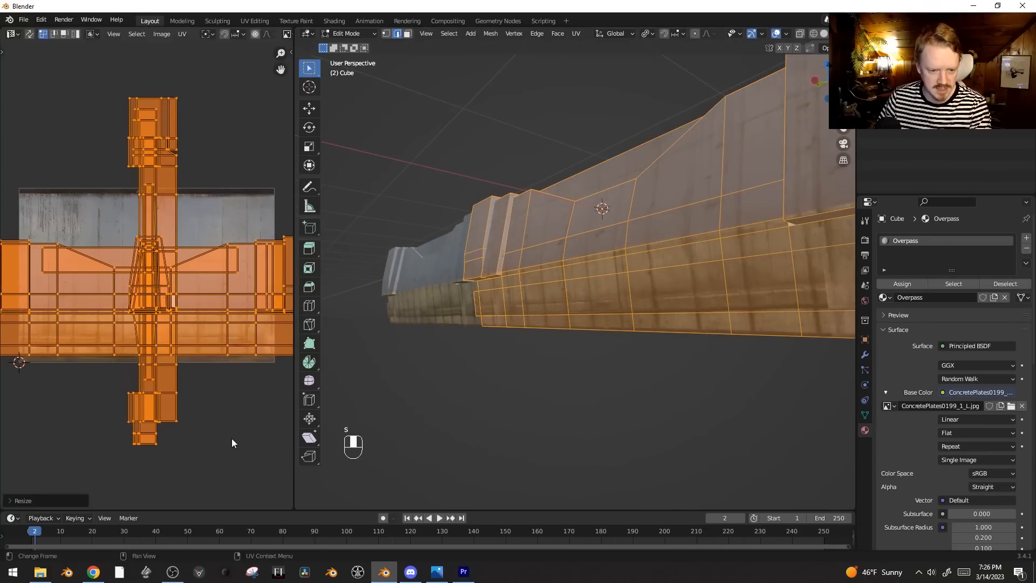
key("g")
left_click(233, 439)
key("Tab")
middle_click_drag(721, 309, 596, 346)
scroll(597, 347, "down", 5)
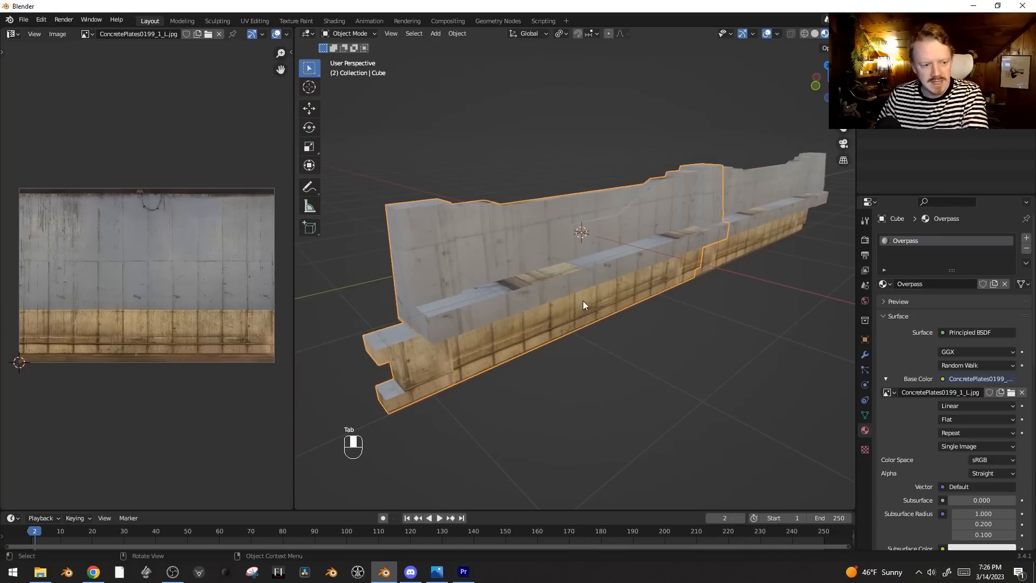
Step: Widen the UV Editor area and clear the selection on the barrier mesh in Edit Mode
left_click_drag(294, 217, 325, 218)
key("Tab")
key("Tab")
scroll(245, 340, "up", 2)
key("Tab")
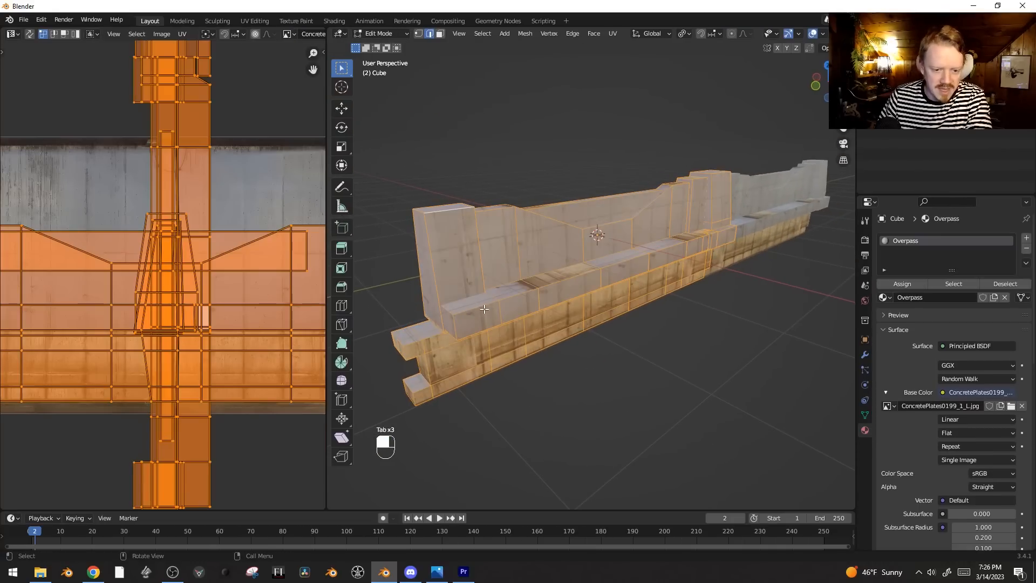
key("ctrl+z")
key("ctrl+z")
key("alt+a")
Step: Select the top and side faces of the protruding ledge along the whole length of the barrier
key("c")
left_click_drag(486, 305, 647, 270)
right_click(647, 271)
mouse_move(649, 271)
middle_mouse_down()
mouse_move(663, 291)
mouse_move(654, 289)
middle_mouse_up()
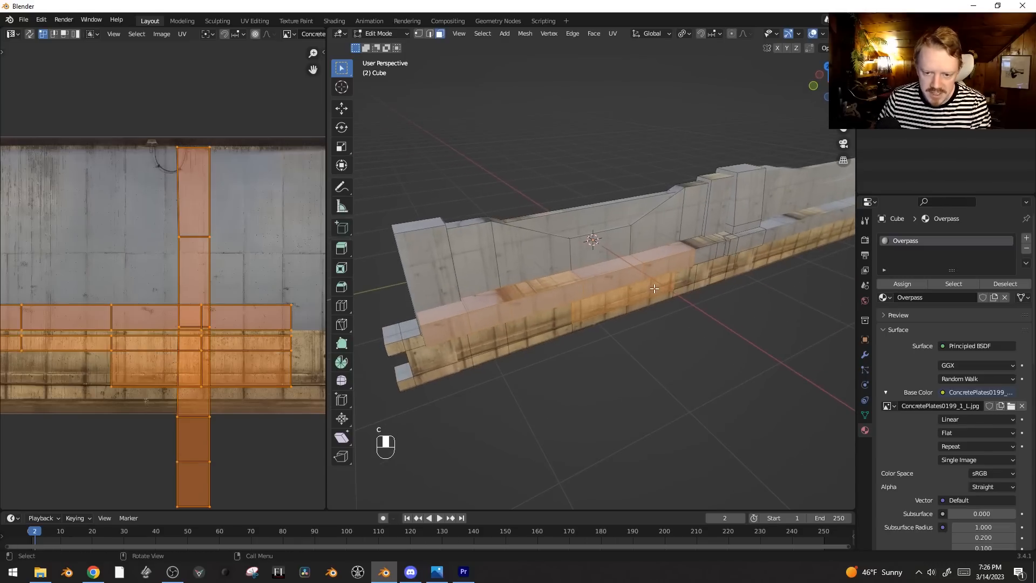
left_click(441, 326)
middle_click_drag(525, 316, 545, 302)
middle_click_drag(610, 292, 695, 283, "ctrl")
left_click(696, 283, "alt")
left_click(725, 272, "shift")
middle_click_drag(730, 265, 666, 243)
Step: Unwrap the selected ledge faces and position their UV strip over the concrete texture
key("u")
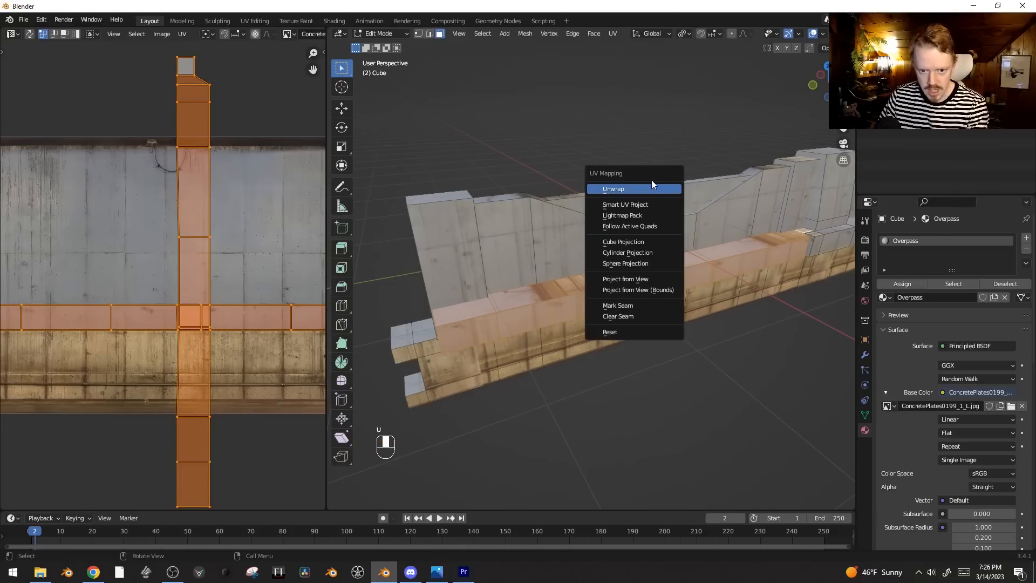
left_click(653, 193)
scroll(146, 249, "down", 4)
key("g")
left_click(212, 249)
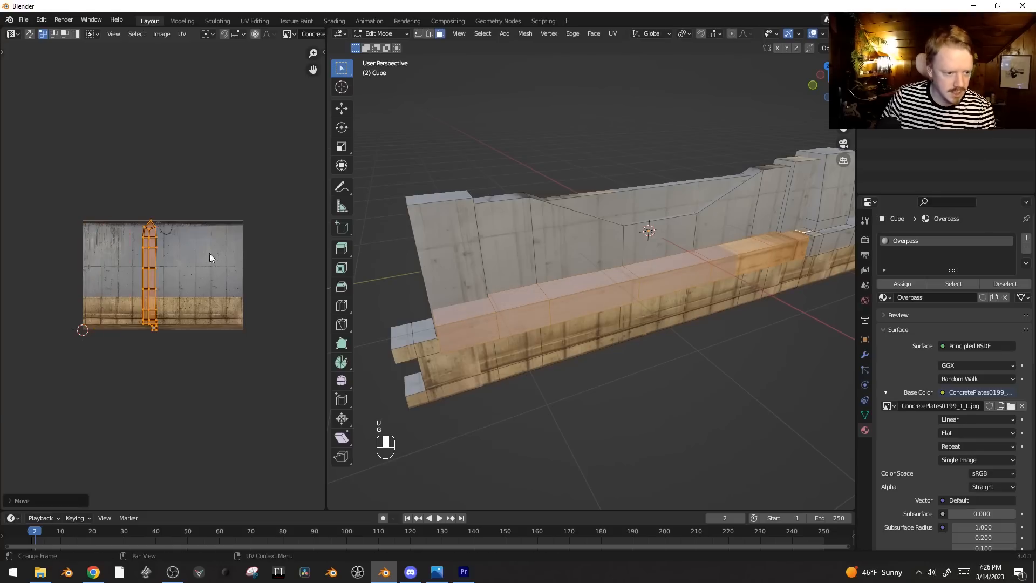
Step: Straighten the ledge's UV strip with the UV Squares option To Grid By Shape
scroll(209, 259, "up", 4)
middle_click_drag(199, 285, 257, 215, "shift")
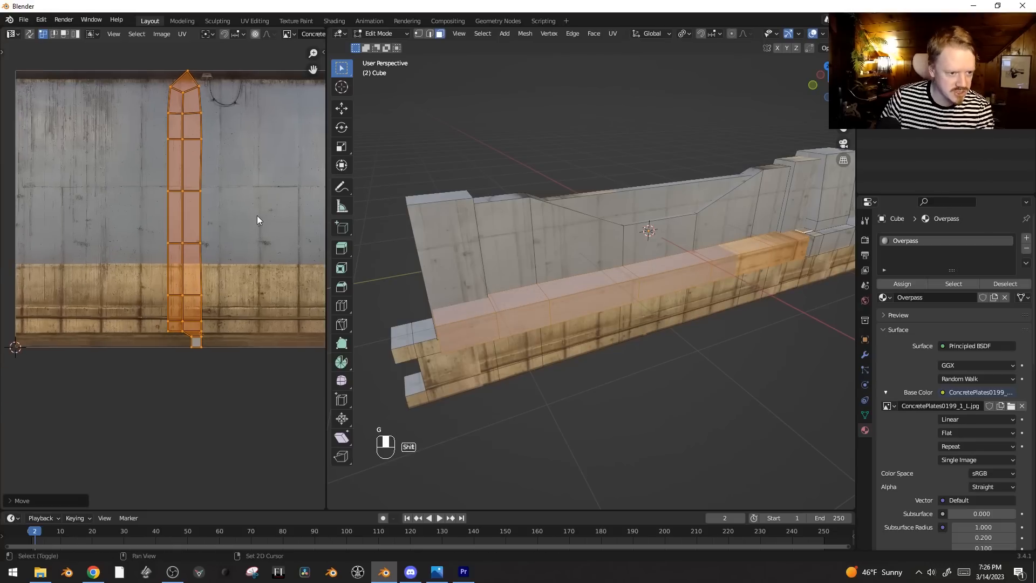
left_click(322, 50)
left_click(318, 129)
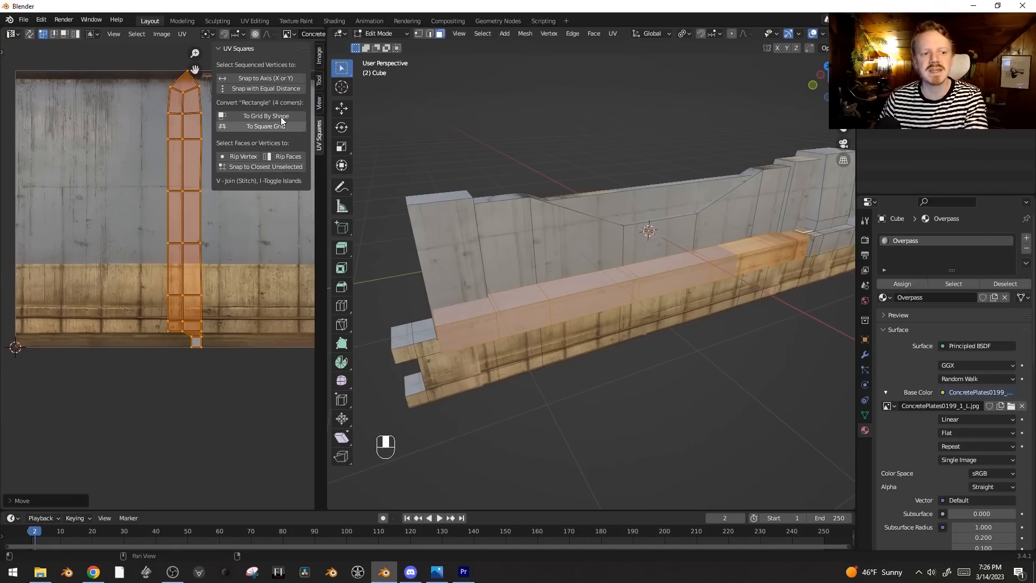
left_click(264, 117)
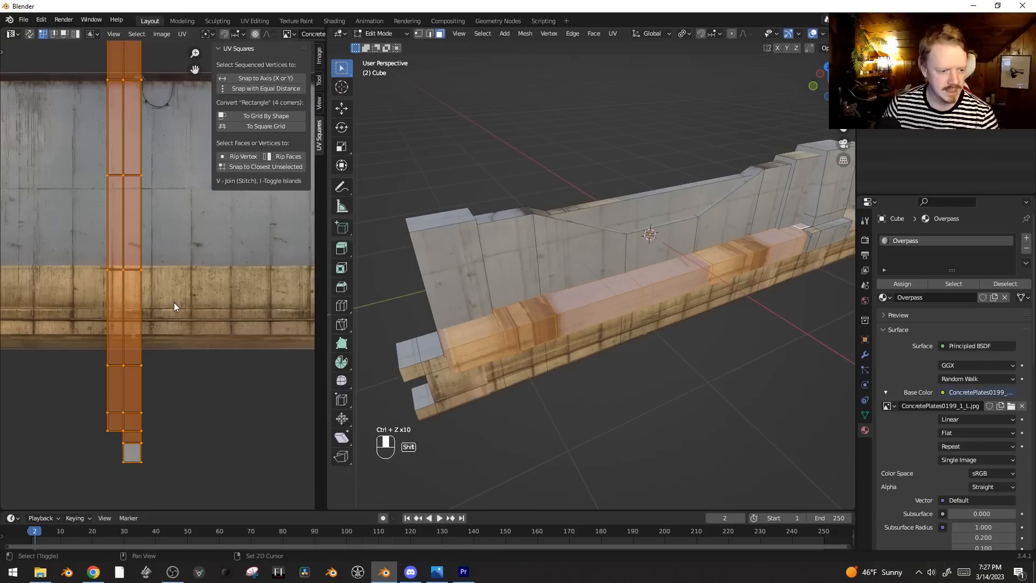
Step: Rotate the ledge's UV strip to run horizontally along the concrete texture
middle_click_drag(174, 302, 287, 262, "shift")
scroll(194, 309, "up", 3)
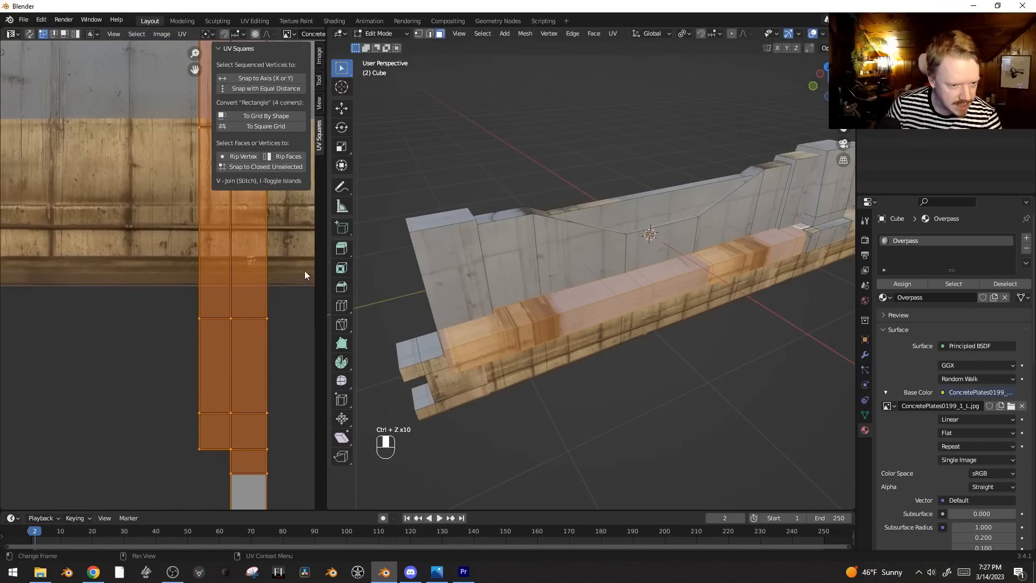
key("r")
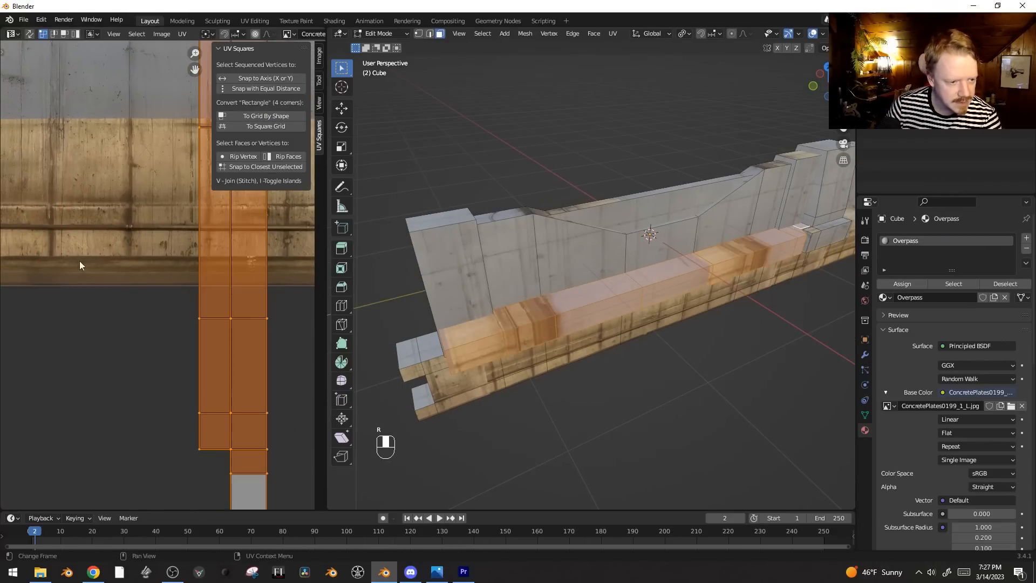
scroll(164, 265, "down", 5)
key("g")
left_click(168, 361)
key("r")
left_click(293, 308, "ctrl")
Step: Scale and move the ledge's UV strip onto the texture's bottom edge, checking the result in Object Mode
key("g")
left_click(298, 307)
key("s")
key("g")
right_click(276, 324)
key("g")
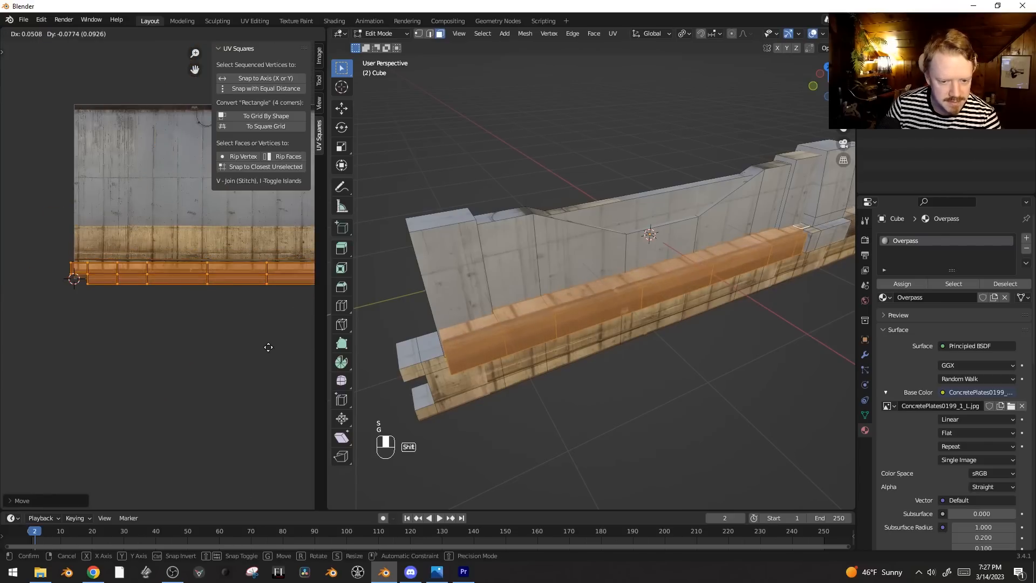
left_click(271, 321)
key("Tab")
middle_click_drag(666, 338, 706, 330)
key("Tab")
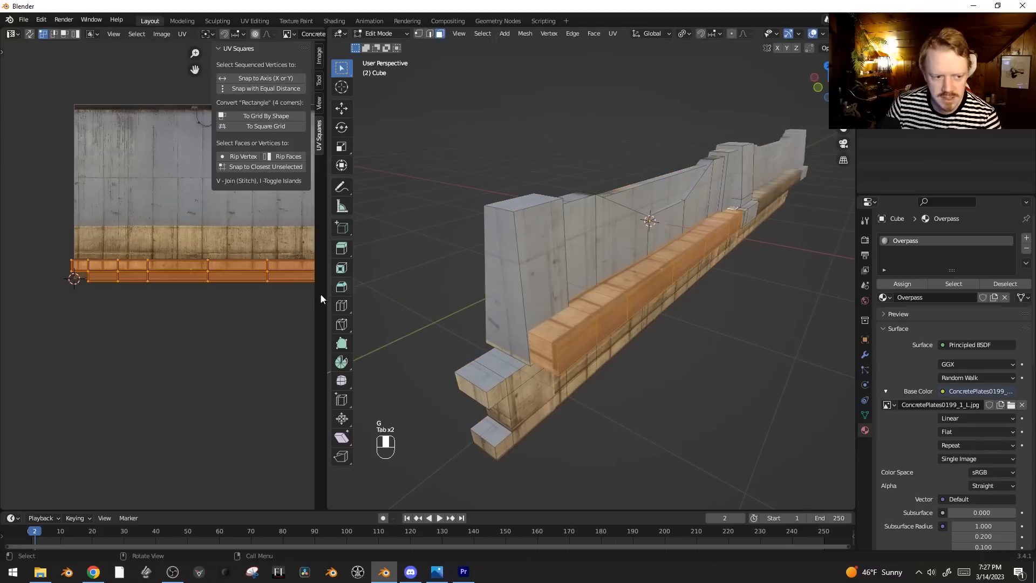
Step: Shift the ledge's UV strip lower across the texture's bottom edge and check how the ledge looks
key("g")
left_click(262, 388)
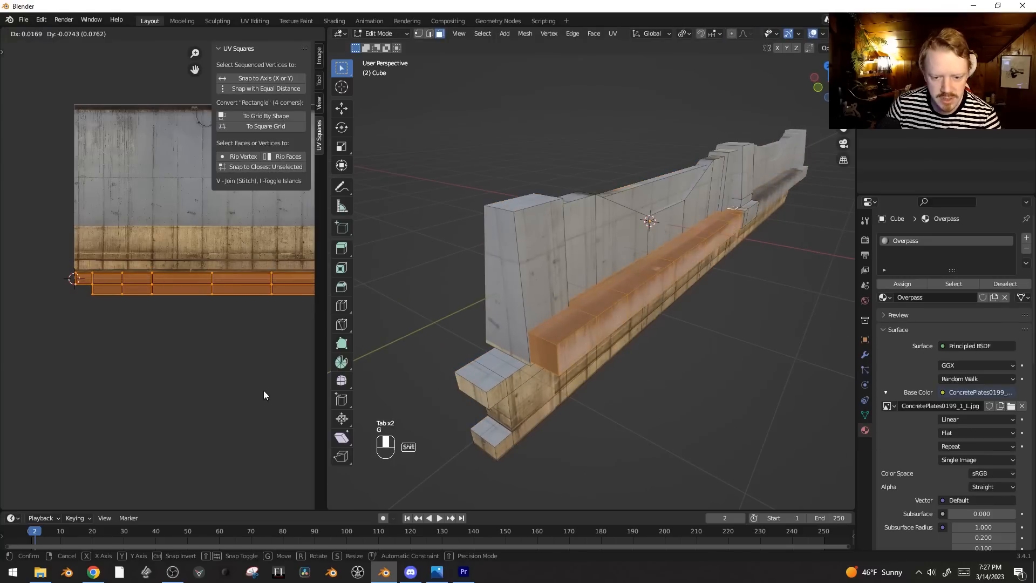
key("Tab")
middle_click_drag(725, 308, 667, 304)
key("Tab")
Step: Reposition the ledge's UV strip so it starts just beyond the texture's left edge, and inspect the ledge
middle_click_drag(159, 253, 142, 354, "shift")
key("g")
middle_click(149, 245)
left_click(139, 244)
key("g")
left_click(225, 282)
key("Tab")
middle_click_drag(629, 281, 655, 276)
key("Tab")
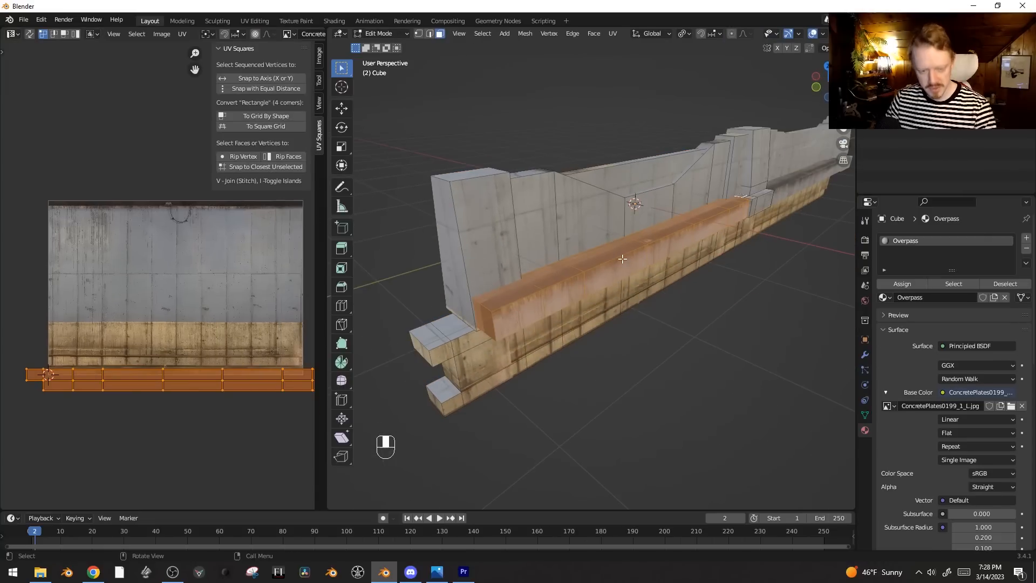
Step: Hide the ledge faces and map all remaining barrier faces with Cube Projection
key("h")
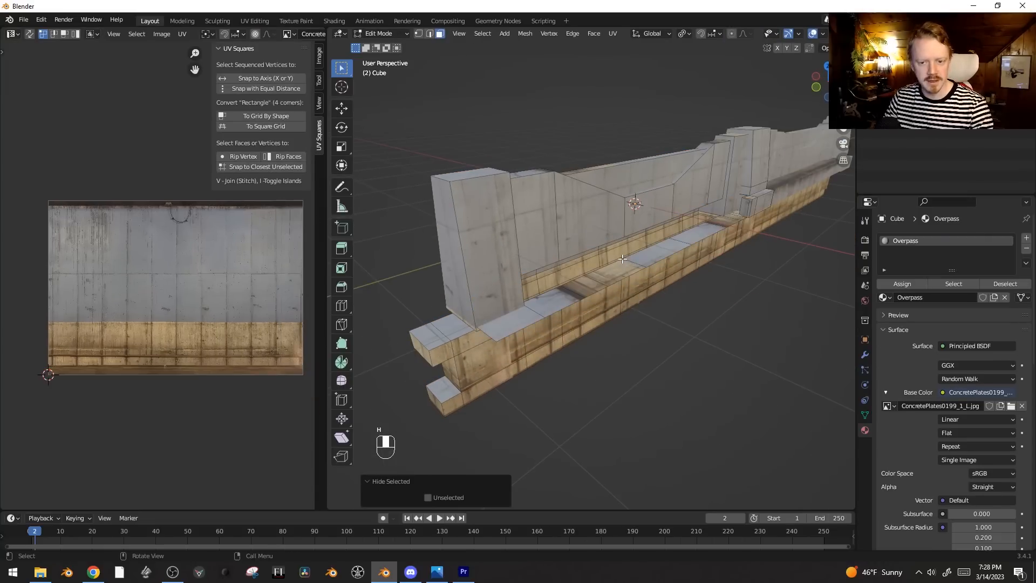
key("a")
key("u")
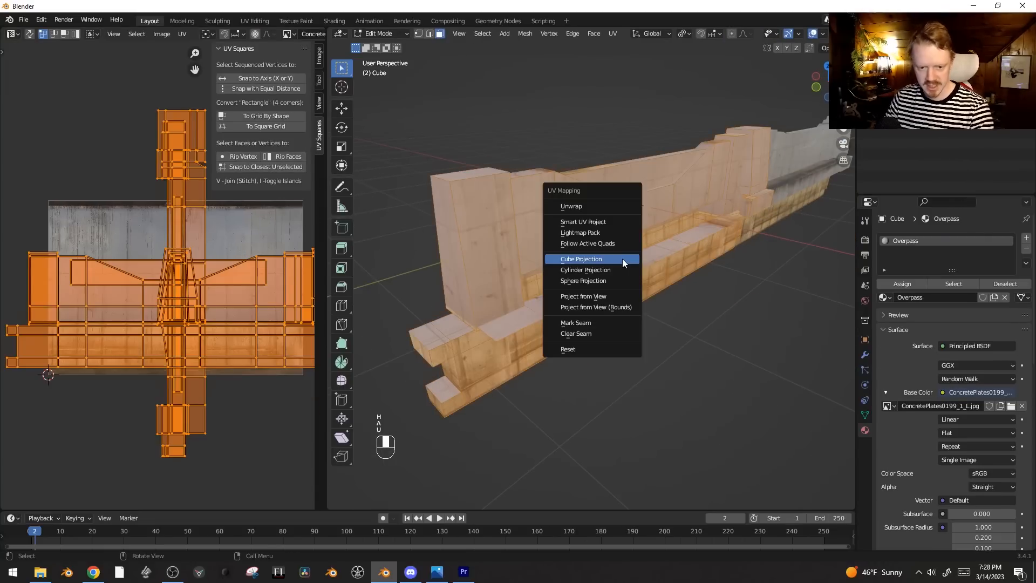
left_click(623, 258)
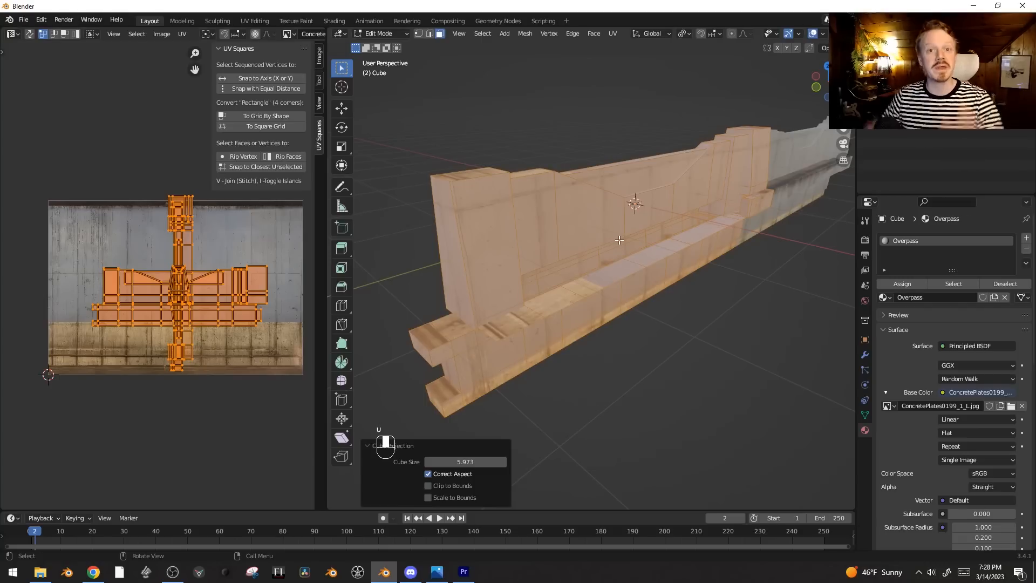
Step: Scale the barrier's cube-projected UVs and move them down onto the texture's yellow lower band
key("s")
key("g")
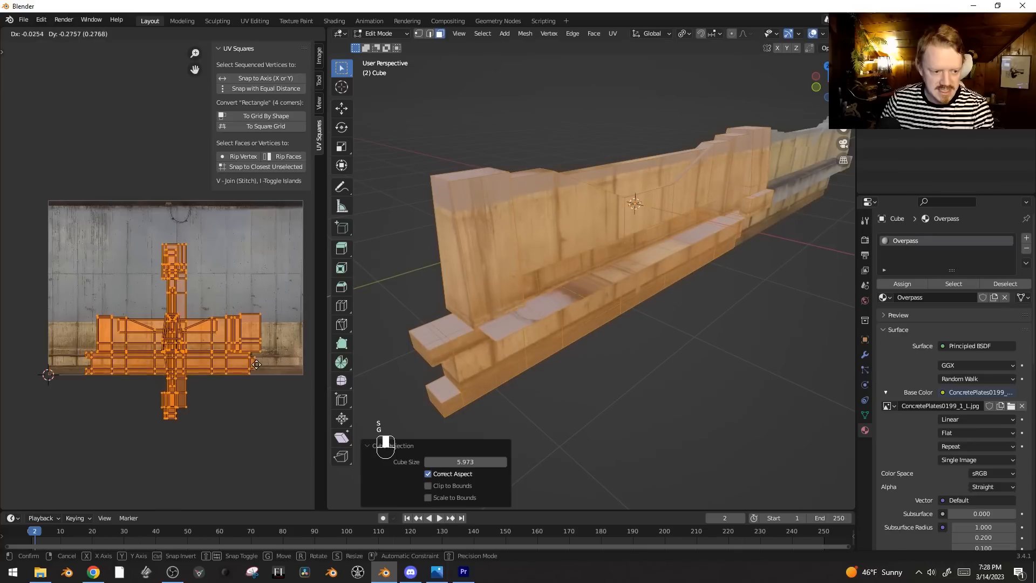
left_click(259, 360)
scroll(297, 426, "up", 1)
key("s")
left_click(278, 426)
key("g")
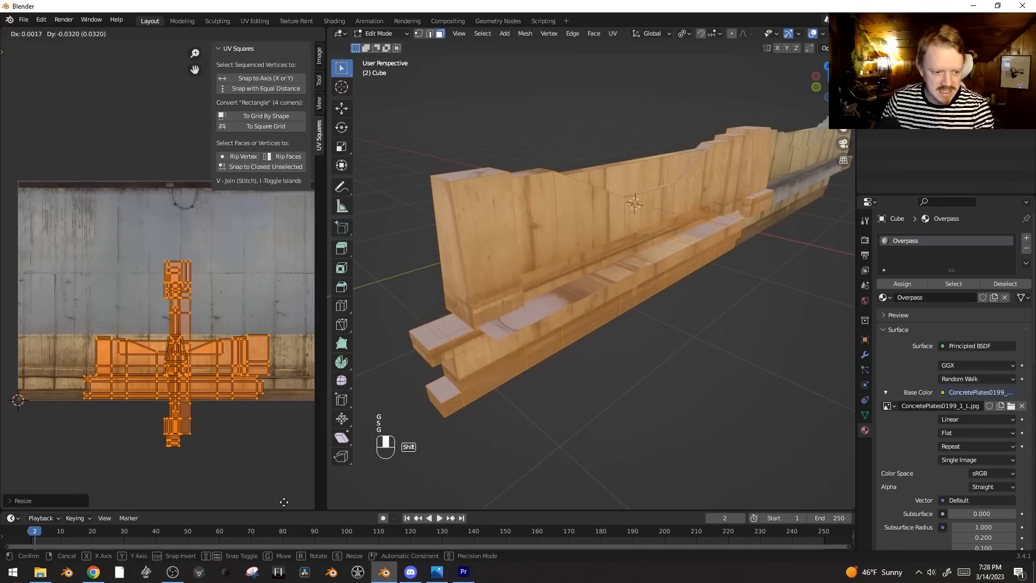
left_click(286, 479)
Step: Stretch the barrier's UVs along X past the texture's sides and inspect the result in Object Mode
key("s")
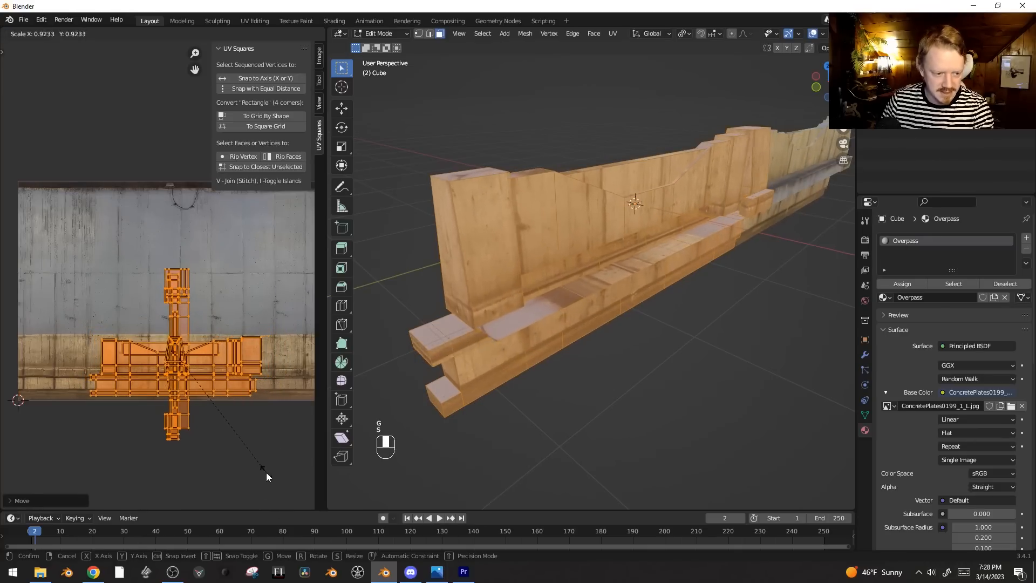
key("x")
left_click(308, 504)
middle_click_drag(519, 378, 766, 311)
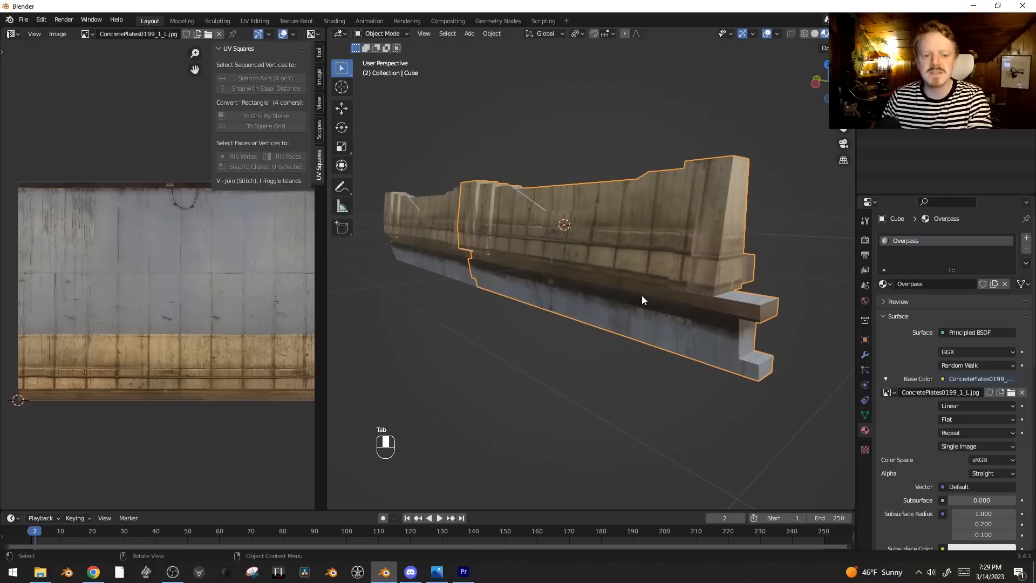
key("Tab")
Step: Enlarge the barrier's UVs uniformly and move them up onto the gray area of the texture
key("s")
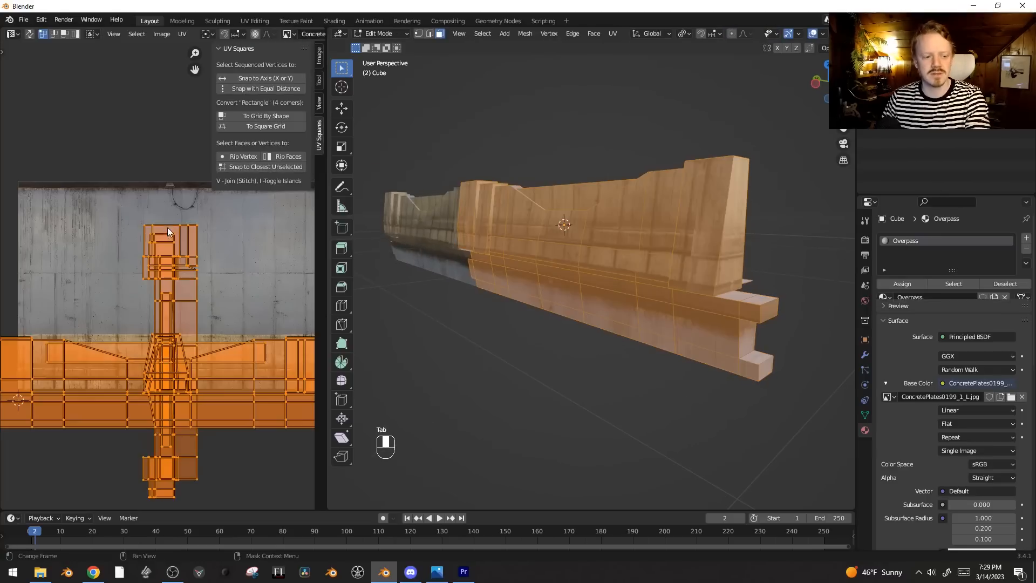
left_click(128, 222)
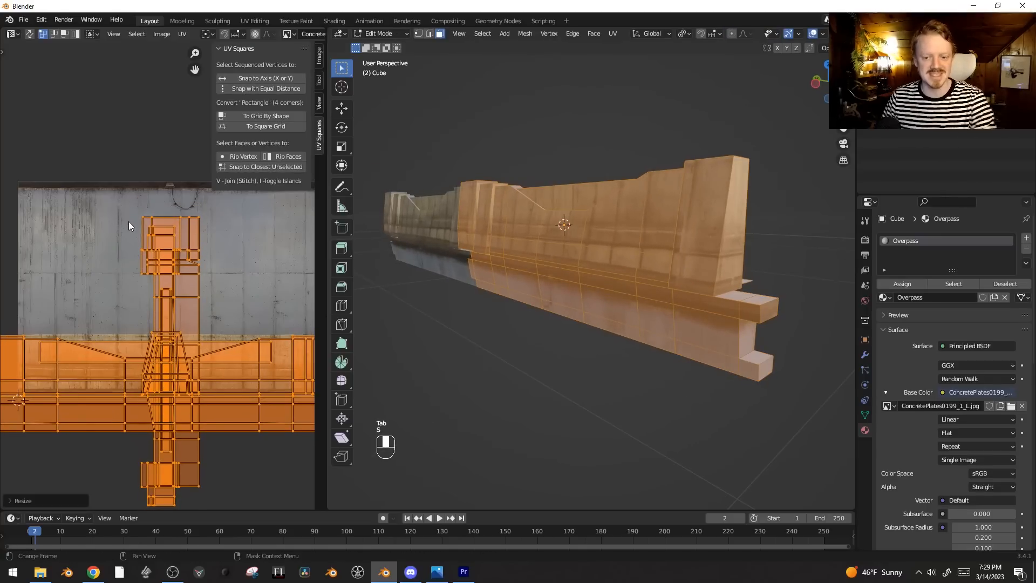
key("g")
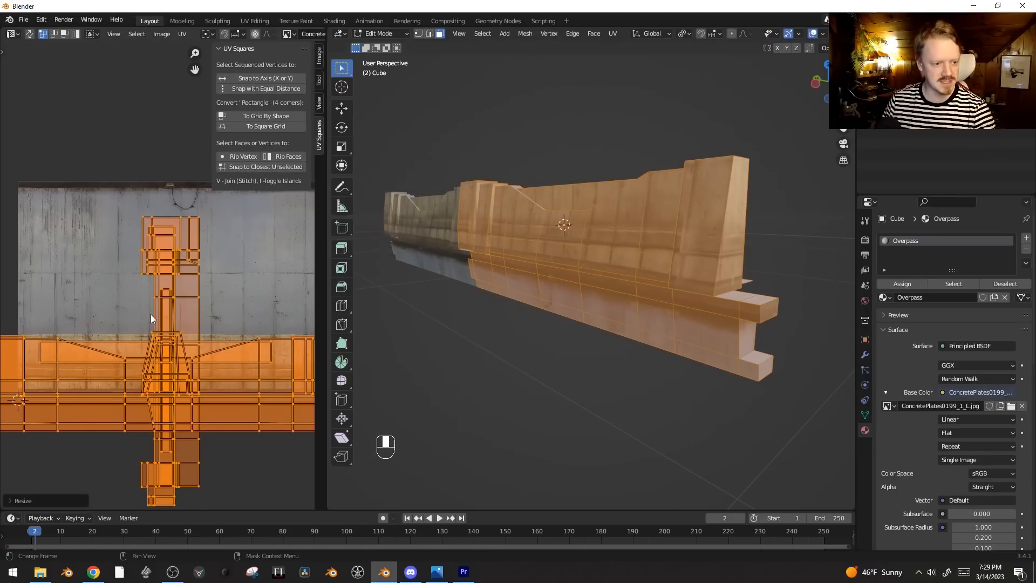
left_click(169, 187)
key("s")
left_click(170, 418)
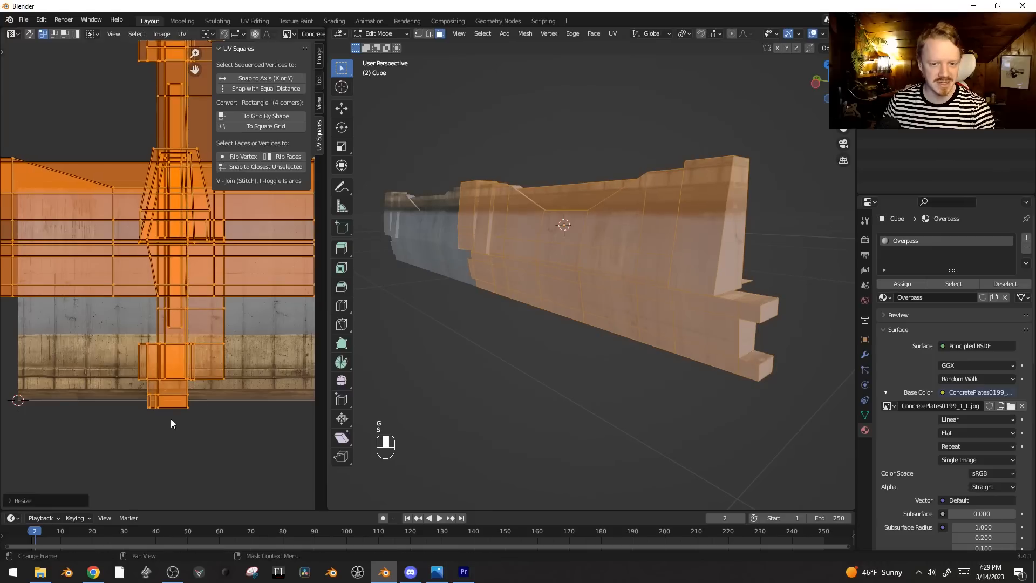
Step: Move and rescale the barrier's UVs so the wall spans the gray and yellow areas, checking in Object Mode
key("g")
left_click(197, 348)
key("s")
left_click(219, 456)
key("g")
left_click(220, 443)
key("Tab")
key("Tab")
middle_click_drag(583, 358, 636, 277)
key("Tab")
Step: Fine-tune the scale and position of the barrier's UVs and inspect the wall up close in Object Mode
key("s")
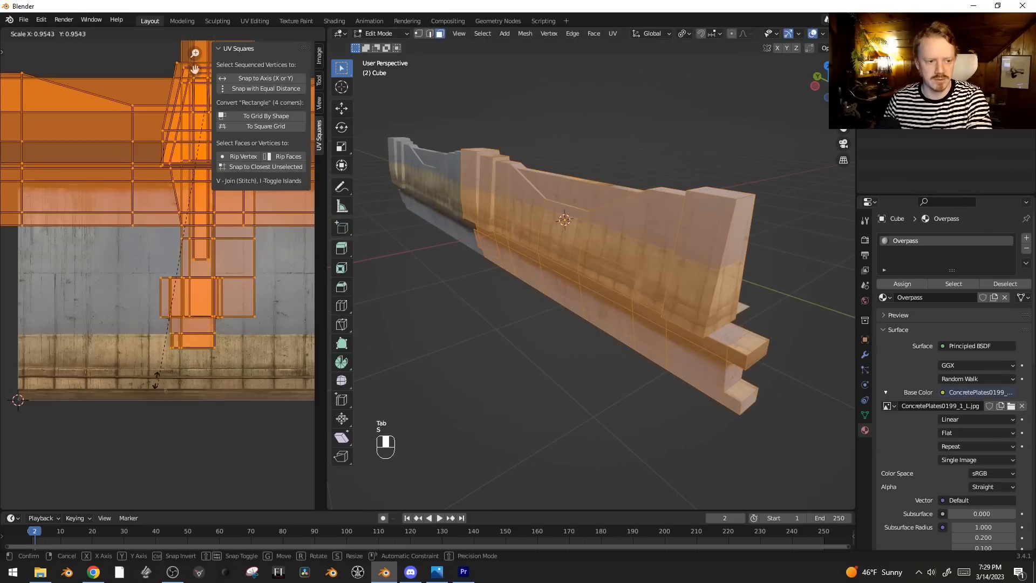
left_click(157, 300)
key("g")
left_click(163, 319)
middle_click_drag(502, 356, 624, 327)
key("Tab")
scroll(580, 323, "up", 2)
middle_click_drag(665, 214, 640, 210)
middle_click_drag(212, 331, 146, 397, "ctrl")
middle_click_drag(146, 396, 150, 335)
Step: Shift the barrier's UVs higher so the yellow band covers only the base, and check the mapping
key("Tab")
key("g")
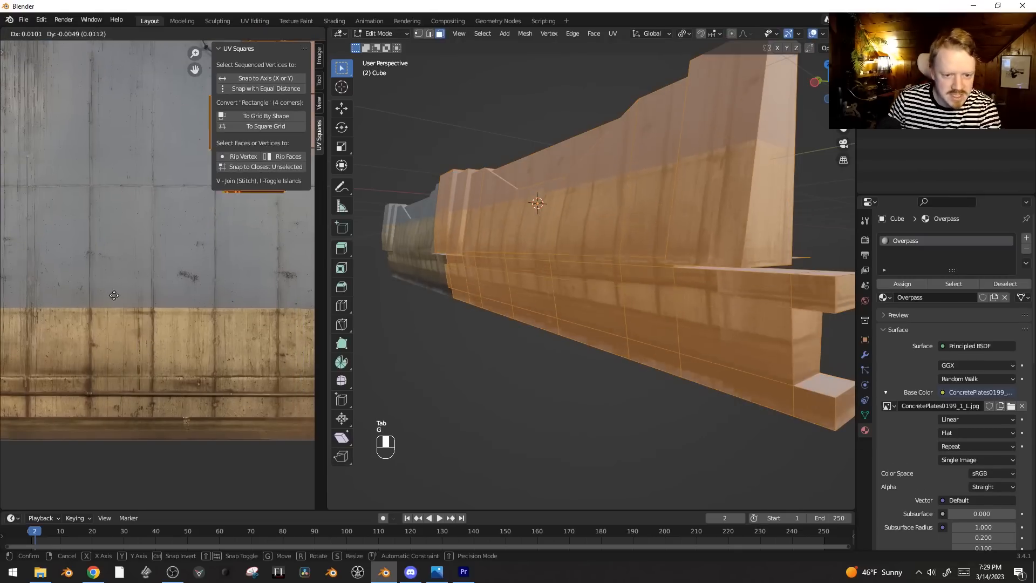
left_click(114, 233)
key("Tab")
middle_click_drag(611, 260, 500, 319)
Step: Select the faces of the curved wall section between the pillars by growing from its top faces, and unwrap them
key("Tab")
left_click(546, 234)
middle_click_drag(678, 217, 755, 192)
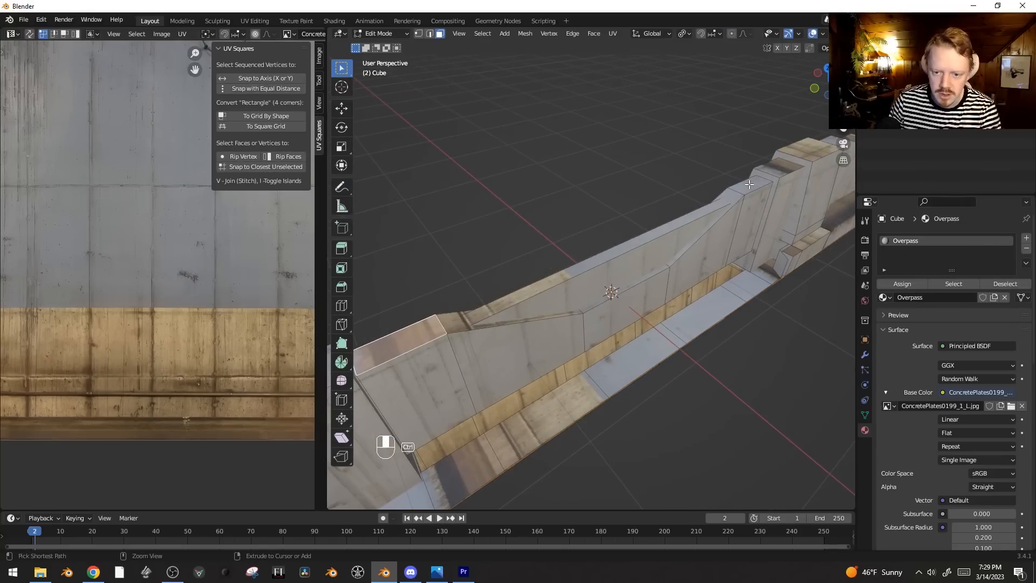
left_click(750, 184, "ctrl")
key("ctrl+KP_Add")
middle_click_drag(727, 198, 497, 319)
key("ctrl+KP_Add")
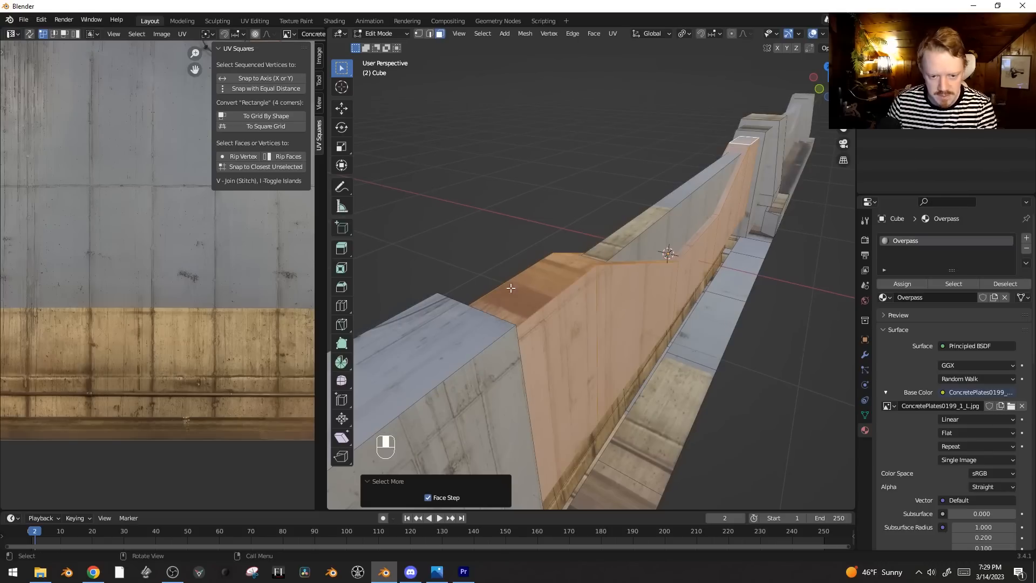
key("u")
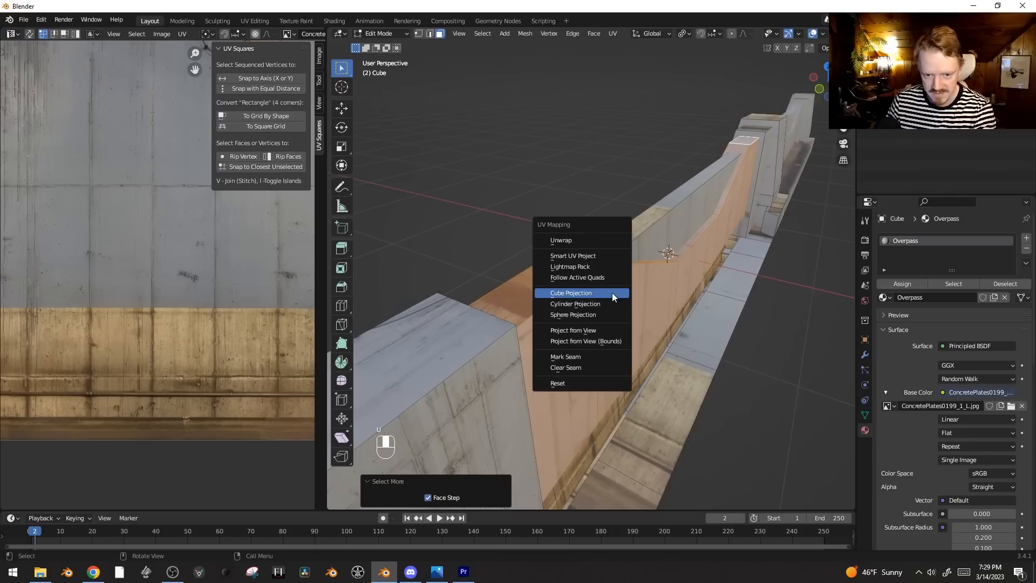
left_click(611, 240)
middle_click_drag(169, 264, 222, 254)
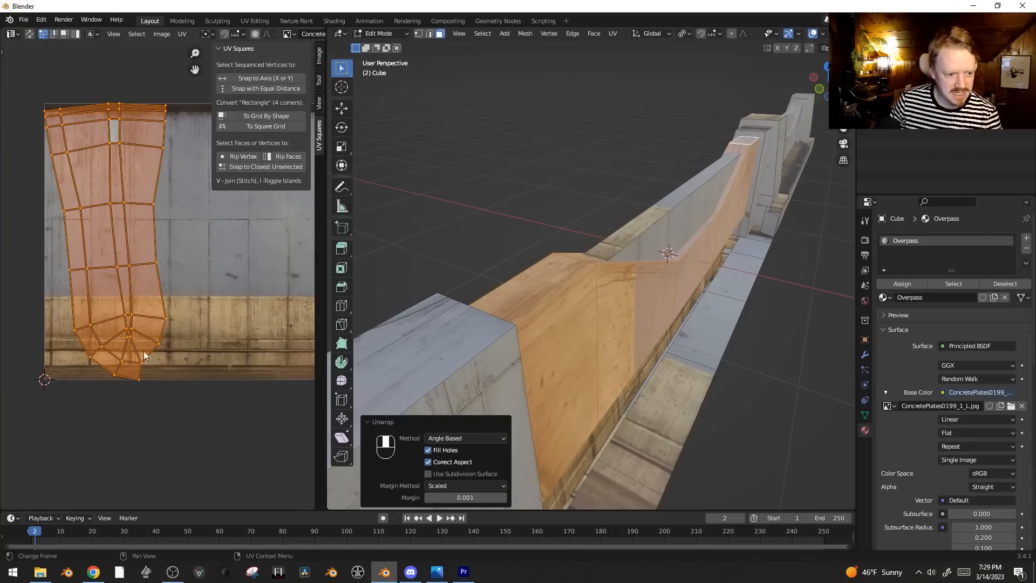
Step: Deselect the stray end faces of the wall section using X-ray, and unwrap the remaining selection again
key("alt+z")
middle_click_drag(467, 363, 429, 264)
middle_click_drag(432, 227, 357, 192)
key("b")
left_click_drag(413, 208, 374, 251)
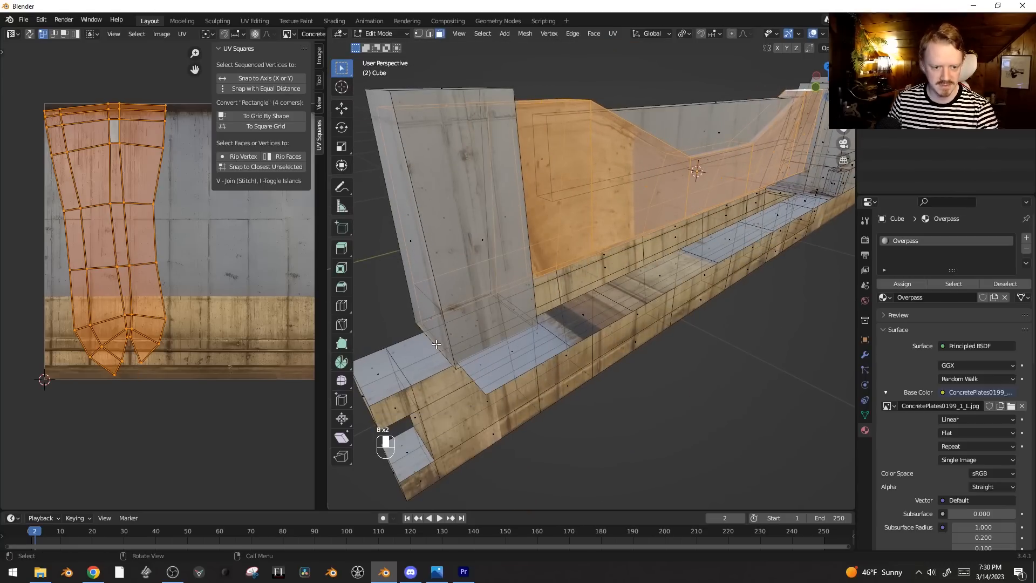
middle_click_drag(411, 358, 448, 329)
middle_click_drag(675, 226, 594, 243, "shift")
middle_click_drag(707, 241, 619, 232)
middle_click_drag(831, 232, 675, 232, "shift")
scroll(675, 232, "up", 3)
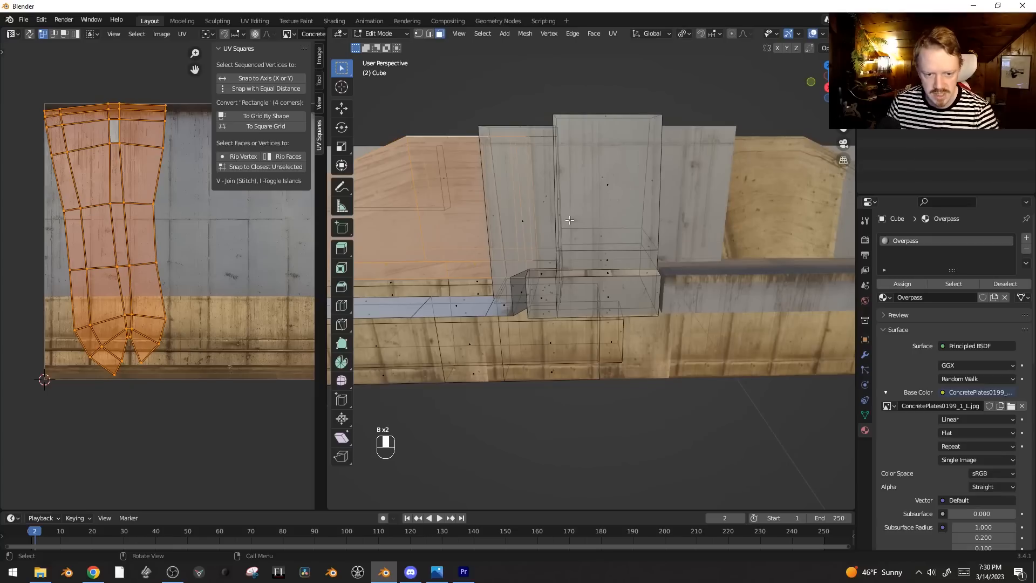
middle_click_drag(540, 185, 752, 187)
key("u")
left_click(753, 187)
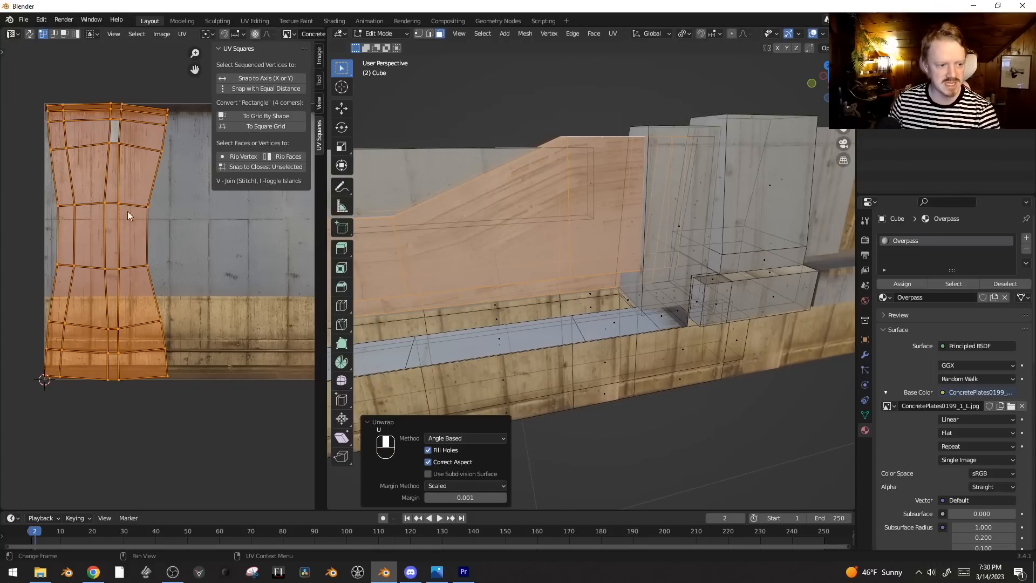
Step: Straighten the wall section's UVs with To Grid By Shape, then scale and rotate them into a horizontal strip over the yellow band's upper edge
left_click(255, 119)
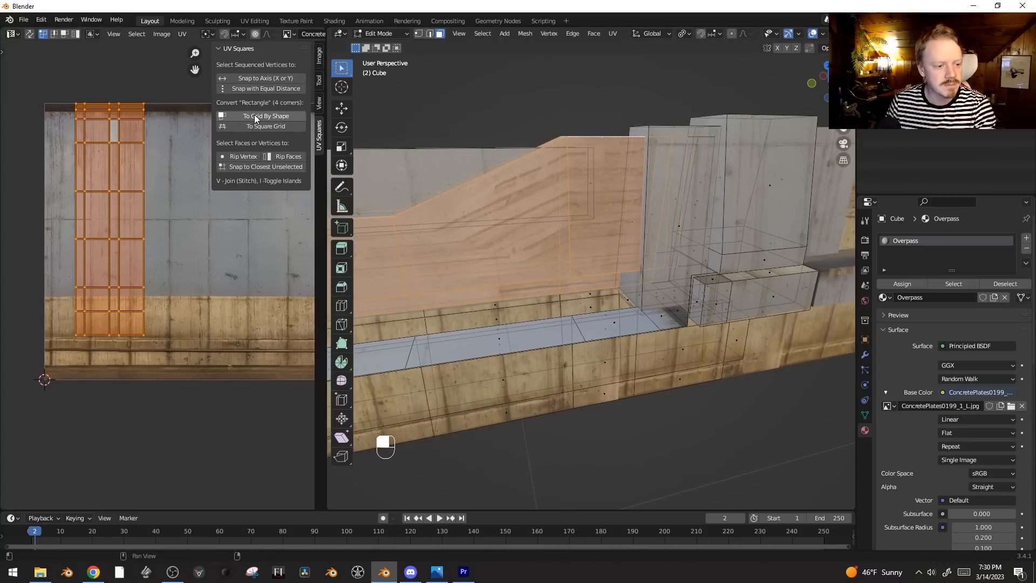
key("s")
left_click(205, 256)
key("g")
left_click(271, 301)
key("r")
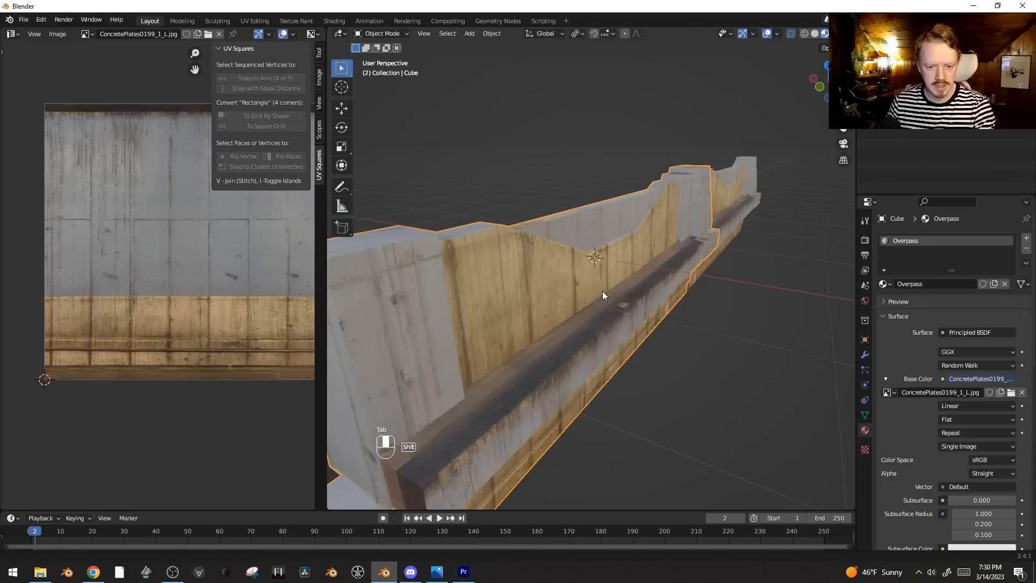
key("Tab")
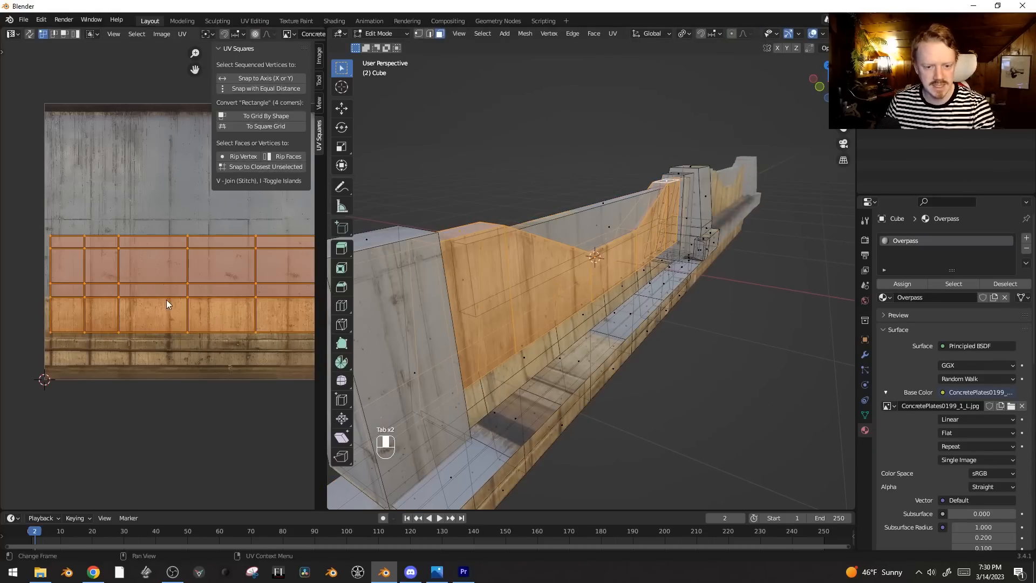
Step: Turn off X-ray and move the wall section's UV strip up along Y onto the texture's gray area
key("alt+z")
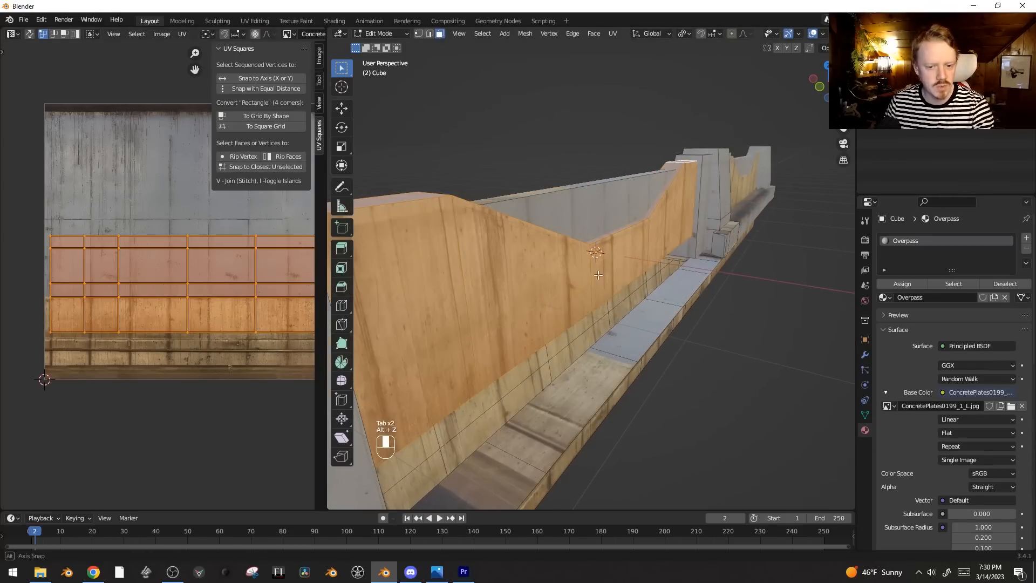
middle_click_drag(598, 275, 543, 270)
key("g")
key("y")
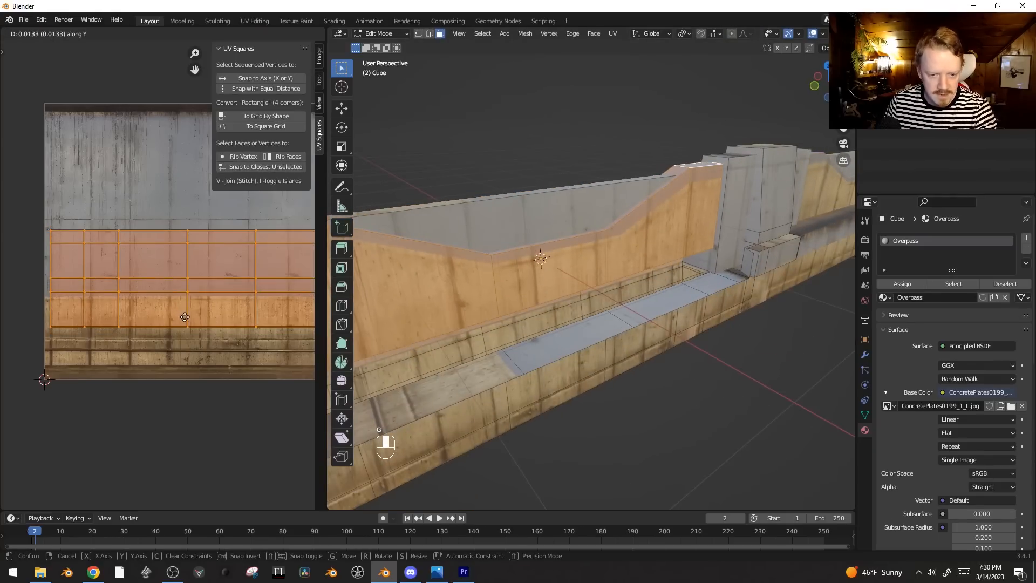
right_click(183, 316)
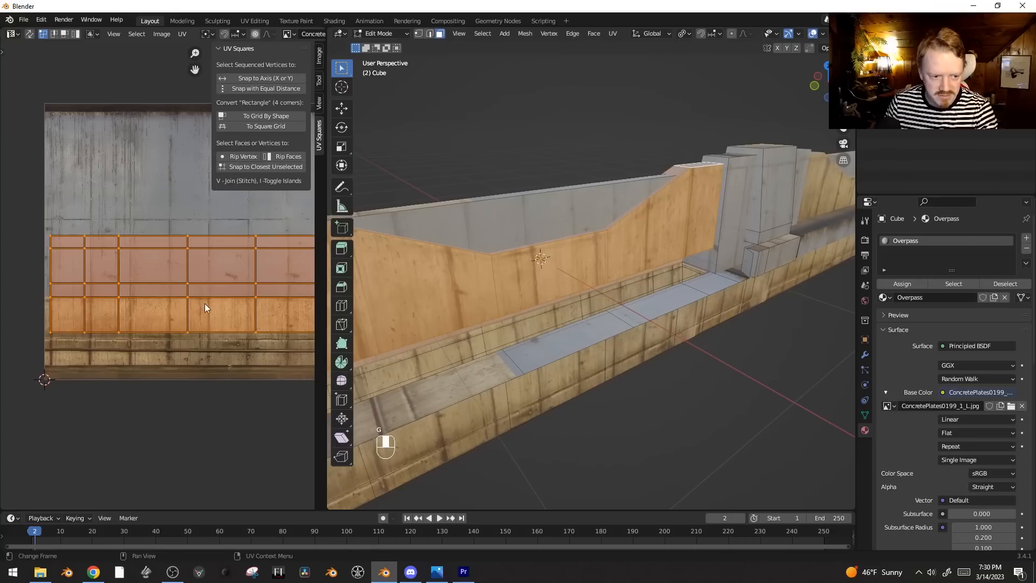
key("g")
key("y")
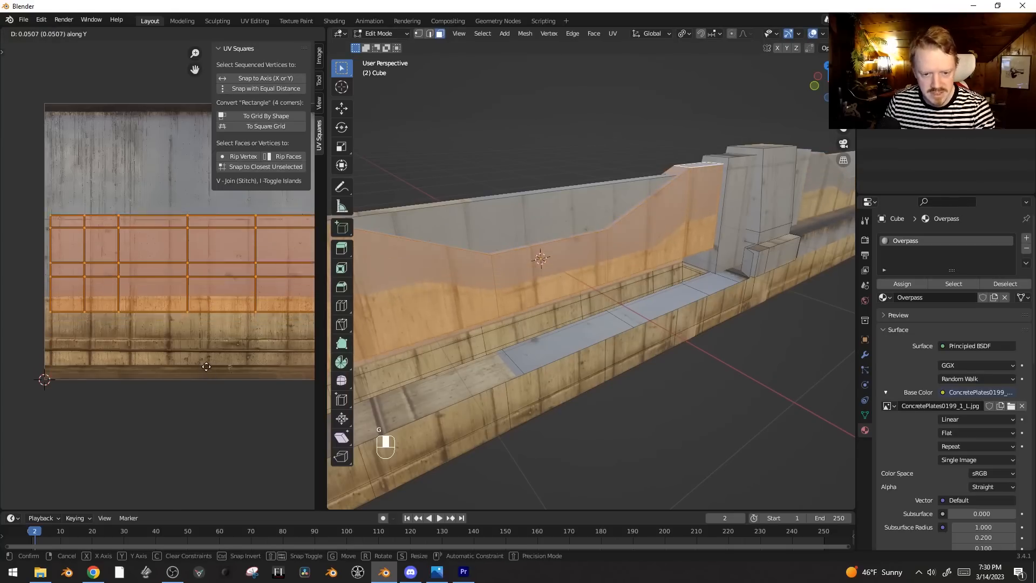
left_click(199, 241, "shift")
middle_click_drag(200, 241, 141, 335, "shift")
Step: Shift the wall section's UV strip higher so it straddles the texture's top edge, undoing the surplus moves
key("g")
middle_click_drag(116, 382, 118, 379)
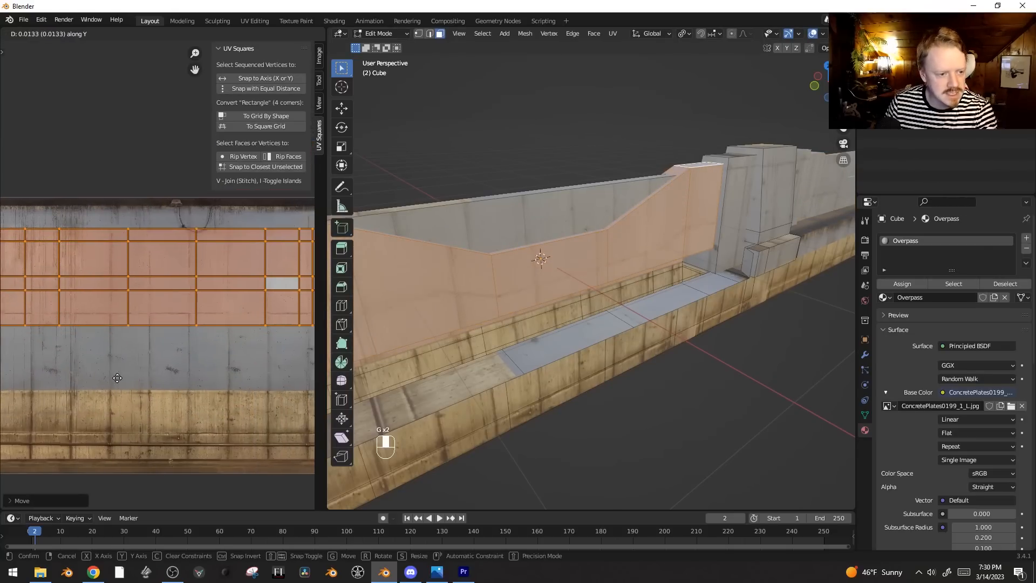
left_click(121, 324, "shift")
key("ctrl+z")
key("ctrl+z")
key("ctrl+z")
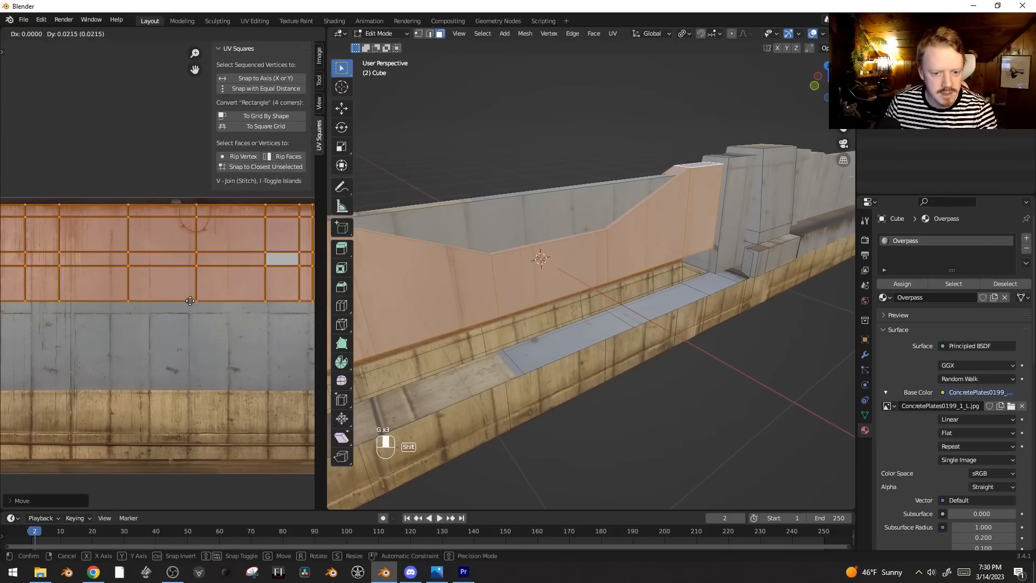
scroll(174, 334, "down", 1)
key("g")
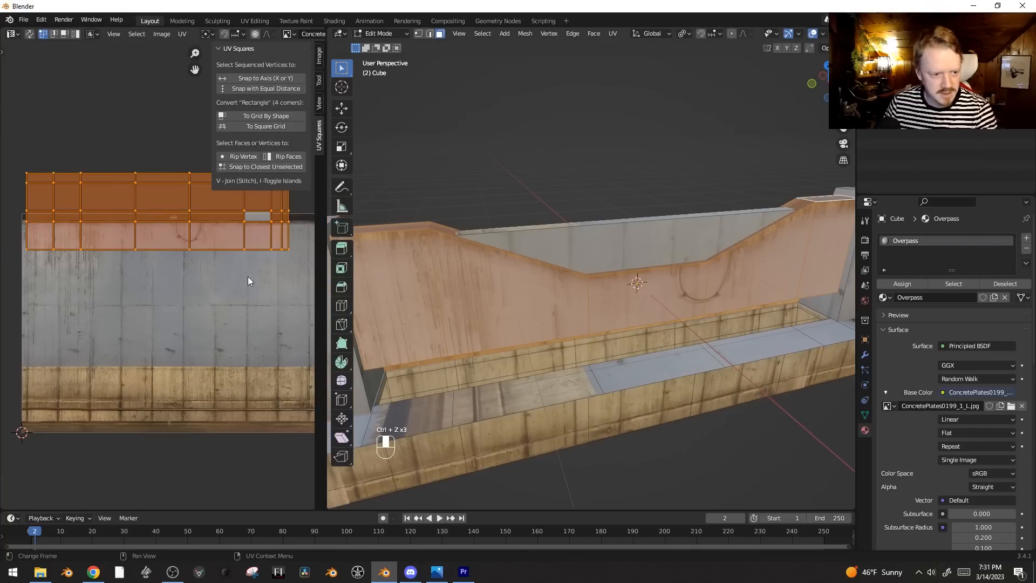
right_click(288, 277)
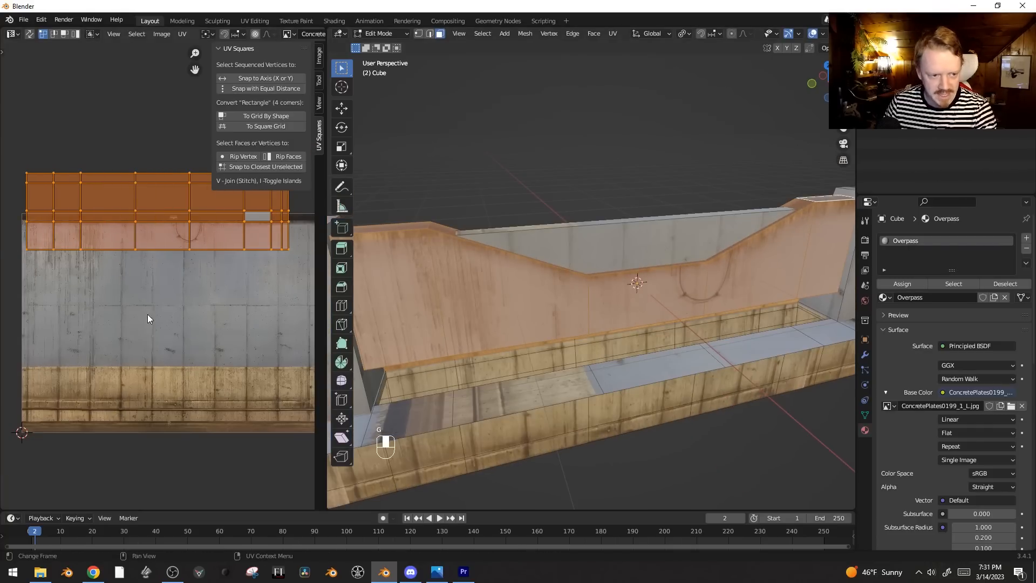
Step: Slide the wall section's UV strip sideways past the texture's left edge and inspect the barrier in Object Mode
key("g")
middle_click(130, 314)
left_click(30, 314)
key("Tab")
middle_click_drag(588, 306, 602, 307)
middle_click_drag(475, 280, 640, 290)
key("Tab")
key("Tab")
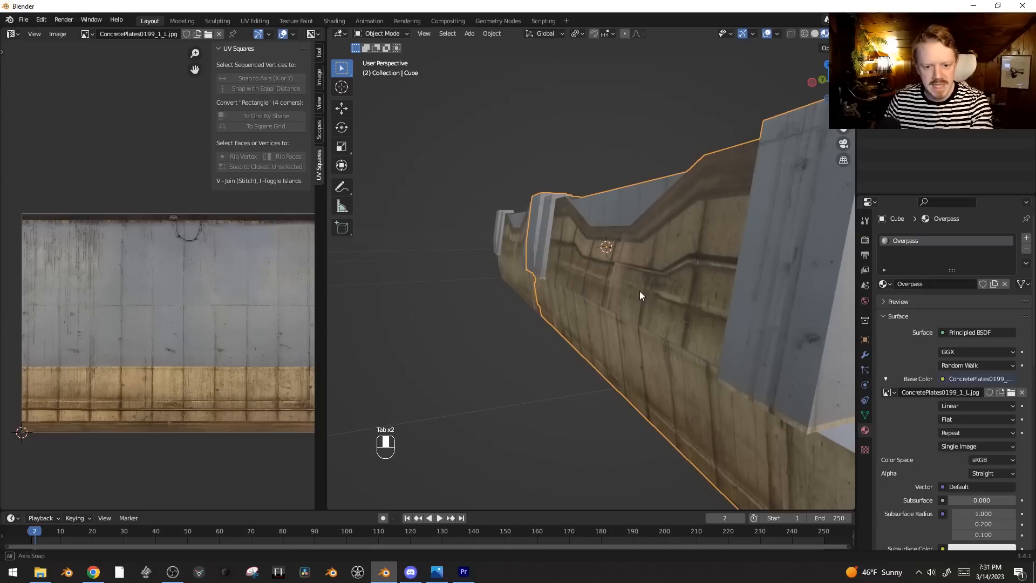
Step: Cut a lengthwise edge loop across the wall section and bevel it about 0.03 m wide with three segments
key("Tab")
key("ctrl")
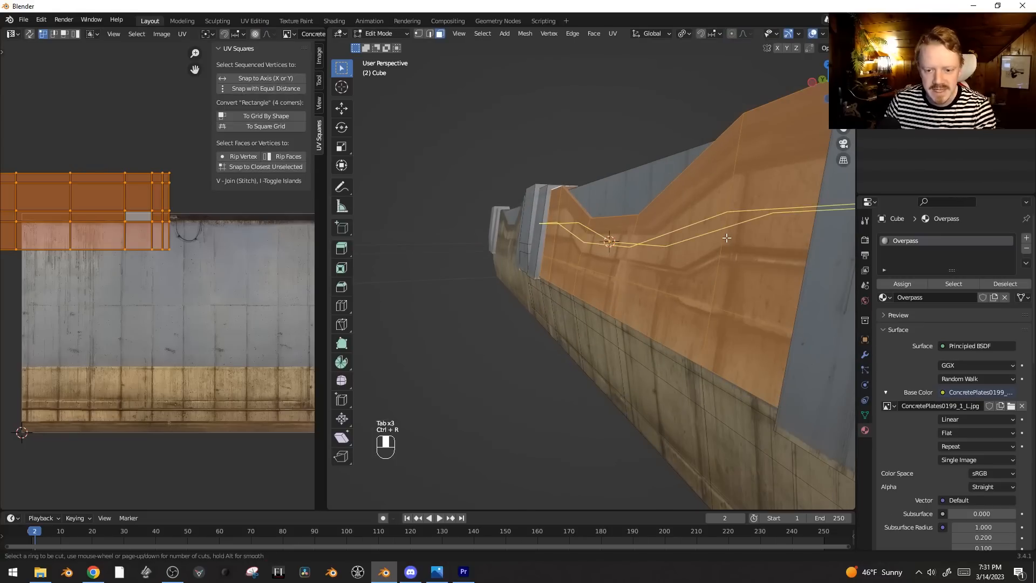
left_click_drag(727, 238, 731, 277)
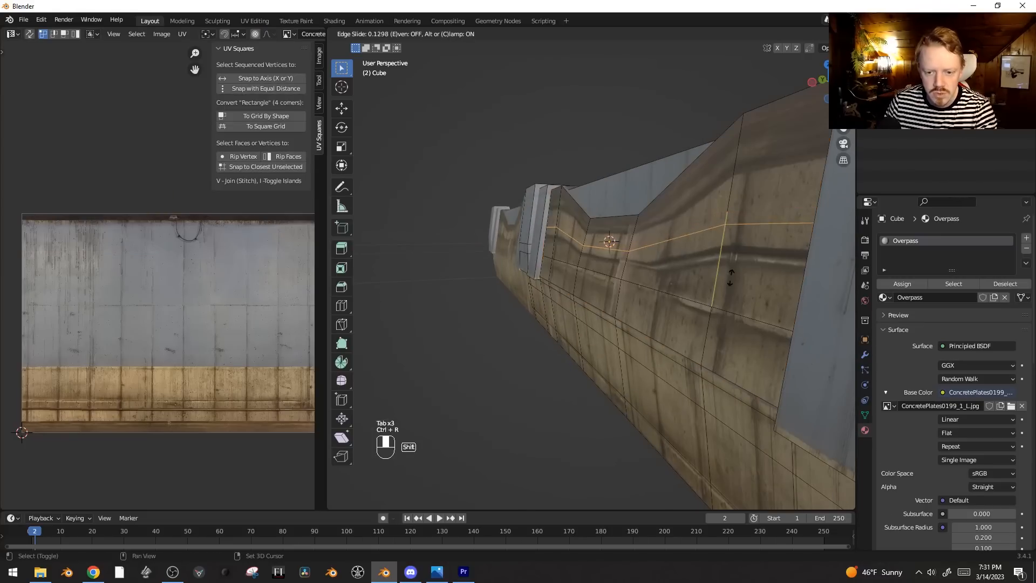
left_click(698, 137)
mouse_move(698, 137)
middle_mouse_down()
mouse_move(654, 141)
mouse_move(671, 155)
mouse_move(682, 146)
middle_mouse_up()
key("ctrl+b")
key("shift")
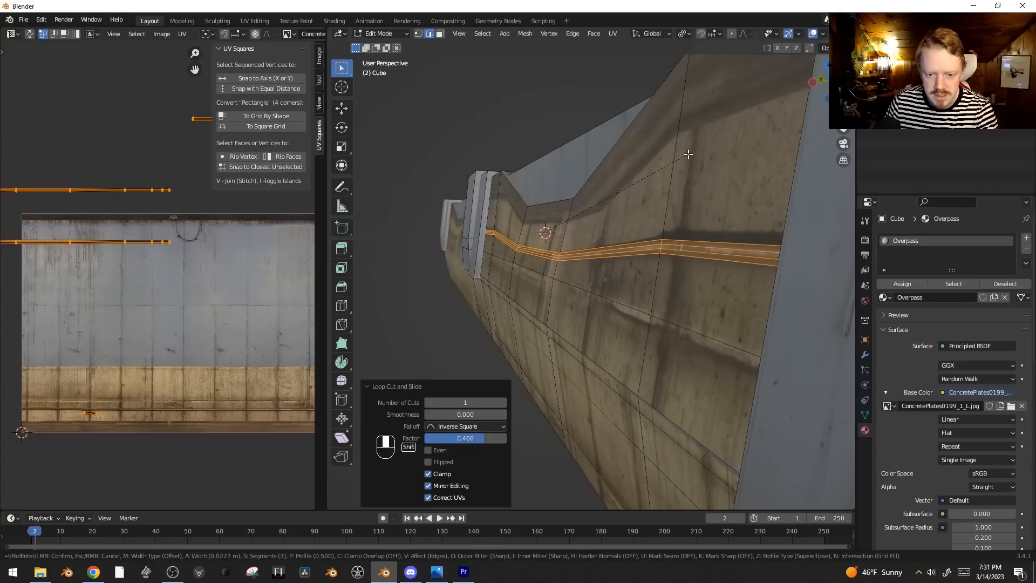
left_click(691, 172, "shift")
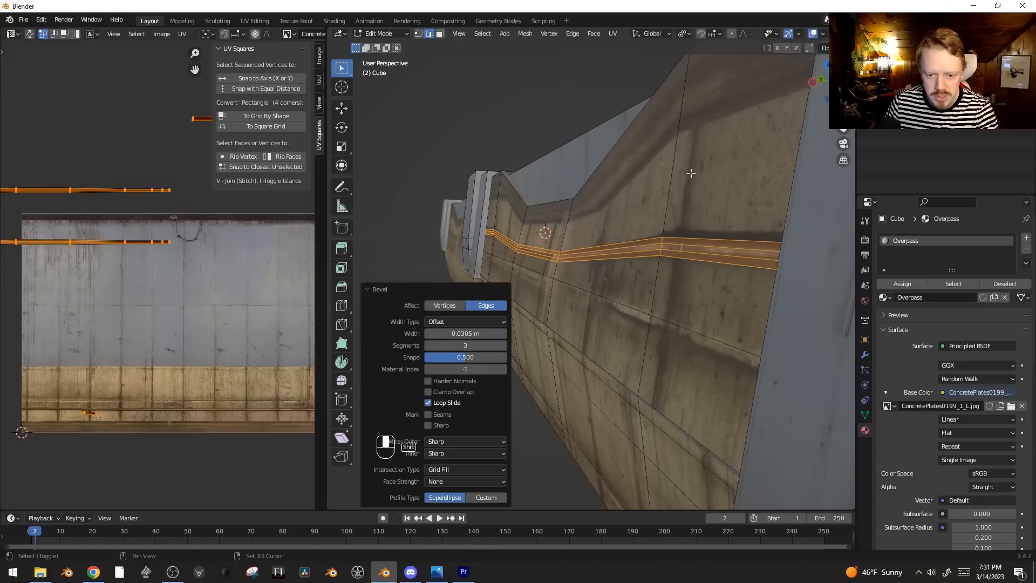
Step: Select the middle face strip of the beveled groove along the wall section, sink it inward with Shrink/Fatten, and inspect it in Object Mode
key("3")
left_click(678, 249)
middle_click_drag(670, 249, 539, 229)
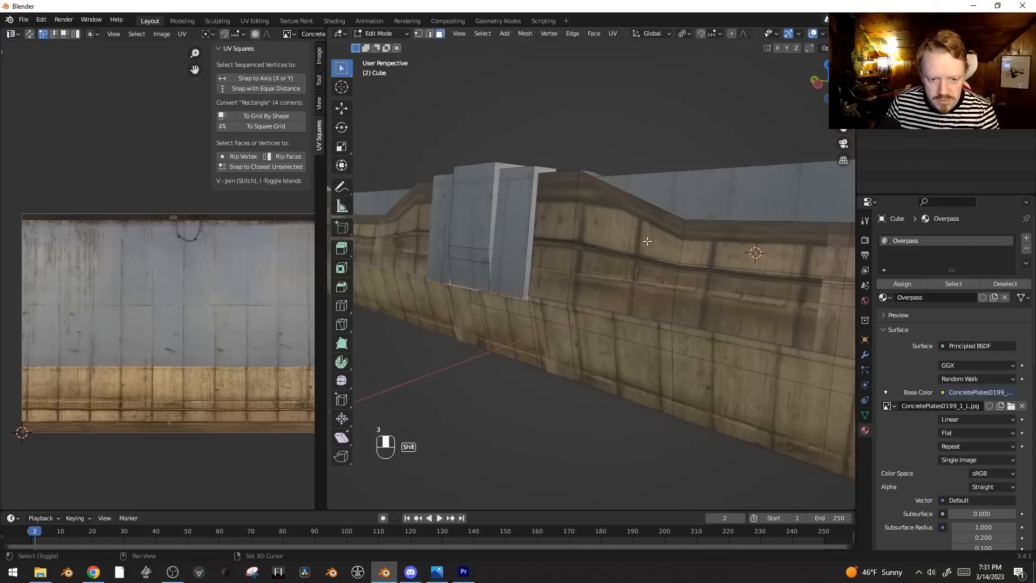
scroll(538, 228, "up", 4)
left_click(535, 209, "ctrl")
middle_click_drag(682, 238, 557, 176)
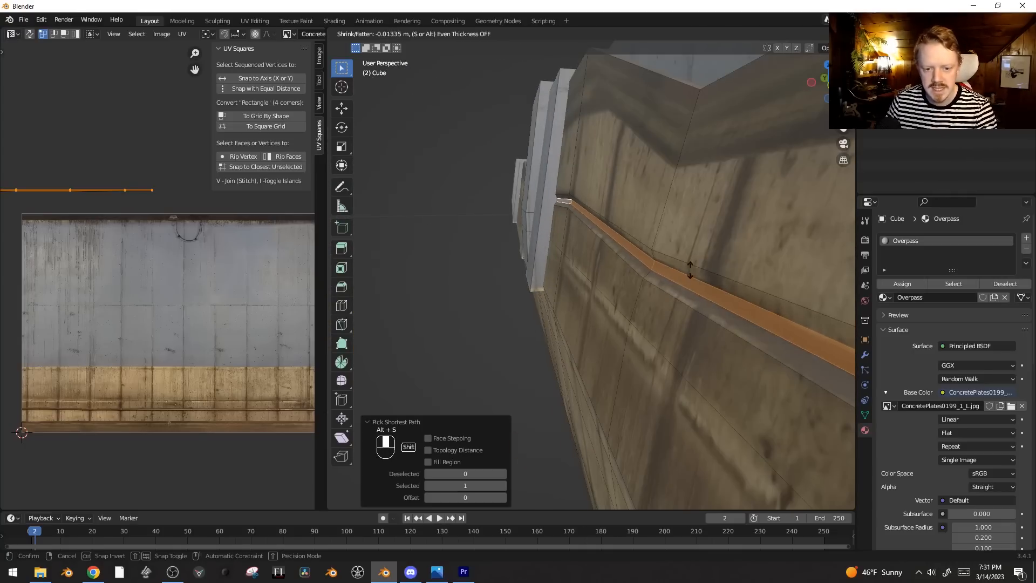
left_click(813, 318)
scroll(745, 297, "down", 4)
key("Tab")
middle_click_drag(675, 283, 513, 139)
Step: Extrude the undersides of the barrier's pillars about 0.77 m downward and scale the new end faces to 0.544 along X
key("Tab")
key("alt+a")
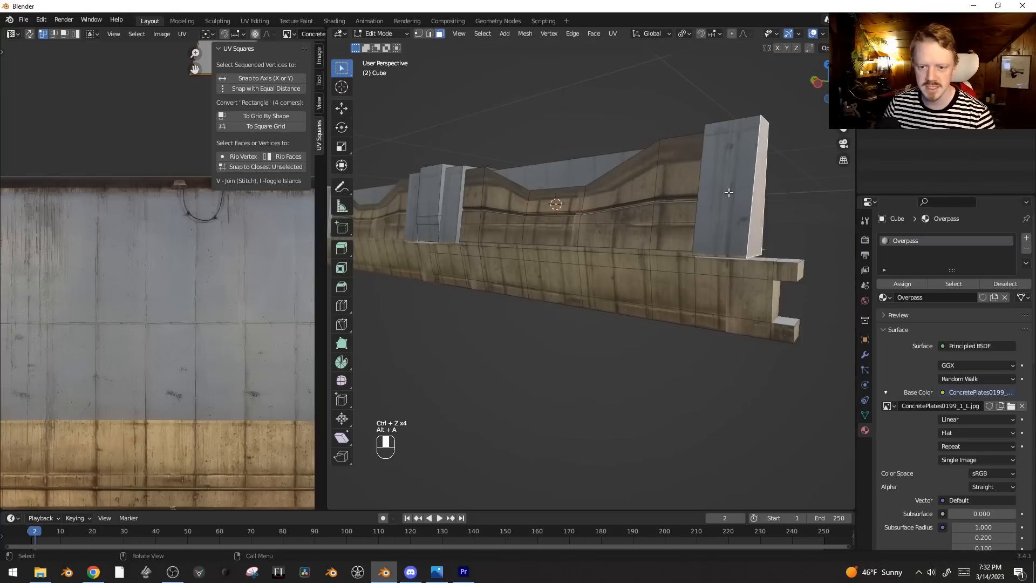
left_click(743, 229)
middle_click_drag(742, 229, 593, 222)
left_click(706, 180)
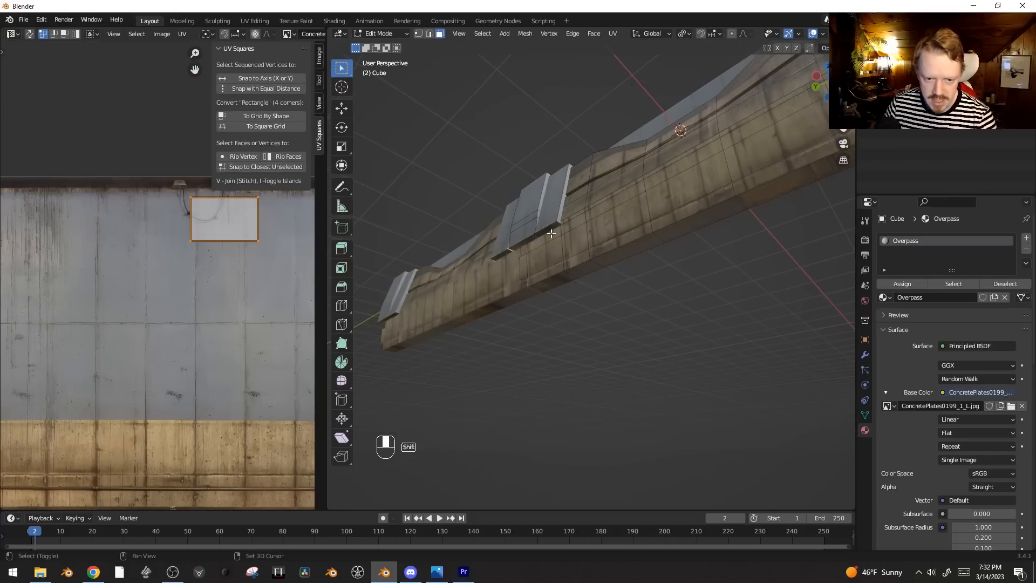
left_click(758, 281)
key("s")
key("x")
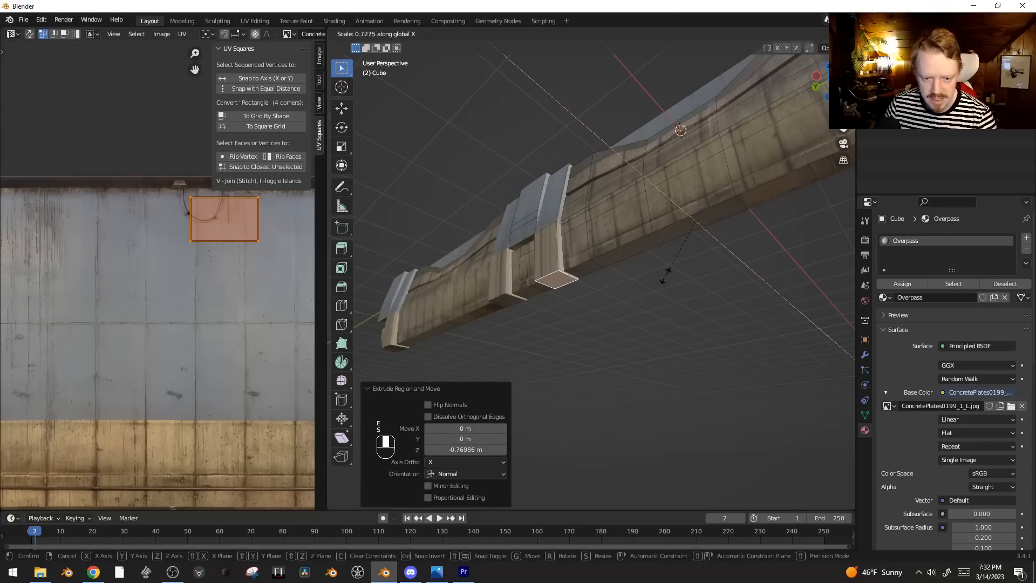
left_click(663, 276)
Step: Lower the extruded pillar end faces slightly along Z
key("g")
key("y")
right_click(668, 289)
middle_click_drag(669, 291, 629, 298)
key("g")
key("z")
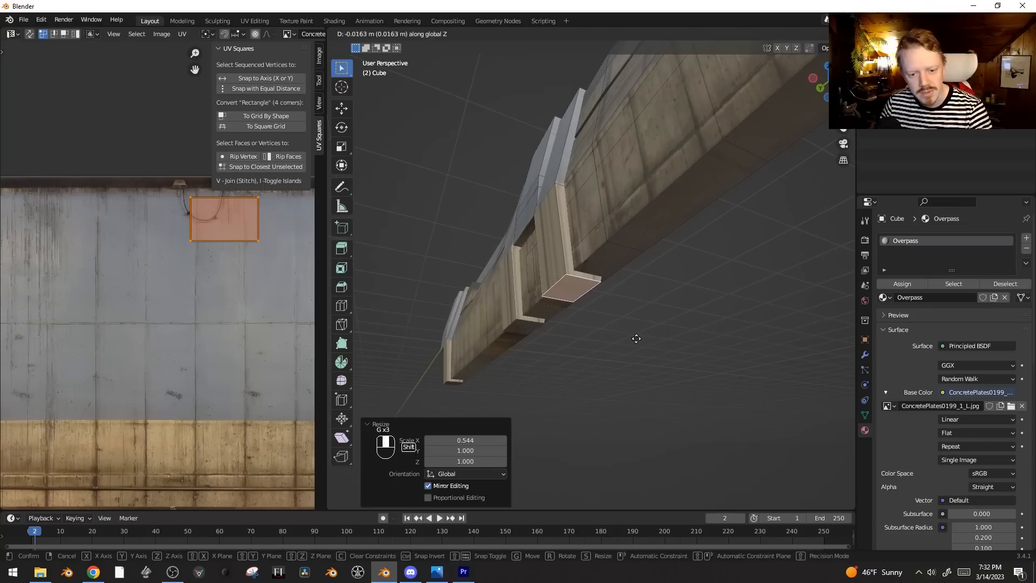
left_click(638, 335)
Step: Scale the pillar end faces by about 1.309 along X and move them about 0.059 m along X
key("s")
key("x")
right_click(648, 384)
key("s")
key("y")
key("x")
left_click(645, 339)
key("g")
key("x")
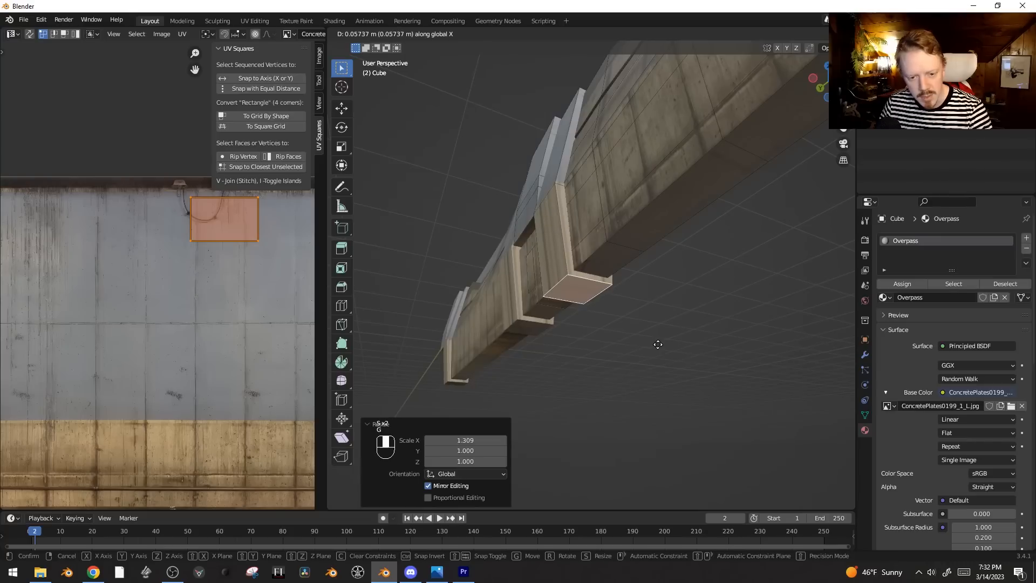
left_click(658, 345)
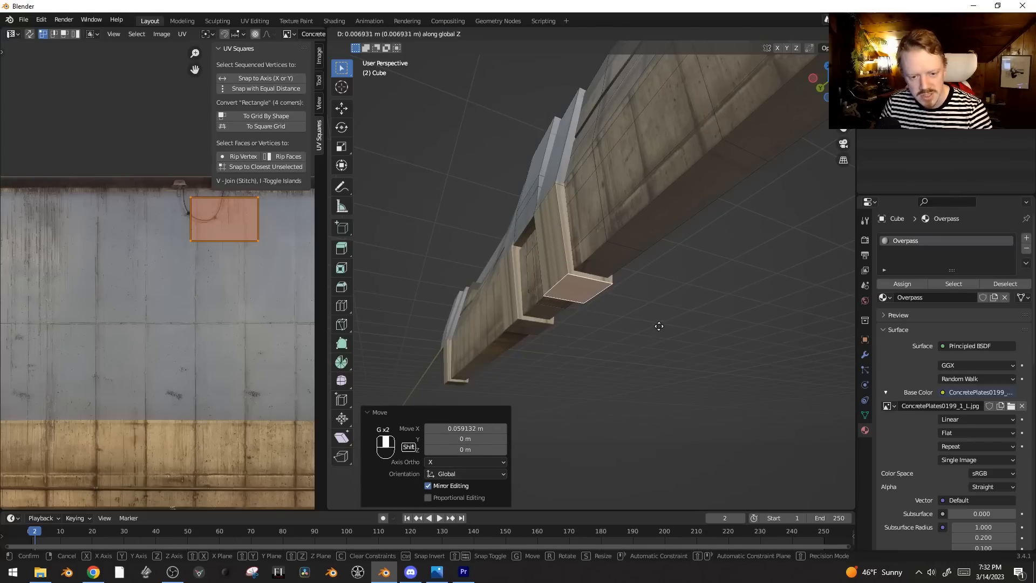
Step: Select the linked pillar faces delimited by seams, try Unwrap, and map them with Cube Projection instead
middle_click_drag(664, 300, 654, 217)
scroll(655, 217, "down", 5)
key("ctrl+l")
key("u")
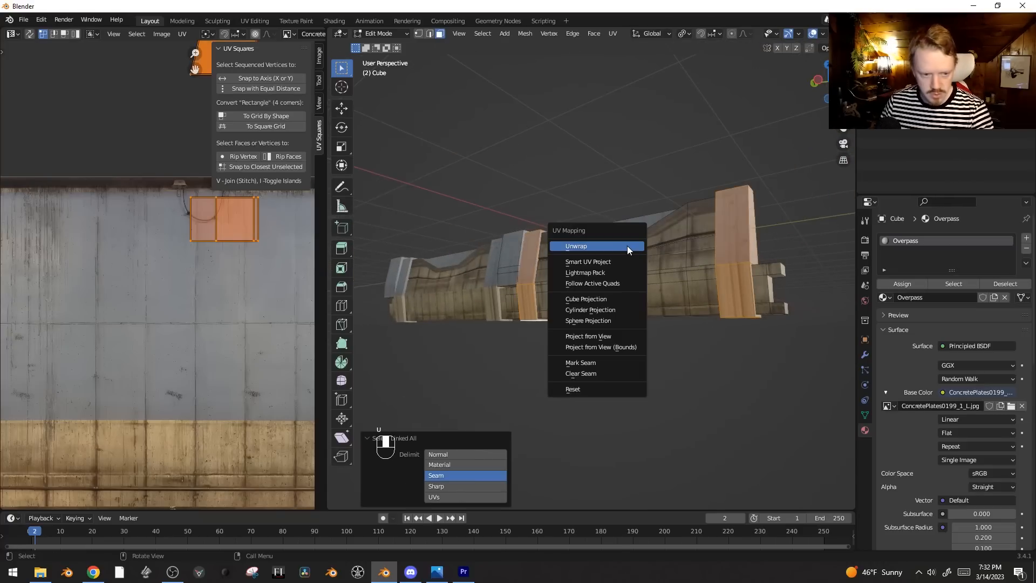
left_click(627, 246)
scroll(573, 287, "down", 3)
scroll(573, 287, "up", 3)
key("u")
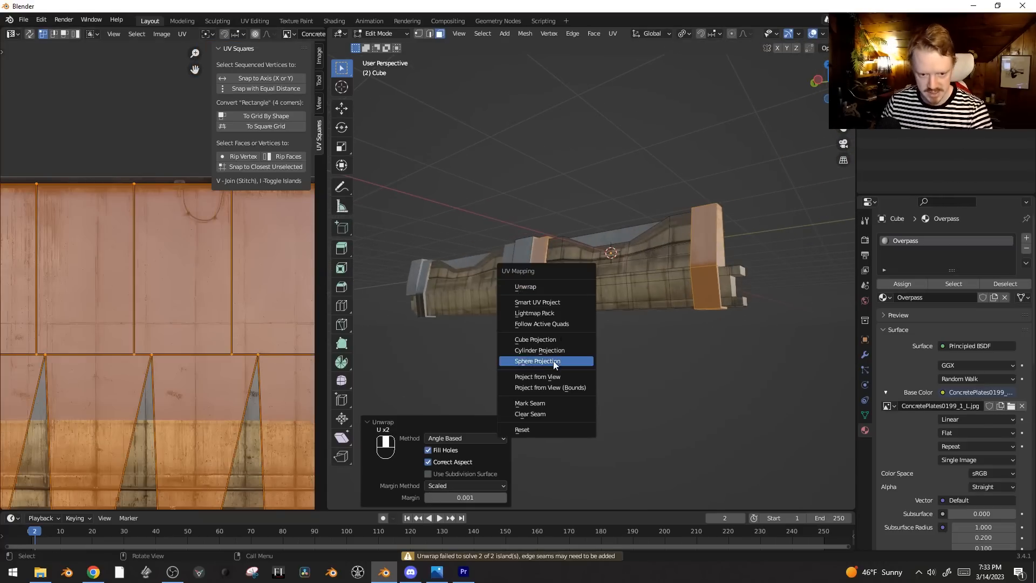
left_click(556, 340)
scroll(274, 328, "down", 3)
scroll(228, 348, "up", 2)
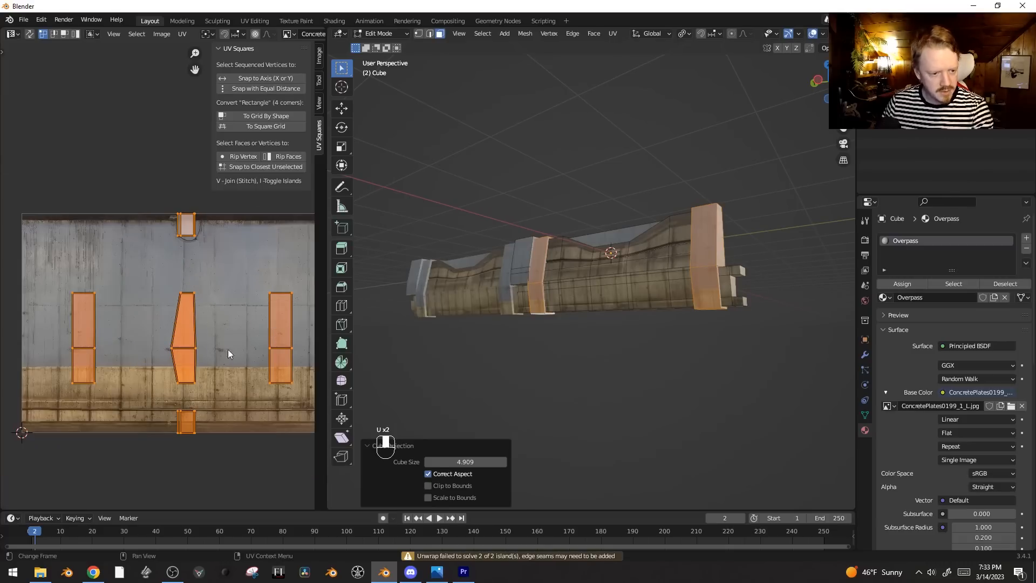
Step: Select the pillar's lowest UV island and move it up onto the tapered center island
key("alt+a")
key("b")
key("g")
right_click(237, 432)
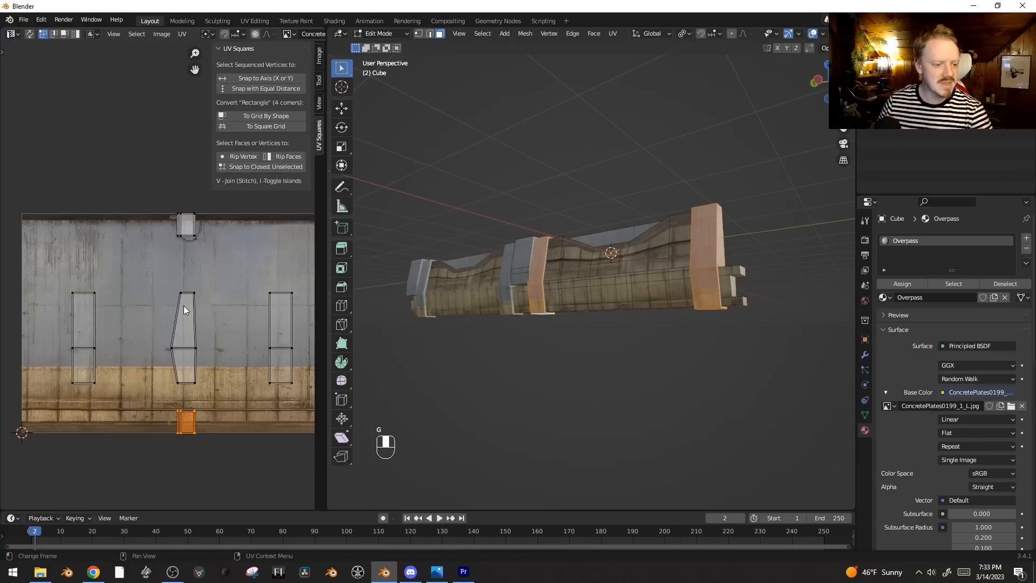
key("g")
left_click(184, 228)
Step: Slide the two tall outer pillar UV islands inward so they overlap the tapered center island
key("alt+a")
key("b")
left_click_drag(100, 263, 65, 394)
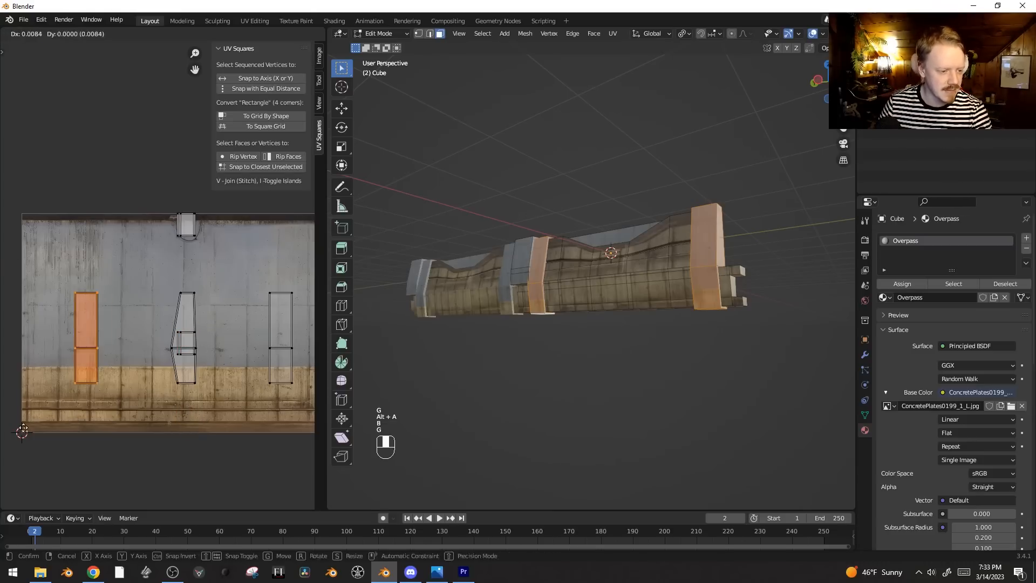
key("g")
left_click(196, 354)
left_click_drag(315, 429, 315, 429)
key("g")
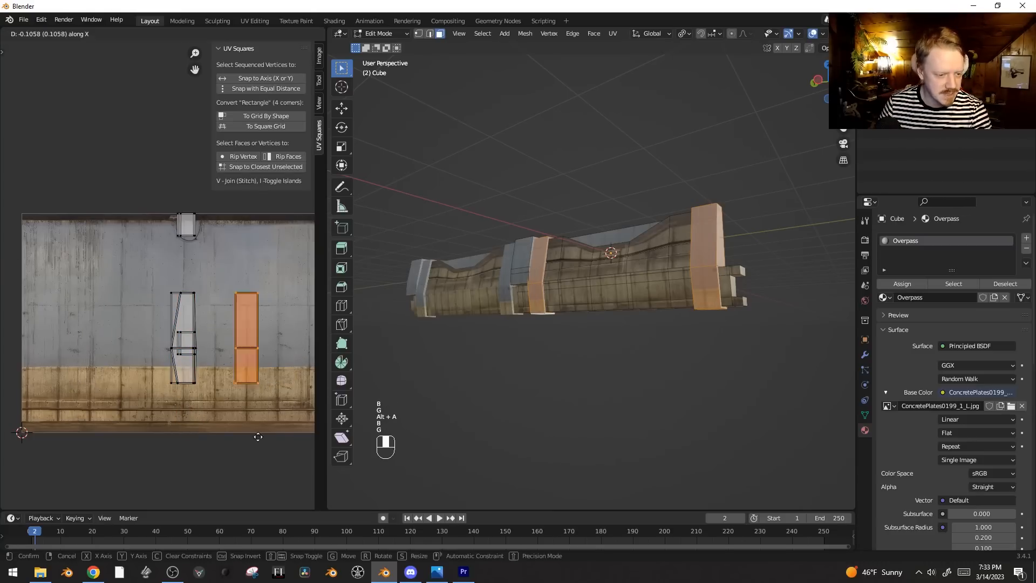
left_click(200, 439)
Step: Move the pillar's small UV island at the texture's top edge down onto the stacked islands
key("alt+a")
key("b")
left_click_drag(157, 170, 231, 240)
key("g")
left_click(226, 352)
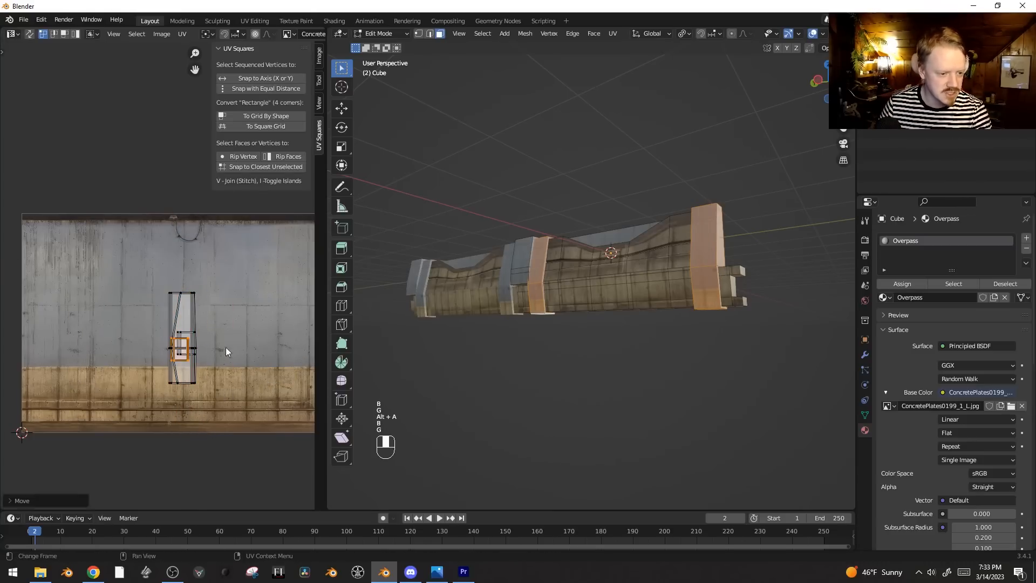
Step: Select the stacked pillar UV islands together, reposition and scale them over the texture, and inspect the barrier in Object Mode
left_click_drag(163, 281, 206, 395)
key("g")
left_click(102, 367)
key("s")
left_click(198, 280)
key("g")
left_click(203, 265)
key("s")
left_click(193, 266)
key("Tab")
middle_click_drag(636, 285, 487, 325)
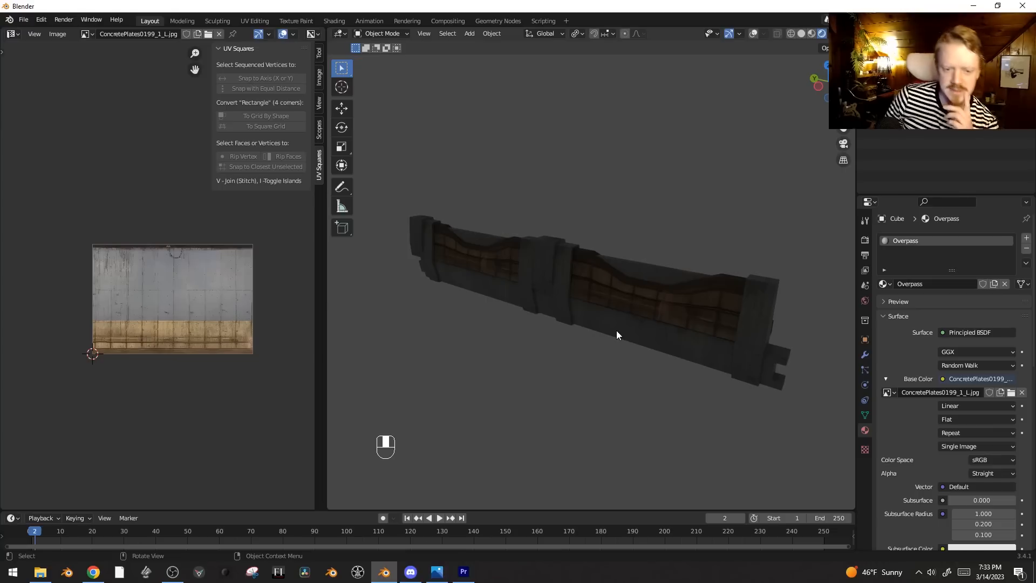
Step: Replace the Overpass material's base color image with GarbageContainers0063_M.jpg and show the barrier in Material Preview
left_click(1011, 396)
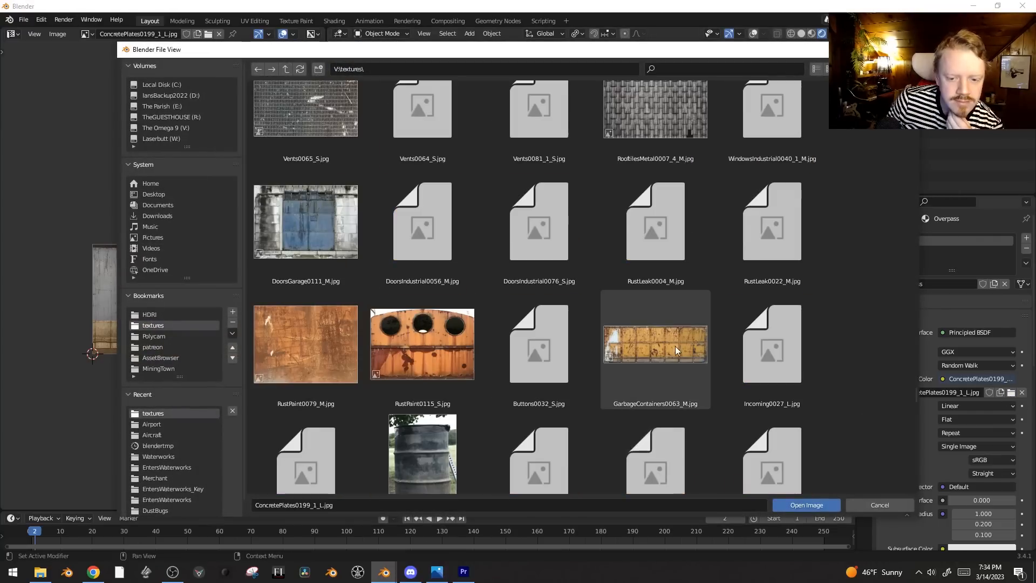
double_click(680, 341)
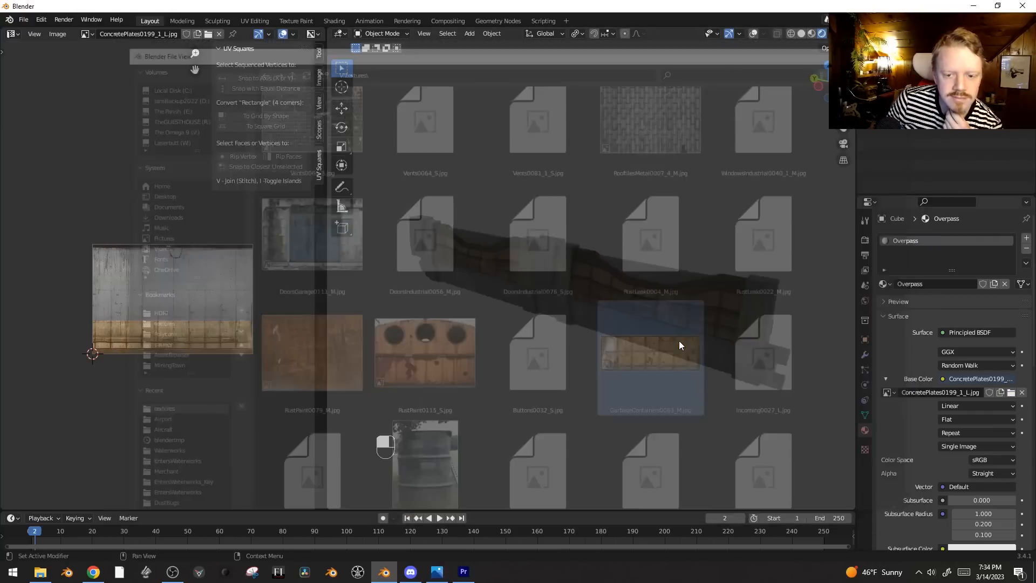
key("z")
left_click(678, 307)
mouse_move(677, 306)
middle_mouse_down()
mouse_move(707, 283)
mouse_move(760, 278)
mouse_move(733, 302)
mouse_move(694, 289)
mouse_move(597, 299)
mouse_move(647, 302)
middle_mouse_up()
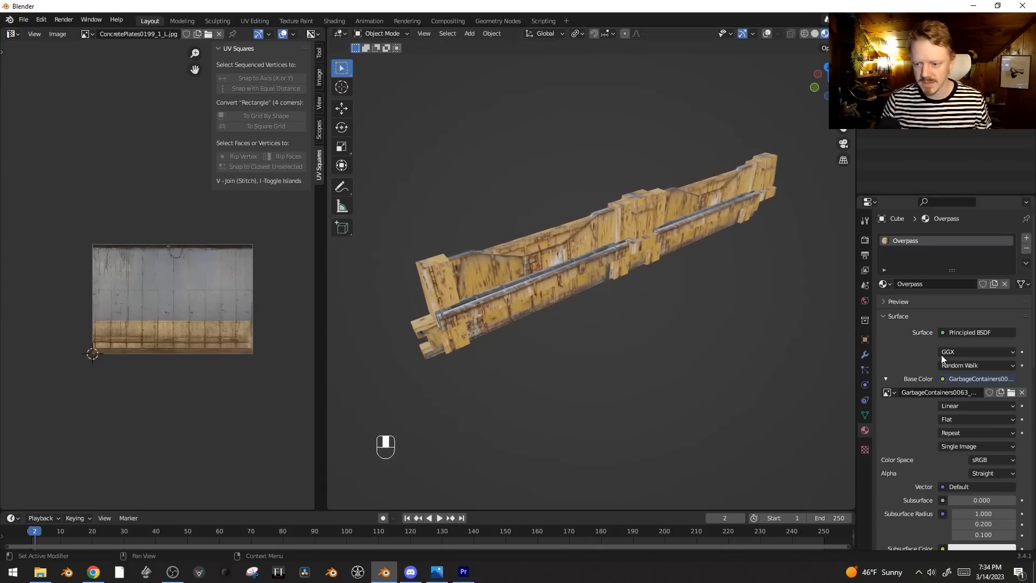
Step: Try WoodBamboo0033_3_seamless_M.jpg as the barrier's base color image
left_click(1012, 395)
double_click(540, 242)
middle_click_drag(566, 289, 835, 316)
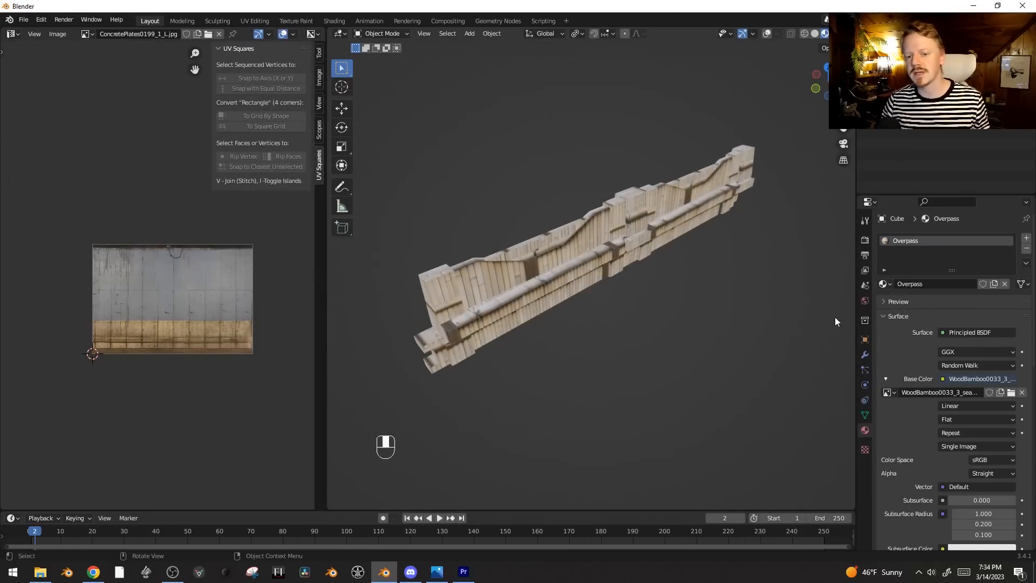
Step: Try ConcretePlates0017_1_L.jpg as the base color image, replace it with ConcreteLeaking0084_1_M.jpg, and inspect the barrier
left_click(1011, 393)
scroll(492, 248, "down", 10)
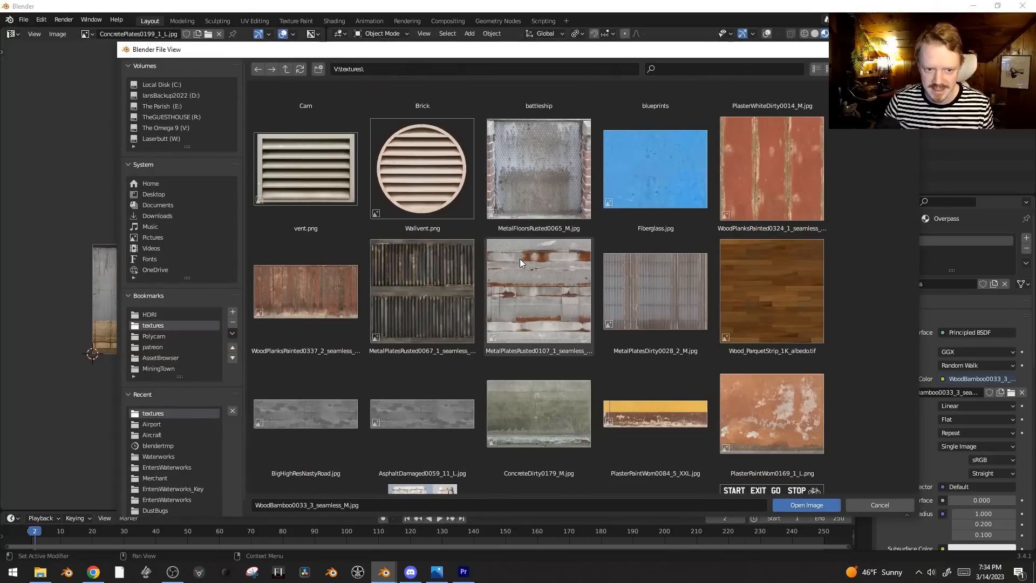
scroll(520, 258, "down", 10)
left_click(420, 410)
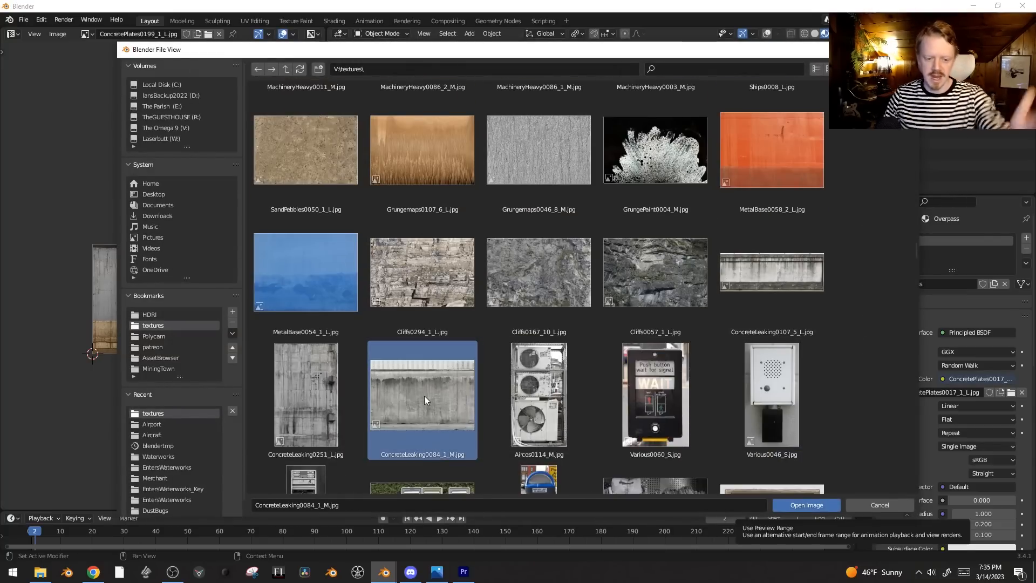
double_click(424, 396)
middle_click_drag(425, 396, 681, 244)
key("Tab")
key("Tab")
scroll(502, 253, "up", 3)
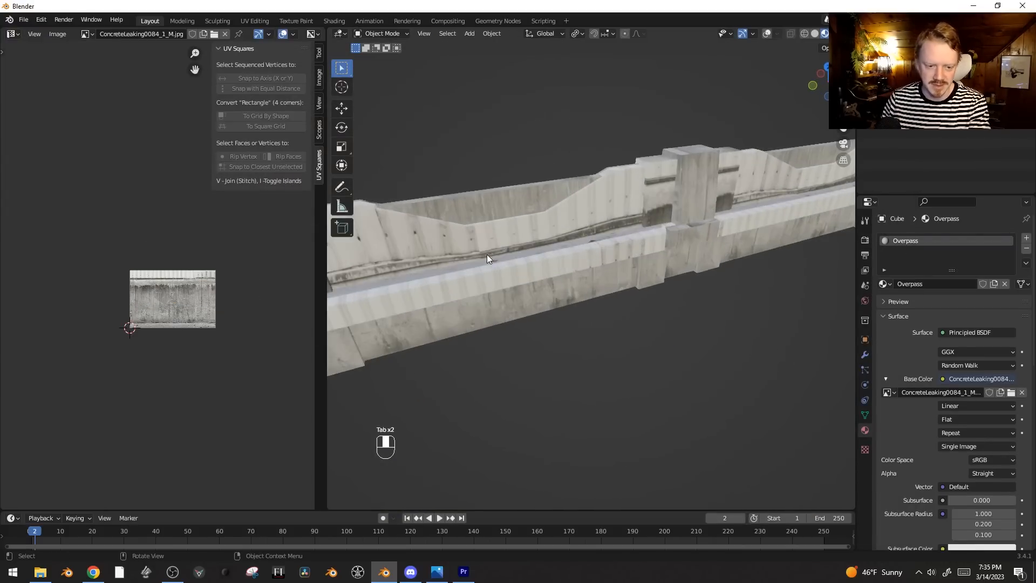
Step: Enter Edit Mode with nothing selected, turn on the viewport overlays, and reveal the barrier's hidden ledge faces
key("Tab")
middle_click_drag(455, 275, 538, 273, "shift")
key("alt+a")
key("shift+alt+z")
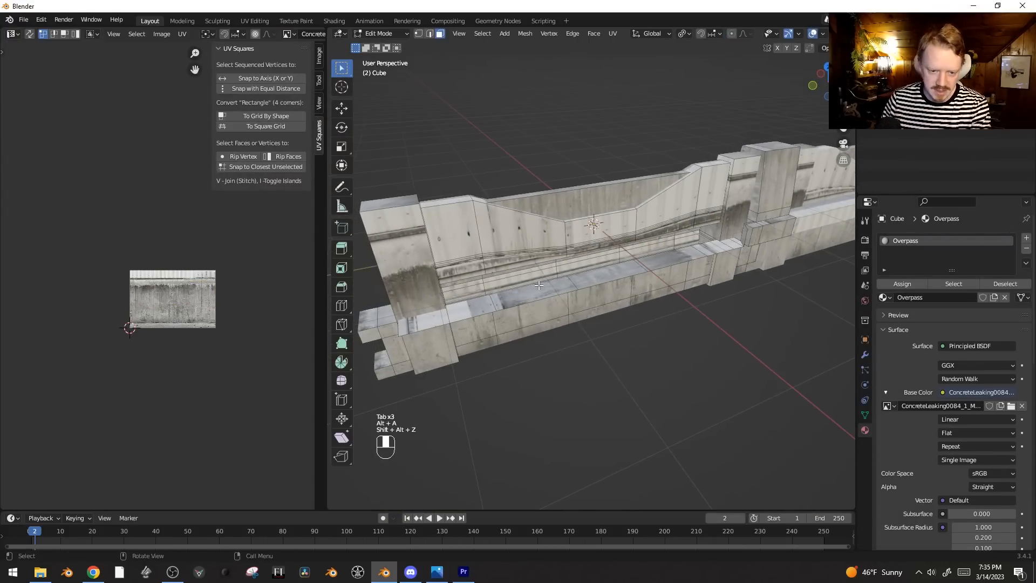
key("alt+h")
middle_click_drag(445, 319, 432, 320)
Step: Move the revealed ledge's UV strip to the light ribbed band of the concrete texture and scale it up
scroll(189, 389, "up", 3)
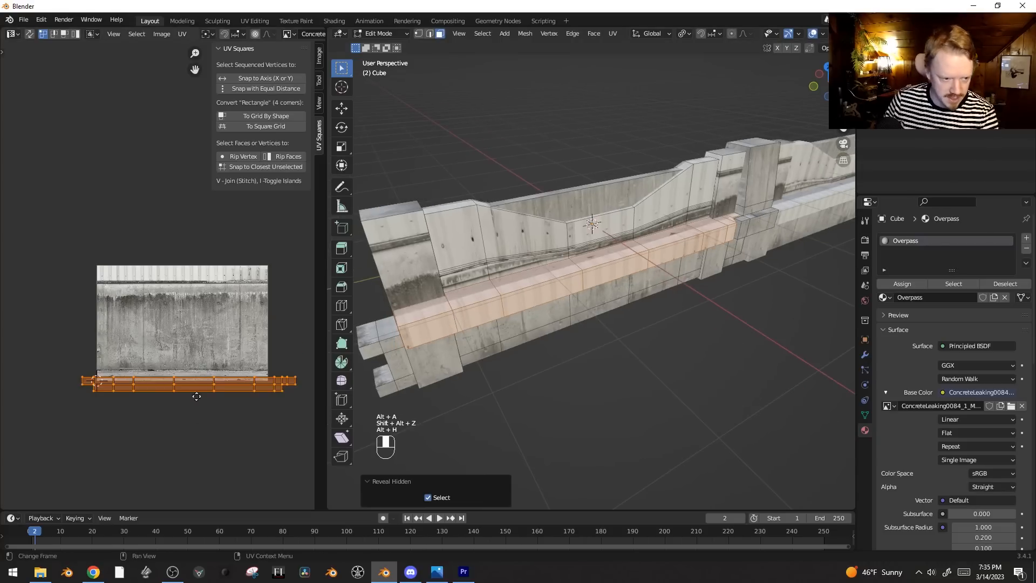
key("g")
left_click(207, 301)
key("s")
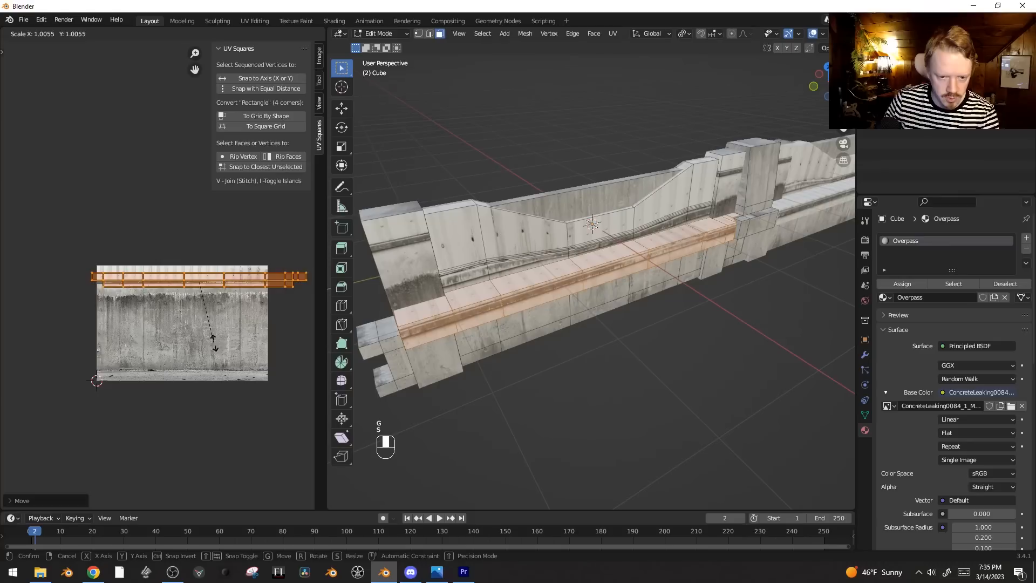
left_click(223, 368)
key("g")
left_click(227, 383)
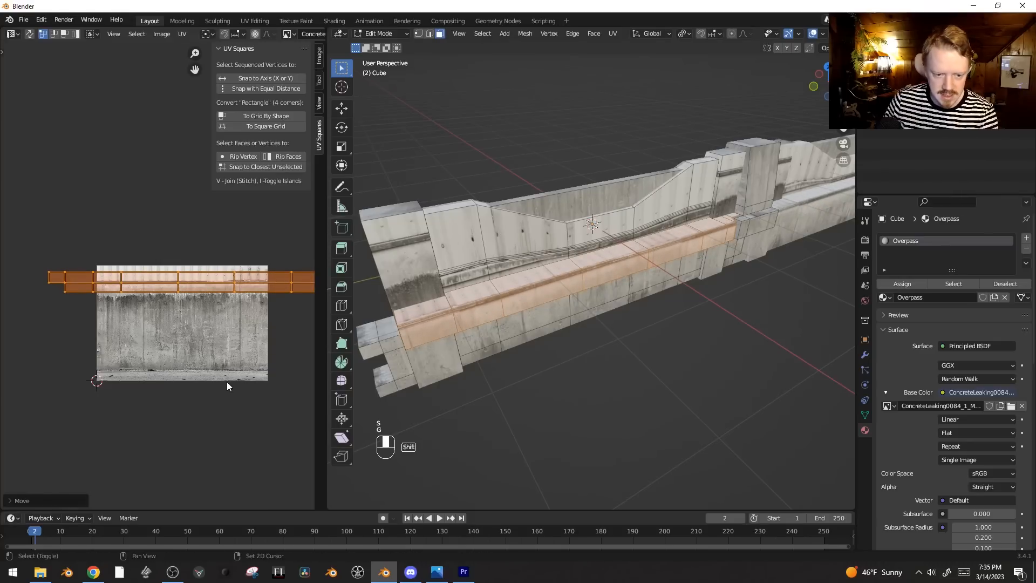
Step: Select the curved wall section's faces, grow the selection, and move their UV strip onto the upper part of the concrete texture
key("alt+a")
key("alt+a")
middle_click_drag(566, 276, 457, 243)
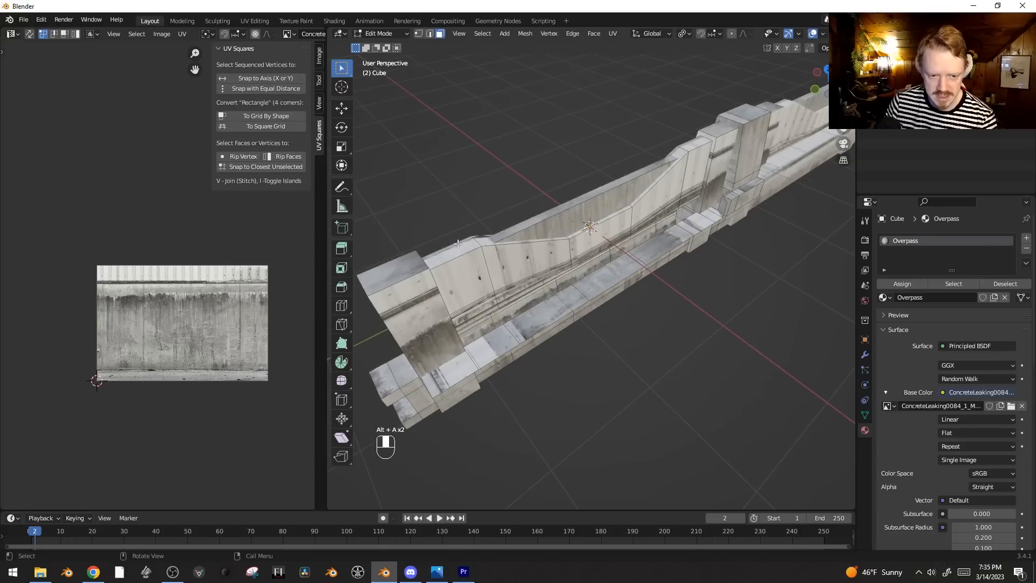
left_click(708, 139, "ctrl")
key("ctrl+KP_Add")
key("alt+a")
key("b")
left_click_drag(229, 226, 21, 315)
key("g")
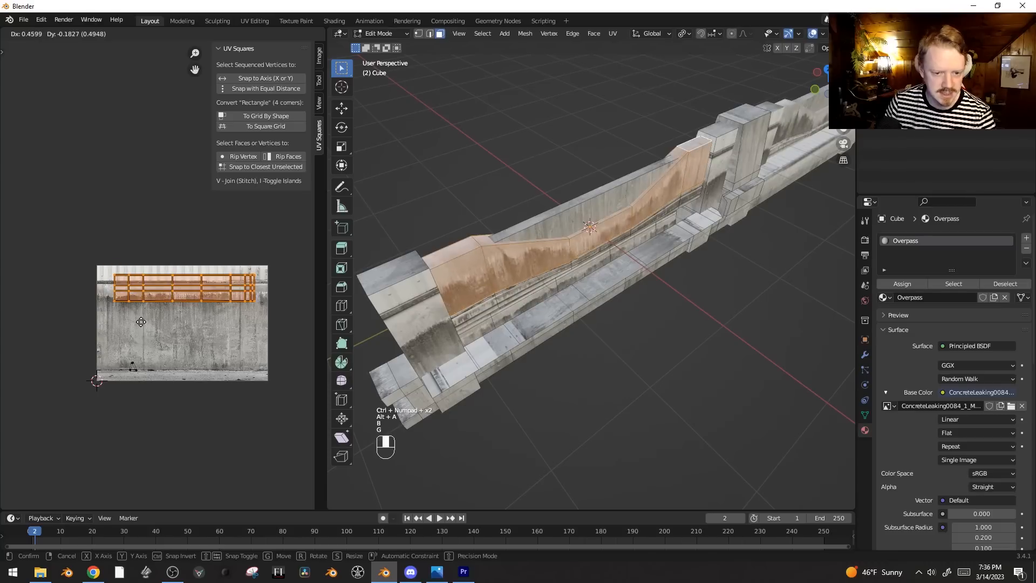
left_click(142, 323)
Step: Enlarge the wall section's UV strip past the texture's sides, shift it lower, and check the barrier in Object Mode
key("s")
left_click(143, 394)
key("g")
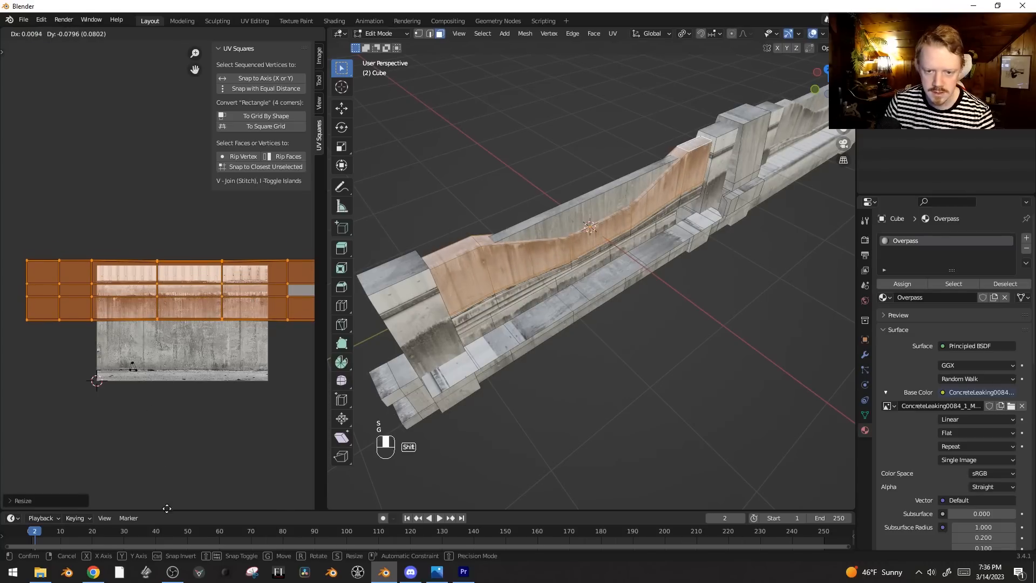
key("Tab")
middle_click_drag(737, 235, 782, 215)
Step: Select the long panel faces behind the wall section's dip and unwrap them
left_click(540, 181, "shift")
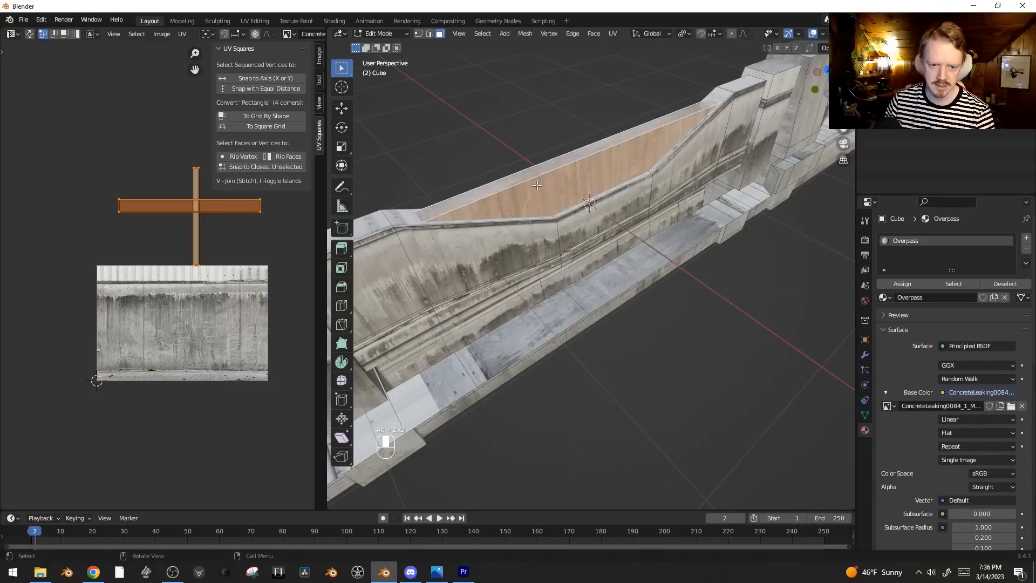
middle_click_drag(518, 186, 594, 202)
left_click(594, 201, "shift")
middle_click_drag(637, 176, 586, 162)
key("u")
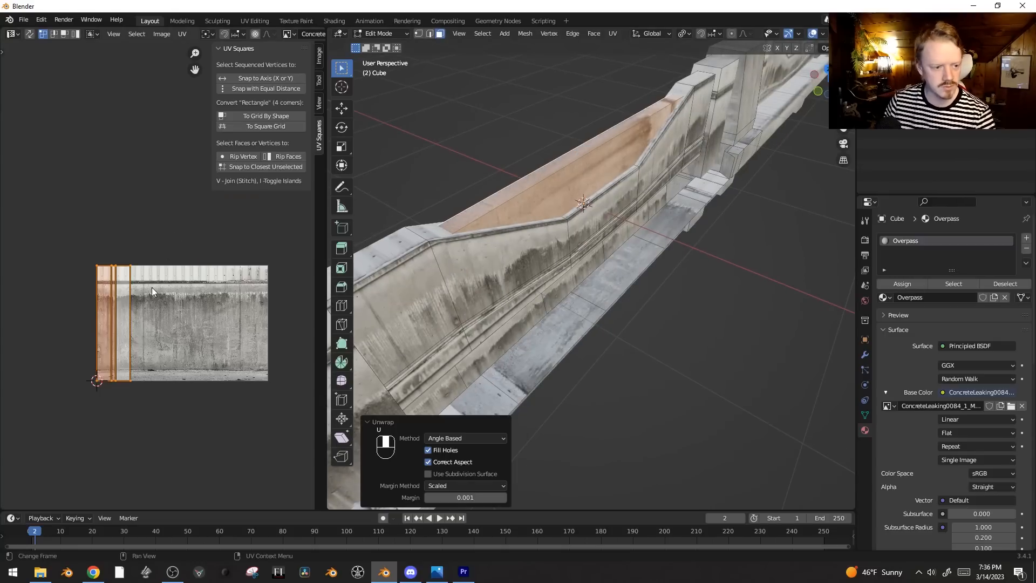
Step: Move the panel's UV island toward the texture's center and rotate it to lie horizontally
key("g")
left_click(210, 289)
key("r")
left_click(262, 409)
scroll(205, 416, "up", 2)
scroll(205, 416, "up", 1)
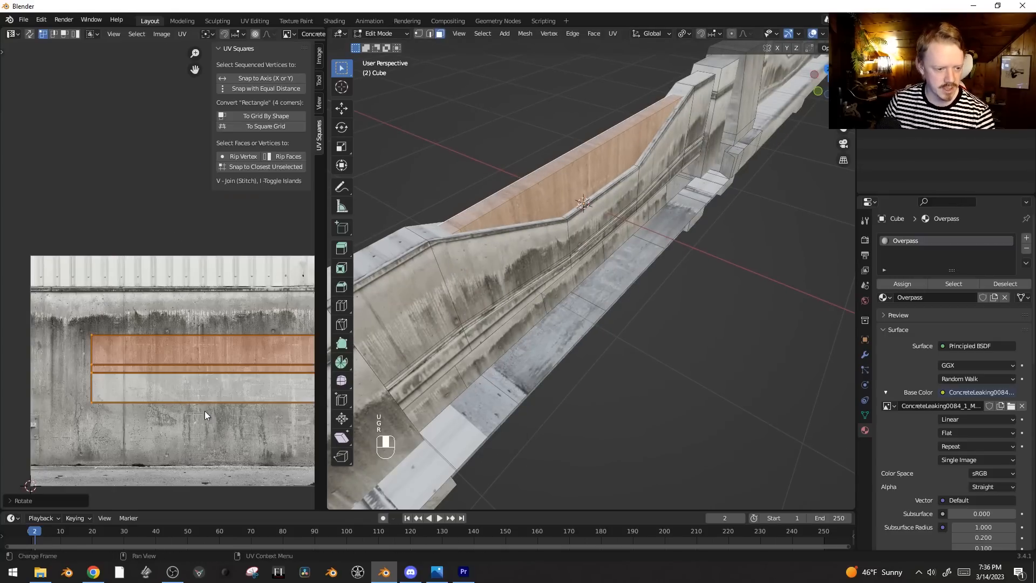
Step: Move the panel's UV island higher on the concrete texture and rotate it half a turn
key("g")
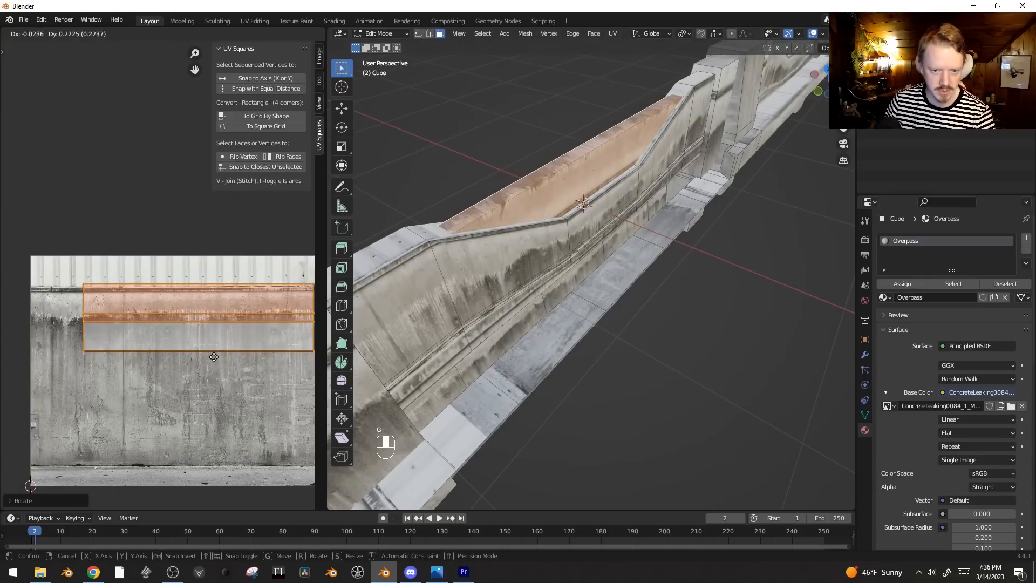
key("g")
key("r")
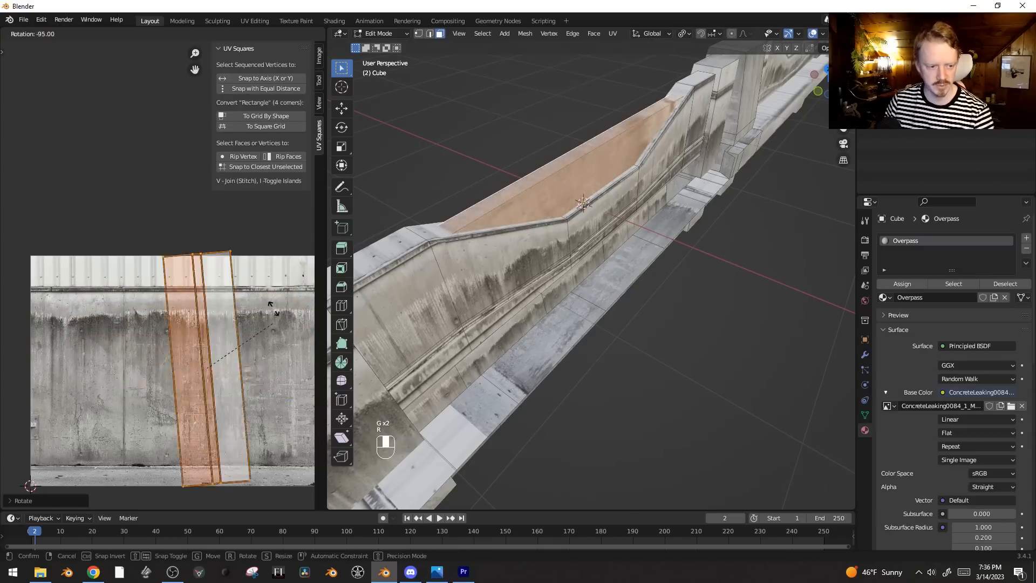
left_click(158, 282, "ctrl")
Step: Enlarge the panel's UV island past the texture's sides, raise it onto the dark leak stains, and check the barrier in Object Mode
key("s")
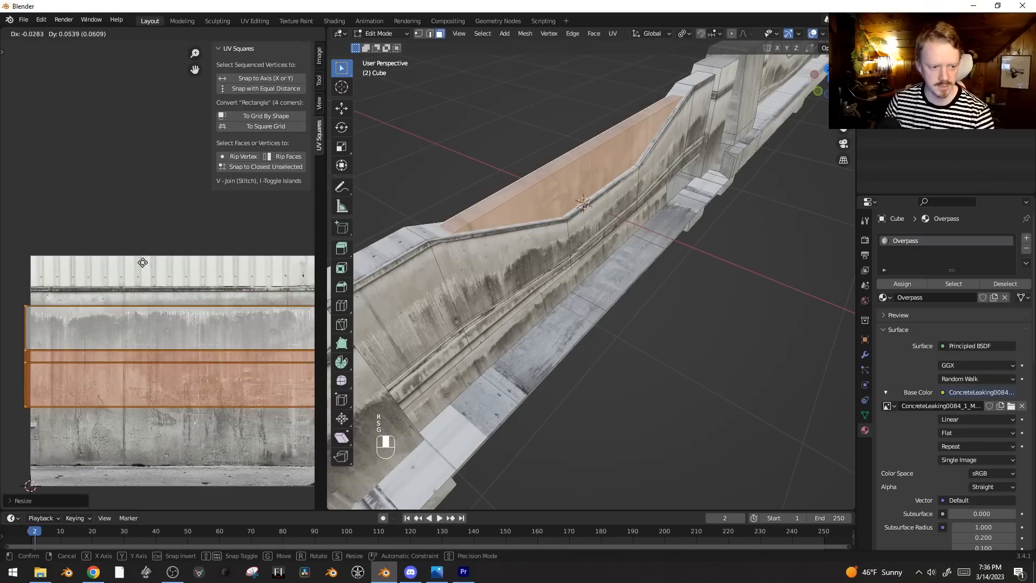
left_click(143, 261)
key("g")
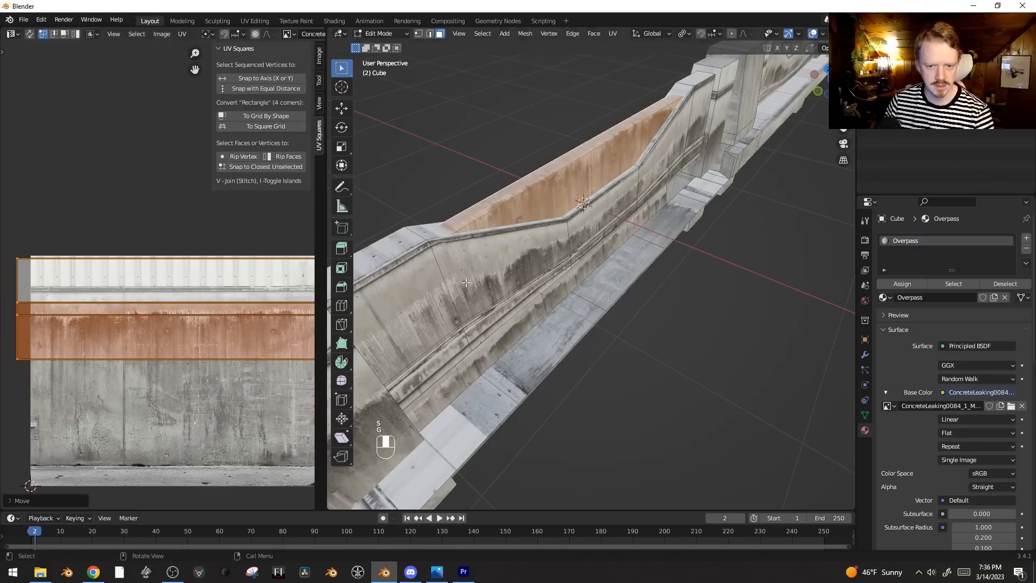
key("Tab")
middle_click_drag(623, 164, 718, 229)
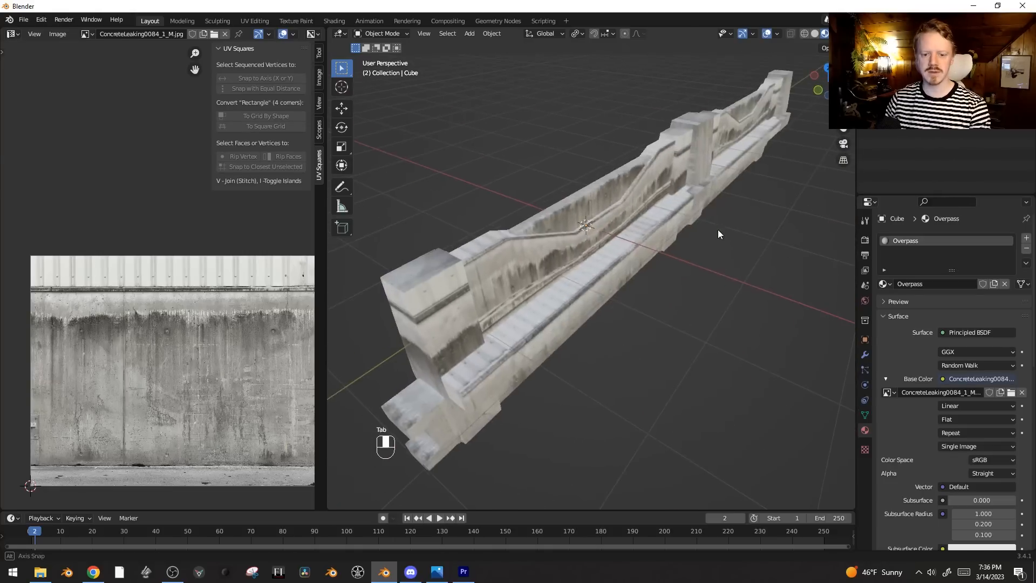
Step: Bevel the long top edges of the panel behind the dip with four segments, about 0.046 m wide
key("Tab")
scroll(718, 229, "up", 3)
middle_click_drag(549, 169, 616, 186, "shift")
left_click(650, 210, "shift")
key("ctrl+b")
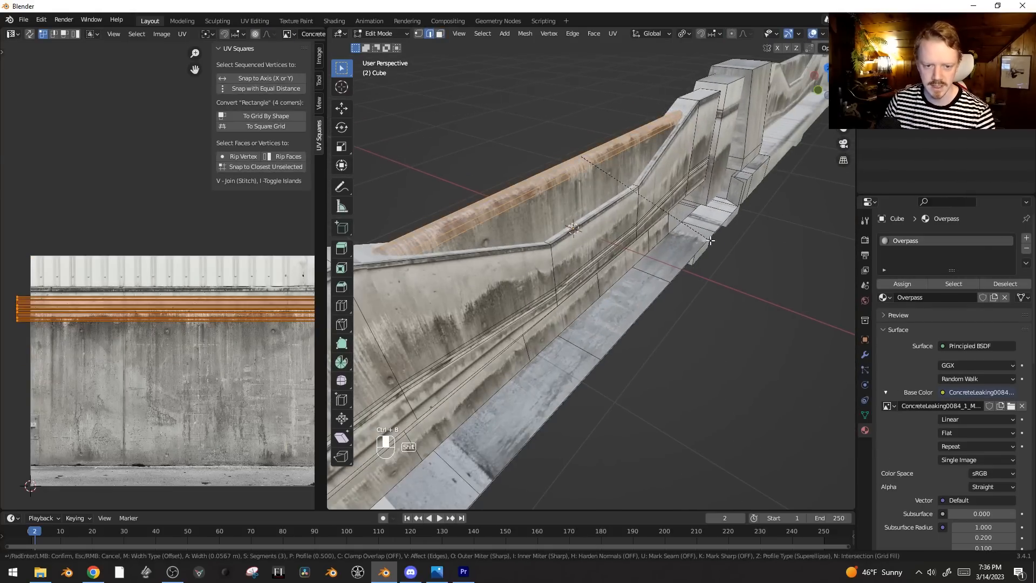
left_click(695, 228)
scroll(670, 227, "down", 2)
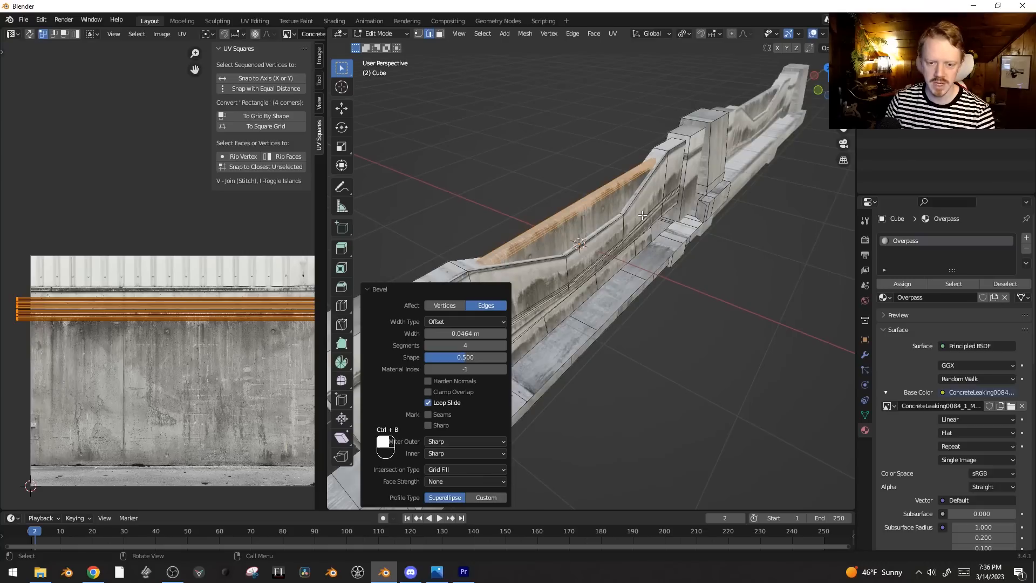
Step: Select all linked geometry of the two end pillars and bevel their edges slightly
left_click(657, 225)
key("ctrl+l")
middle_click_drag(658, 225, 695, 160, "shift")
left_click(441, 180, "shift")
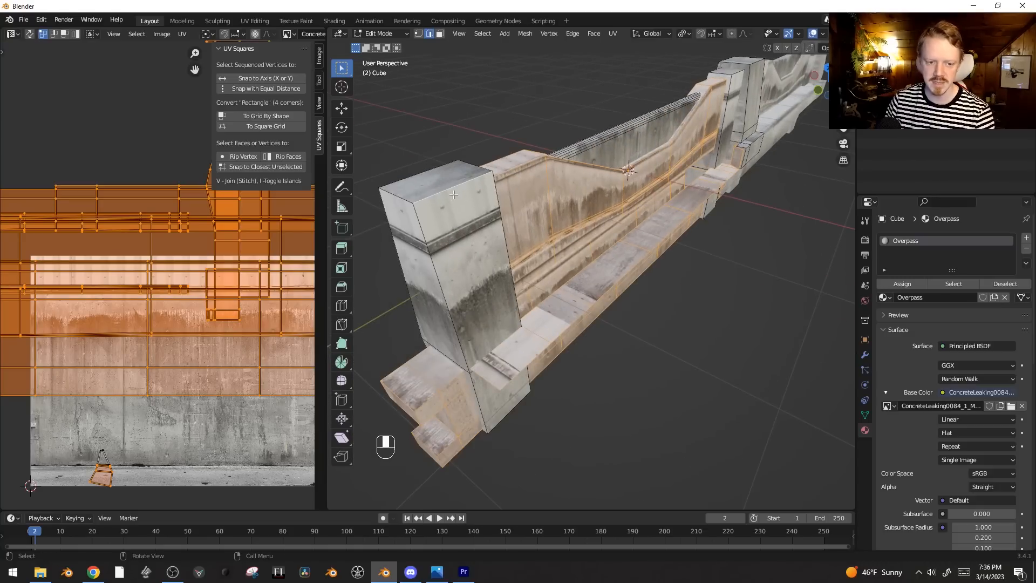
left_click(451, 194)
key("ctrl+l")
middle_click_drag(798, 101, 783, 91)
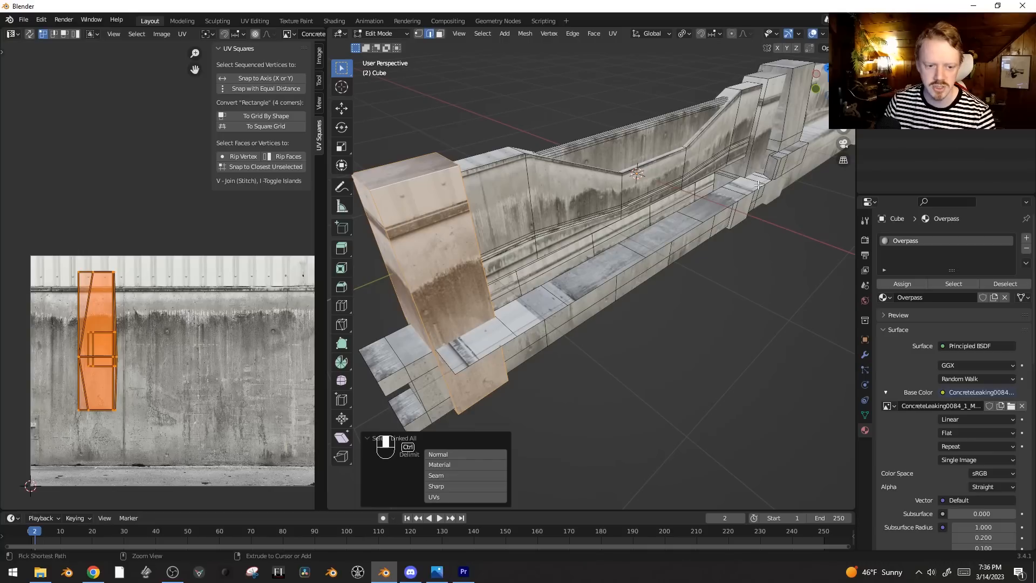
left_click(794, 67, "shift")
key("ctrl+l")
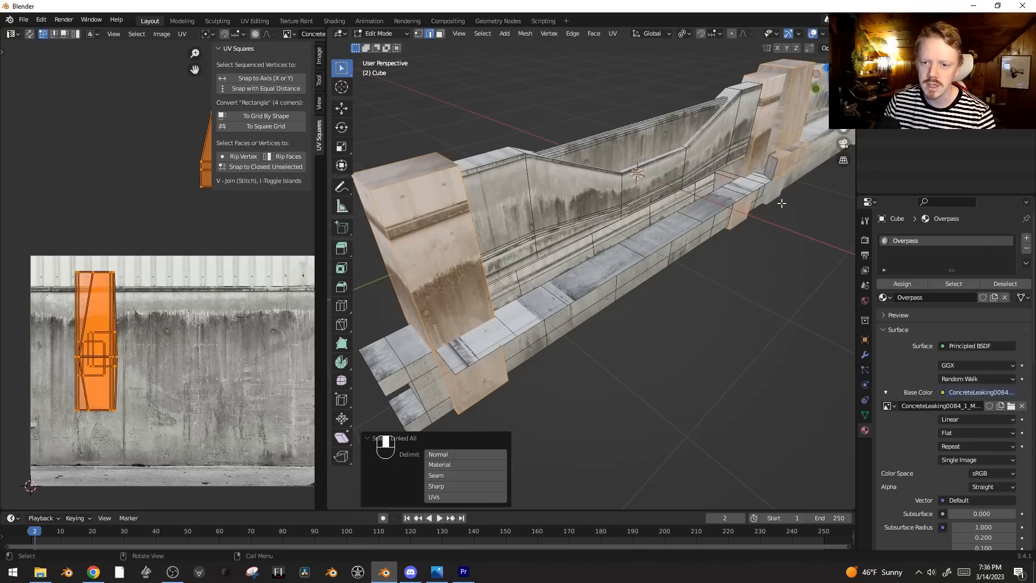
left_click(796, 215, "shift")
Step: Bevel the long inner edge where the ledge meets the wall, and check the result in Object Mode
left_click(501, 159)
key("ctrl+l")
left_click(582, 282)
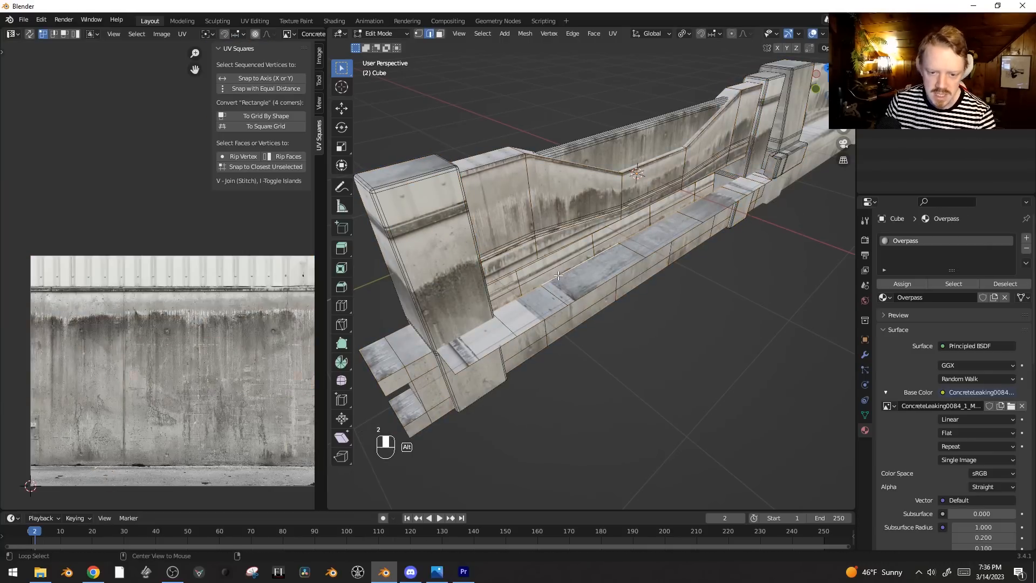
middle_click_drag(582, 281, 642, 259)
scroll(646, 256, "up", 2)
key("2")
key("alt+h")
key("alt+a")
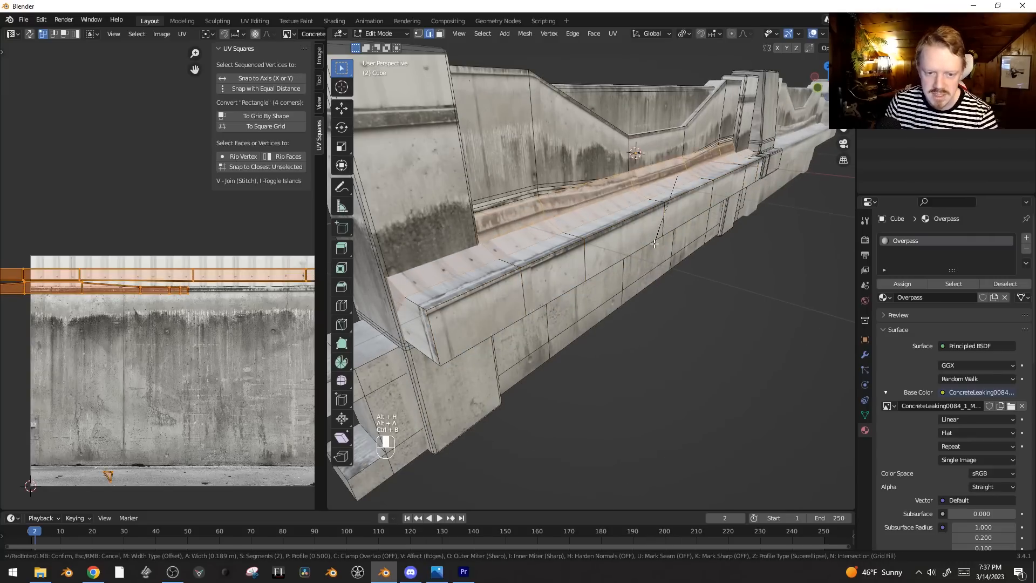
left_click(664, 236)
key("Tab")
key("Tab")
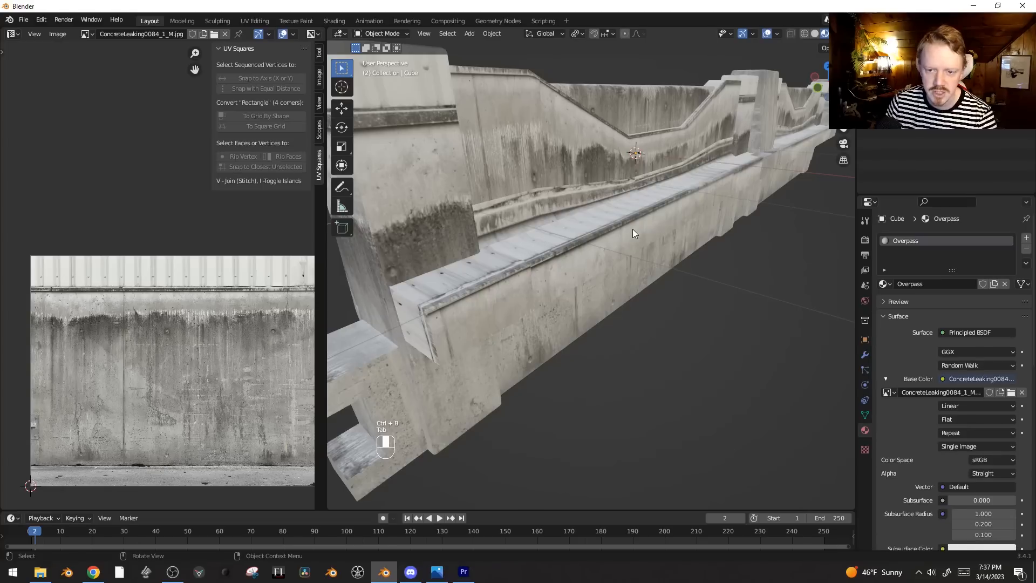
Step: Select the main wall's linked geometry, bevel all its edges with one segment about 0.015 m wide, and check the barrier
key("ctrl+l")
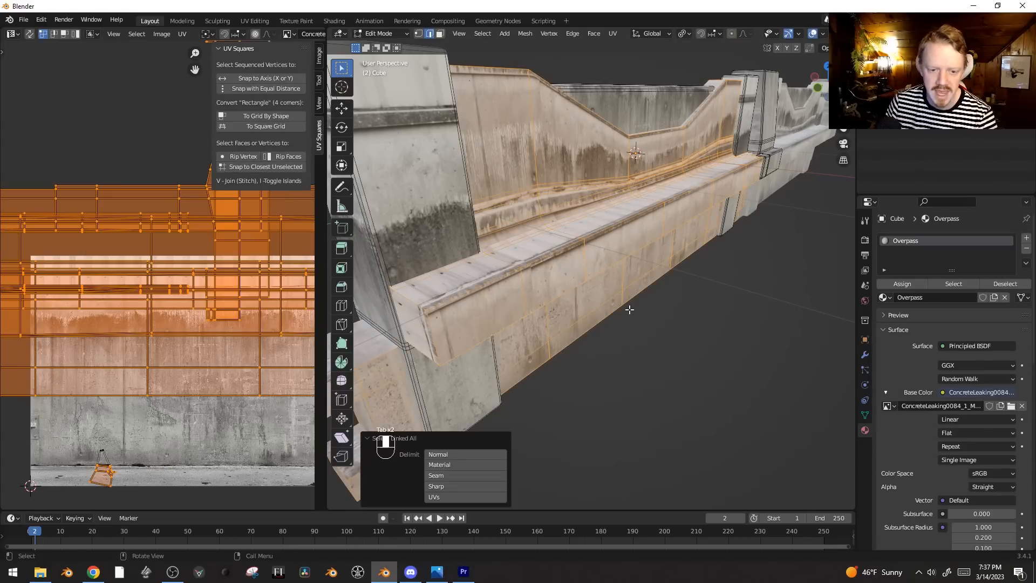
scroll(642, 319, "down", 4)
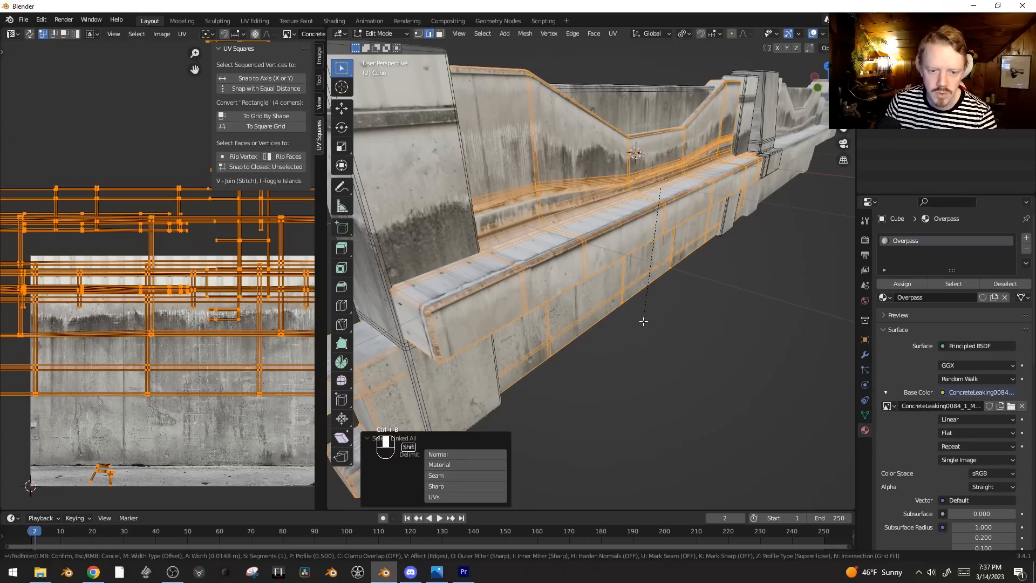
left_click(646, 322)
key("alt+a")
middle_click_drag(648, 277, 558, 264)
key("Tab")
key("Tab")
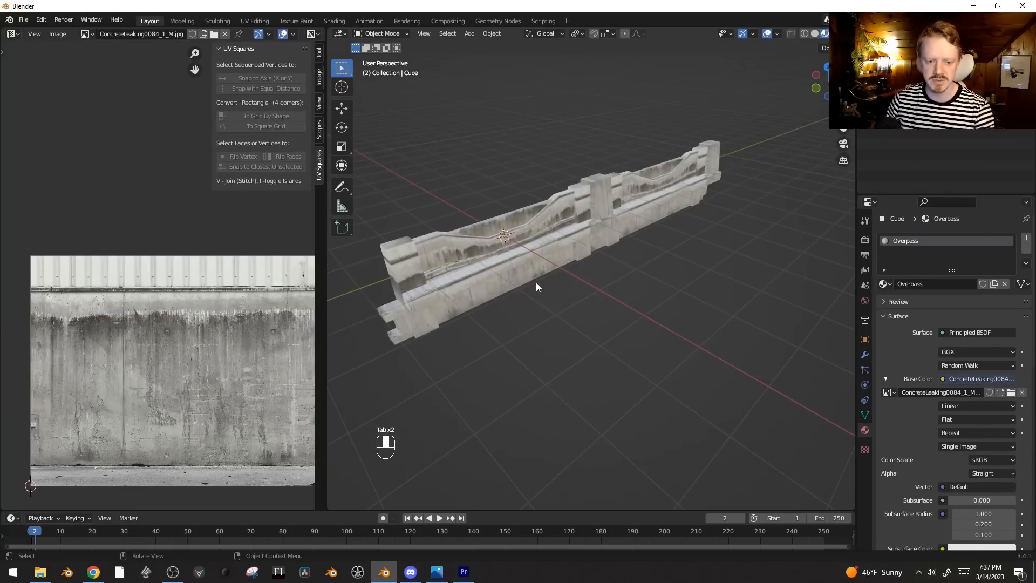
Step: Show the Overpass material's nodes beside a rendered view and move the image texture node away from the Principled BSDF
left_click_drag(207, 199, 405, 199)
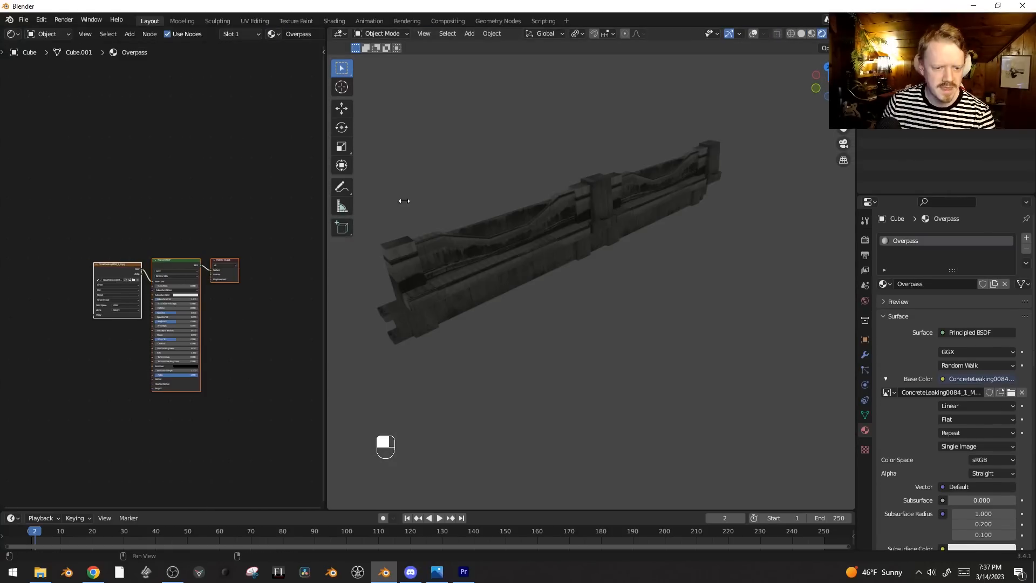
middle_click_drag(199, 164, 266, 119)
scroll(216, 189, "up", 1)
scroll(195, 217, "up", 1, "alt")
key("alt+a")
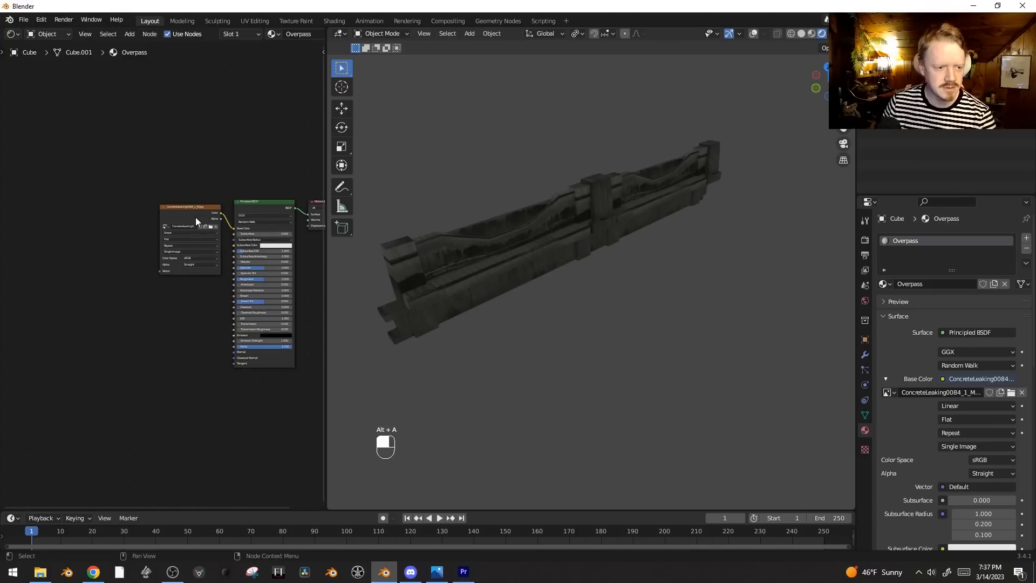
key("alt+a")
left_click(174, 206)
key("g")
left_click(153, 164)
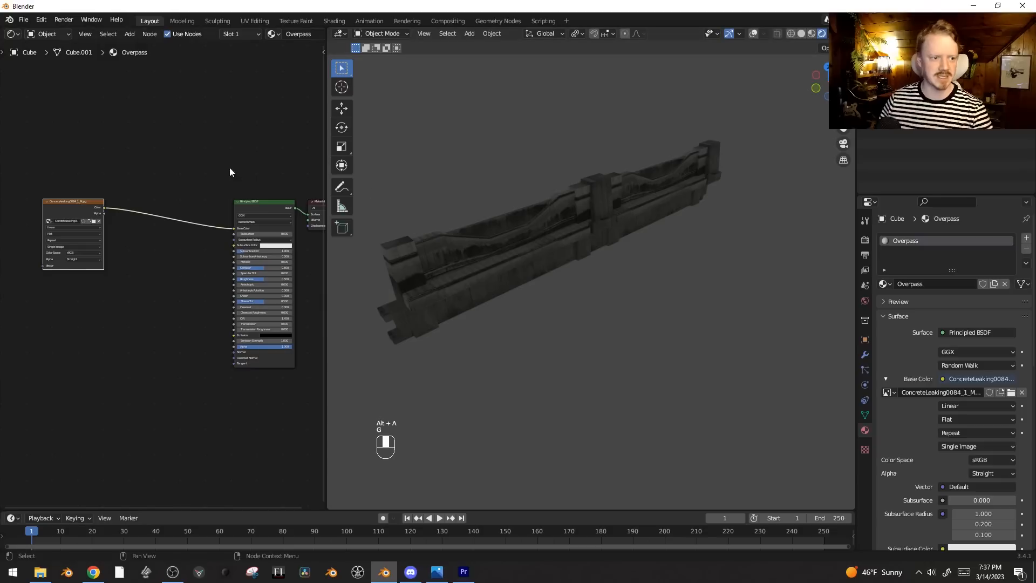
Step: Insert a Mix Color node between the image texture and the Principled BSDF's base color, and make its second color pale reddish brown
key("shift+a")
mouse_move(207, 238)
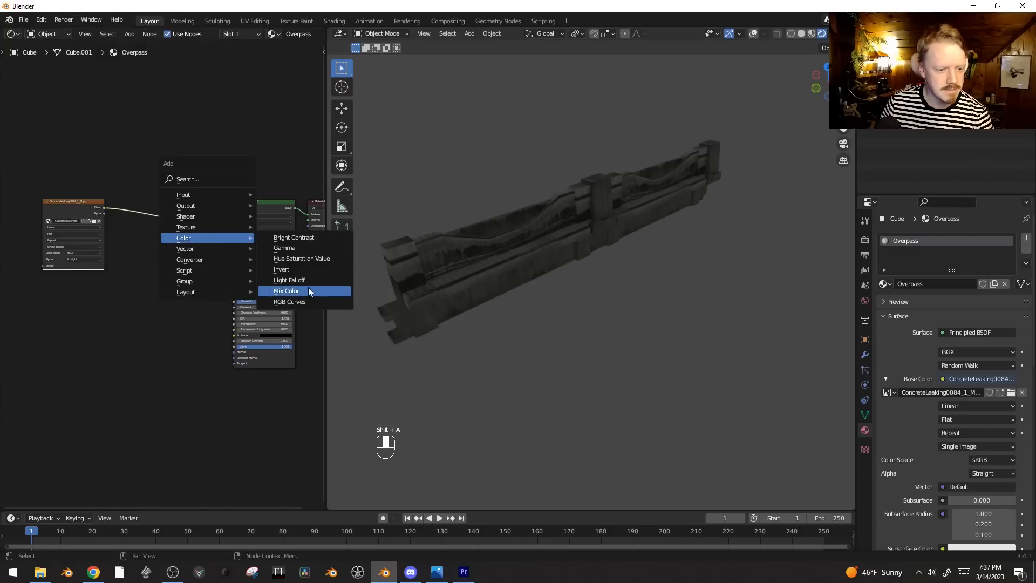
left_click(309, 290)
left_click(180, 213)
scroll(200, 311, "up", 1)
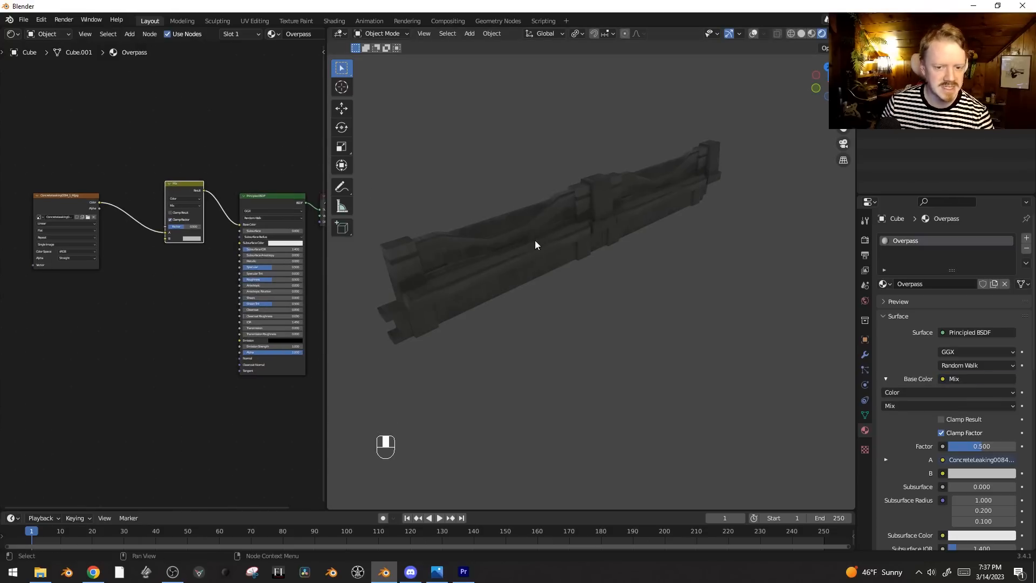
scroll(217, 240, "up", 2)
left_click(207, 221)
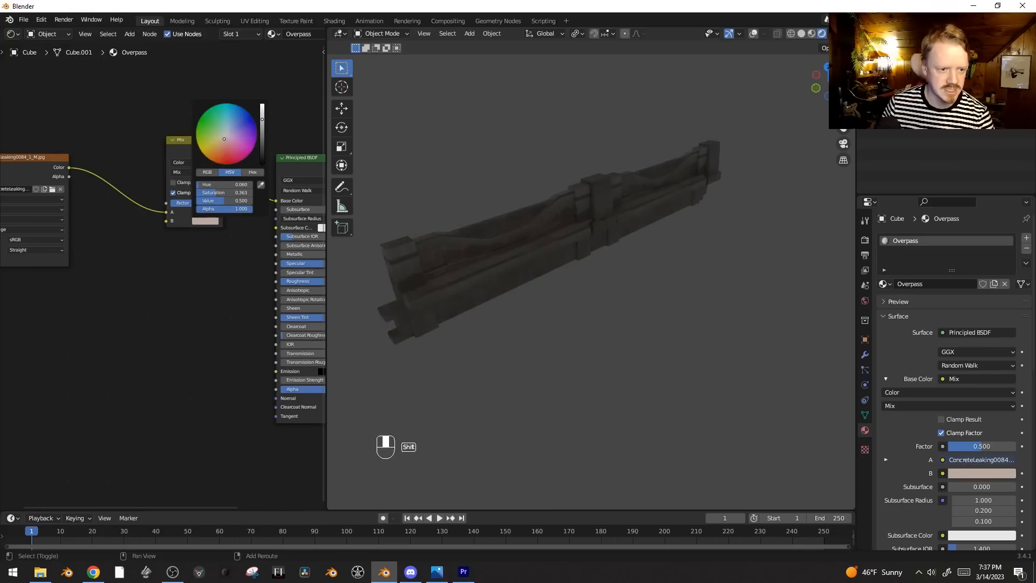
Step: Add an area light and raise it about 4.42 m along Z above the barrier
scroll(646, 207, "down", 1)
key("shift+a")
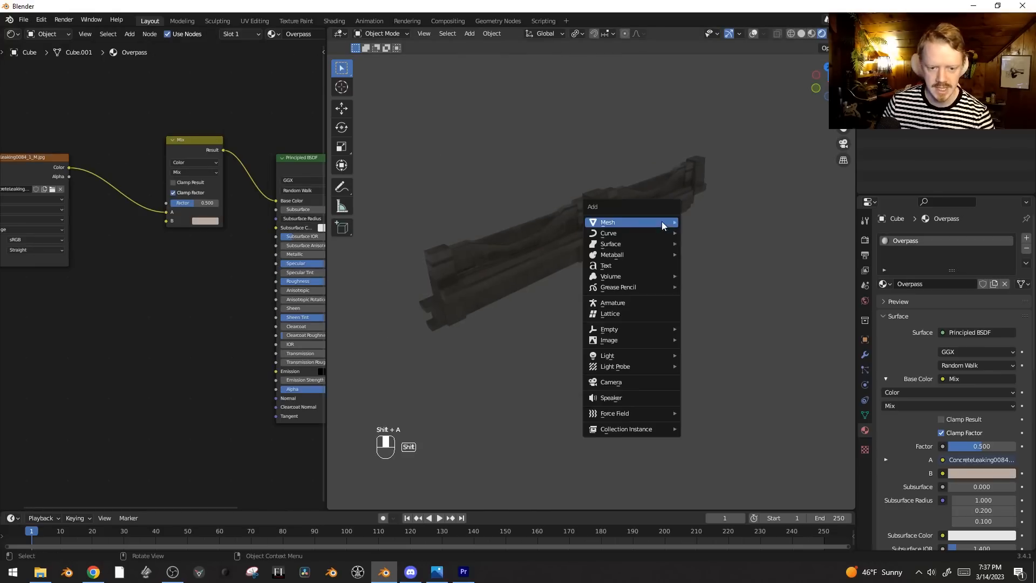
mouse_move(664, 357)
left_click(707, 391)
key("g")
key("z")
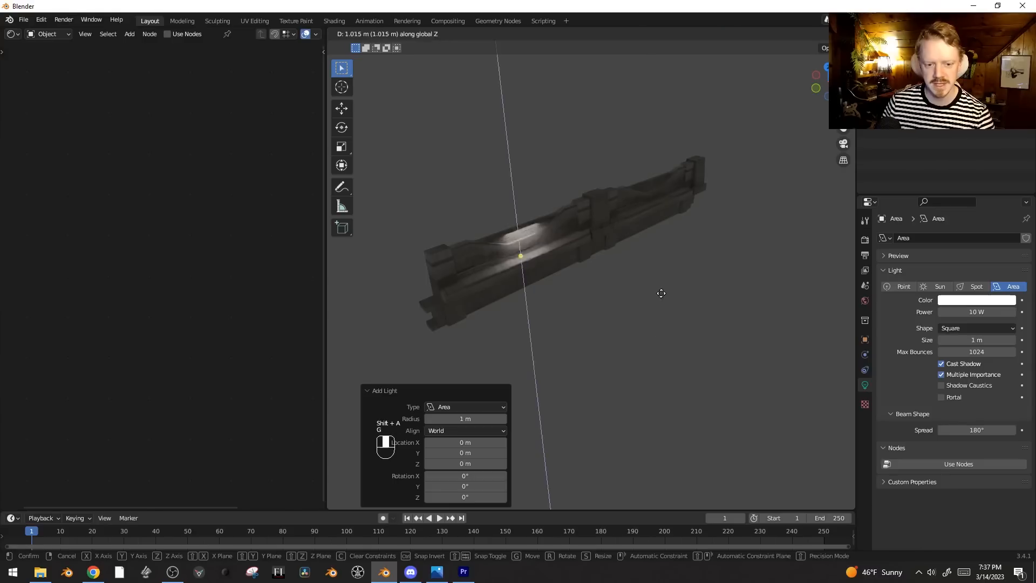
left_click(667, 144)
Step: Set the area light's power to 94.6 W, move it about 3.05 m along X, and show the viewport overlays
left_click_drag(966, 312, 1004, 312)
key("g")
key("x")
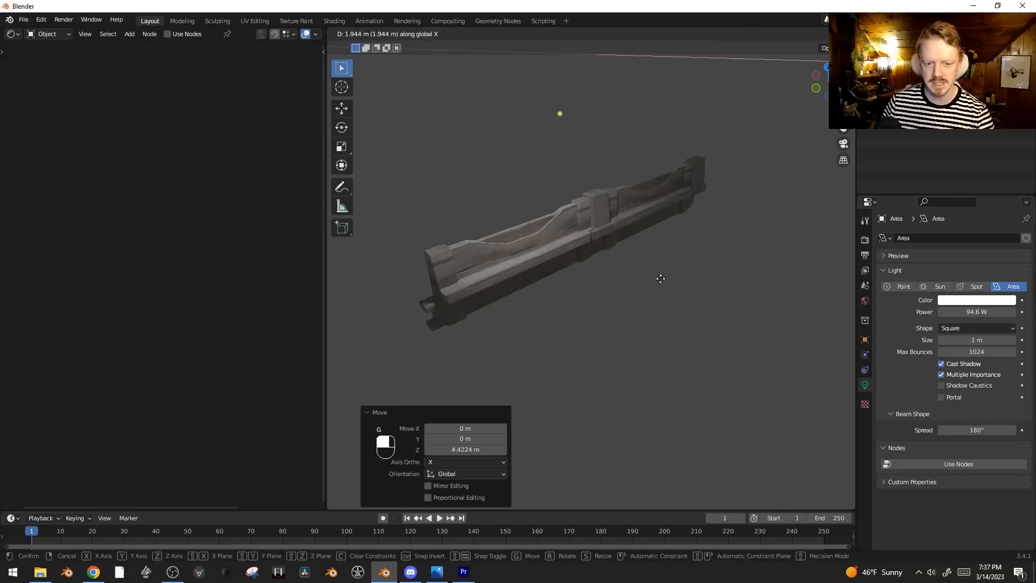
left_click(701, 281)
middle_click_drag(701, 281, 600, 266)
scroll(523, 204, "up", 4)
scroll(566, 206, "down", 1)
key("shift+alt+z")
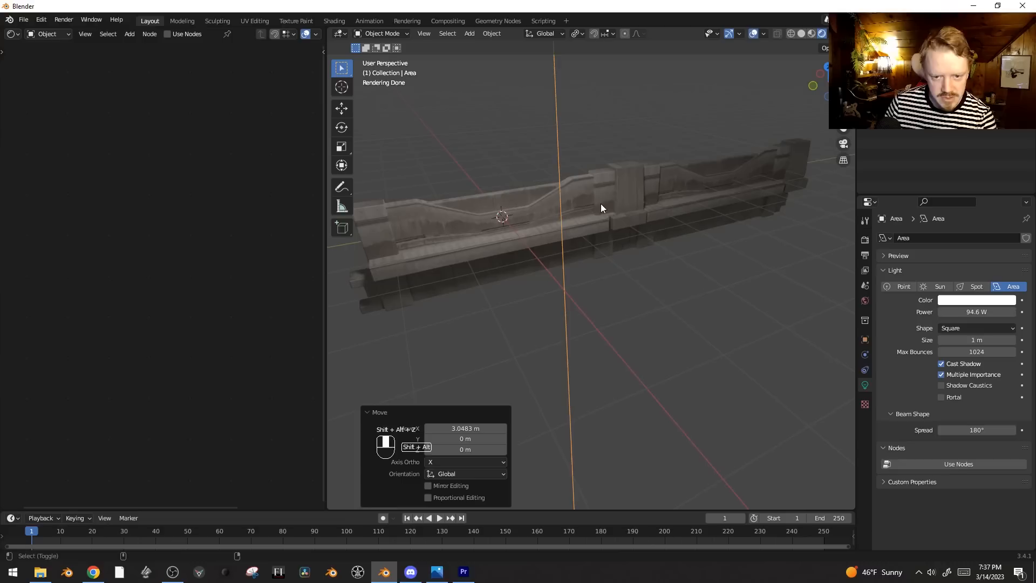
Step: Select the linked geometry of the barrier's narrow pillar at the joint in Edit Mode and bring back the UV Editor
left_click(605, 196)
key("Tab")
double_click(605, 181)
middle_click_drag(619, 177, 419, 223, "shift")
left_click(12, 33)
left_click(43, 98)
Step: Shift the narrow pillar's UV island sideways to a different part of the stained concrete texture
key("g")
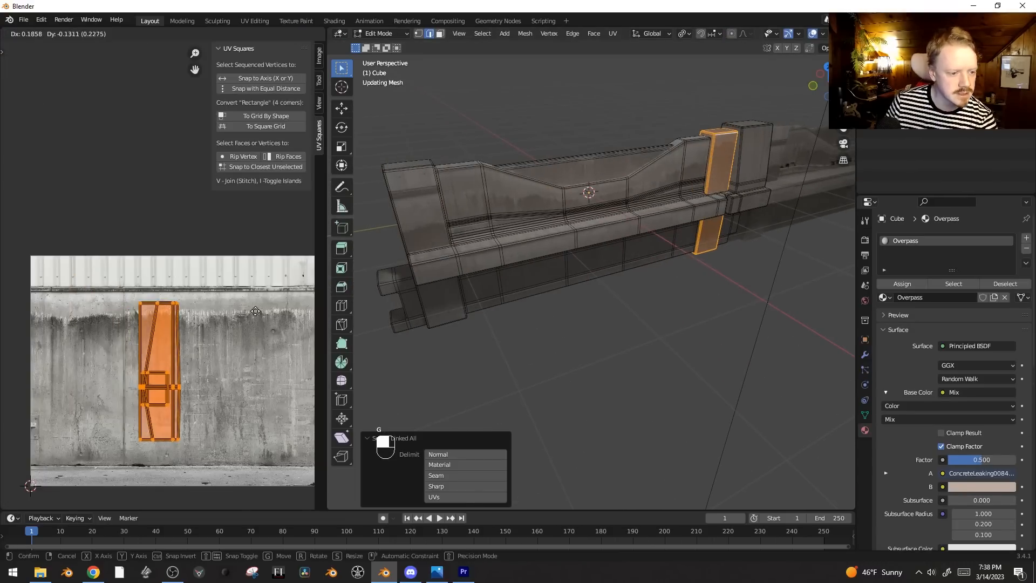
scroll(165, 278, "up", 2)
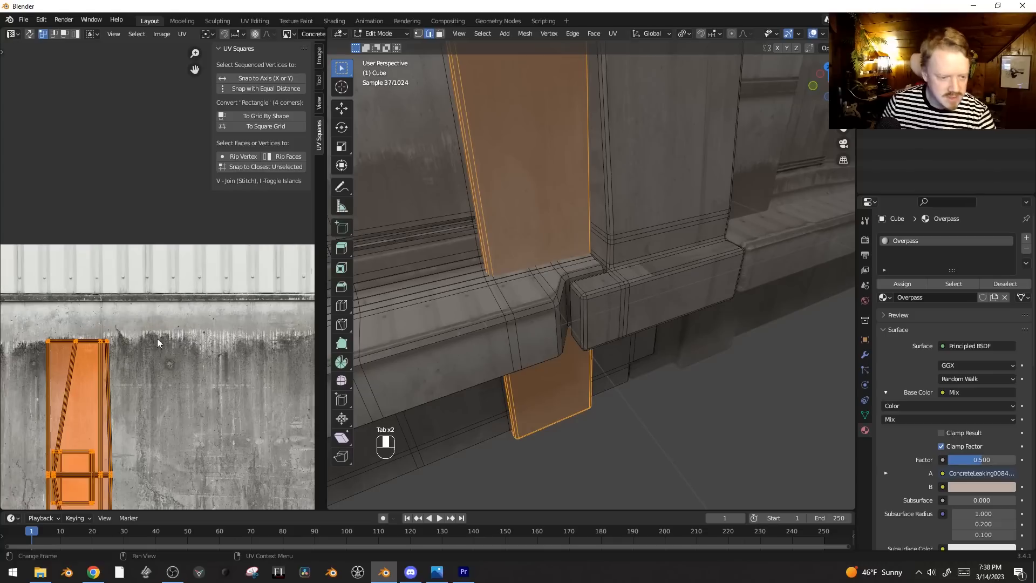
middle_click_drag(157, 342, 243, 175)
key("g")
middle_click_drag(139, 294, 323, 299)
left_click(323, 299)
key("g")
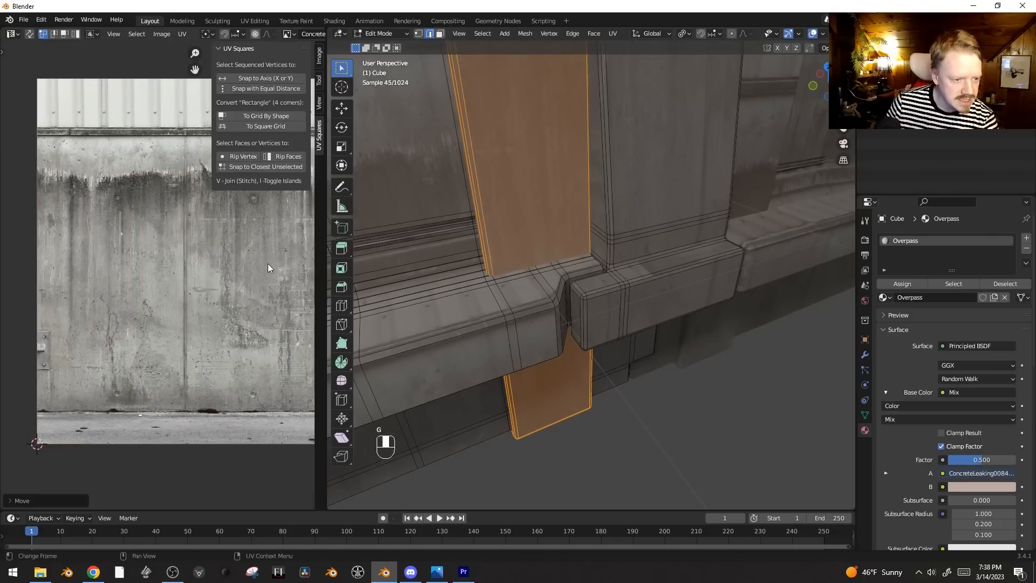
left_click(23, 308)
Step: Inspect the barrier in Object Mode and readjust the placement of the selected UVs on the texture
key("Tab")
middle_click_drag(542, 239, 548, 167)
key("Tab")
key("g")
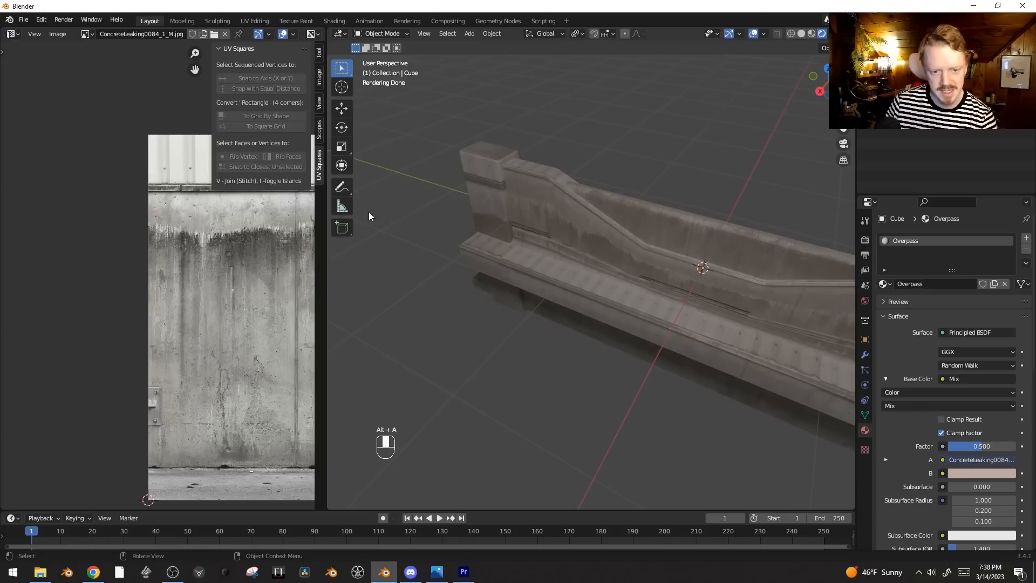
key("Tab")
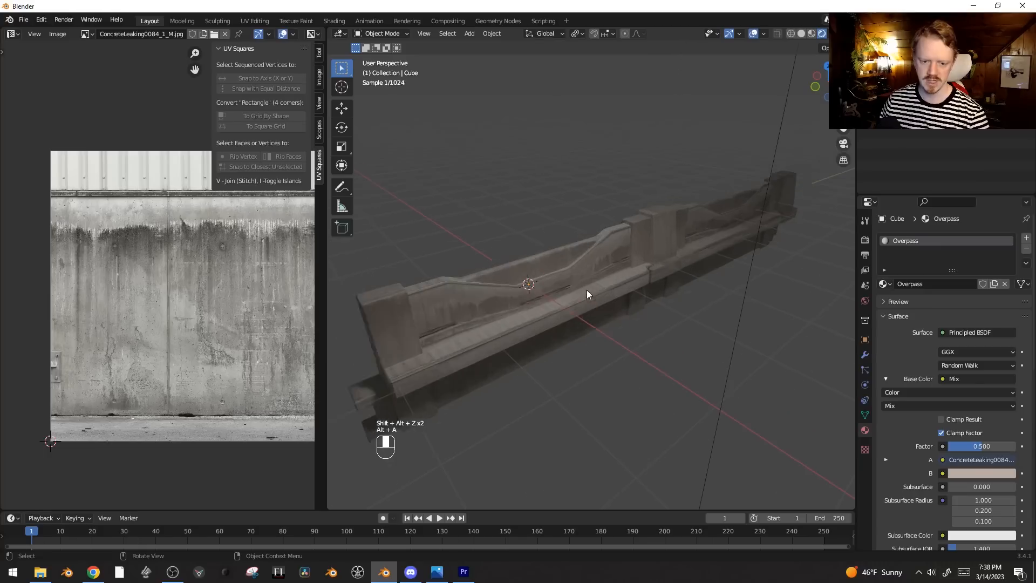
Step: Switch the viewport to solid shading and add a plane mesh beside the barrier in the top view
left_click(532, 301)
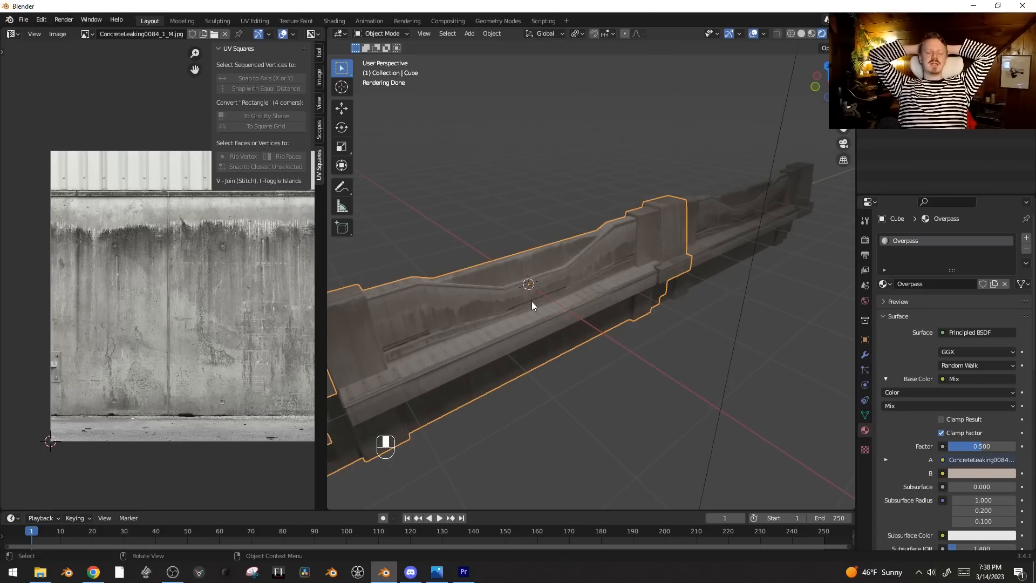
key("z")
left_click(604, 296)
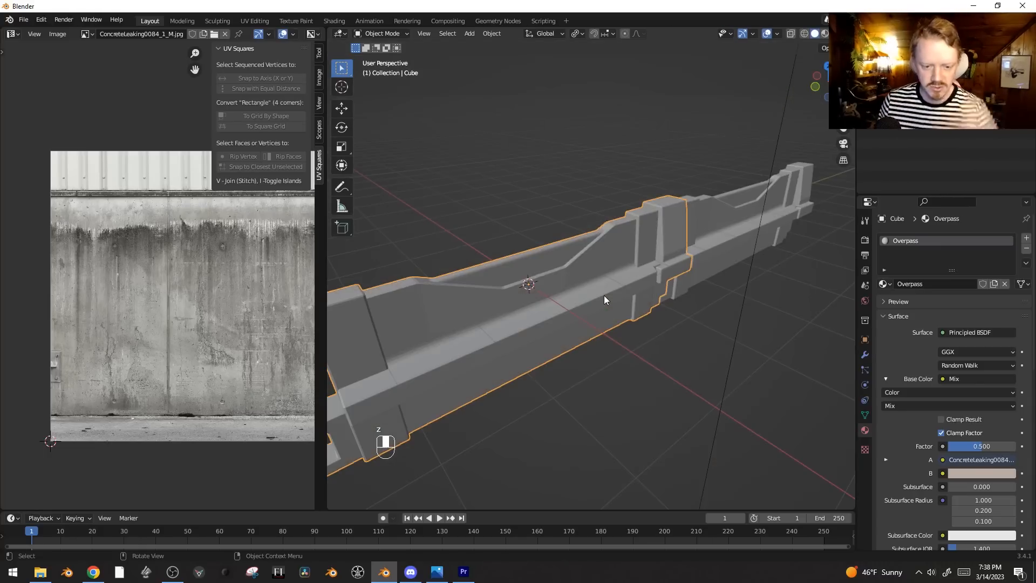
key("KP_1")
key("ctrl+KP_3")
key("KP_7")
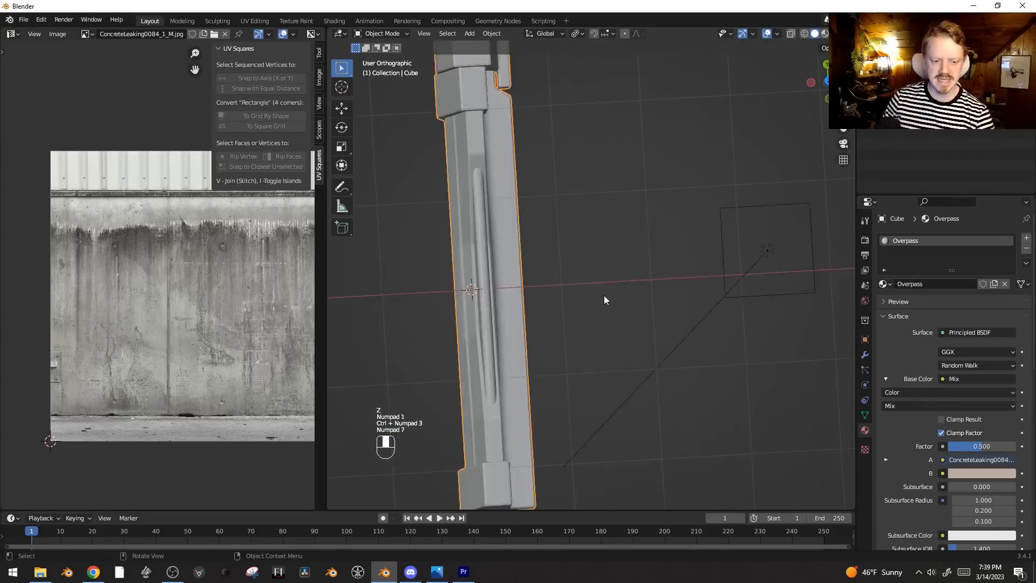
key("shift+a")
mouse_move(560, 73)
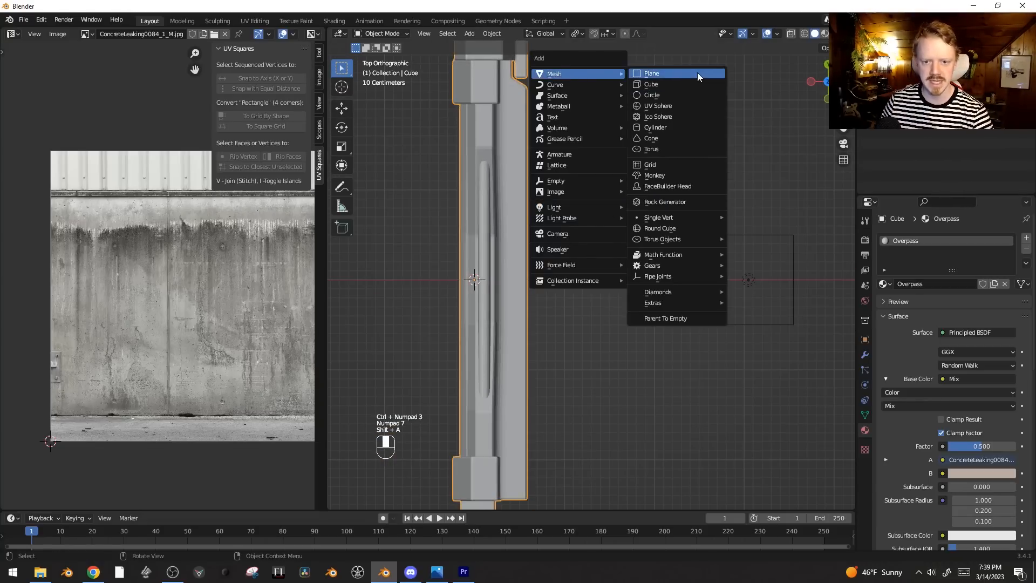
left_click(697, 72)
scroll(562, 193, "down", 5)
key("g")
left_click(657, 277)
Step: Resize the plane and reposition it next to the barrier
scroll(657, 277, "up", 3)
middle_click_drag(743, 295, 730, 135, "shift")
key("s")
left_click(701, 273)
key("g")
middle_click(706, 250)
left_click(702, 268)
Step: Delete the plane's two outer vertices in Edit Mode, leaving a single edge parallel to the barrier
key("Tab")
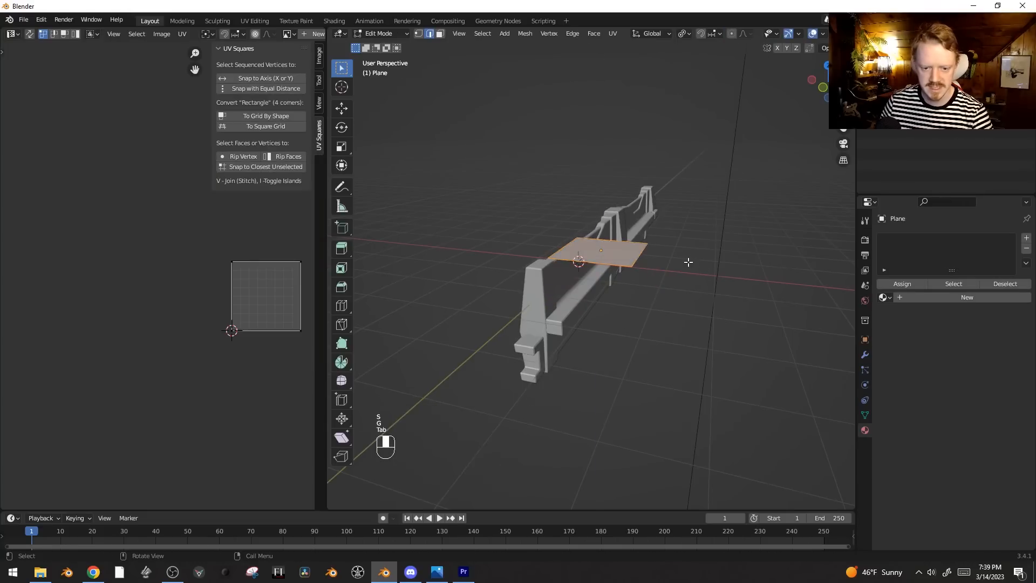
scroll(686, 262, "up", 3)
key("2")
key("1")
left_click(664, 262)
key("x")
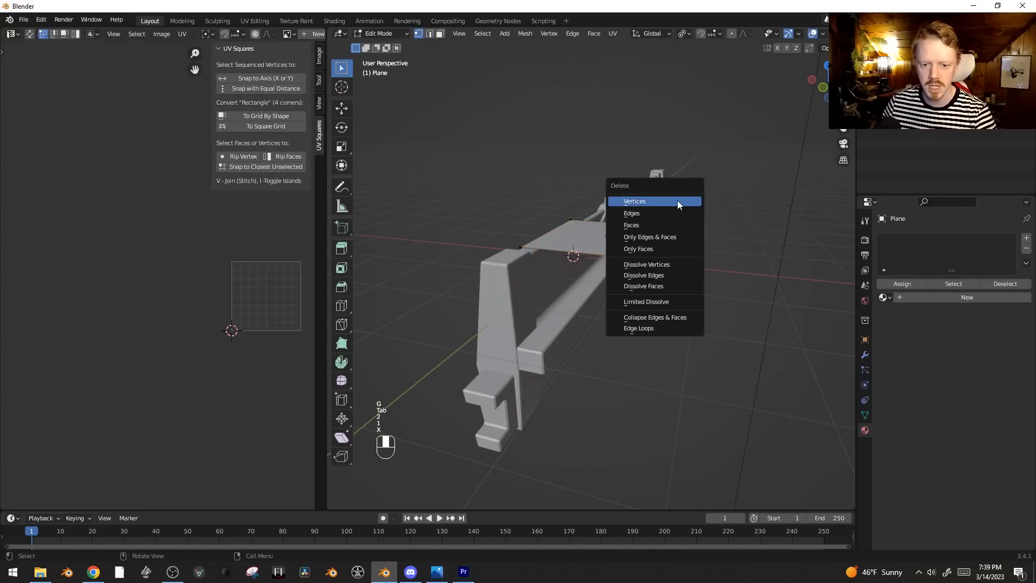
left_click(678, 208)
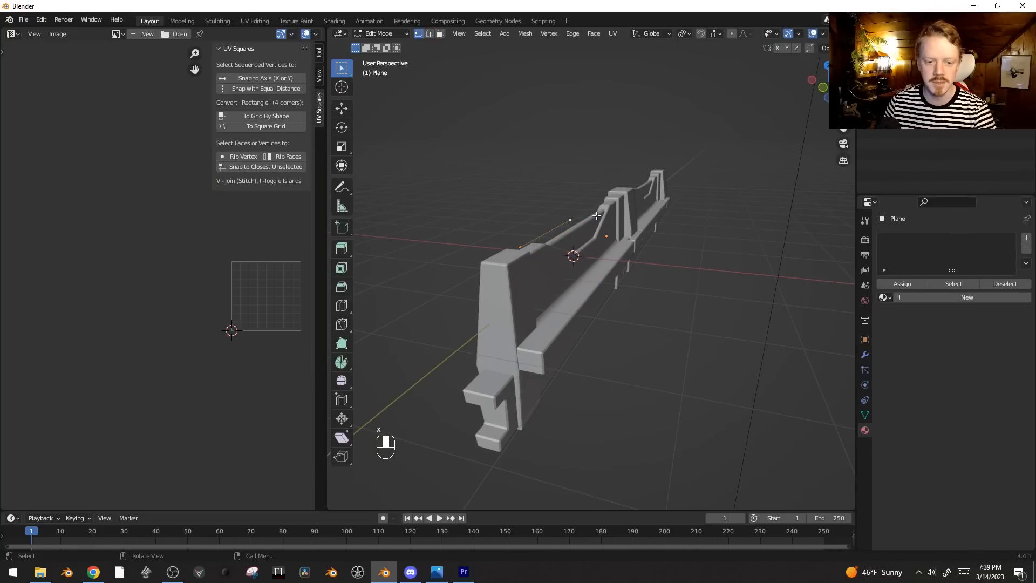
Step: Move the remaining edge over the top of the barrier near its end pillar and raise it about 0.124 m
key("KP_7")
middle_click_drag(597, 216, 614, 250, "shift")
key("g")
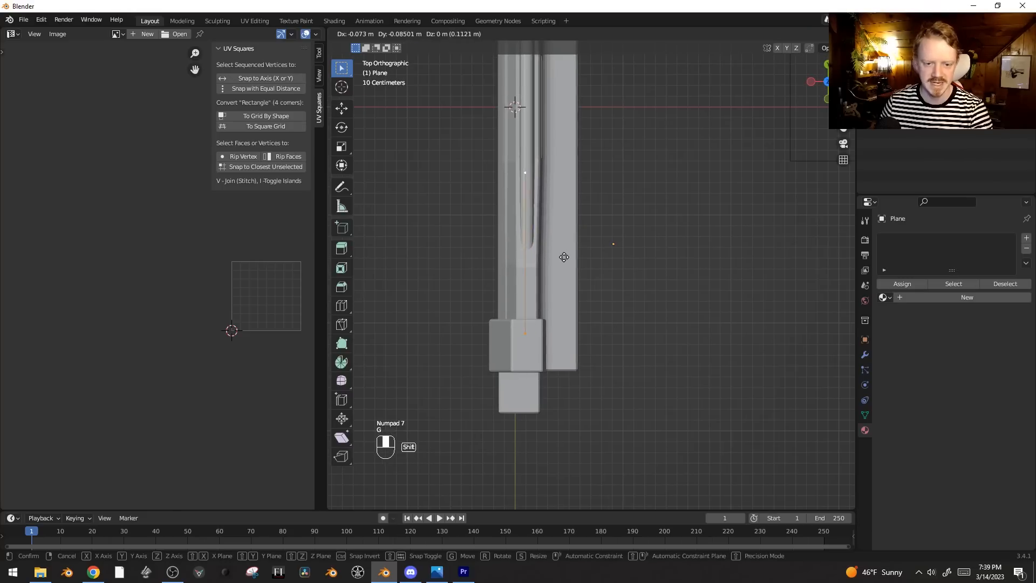
left_click(579, 257)
middle_click_drag(579, 257, 556, 236)
key("g")
key("z")
left_click(557, 230)
Step: Extrude the edge's outer end vertex down into the end pillar and move the opposite vertex along Y
key("e")
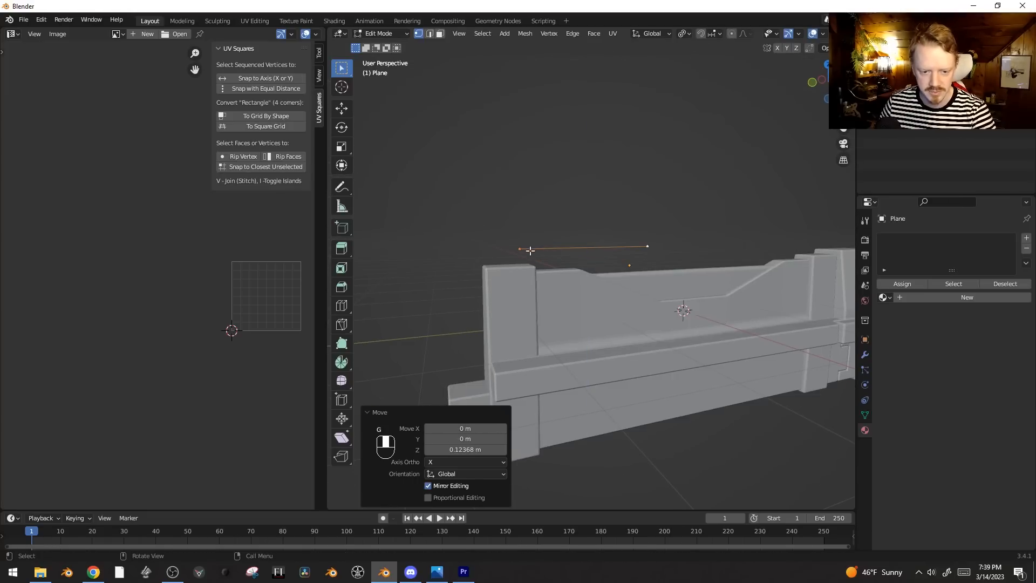
left_click(536, 322)
left_click(653, 257)
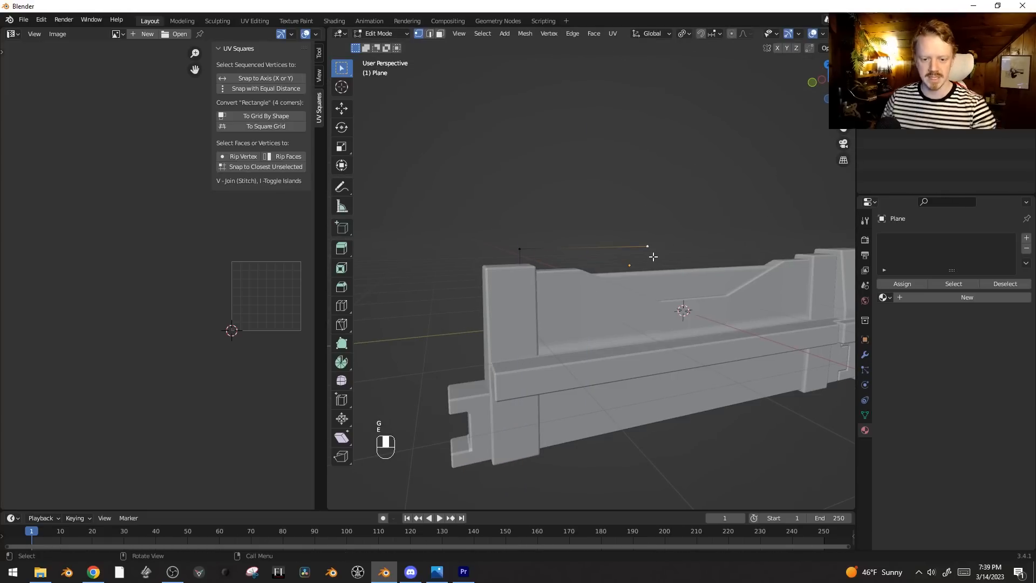
key("g")
key("x")
key("y")
left_click(711, 226)
Step: Extrude the rail path out past the barrier's face, down, and about 2.34 m along Y
middle_click_drag(711, 202, 784, 200)
key("e")
key("x")
left_click(704, 240)
key("e")
key("z")
left_click(740, 243)
middle_click_drag(740, 243, 530, 240)
key("e")
key("x")
left_click(692, 247)
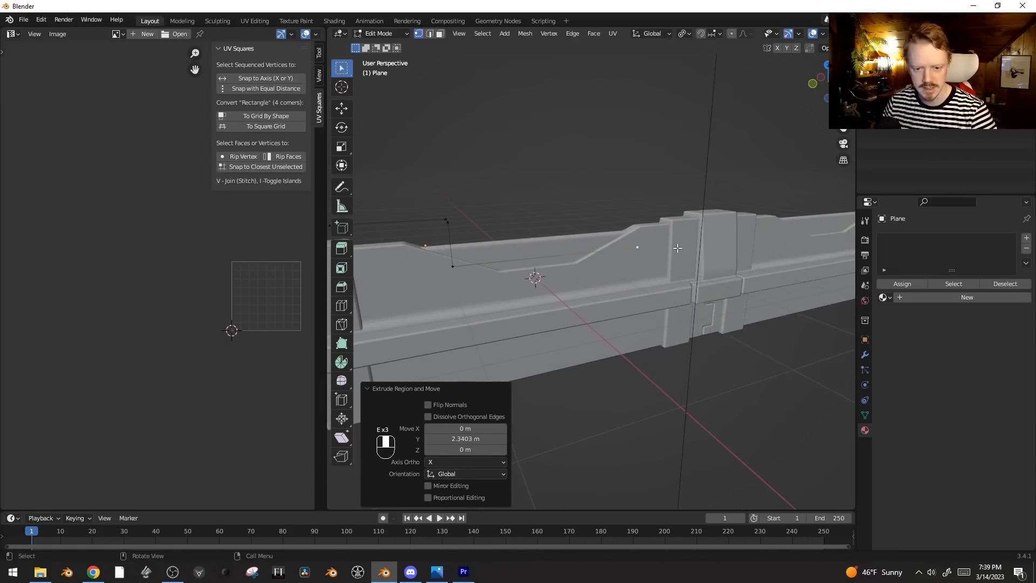
Step: Lower the upper vertices of the rail path closer to the barrier's top edge in the side view, using X-ray
key("KP_1")
key("ctrl+KP_3")
key("alt+z")
key("alt+z")
key("KP_3")
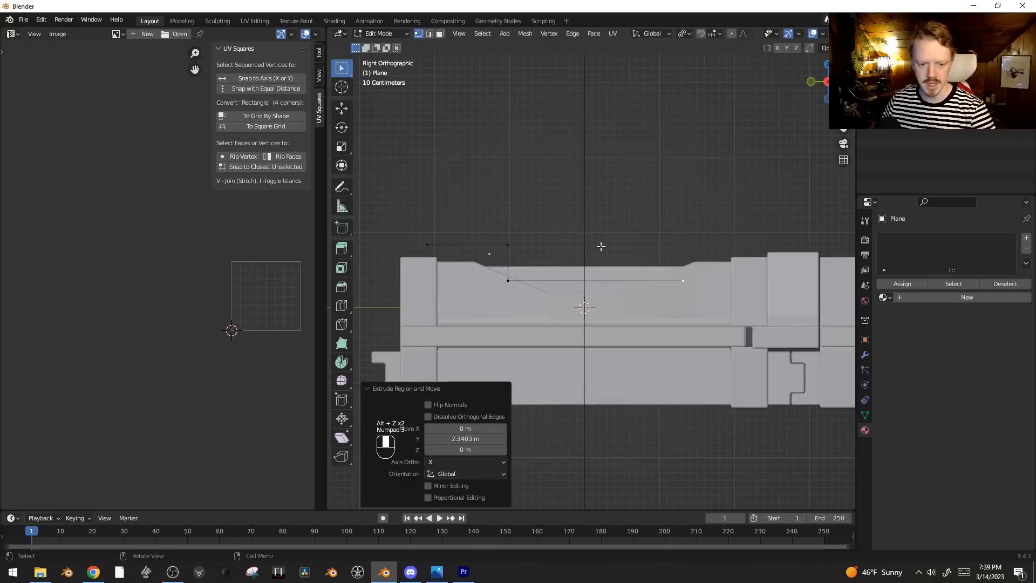
key("alt+a")
key("b")
left_click_drag(412, 215, 557, 261)
key("g")
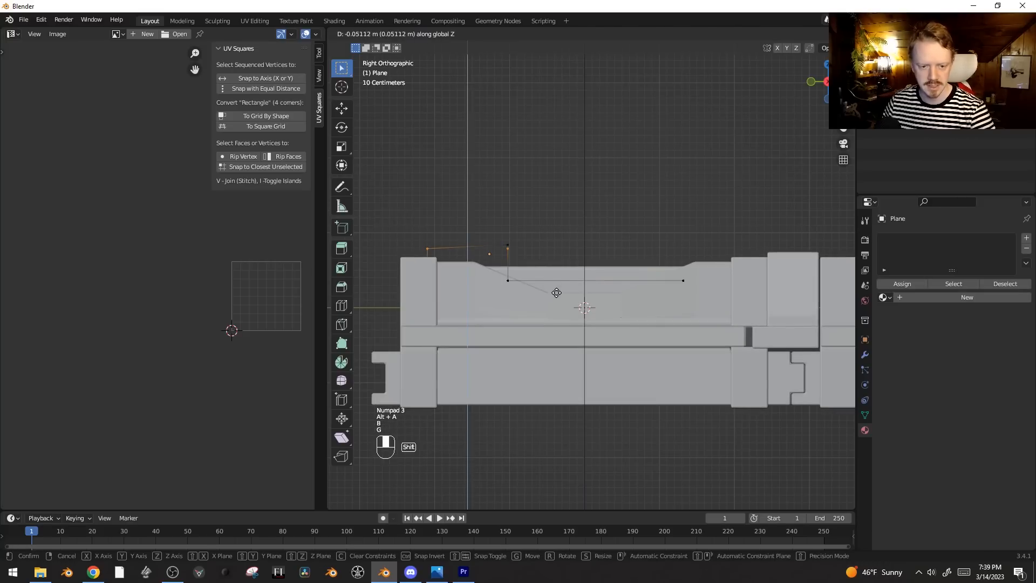
left_click(556, 293)
key("alt+z")
key("b")
left_click_drag(538, 193, 360, 251)
key("g")
left_click(546, 207)
Step: Shift the vertices of the rail path's vertical drop along Y towards the end pillar
key("alt+a")
key("b")
left_click_drag(496, 234, 525, 321)
key("g")
right_click(509, 320)
key("g")
middle_click_drag(654, 226, 631, 227)
left_click(629, 227)
Step: Lower the long horizontal segment of the rail path slightly along Z
key("alt+a")
key("b")
left_click_drag(470, 268, 744, 293)
key("g")
middle_click_drag(745, 294, 744, 296)
left_click(743, 296)
Step: Extrude the far end vertex of the long rail segment up about 0.414 m along Z
key("alt+a")
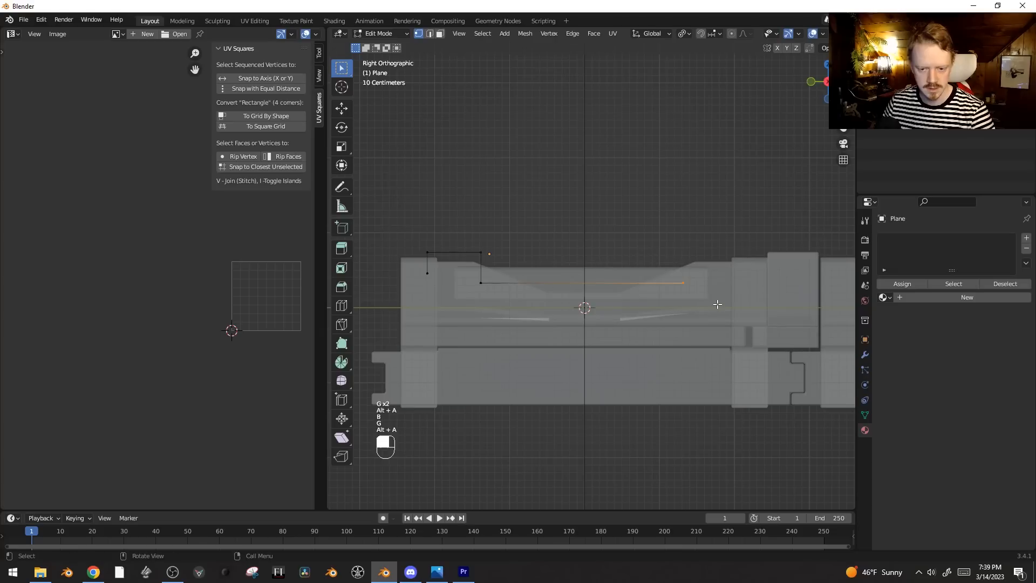
key("e")
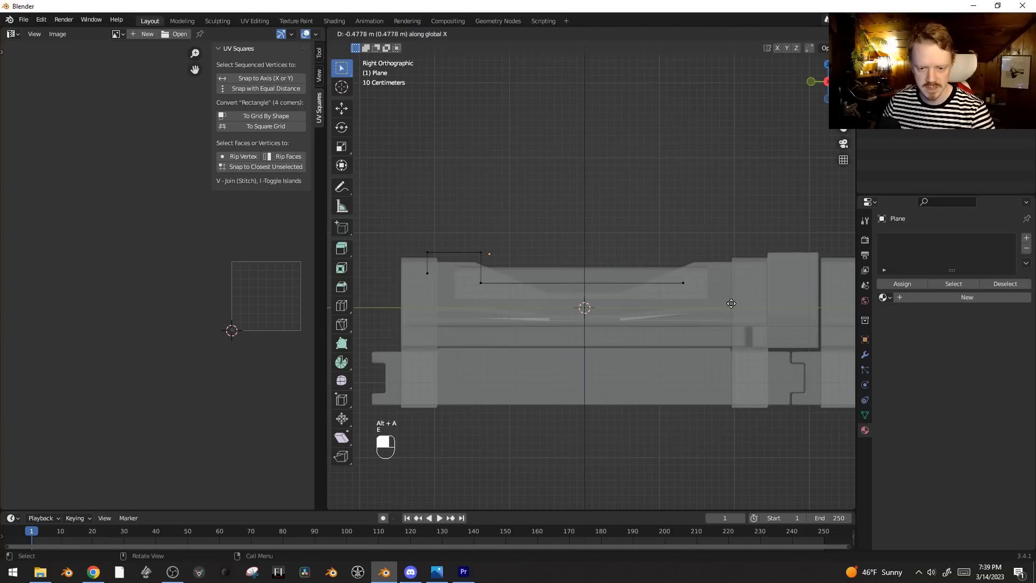
middle_click_drag(734, 292, 739, 268)
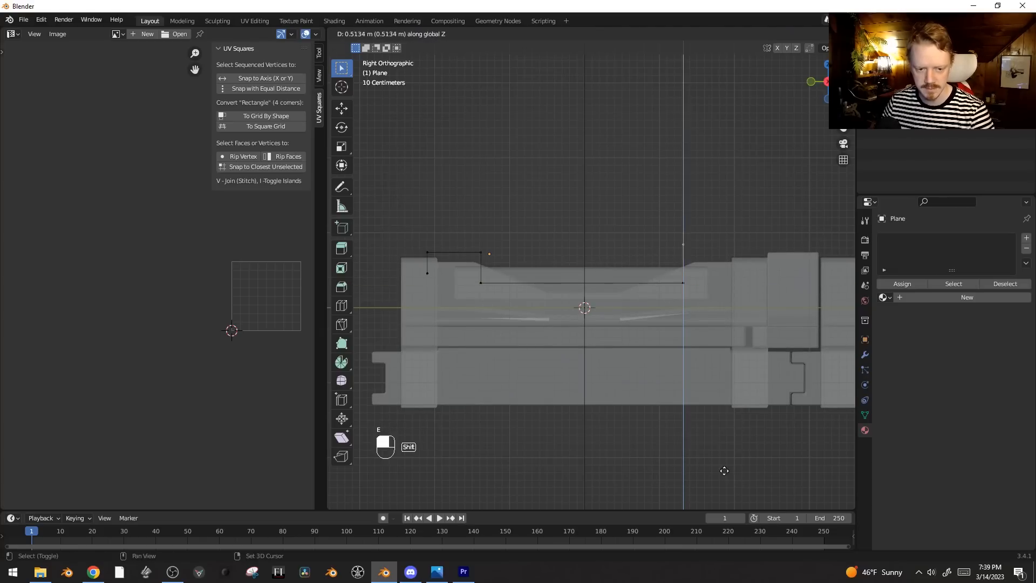
left_click(726, 66)
Step: Extrude the raised end vertex about -0.276 m along X so it sits over the barrier's top
key("KP_7")
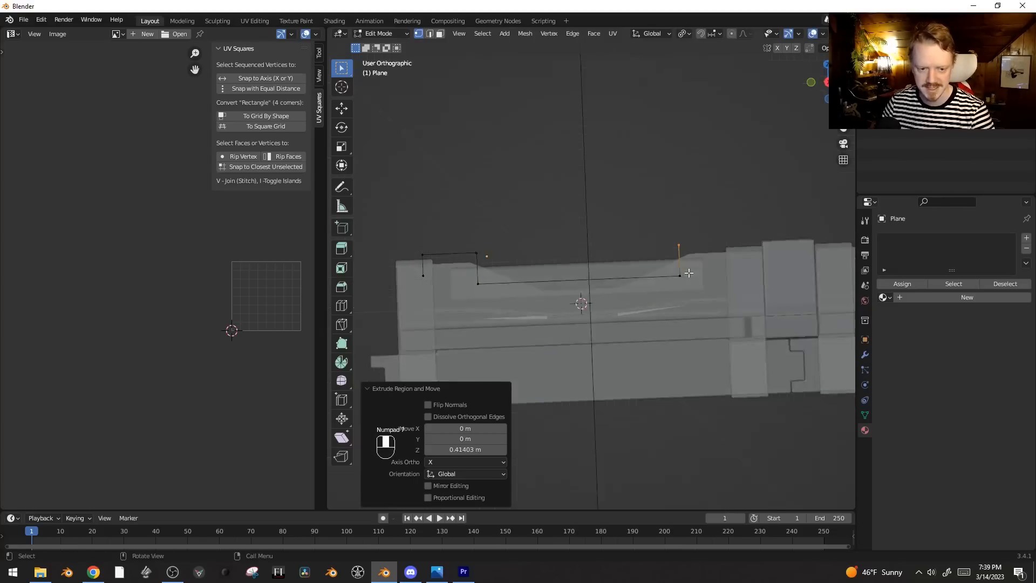
key("KP_1")
middle_click_drag(546, 245, 594, 315, "shift")
scroll(707, 183, "up", 6)
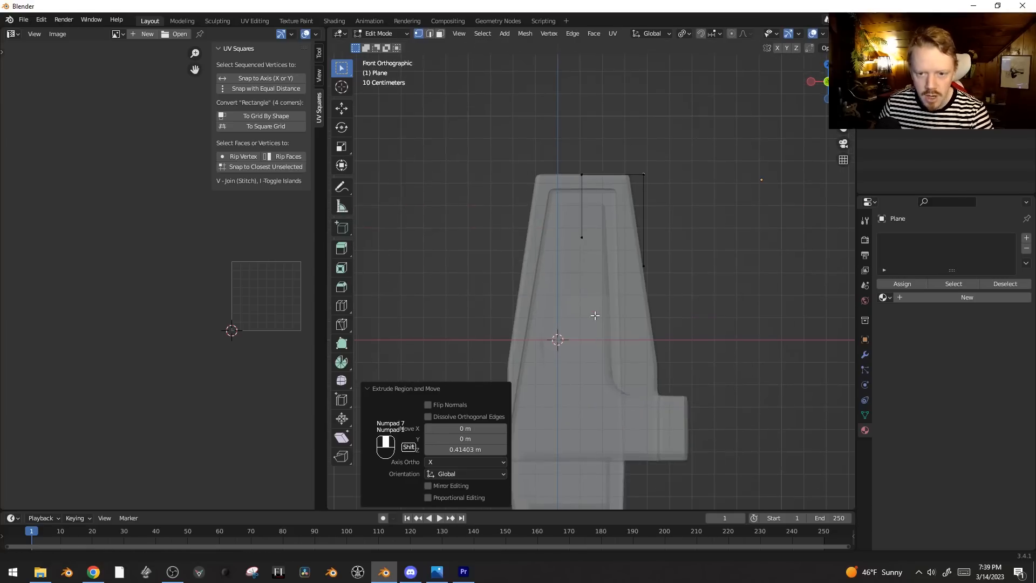
key("e")
middle_click(747, 140)
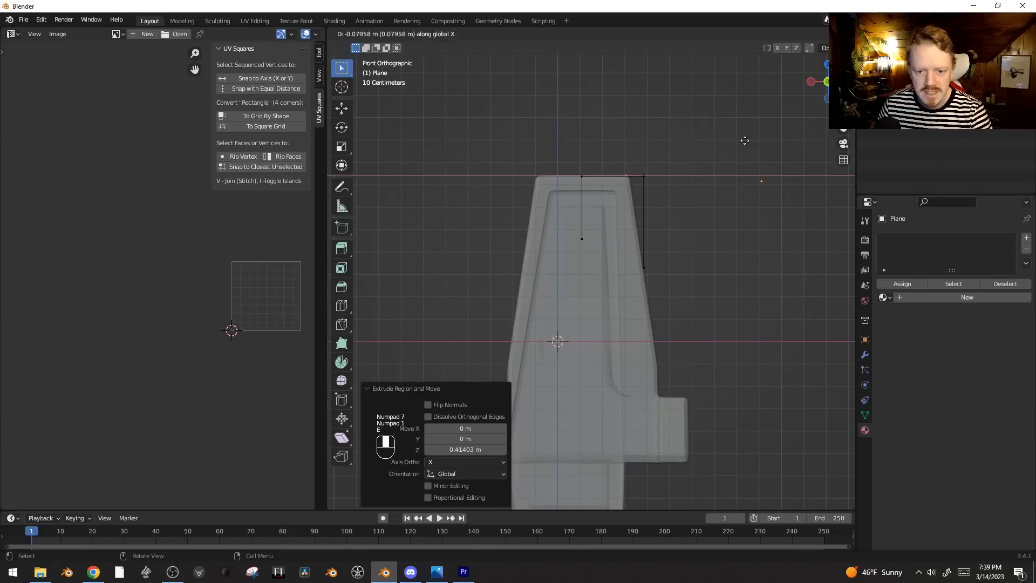
left_click(639, 173)
Step: Extrude the rail path about 0.779 m along Y over the far pillar, and extrude its end downwards
key("KP_8")
key("KP_7")
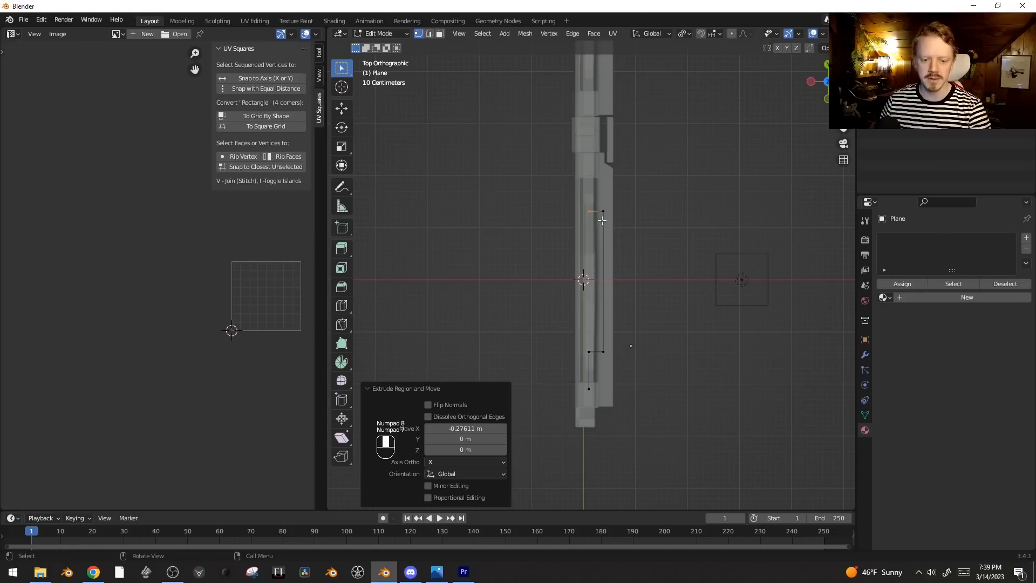
scroll(618, 296, "up", 1)
key("e")
middle_click(683, 280)
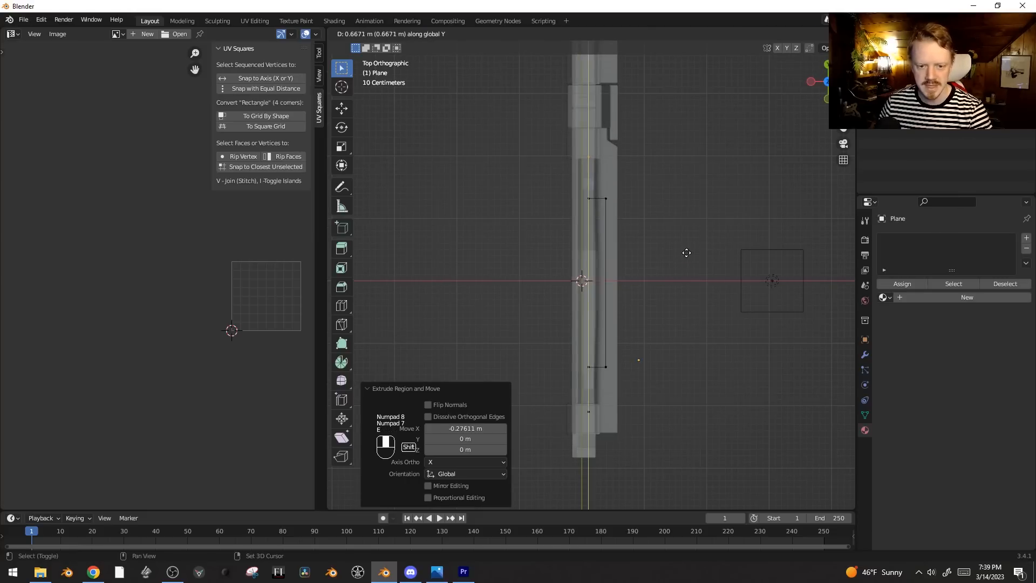
left_click(684, 191)
key("KP_1")
key("KP_3")
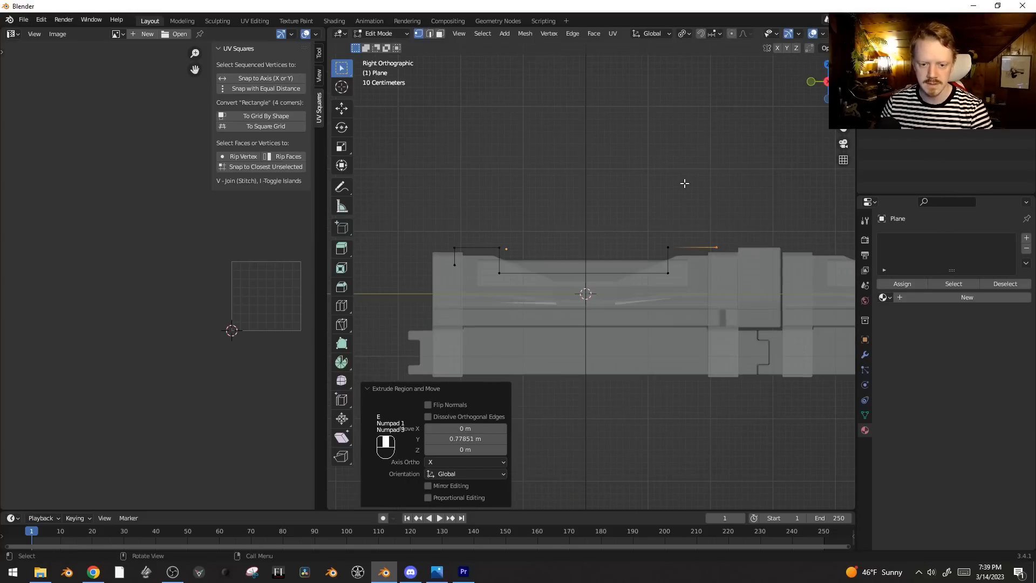
key("e")
left_click(689, 201)
Step: Round all corners of the rail path with a three-segment vertex bevel and return to Object Mode
middle_click_drag(688, 201, 737, 246)
key("a")
key("shift+ctrl+b")
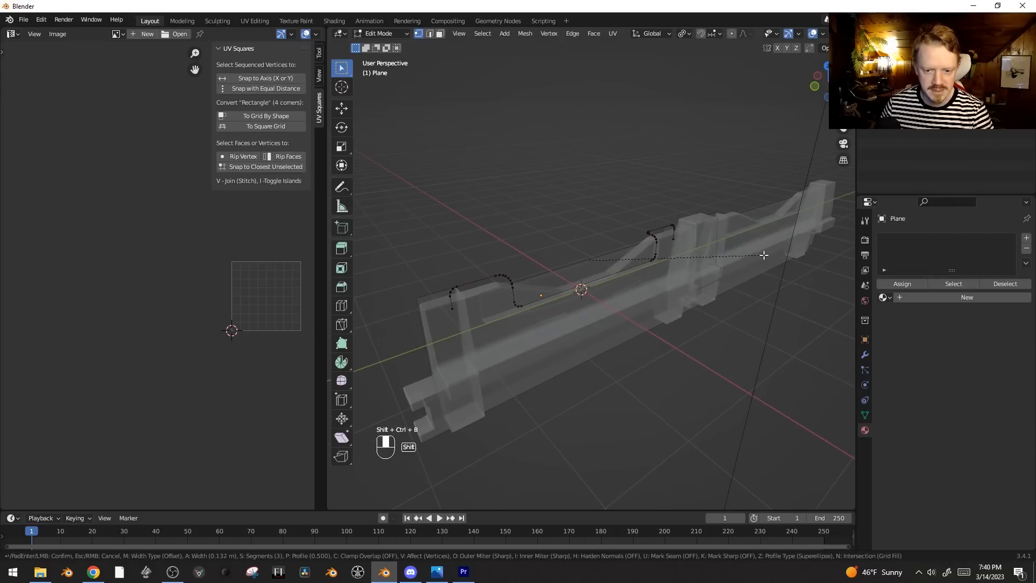
left_click(747, 255)
key("Tab")
Step: Convert the rail path to a curve and turn off X-ray
middle_click_drag(645, 286, 642, 267)
middle_click_drag(641, 267, 660, 216, "shift")
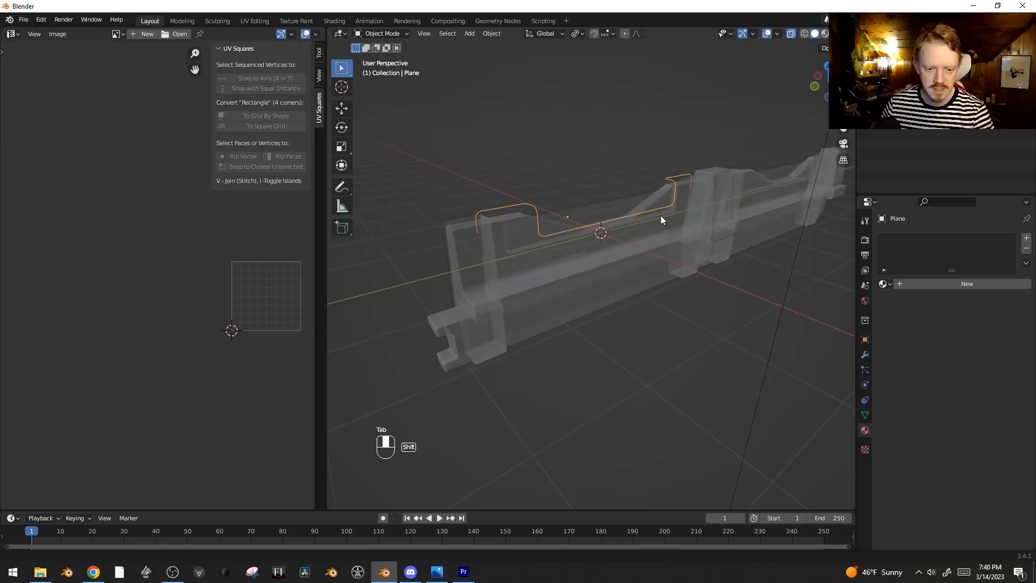
scroll(661, 216, "up", 2)
right_click(641, 193)
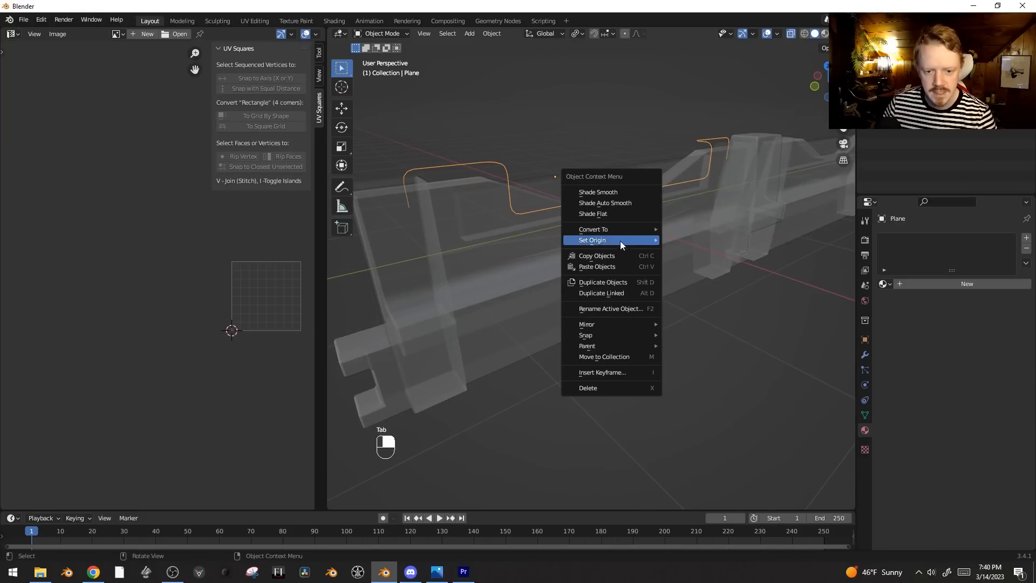
mouse_move(626, 229)
left_click(690, 231)
key("alt+z")
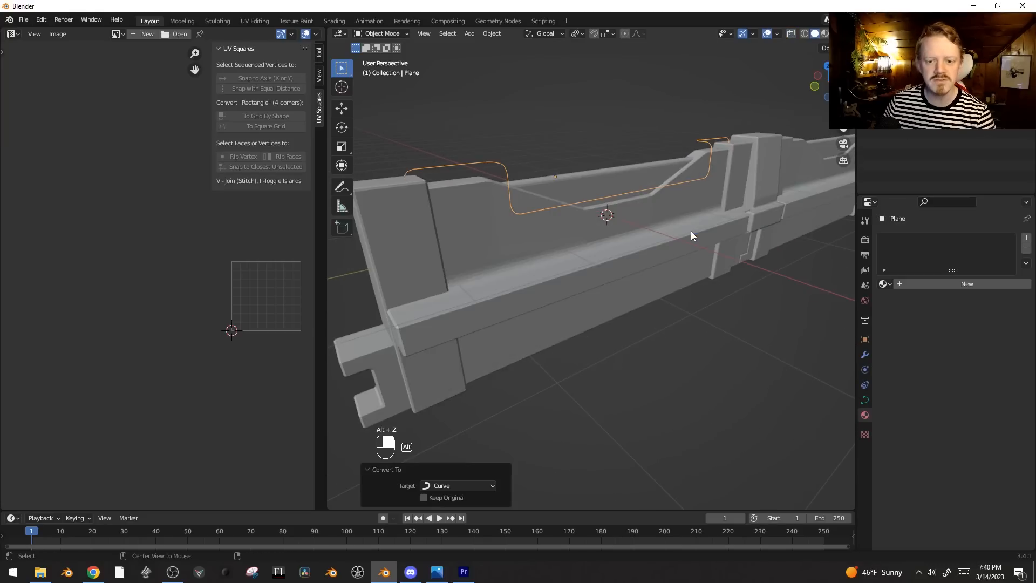
Step: Give the rail curve a round bevel with a depth of 0.072 m to form a pipe
left_click(865, 400)
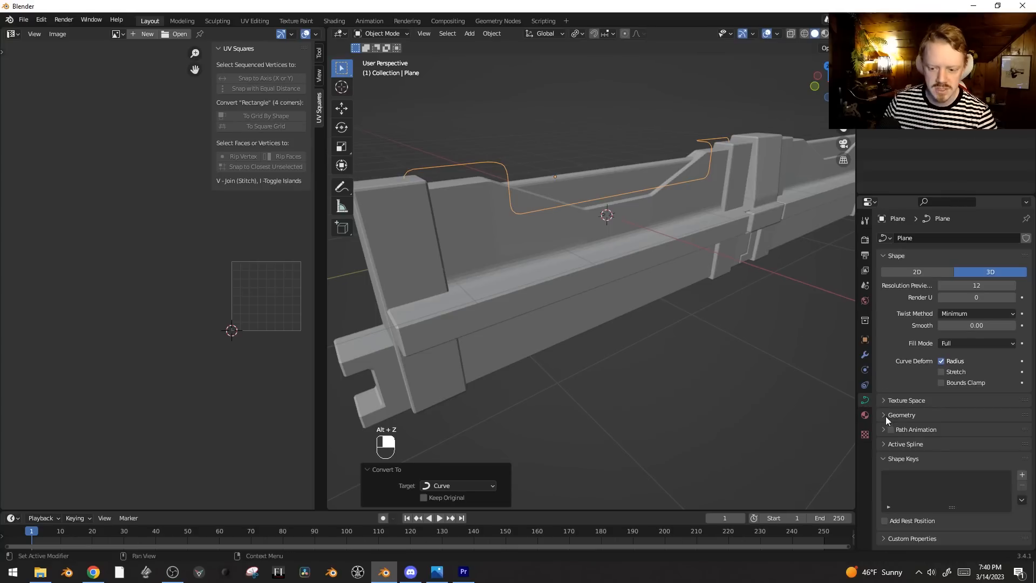
left_click(885, 416)
scroll(886, 416, "down", 5)
scroll(969, 388, "down", 1)
left_click_drag(970, 398, 998, 397, "shift")
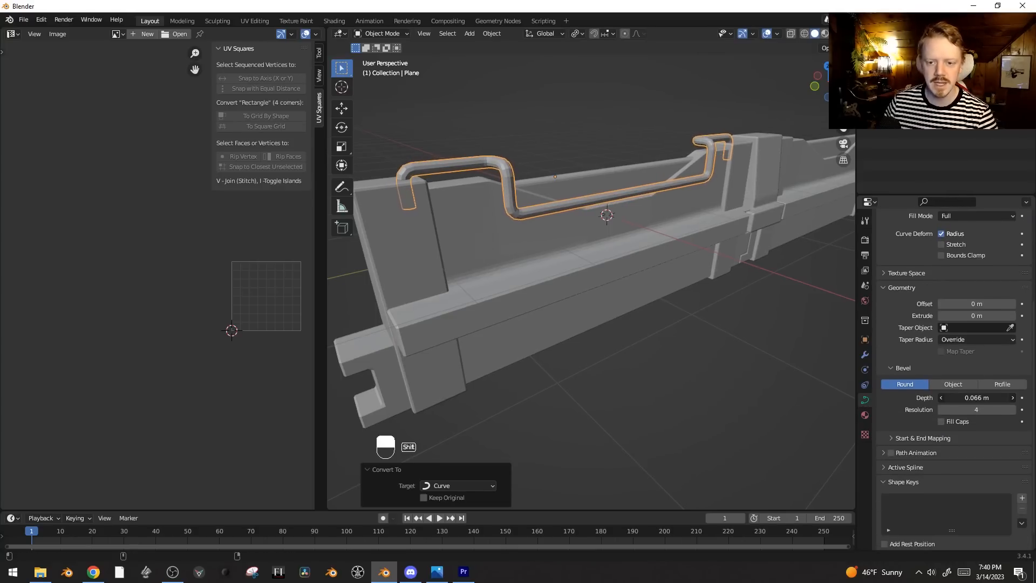
key("alt+a")
middle_click_drag(630, 111, 659, 192)
Step: Select the control points at the pipe's two lower bends and reposition the lower run relative to the barrier's face
key("Tab")
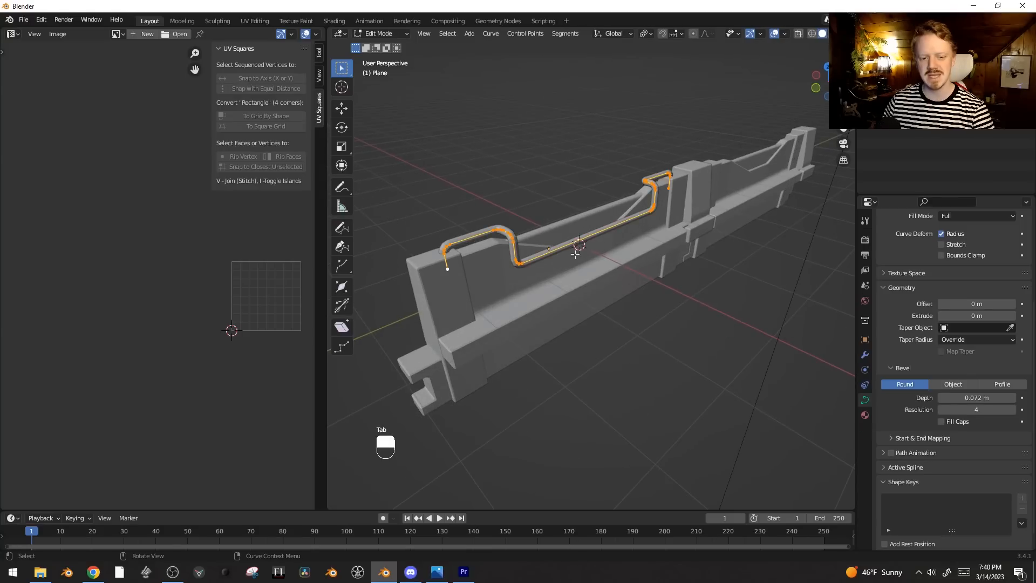
key("alt+a")
key("b")
left_click_drag(509, 257, 525, 268)
key("b")
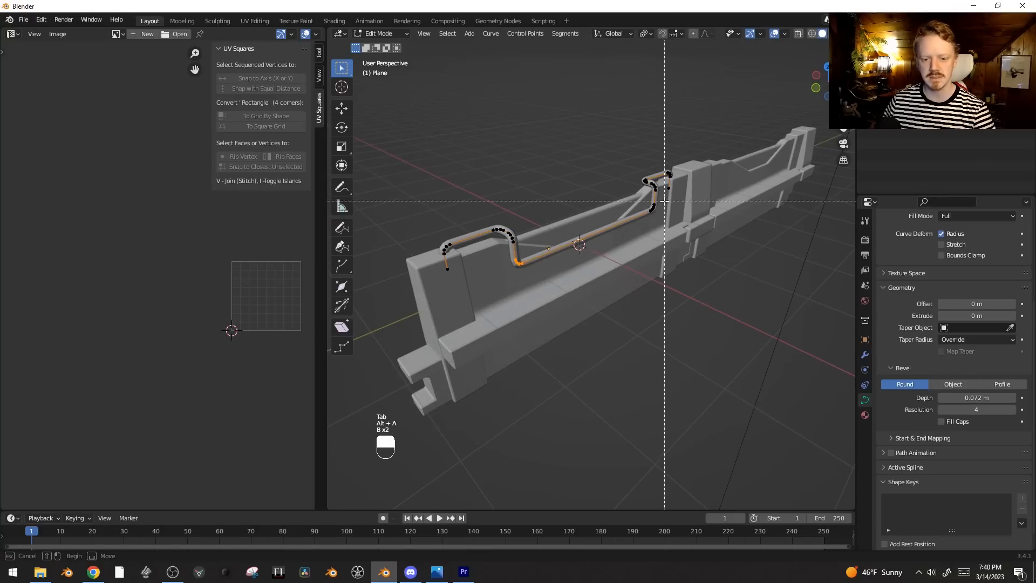
key("g")
middle_click(637, 232)
left_click(639, 242)
key("Tab")
middle_click_drag(639, 242, 551, 287)
key("Tab")
key("Tab")
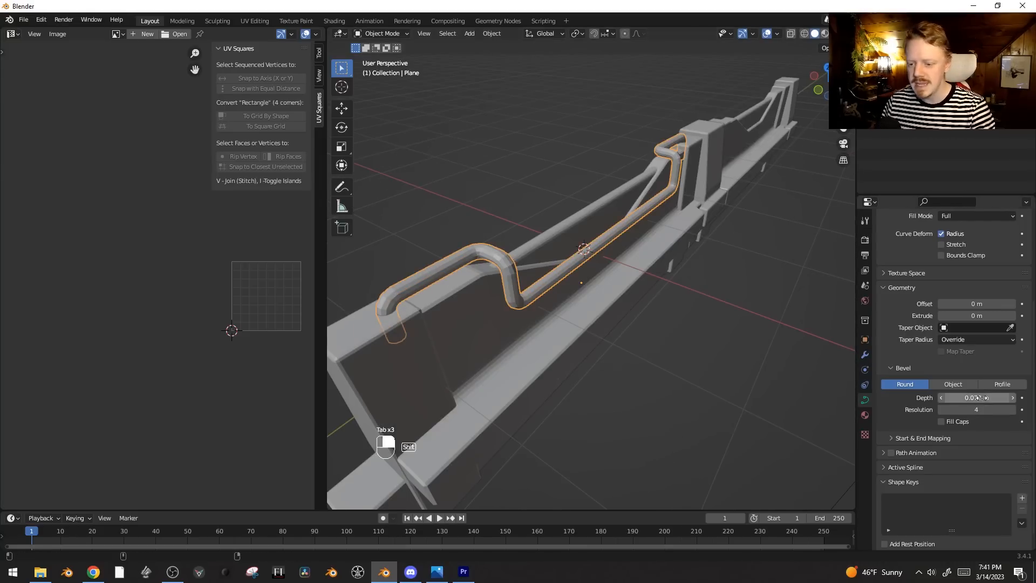
Step: Raise the control points of the pipe's upper sections slightly along Z, using X-ray in the side view
key("Tab")
key("KP_1")
key("KP_4")
key("KP_1")
key("KP_3")
scroll(579, 296, "up", 4)
key("alt+z")
left_click_drag(389, 155, 816, 201)
key("g")
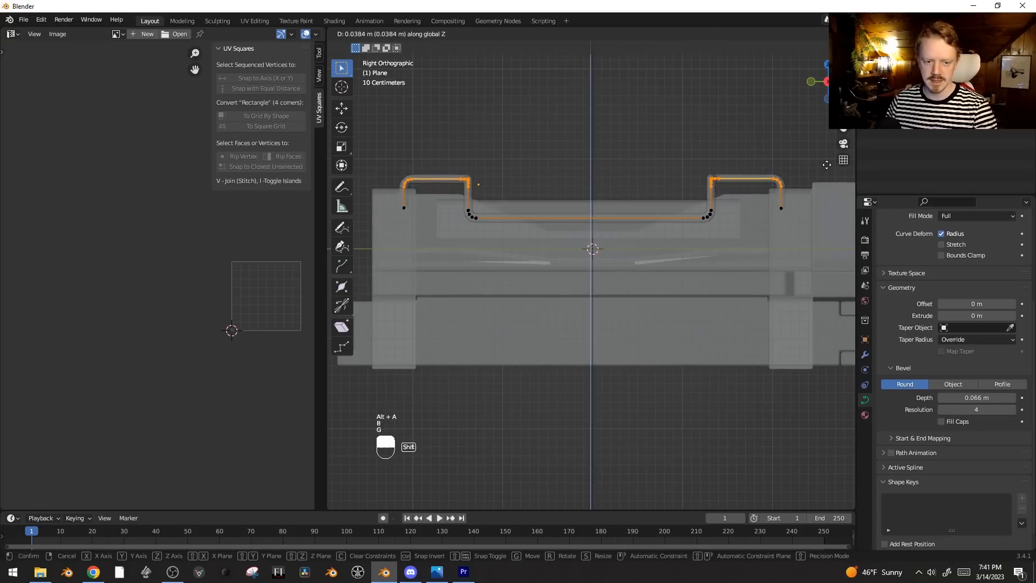
left_click(830, 146)
key("Tab")
middle_click_drag(725, 176, 630, 218)
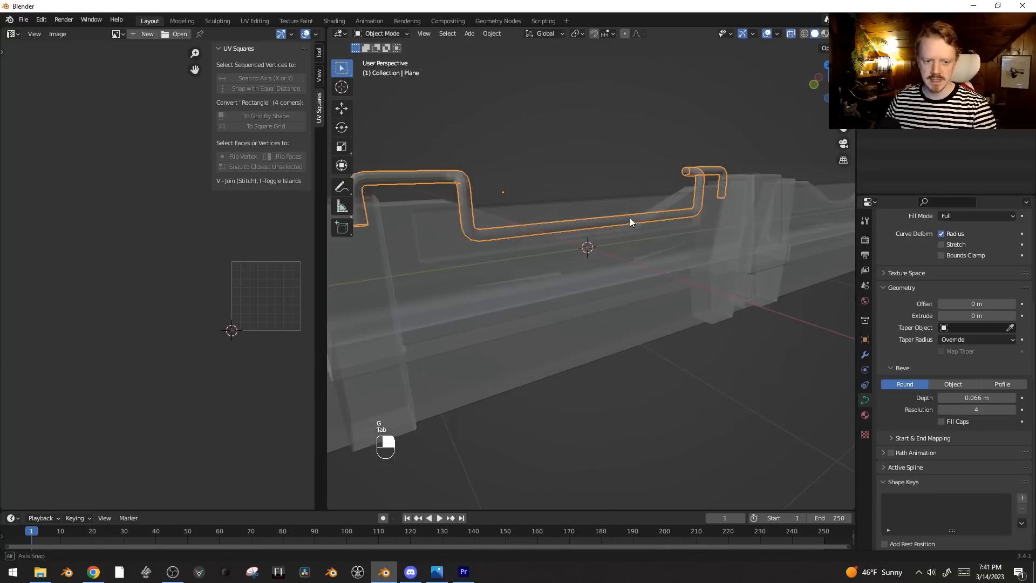
Step: Turn off X-ray, convert the pipe curve to a mesh and apply auto smooth shading at 30°
key("alt+z")
right_click(523, 209)
mouse_move(524, 209)
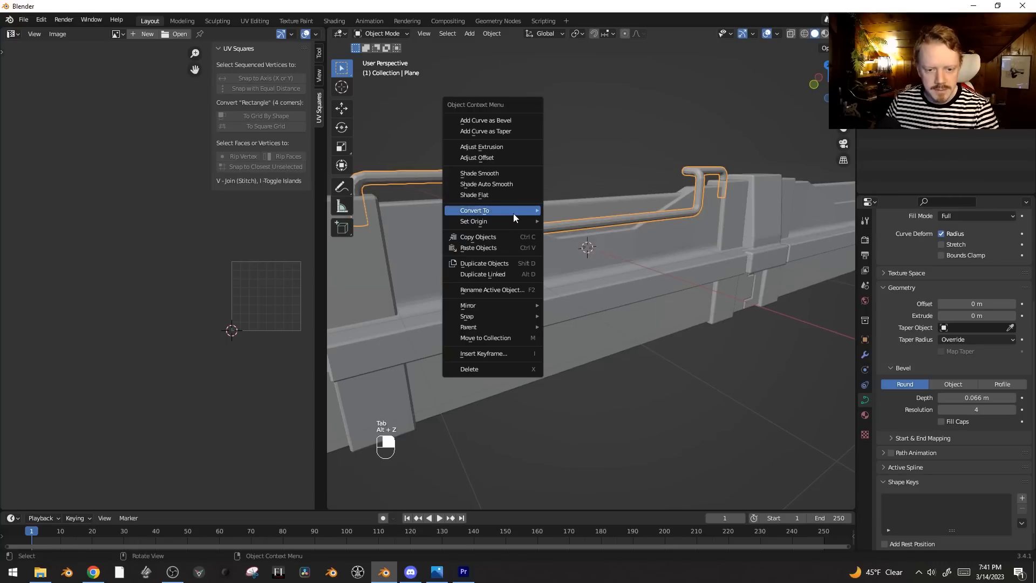
left_click(569, 221)
middle_click_drag(571, 219, 582, 204)
right_click(571, 208)
left_click(566, 186)
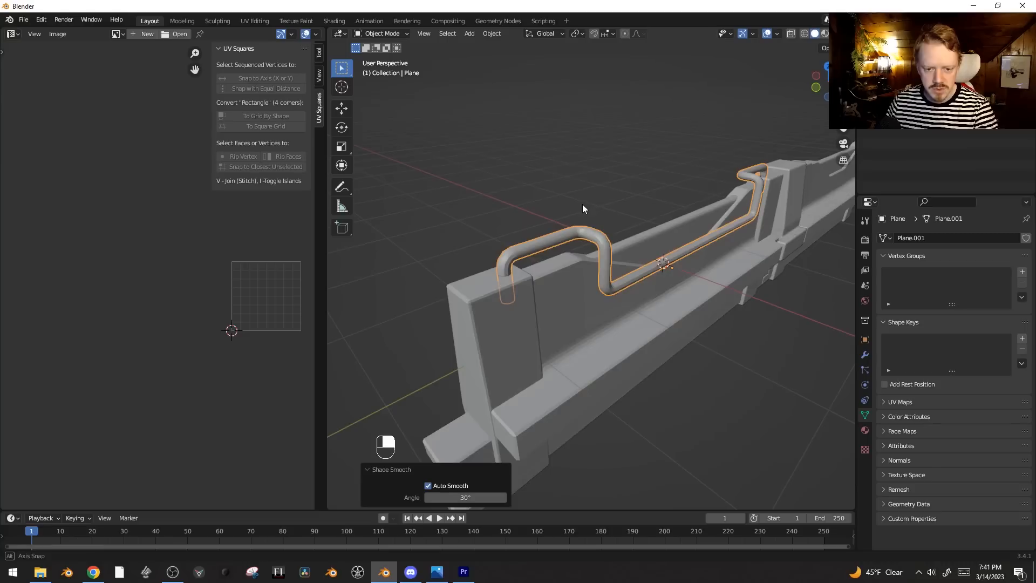
Step: Shade the pipe smooth and extrude a collar about 0.043 m along normals where its near end meets the barrier's top
right_click(603, 237)
left_click(604, 226)
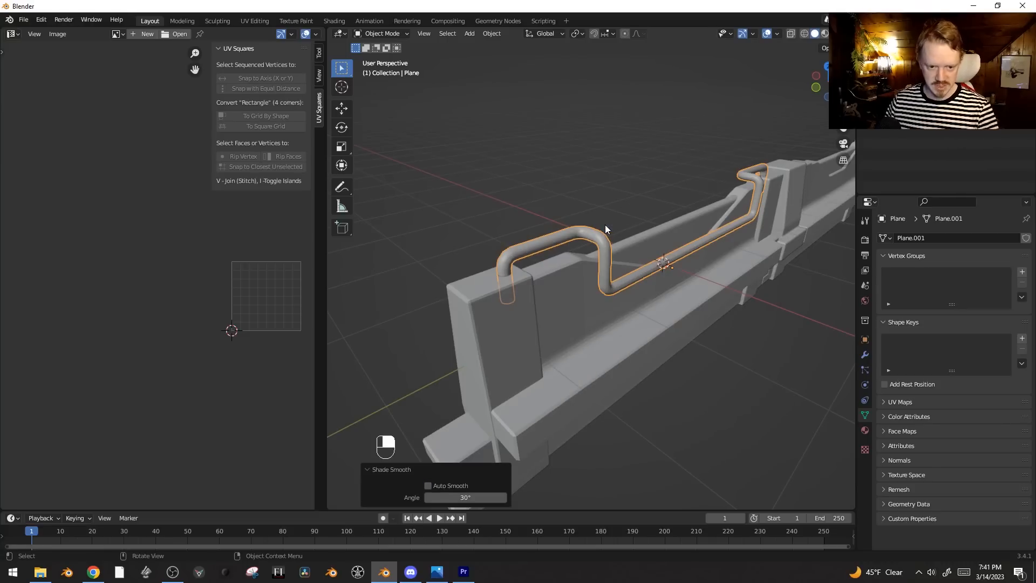
key("alt+a")
key("Tab")
scroll(540, 259, "up", 3)
key("3")
key("alt+e")
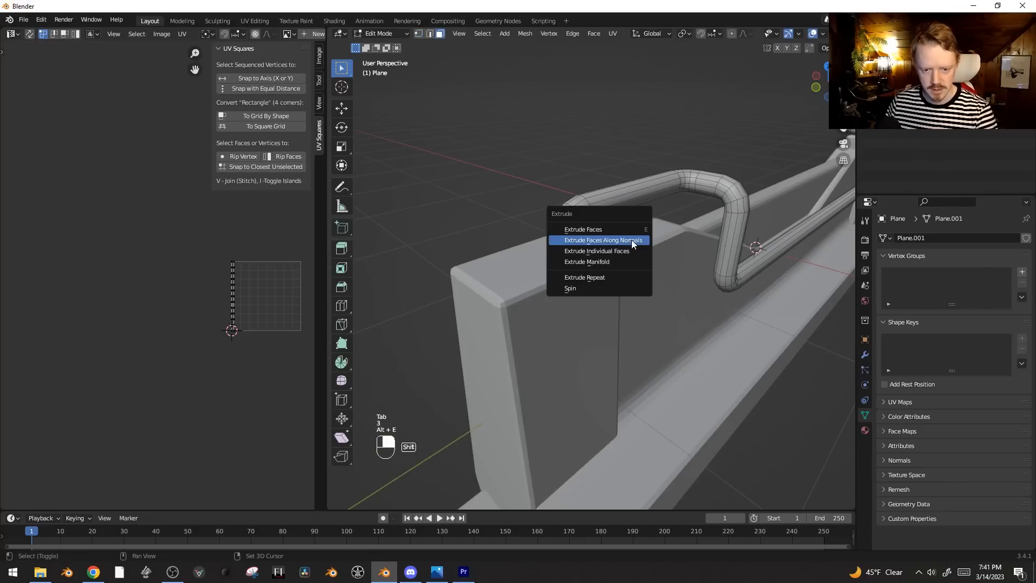
left_click(631, 240)
left_click(643, 236)
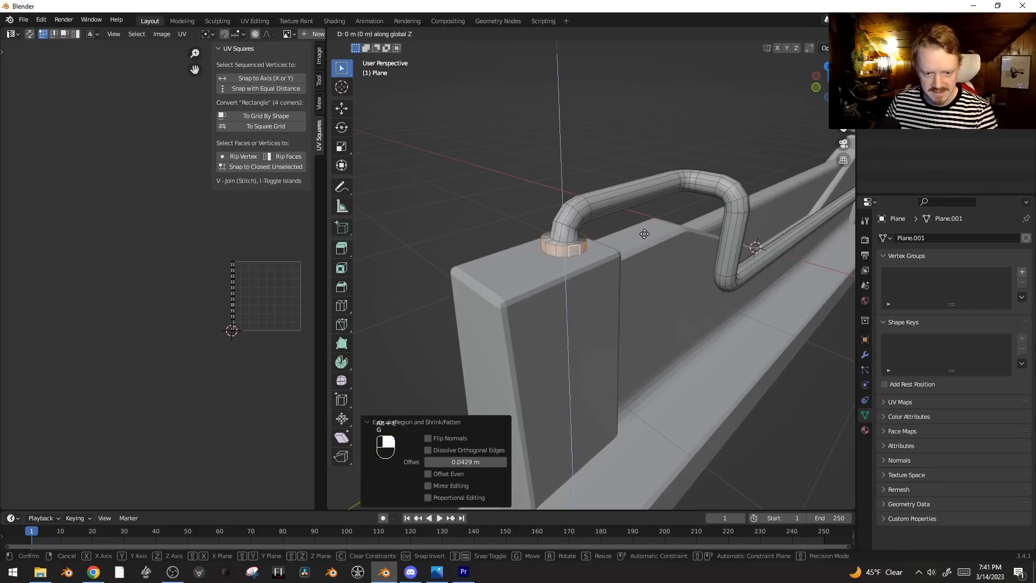
key("g")
key("z")
left_click(642, 238)
middle_click_drag(642, 238, 621, 240)
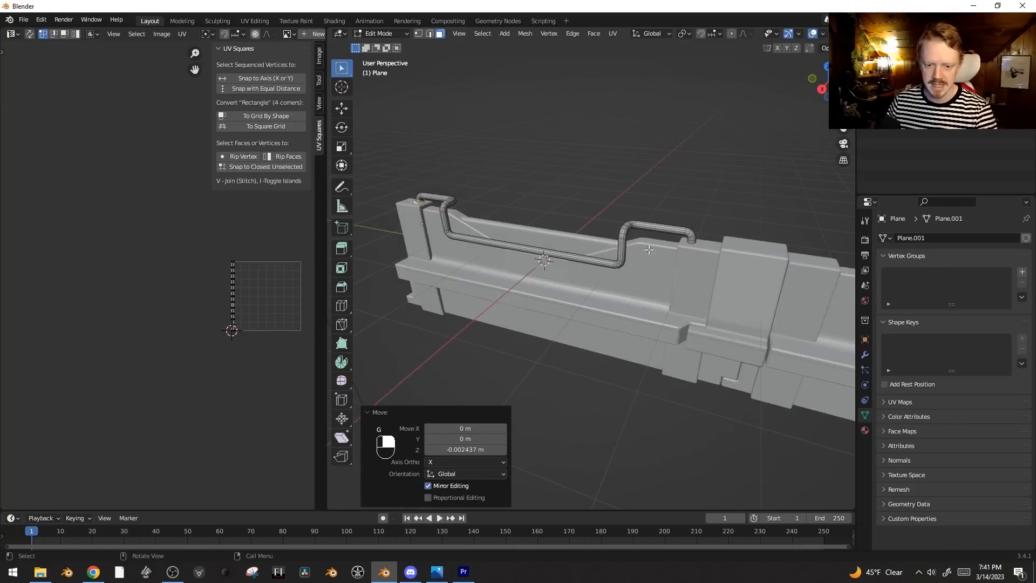
Step: Extrude the face ring at the pipe's far end along normals as a second collar and lower it about 0.012 m along Z
scroll(596, 244, "up", 6)
left_click(585, 172, "alt")
key("alt+e")
left_click(636, 186)
left_click(648, 179)
key("g")
key("z")
left_click(650, 185)
Step: Scale the far collar down slightly and raise it about 0.009 m along Z
key("s")
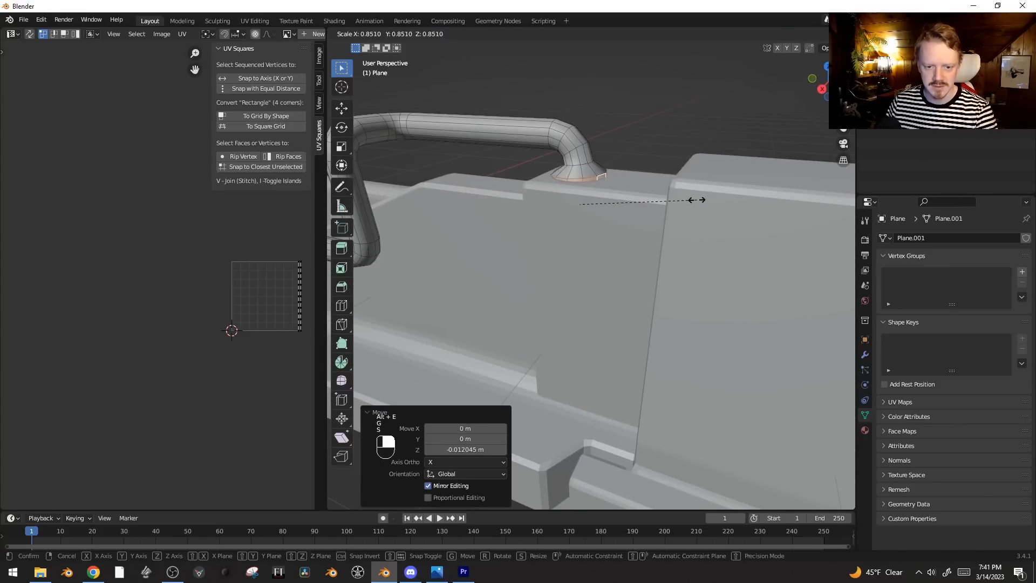
left_click(705, 199)
key("g")
key("z")
left_click(704, 195)
Step: Duplicate the face loop of the pipe's straight lower run, shrink it to a short ring and move it about 1.11 m along Y
middle_click_drag(674, 202, 833, 193, "shift")
scroll(702, 211, "down", 2)
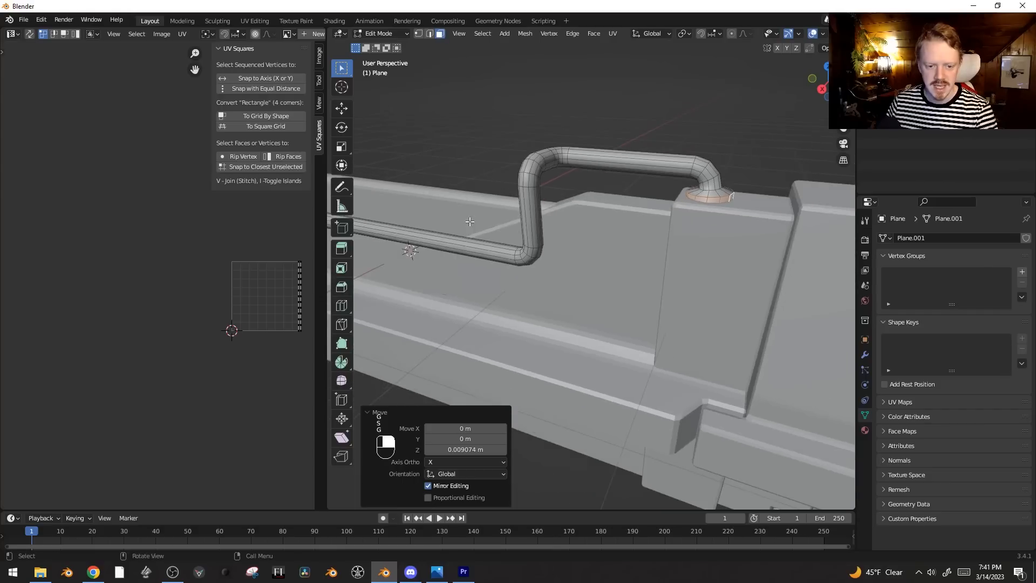
middle_click_drag(551, 214, 753, 221, "shift")
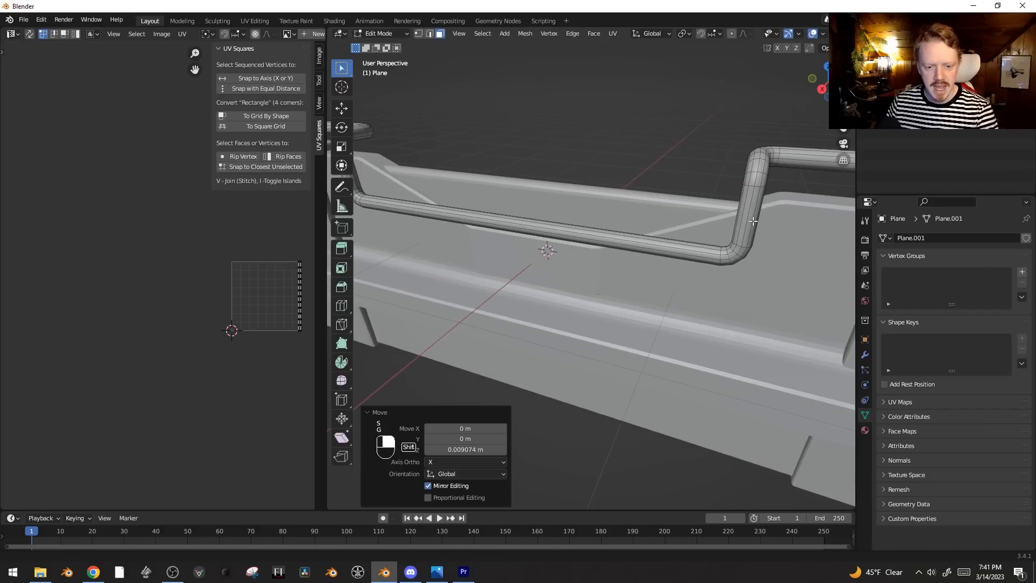
left_click(532, 222, "alt")
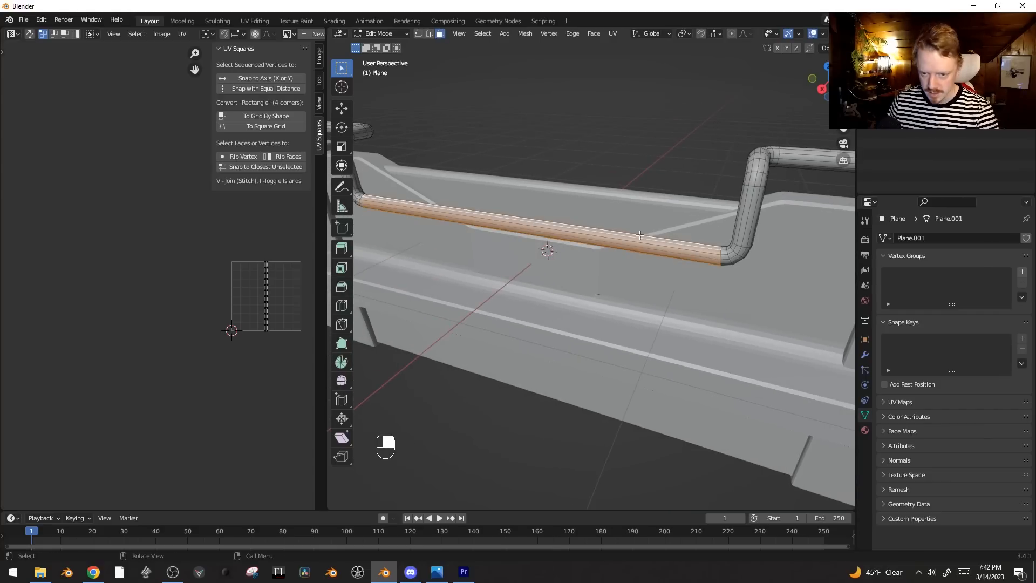
key("shift+d")
right_click(741, 199)
key("s")
middle_click_drag(737, 205, 574, 241)
left_click(516, 229)
key("g")
left_click(692, 261)
Step: Extrude the short ring's faces outward along normals to form a clamp around the pipe
scroll(686, 262, "up", 2)
key("alt+e")
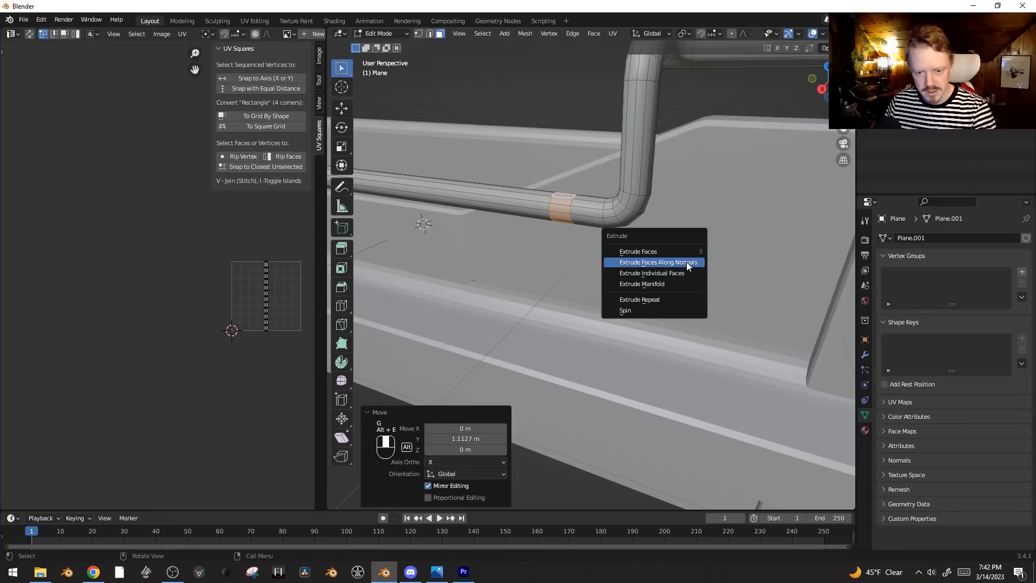
left_click(688, 261)
left_click(693, 257)
Step: Select the clamp faces that face the barrier and extrude them about 0.054 m along X toward it
middle_click_drag(693, 256, 578, 261)
middle_click_drag(647, 232, 458, 157, "shift")
scroll(513, 148, "up", 1)
left_click(629, 145)
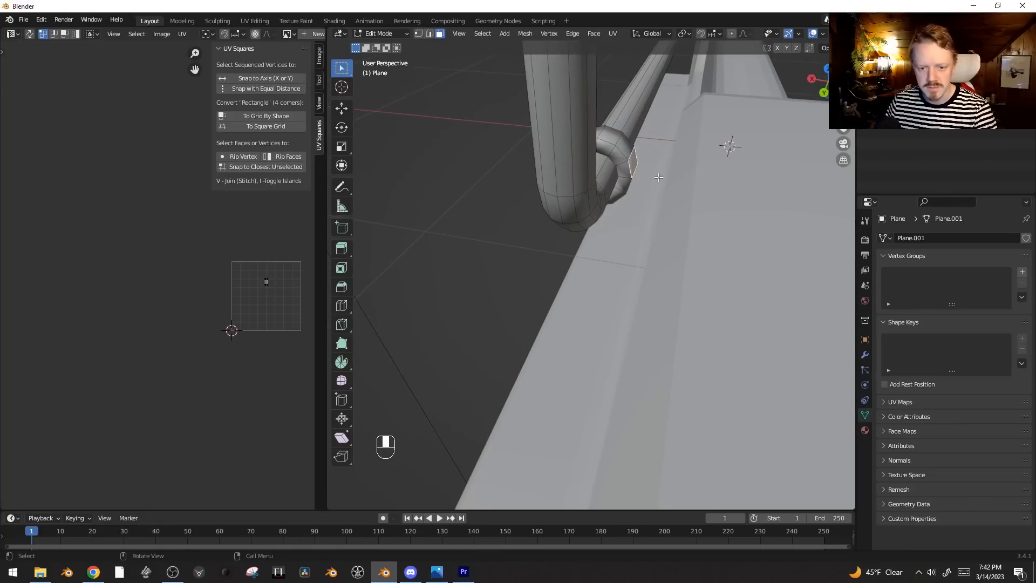
middle_click_drag(658, 177, 671, 130)
key("KP_Decimal")
scroll(692, 273, "down", 2)
middle_click_drag(692, 273, 594, 164, "shift")
left_click(528, 167, "shift")
left_click(549, 172, "shift")
key("ctrl+z")
key("ctrl+z")
left_click(549, 173, "shift")
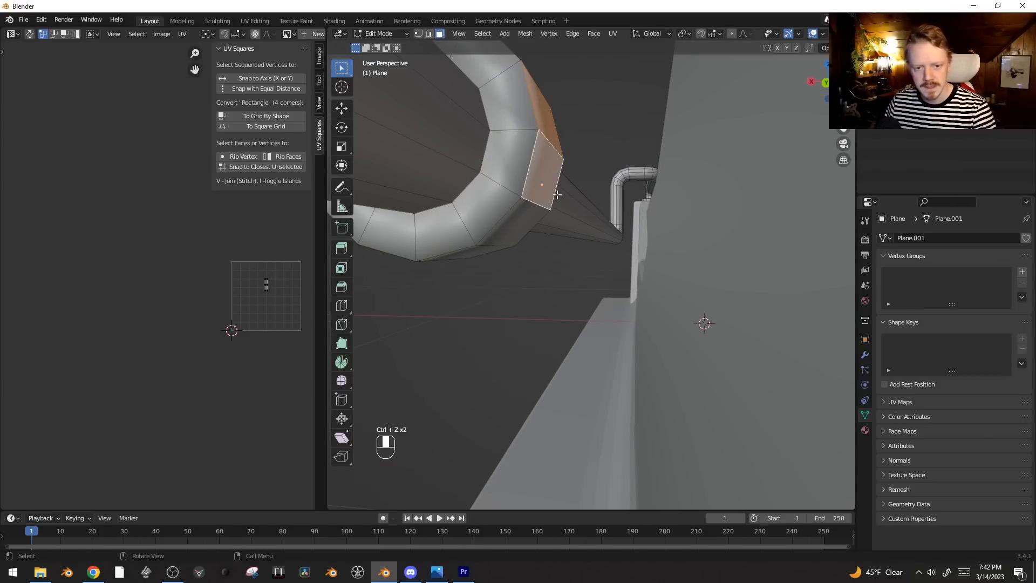
key("e")
key("x")
left_click(664, 186)
Step: Flatten the extruded clamp faces by scaling them to 0 along X
middle_click_drag(664, 186, 749, 241)
key("s")
key("x")
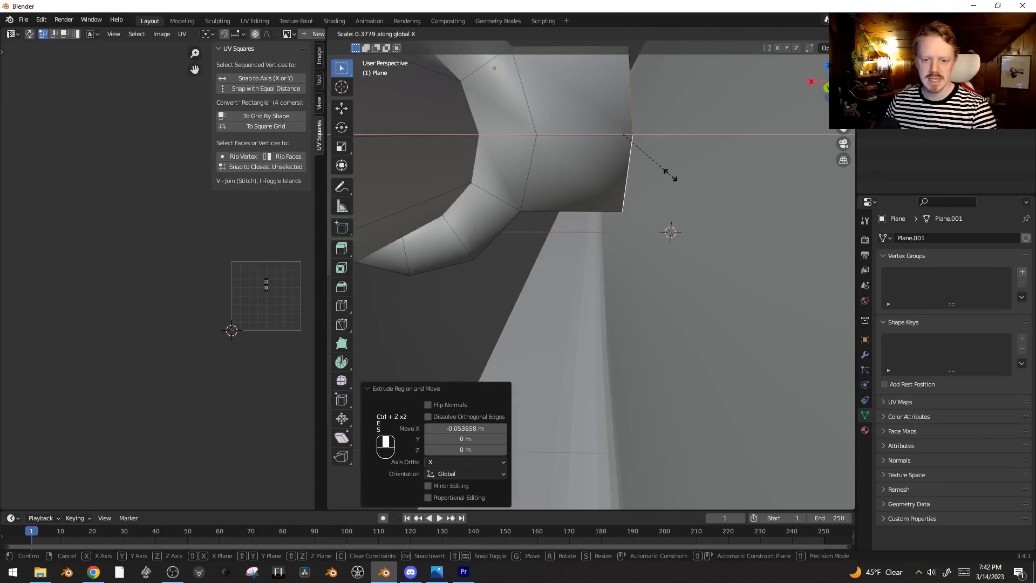
key("0")
left_click(671, 175)
Step: Extrude the flattened faces in place, scale them up into a wider flange and extrude the flange to give it thickness
middle_click_drag(670, 176, 670, 203)
key("e")
right_click(670, 204)
key("s")
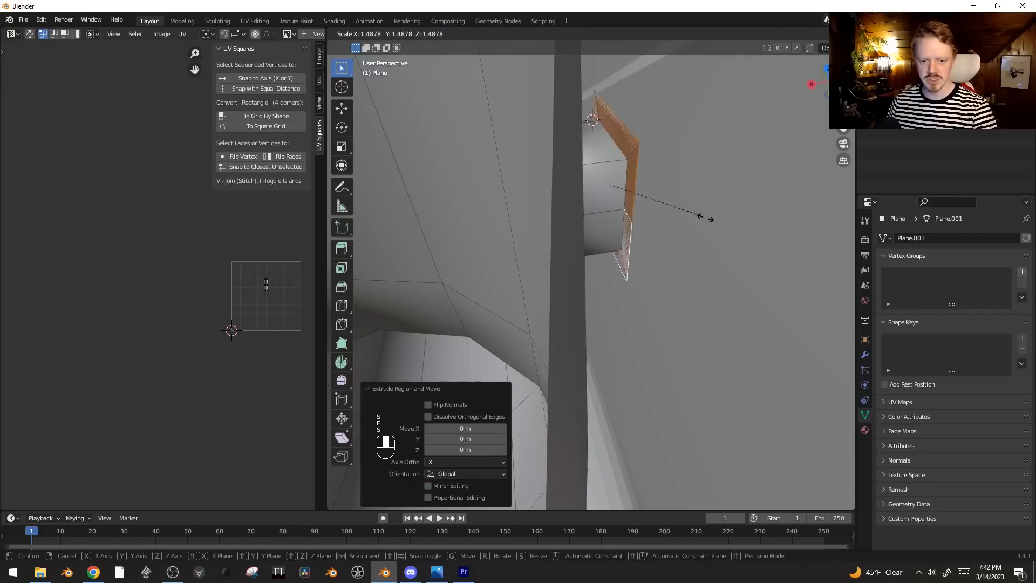
left_click(724, 229)
key("e")
left_click(802, 217)
scroll(801, 217, "down", 5)
middle_click_drag(801, 217, 677, 208)
Step: Select the whole clamp as linked geometry and move it about 0.08 m along Y
key("ctrl+l")
key("g")
key("x")
key("y")
left_click(684, 220)
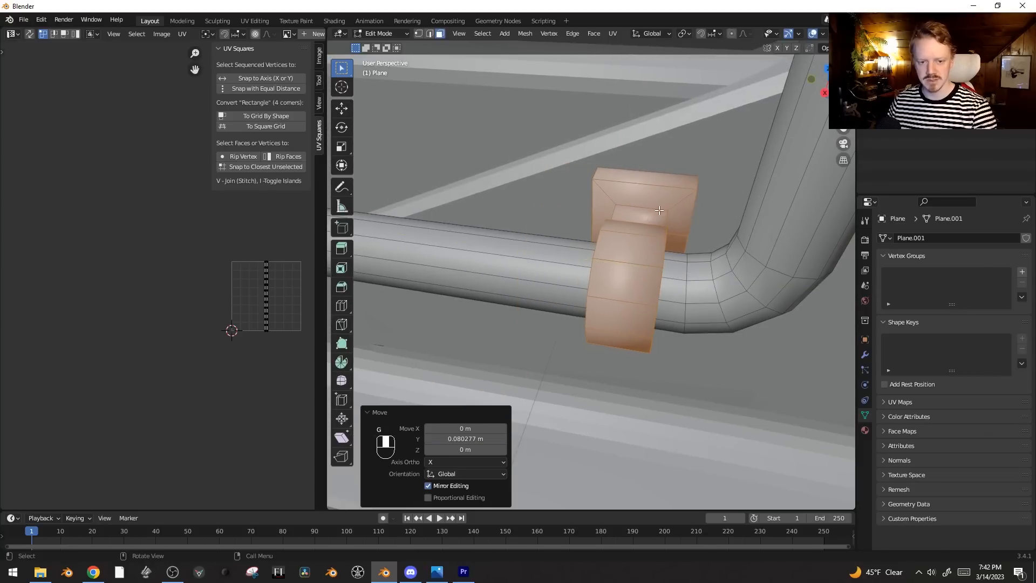
Step: Try to duplicate the clamp along Y to the other end of the lower pipe run
scroll(610, 209, "down", 5)
scroll(557, 242, "down", 3)
middle_click_drag(505, 264, 738, 193)
key("shift+d")
key("y")
left_click(488, 237)
scroll(745, 269, "down", 4)
key("ctrl+z")
key("ctrl+z")
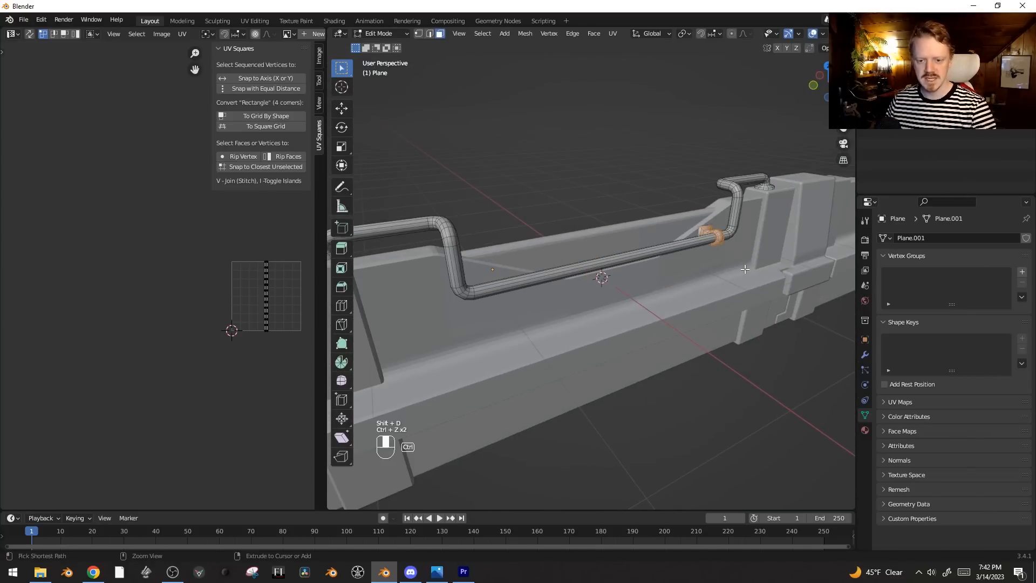
Step: Scale the clamp along Y and shift it along Y to sit near the pipe's lower bend
middle_click_drag(750, 270, 621, 272, "shift")
scroll(625, 272, "up", 4)
key("s")
key("y")
left_click(619, 170)
key("g")
key("y")
left_click(636, 170)
Step: Shrink the clamp's ring faces slightly inward along their normals to fit closer around the pipe
scroll(618, 179, "up", 3)
key("3")
left_click(555, 124, "shift")
middle_click_drag(556, 125, 603, 147)
key("alt+s")
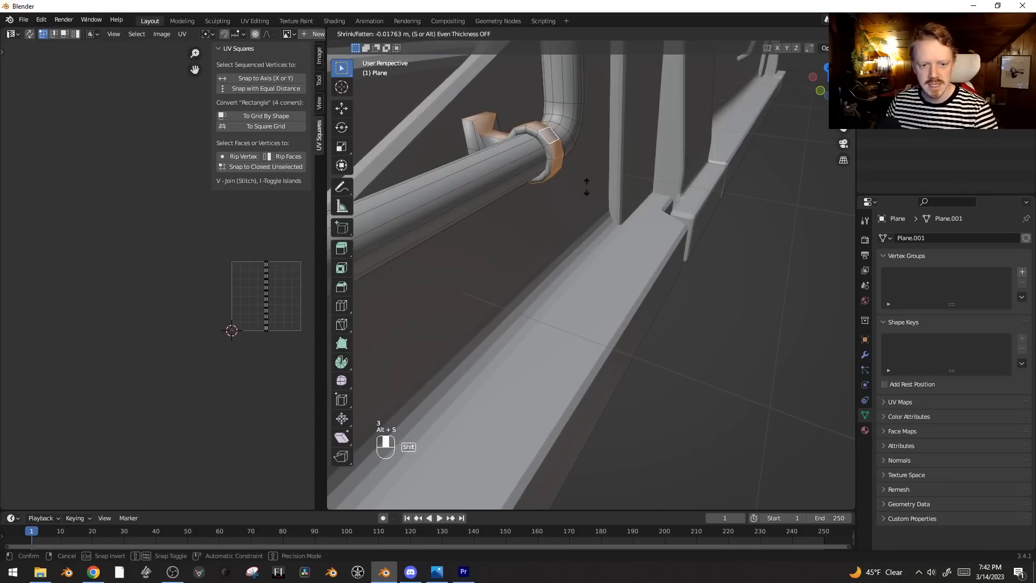
left_click(584, 189)
Step: Duplicate the whole linked clamp about 2.33 m along negative Y to the other end of the lower pipe run
scroll(583, 193, "down", 3)
key("ctrl+l")
scroll(583, 192, "down", 3)
middle_click_drag(583, 192, 659, 156)
key("shift+d")
key("y")
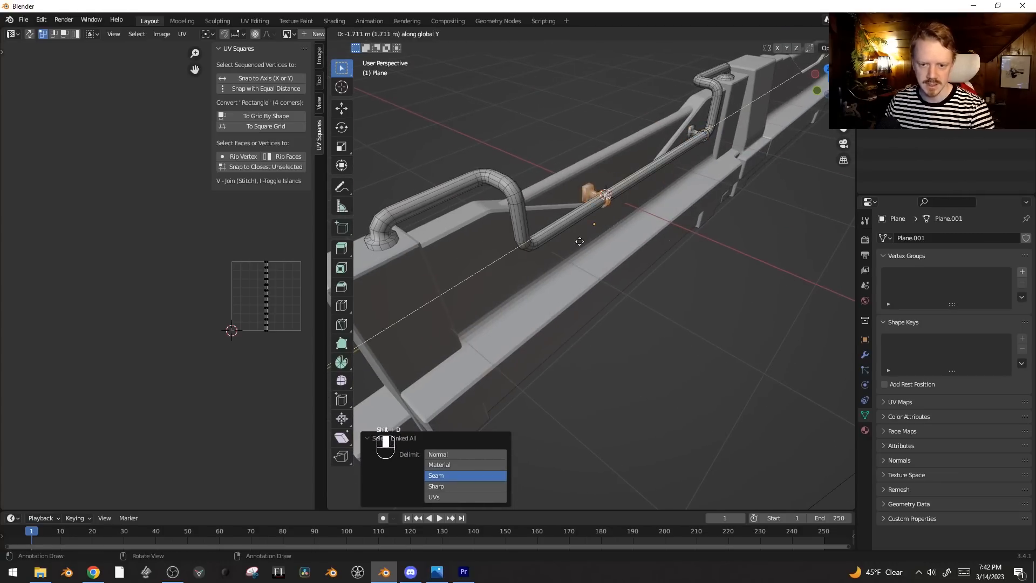
left_click(523, 267)
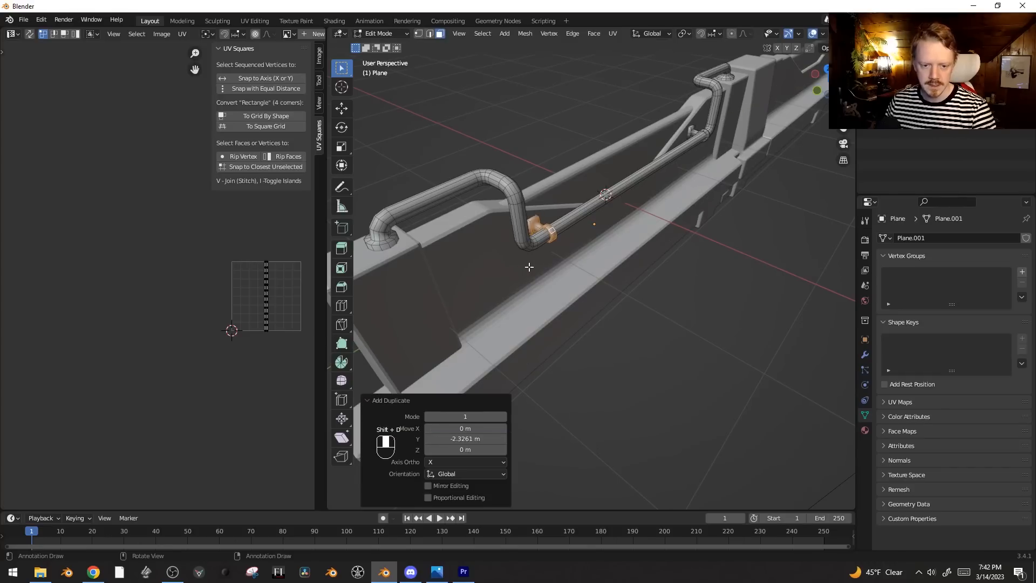
Step: Return to object mode, apply auto smooth shading to the pipe and set its auto smooth angle to 31°
key("Tab")
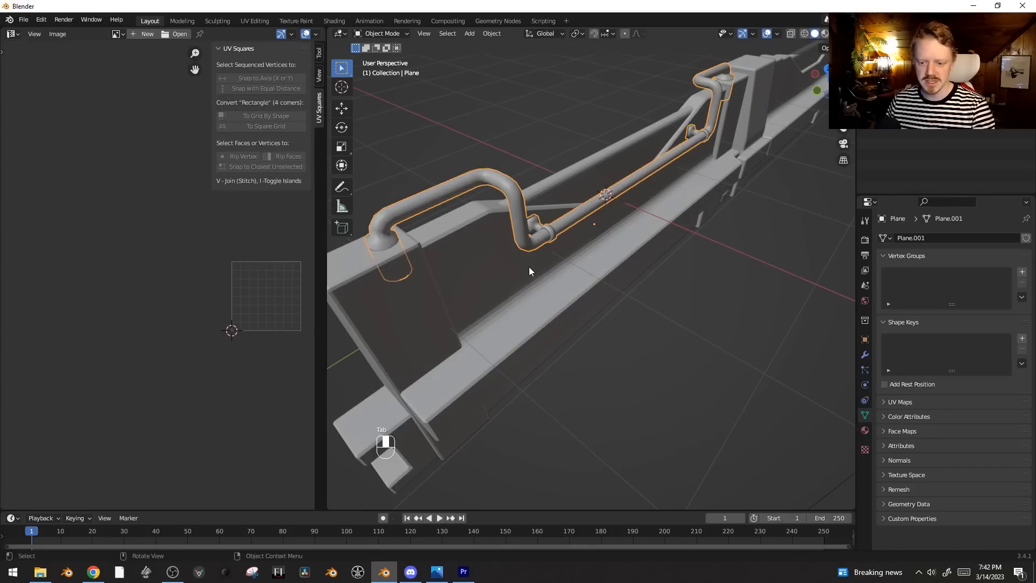
right_click(520, 221)
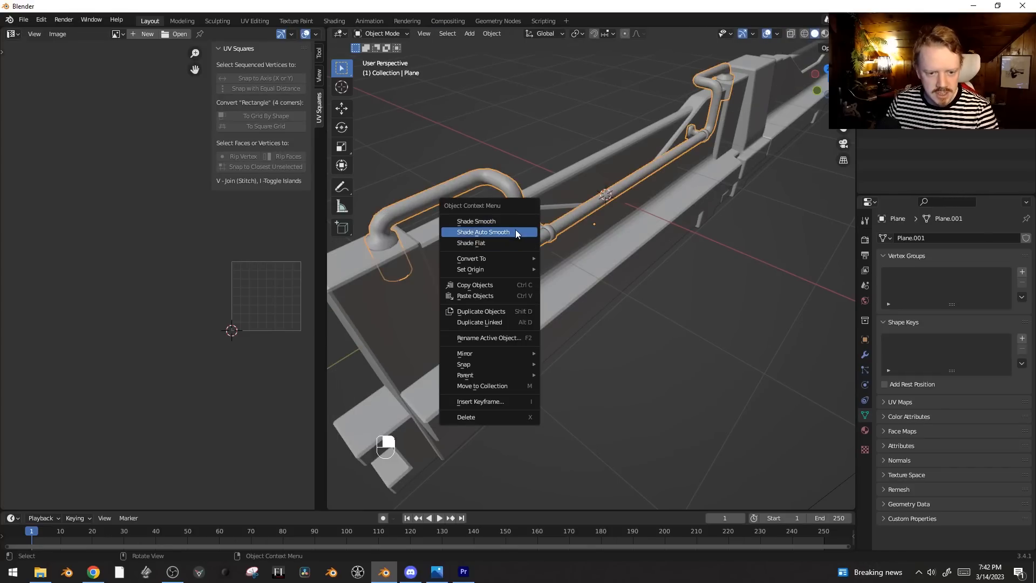
left_click(516, 233)
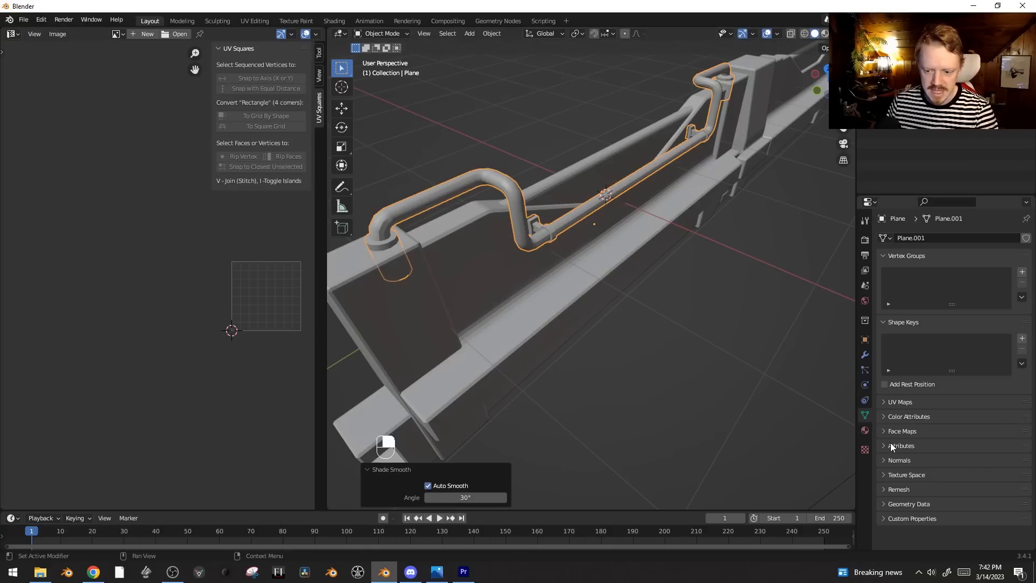
left_click(896, 460)
left_click_drag(982, 476, 991, 476, "shift")
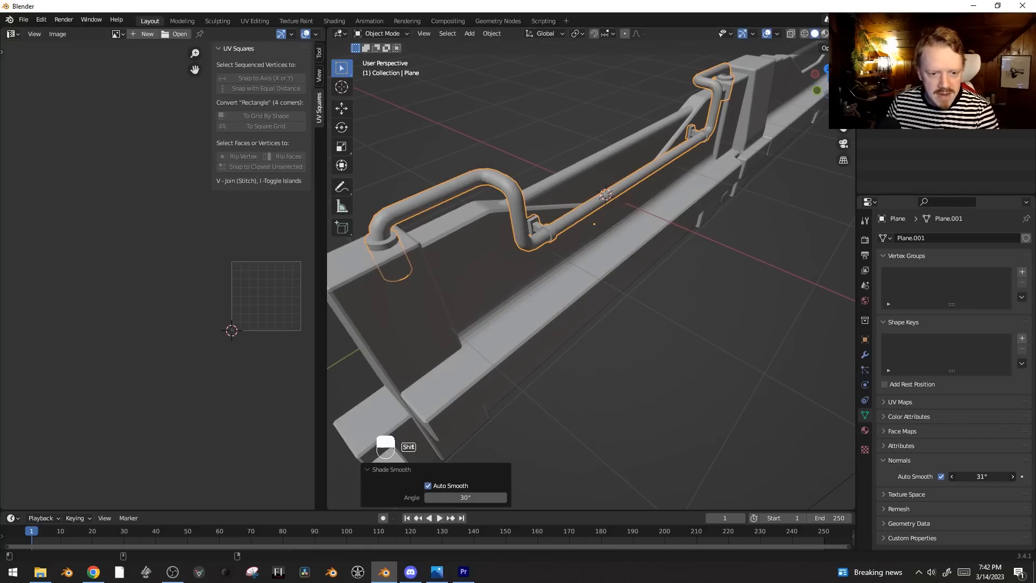
Step: Join the pipe rail and its clamps with the barrier into one object, with the barrier as the active object
key("alt+a")
scroll(750, 266, "down", 5)
middle_click_drag(750, 266, 645, 221)
left_click(645, 231, "shift")
left_click(631, 244, "shift")
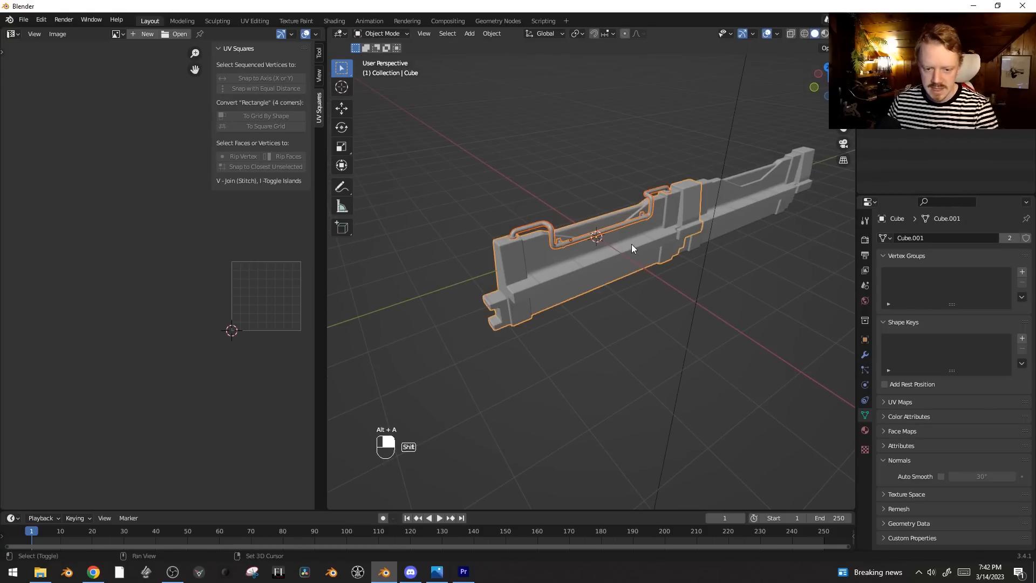
key("ctrl+j")
key("alt+a")
middle_click_drag(631, 244, 599, 237)
Step: Select the linked faces of the barrier's upper recessed panel and assign them a new material named Diagonals
left_click(479, 263)
scroll(601, 235, "up", 5)
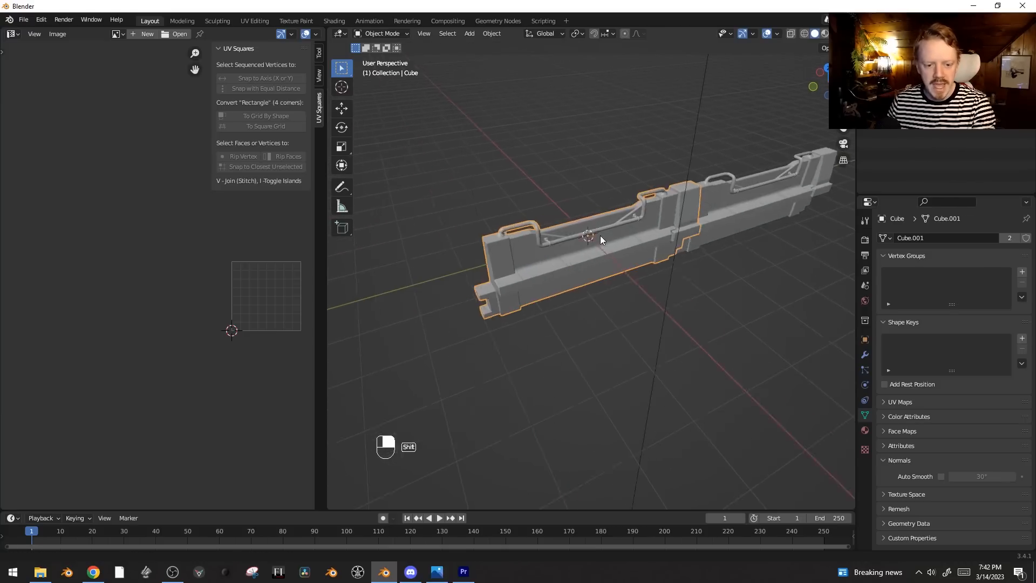
key("Tab")
key("ctrl+l")
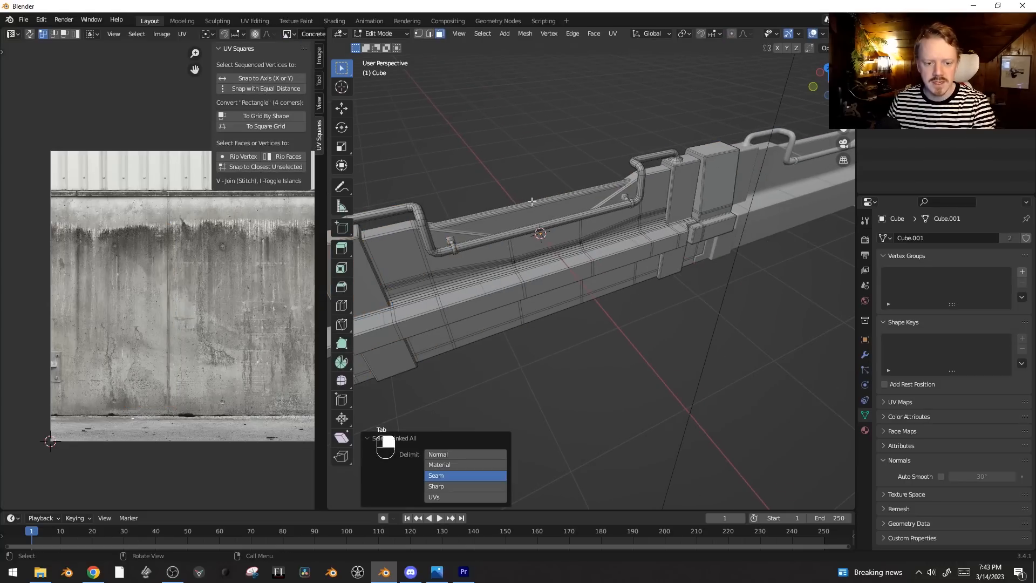
left_click(531, 213)
key("ctrl+l")
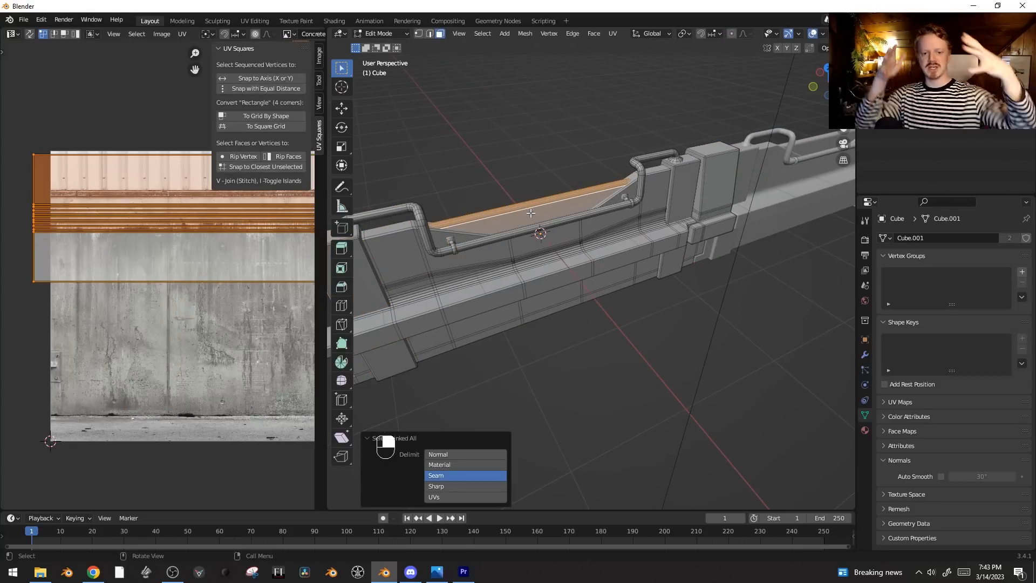
left_click(865, 430)
left_click(1026, 238)
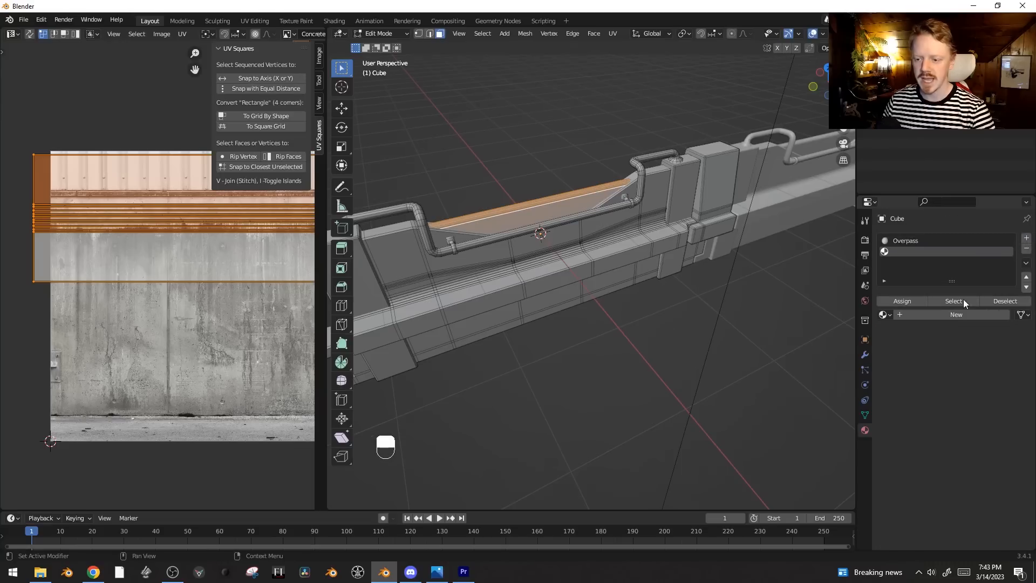
left_click(954, 314)
double_click(929, 315)
type("Diagonals")
key("Return")
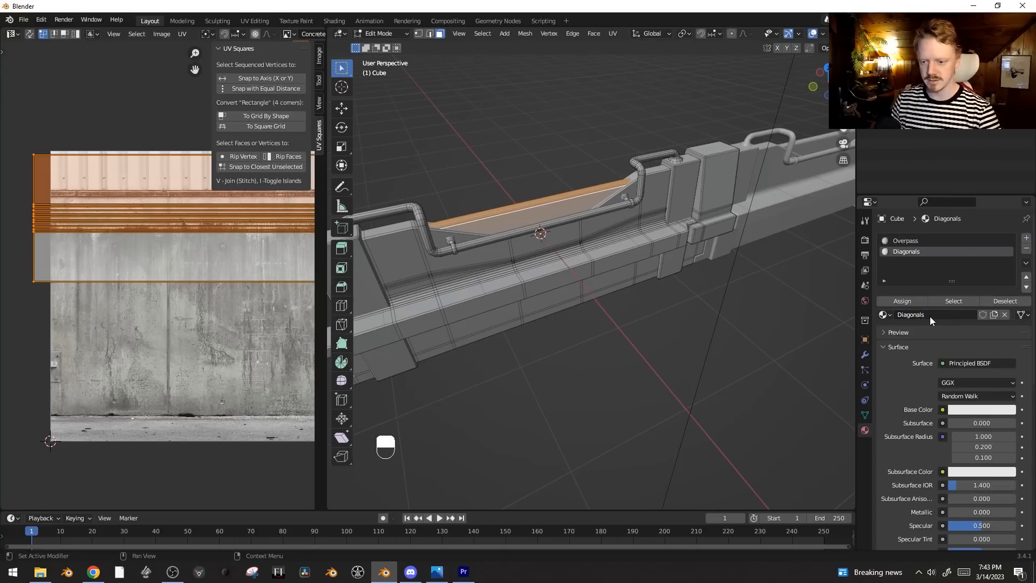
left_click(902, 303)
Step: Give the Diagonals material an image texture base color using Stripes0034_S.jpg
scroll(198, 287, "up", 2)
middle_click_drag(198, 287, 86, 308, "shift")
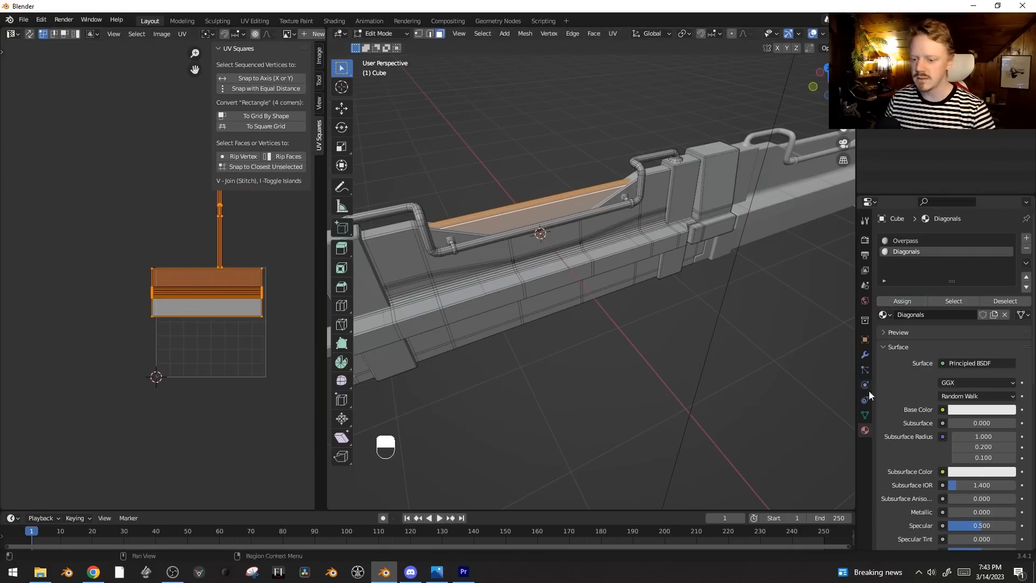
left_click(943, 409)
left_click(725, 325)
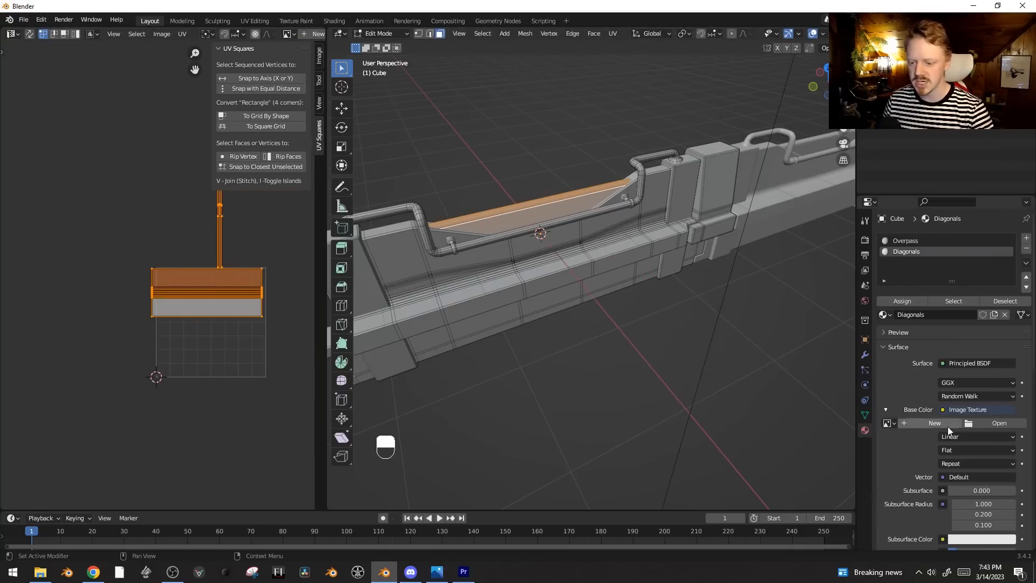
left_click(1000, 423)
left_click(771, 361)
left_click(808, 505)
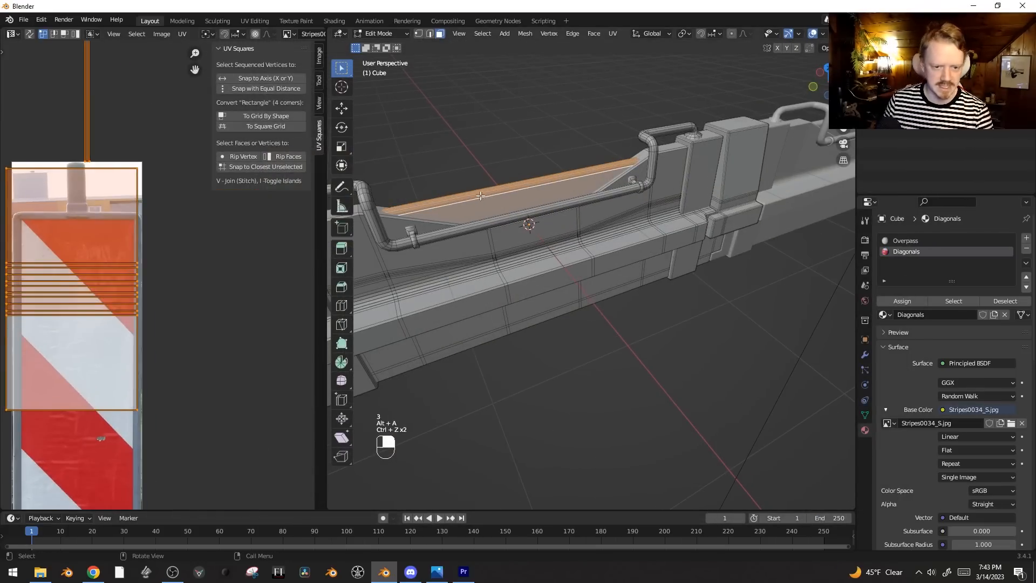
Step: Select the recessed panel's faces and unwrap them
left_click(485, 201)
middle_click_drag(487, 201, 625, 214)
left_click(647, 201, "ctrl")
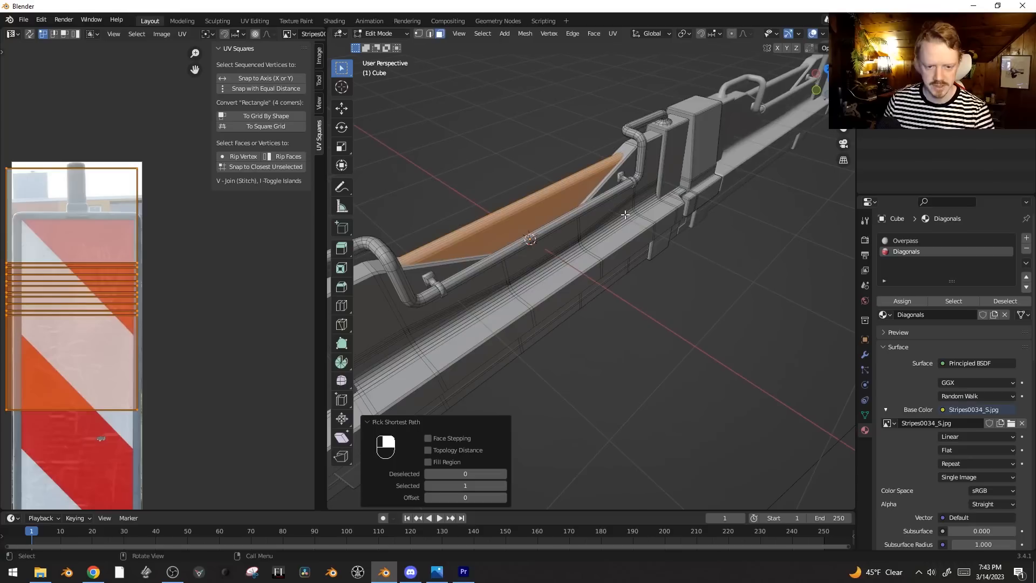
key("u")
left_click(625, 215)
scroll(215, 295, "down", 4)
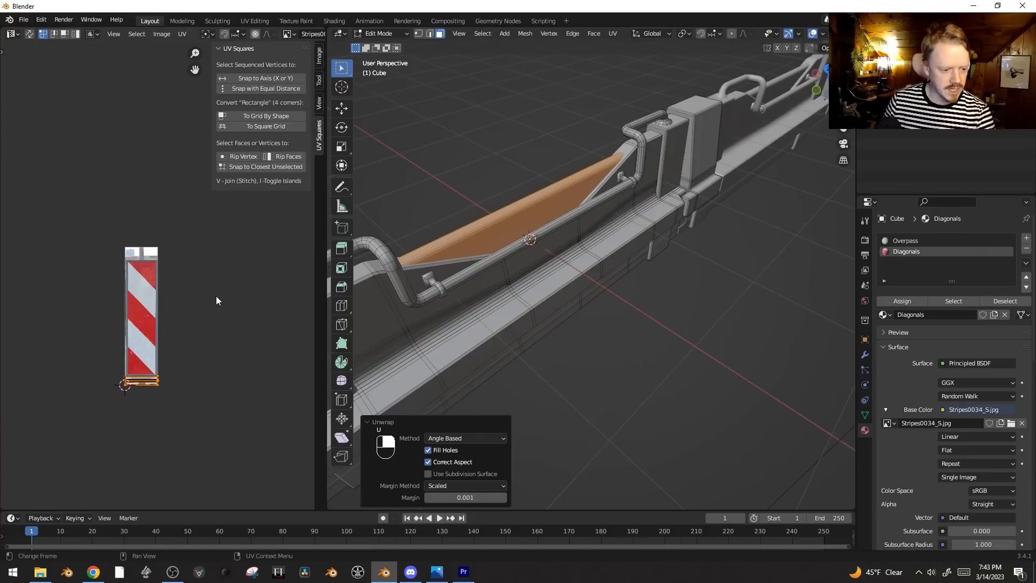
Step: Move the recessed panel's UV island onto the striped image, rotate it upright and enlarge it over the stripes
scroll(158, 390, "up", 2)
key("g")
left_click(198, 307)
middle_click_drag(199, 307, 235, 253)
key("r")
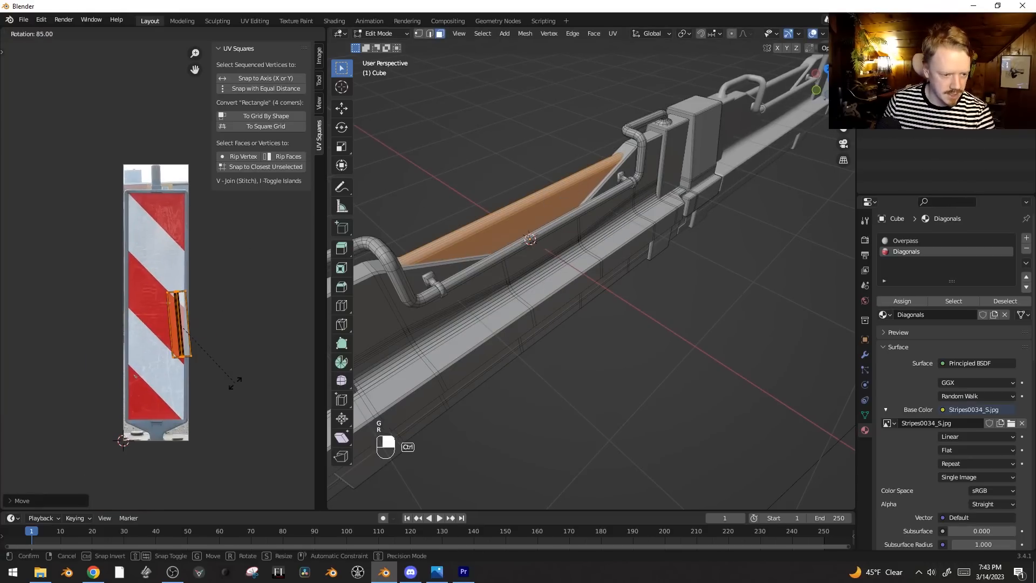
left_click(230, 386, "ctrl")
key("s")
left_click(131, 243)
key("g")
left_click(254, 285)
Step: Scale the panel's UV island along X and reposition it within the striped board's width
key("s")
key("x")
left_click(239, 286)
key("g")
left_click(224, 266)
Step: Preview the barrier in rendered shading, then stretch the panel's UV island along Y and reposition it over the stripes
key("Tab")
key("z")
left_click(547, 154)
key("Tab")
key("s")
key("y")
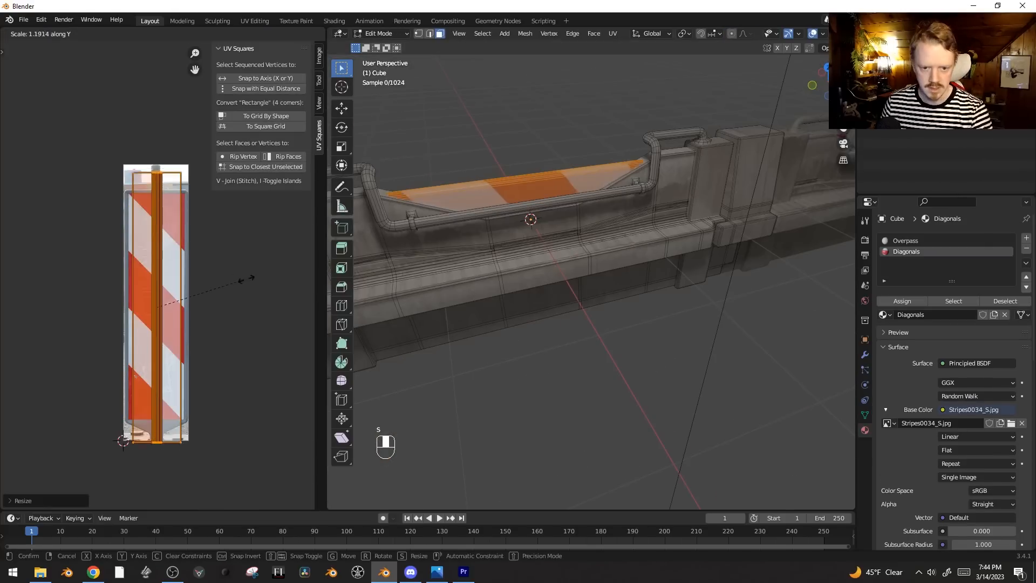
left_click(276, 280)
key("g")
middle_click_drag(276, 280, 277, 276)
left_click(278, 274)
Step: Leave edit mode and hide the viewport overlays to view the textured barrier unobstructed
key("Tab")
middle_click_drag(540, 237, 695, 266)
scroll(600, 235, "down", 3)
key("shift+alt+z")
scroll(612, 244, "down", 3)
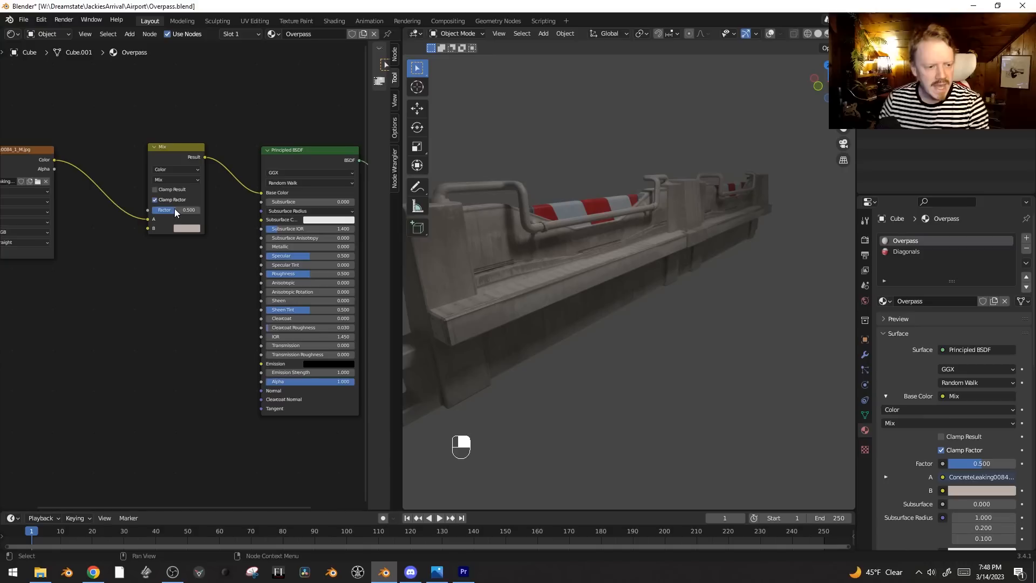
Step: Set the Mix node's factor in the Overpass material to 0.4
mouse_move(153, 210)
left_mouse_down()
mouse_move(200, 210)
mouse_move(157, 210)
mouse_move(174, 209)
left_mouse_up()
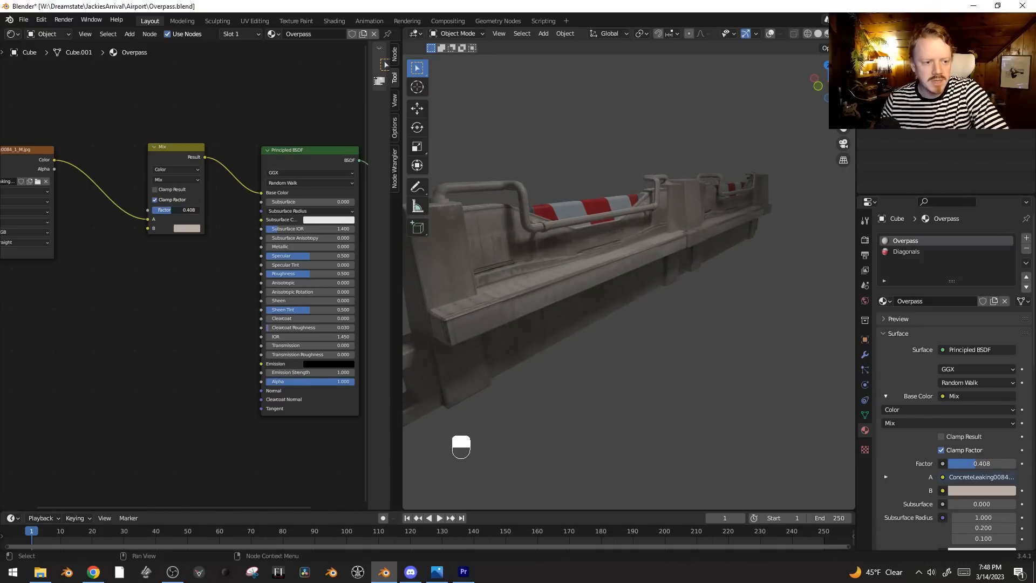
Step: Try copying the Overpass Mix node between the stripes image and the Base Color in the Diagonals material, and undo it
left_click(176, 152)
key("ctrl+c")
left_click(906, 250)
key("ctrl+v")
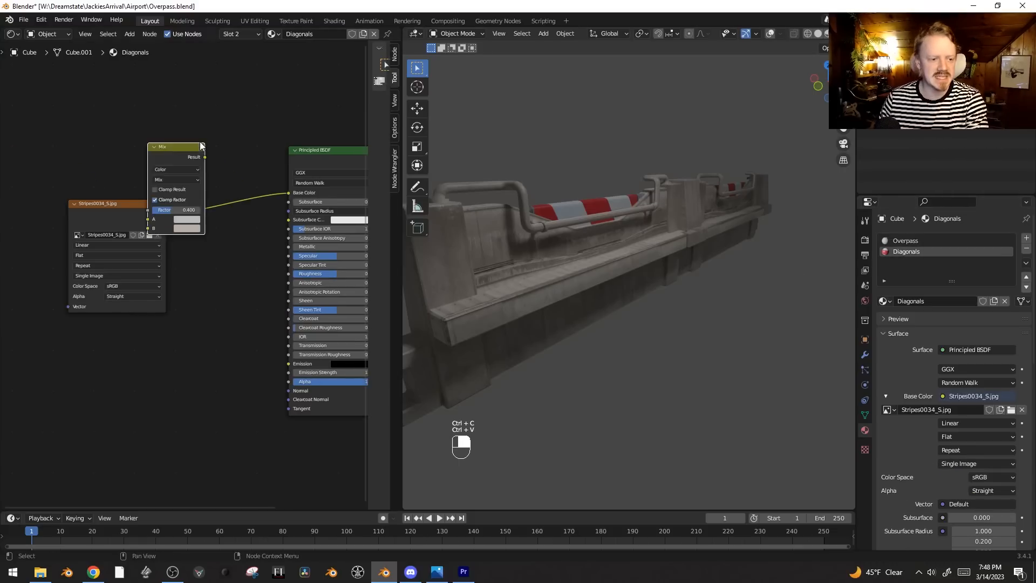
key("g")
left_click(251, 158)
middle_click_drag(647, 223, 568, 215)
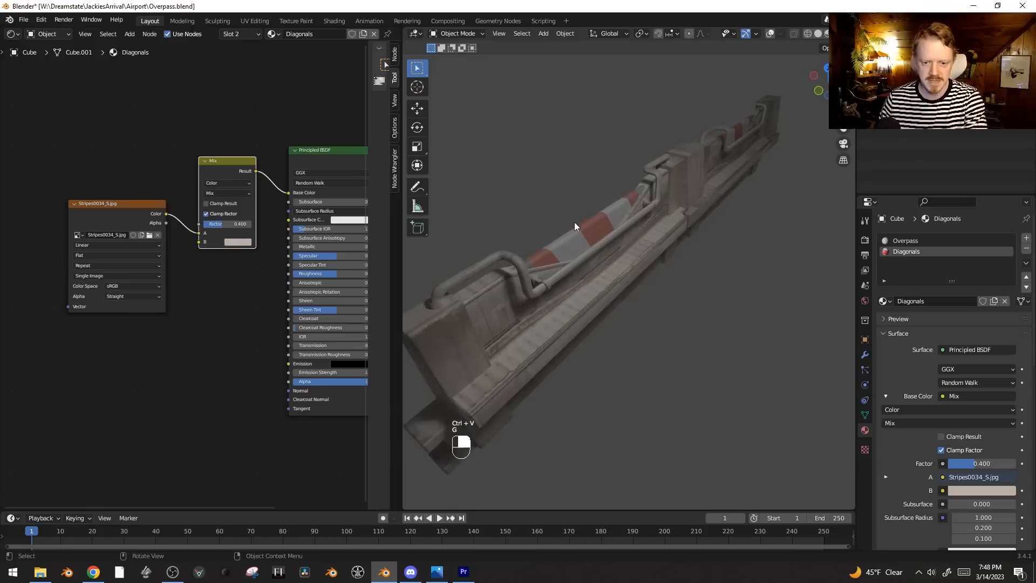
key("ctrl+z")
key("ctrl+z")
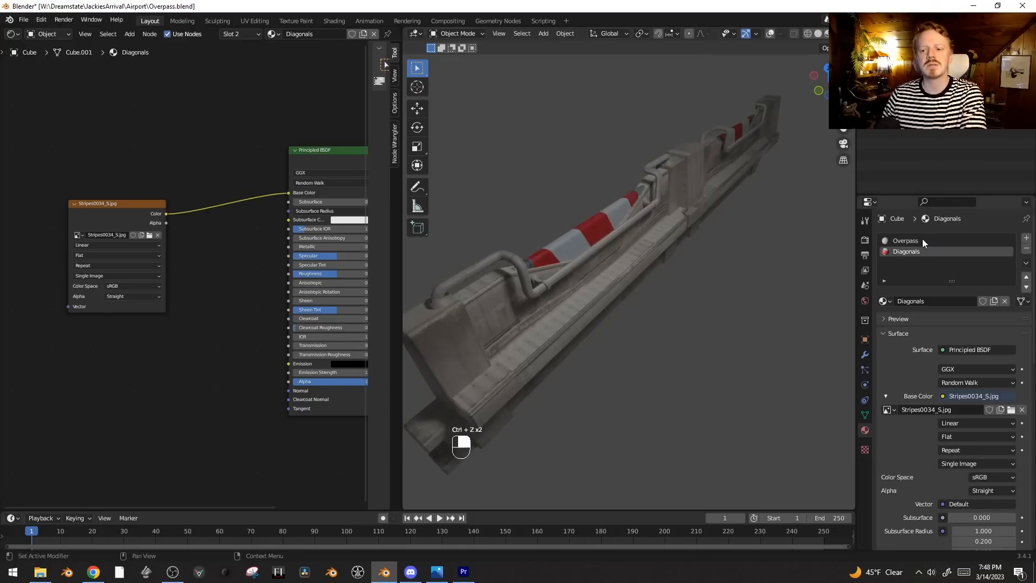
Step: Turn the Overpass material's Mix node into a node group
left_click(922, 241)
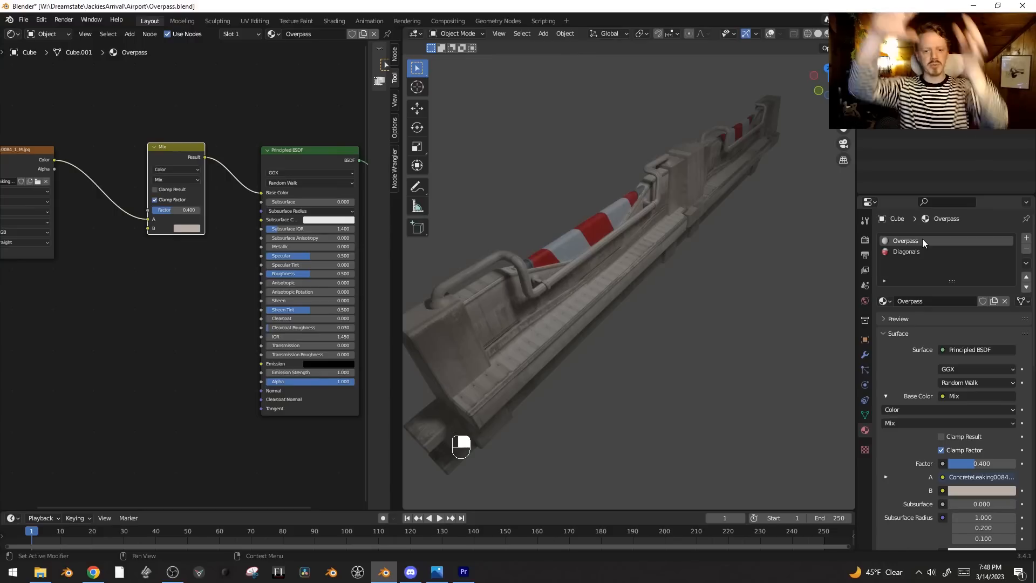
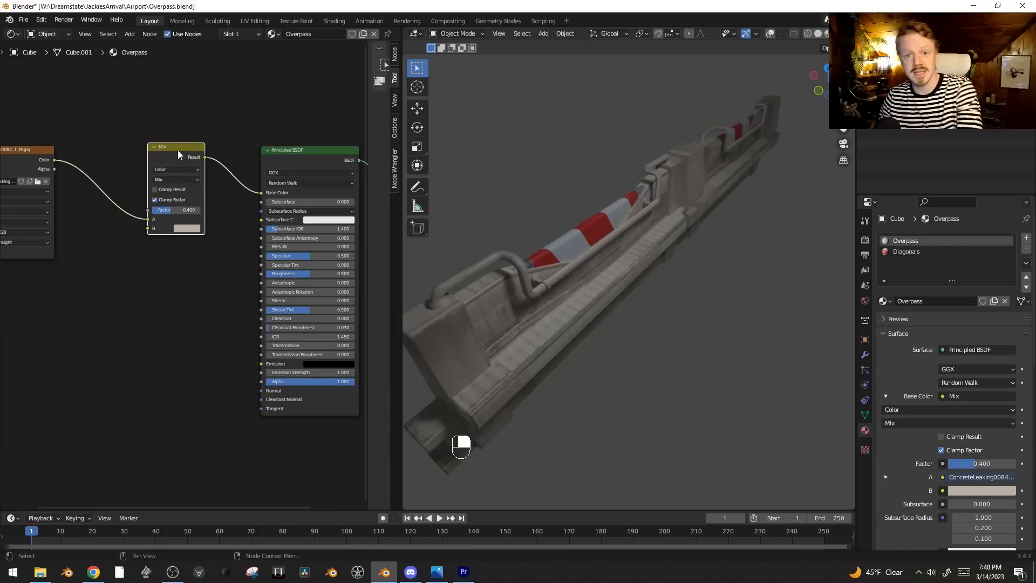
key("g")
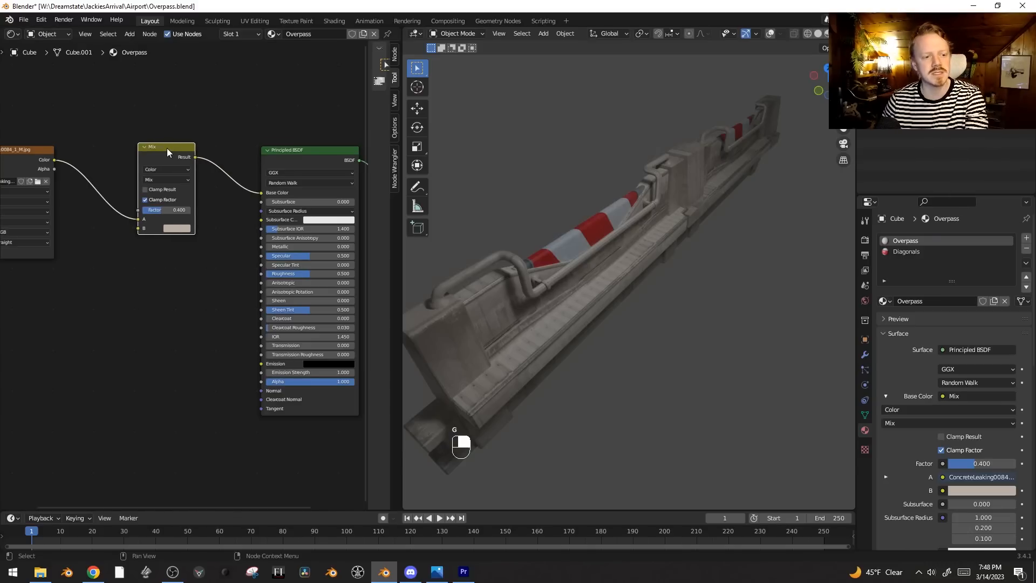
scroll(174, 147, "down", 1)
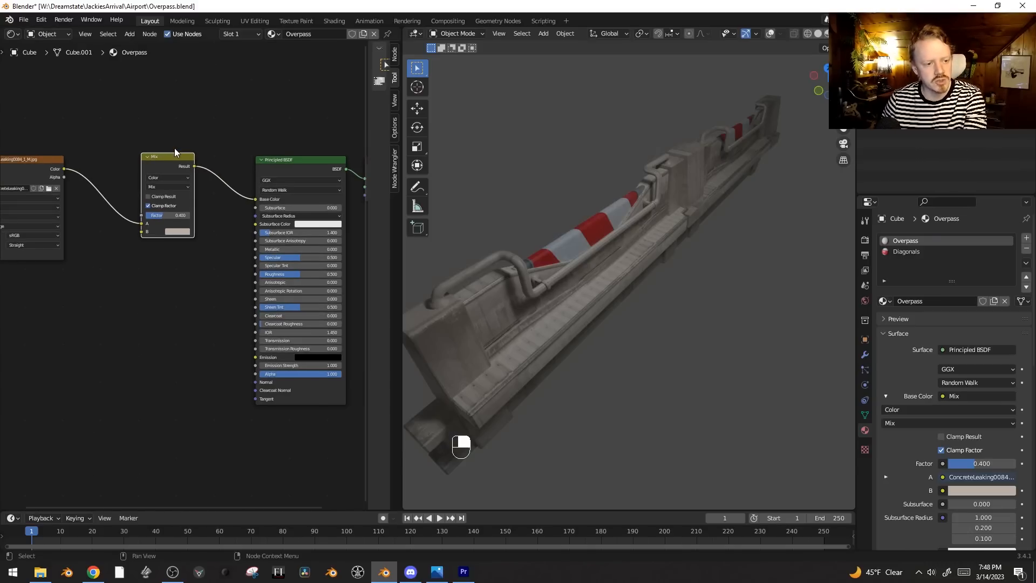
key("ctrl+g")
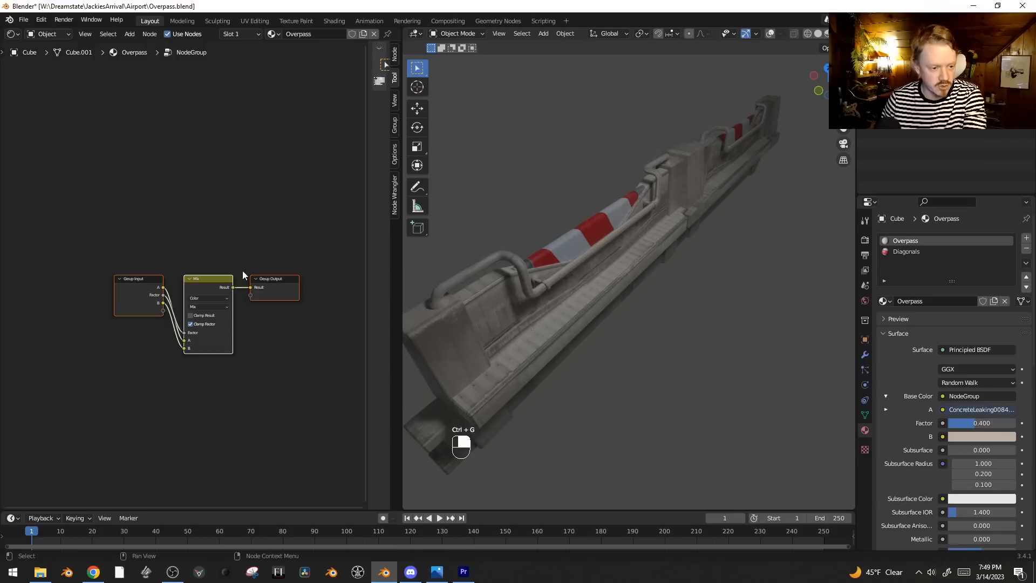
scroll(184, 280, "down", 1)
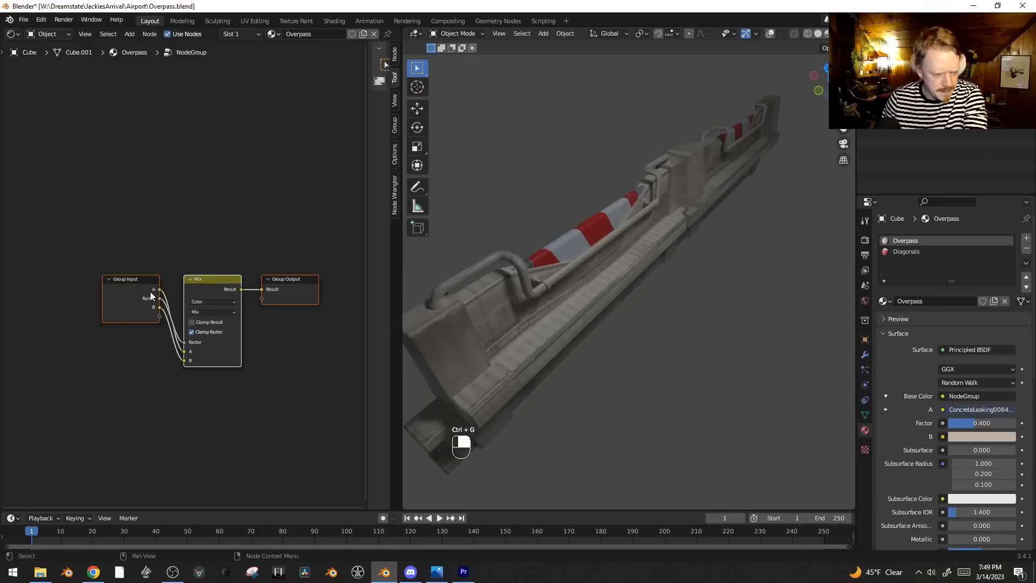
scroll(131, 357, "up", 3)
scroll(131, 357, "up", 1)
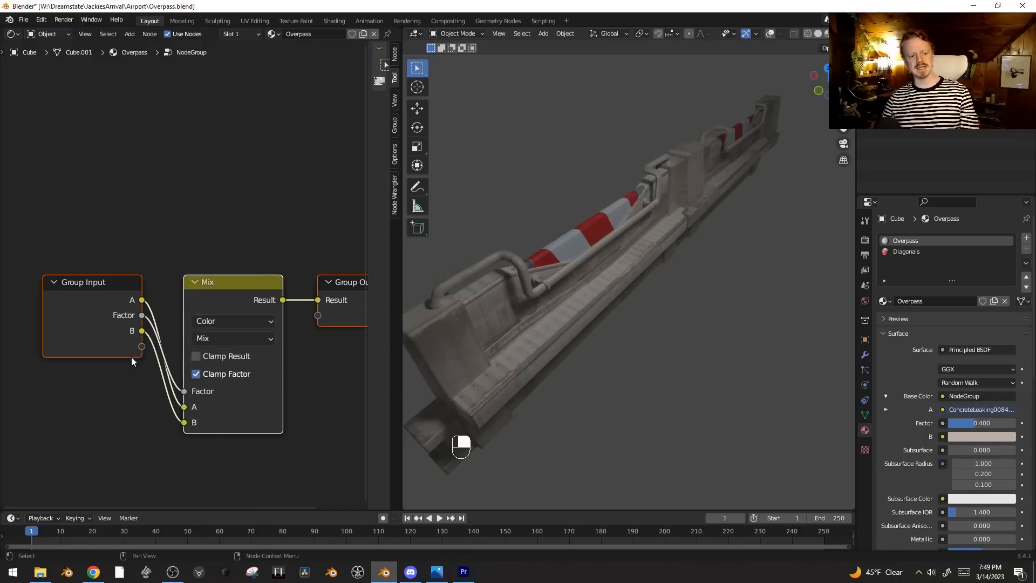
scroll(131, 357, "up", 1)
scroll(134, 388, "down", 1)
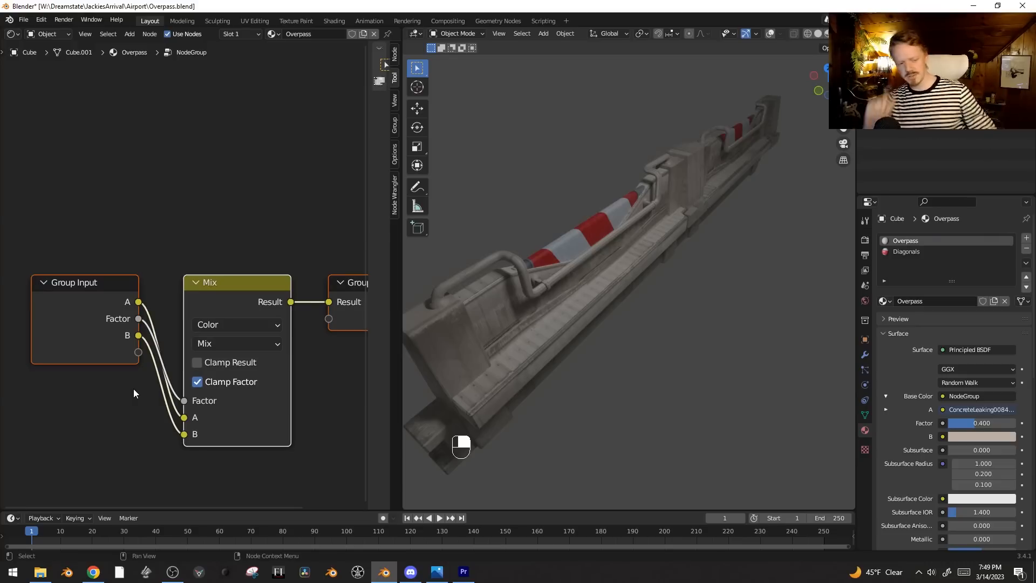
key("Tab")
key("Tab")
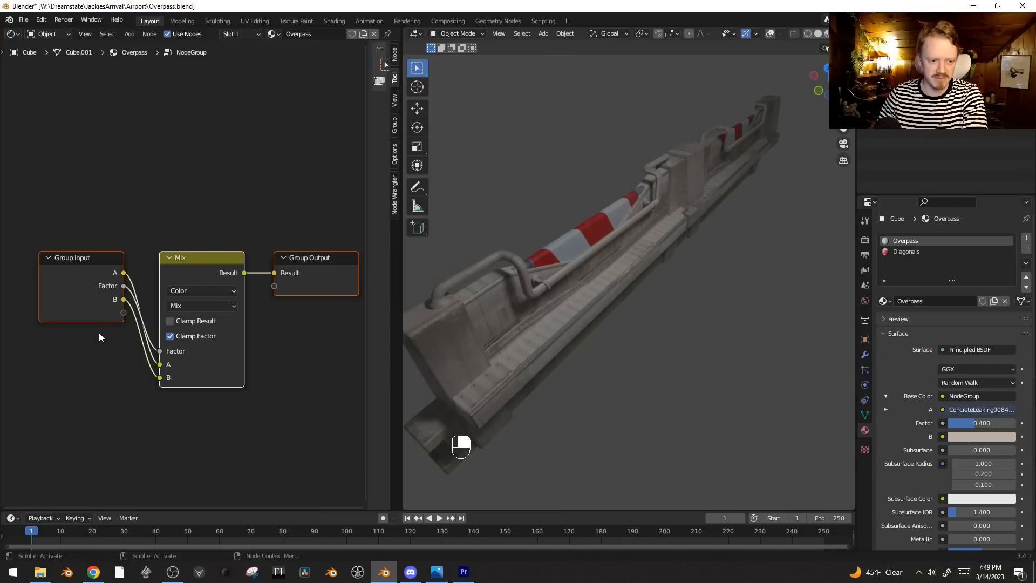
key("Tab")
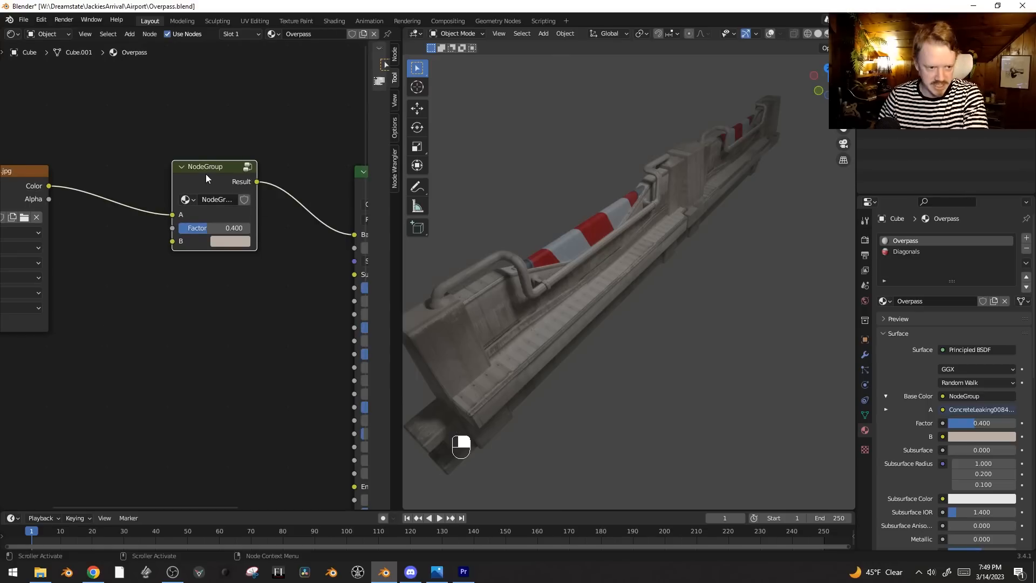
Step: Inside the node group, move the Group Input node aside and cut its Factor and B links to the Mix node
key("Tab")
key("g")
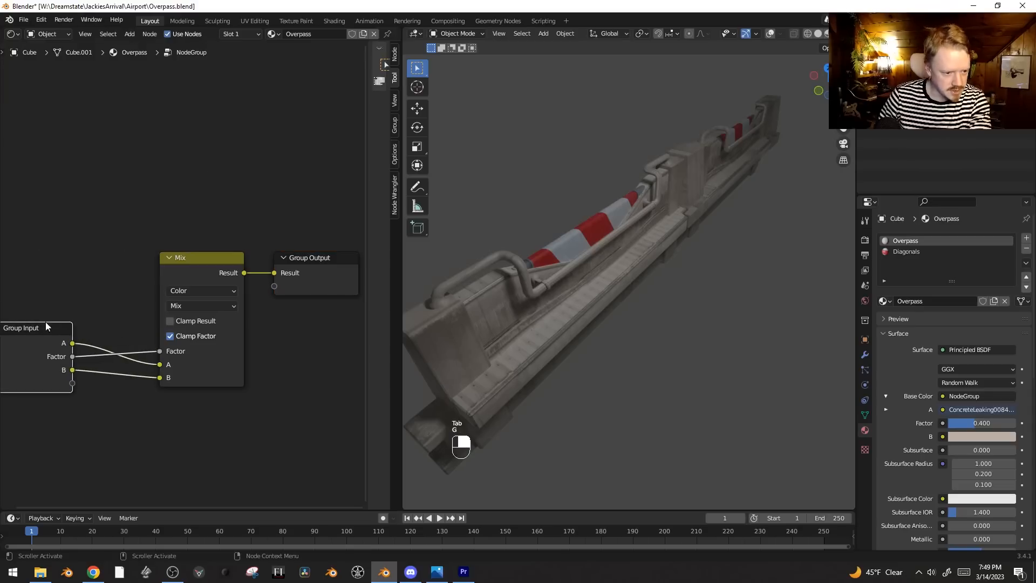
left_click_drag(74, 358, 137, 326)
left_click(131, 331)
mouse_move(134, 331)
right_mouse_down("ctrl")
mouse_move(151, 354)
mouse_move(107, 383)
right_mouse_up("ctrl")
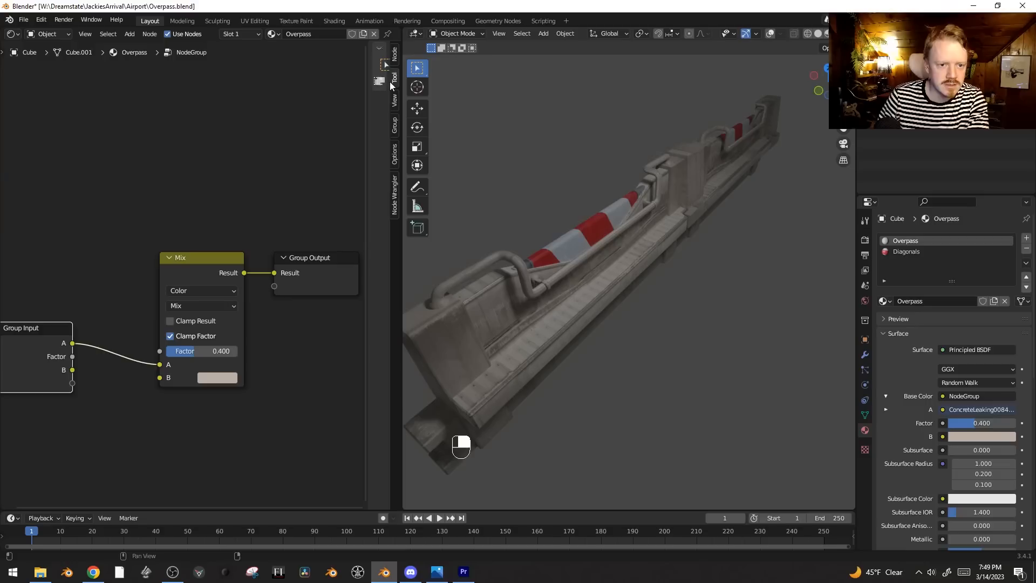
Step: Remove the Factor and B sockets from the node group's inputs
left_click(395, 123)
left_click_drag(365, 123, 283, 113)
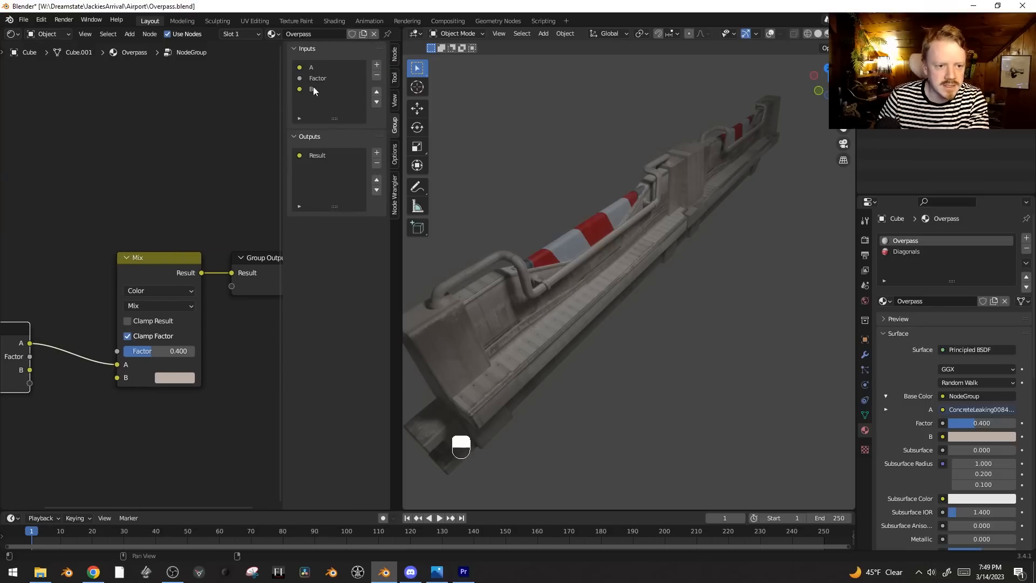
left_click(323, 78)
middle_click_drag(64, 209, 120, 185)
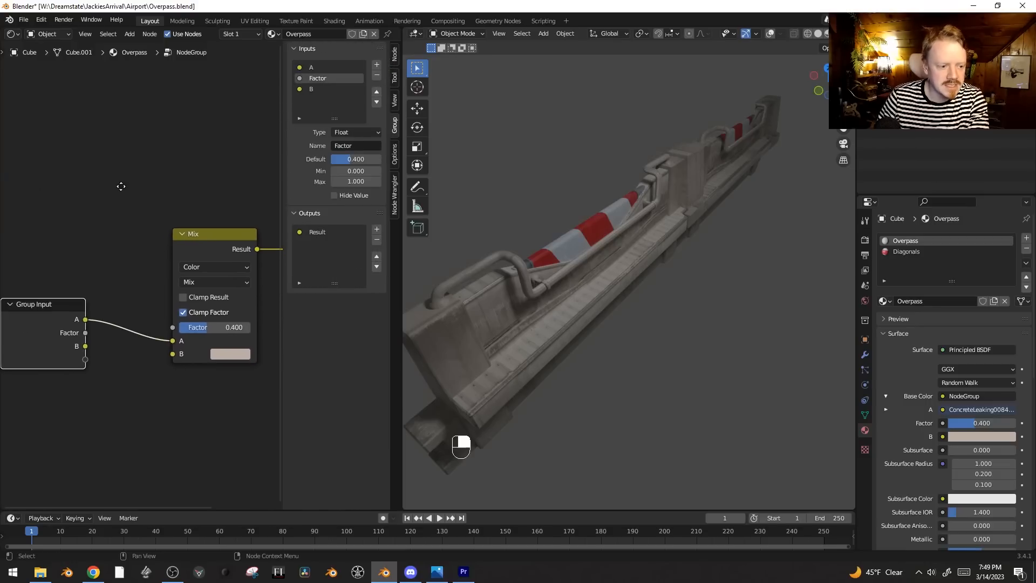
left_click(380, 76)
left_click(380, 75)
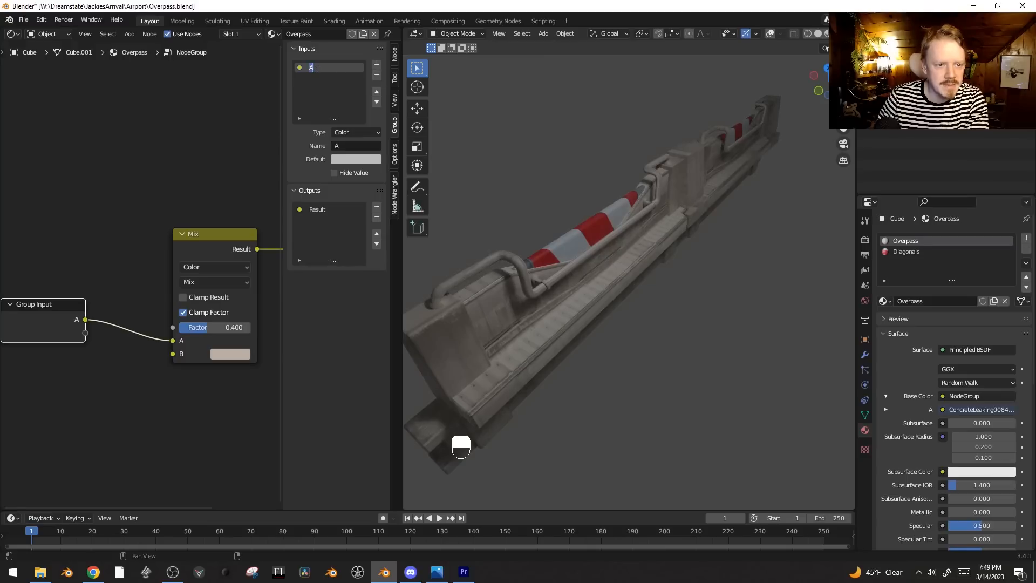
Step: Rename the node group's remaining input A to ImageTexture
type("ImageTexture")
key("Return")
left_click(95, 204)
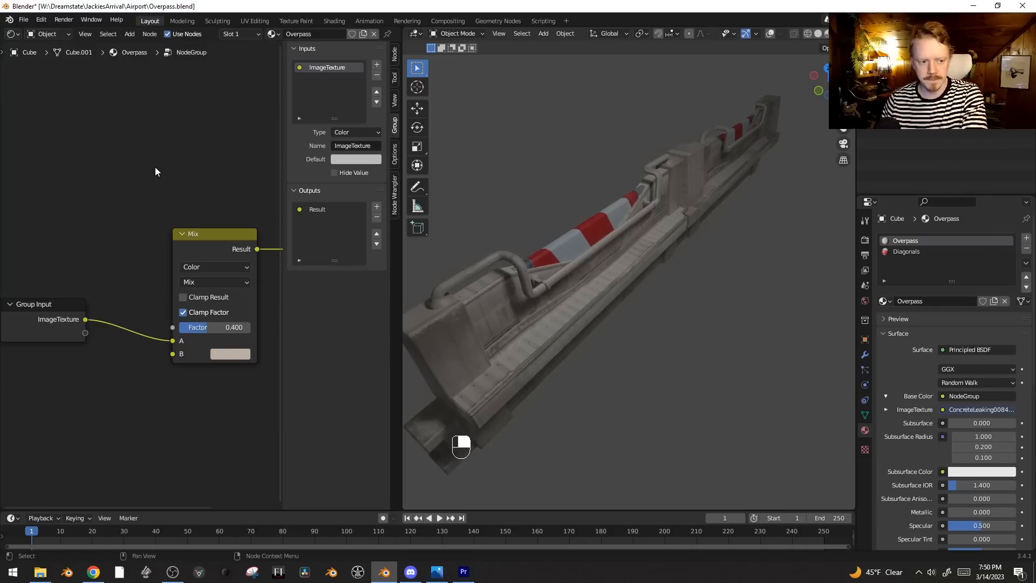
Step: Leave the node group and rename it Beigifier
left_click(394, 55)
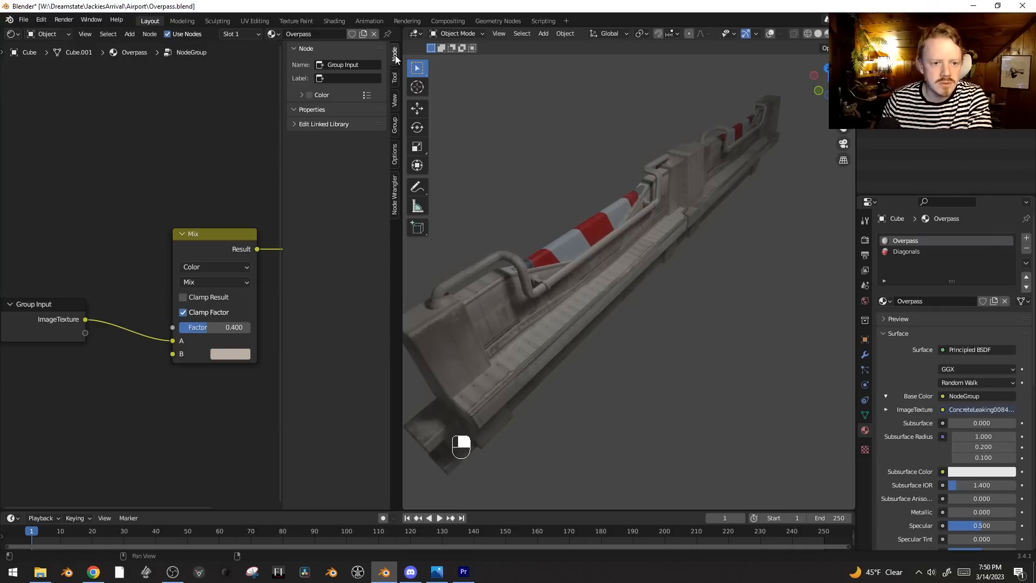
left_click(301, 112)
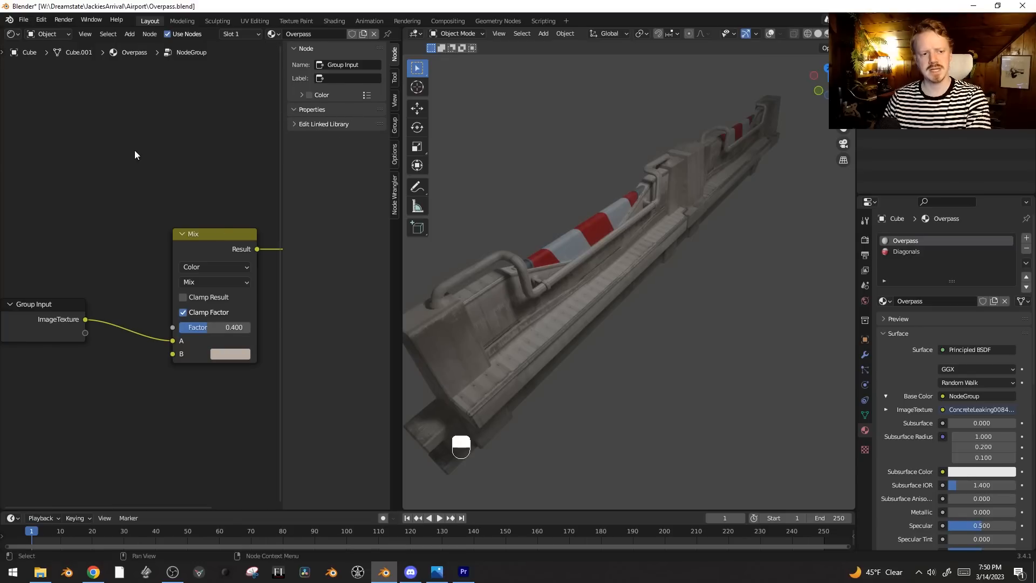
key("Tab")
left_click(338, 126)
type("Beige")
key("Return")
Step: Add the Beigifier group to the Diagonals material between the stripes image and the Principled BSDF's Base Color
left_click(903, 251)
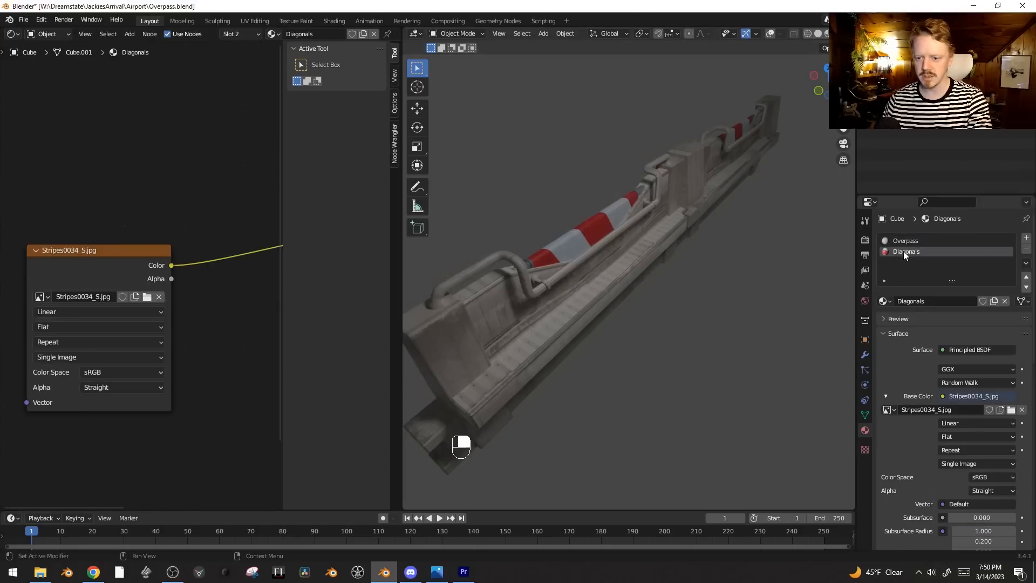
middle_click_drag(248, 186, 150, 167)
key("shift+a")
mouse_move(147, 164)
left_click(209, 190)
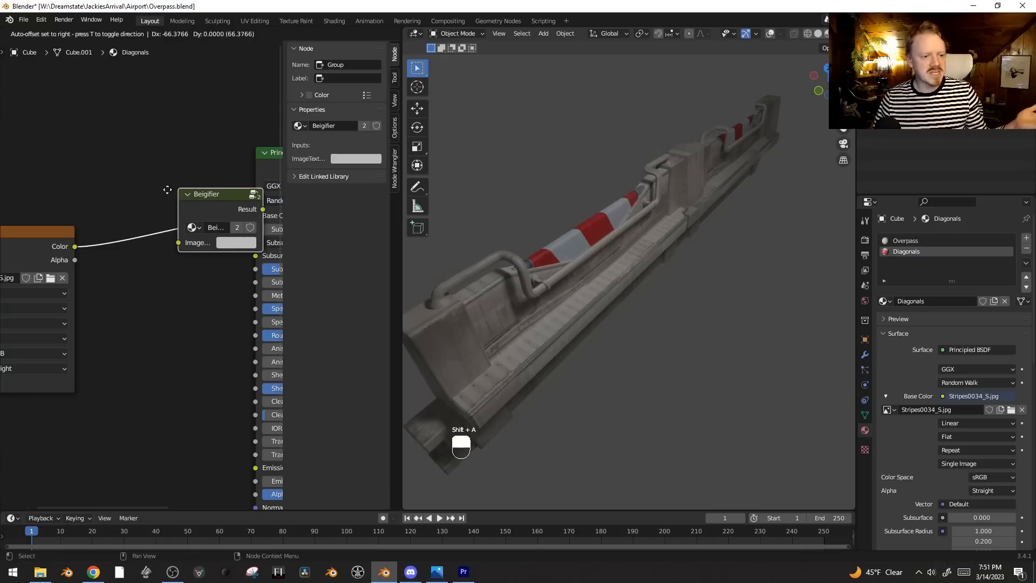
left_click(129, 203)
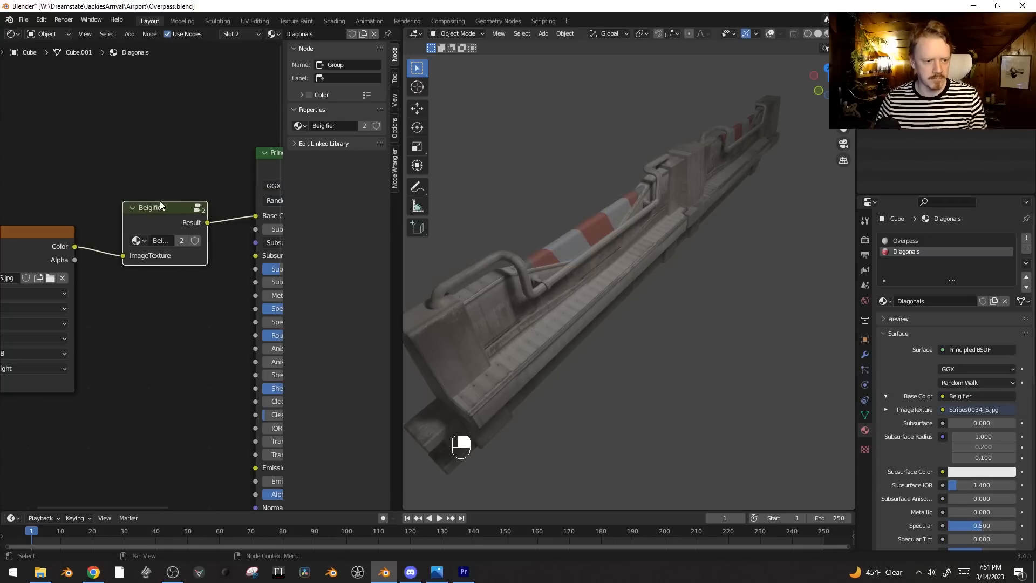
Step: Set the Mix factor inside the Beigifier group to 0.625 and save the file
key("n")
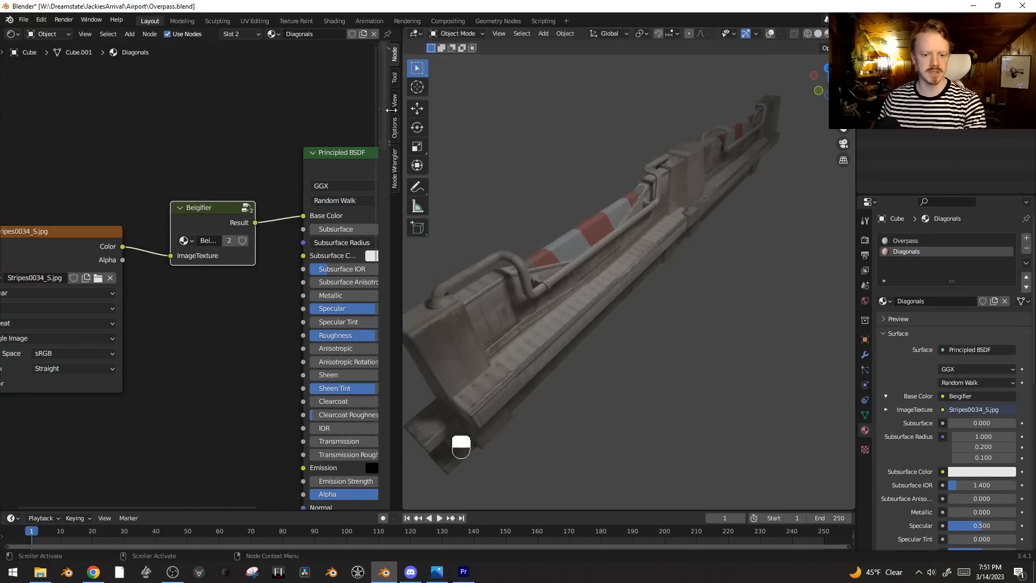
key("Tab")
mouse_move(274, 328)
left_mouse_down()
mouse_move(310, 328)
mouse_move(262, 327)
mouse_move(302, 327)
mouse_move(273, 328)
mouse_move(282, 328)
left_mouse_up()
key("ctrl+s")
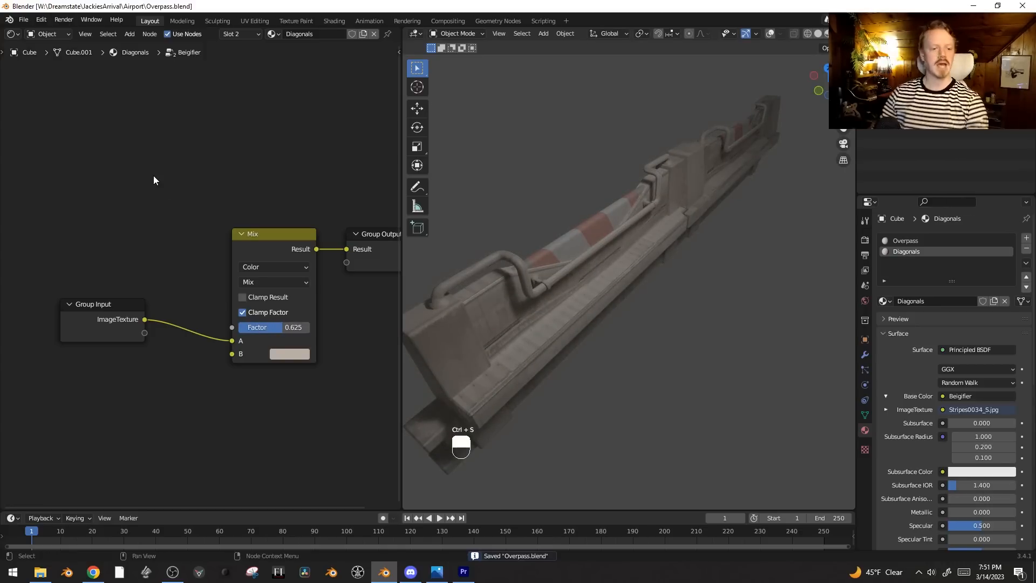
Step: Add an Ambient Occlusion node inside the Beigifier group, above the Group Input node
key("shift+a")
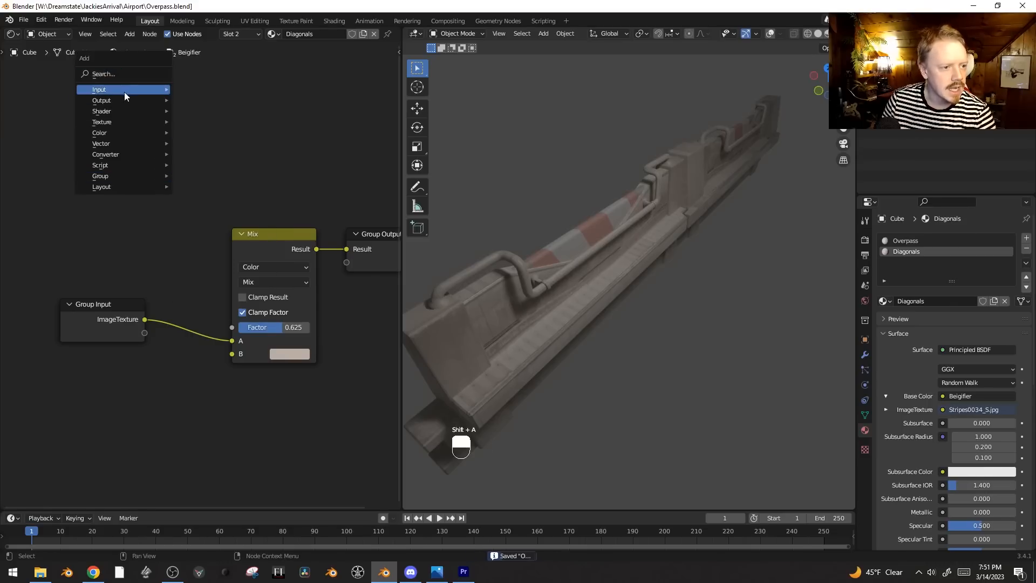
left_click(133, 75)
type("amb")
key("Return")
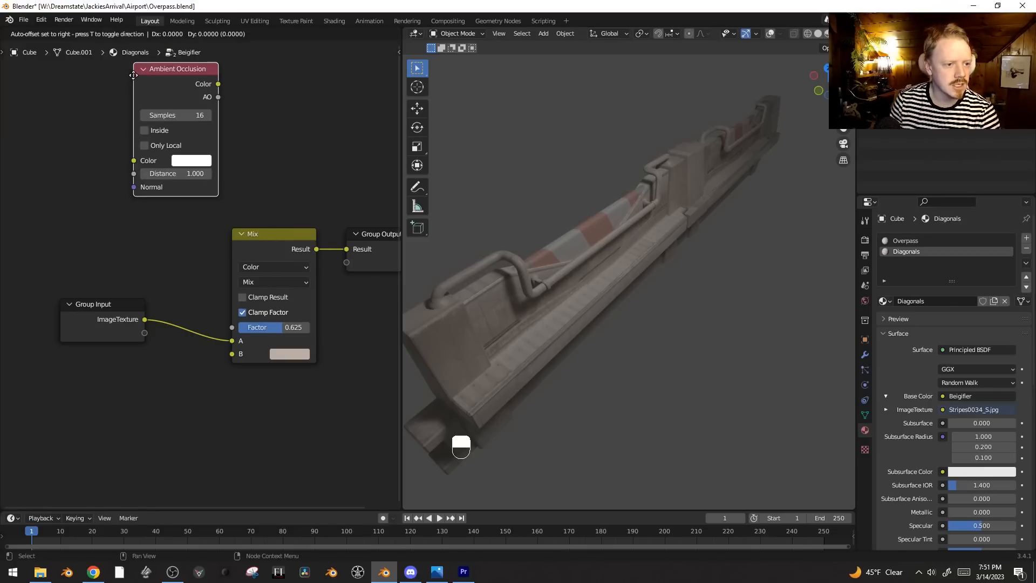
left_click(81, 108)
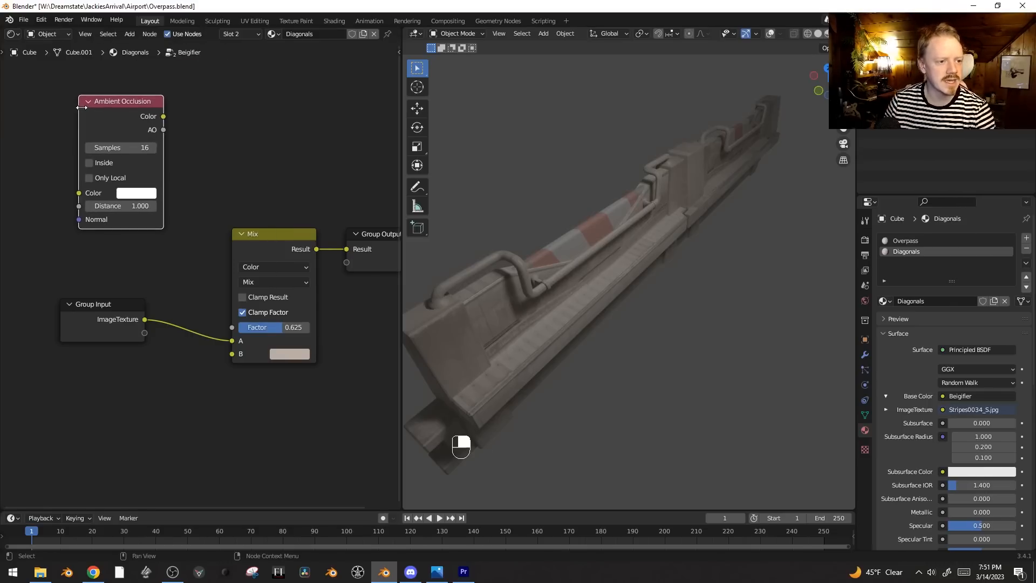
Step: Preview the Ambient Occlusion node's AO output from inside the Beigifier group on both the Diagonals and Overpass materials
left_click(112, 105, "ctrl+shift")
left_click(112, 104, "ctrl+shift")
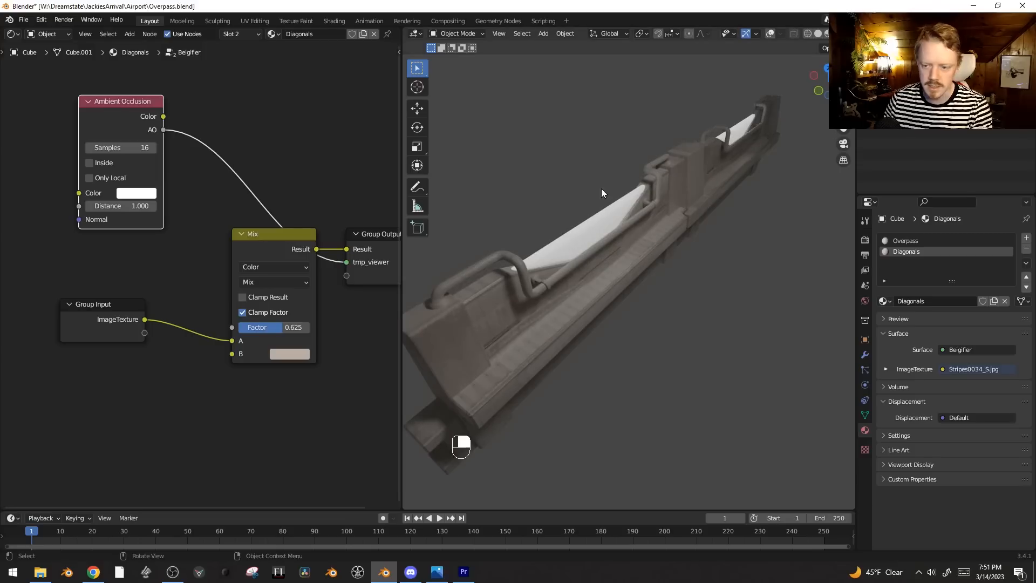
left_click(908, 242)
middle_click_drag(157, 183, 171, 219)
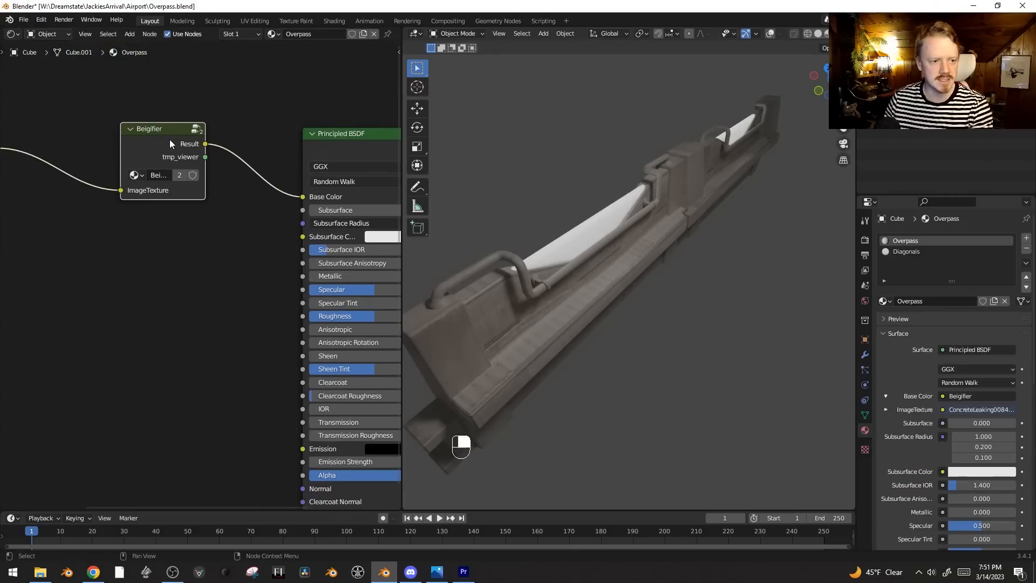
key("Tab")
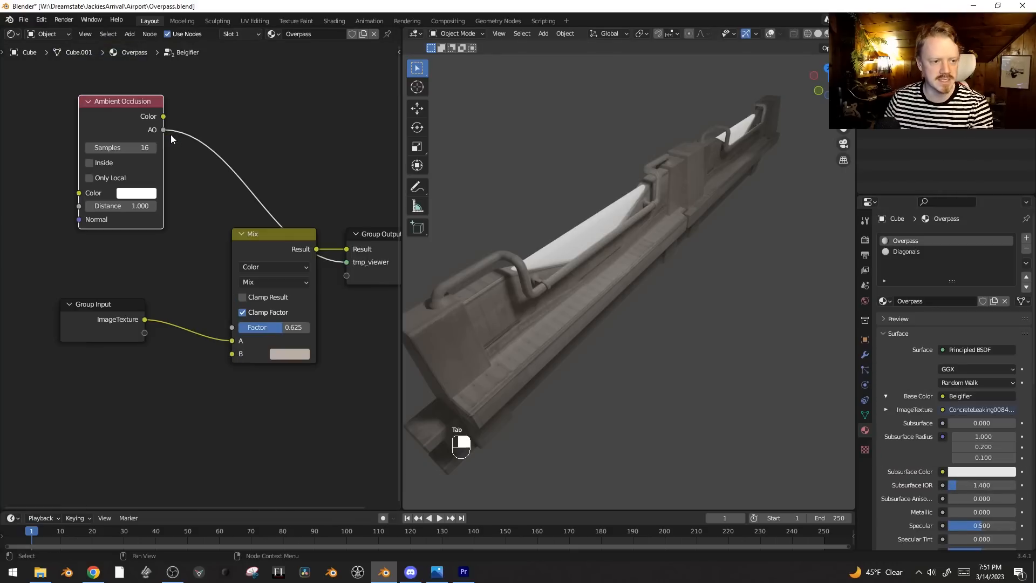
left_click(115, 103, "ctrl+shift")
middle_click_drag(639, 261, 621, 216)
Step: Add a ColorRamp after the Ambient Occlusion node's AO output and move its black stop to 0.627
key("shift+a")
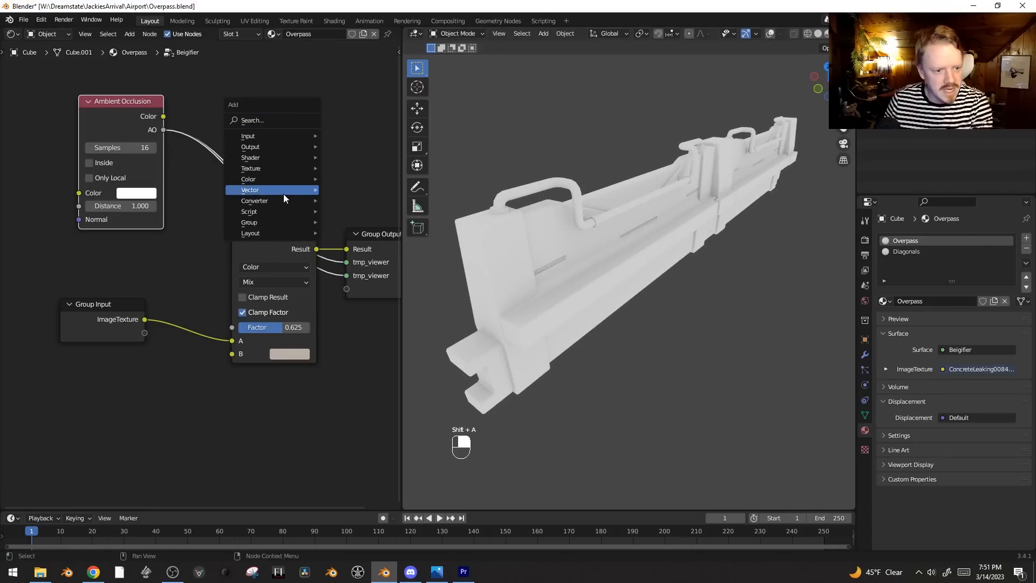
mouse_move(309, 203)
left_click(351, 221)
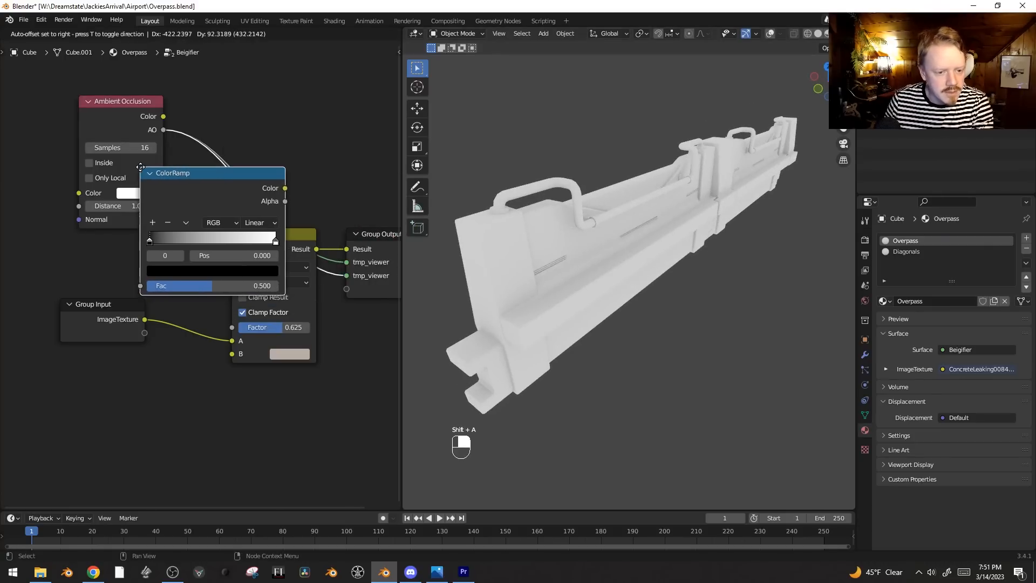
left_click(211, 166)
left_click(125, 117, "shift")
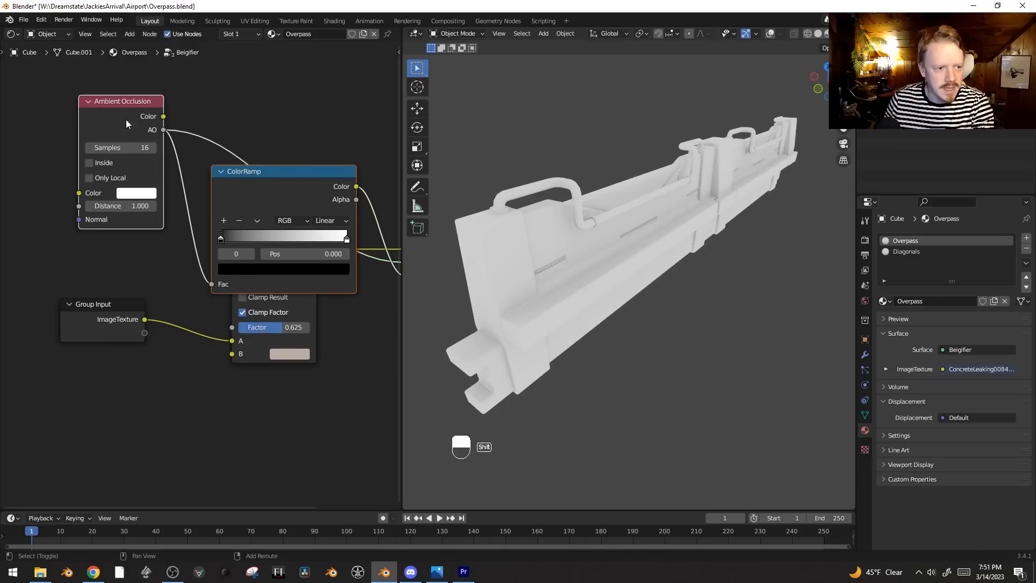
key("g")
left_click(141, 133)
mouse_move(109, 212)
left_mouse_down()
mouse_move(208, 209)
mouse_move(190, 214)
left_mouse_up()
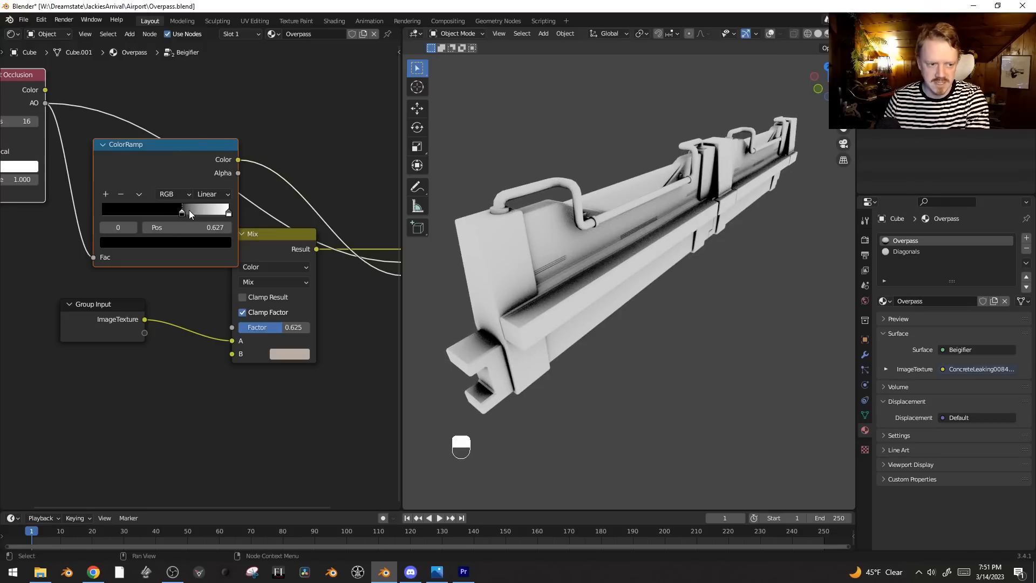
Step: Connect the ColorRamp's Color to the Mix node's Factor and reconnect the Overpass material's Principled BSDF to the Material Output
mouse_move(186, 153)
left_mouse_down()
mouse_move(127, 153)
mouse_move(233, 327)
left_mouse_up()
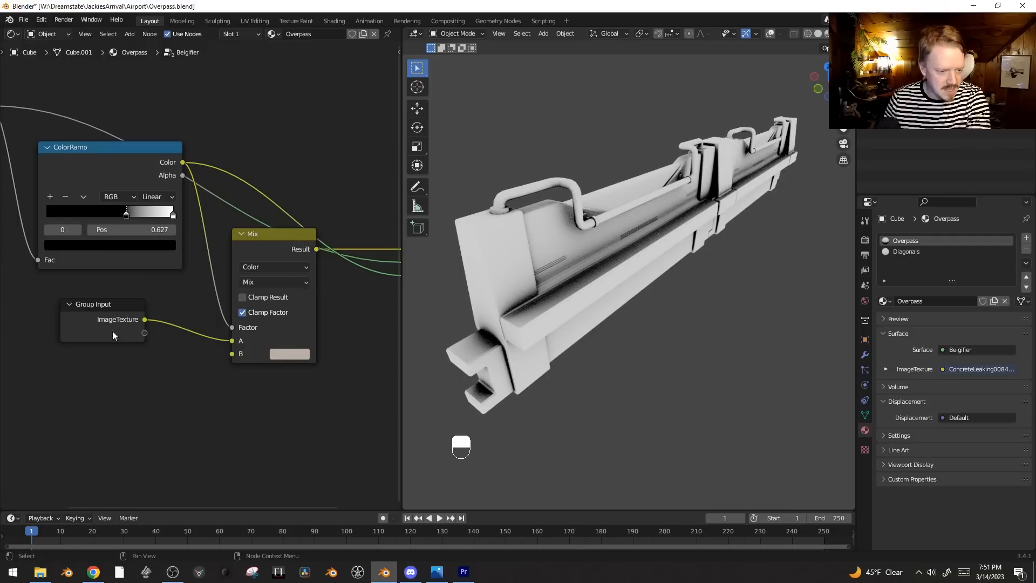
left_click(271, 237)
key("Tab")
middle_click_drag(271, 236, 99, 280)
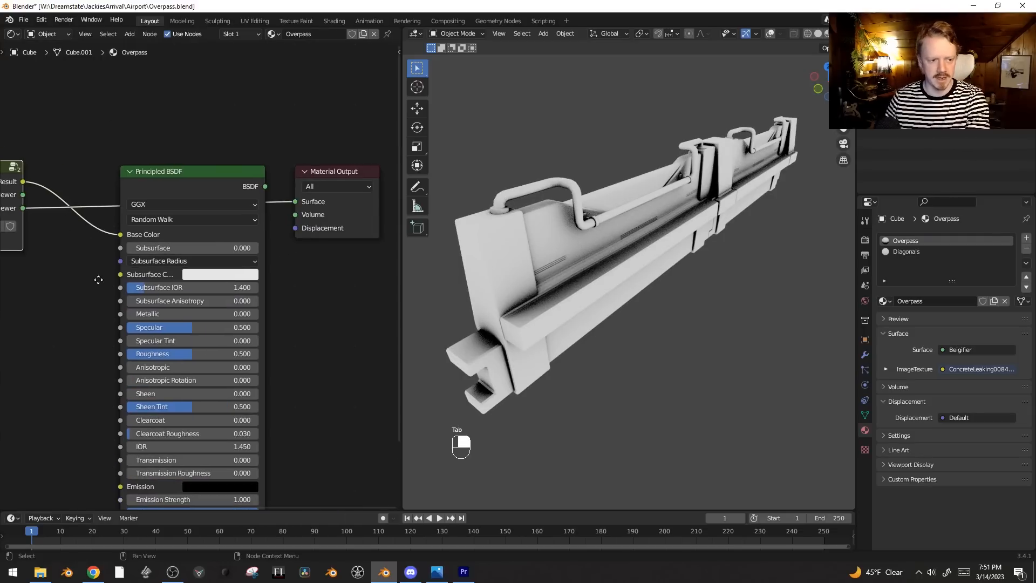
left_click(189, 173, "ctrl+shift")
middle_click_drag(452, 217, 463, 275)
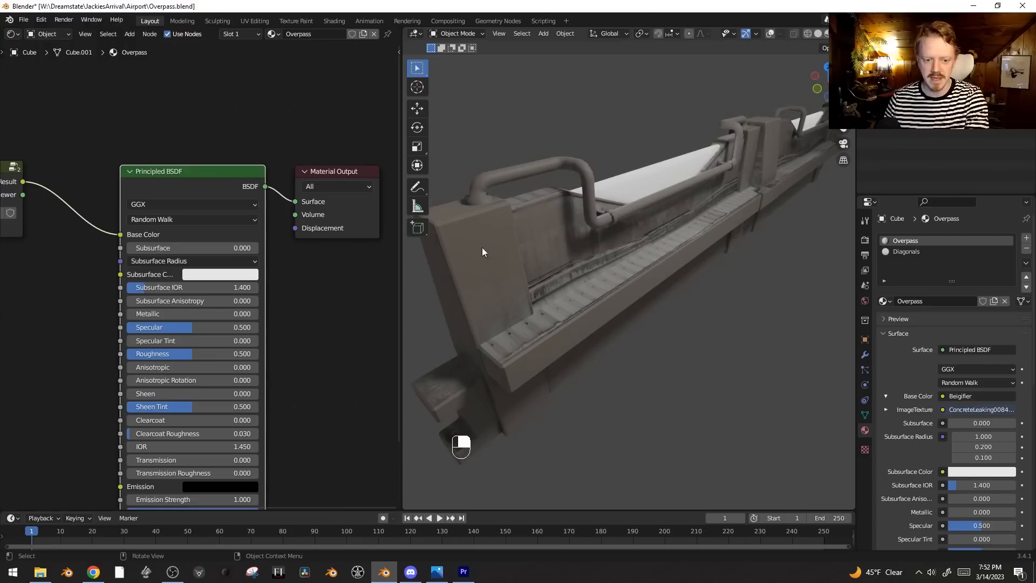
Step: Inside the Beigifier group, move the ImageTexture link from the Mix node's A input to its B input
middle_click_drag(28, 158, 93, 178)
left_click(92, 180)
key("Tab")
left_click_drag(233, 341, 236, 354)
Step: Set the Mix node's A color to hue 0.030, saturation 0.145, value 0.228, and move the ColorRamp's black stop to 0.527
left_click(301, 342)
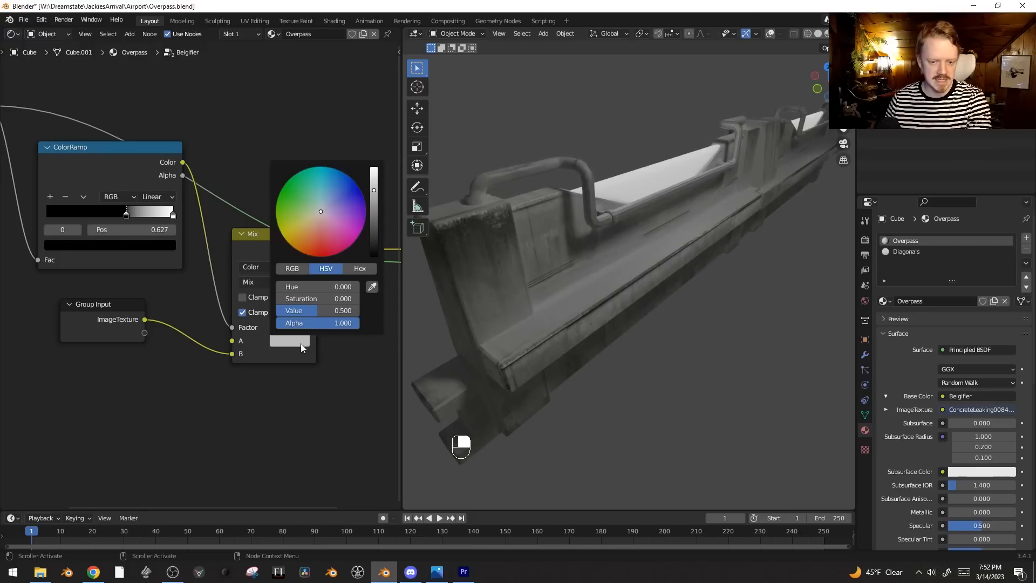
left_click(296, 341)
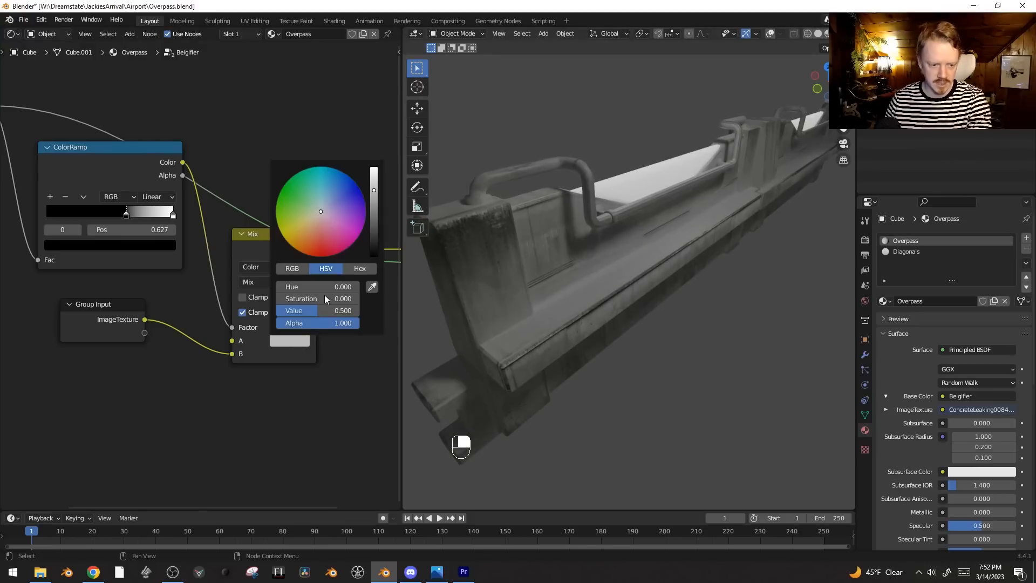
mouse_move(374, 215)
left_mouse_down()
mouse_move(374, 238)
mouse_move(374, 224)
mouse_move(319, 222)
left_mouse_up()
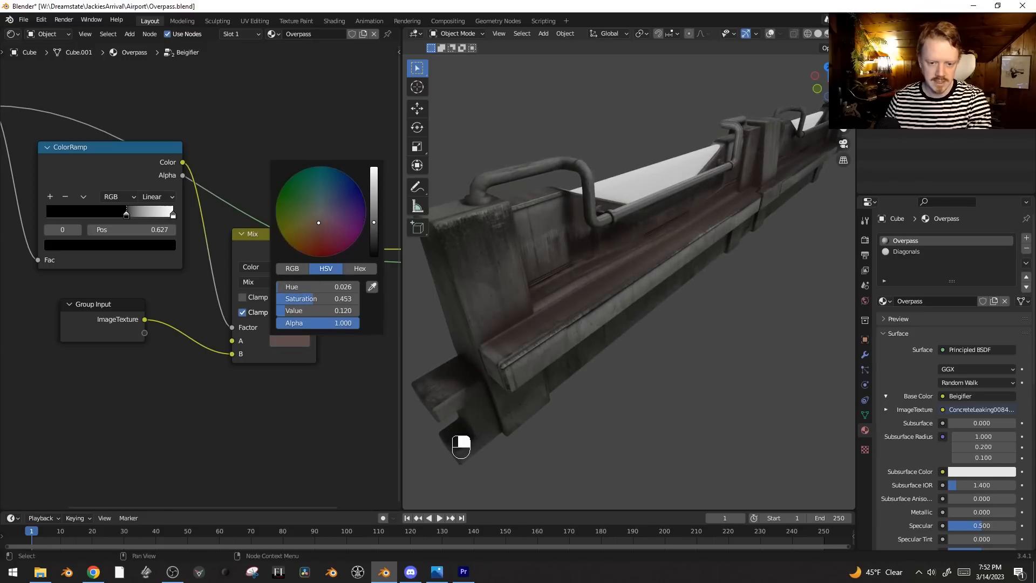
mouse_move(126, 216)
left_mouse_down()
mouse_move(103, 216)
mouse_move(113, 216)
left_mouse_up()
scroll(494, 277, "down", 2)
mouse_move(317, 311)
left_mouse_down()
mouse_move(302, 311)
mouse_move(317, 311)
left_mouse_up()
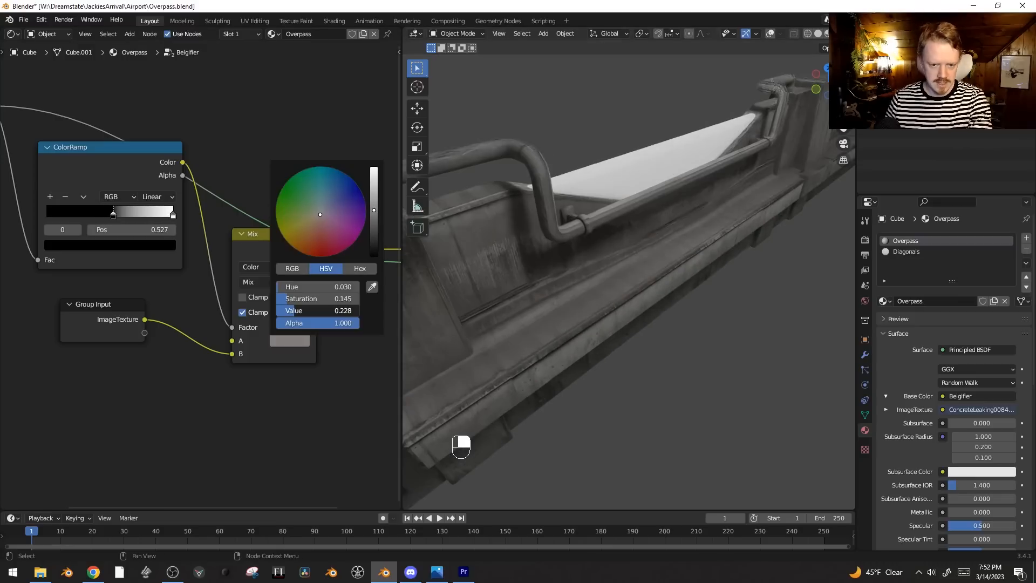
scroll(716, 302, "down", 2)
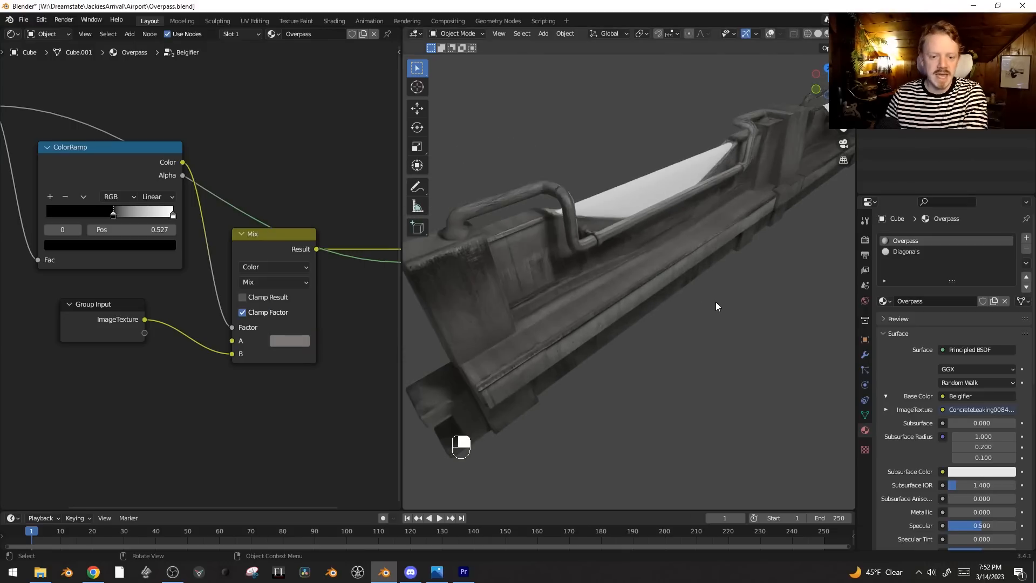
Step: Reconnect the Principled BSDF to the Material Output in the Diagonals material, replacing the Beigifier preview
left_click(905, 252)
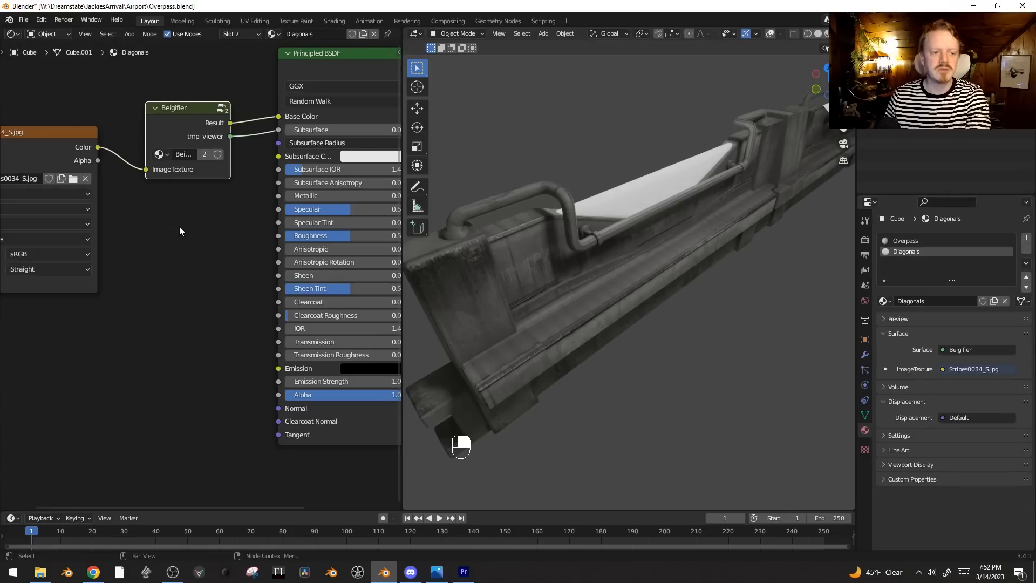
scroll(179, 231, "down", 1)
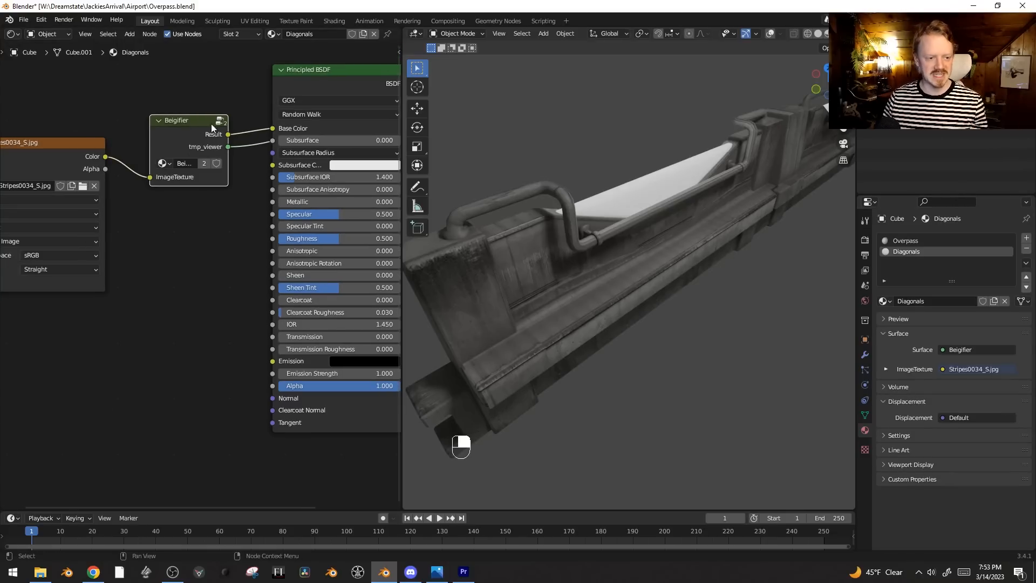
scroll(205, 156, "up", 1)
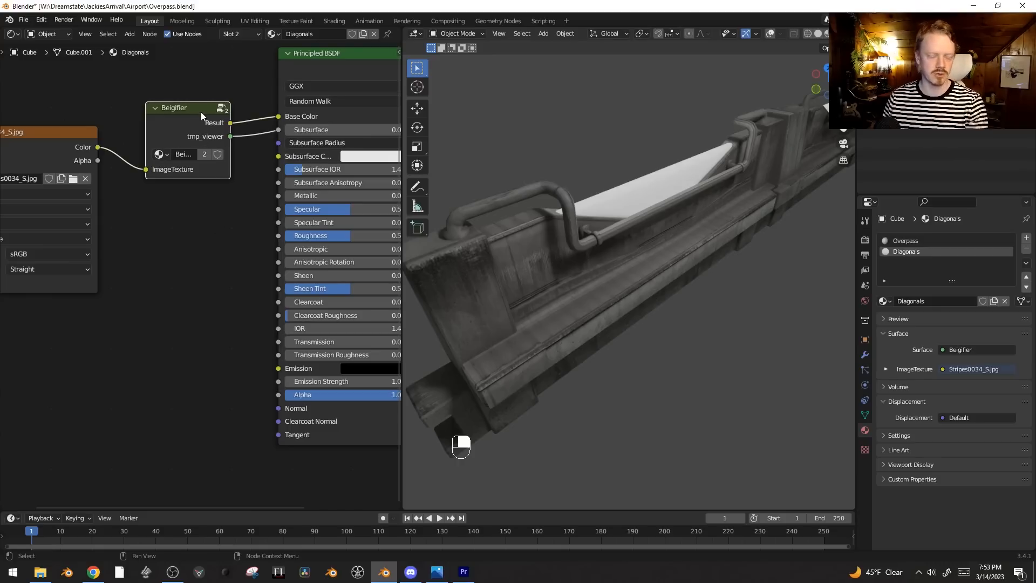
key("Tab")
left_click(215, 115, "ctrl+shift")
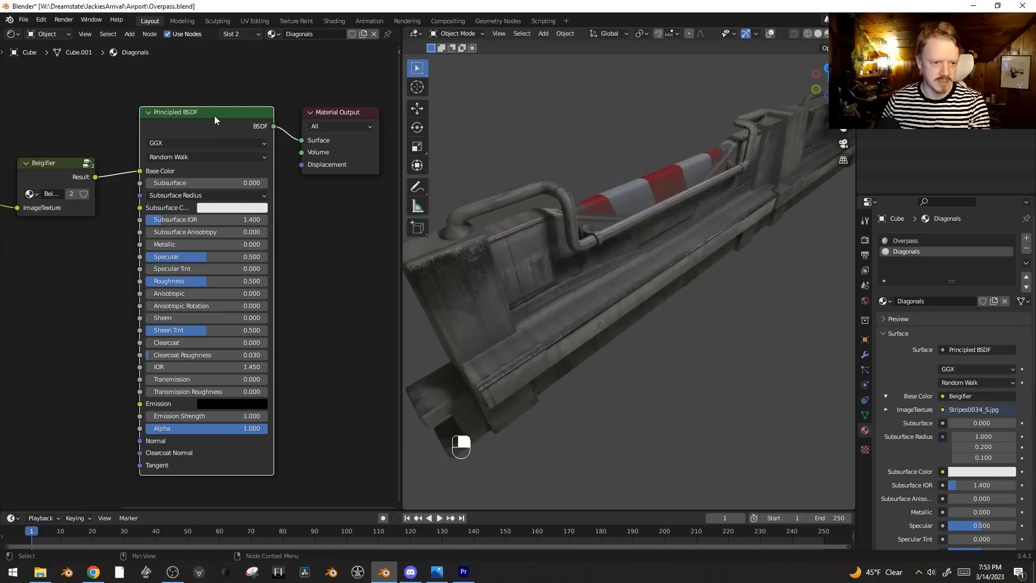
middle_click_drag(701, 256, 755, 241)
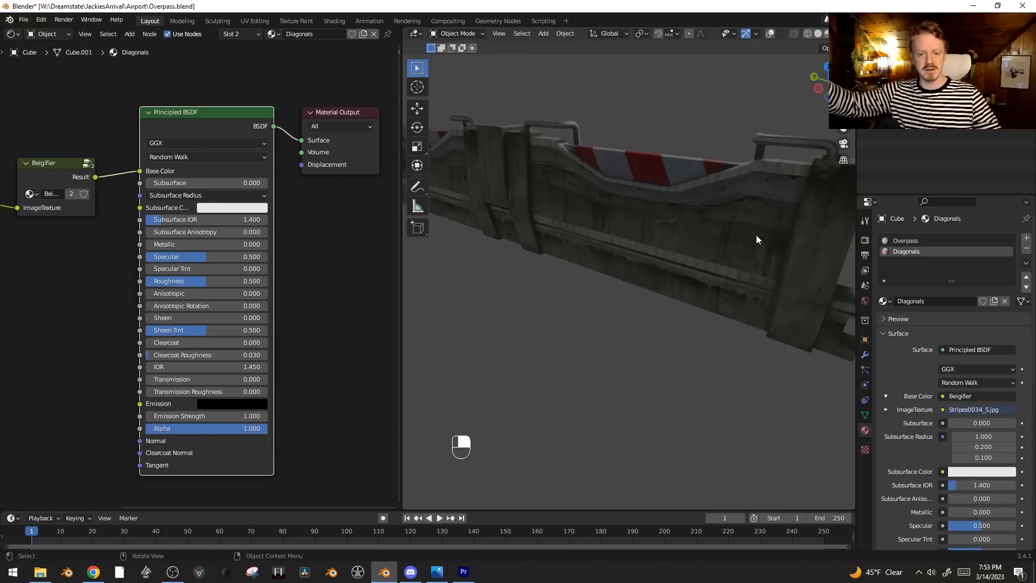
Step: Show the viewport overlays and select all linked faces of the barrier's pipe railing in Edit Mode
middle_click_drag(724, 185, 718, 294)
scroll(607, 259, "up", 4)
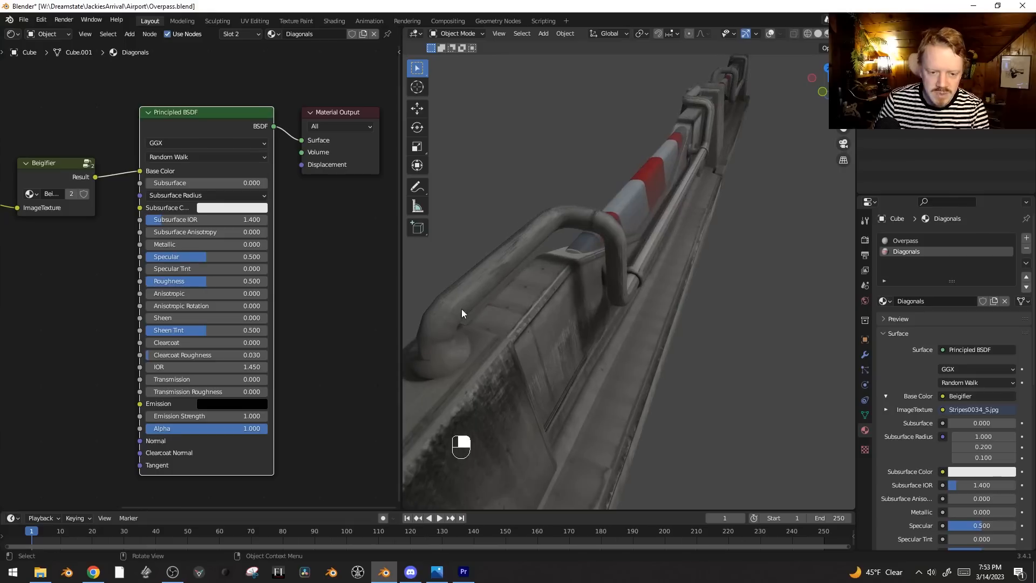
key("shift+alt+z")
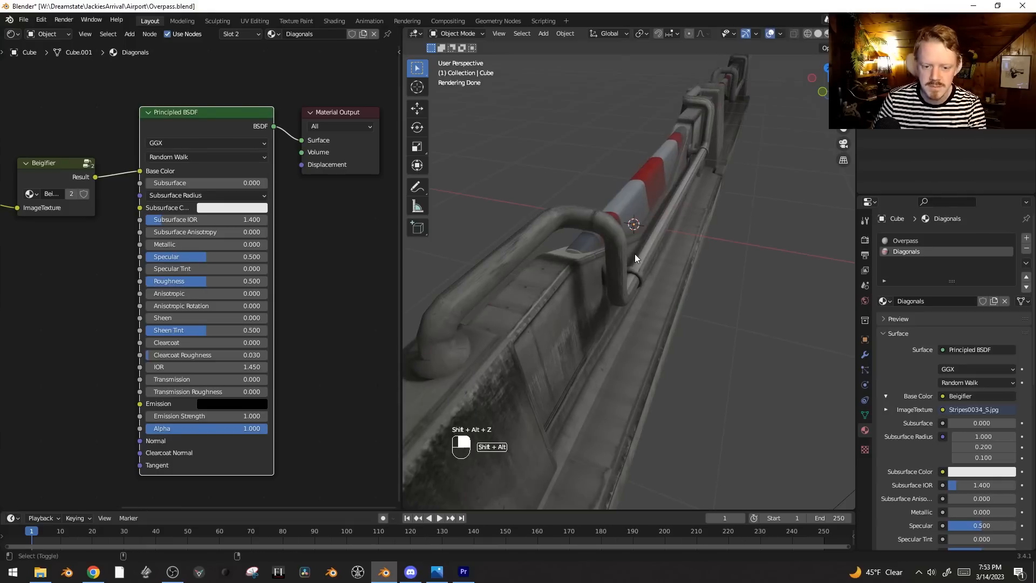
key("Tab")
left_click(606, 217)
key("ctrl+l")
scroll(607, 218, "down", 2)
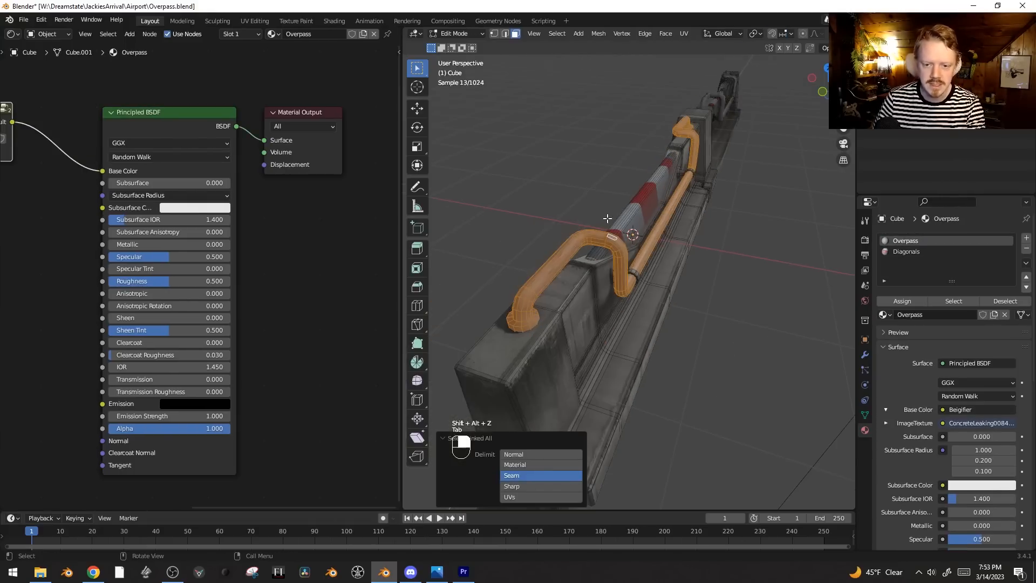
Step: Mark a seam along a lengthwise edge loop on the hidden underside of the pipe railing
middle_click_drag(558, 275, 692, 238)
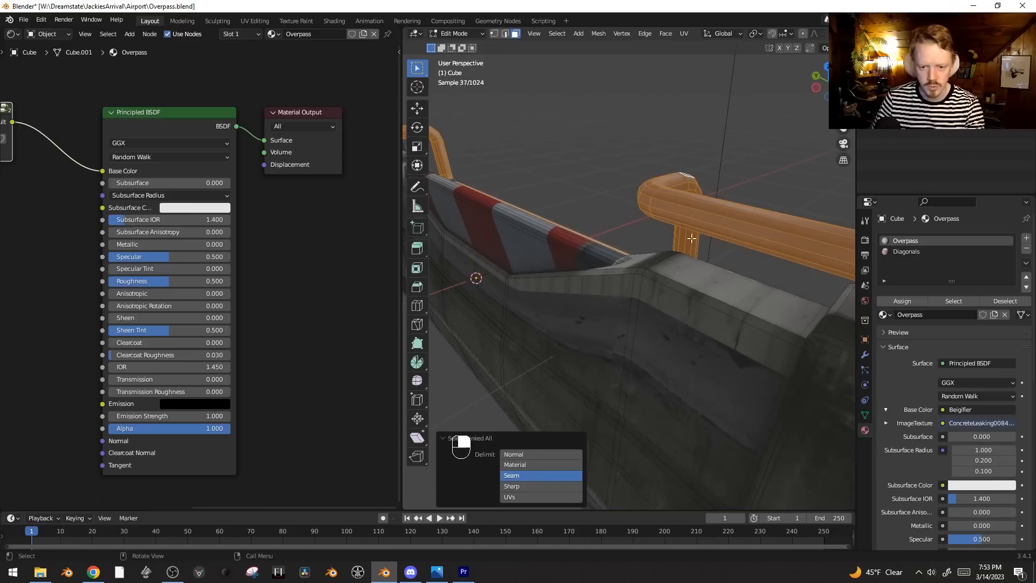
key("2")
left_click(669, 209, "alt")
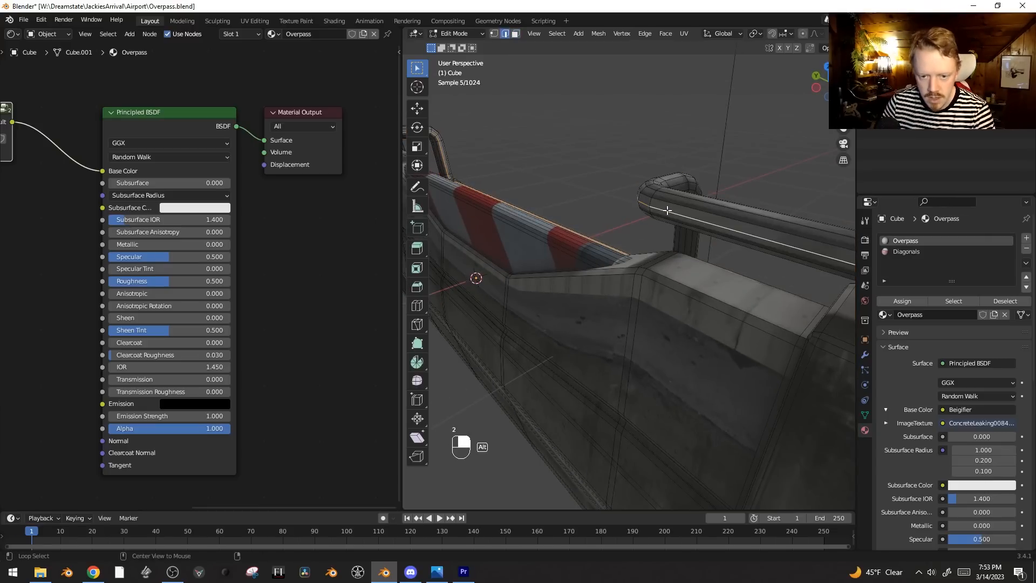
middle_click_drag(668, 211, 647, 215)
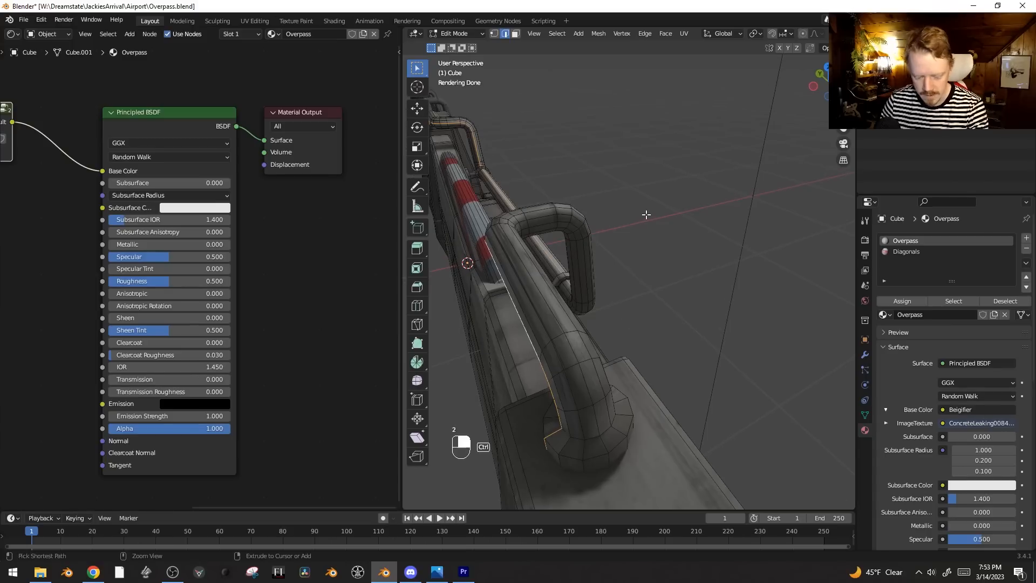
key("ctrl+e")
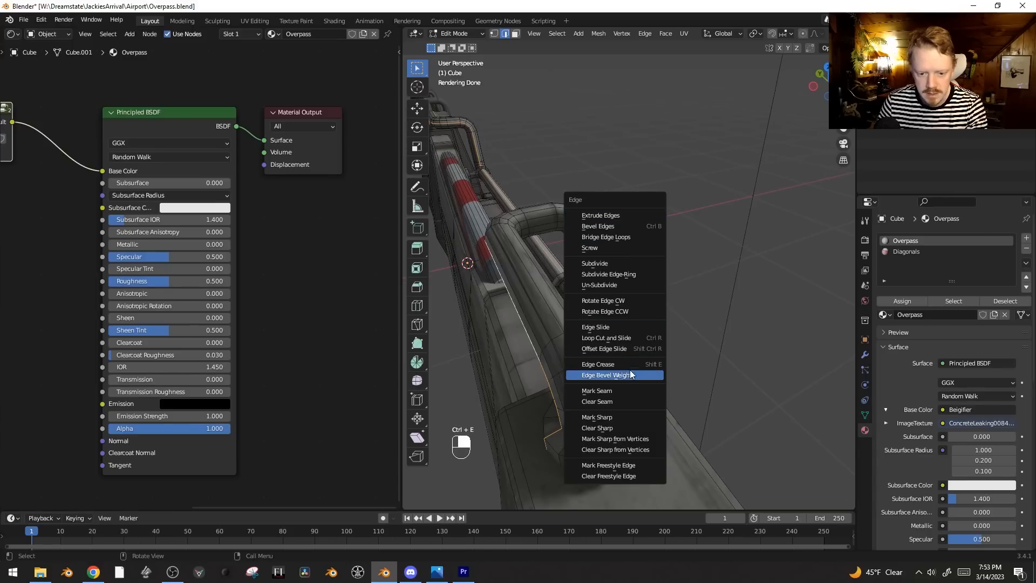
left_click(627, 391)
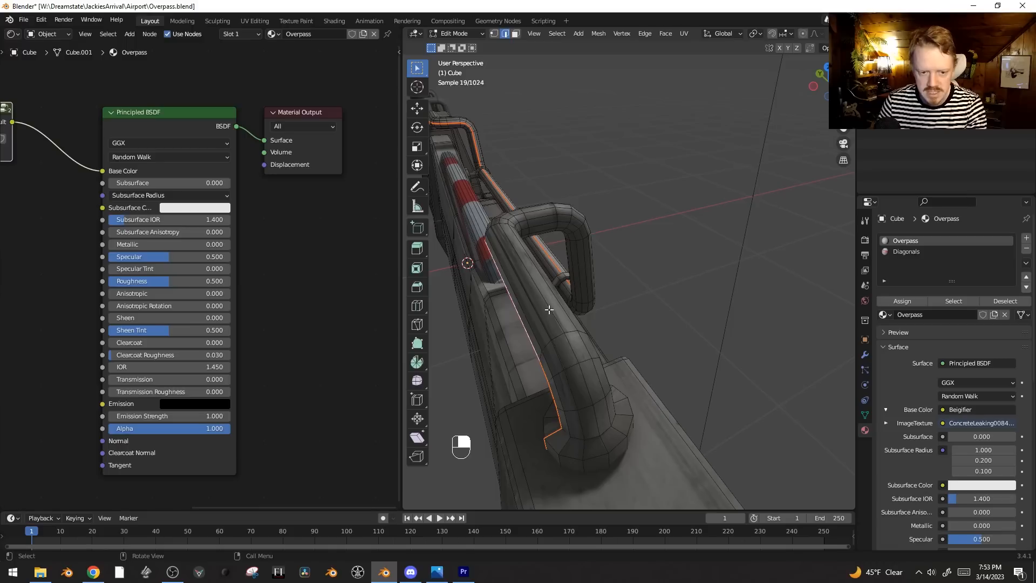
Step: Unwrap the whole linked pipe railing and display its UVs over the concrete image in the UV Editor
key("ctrl+l")
key("u")
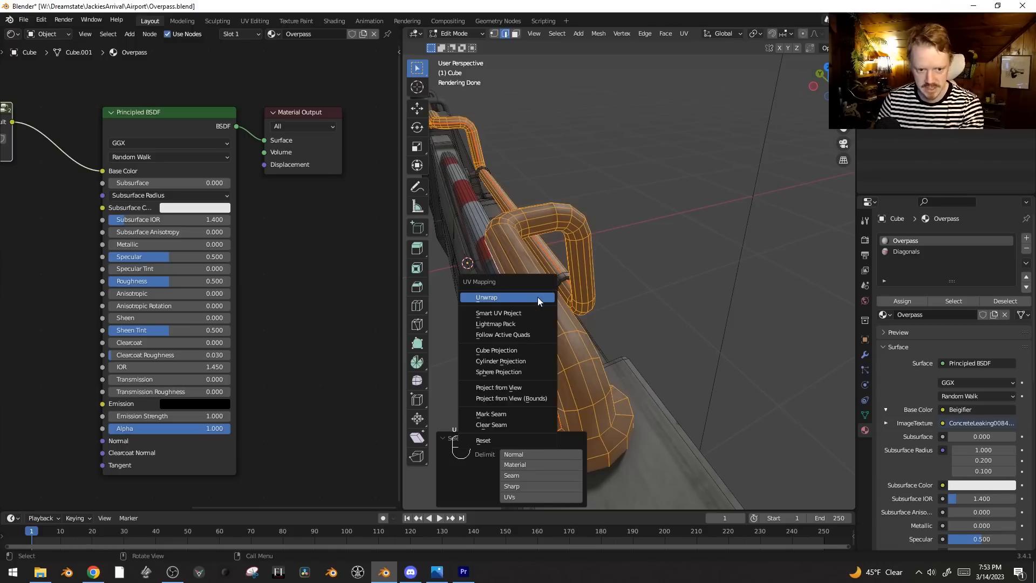
left_click(537, 297)
left_click(13, 34)
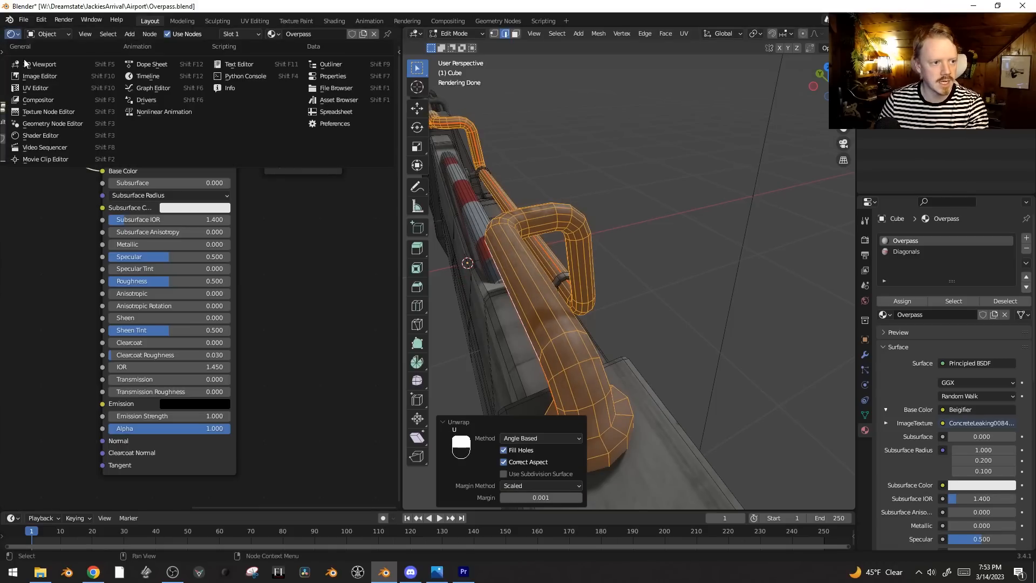
left_click(30, 85)
key("a")
scroll(105, 225, "up", 4)
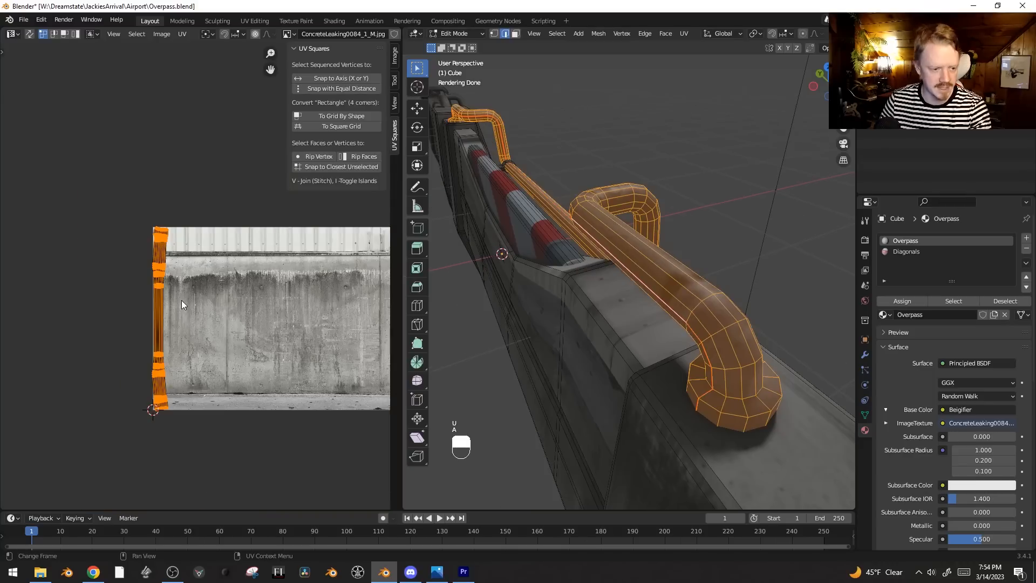
scroll(203, 289, "up", 1)
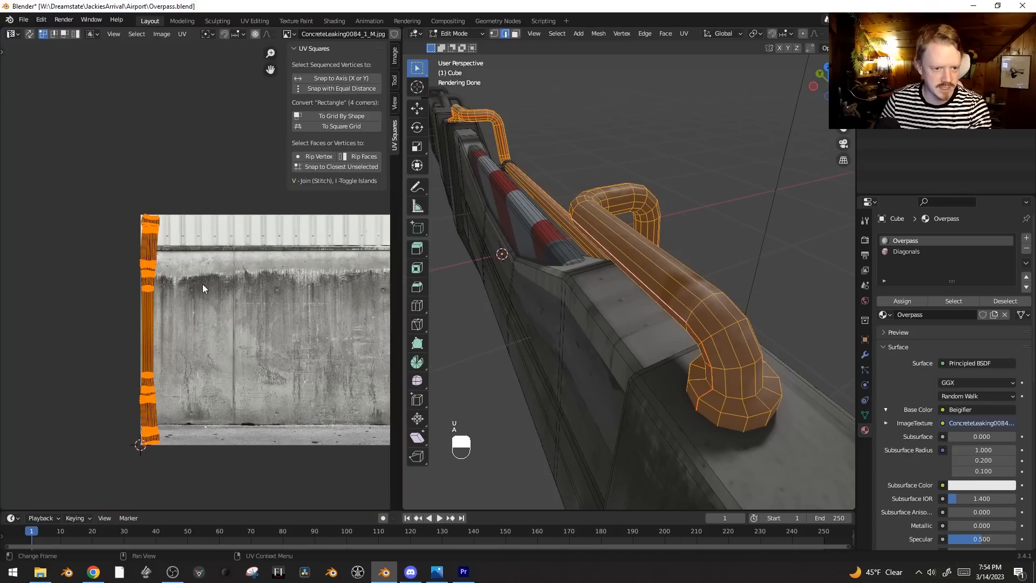
Step: Straighten the railing's UVs with To Grid By Shape, then resize and move the strip onto the concrete image
left_click(355, 117)
key("s")
left_click(213, 301)
key("g")
left_click(318, 287)
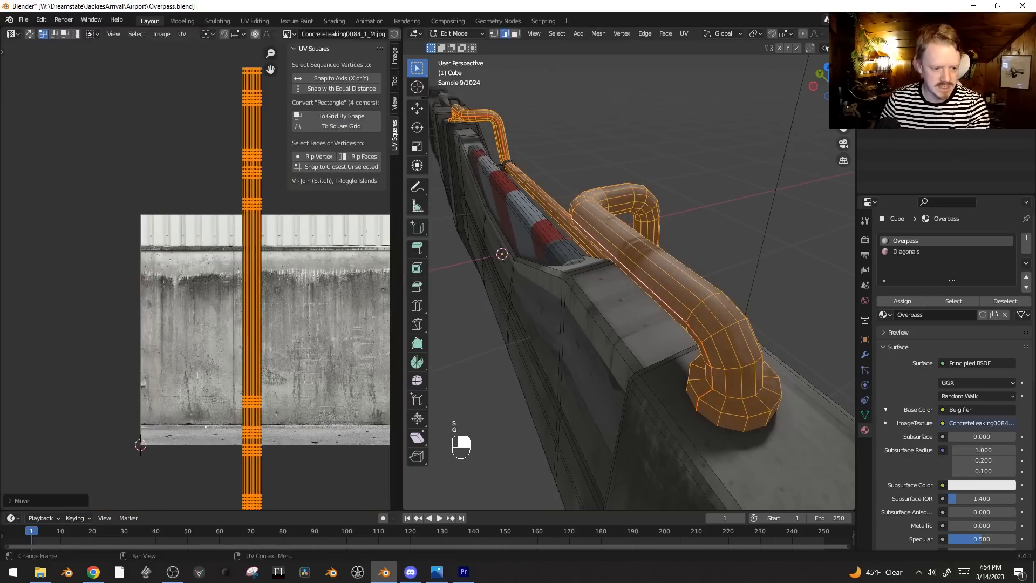
Step: Rotate the railing's UV strip 90 degrees to horizontal, enlarge it, and place it across the upper part of the concrete image
key("r")
left_click(268, 397, "ctrl")
key("g")
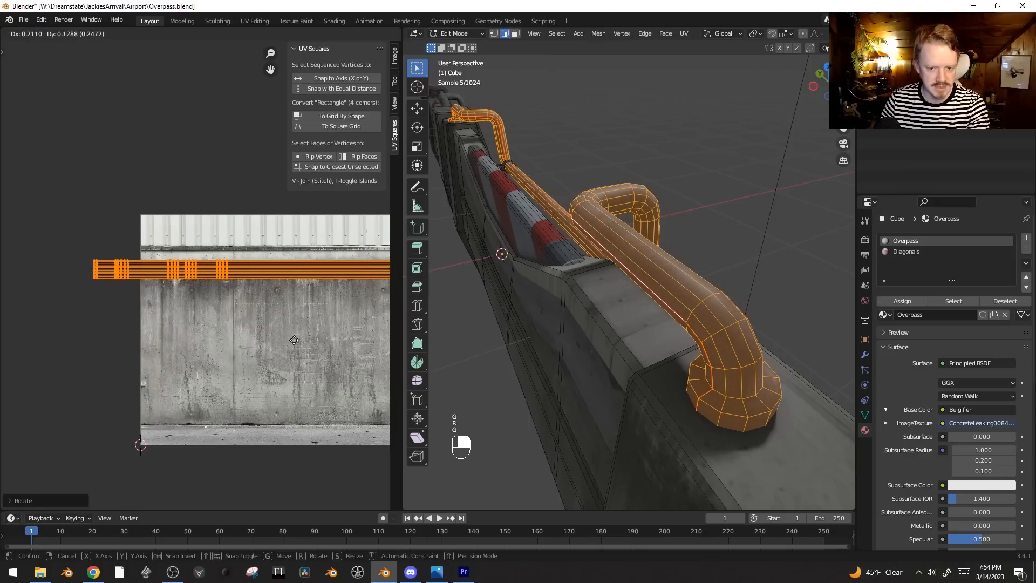
left_click(295, 340)
key("s")
left_click(311, 403)
key("g")
left_click(302, 396)
middle_click_drag(280, 350, 256, 349)
middle_click_drag(751, 319, 681, 306)
Step: Shift the railing's UV strip vertically on the concrete image and check the textured barrier in Object Mode with overlays hidden
key("Tab")
middle_click_drag(550, 263, 599, 245)
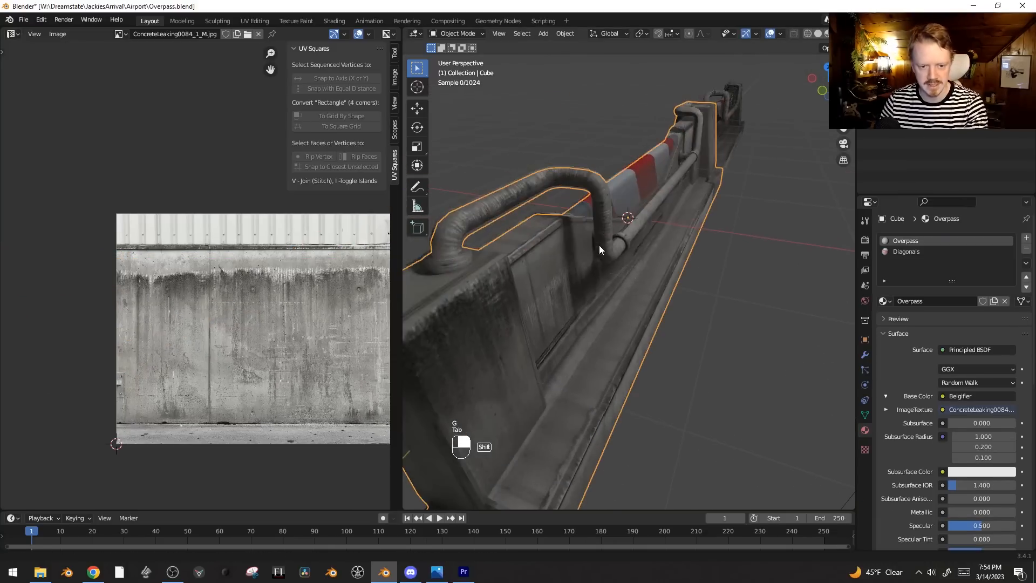
key("Tab")
key("g")
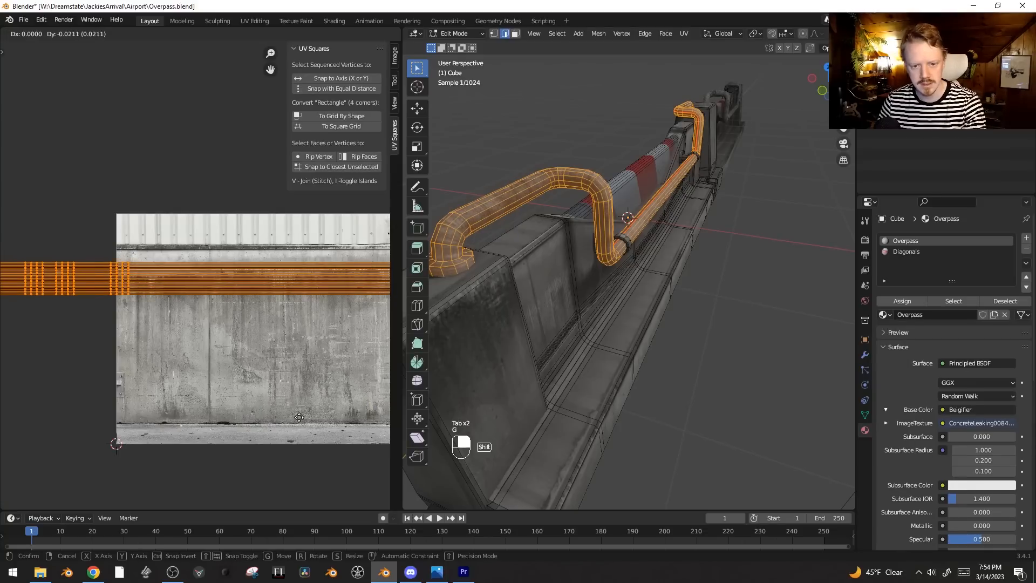
left_click(293, 339)
key("Tab")
mouse_move(646, 289)
middle_mouse_down()
mouse_move(675, 283)
mouse_move(645, 269)
mouse_move(632, 291)
middle_mouse_up()
scroll(662, 284, "down", 3)
key("shift+alt+z")
scroll(662, 284, "down", 2)
key("shift+alt+z")
scroll(675, 232, "up", 4)
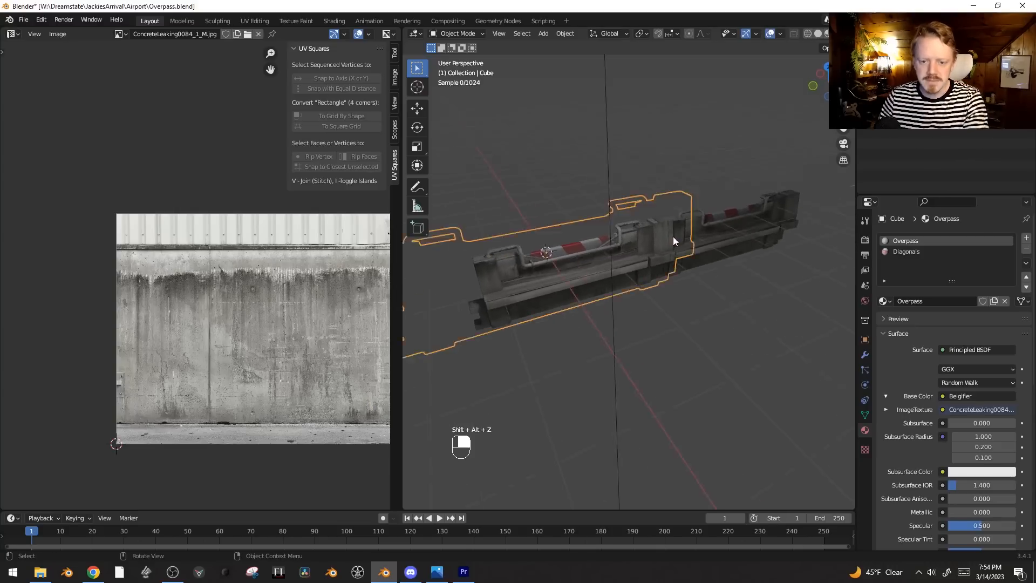
Step: Duplicate the top face of the barrier's raised block in place and scale the copy to about 0.59 along Y
key("shift+alt+z")
key("shift+alt+z")
key("Tab")
key("3")
left_click(686, 186)
key("KP_Decimal")
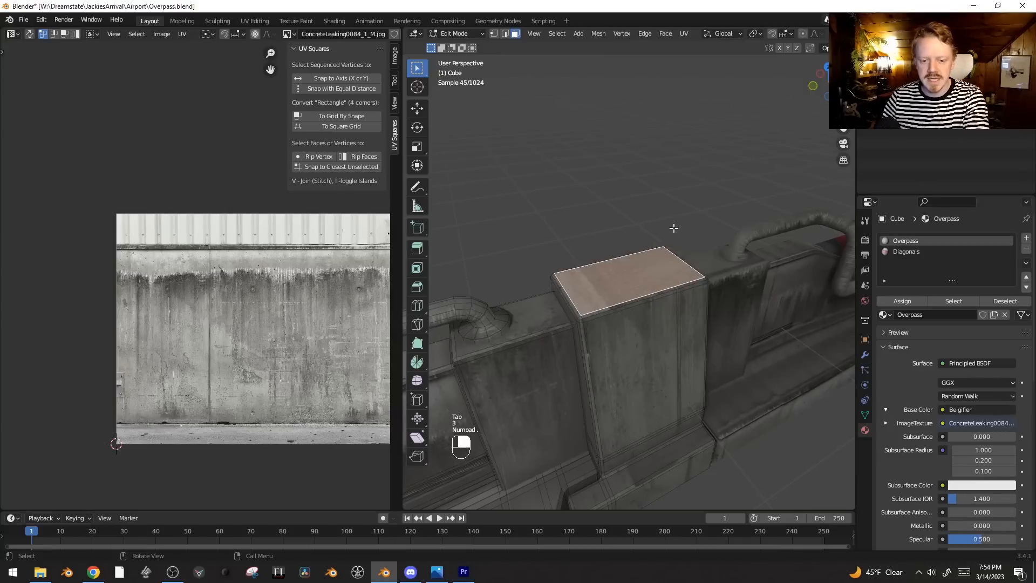
key("shift+d")
right_click(727, 225)
key("s")
middle_click_drag(734, 227, 734, 297)
left_click(706, 250)
Step: Scale the duplicated face to about 1.11 along X and raise it clear above the block
key("s")
key("x")
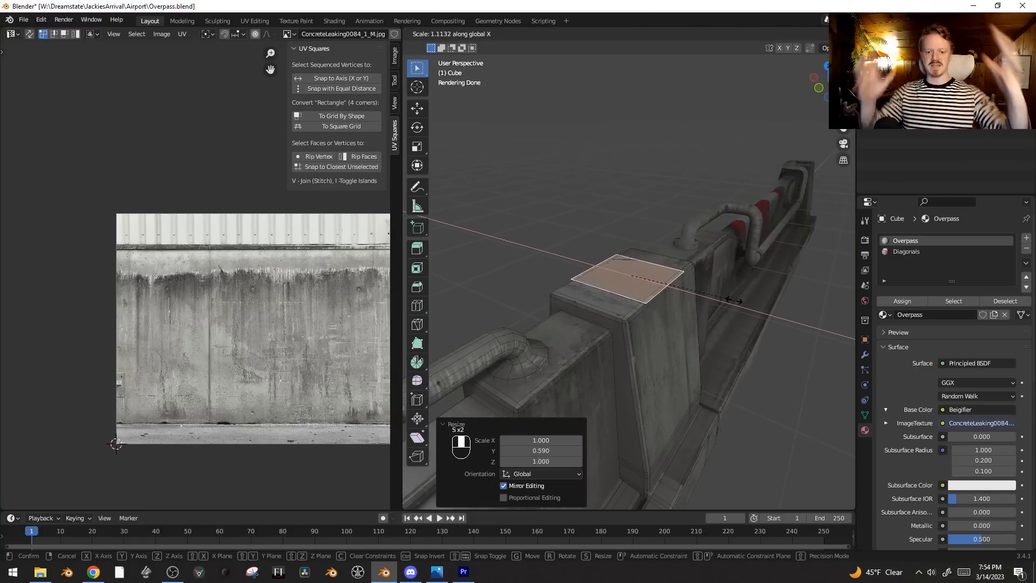
left_click(735, 301)
key("g")
left_click(702, 269)
Step: Cut a centred edge loop across the raised block and bevel it about 0.17 m into a wide central band
key("ctrl+r")
left_click(702, 304)
right_click(702, 304)
key("ctrl+b")
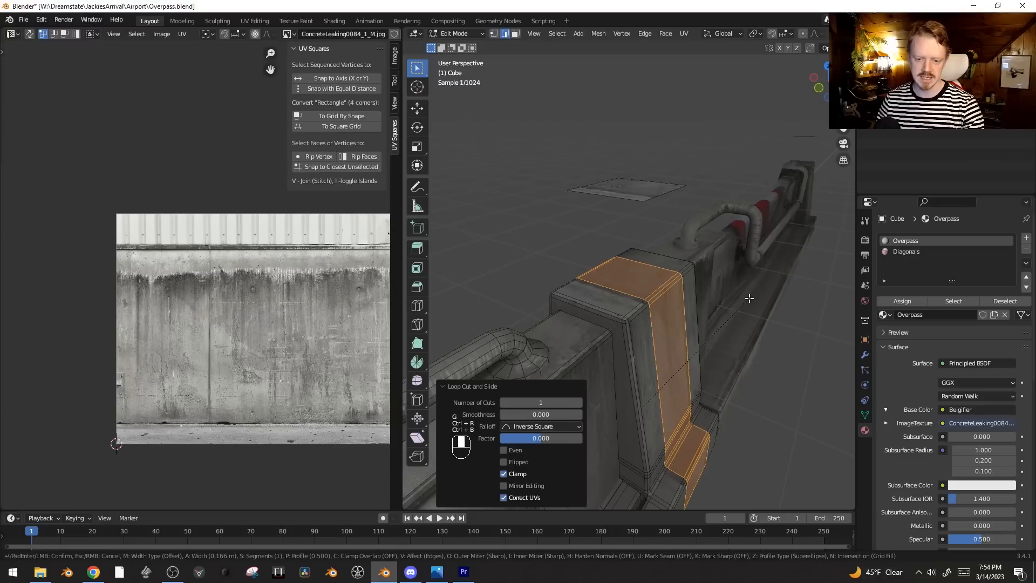
left_click(755, 298)
Step: Cut a horizontal edge loop around the raised block, slid to part-way down its sides
key("3")
key("ctrl+r")
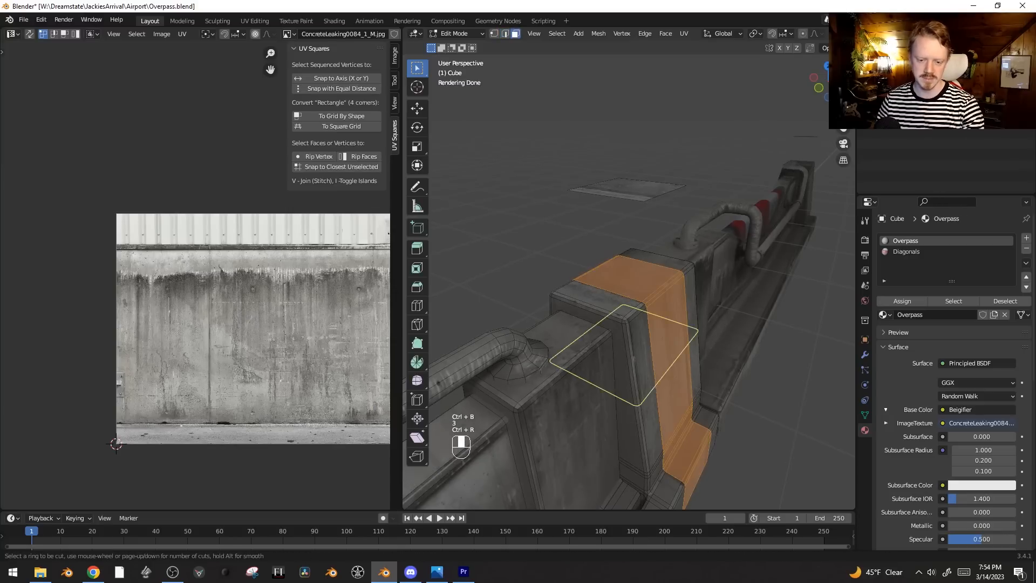
left_click(649, 378)
left_click(657, 402)
Step: Select the face strips running over both ends of the block and extrude them about 0.08 m outward along their normals
key("3")
left_click(636, 345)
mouse_move(629, 336)
middle_mouse_down()
mouse_move(722, 308)
mouse_move(642, 328)
middle_mouse_up()
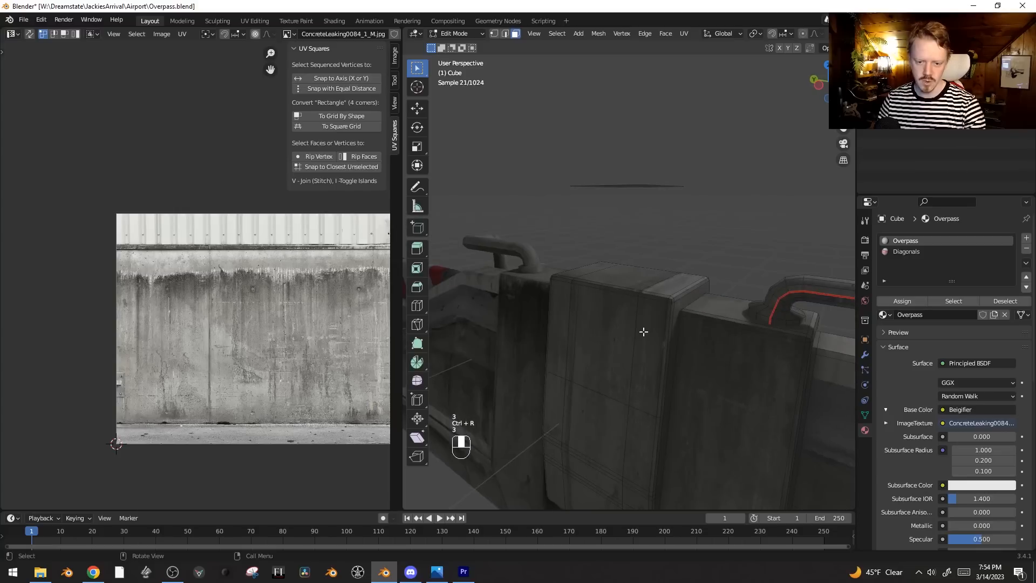
left_click(648, 335, "ctrl")
left_click(556, 332, "shift")
middle_click_drag(561, 327, 583, 334)
key("c")
key("Escape")
middle_click_drag(672, 287, 489, 259)
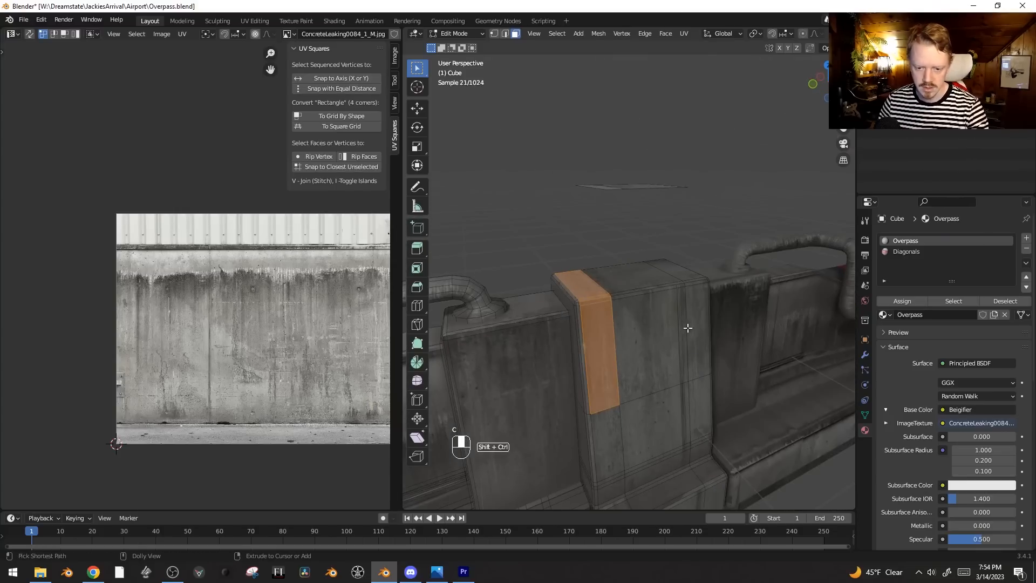
left_click(701, 327, "ctrl")
key("alt+e")
left_click(759, 313)
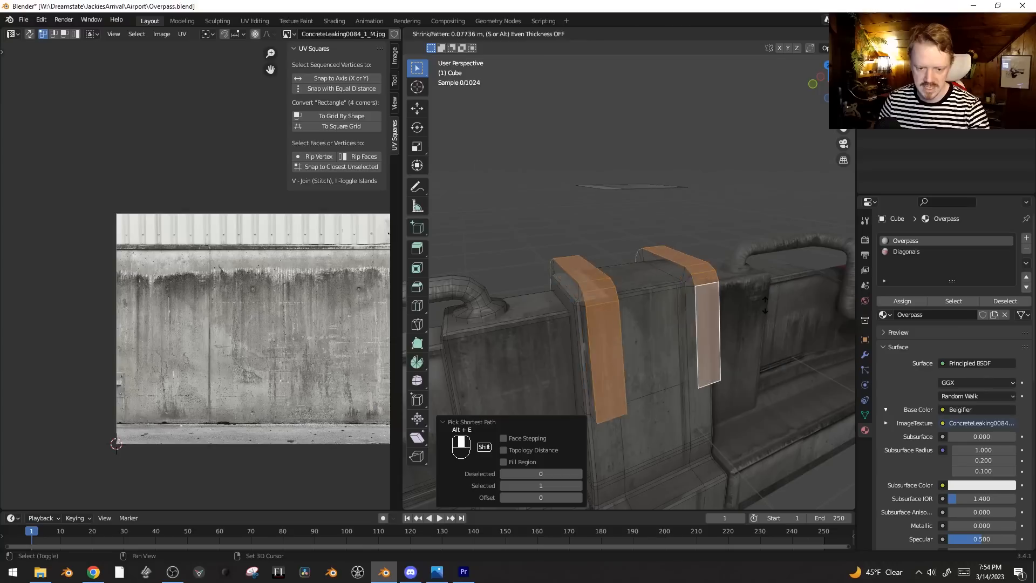
left_click(767, 307)
Step: Select the outer edge loops of both raised straps and bevel them with several segments
key("2")
left_click(712, 301, "alt+shift")
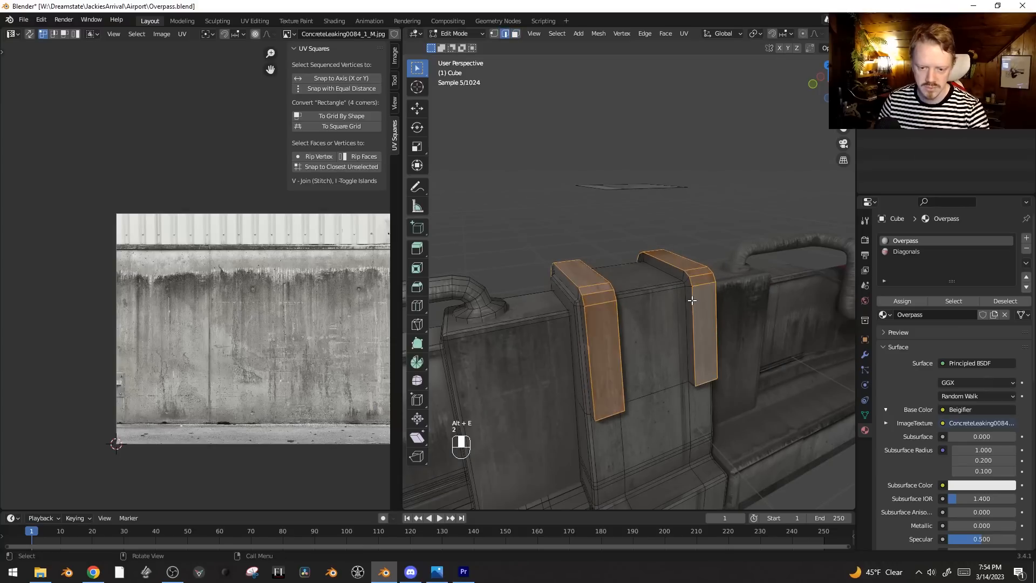
left_click(594, 330, "alt+shift")
middle_click_drag(594, 329, 626, 337)
key("ctrl+b")
scroll(793, 389, "up", 3)
left_click(793, 388)
key("Tab")
key("Tab")
key("Tab")
key("Tab")
Step: Lower the floating face along Z onto the block's top between the straps and adjust its width along X
left_click(632, 186)
key("ctrl+l")
key("g")
key("z")
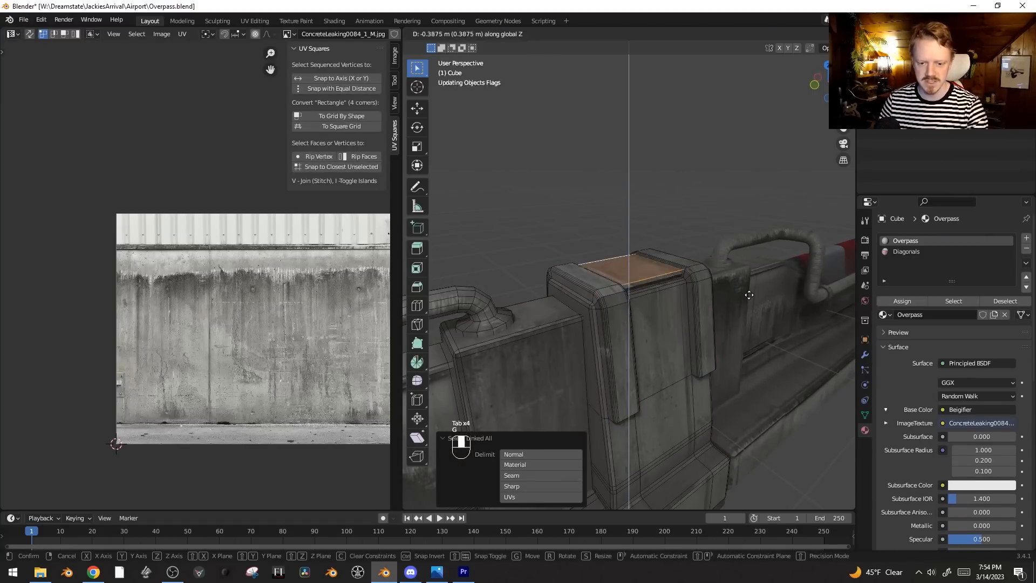
left_click(752, 314)
middle_click_drag(752, 314, 759, 337)
key("s")
key("x")
left_click(772, 348)
Step: Extrude the two long outer edges of the lowered face about 0.51 m straight down along Z
key("2")
left_click(667, 292)
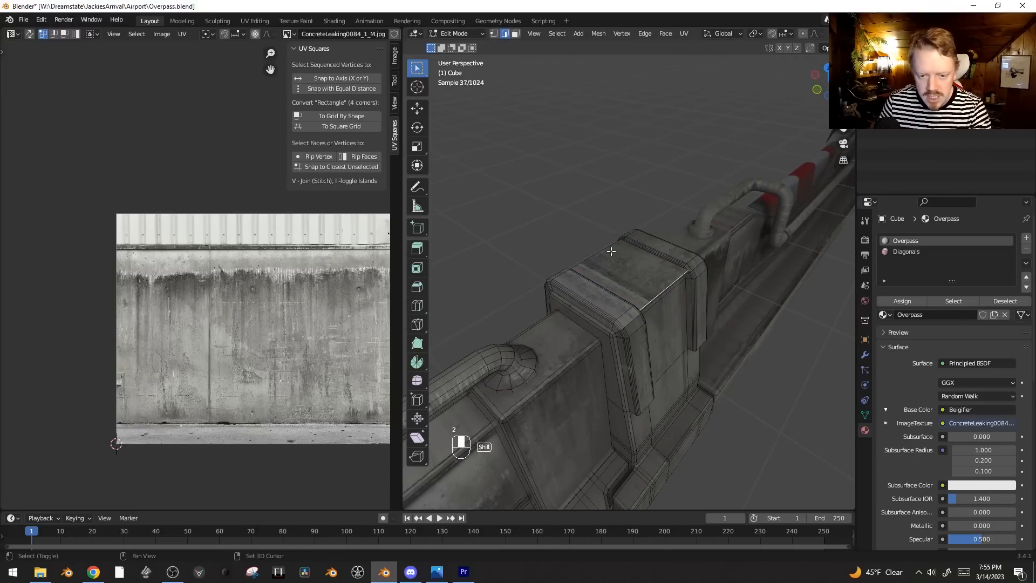
middle_click_drag(602, 250, 754, 280)
key("e")
key("z")
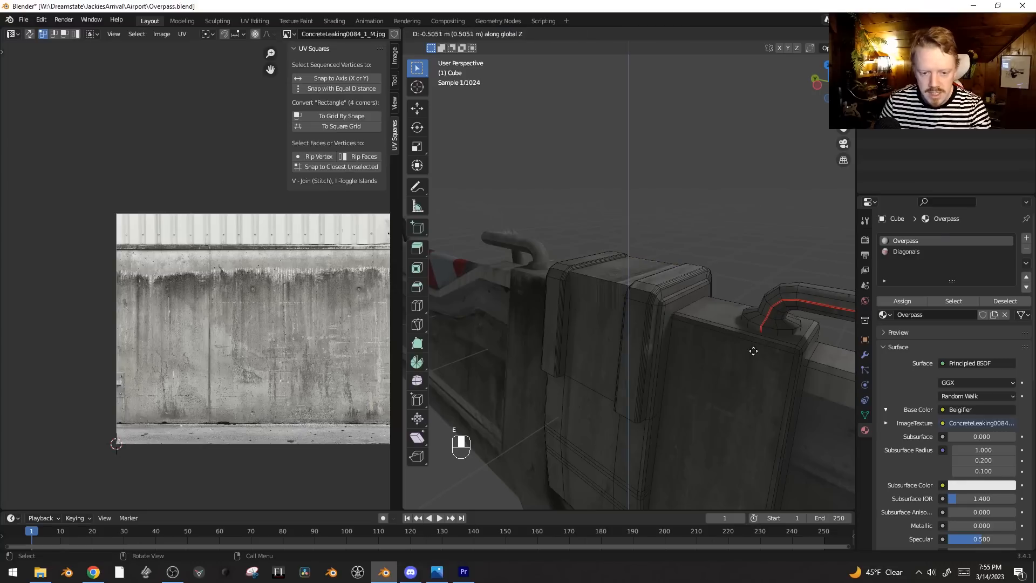
left_click(753, 353)
Step: Spread the extruded lower edges apart by 1.415 along X and raise them about 0.07 m
key("s")
key("x")
key("g")
key("z")
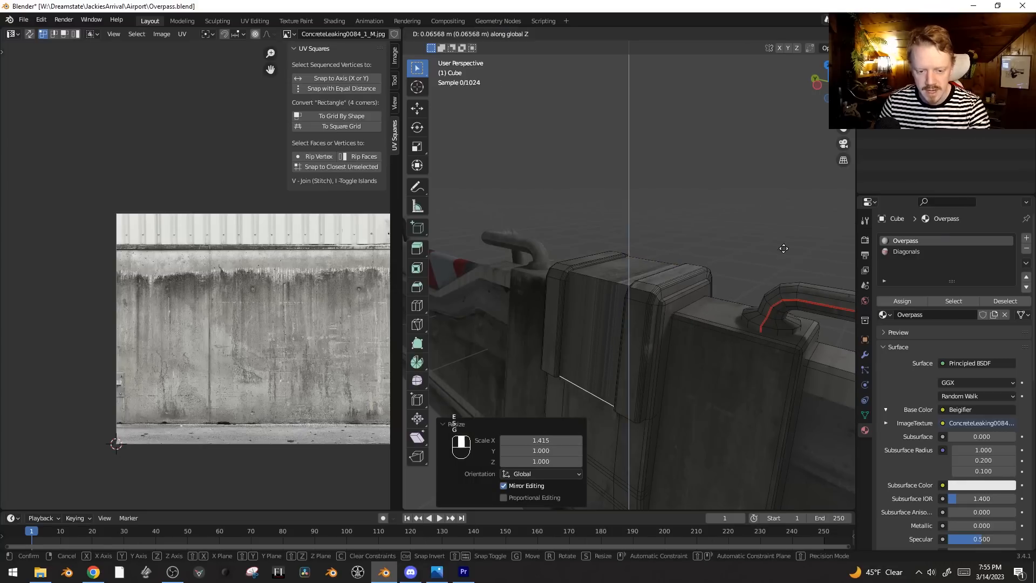
left_click(785, 244)
Step: Scale the whole linked panel to 0.873 along Y and thicken it by extruding along normals with a -0.0283 m offset
key("ctrl+l")
middle_click_drag(744, 260, 675, 210)
key("s")
key("y")
left_click(750, 303)
key("alt+e")
left_click(651, 183)
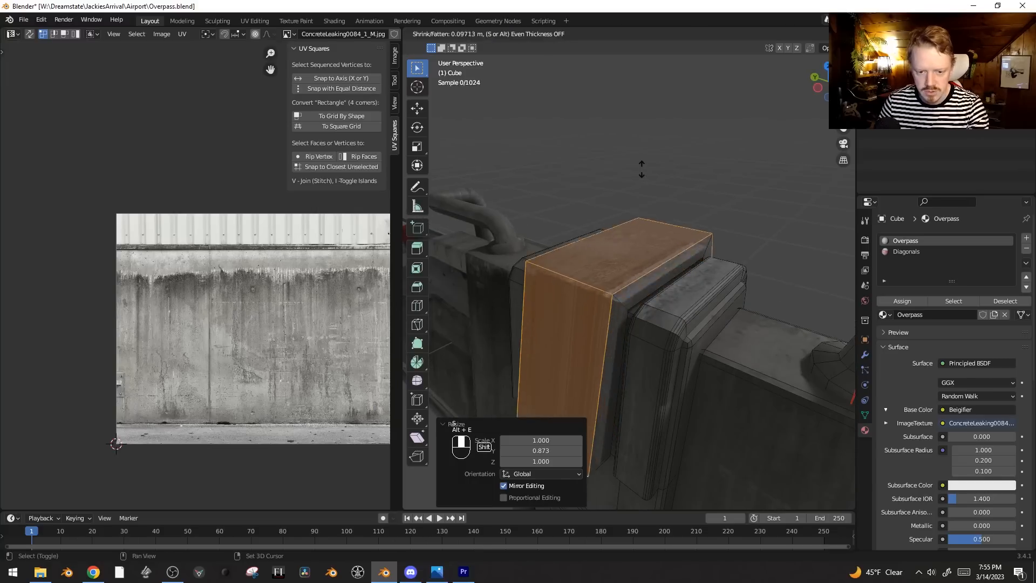
left_click(651, 187)
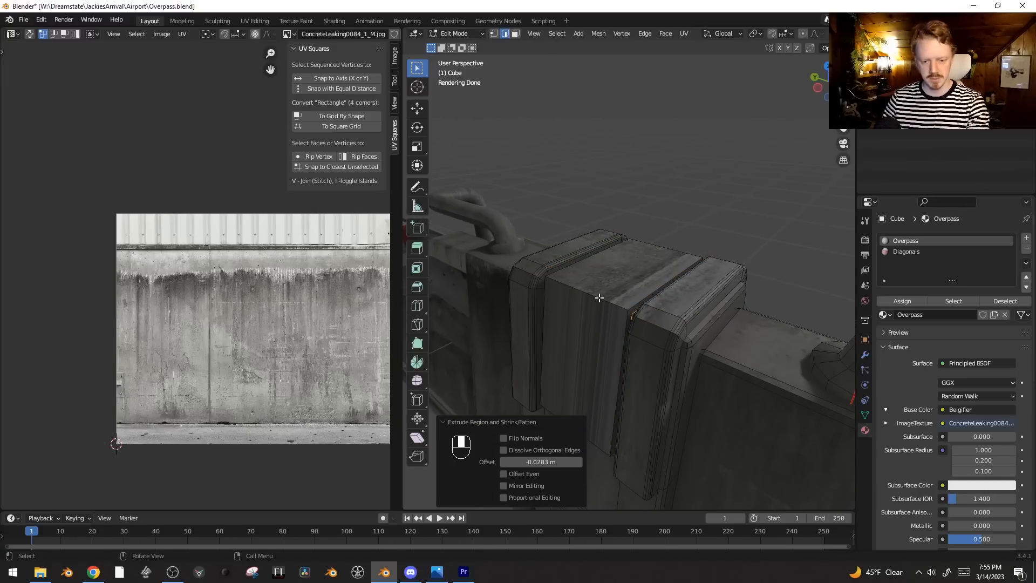
Step: Recalculate the normals of the entire mesh to face outside
key("a")
key("shift+n")
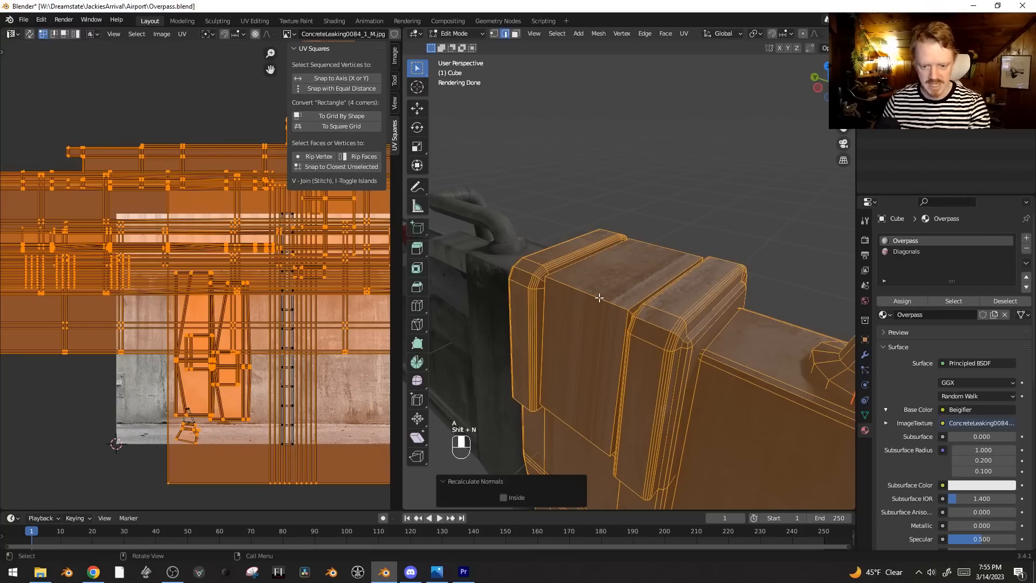
left_click(599, 298)
Step: Bevel the panel's upper corner edges where its top meets the hanging sides
left_click(683, 250, "alt+shift")
middle_click_drag(833, 279, 730, 290)
key("ctrl+b")
left_click(754, 289)
middle_click_drag(804, 346, 686, 333)
key("ctrl+l")
key("u")
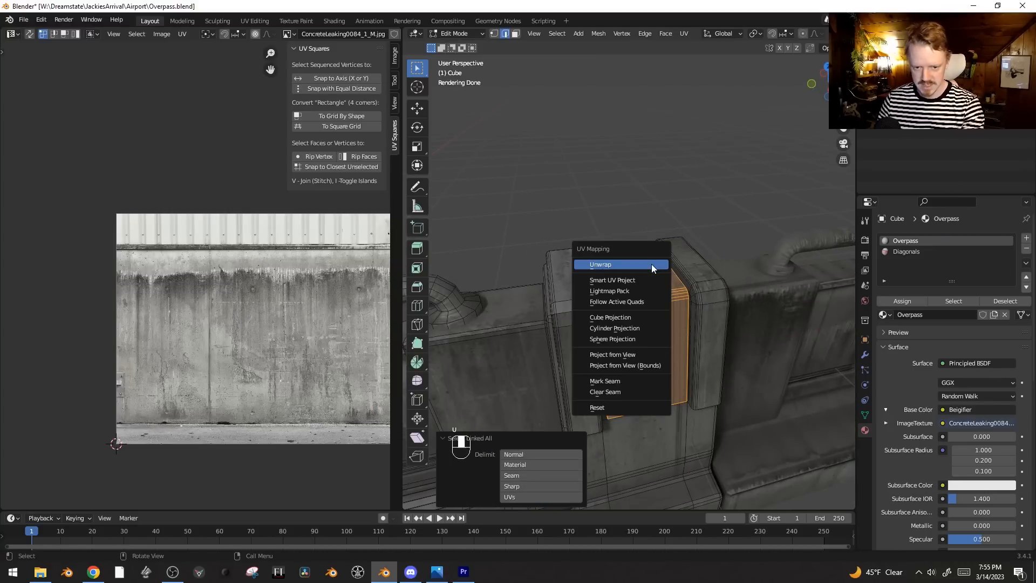
left_click(656, 328)
key("ctrl+z")
key("ctrl+z")
Step: Select the panel's outer faces from one side over the top to the other and unwrap them
middle_click_drag(691, 307, 604, 302)
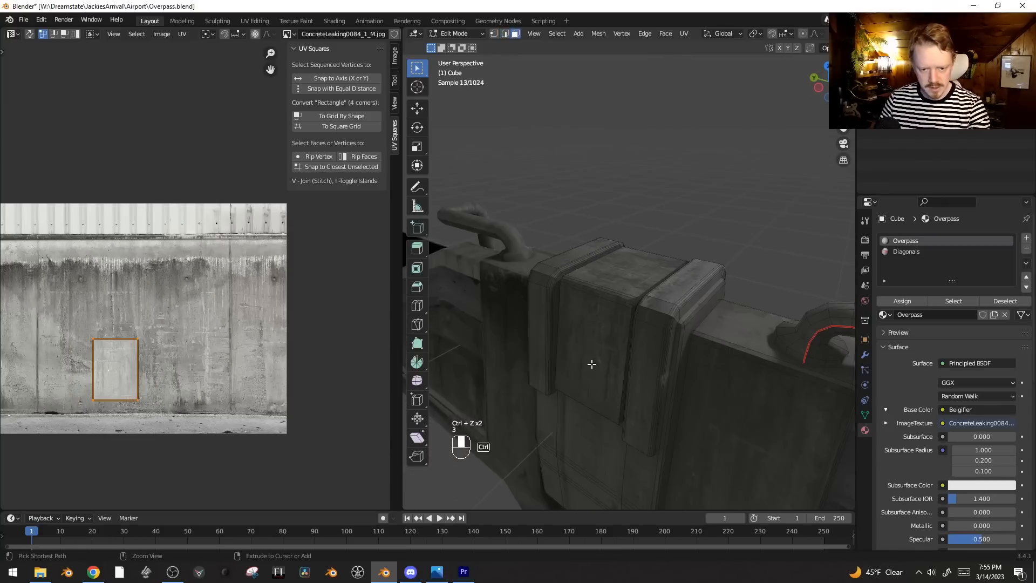
left_click(606, 270, "ctrl")
key("u")
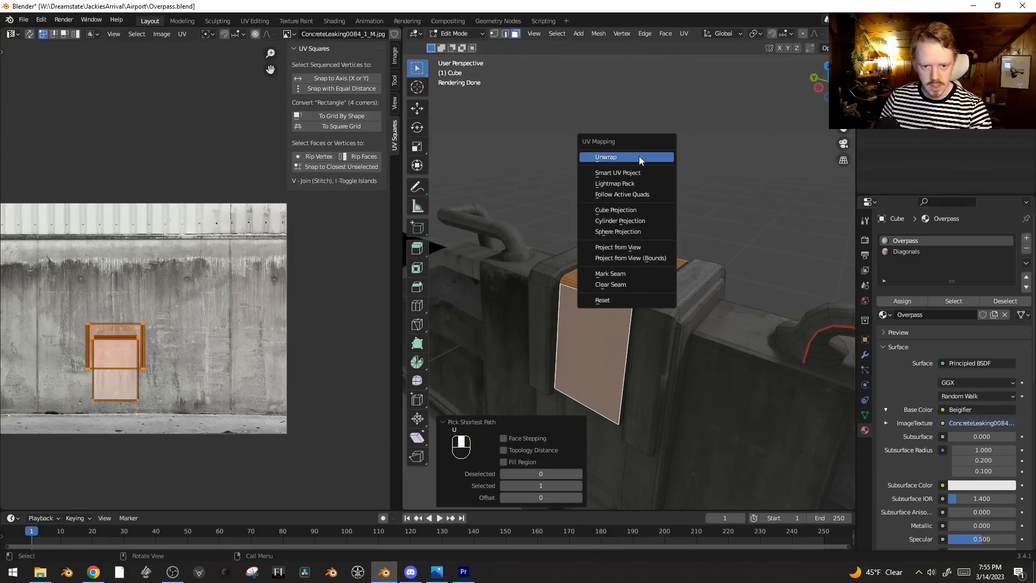
left_click(639, 157)
Step: Move the panel's UV island up to the top area of the concrete texture and rotate it 90 degrees
middle_click_drag(160, 354, 317, 354)
key("g")
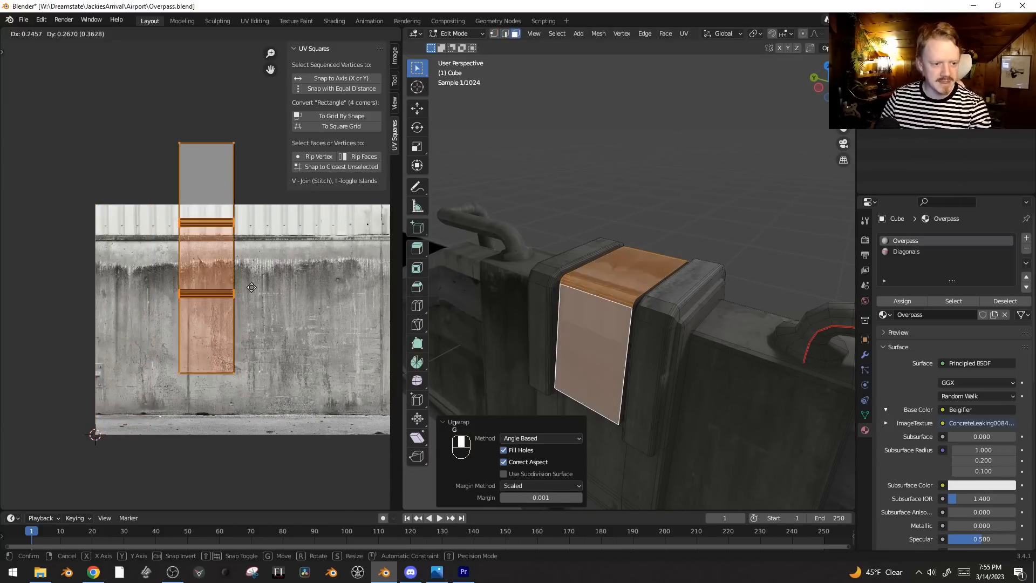
left_click(251, 291)
key("r")
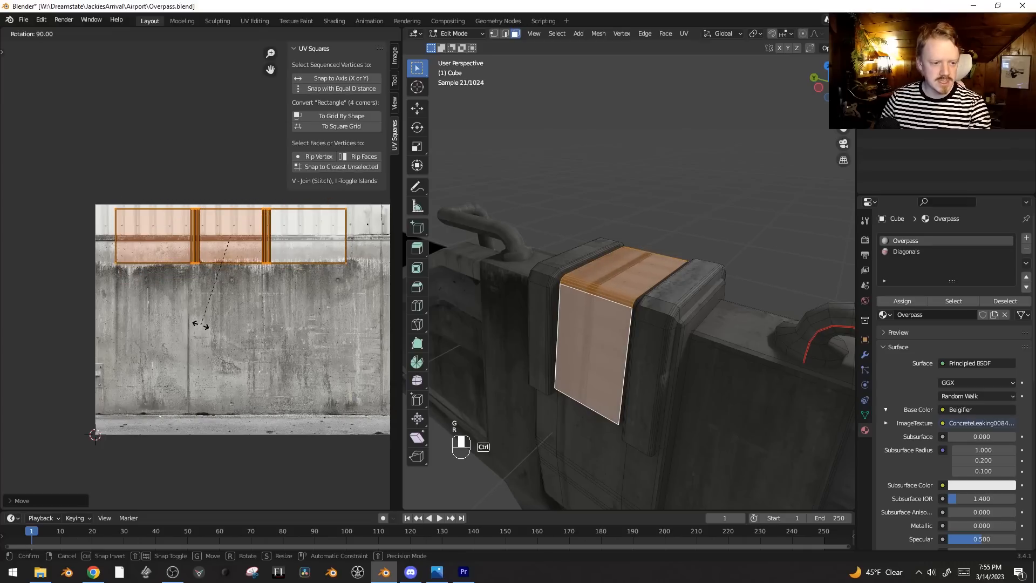
left_click(201, 325)
Step: Add a centred loop cut running lengthwise over the panel from side to side
middle_click_drag(626, 323, 635, 328)
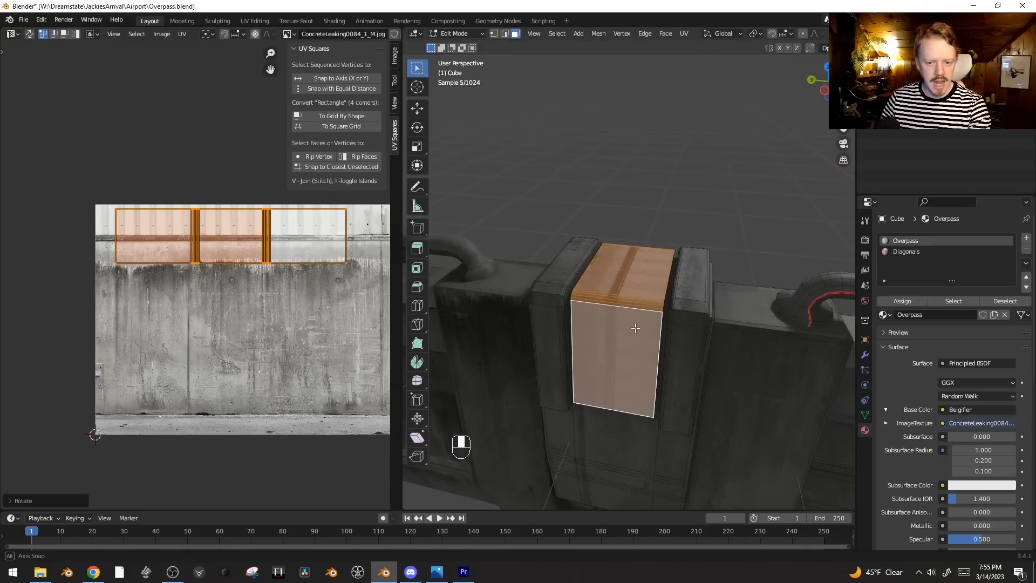
scroll(262, 245, "up", 2)
key("ctrl+r")
left_click(632, 294)
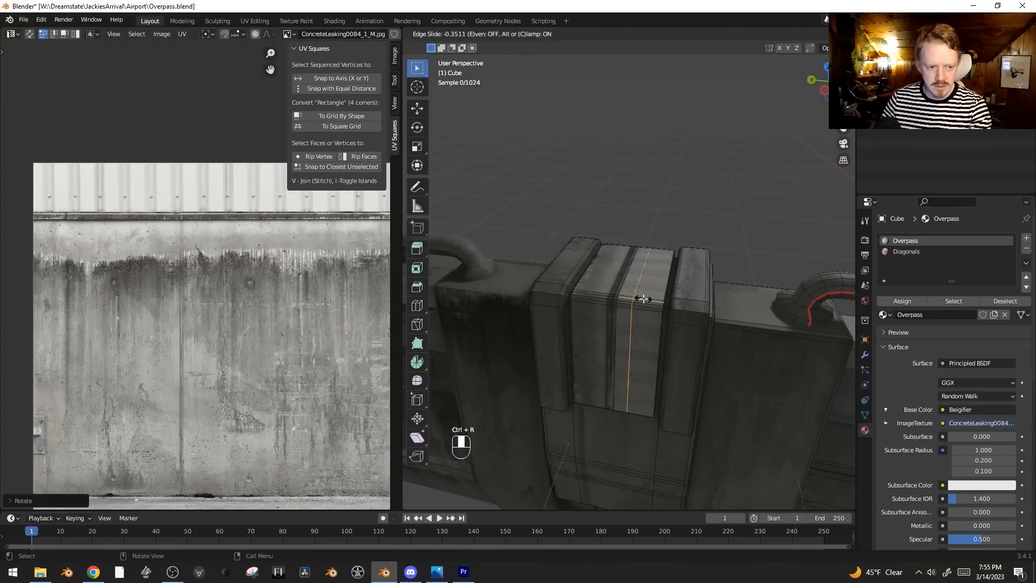
right_click(638, 286)
left_click(632, 335)
Step: Select all outer faces of the panel and fold its upper UV row down along Y over the lower row
middle_click_drag(632, 334, 604, 363)
key("3")
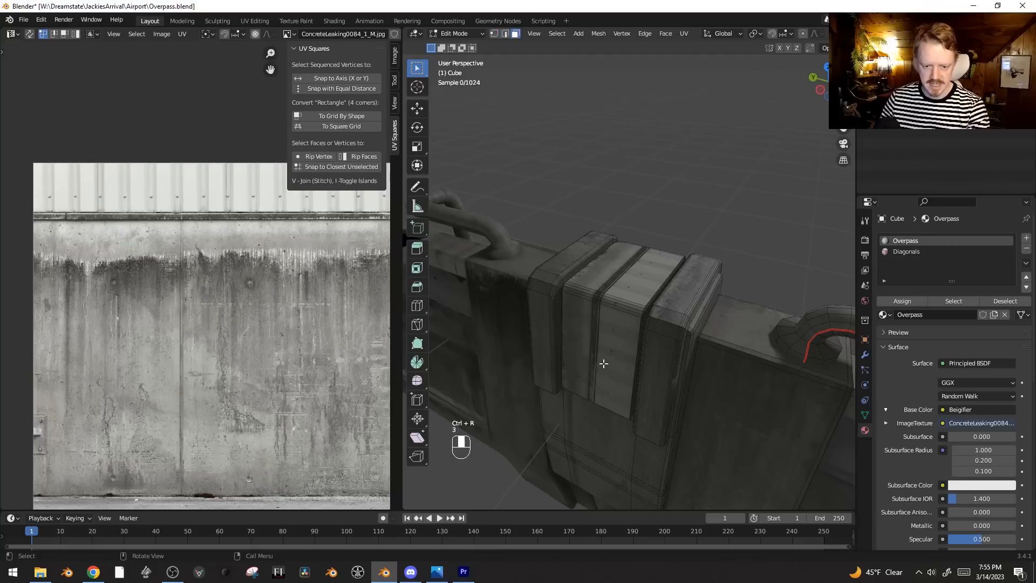
left_click(605, 363)
middle_click_drag(694, 317, 527, 312)
left_click(683, 350, "ctrl+shift")
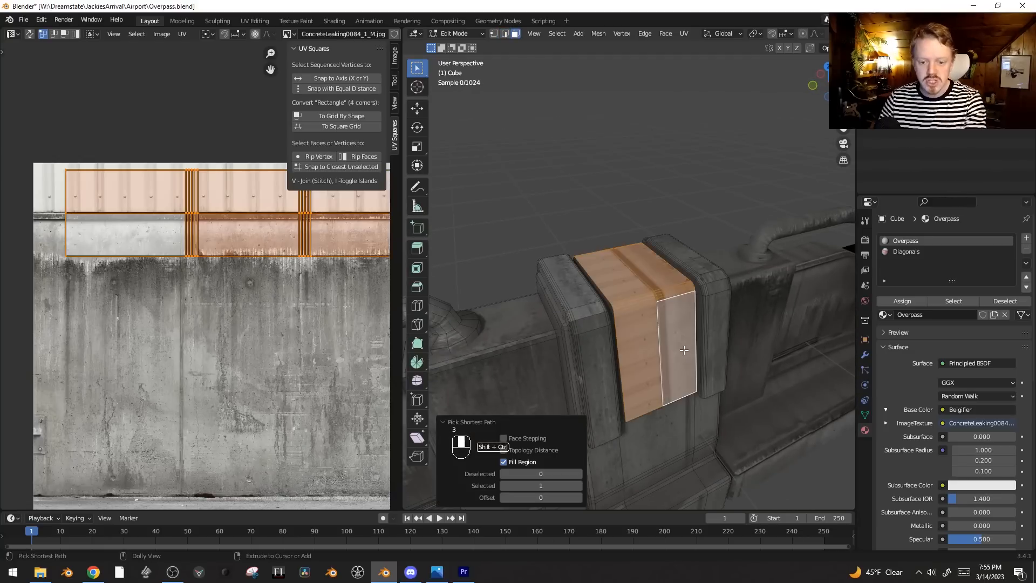
middle_click_drag(685, 294, 572, 302)
scroll(300, 296, "down", 2)
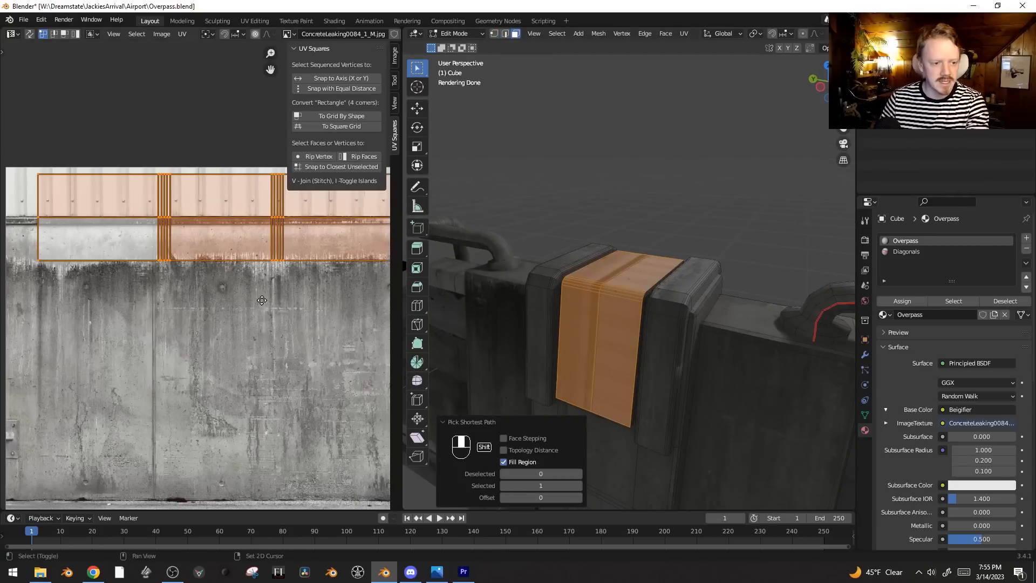
scroll(273, 281, "up", 2)
key("alt+a")
key("b")
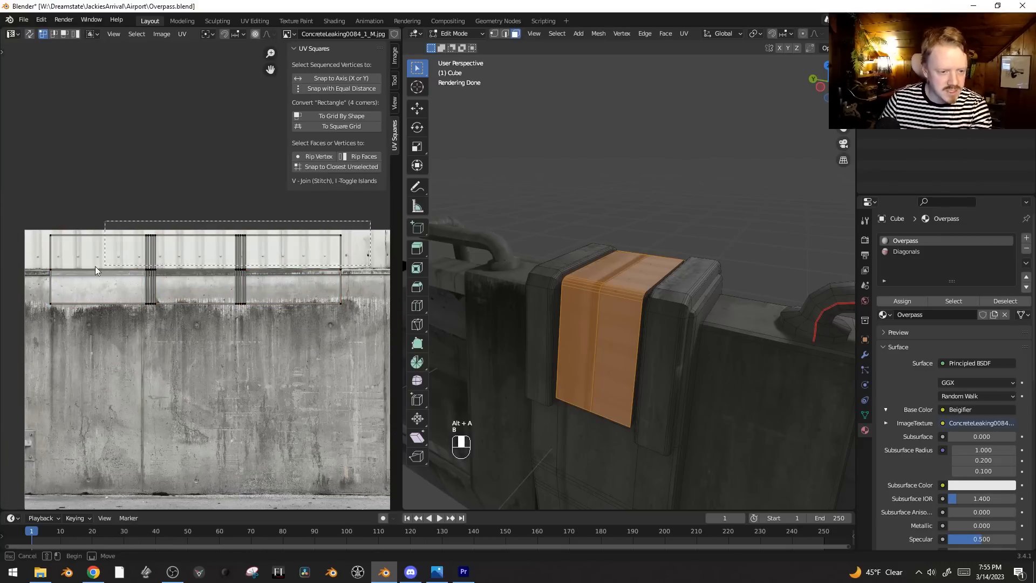
left_click_drag(29, 251, 30, 250)
key("g")
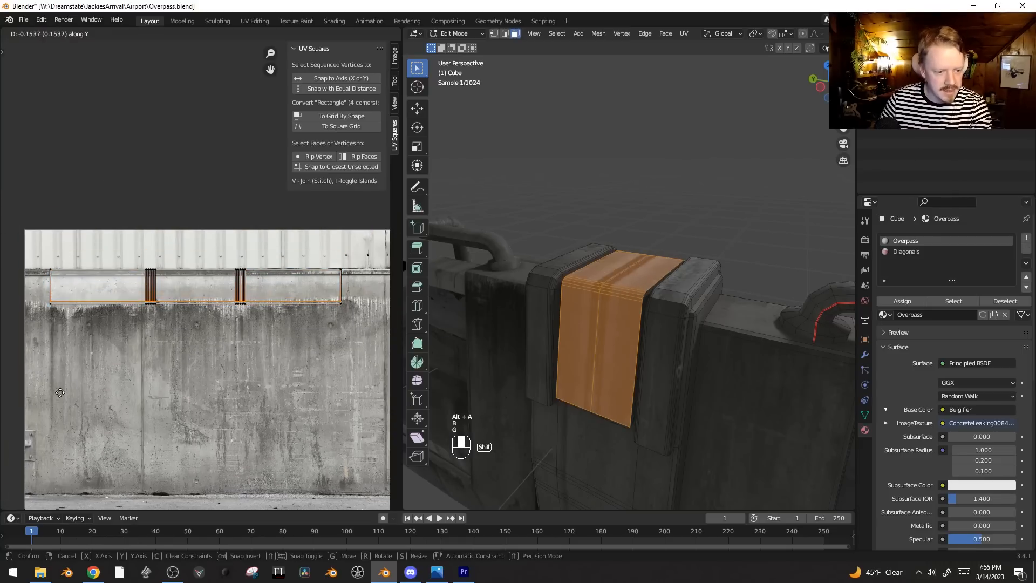
left_click(69, 410)
Step: Reposition the whole folded UV island over the horizontal dark trim line of the texture
key("a")
key("g")
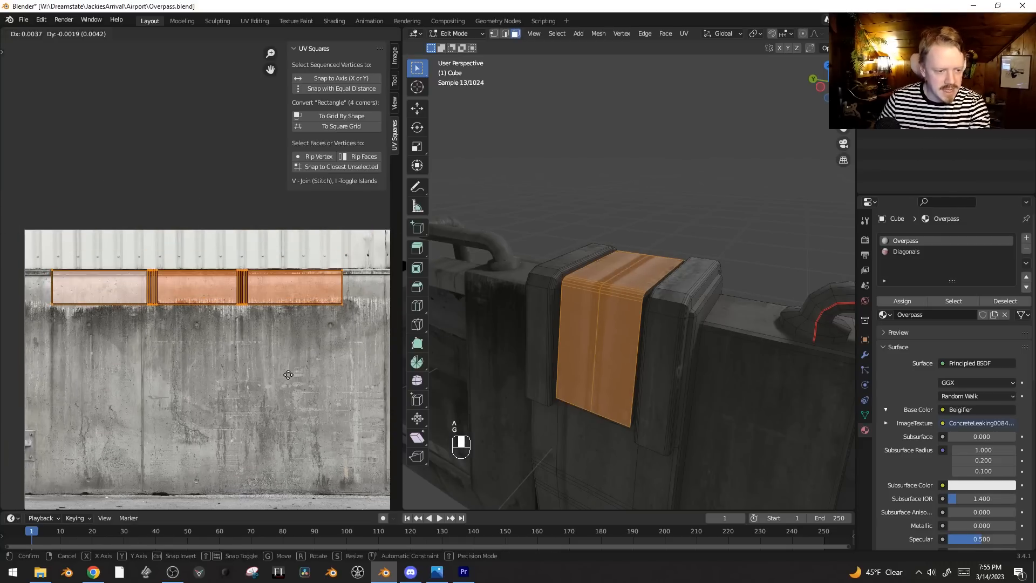
left_click(302, 344)
scroll(302, 343, "up", 2)
key("g")
left_click(303, 351)
Step: Inspect the panel's texture outside edit mode, switching viewport shading and returning to the rendered view
key("Tab")
middle_click_drag(646, 317, 540, 328)
key("z")
left_click(605, 326)
key("z")
left_click(637, 261)
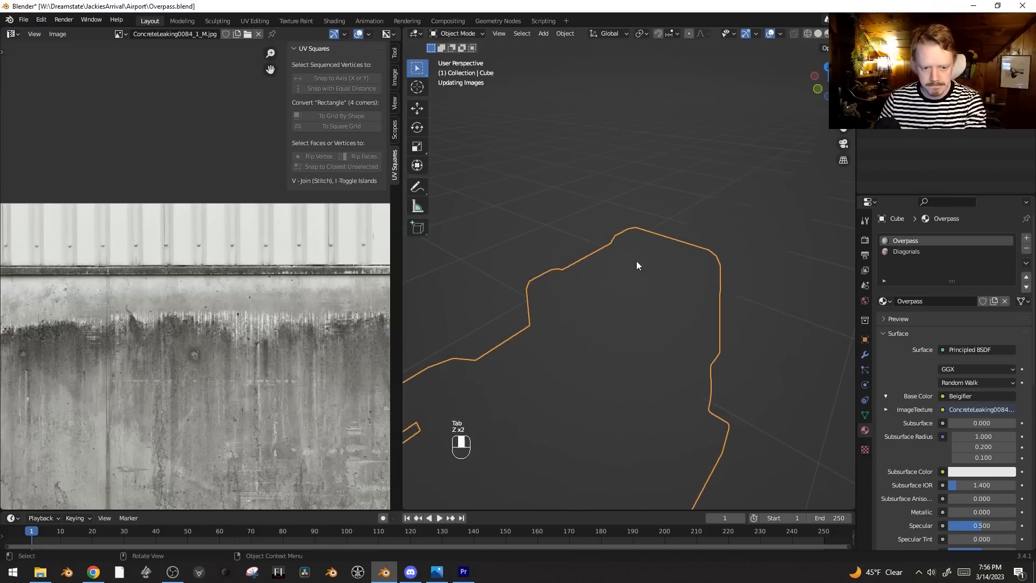
middle_click_drag(736, 312, 684, 308)
key("Tab")
key("Tab")
key("Tab")
scroll(273, 306, "down", 2)
key("ctrl+z")
key("ctrl+z")
key("ctrl+z")
key("ctrl+z")
key("ctrl+z")
key("ctrl+z")
key("ctrl+z")
key("ctrl+z")
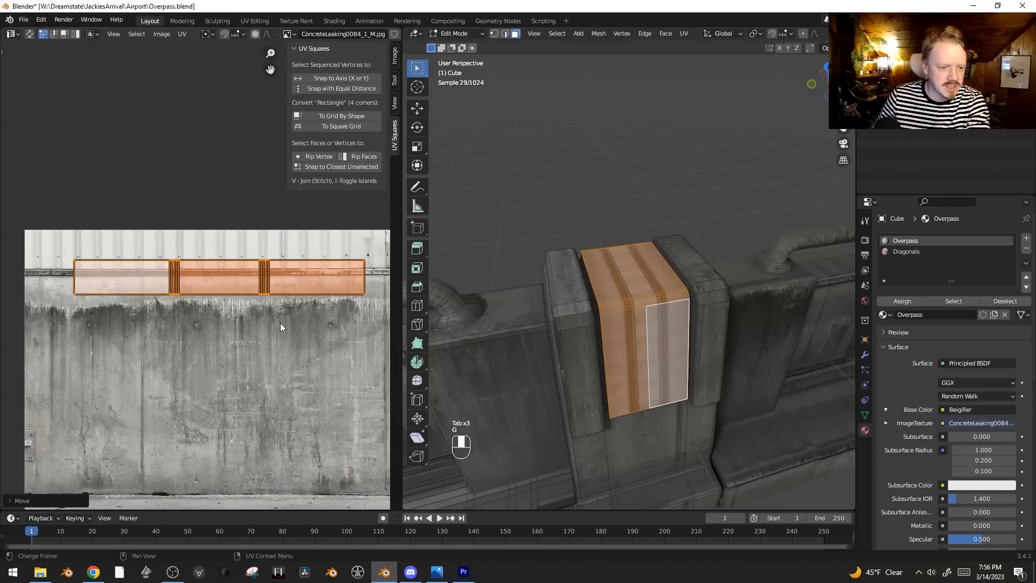
Step: Move the panel's UV island onto the corrugated area above the trim and rotate it end for end
key("g")
key("r")
key("r")
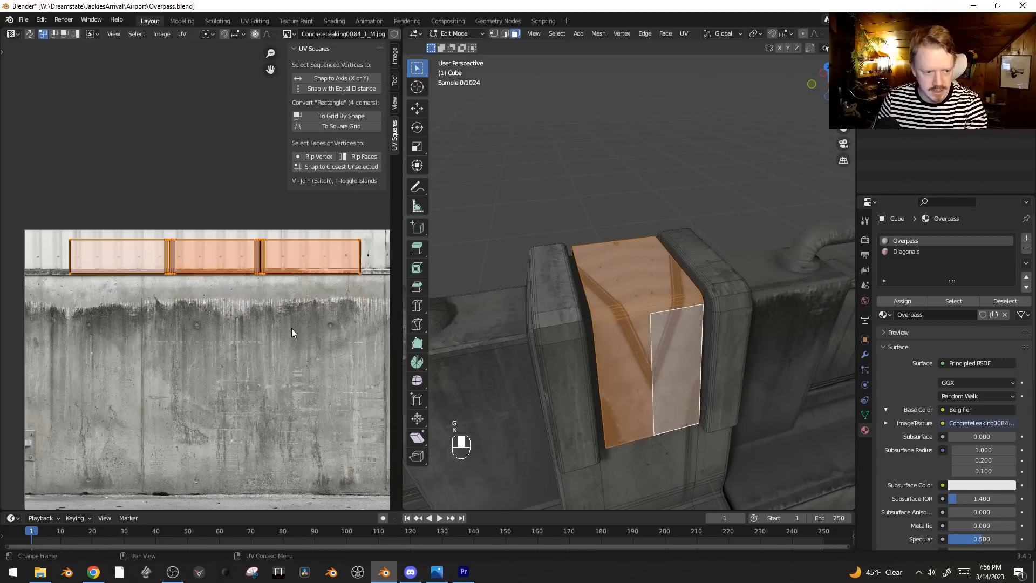
left_click(115, 235)
Step: Shrink the UV island to about half size and place it on the concrete strip just below the dark trim
key("s")
left_click(293, 272)
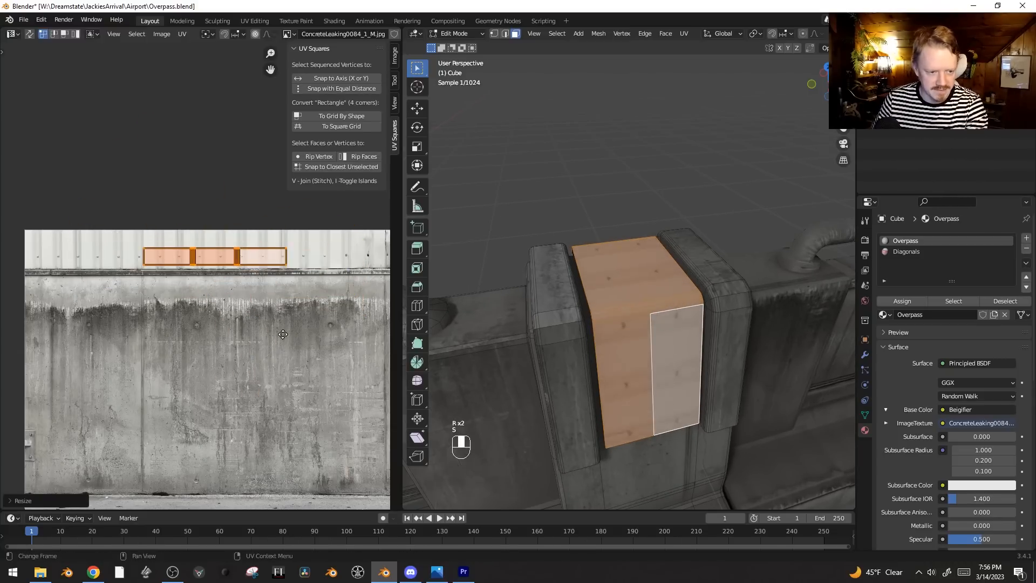
key("g")
left_click(290, 260)
key("Tab")
middle_click_drag(410, 268, 702, 345)
key("Tab")
Step: Add two lengthwise loop cuts to the cover panel, one near each of its long edges
key("ctrl+r")
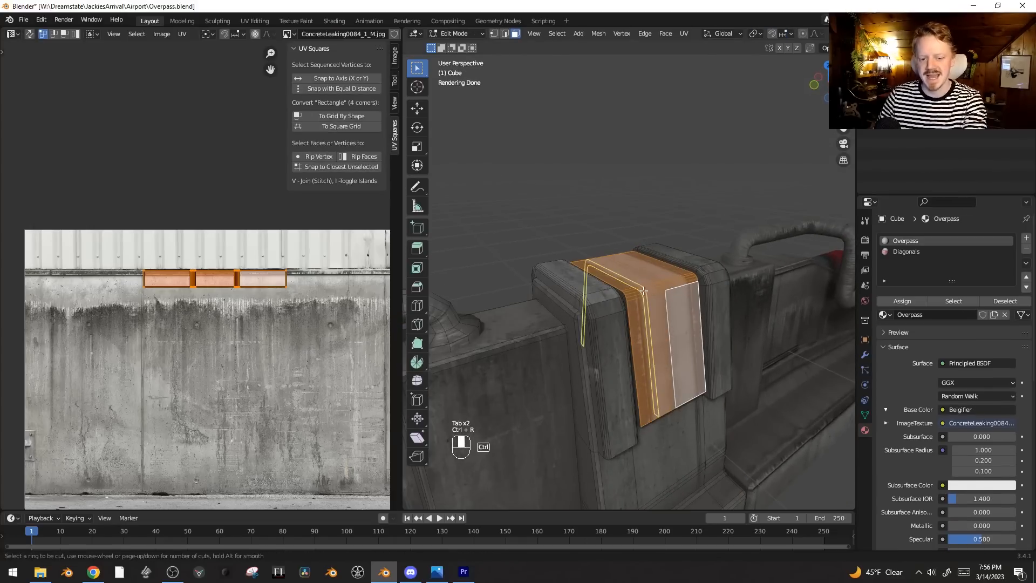
left_click(621, 302)
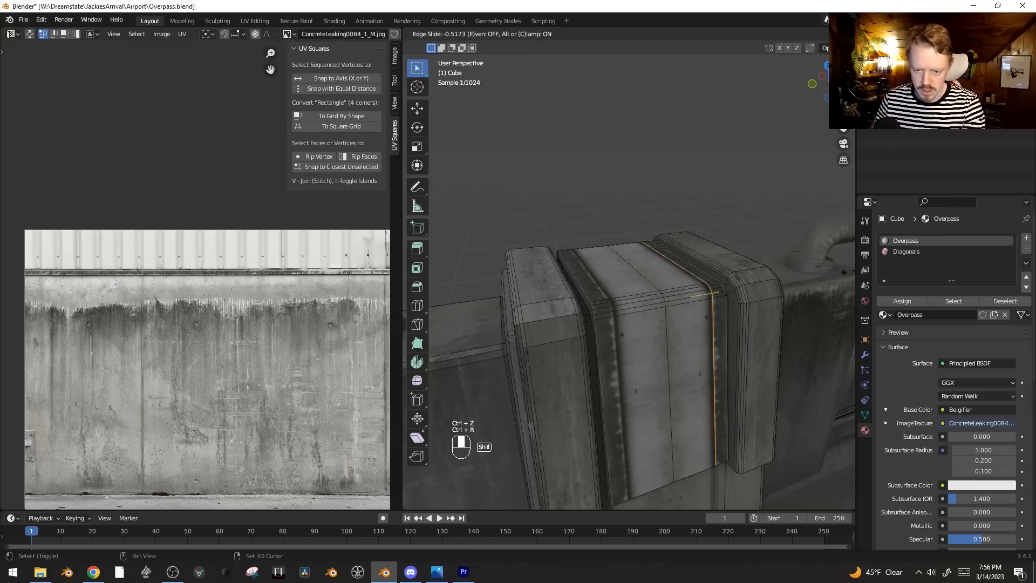
left_click(848, 272)
key("ctrl+r")
left_click(544, 354)
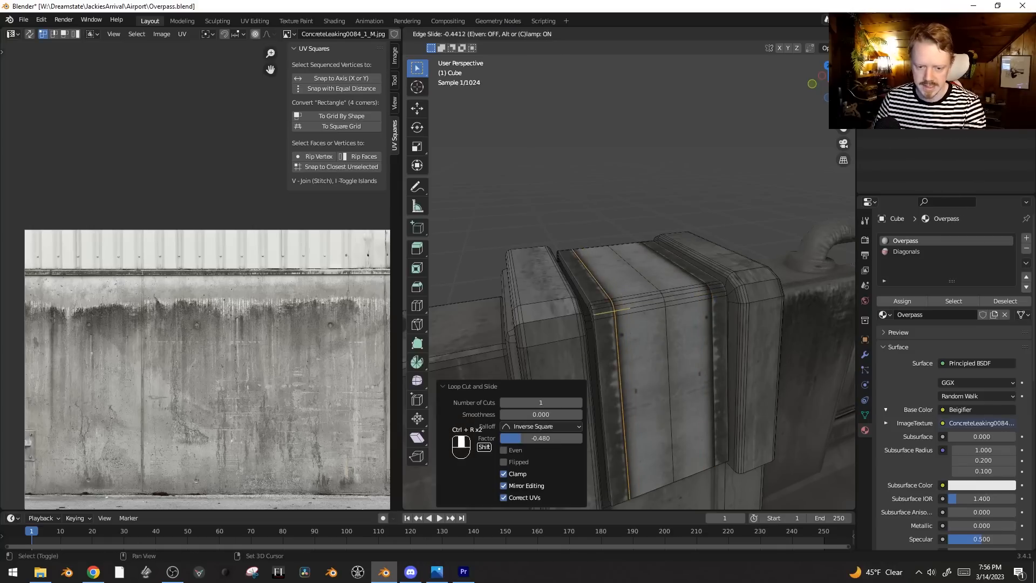
left_click(636, 291)
Step: Extrude the strip of faces between the new loops slightly inward along its normals over the panel's front and top
key("3")
left_click(628, 358)
middle_click_drag(629, 359, 662, 406)
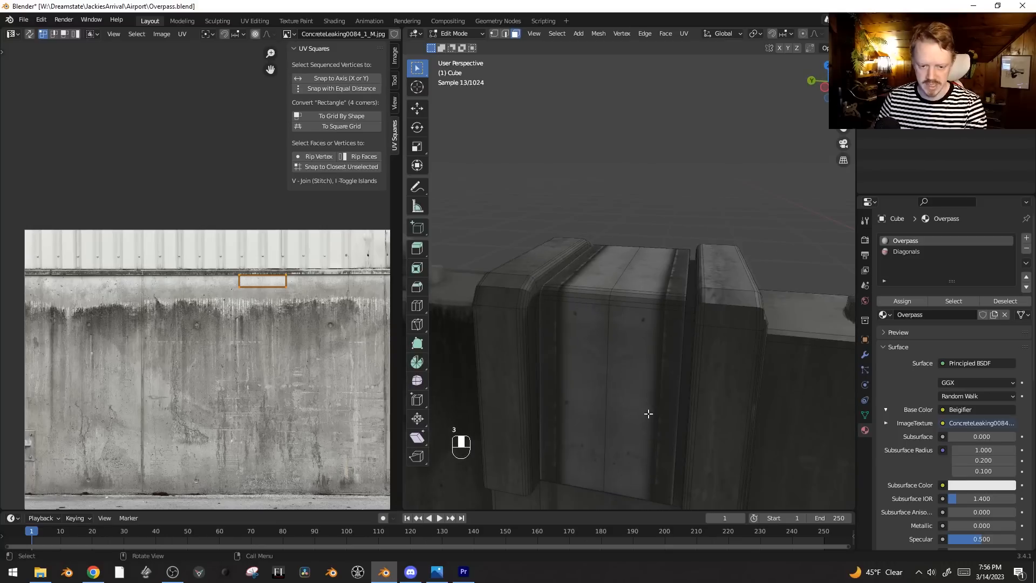
left_click(588, 422, "ctrl+shift")
key("alt+e")
left_click(745, 317)
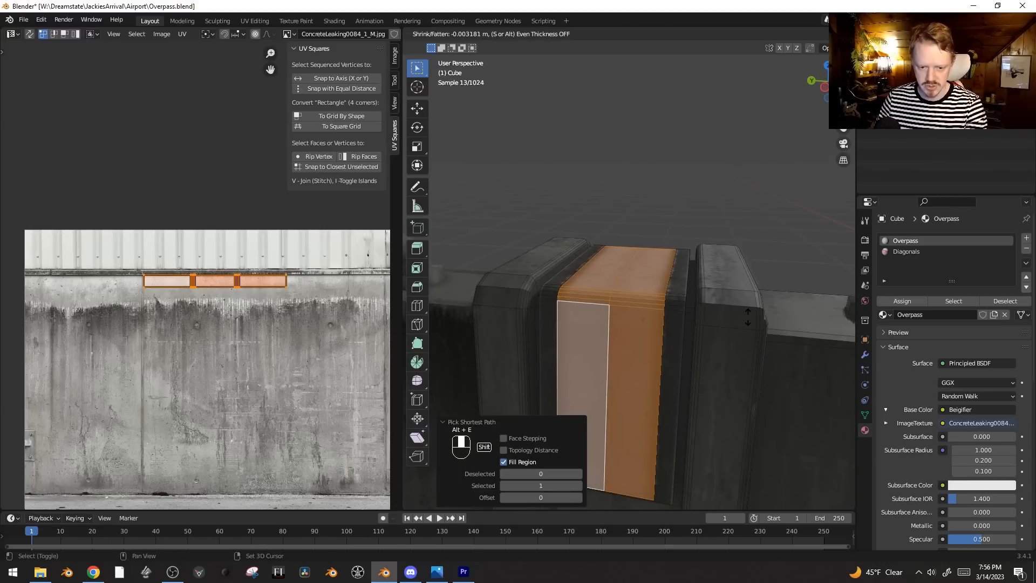
left_click(748, 313)
Step: Duplicate the panel's top face, shift the copy along Y, and scale it down to a smaller rectangle centred on the block
middle_click_drag(749, 313, 600, 373)
left_click(635, 260)
key("shift+d")
key("y")
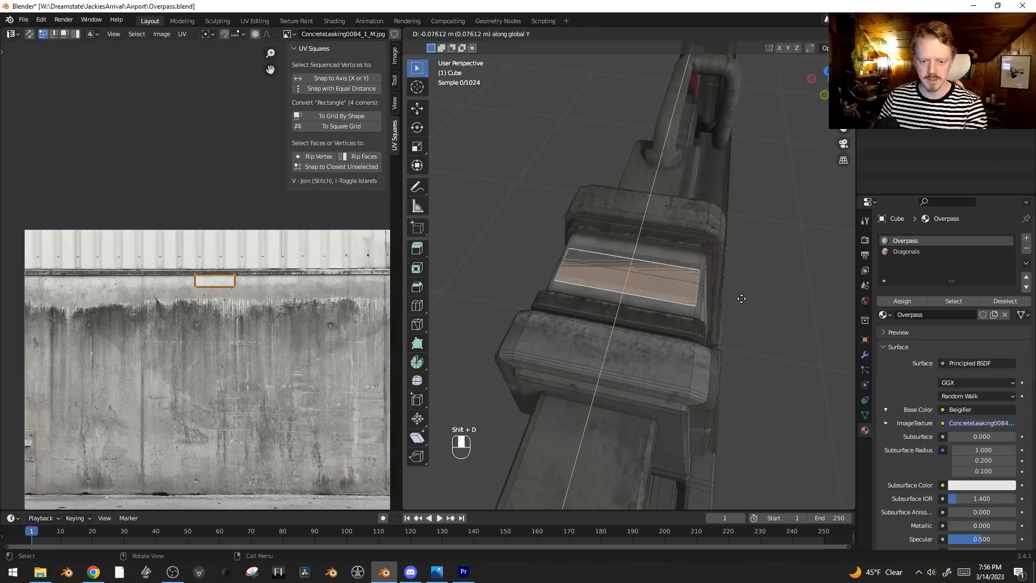
left_click(744, 295)
key("s")
key("x")
left_click(726, 292)
key("s")
left_click(735, 290)
key("s")
key("y")
left_click(767, 291)
Step: Extrude the small rectangle upward as a low base, then extrude its top face in place and shrink it, scaling X to 0.778
key("e")
left_click(772, 222)
key("s")
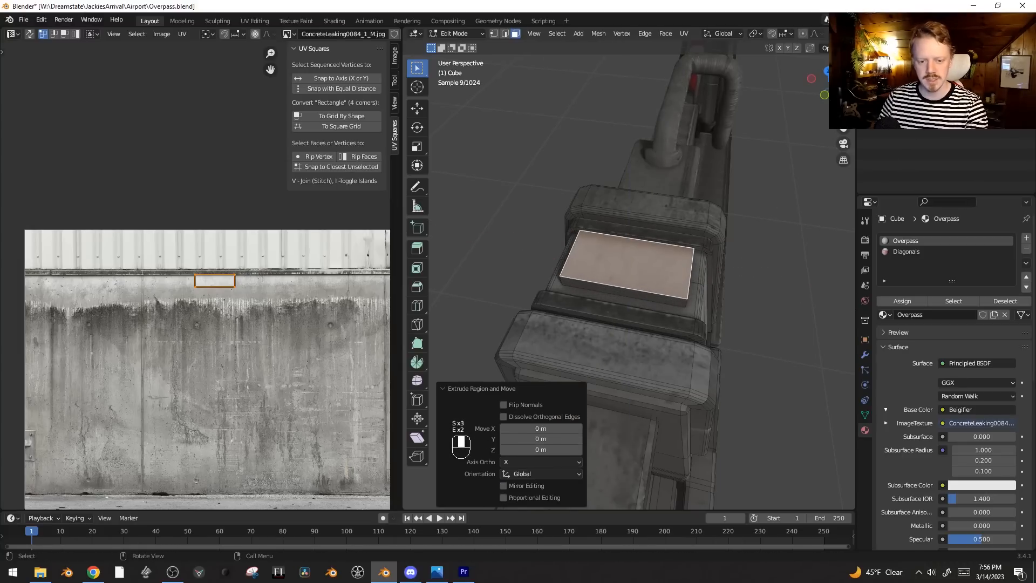
left_click(694, 269)
key("s")
key("x")
left_click(705, 270)
Step: Extrude the inner top face straight up about 3.18 m to form a tall post
scroll(748, 342, "down", 8)
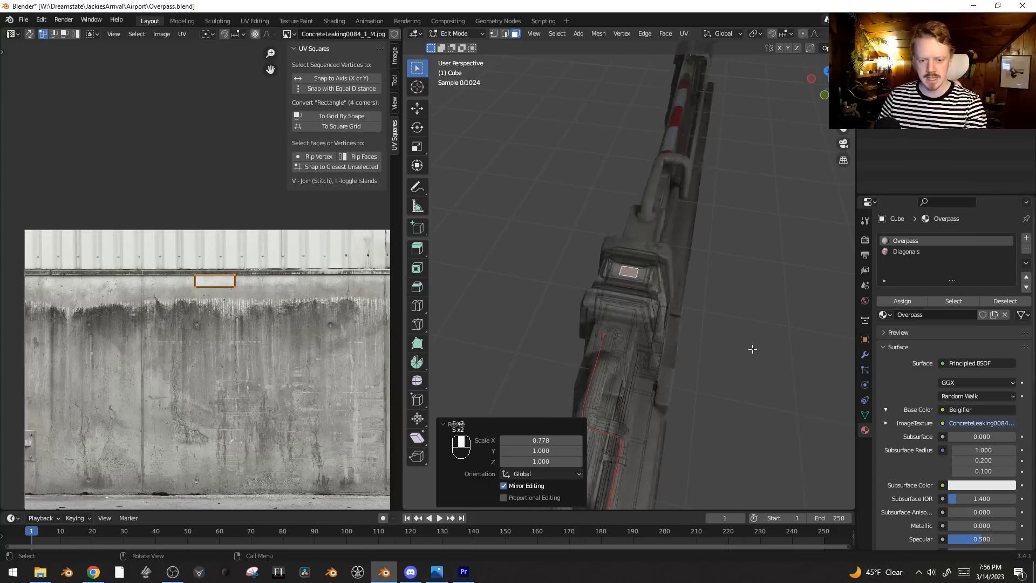
middle_click_drag(731, 331, 725, 283)
key("e")
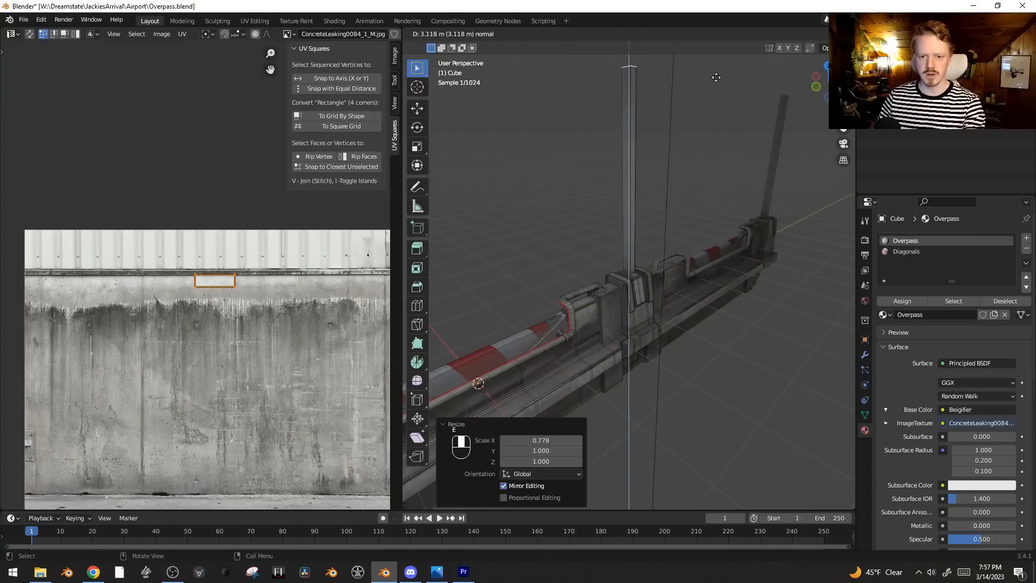
left_click(716, 77)
scroll(729, 284, "down", 6)
middle_click_drag(729, 285, 682, 270)
scroll(678, 277, "up", 5)
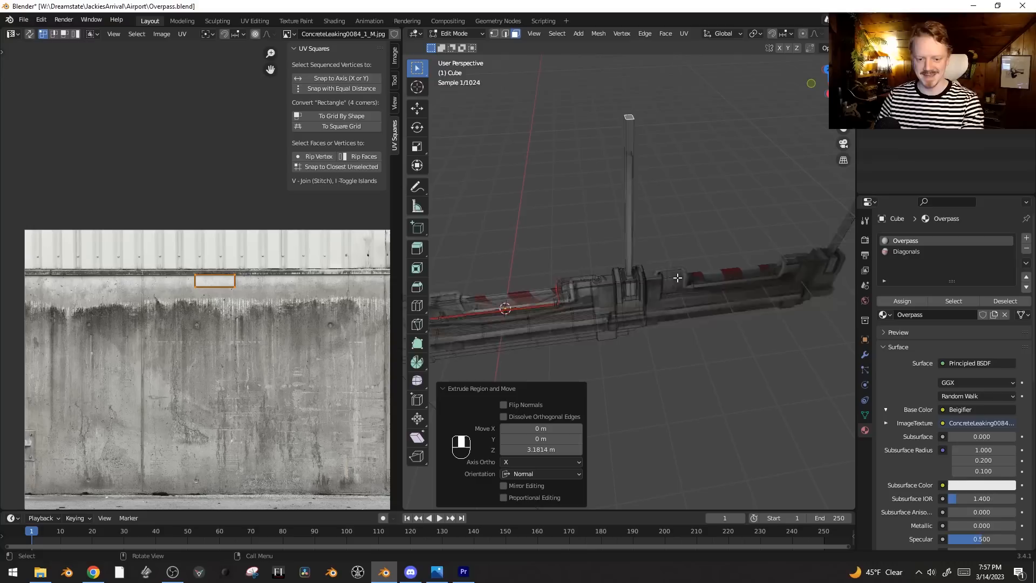
Step: Lower the post's top face about 3.16 m along Z to make a short upper tier on the base
key("g")
key("z")
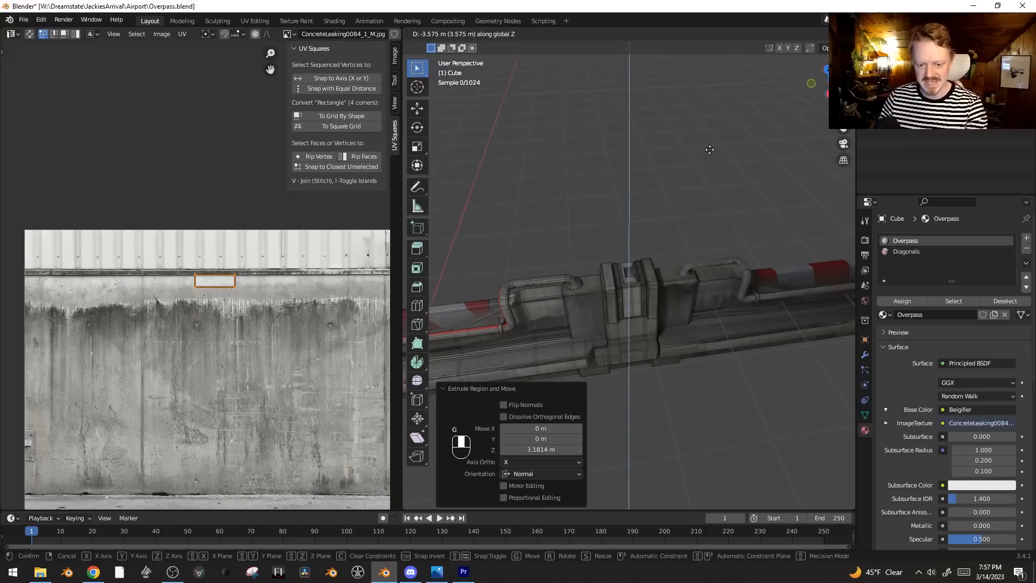
left_click(725, 389)
scroll(735, 370, "up", 4)
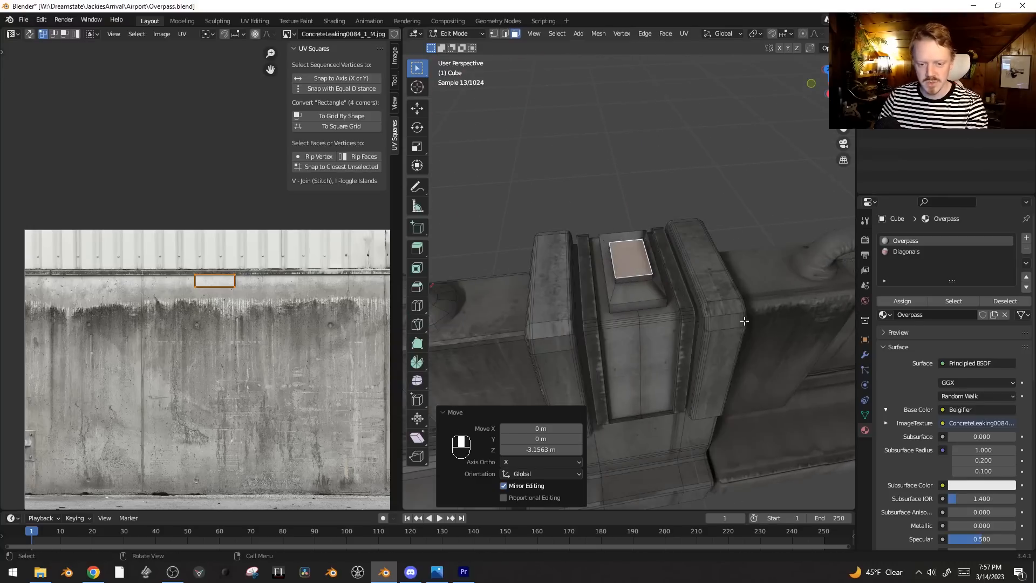
Step: Inset the upper tier's top face about 0.01 m and extrude it inward about 0.017 m to form a rimmed recess
middle_click_drag(736, 370, 786, 312)
key("i")
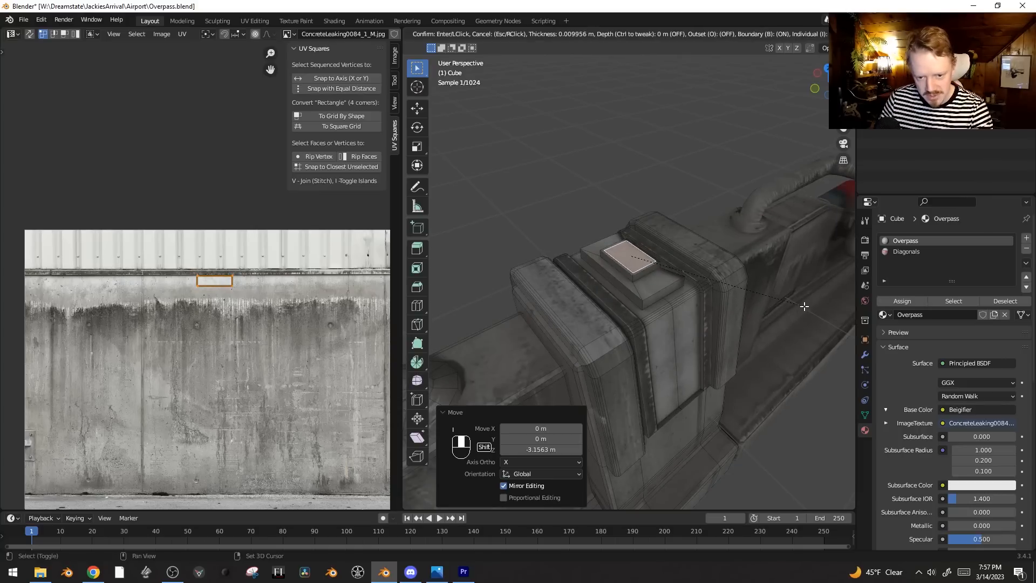
left_click(802, 295)
key("e")
left_click(810, 336)
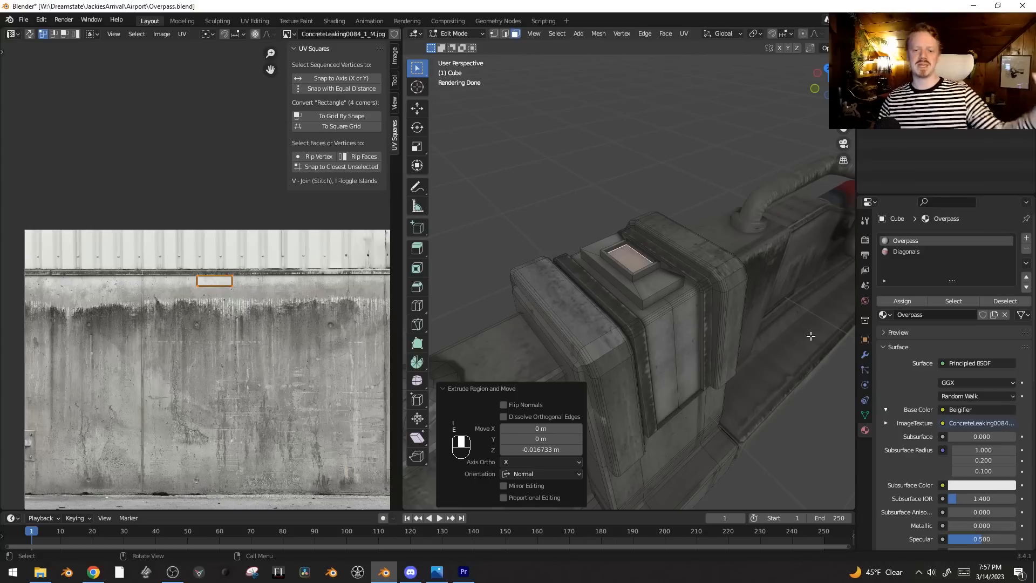
Step: Bevel the four outer vertical corner edges of the upper tier to about 0.008 m with 2 segments
key("2")
key("alt+a")
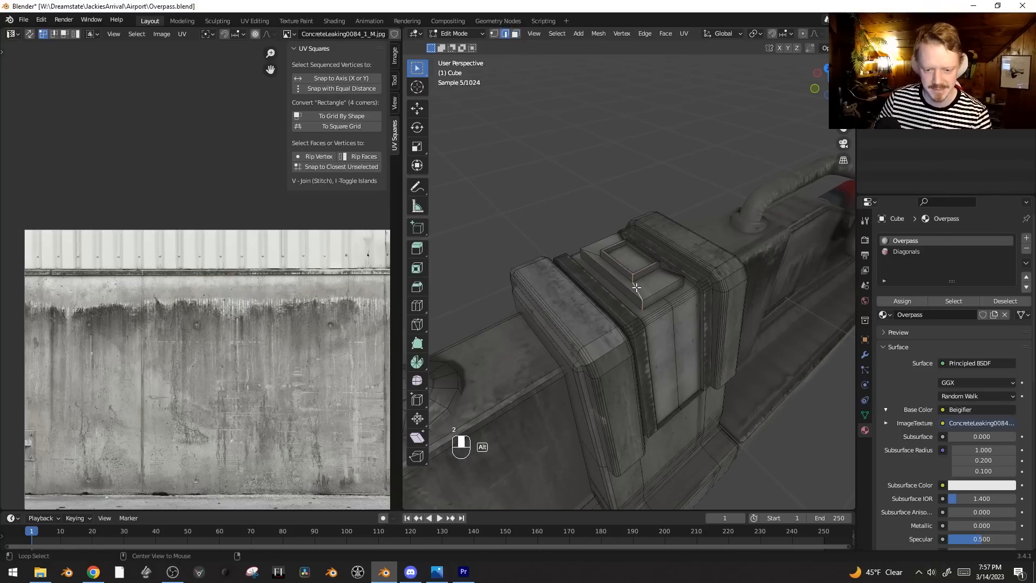
middle_click_drag(637, 286, 663, 281)
scroll(663, 281, "up", 3)
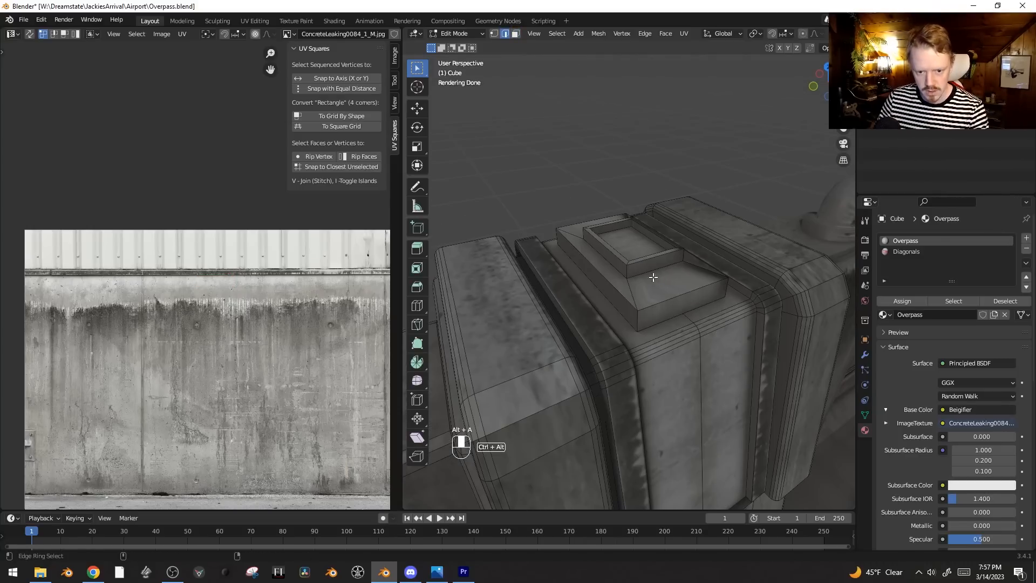
left_click(625, 274, "ctrl+alt")
key("ctrl+b")
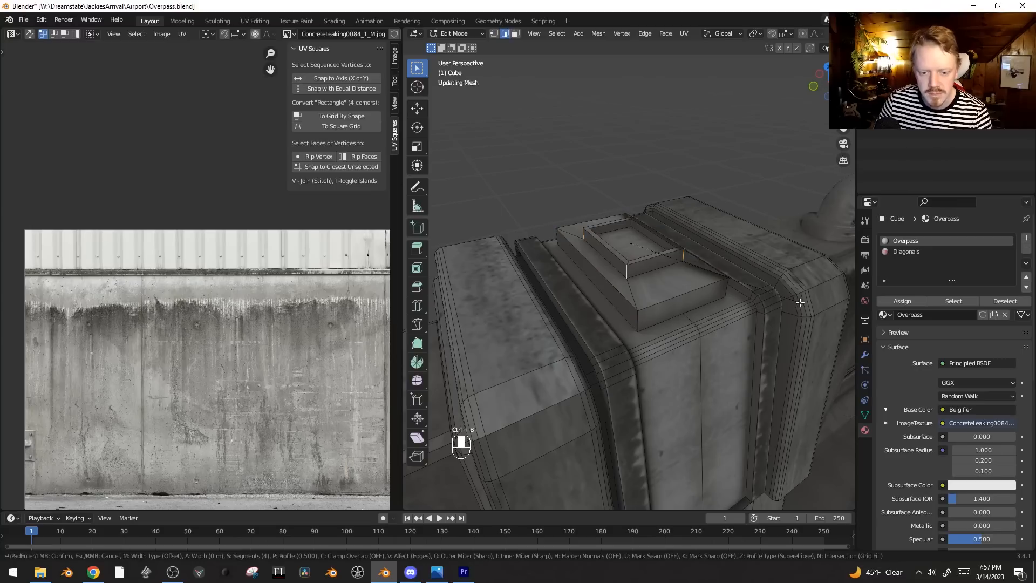
left_click(844, 308)
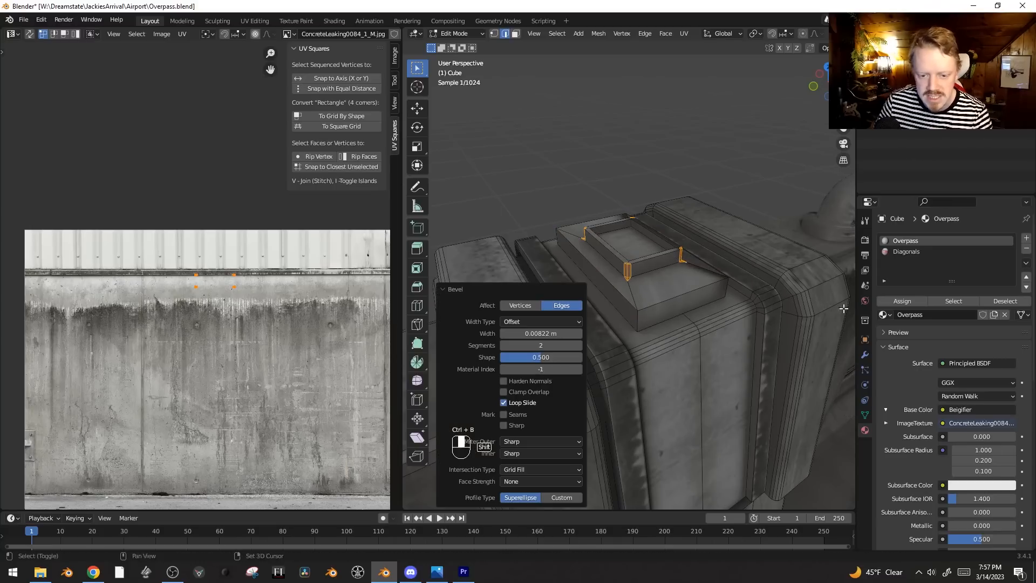
Step: Bevel the four vertical corner edges of the base tier to about 0.026 m with 2 segments
middle_click_drag(637, 319, 646, 310)
left_click(646, 310, "alt")
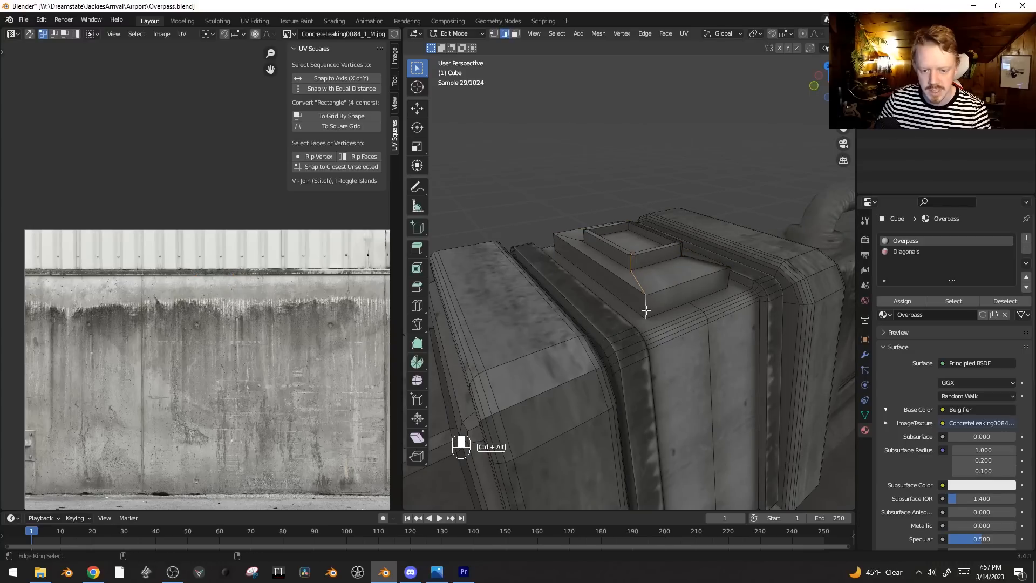
key("ctrl+b")
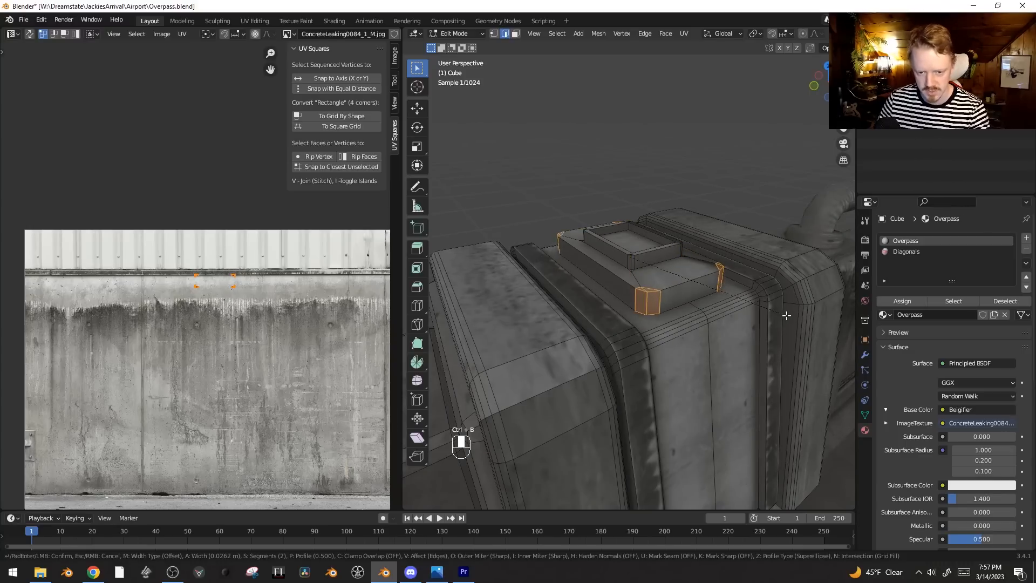
left_click(791, 315)
key("Tab")
middle_click_drag(749, 291, 722, 293)
Step: Select the whole two-tier detail, apply a cube projection, then scale its UVs and move them onto the upper concrete area
key("Tab")
key("ctrl+l")
key("u")
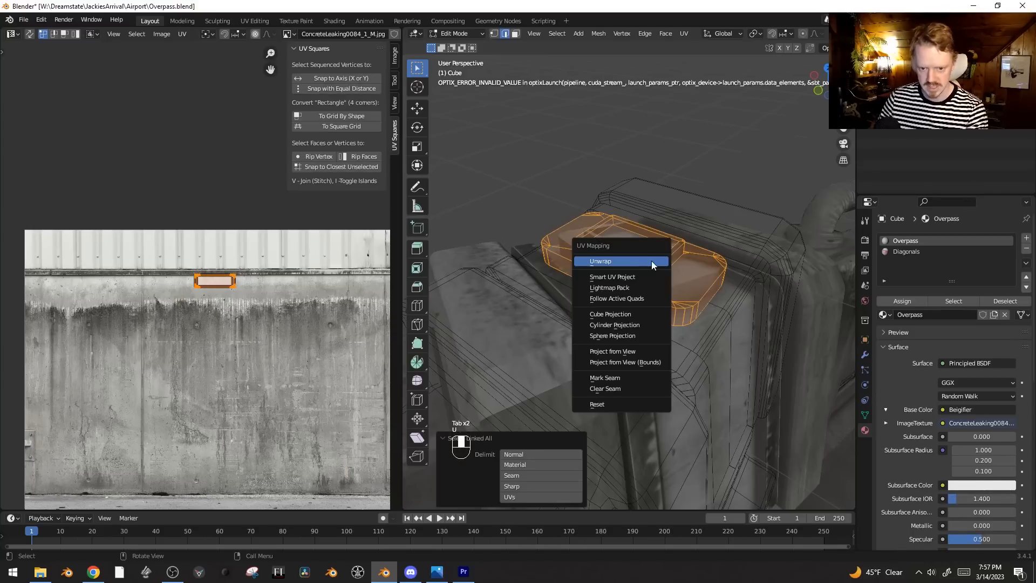
left_click(616, 313)
key("s")
left_click(216, 326)
key("g")
left_click(211, 271)
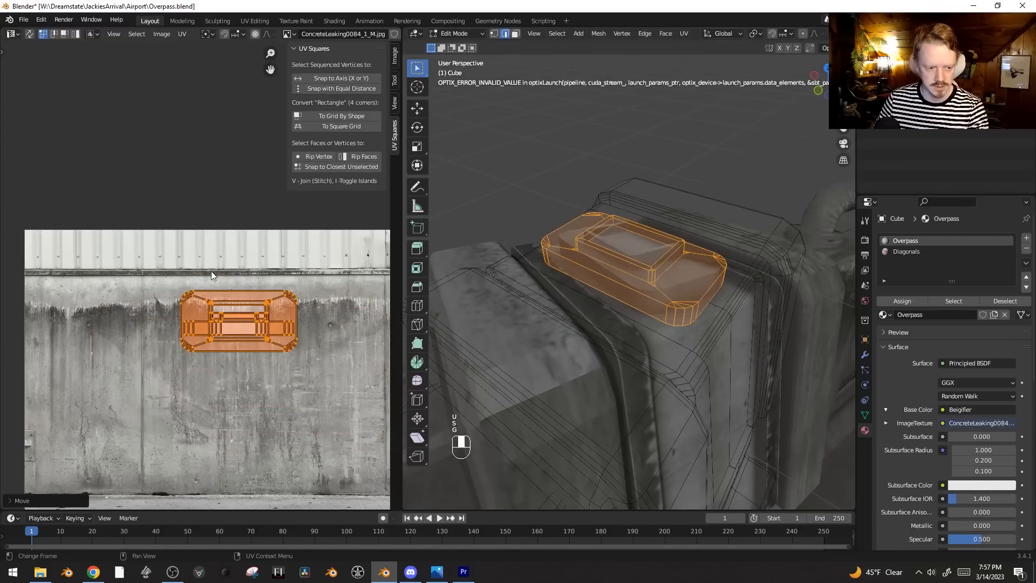
Step: Shrink the detail's UV island further and place it at the upper edge of the dark stains in the texture's left part
key("s")
left_click(198, 289)
key("g")
left_click(144, 297)
key("s")
left_click(149, 300)
key("g")
left_click(147, 297)
Step: Inspect the barrier with the new top detail outside edit mode, in solid and rendered shading
key("Tab")
scroll(706, 290, "down", 5)
middle_click_drag(705, 291, 647, 293)
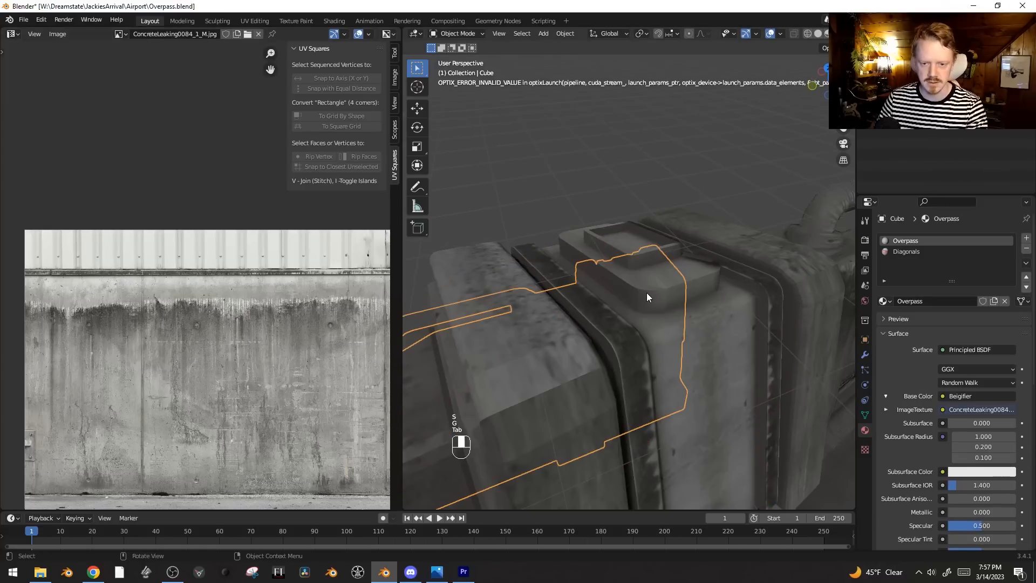
key("z")
left_click(727, 238)
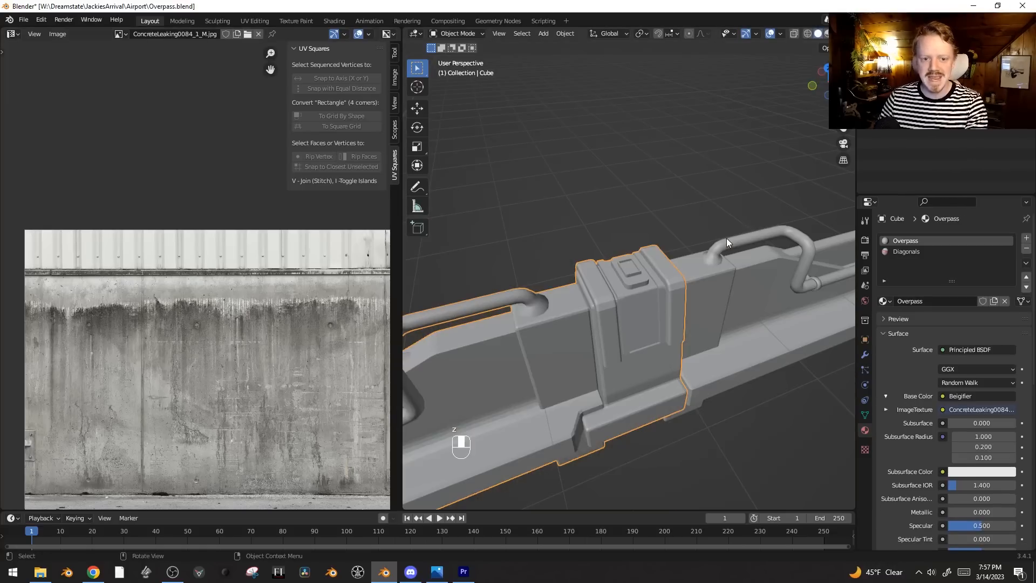
key("z")
left_click(730, 177)
mouse_move(656, 334)
middle_mouse_down()
mouse_move(648, 352)
mouse_move(676, 343)
mouse_move(693, 317)
middle_mouse_up()
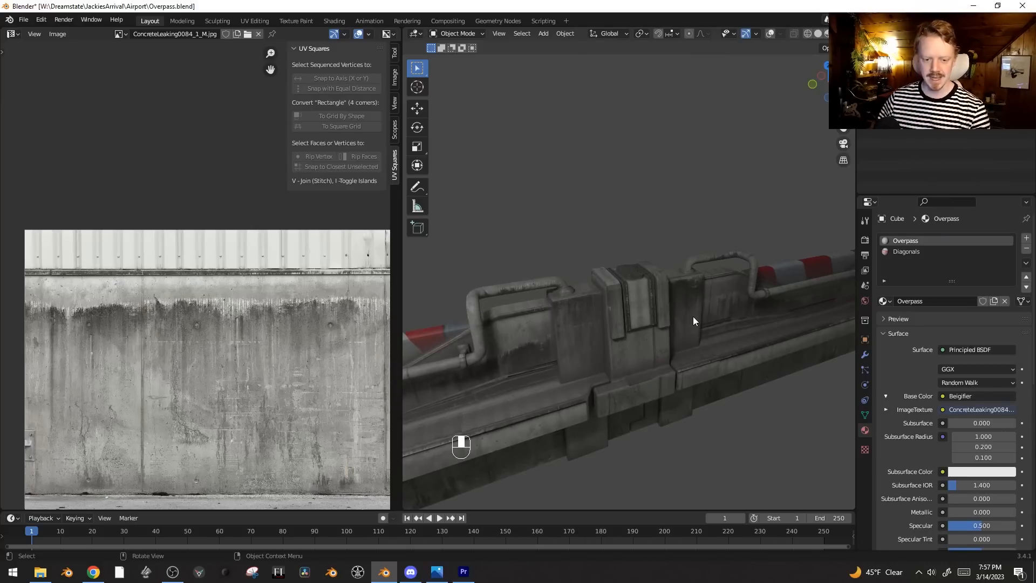
middle_click_drag(751, 150, 687, 238, "ctrl")
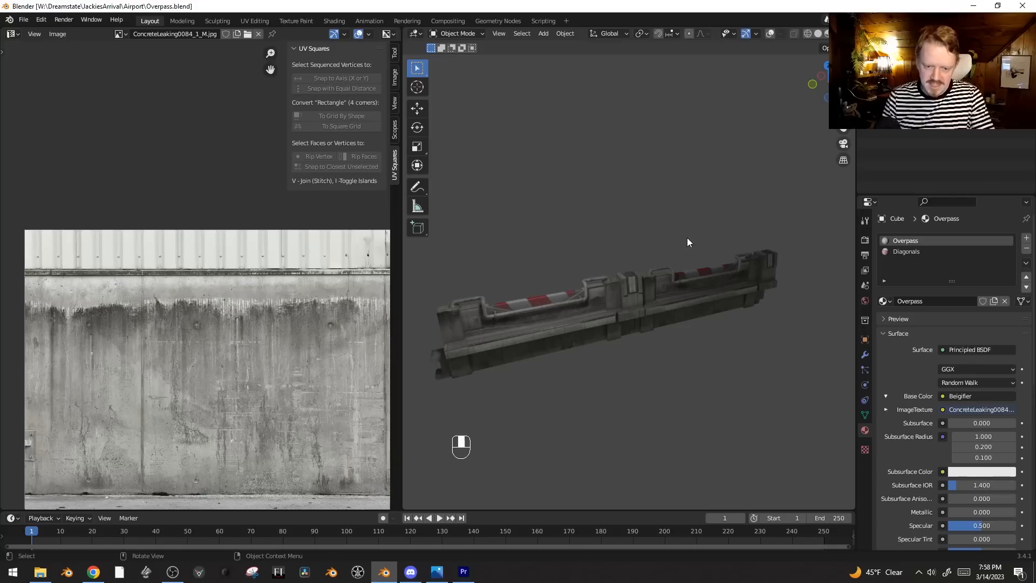
Step: Show the viewport overlays and make linked duplicates of both barrier sections, offset about 11.2 m along Y
key("shift+alt+z")
key("alt+d")
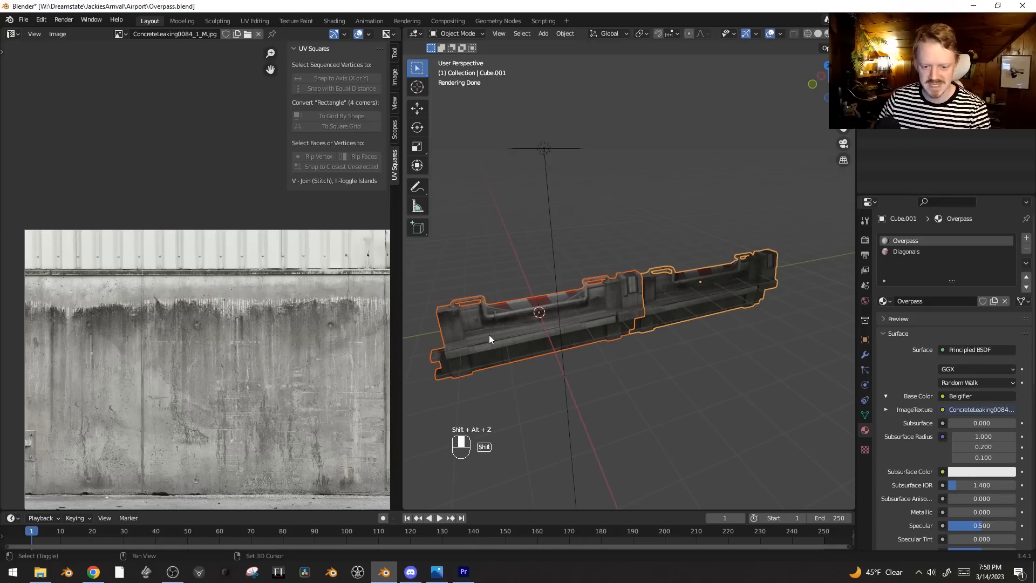
key("x")
middle_click_drag(628, 313, 539, 322)
left_click(720, 288)
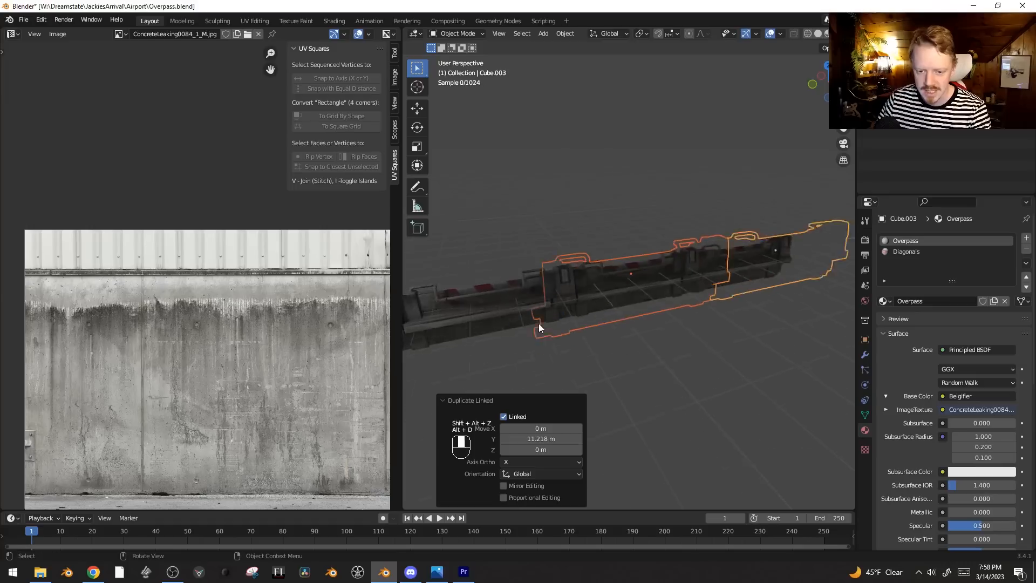
Step: Slide the duplicated sections along Y so they butt against the end of the original barrier
scroll(540, 324, "up", 3)
key("g")
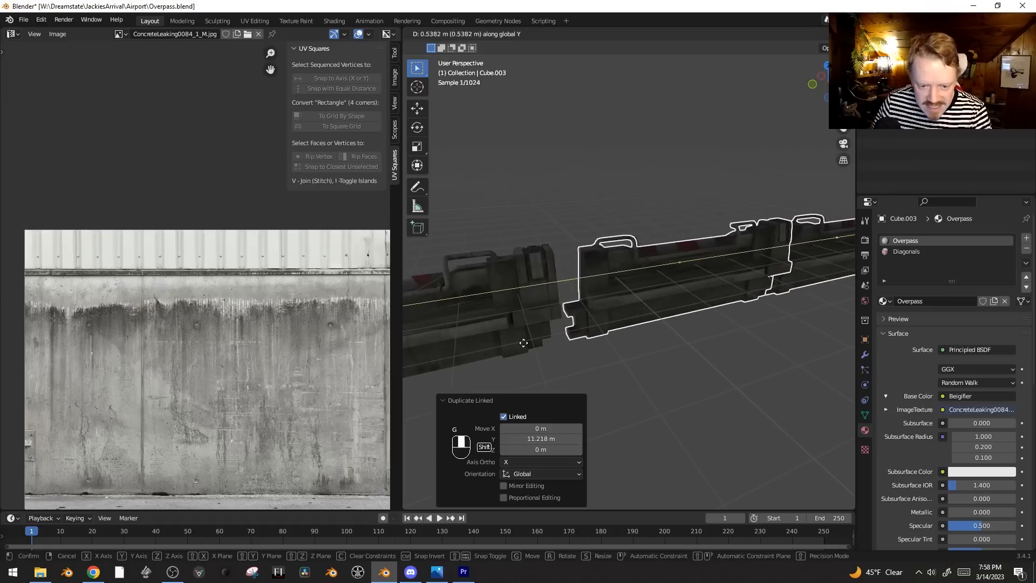
left_click(406, 385)
scroll(624, 267, "down", 5)
Step: Select all four barrier sections and, in top view, make linked duplicates rotated 180° about Z
key("alt+a")
middle_click_drag(624, 267, 702, 258)
left_click(702, 270)
left_click(551, 284, "shift")
left_click(507, 294, "shift")
middle_click_drag(595, 273, 606, 292)
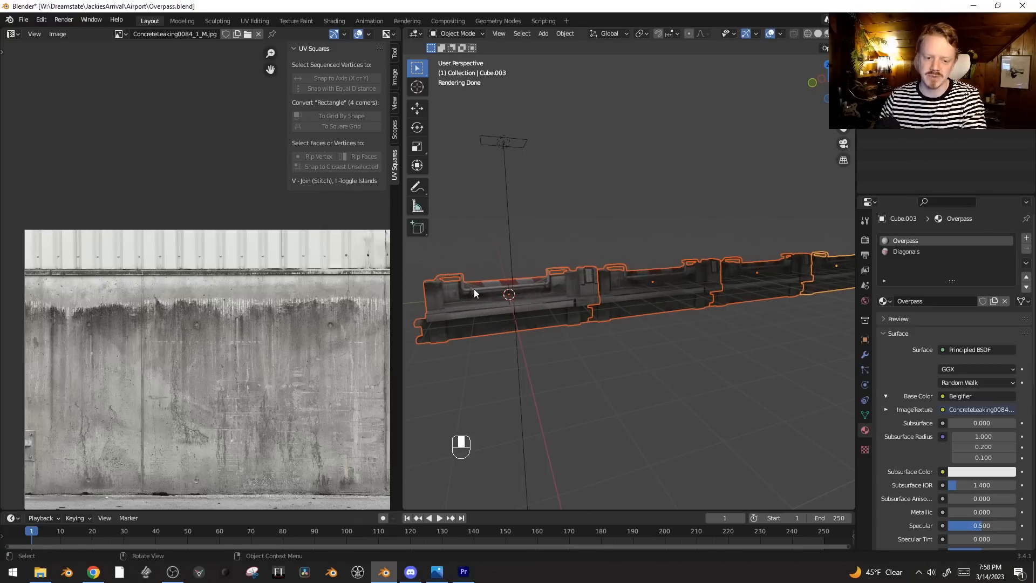
key("KP_7")
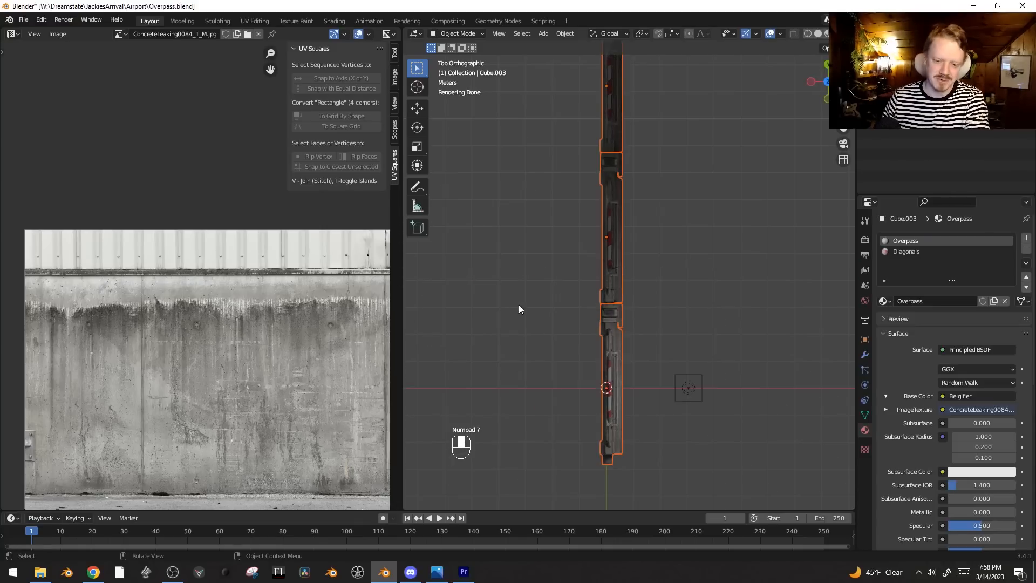
key("alt+d")
key("r")
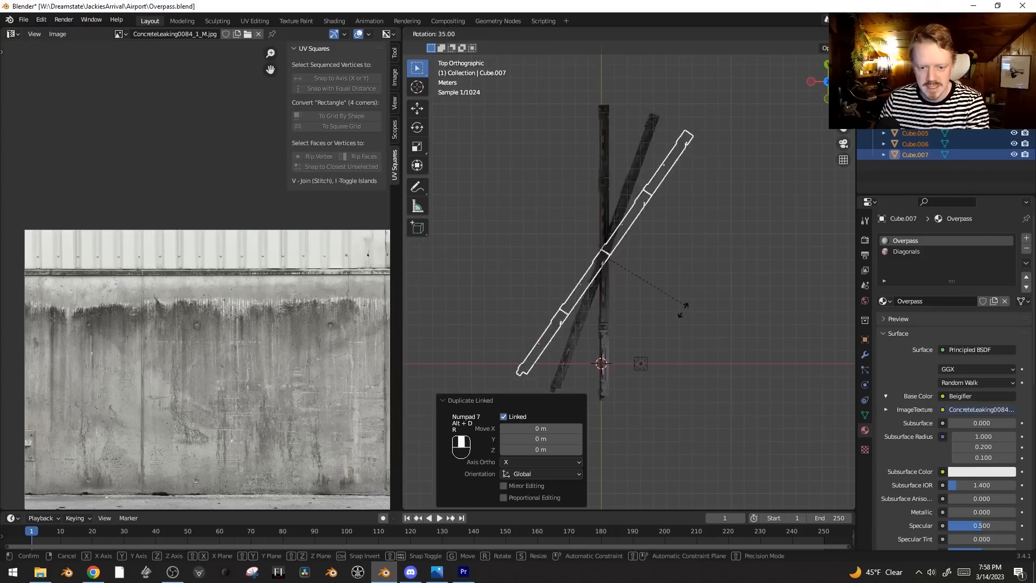
left_click(438, 265)
Step: Move the rotated row about 10.3 m along X to form the opposite side of the overpass, and deselect everything
key("g")
key("x")
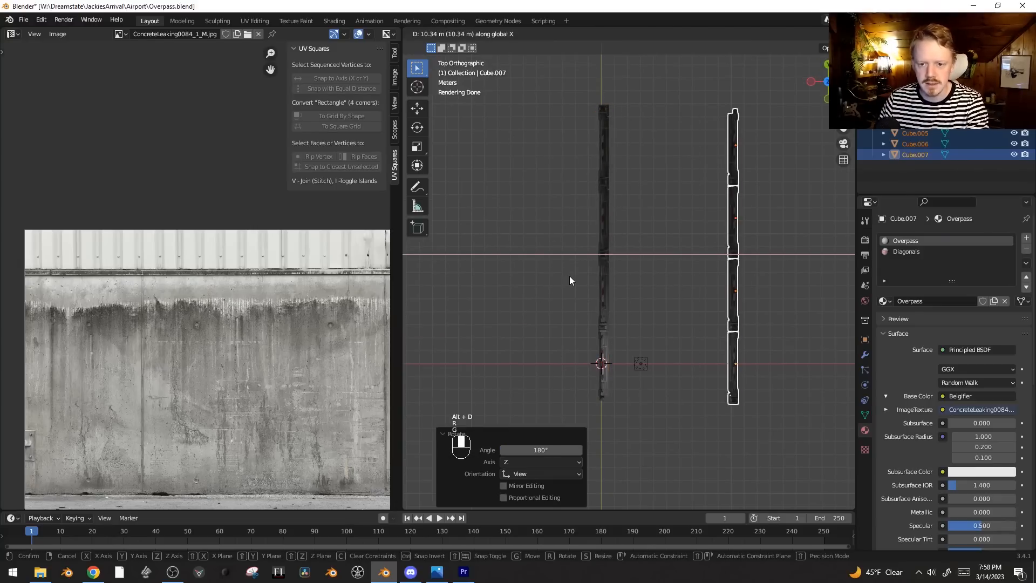
left_click(569, 279)
middle_click_drag(595, 290, 546, 183)
key("alt+a")
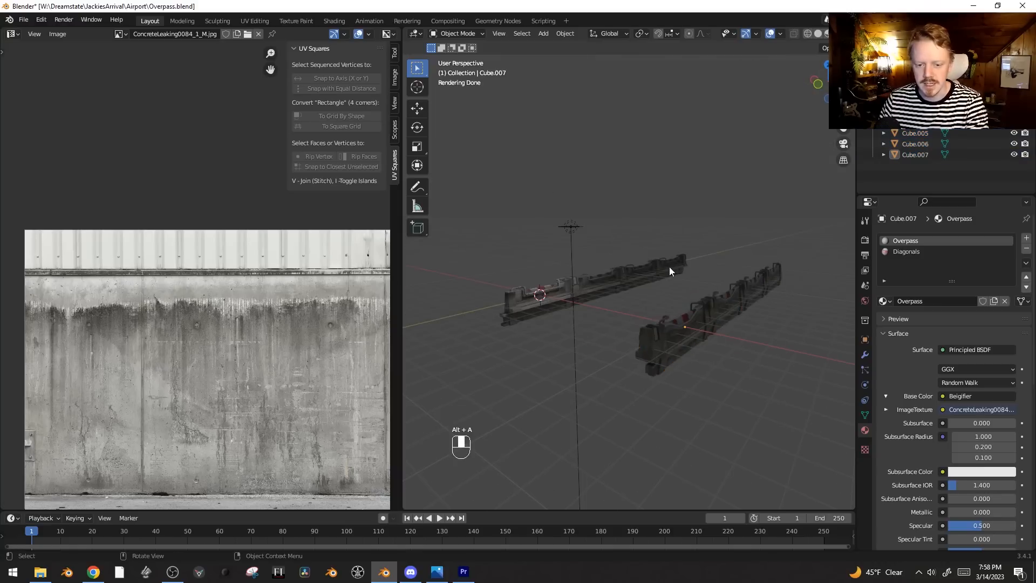
Step: Add a 2 m plane at the world origin and view the scene from the top
key("shift+a")
mouse_move(679, 264)
left_click(746, 269)
key("KP_7")
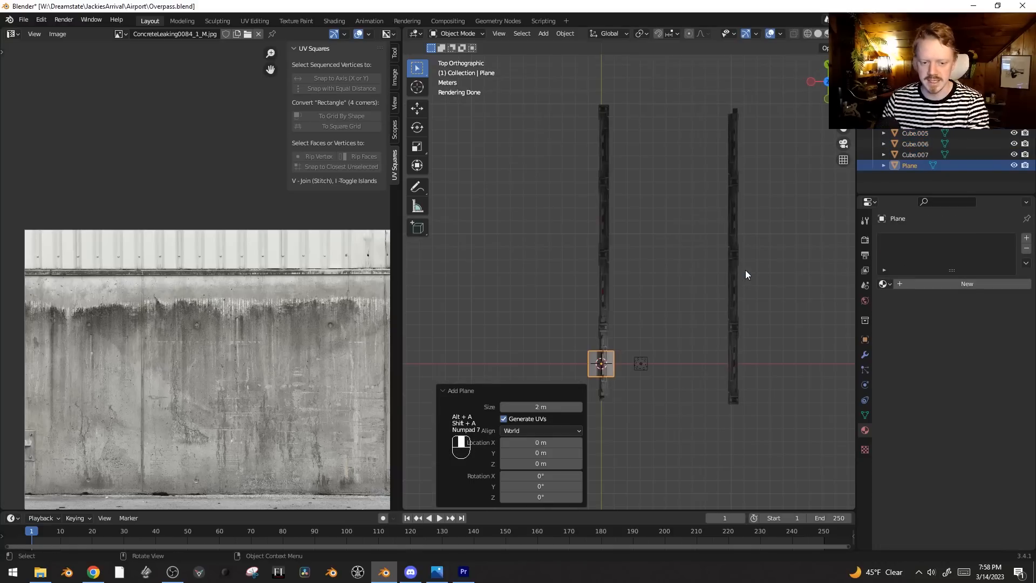
Step: Move the plane about 5.2 m in X and 8.8 m in Y to between the barrier rows, and scale it up to span the gap
key("g")
left_click(734, 229)
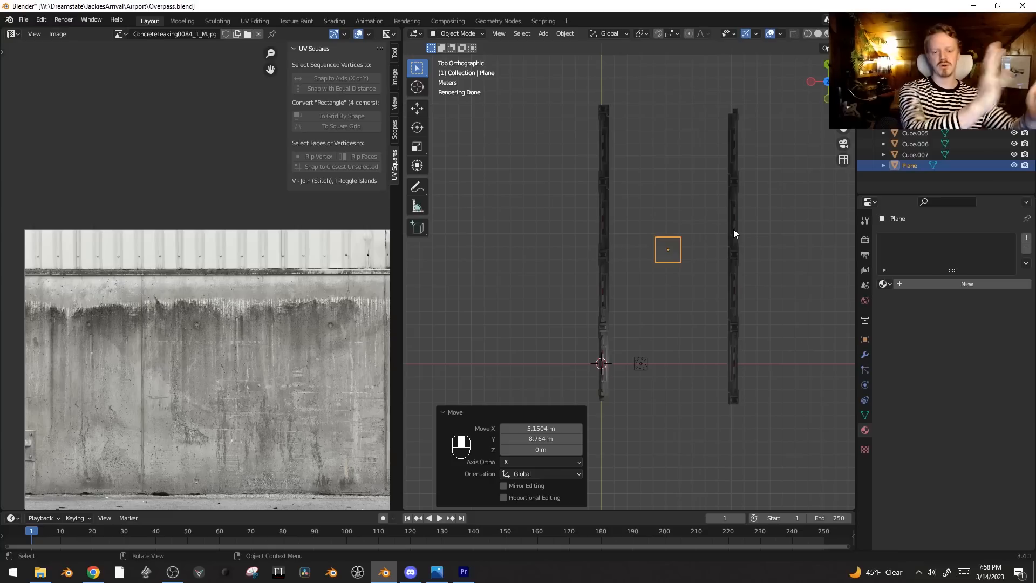
key("s")
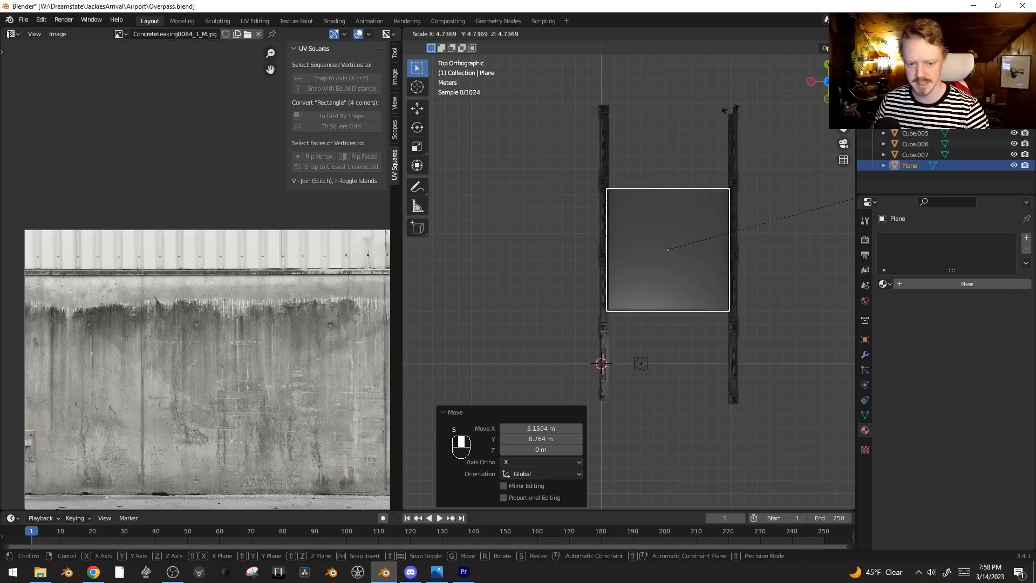
left_click(766, 150)
key("s")
left_click(773, 147)
Step: Lower the plane about 0.66 m along Z, and fine-tune its height against the lower part of the barriers
middle_click_drag(777, 232, 732, 152)
key("g")
key("z")
left_click(744, 190)
middle_click_drag(744, 189, 729, 208, "shift")
scroll(615, 312, "up", 6)
middle_click_drag(612, 313, 715, 202, "shift")
key("g")
key("z")
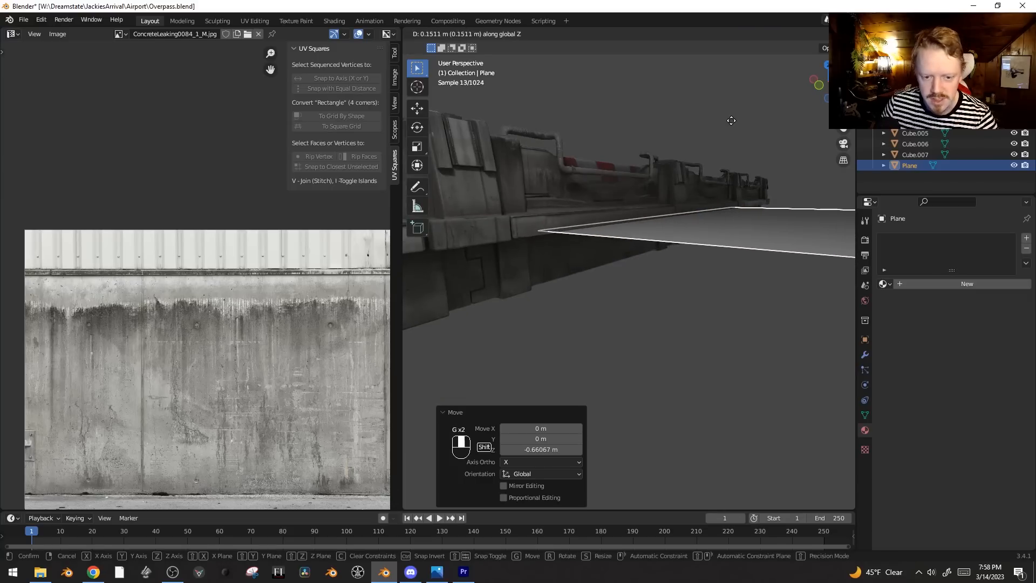
left_click(731, 128)
scroll(714, 203, "down", 6)
Step: Extend the plane's edge nearest the world origin along Y to the end of the barrier rows
key("Tab")
middle_click_drag(705, 221, 639, 290)
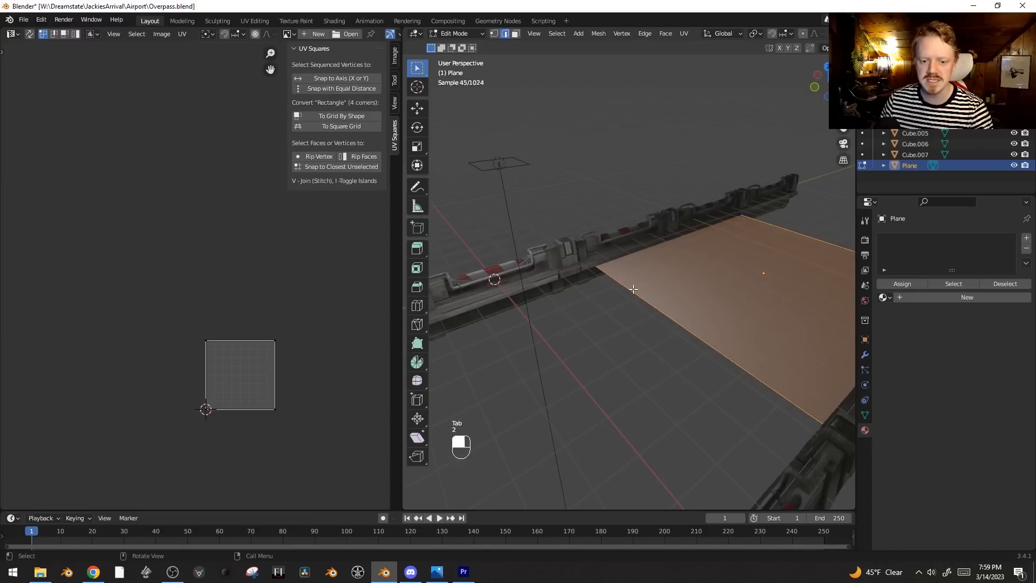
key("2")
left_click(648, 313)
key("g")
middle_click(545, 381)
left_click(523, 396)
middle_click_drag(522, 396, 594, 383)
middle_click_drag(594, 383, 647, 310, "shift")
key("g")
middle_click(626, 317)
left_click(535, 370)
Step: Extend the plane's far edge about 5.6 m along Y, and fine-tune it to the far end of the barrier rows
scroll(682, 241, "down", 7)
middle_click_drag(725, 245, 615, 250)
key("g")
middle_click(626, 255)
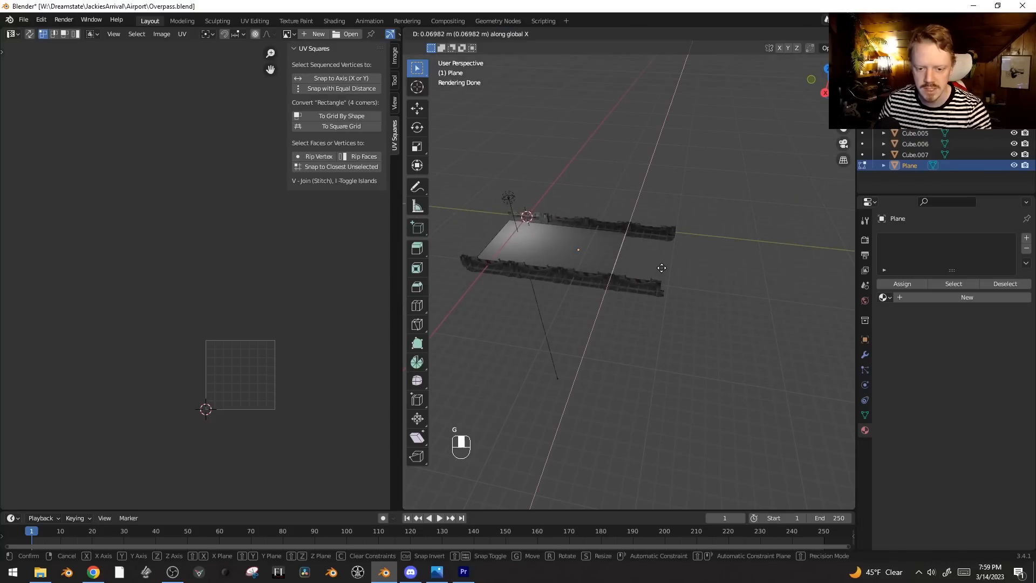
left_click(656, 266)
scroll(688, 273, "up", 6)
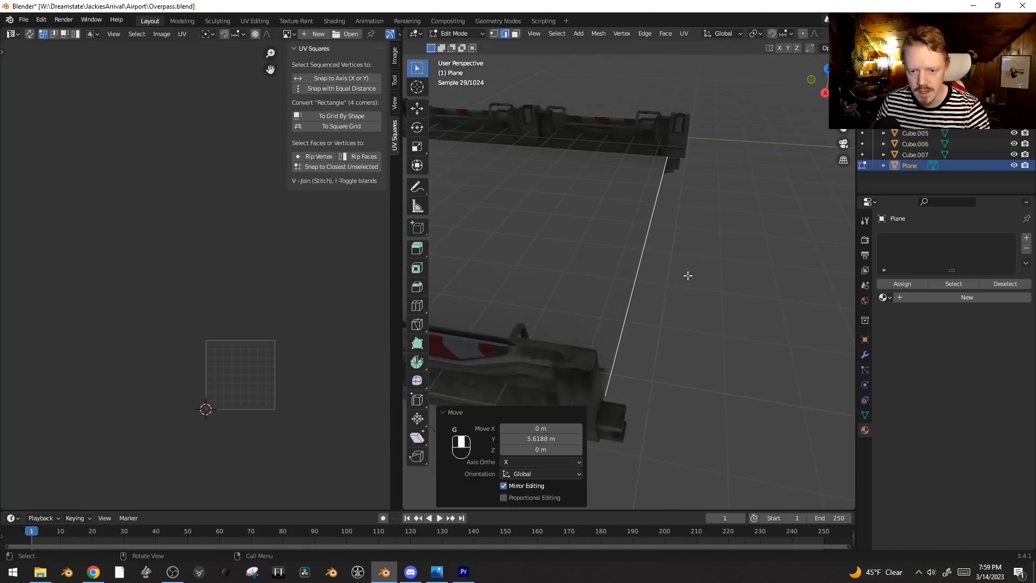
key("g")
middle_click(712, 277)
left_click(702, 277)
scroll(690, 249, "down", 5)
Step: Cut the plane crosswise with 9 evenly spaced loop cuts and leave Edit Mode
middle_click_drag(689, 245, 606, 248)
key("ctrl+r")
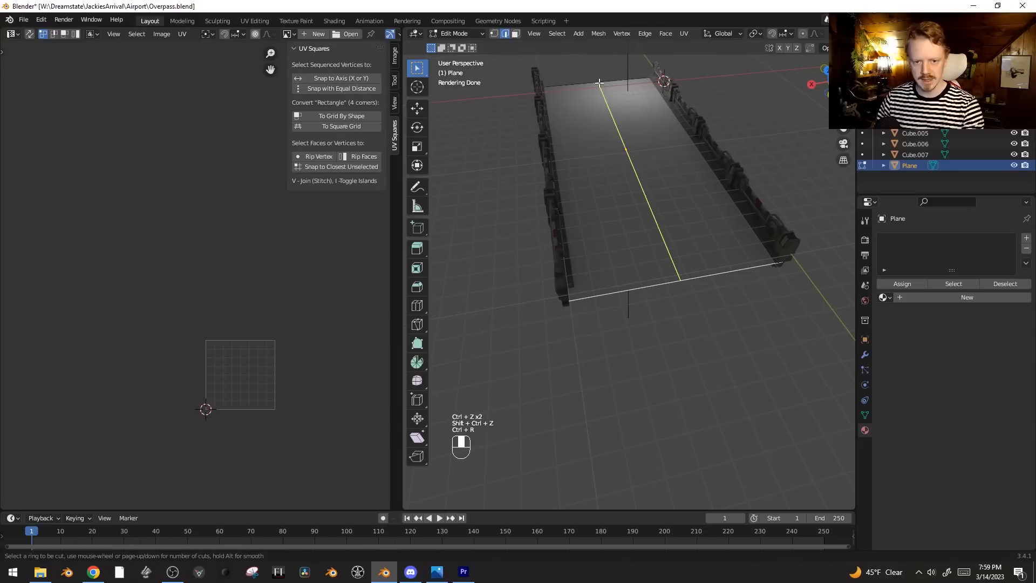
scroll(600, 82, "up", 2)
scroll(599, 83, "up", 3)
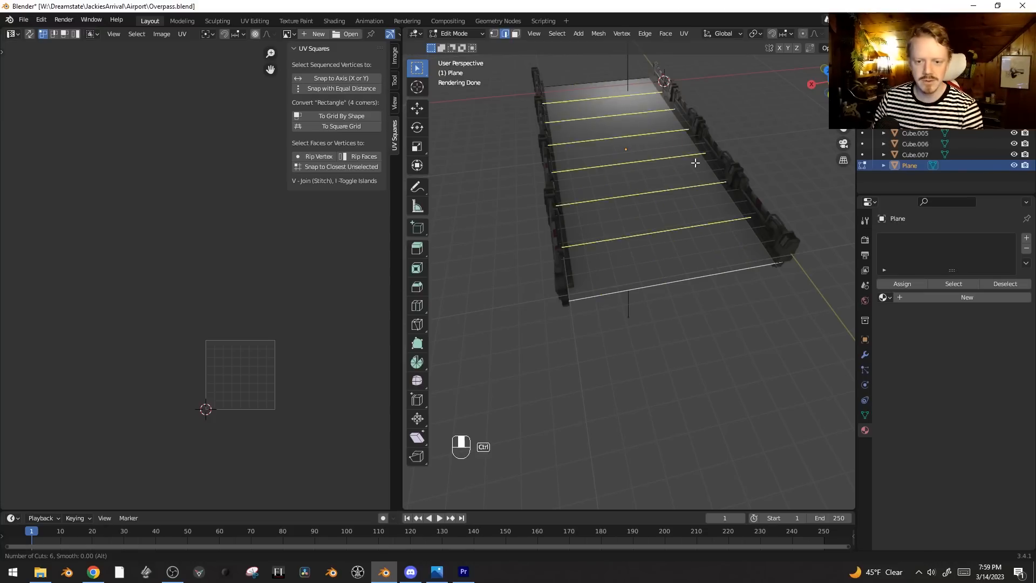
left_click(725, 159)
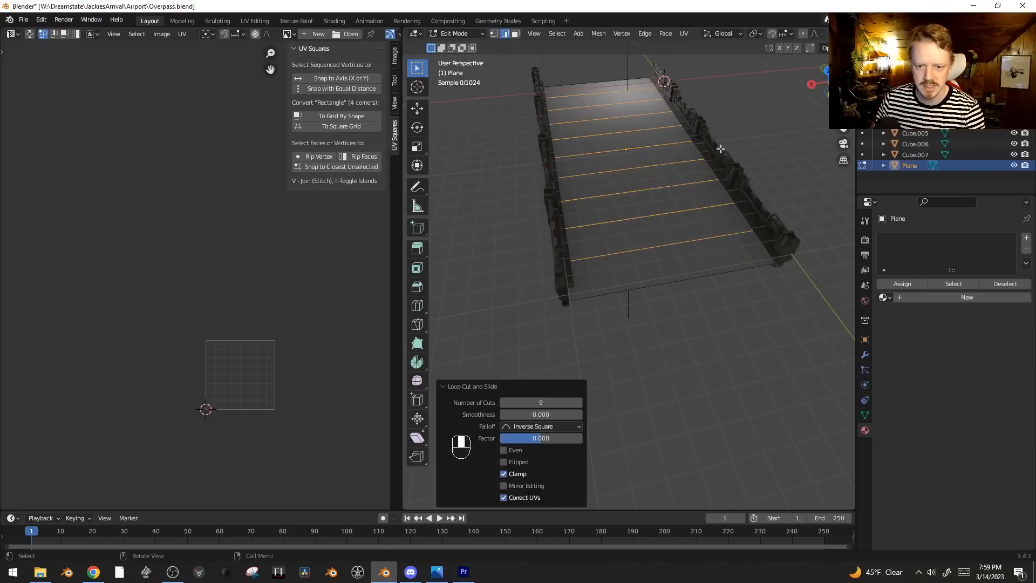
key("Tab")
Step: Hide the overlays, add a camera, and move it about 17.9 m back along its local Z axis
key("shift+alt+z")
key("KP_0")
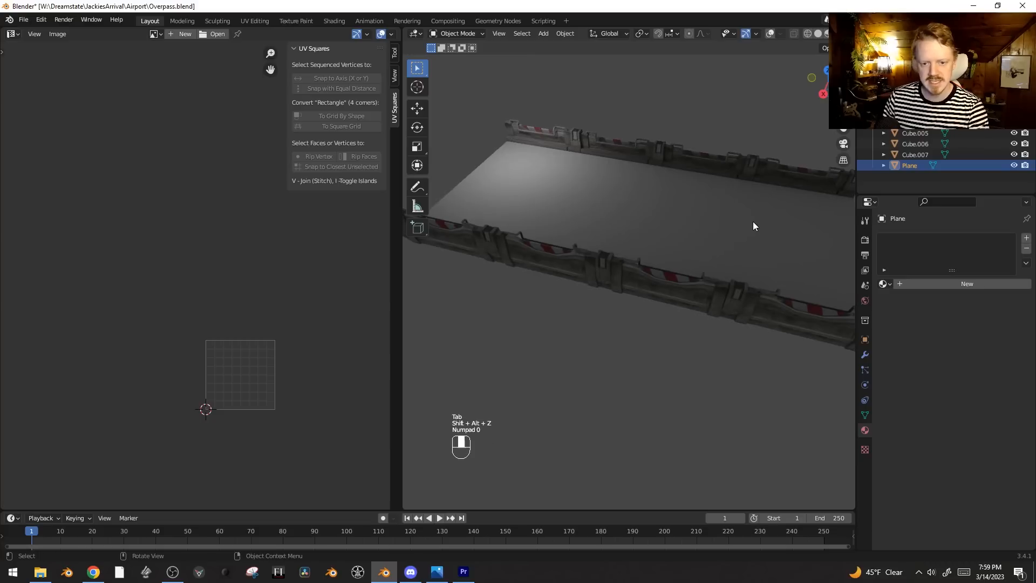
key("shift+a")
left_click(669, 403)
key("g")
key("g")
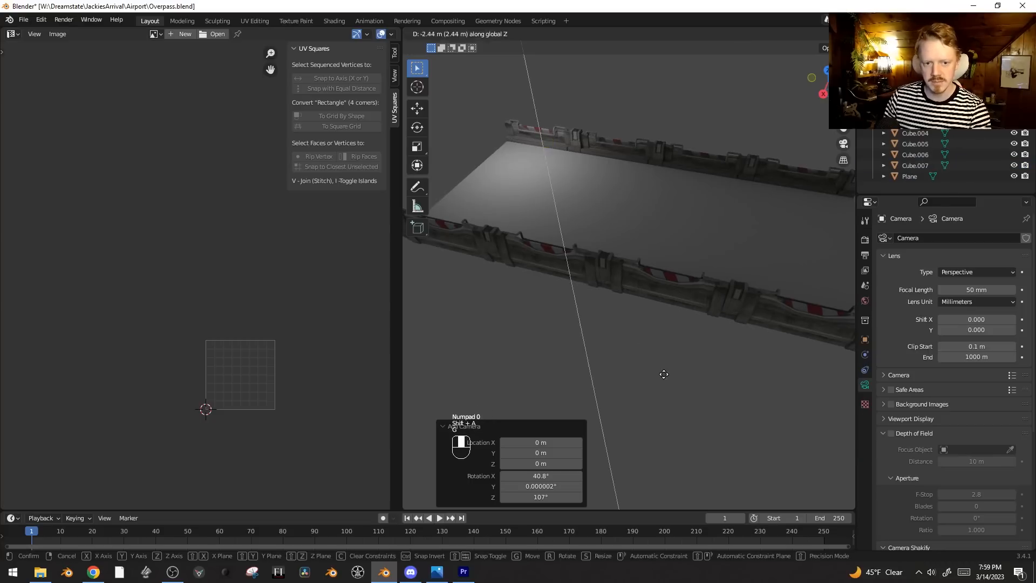
left_click(704, 222)
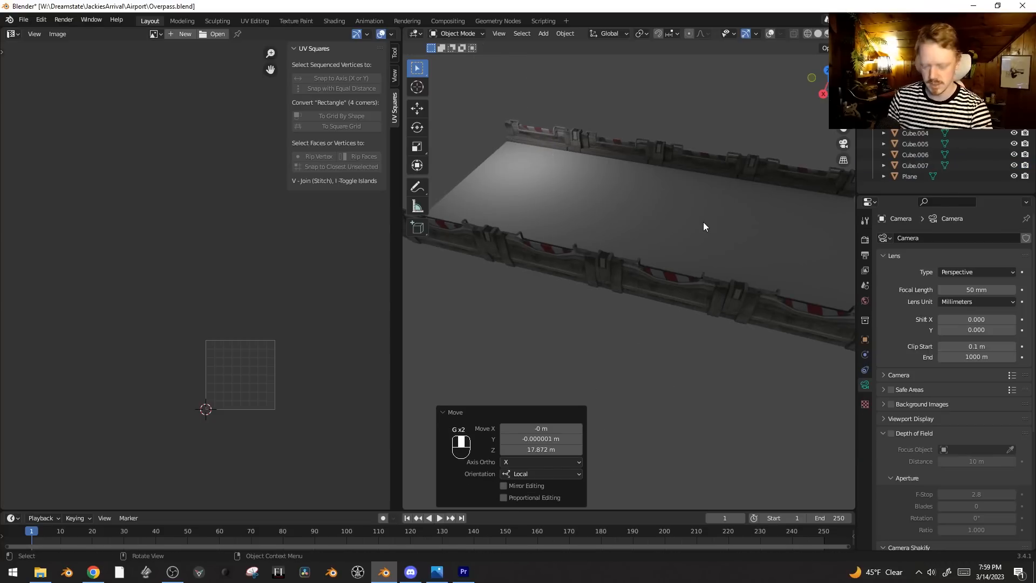
Step: Make the new camera the active one, and rotate and move it to frame both barrier rows of the overpass
key("ctrl+KP_0")
key("r")
left_click(663, 191)
key("g")
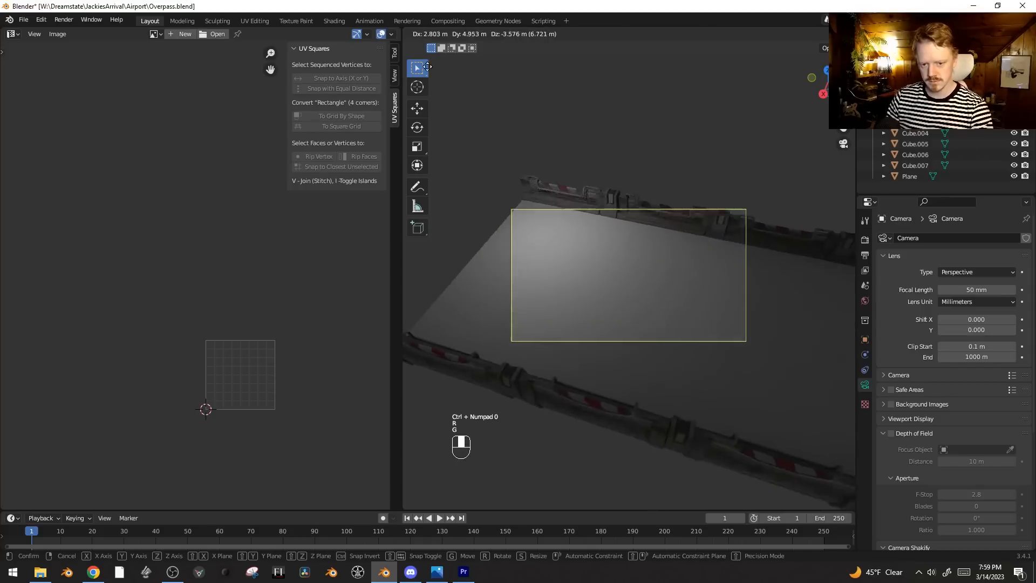
left_click(551, 271)
key("r")
key("r")
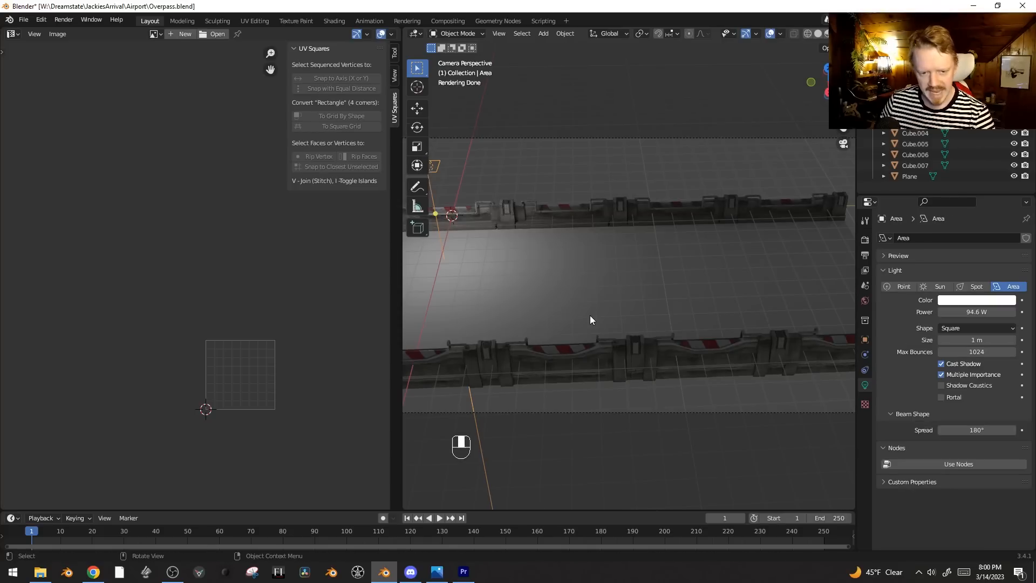
Step: Raise the area light about 2.4 m along Z and set its power to 154.7 W
key("g")
key("z")
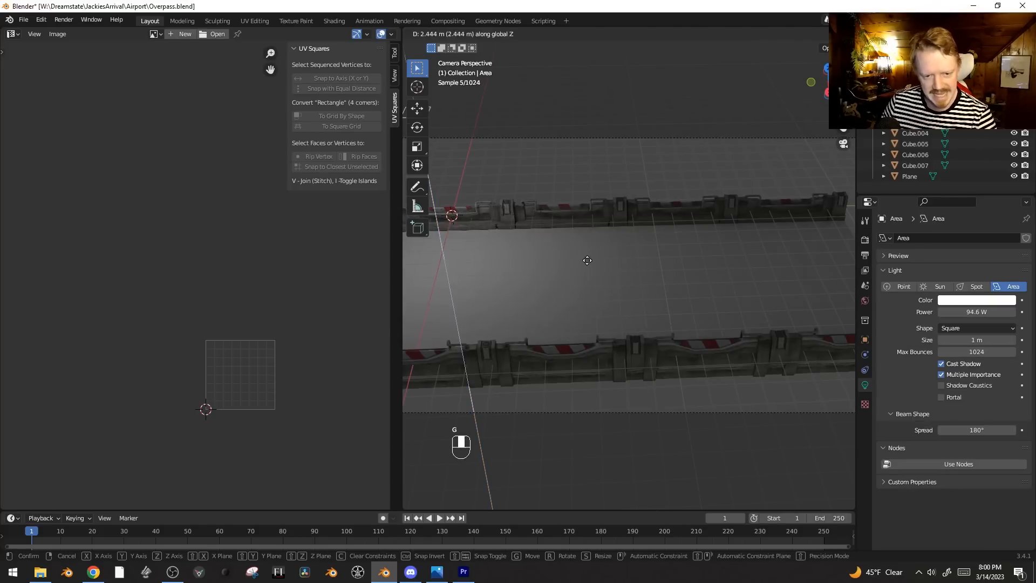
left_click(587, 260)
left_click_drag(962, 315, 988, 315)
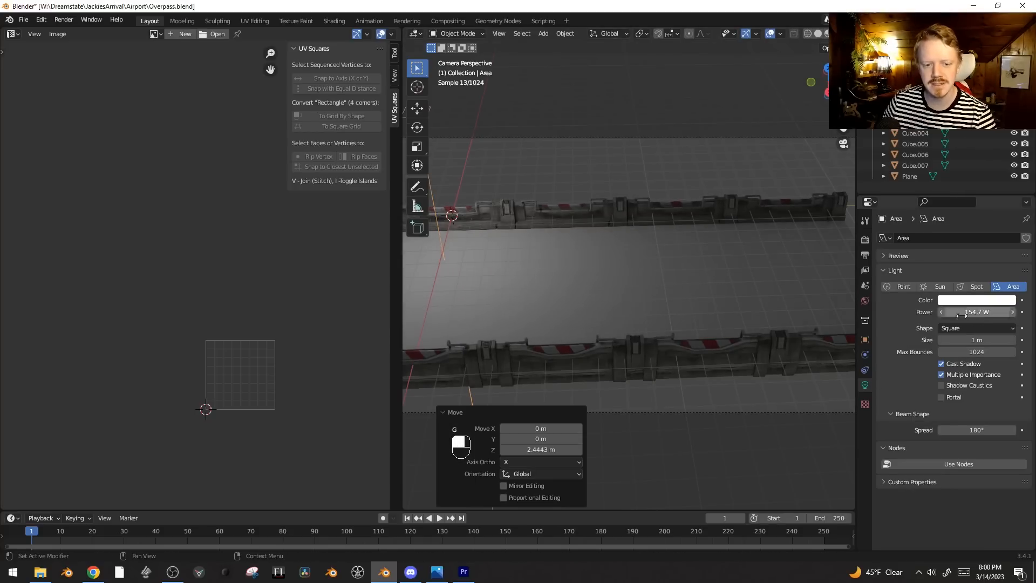
Step: Move the area light about -2.8 m along X and narrow its spread to 132°
key("g")
key("x")
left_click(546, 266)
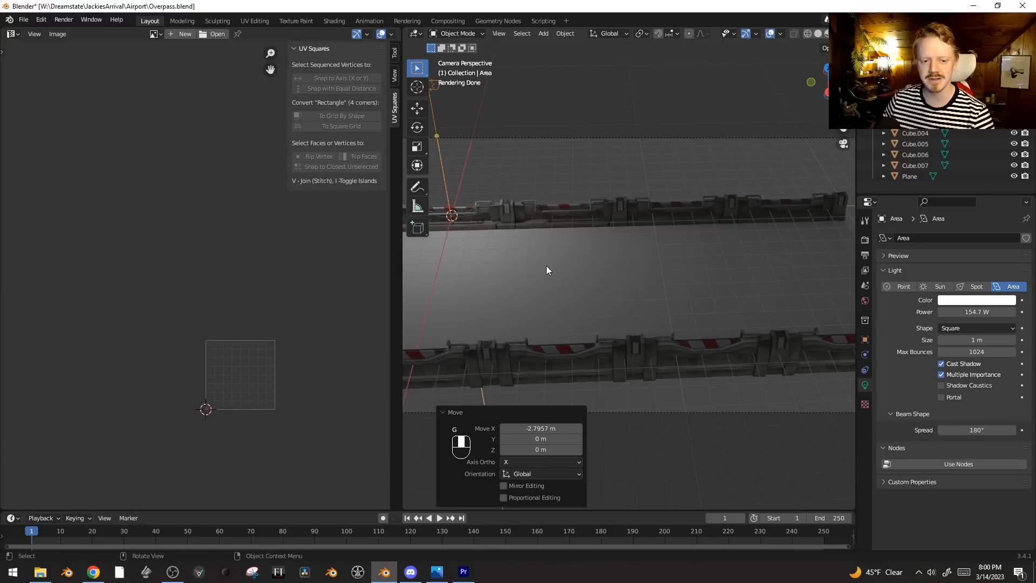
left_click_drag(971, 430, 975, 430)
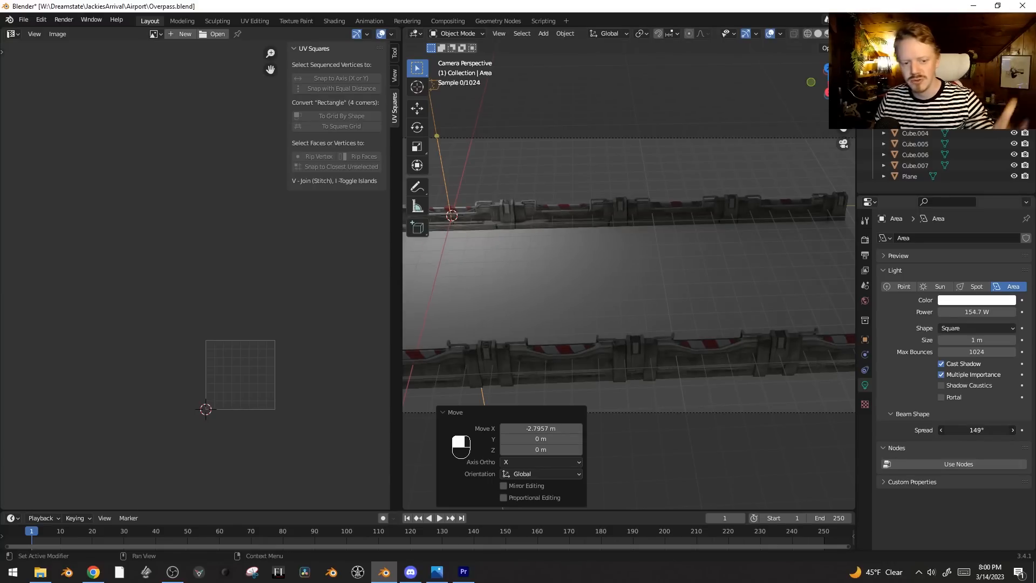
Step: Make a linked duplicate of the area light and place it along Y toward the far end of the overpass
scroll(546, 263, "down", 2)
key("alt+d")
key("y")
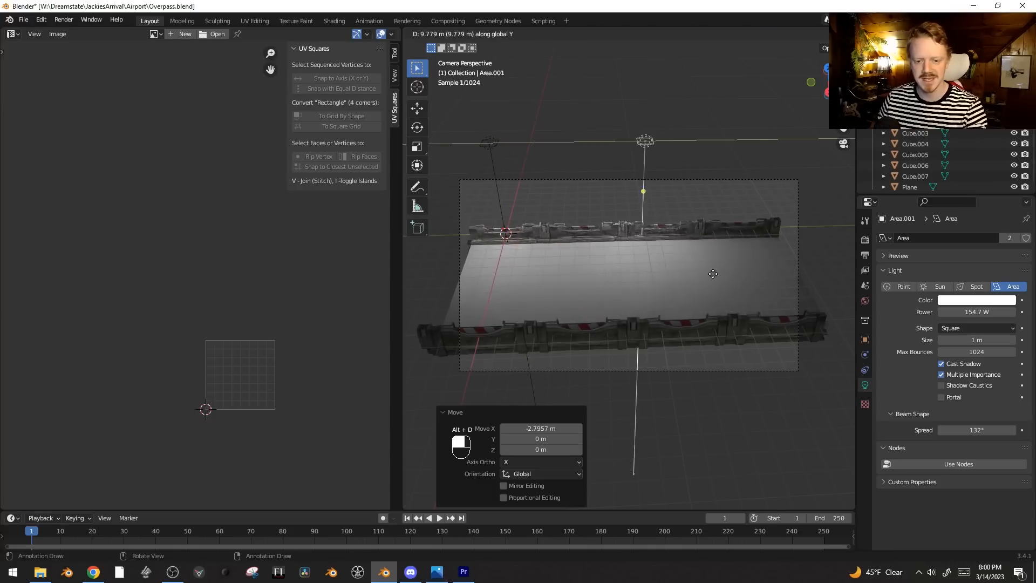
left_click(807, 280)
Step: Make linked duplicates of both area lights on the opposite side along X, and shift the copies about -7.4 m along Y
left_click(484, 140, "shift")
key("alt+d")
key("x")
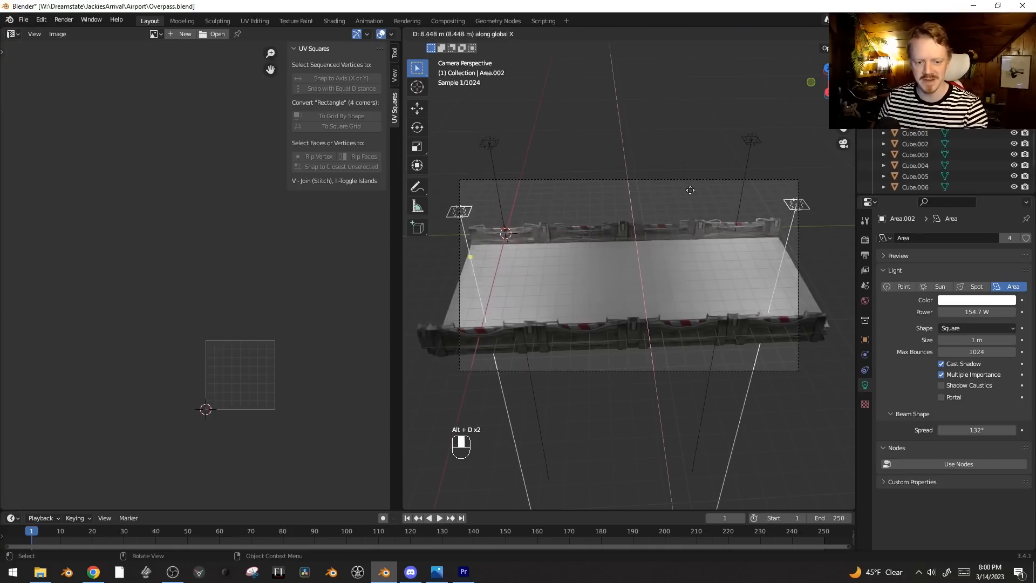
left_click(692, 200)
key("g")
key("y")
left_click(533, 223)
key("shift+alt+z")
scroll(768, 284, "up", 1)
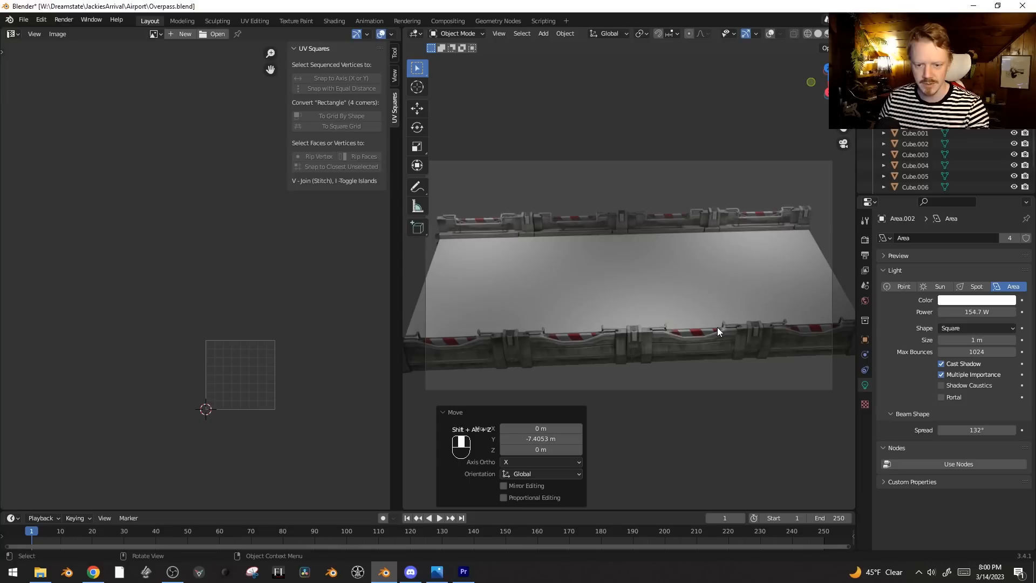
Step: Give the ground plane a new material named "Asphault"
left_click(704, 256)
key("shift+alt+z")
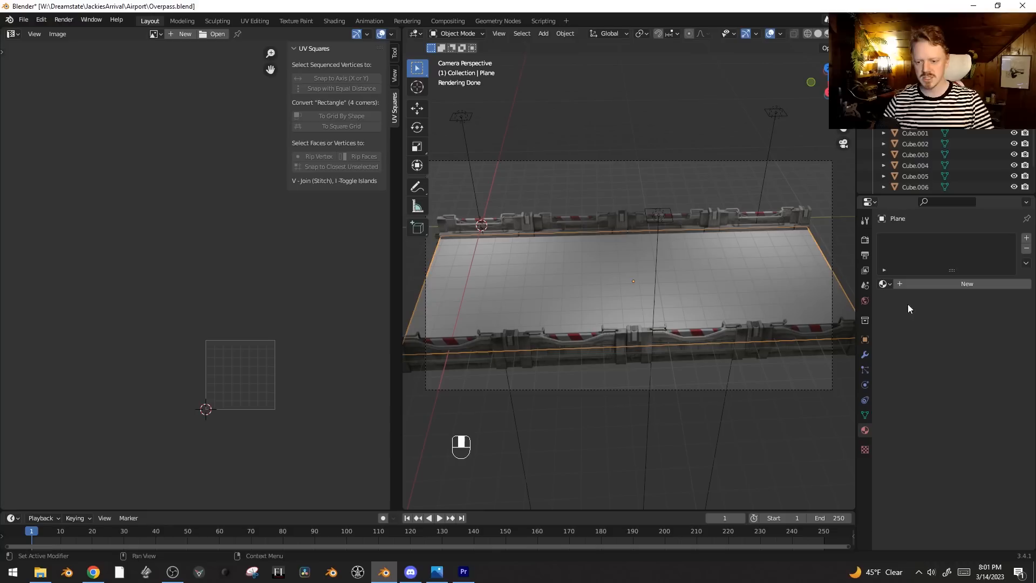
left_click(934, 283)
double_click(933, 284)
type("Asphault")
key("Return")
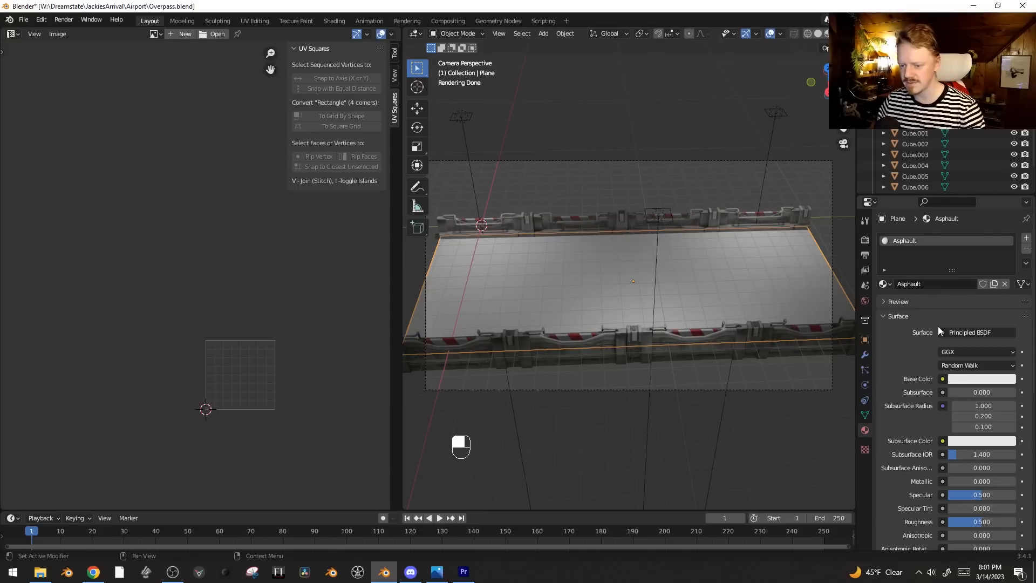
Step: Use TileableRoad.jpg as an image texture for the Asphault material's base color
left_click(943, 379)
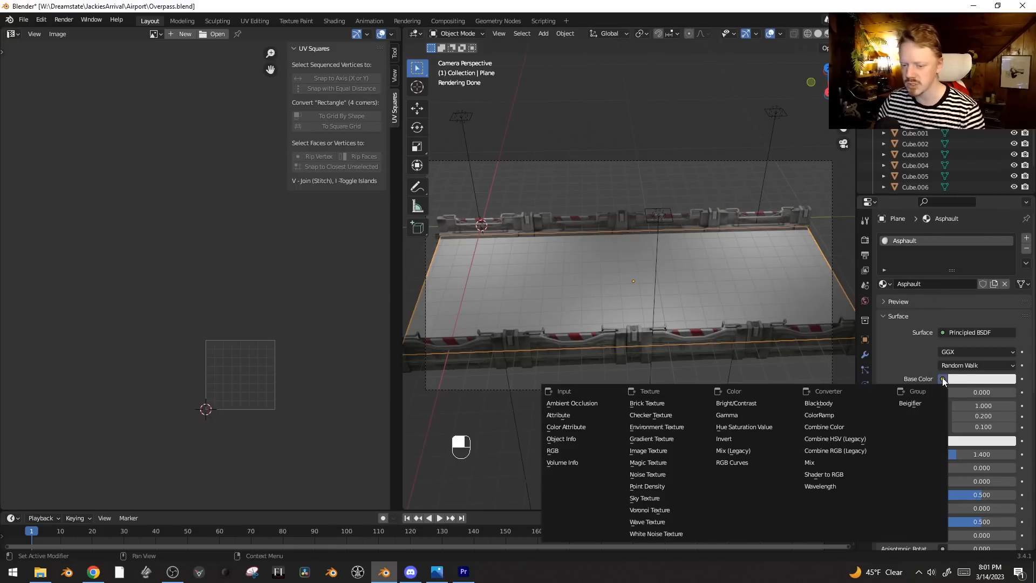
left_click(649, 448)
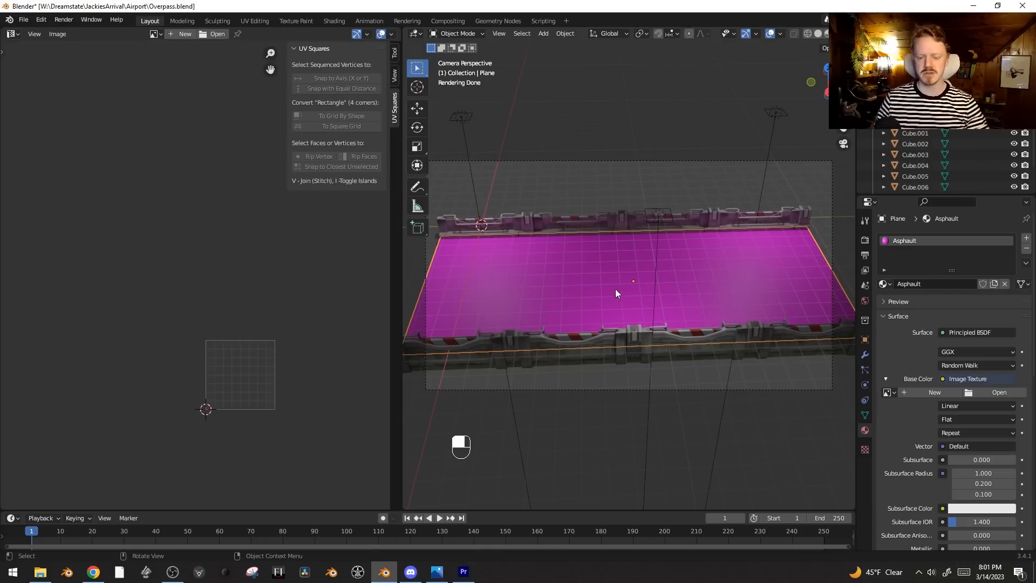
left_click(986, 391)
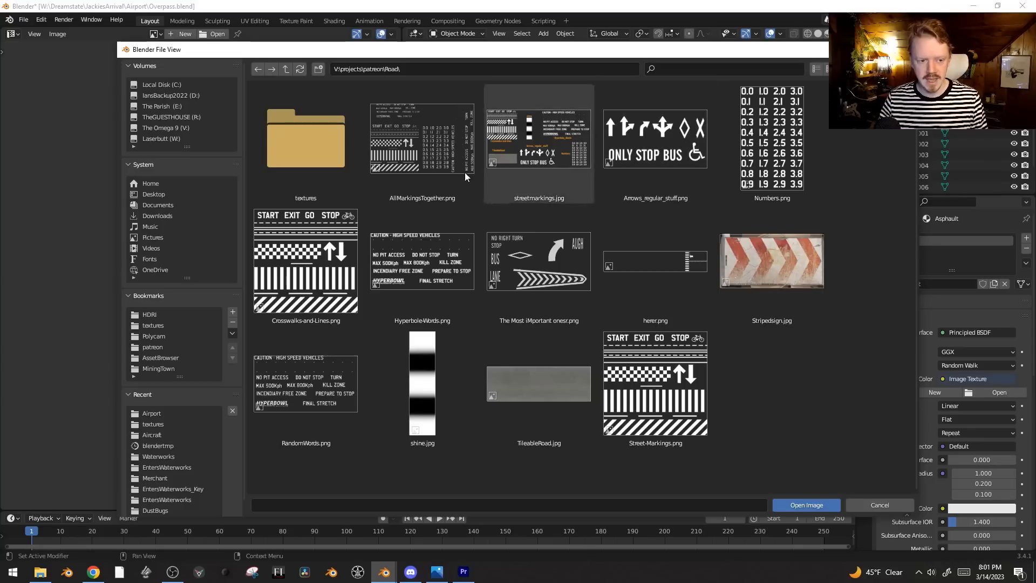
left_click(571, 378)
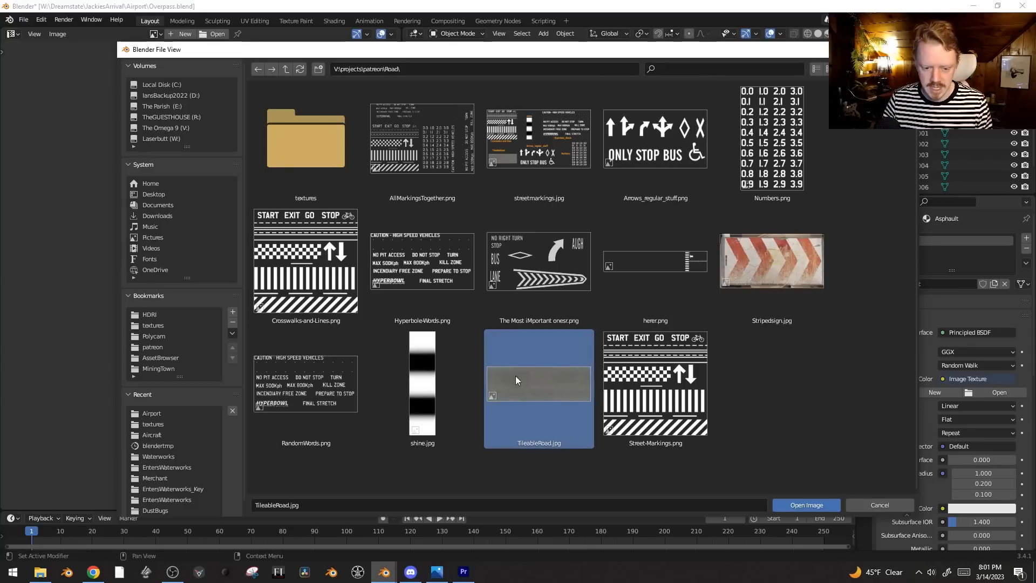
left_click(814, 503)
scroll(631, 298, "down", 3)
middle_click_drag(630, 298, 756, 250)
scroll(661, 338, "up", 4)
Step: Select all of the road plane's geometry in Edit Mode and unwrap its UVs from the top view
key("Tab")
scroll(678, 218, "down", 4)
key("a")
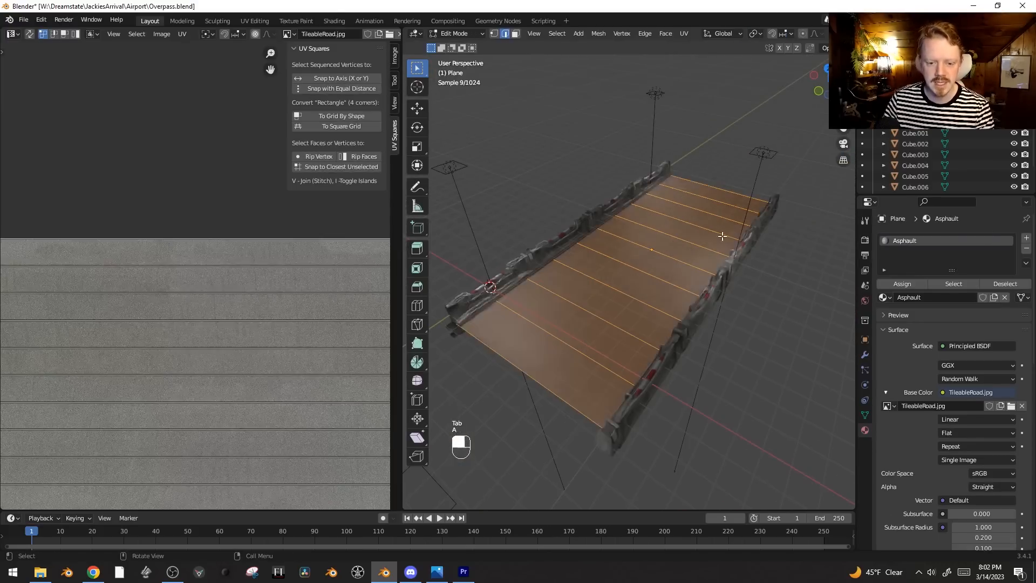
key("KP_7")
key("u")
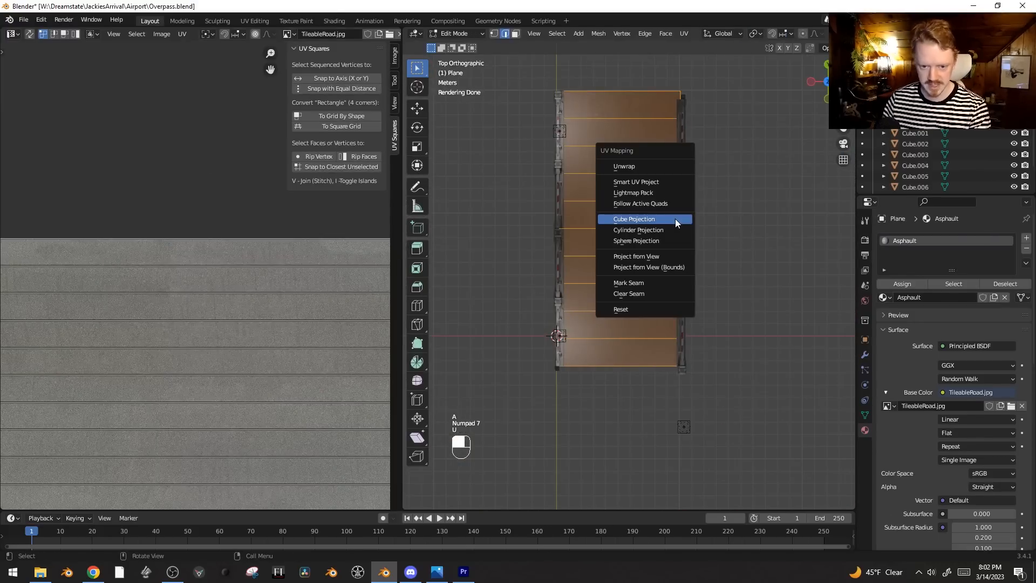
left_click(637, 182)
scroll(137, 305, "down", 3)
scroll(137, 305, "up", 3)
Step: Rotate the road's UV island a quarter turn so its strips follow the image's length, and scale it up
key("r")
key("r")
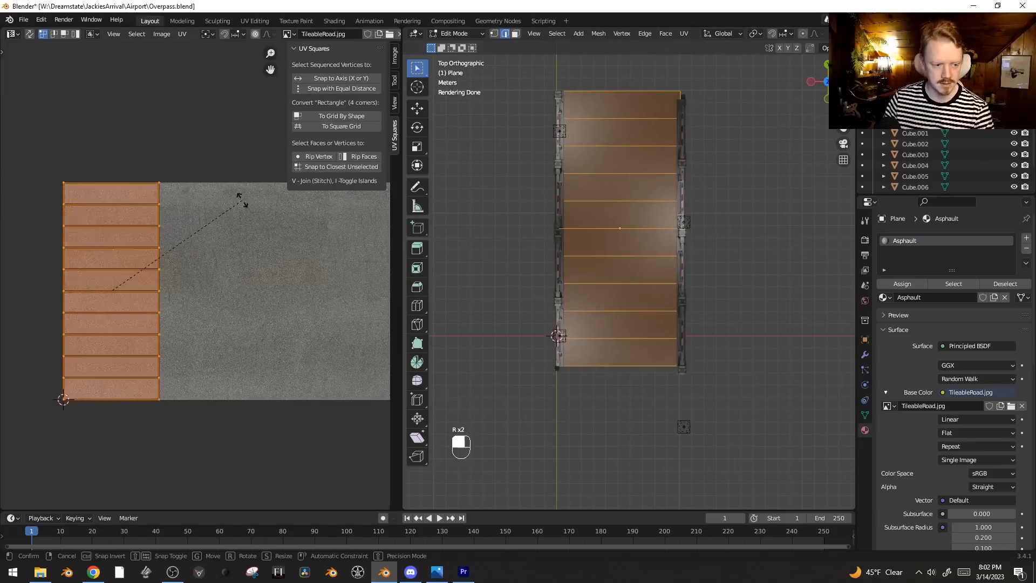
left_click(179, 404)
scroll(196, 380, "down", 5)
key("s")
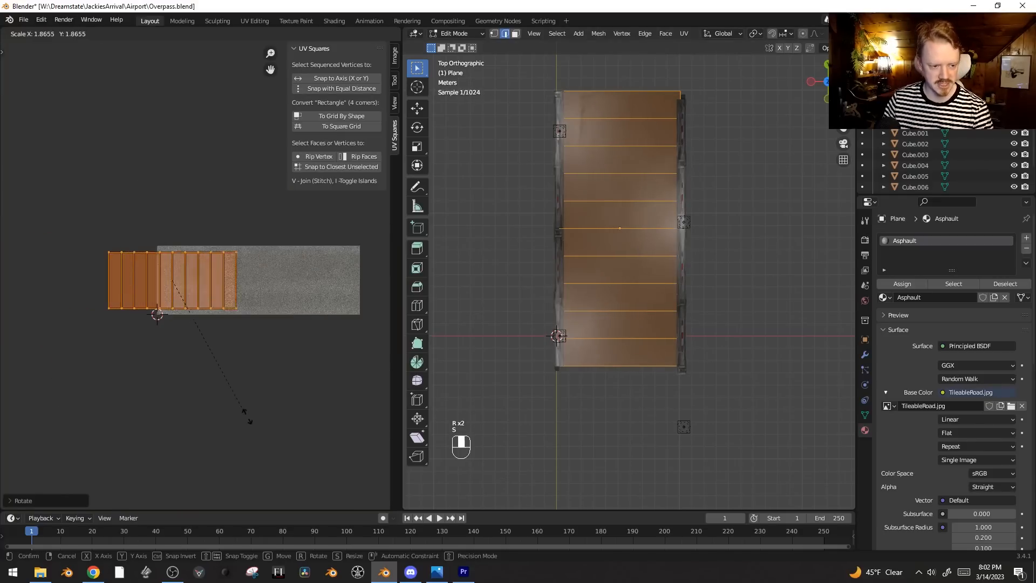
left_click(266, 437)
Step: Shift and stretch the road's UV island along X over the road texture, and return to Object Mode
key("g")
key("x")
left_click(260, 400)
key("s")
key("x")
left_click(278, 431)
key("g")
key("x")
left_click(284, 431)
key("Tab")
middle_click_drag(620, 351, 661, 273)
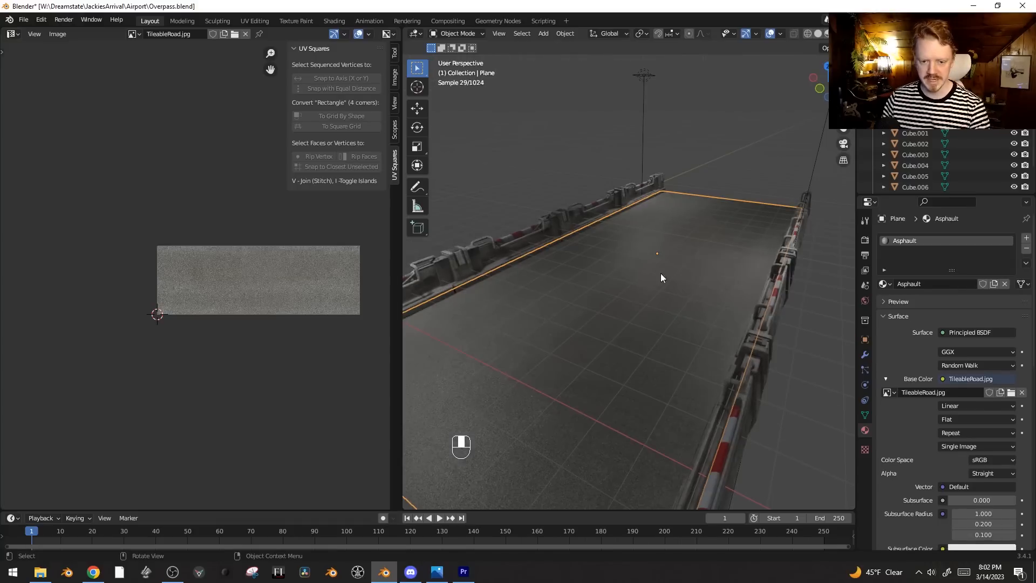
Step: In the Shader Editor, reposition the TileableRoad.jpg node and link its Color output to the Principled BSDF's Normal input
key("shift+F3")
key("alt+a")
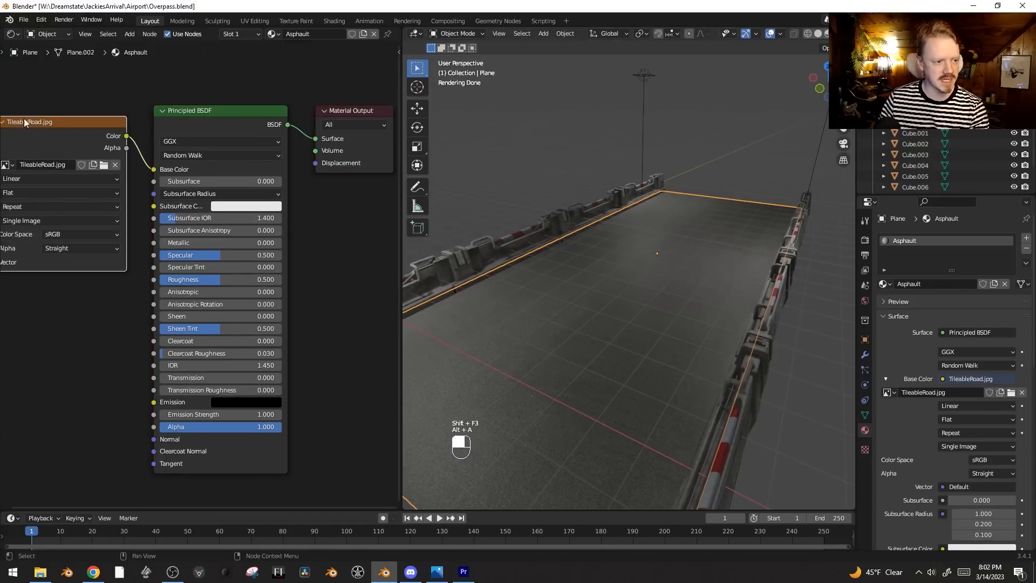
key("g")
left_click(81, 179)
left_click_drag(132, 205, 244, 430)
Step: Insert a Bump node on the link between the road texture and the shader's Normal input
key("shift+a")
mouse_move(147, 382)
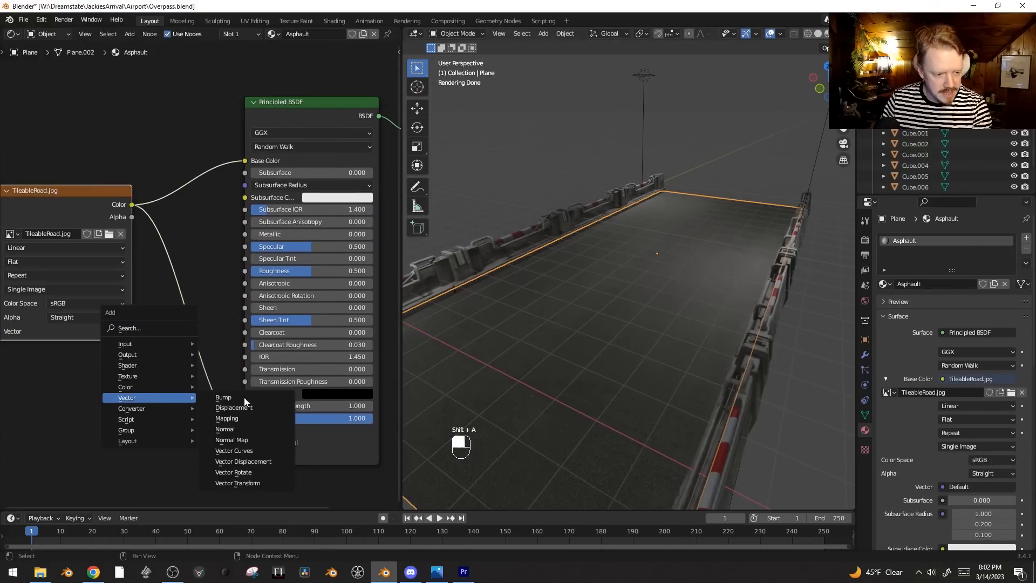
left_click(240, 395)
left_click(176, 333)
scroll(651, 331, "up", 3)
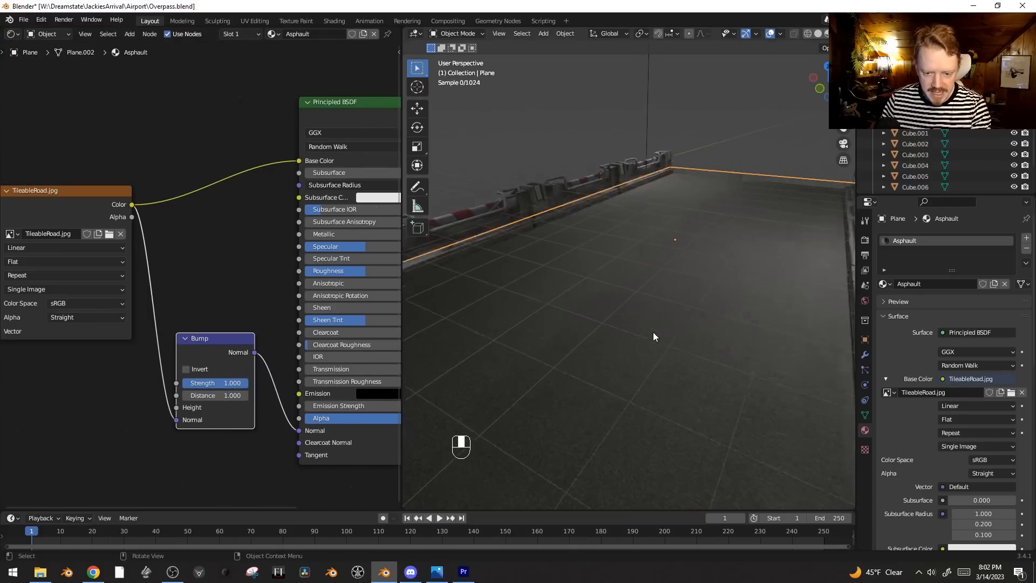
Step: Relink the road texture's Color to the Bump node's Height, and set Distance to 0.1 and Strength to about 0.52
left_click_drag(176, 420, 177, 408)
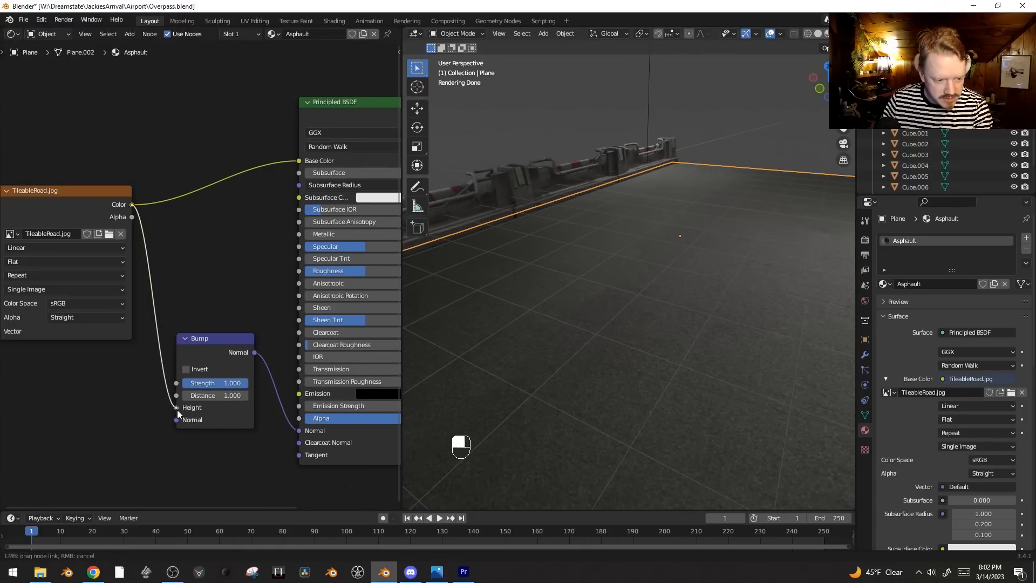
left_click(227, 396)
type("0.1")
key("Return")
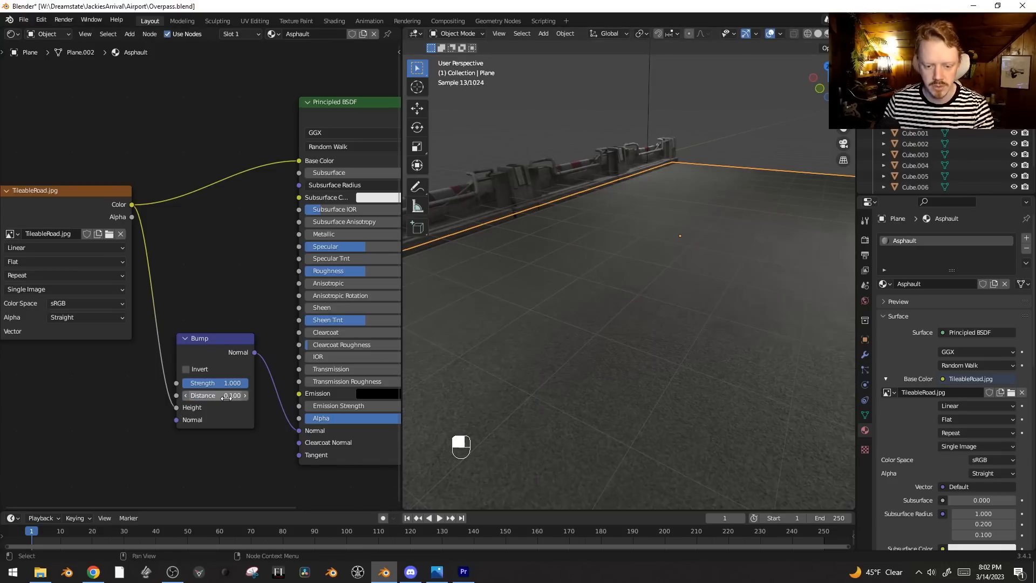
left_click_drag(217, 383, 199, 383)
Step: Lower the road plane about 0.13 m along Z so it sits against the base of the barriers
middle_click_drag(621, 281, 579, 221)
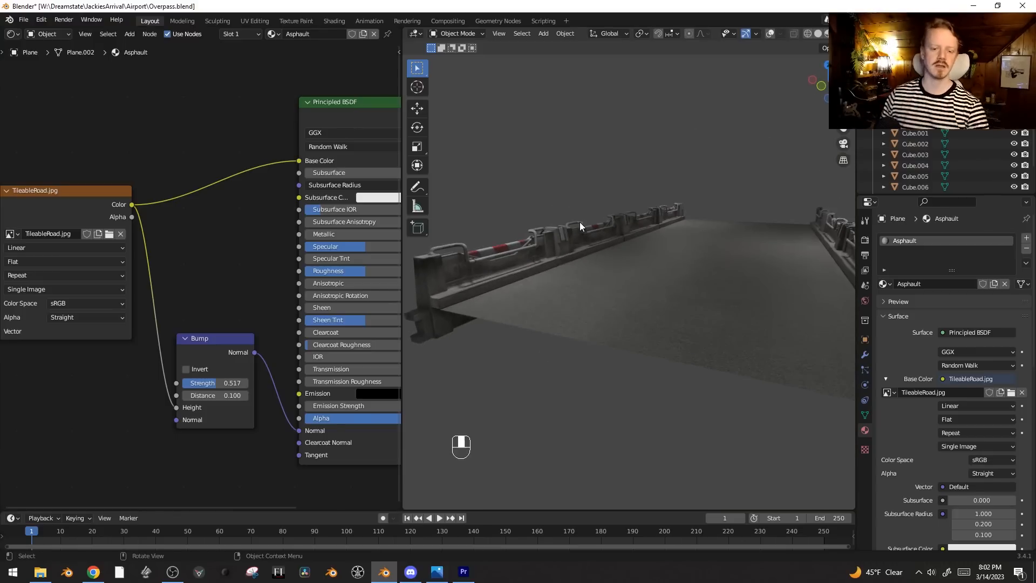
key("g")
key("z")
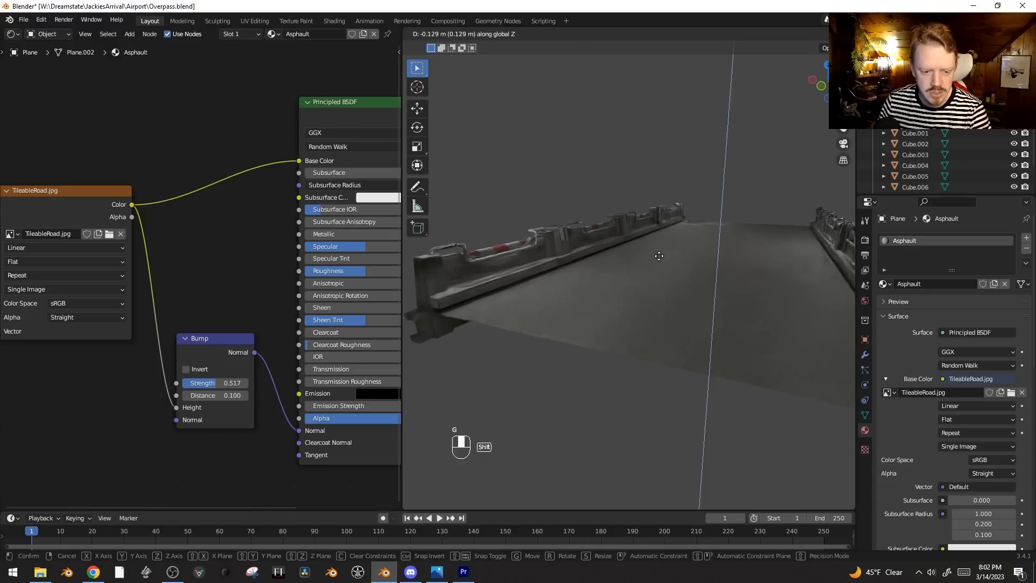
left_click(659, 258)
Step: In the end barrier's mesh, select the front faces of the road-side ledge and grow the selection over the whole ledge
left_click(470, 300)
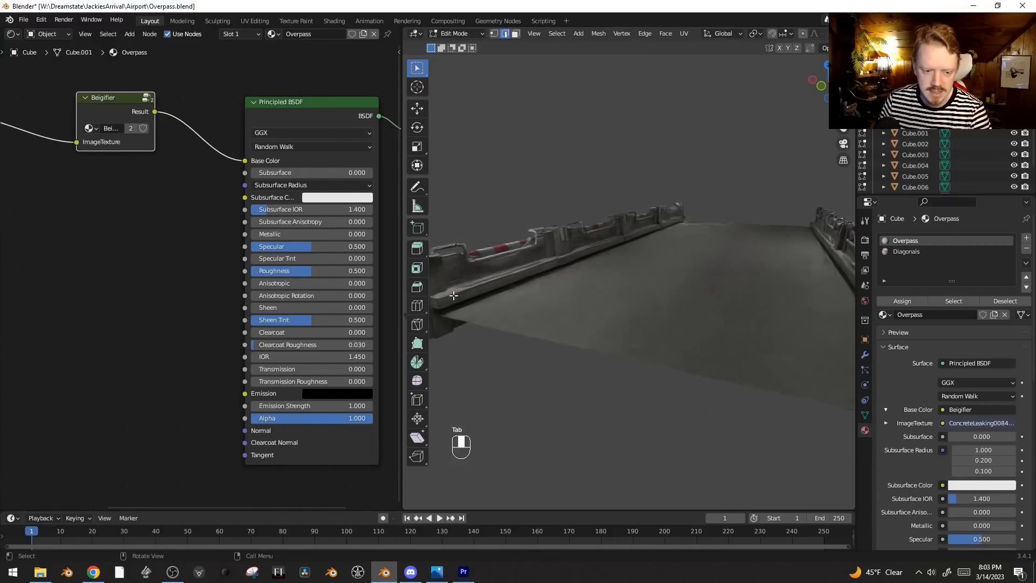
key("Tab")
key("shift+alt+z")
middle_click_drag(758, 257, 848, 245, "shift")
scroll(599, 308, "up", 5)
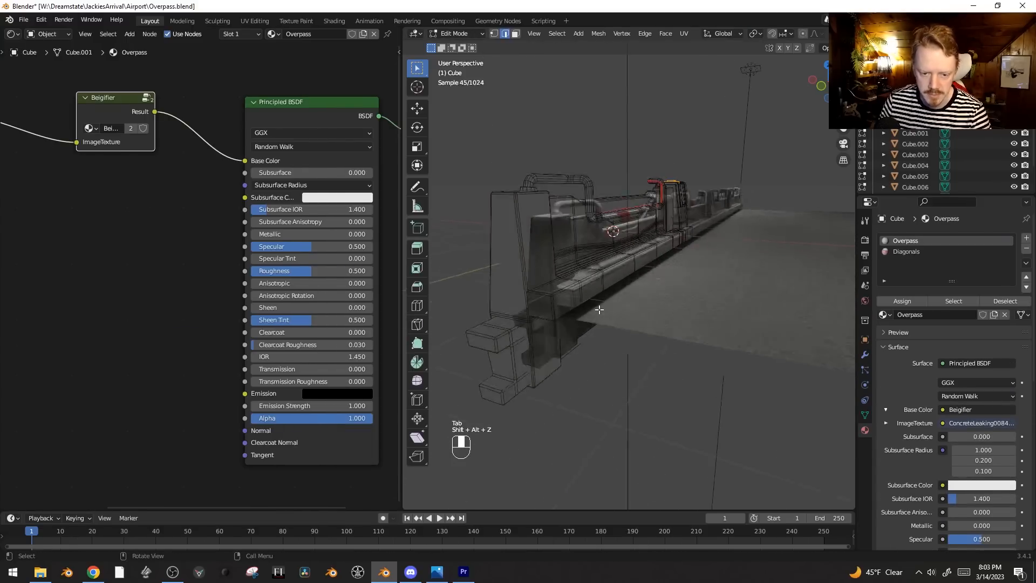
key("3")
middle_click_drag(514, 319, 727, 258)
left_click(727, 257, "ctrl")
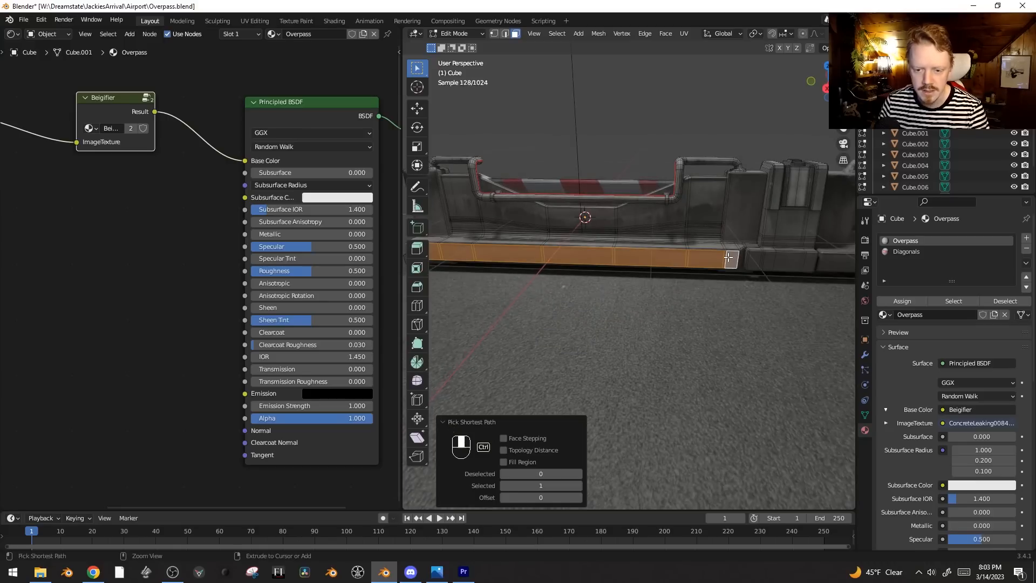
key("ctrl+KP_Add")
key("ctrl+KP_Add")
key("ctrl+KP_Add")
Step: Duplicate the selected ledge, lower the copy along Z, and shift it about 0.19 m along X toward the road
middle_click_drag(727, 239, 740, 312)
key("shift+d")
key("z")
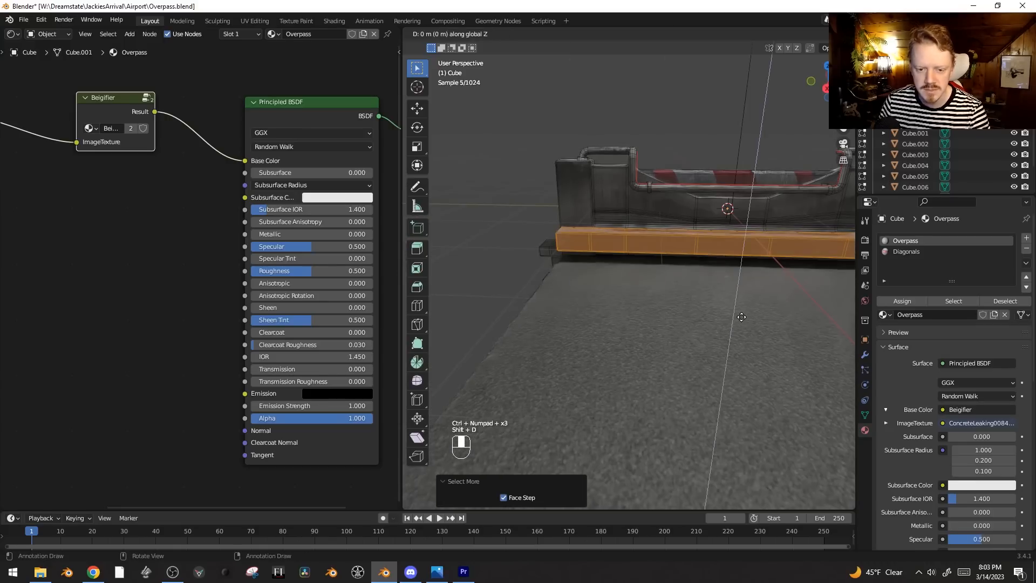
left_click(775, 435)
middle_click_drag(776, 435, 690, 347)
key("g")
left_click(689, 346)
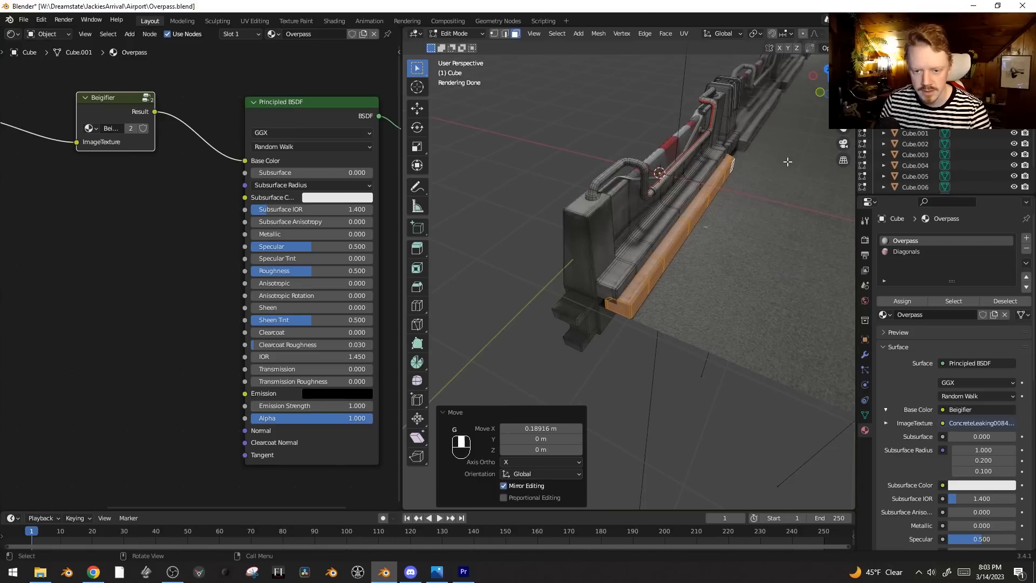
Step: Flip the duplicated ledge along Y with a scale of -1, lower it along Z, and return to Object Mode in camera view
type("sy")
type("-1")
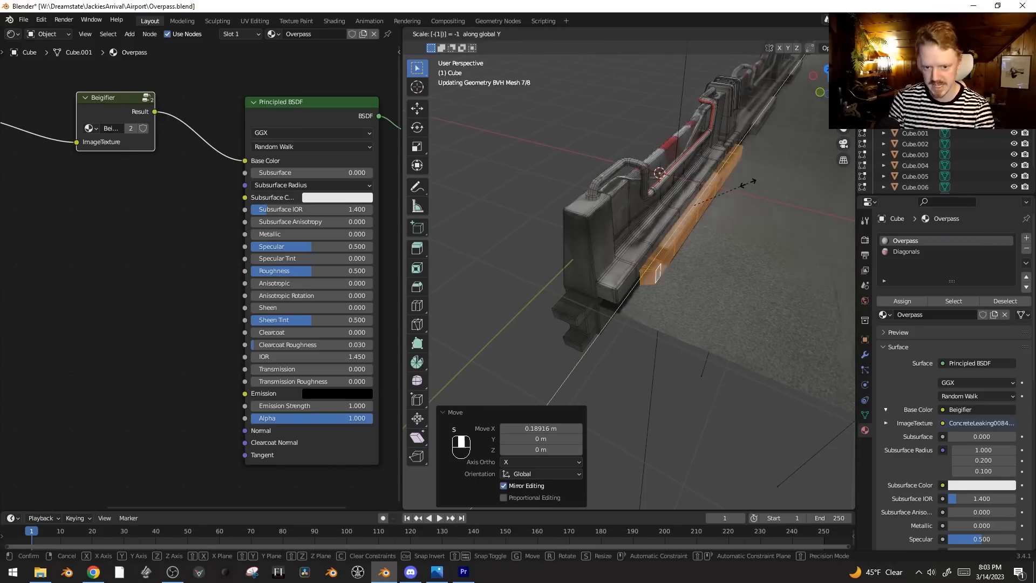
key("Return")
middle_click_drag(750, 181, 803, 264)
key("g")
key("z")
left_click(803, 301)
middle_click_drag(803, 300, 622, 299)
key("Tab")
key("alt+a")
key("KP_0")
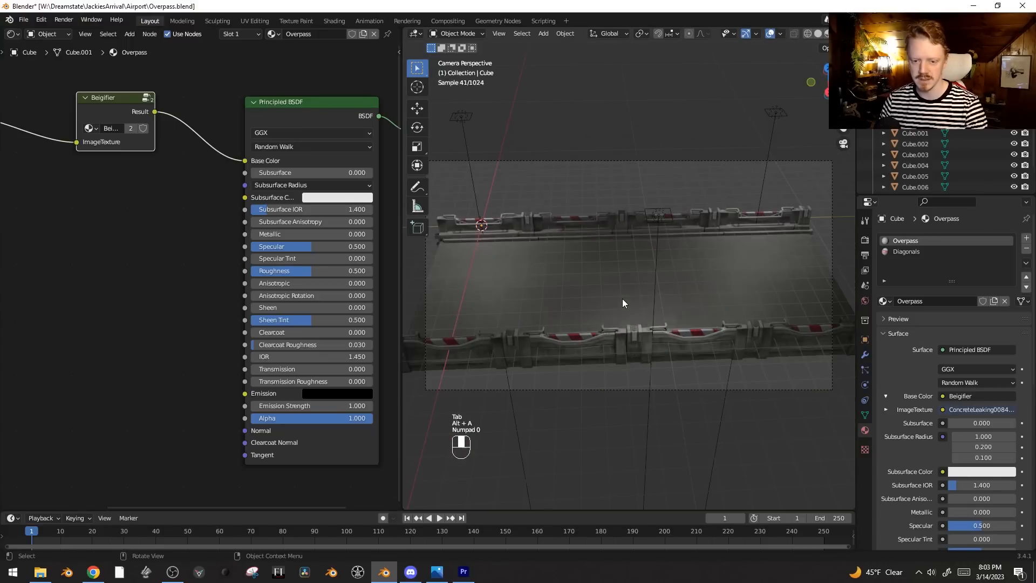
Step: Select the road plane and rename its existing UV map to baseroad
left_click(681, 331)
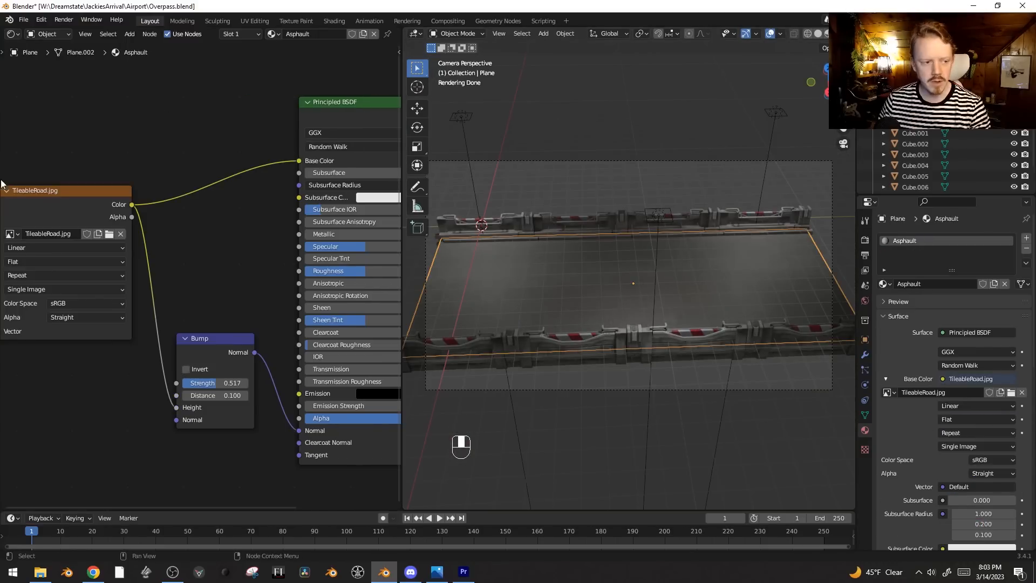
middle_click_drag(105, 151, 170, 151)
key("KP_0")
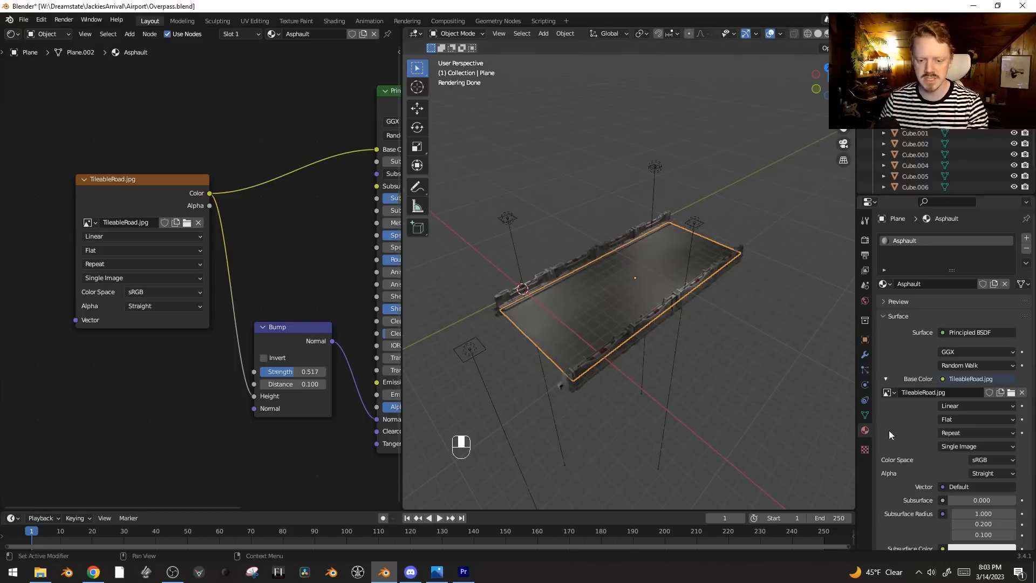
left_click(864, 418)
left_click(893, 402)
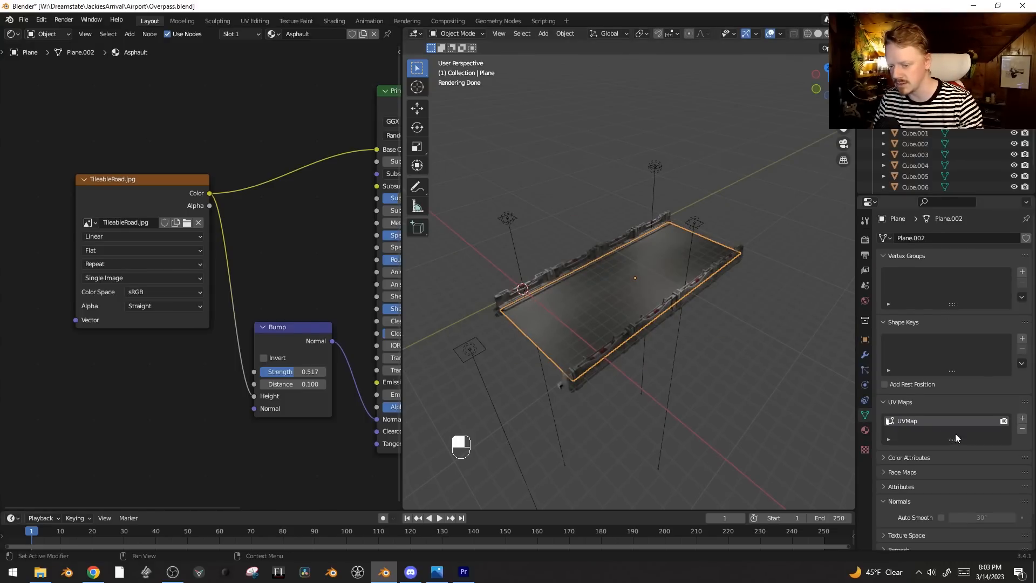
scroll(939, 399, "down", 2)
double_click(913, 384)
type("T")
type("aseroad")
key("Return")
Step: Add a second UV map named TireMarks to the road plane and enter Edit Mode
left_click(1022, 383)
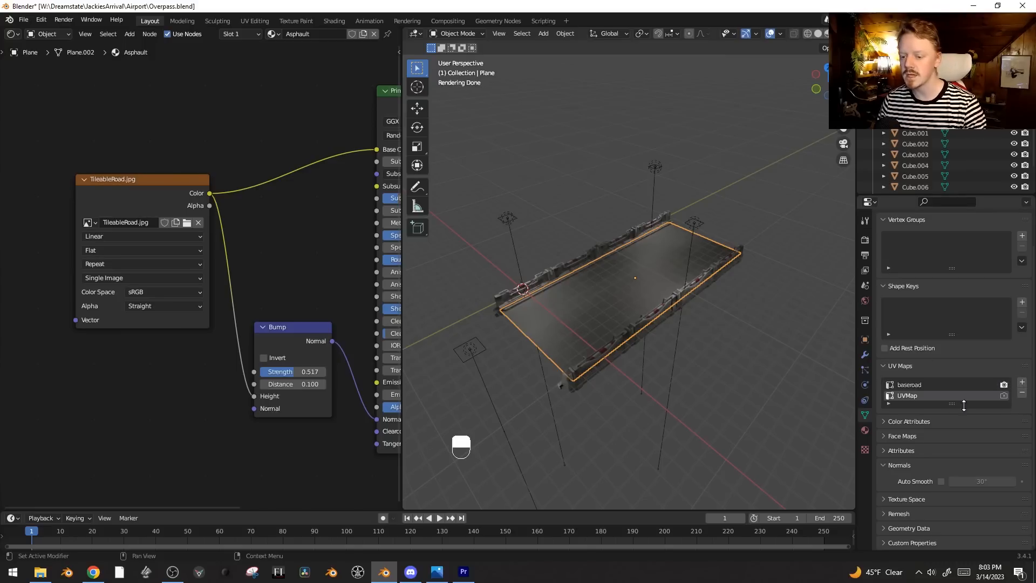
double_click(912, 394)
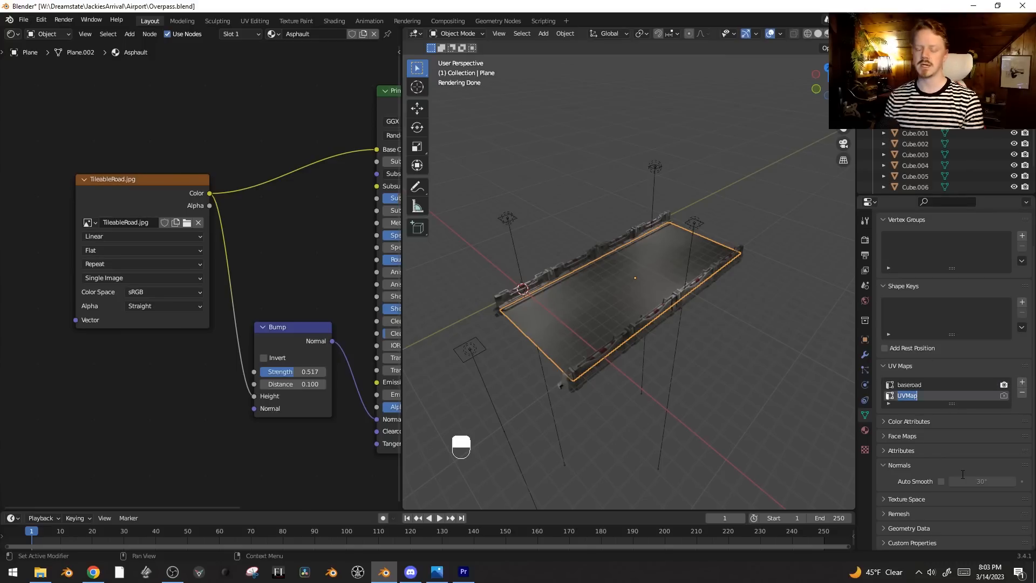
type("TireMarks")
key("Return")
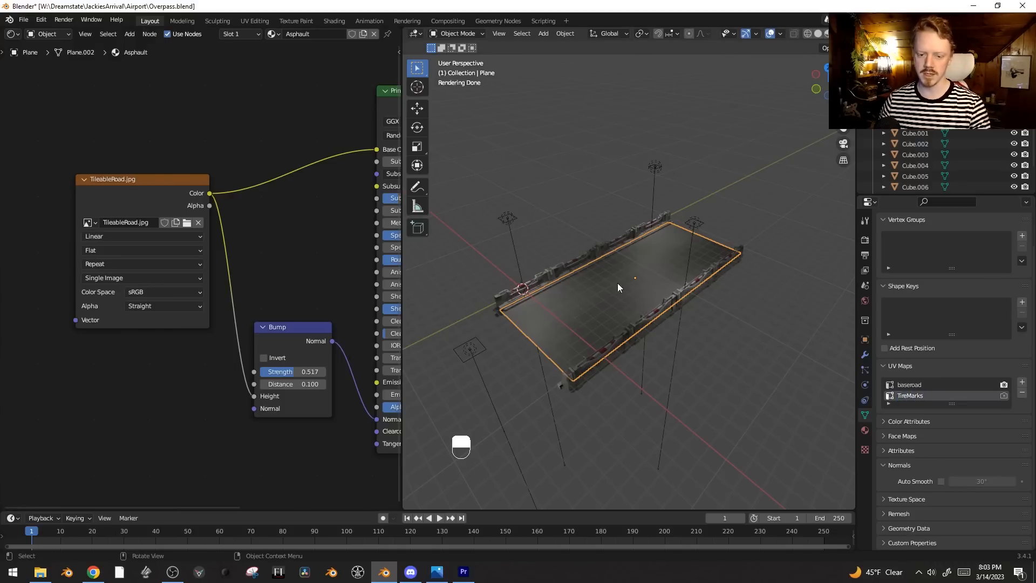
key("Tab")
middle_click_drag(701, 345, 564, 303)
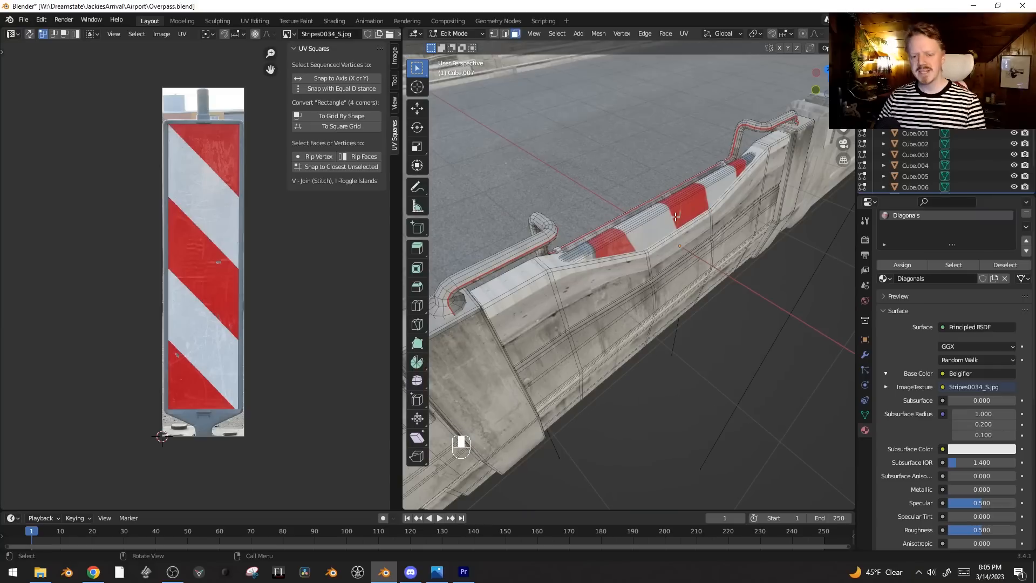
Step: Select the barrier's linked striped panel faces and examine how their UV island lies over the Stripes0034_S.jpg texture
left_click(675, 216)
key("ctrl+l")
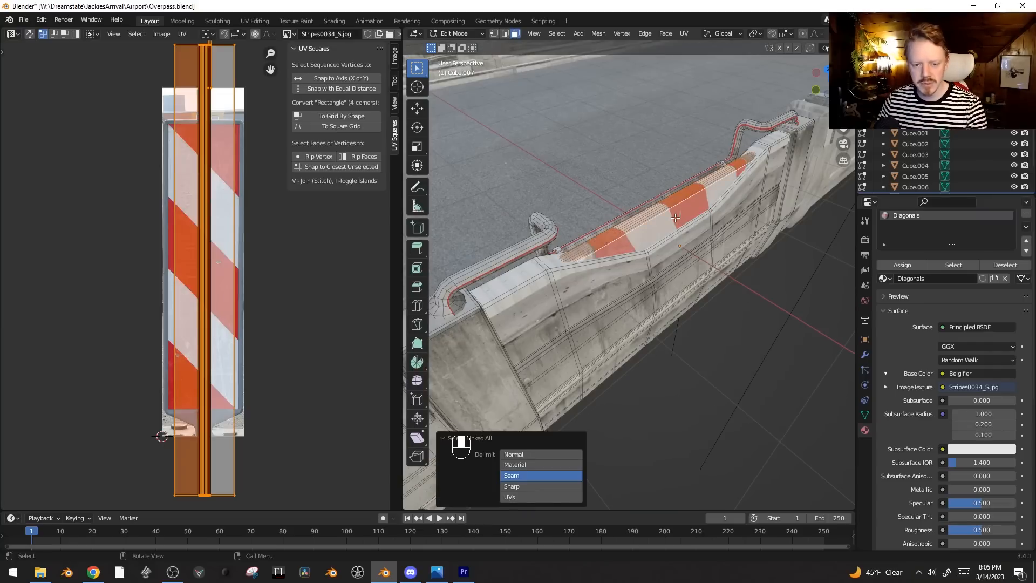
scroll(679, 227, "up", 3)
middle_click_drag(672, 220, 746, 201)
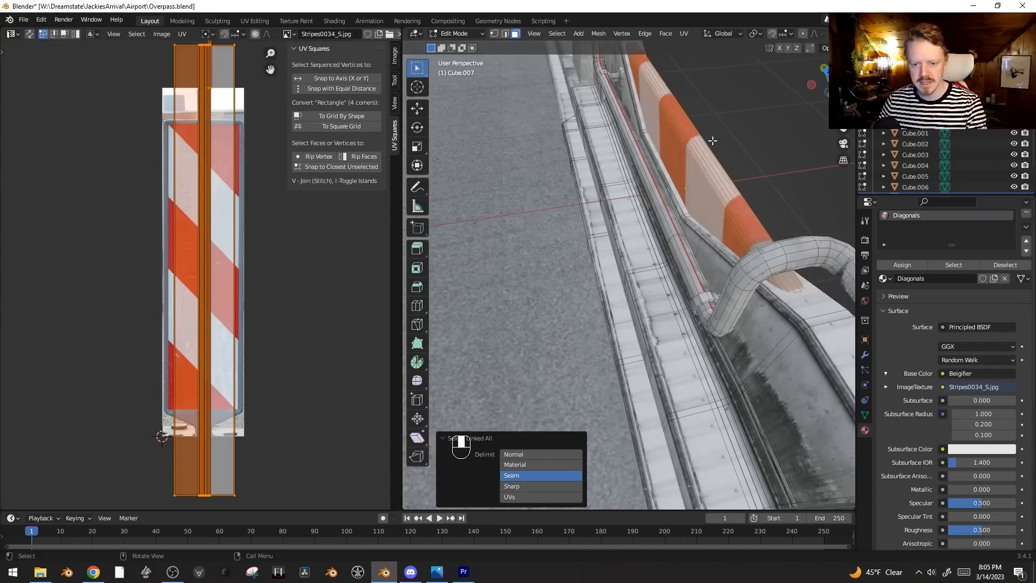
middle_click_drag(727, 158, 675, 178)
key("g")
key("Escape")
middle_click_drag(594, 238, 641, 220)
key("g")
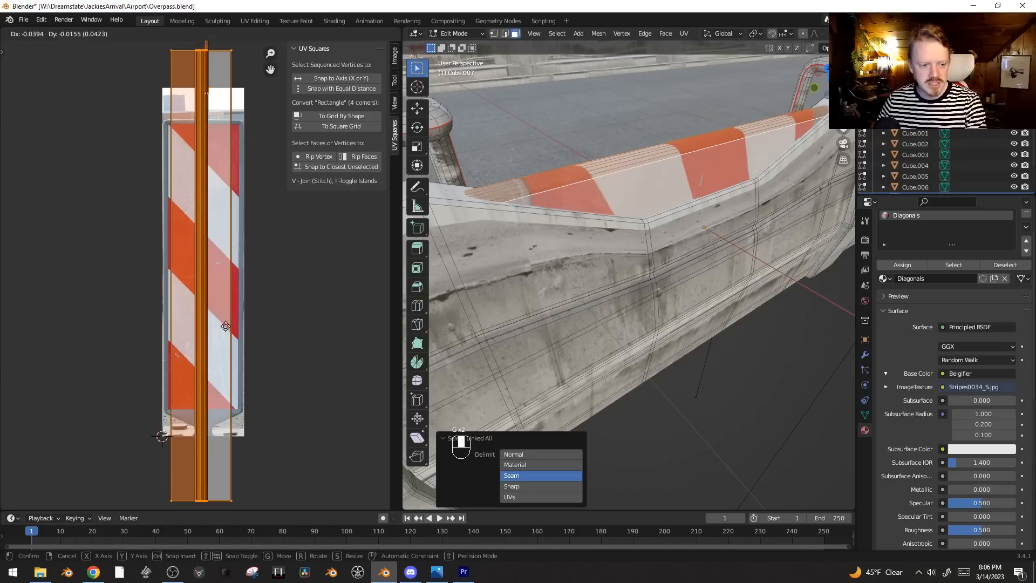
key("Escape")
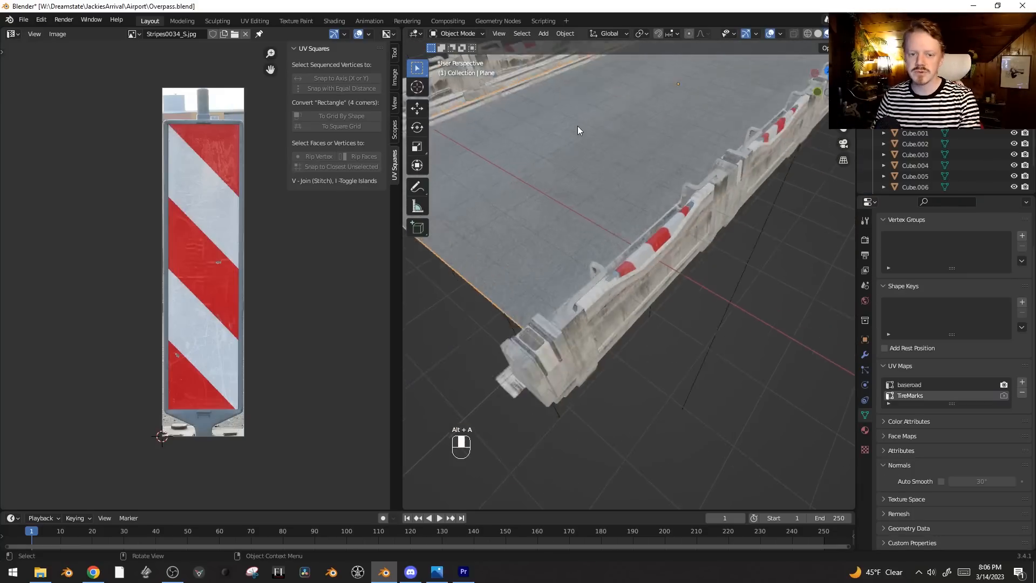
Step: Select all faces of the road plane in Edit Mode and make TireMarks the active UV map in the UV Editor
scroll(578, 126, "down", 3)
middle_click_drag(579, 129, 610, 187, "shift")
scroll(636, 250, "up", 8)
scroll(610, 221, "down", 5)
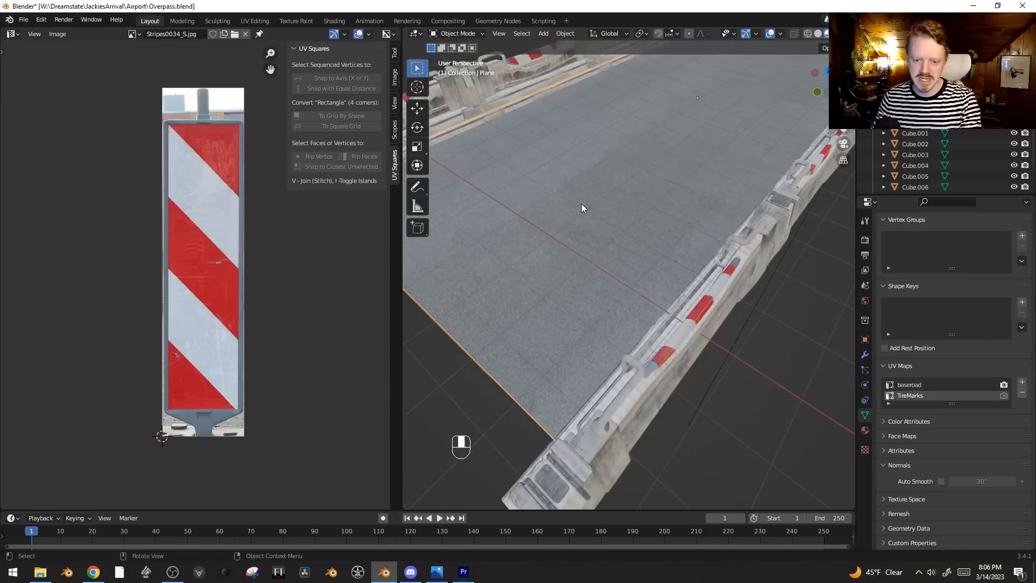
scroll(581, 203, "down", 5)
scroll(594, 187, "up", 3)
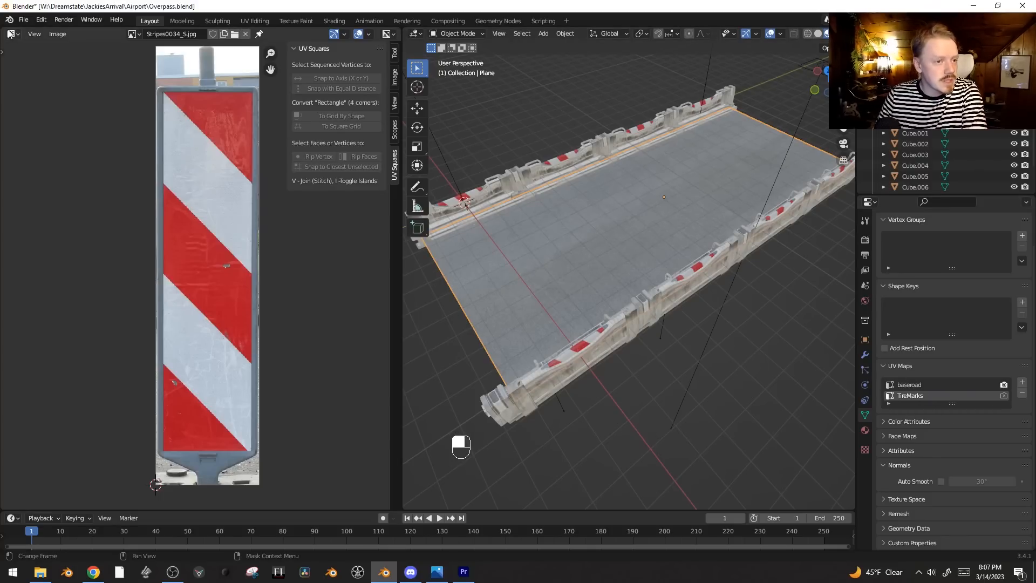
key("Tab")
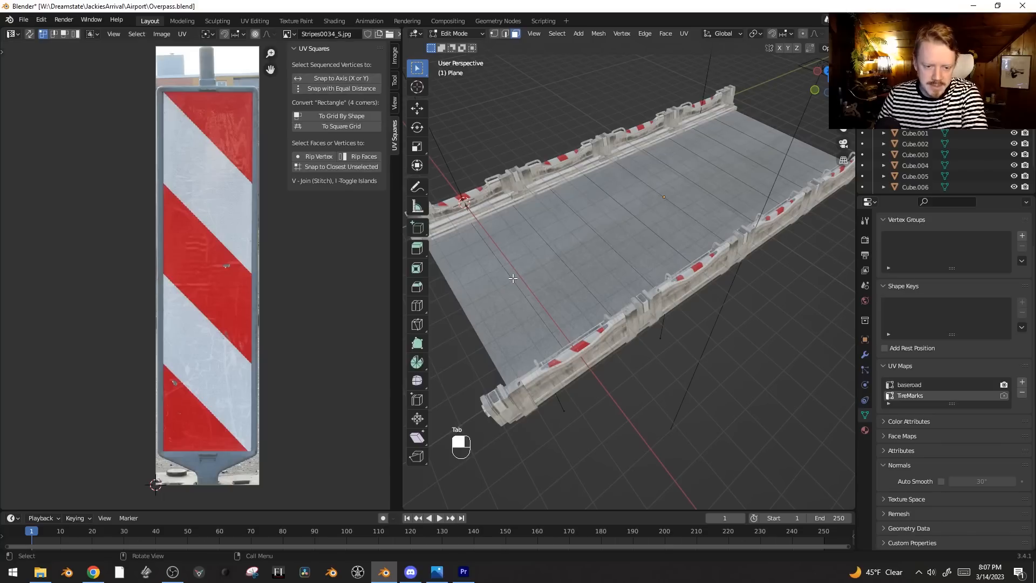
key("a")
scroll(329, 33, "down", 5)
left_click(338, 33)
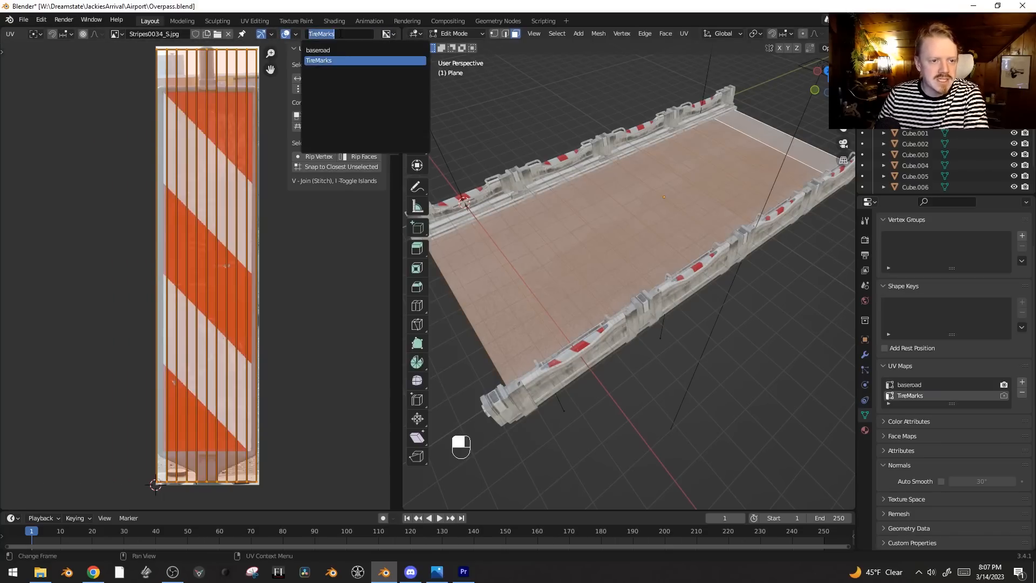
left_click(331, 61)
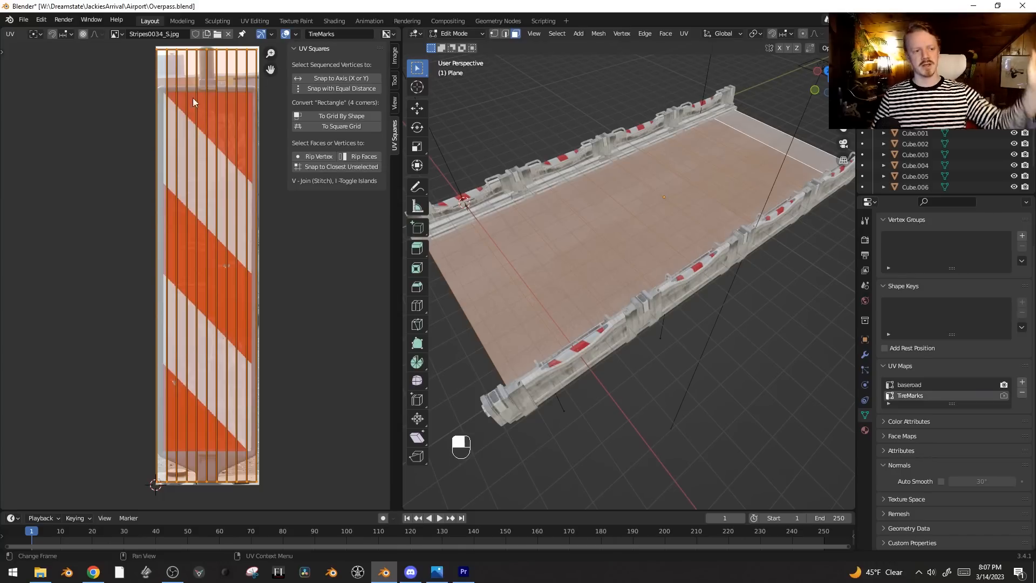
Step: In the Shader Editor, add a UV Map node set to baseroad and link it to the connected TileableRoad.jpg node's Vector input
left_click(12, 34)
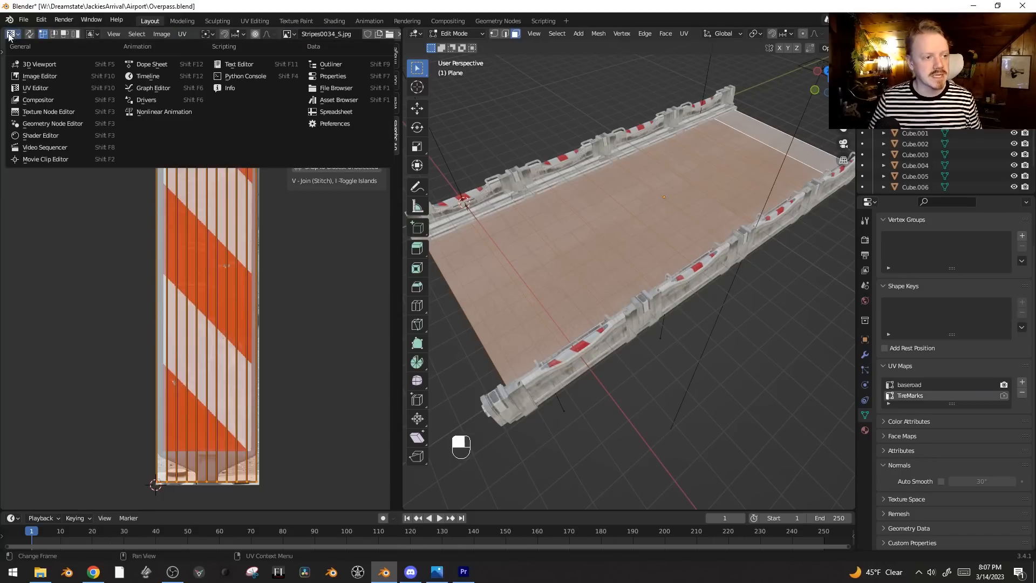
left_click(56, 132)
scroll(72, 200, "down", 2)
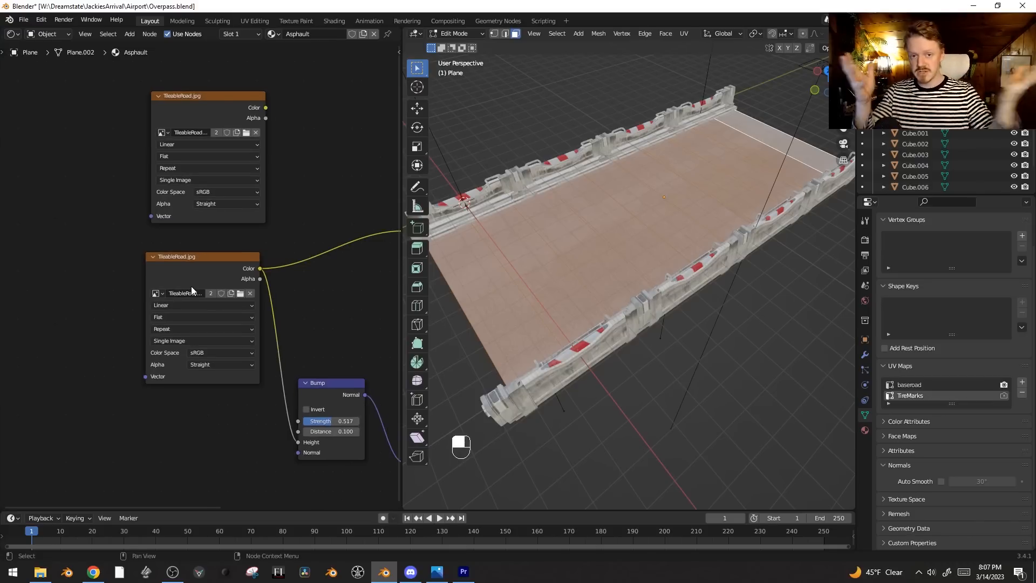
scroll(191, 286, "down", 1)
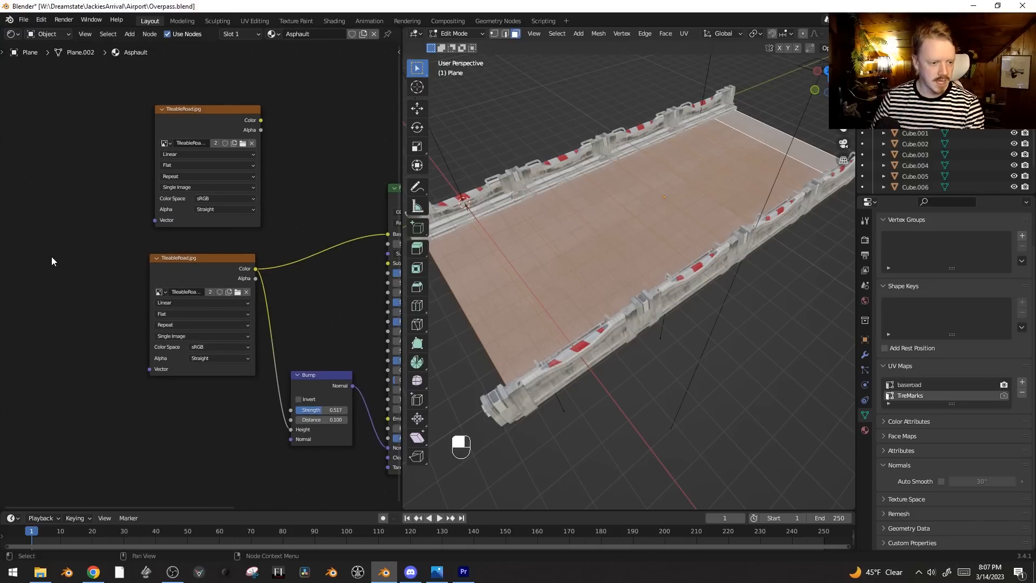
key("shift+a")
mouse_move(51, 256)
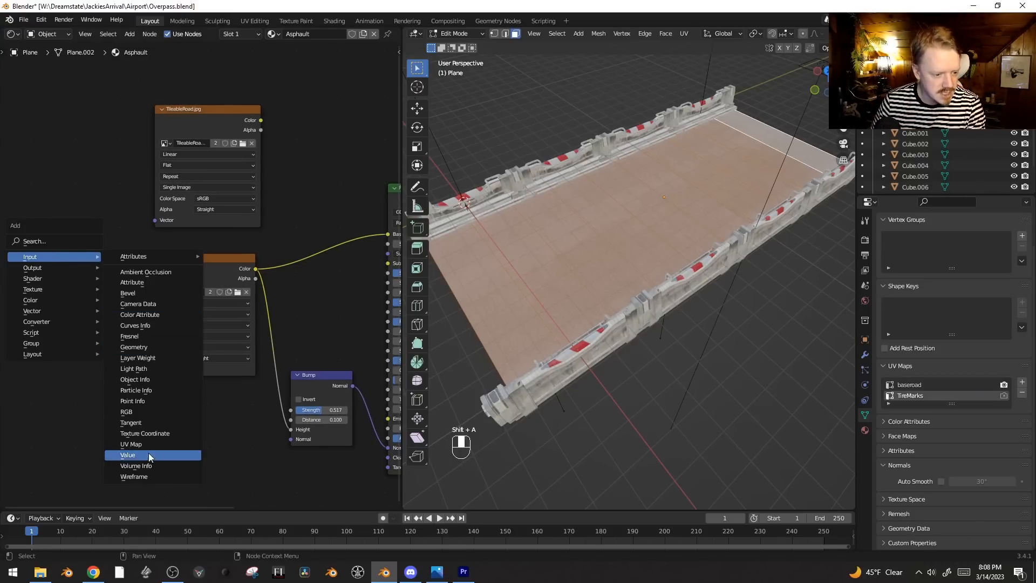
left_click(131, 444)
left_click(93, 329)
left_click(93, 330)
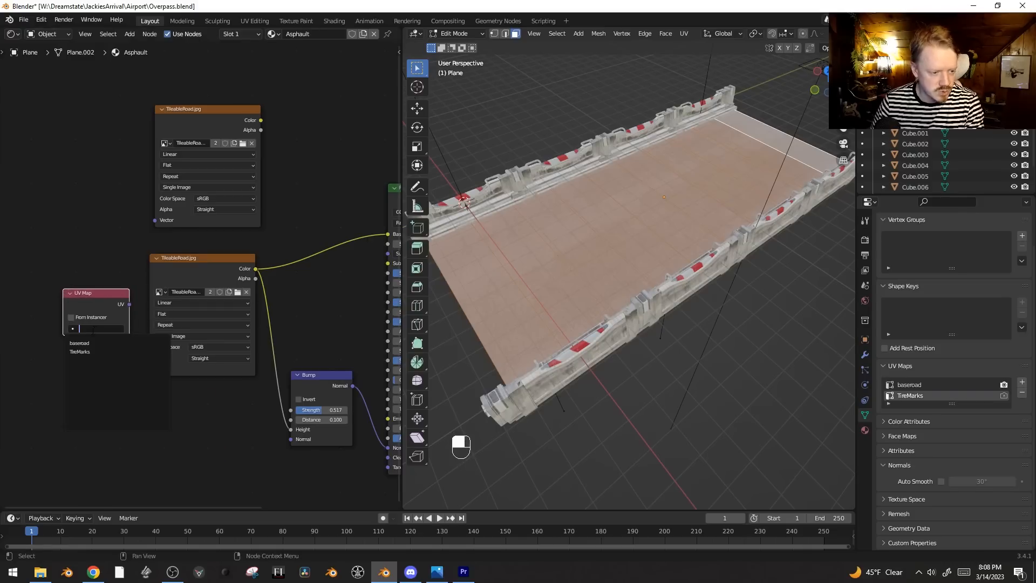
left_click(92, 343)
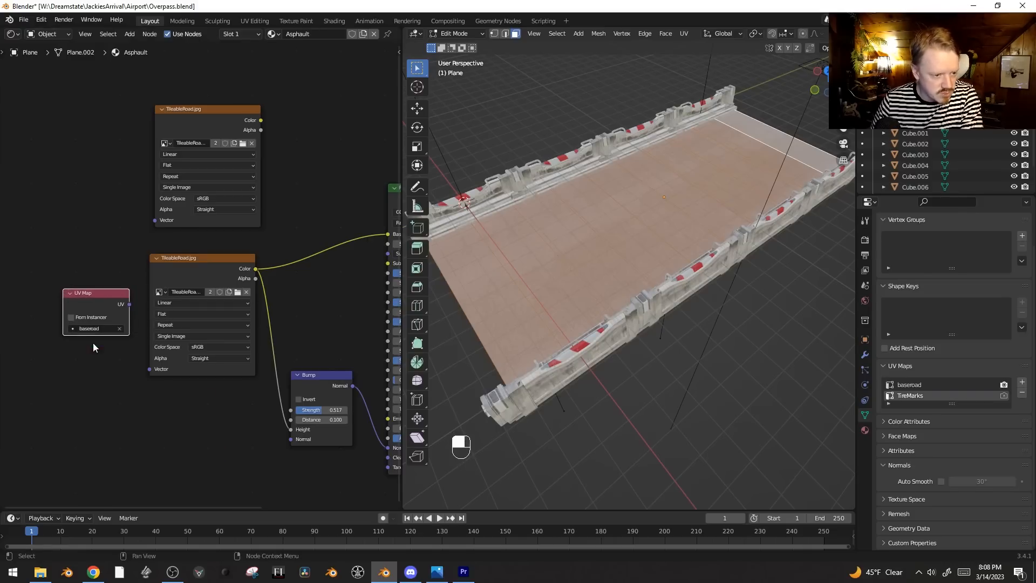
left_click_drag(129, 304, 151, 370)
Step: Duplicate the UV Map node, set the copy to TireMarks, and link it to the unconnected TileableRoad.jpg node's Vector input
key("shift+d")
left_click(92, 168)
left_click(81, 201)
left_click(68, 224)
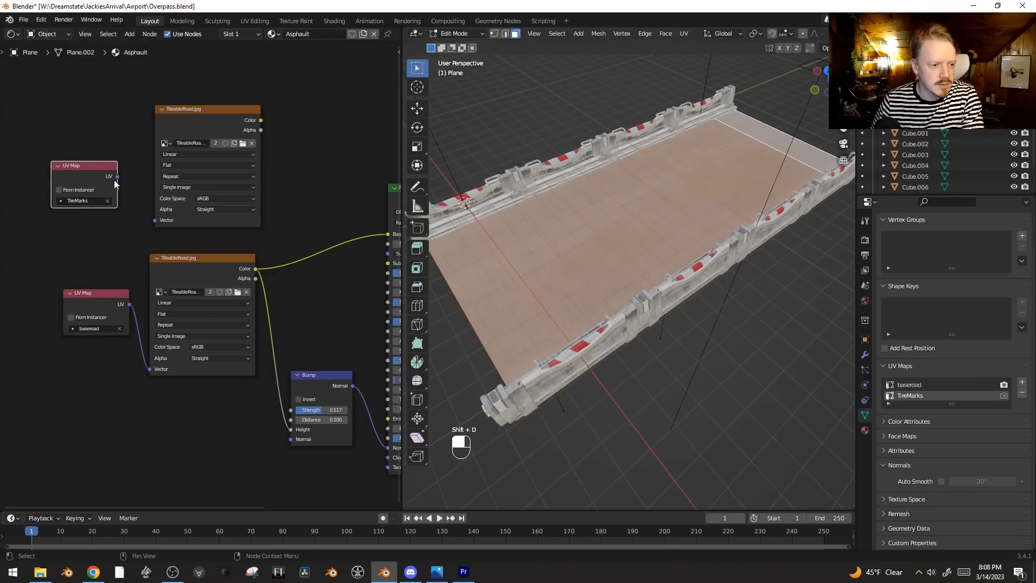
left_click_drag(117, 177, 158, 218)
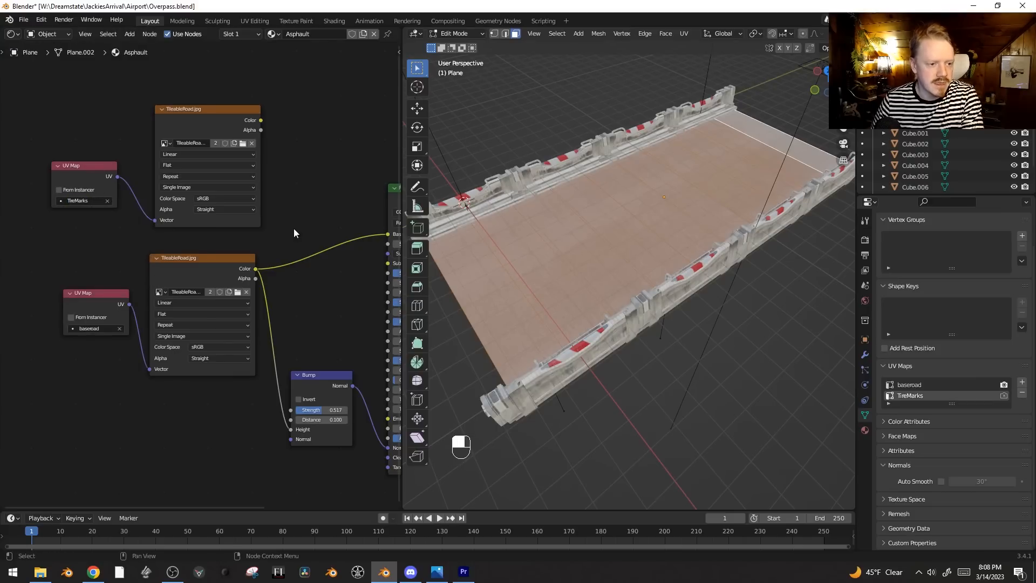
Step: Load shine.jpg into the image texture node fed by the TireMarks UV Map node
middle_click_drag(236, 155, 212, 157)
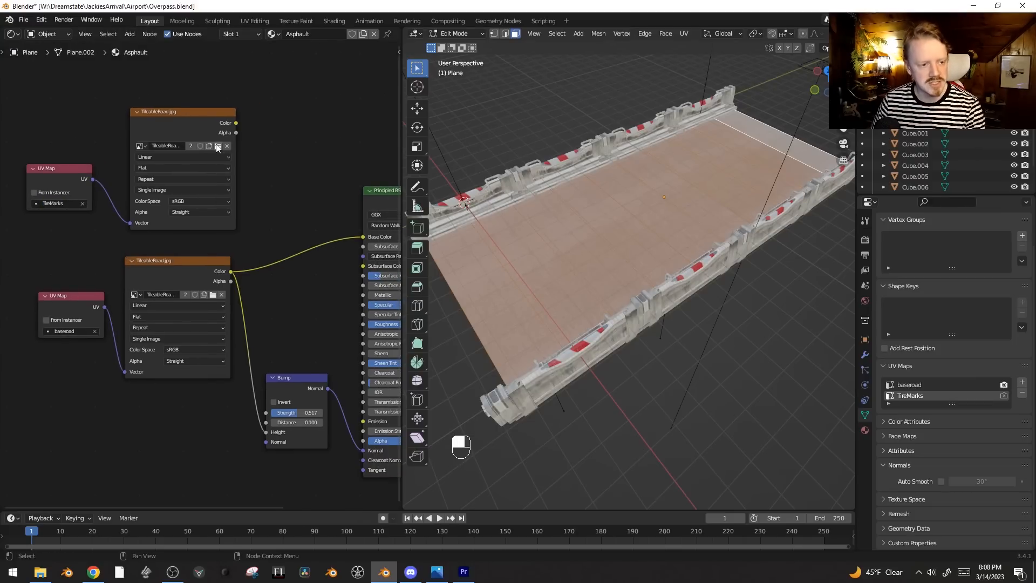
left_click(217, 147)
left_click(403, 392)
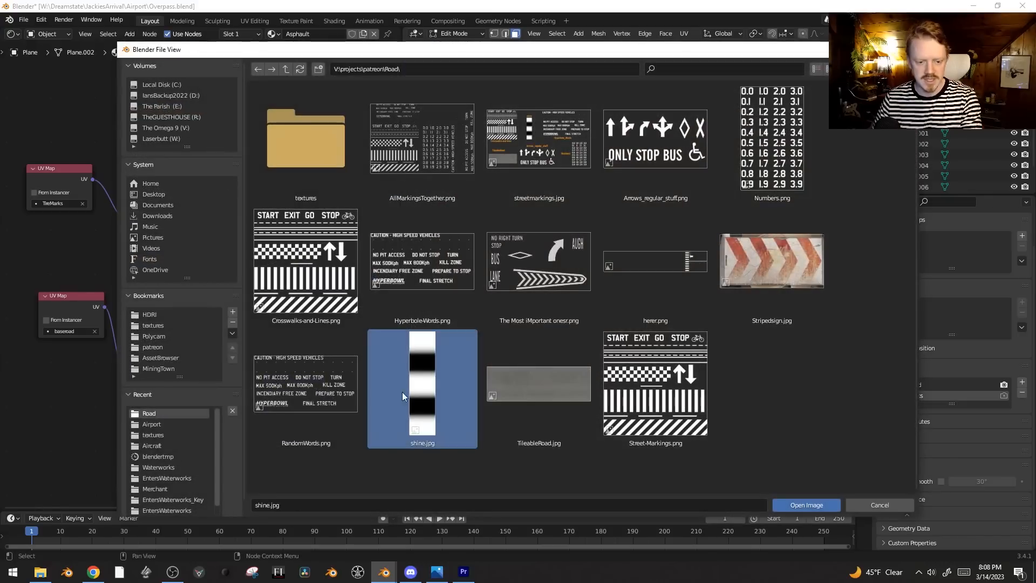
left_click(807, 505)
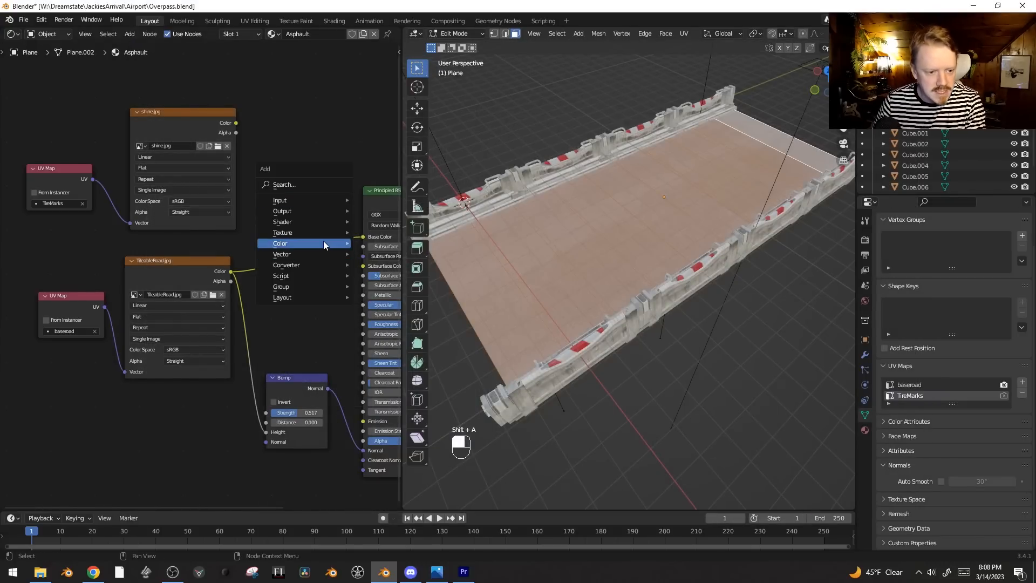
Step: Insert a Mix Color node before Base Color, link shine.jpg's Color to its B input, and set its blend mode to Multiply
mouse_move(323, 243)
left_click(412, 297)
left_click(266, 200)
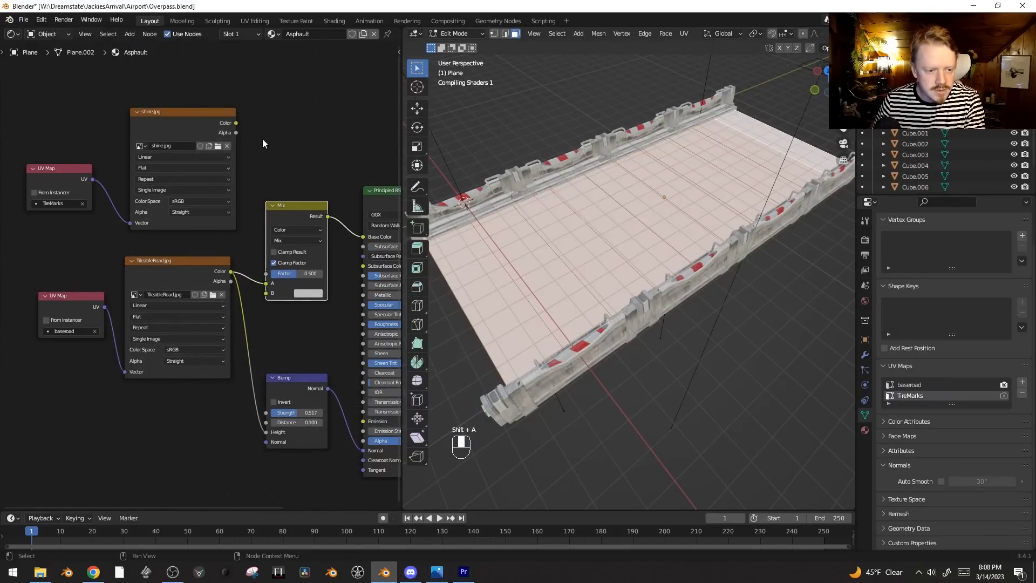
left_click_drag(268, 277, 270, 295)
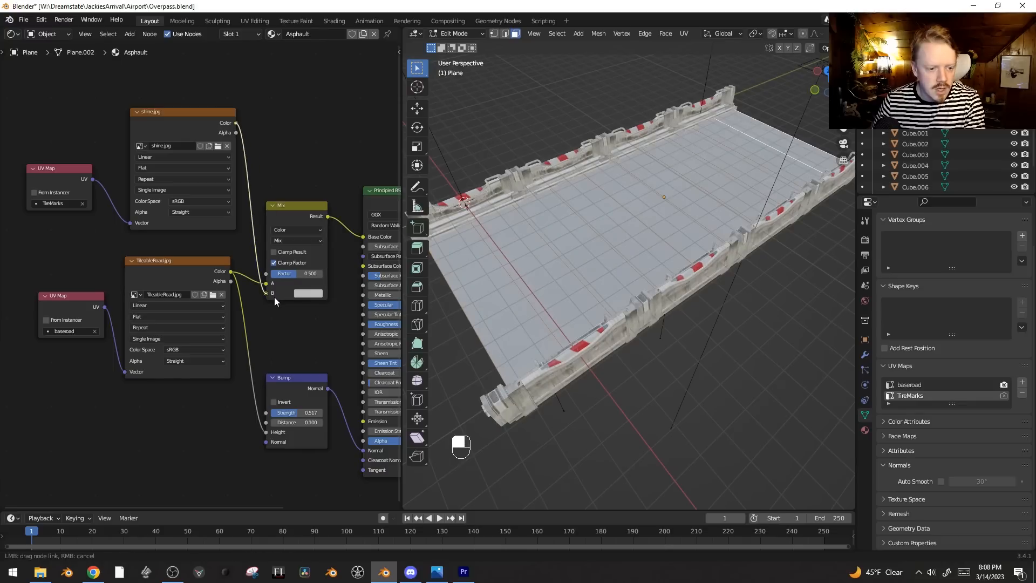
left_click(287, 237)
left_click(285, 275)
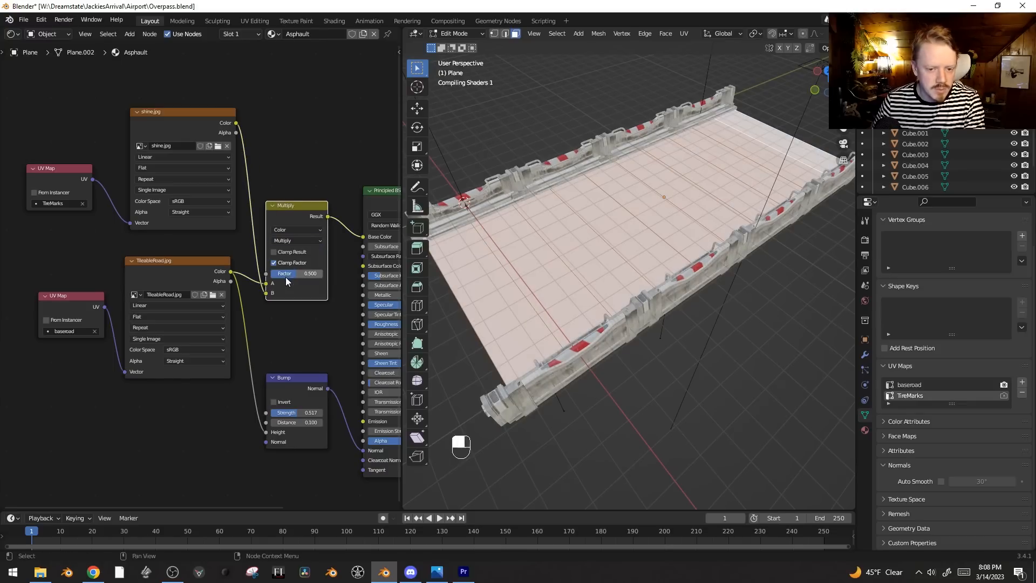
Step: Switch the node area to the UV Editor to show the road's TireMarks UVs
middle_click_drag(620, 246, 582, 242)
middle_click_drag(582, 242, 580, 243)
left_click(13, 35)
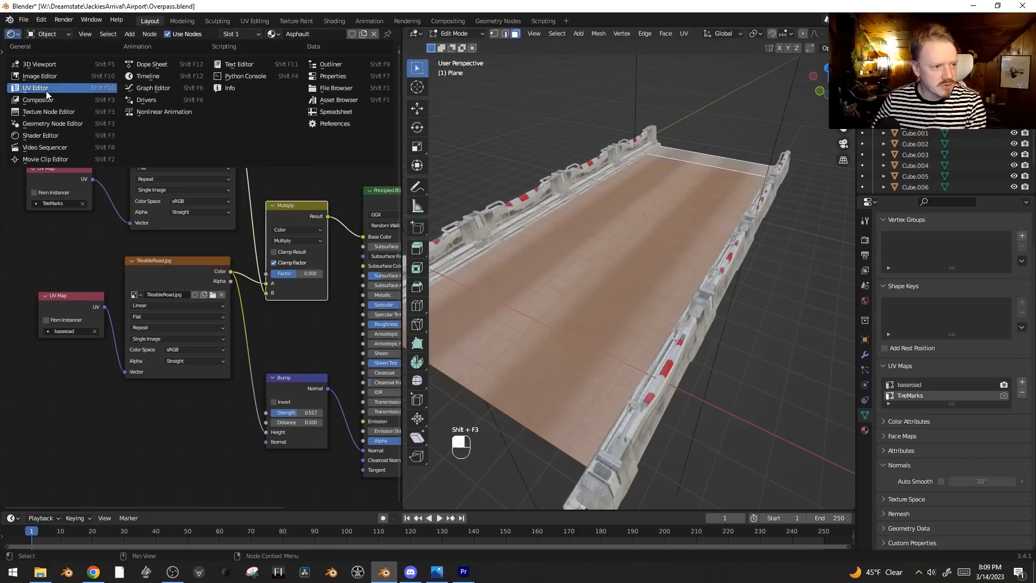
left_click(46, 91)
scroll(199, 260, "down", 2)
scroll(201, 260, "down", 1)
key("g")
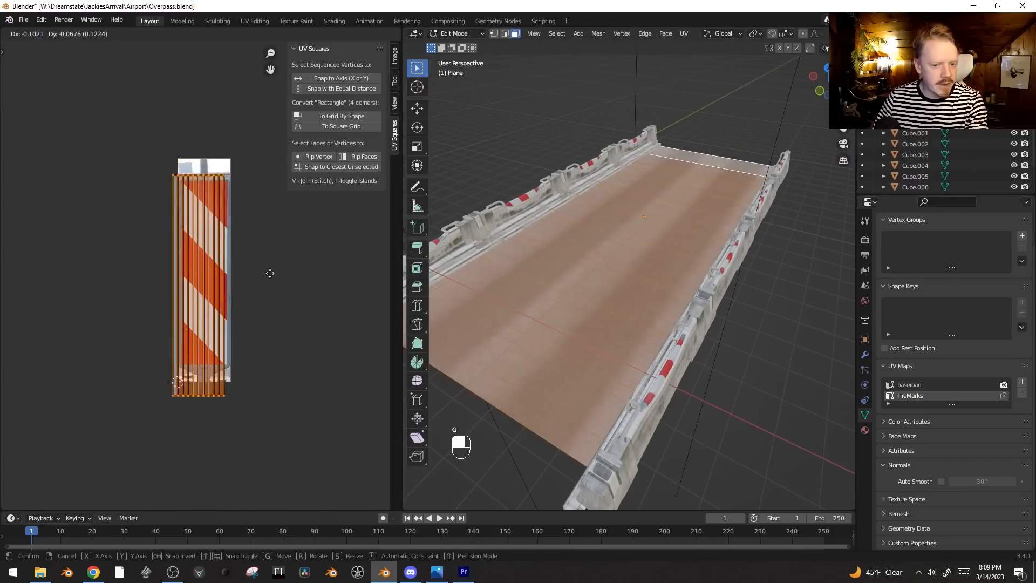
right_click(270, 296)
scroll(601, 309, "up", 2)
key("g")
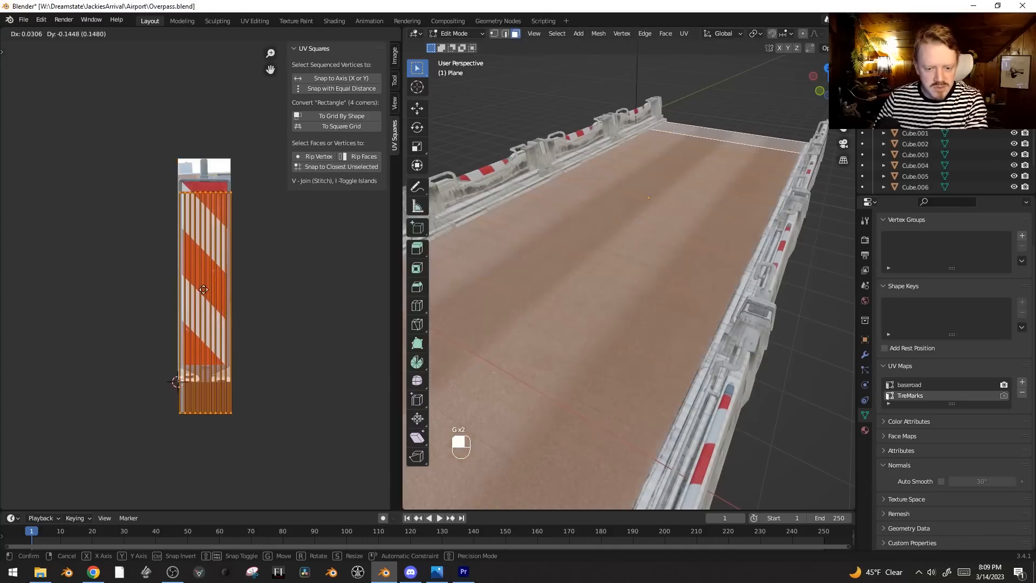
right_click(167, 320)
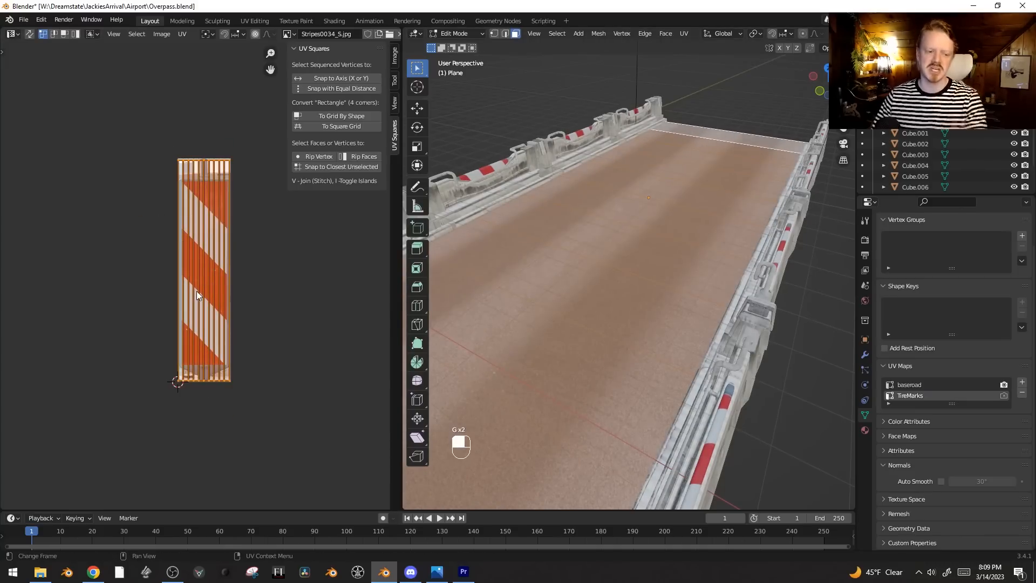
Step: Scale up the road's whole TireMarks UV island so the dark stripes repeat across the road's width
scroll(255, 291, "down", 2)
key("s")
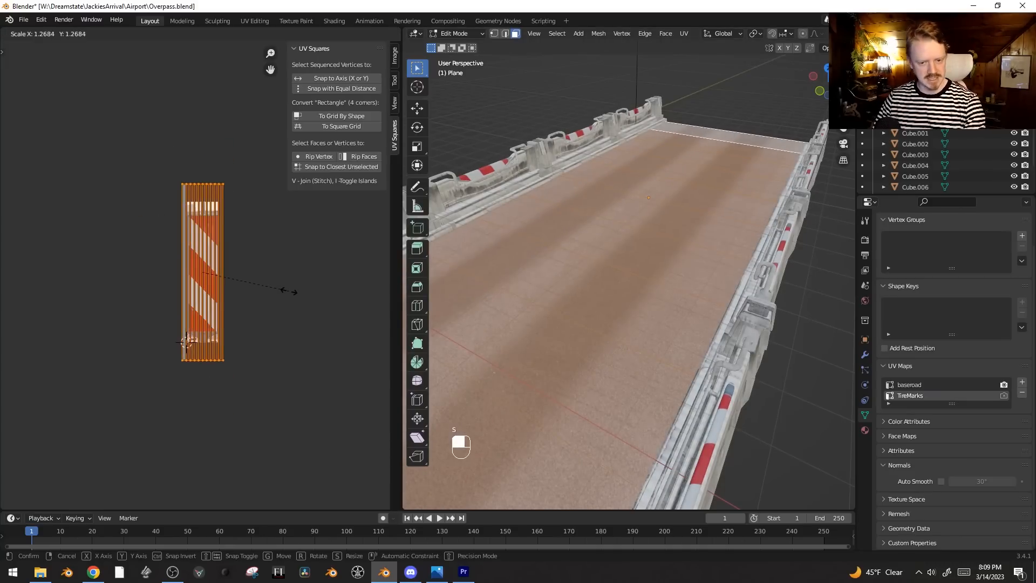
left_click(285, 290)
middle_click_drag(642, 259, 662, 280, "shift")
middle_click_drag(582, 313, 701, 321)
key("s")
left_click(334, 271)
Step: Shift the enlarged TireMarks UV island along Y to reposition the dark stripes on the road
key("g")
middle_click_drag(329, 269, 312, 301)
right_click(315, 261)
key("g")
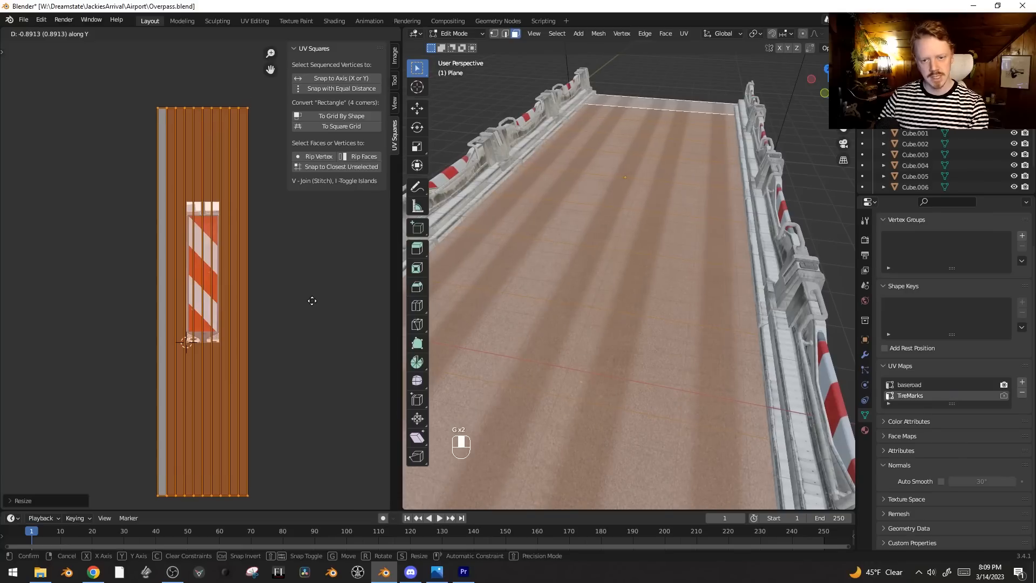
left_click(313, 309)
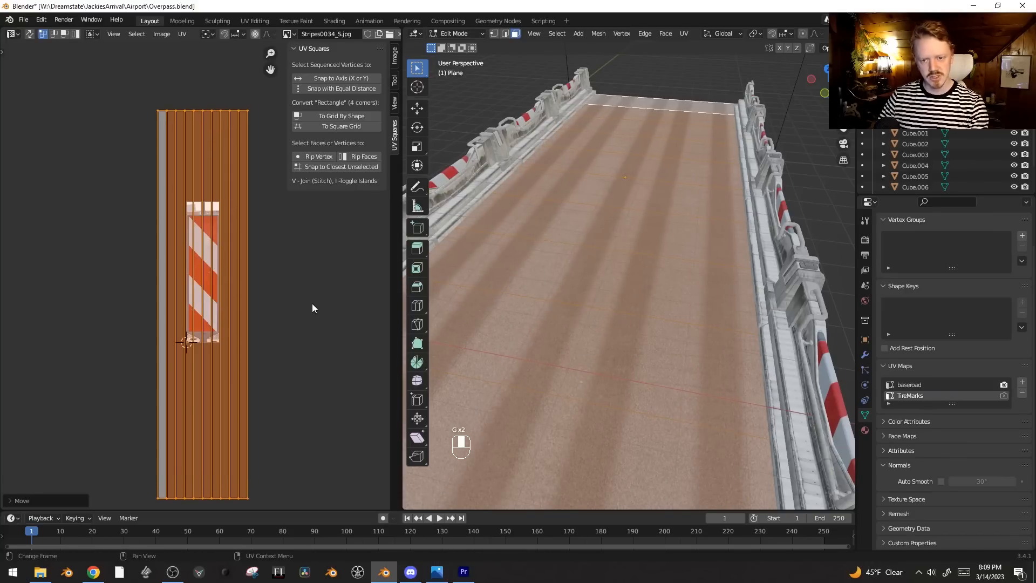
Step: Add a lengthwise loop cut to the road plane, slid close to the barrier beside the 3D cursor
middle_click_drag(574, 224, 597, 278, "shift")
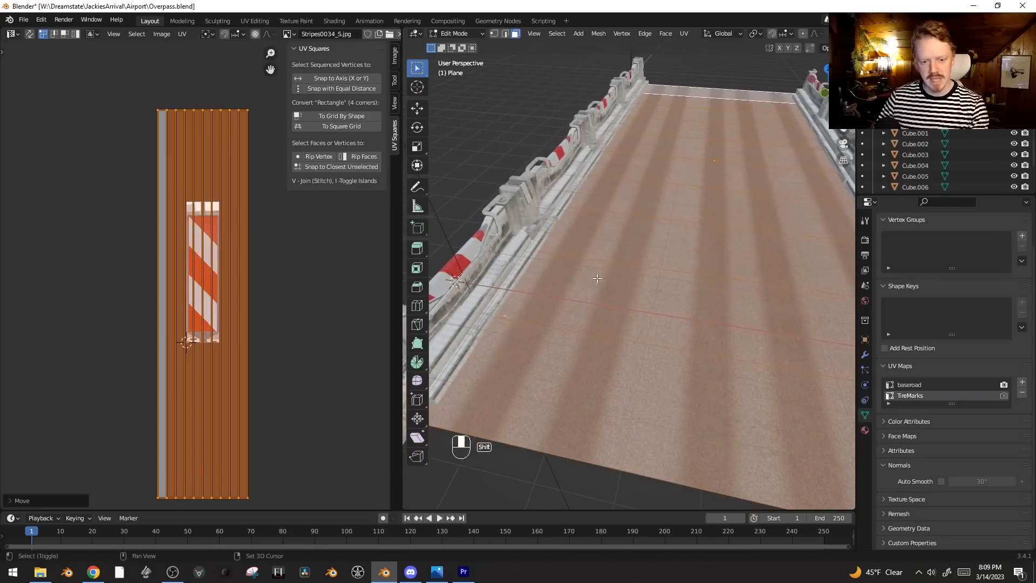
key("ctrl+r")
left_click(558, 334)
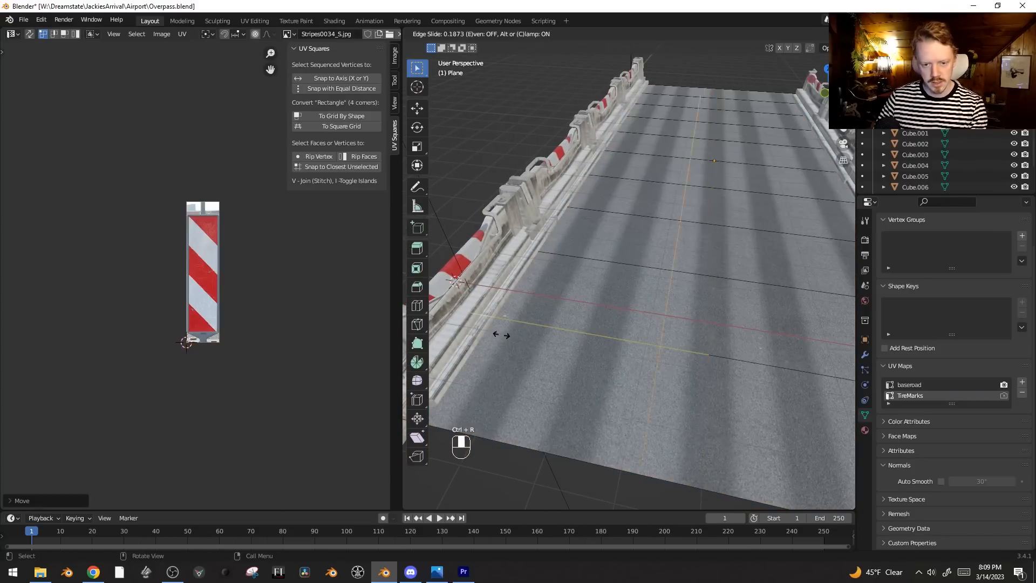
left_click(404, 319)
Step: Select the full strip of road faces beside that barrier and display shine.jpg in the UV Editor
key("1")
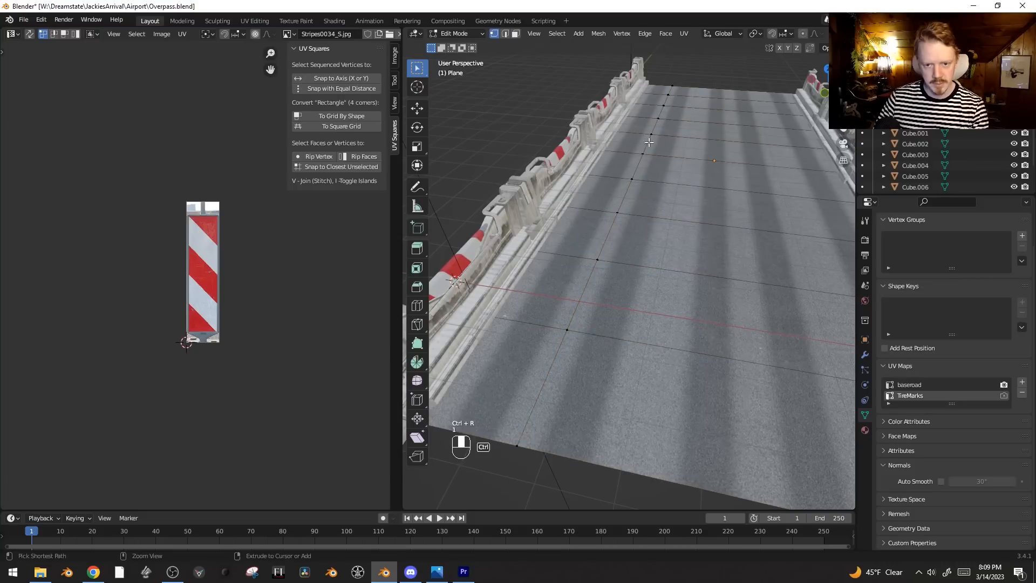
left_click(534, 353)
left_click(652, 91, "ctrl")
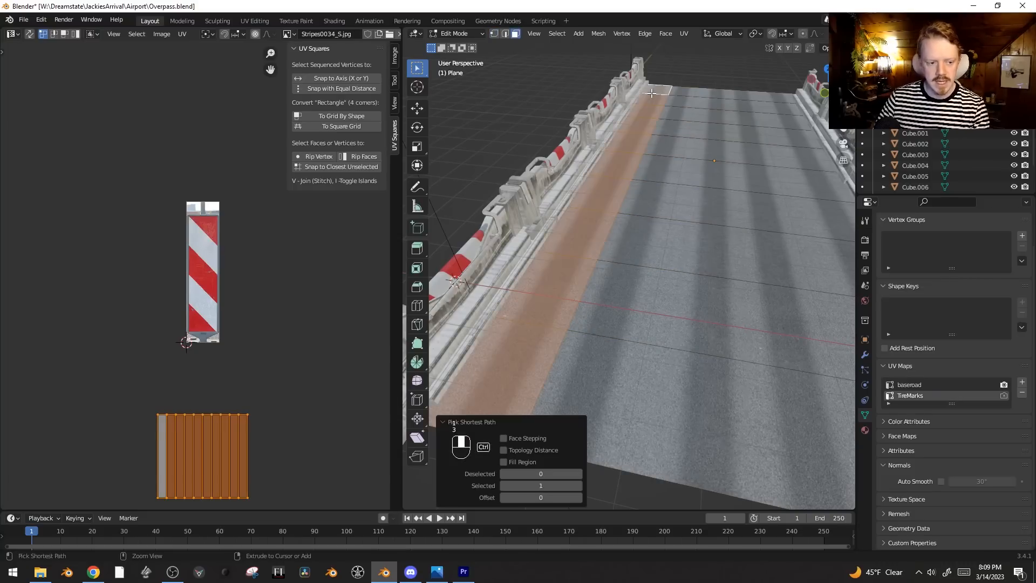
scroll(348, 342, "up", 1)
left_click(289, 34)
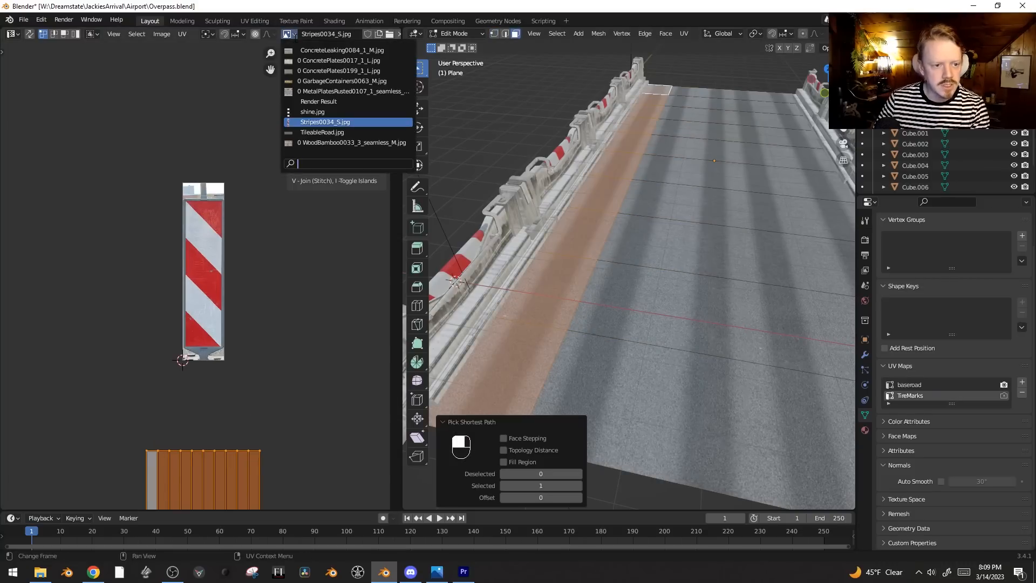
left_click(329, 111)
scroll(264, 264, "up", 3)
Step: Shrink the edge strip's UVs and place them in the white gap between shine.jpg's two black bands
key("g")
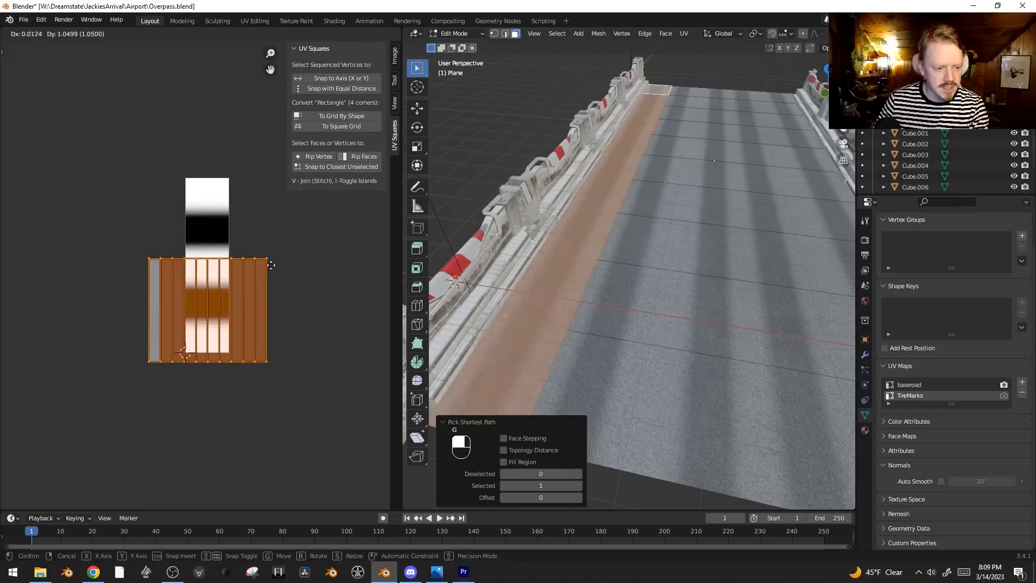
key("s")
left_click(223, 263)
key("g")
left_click(219, 262)
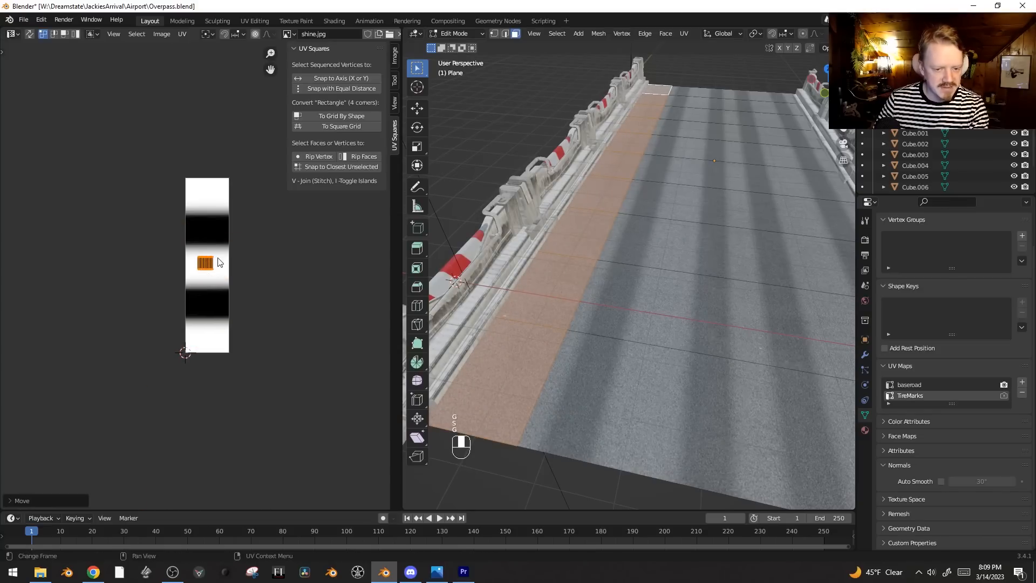
Step: Return to Object Mode and the Shader Editor, and lower the Multiply node's Factor to 0.242
key("Tab")
scroll(618, 226, "down", 2)
middle_click_drag(618, 225, 601, 231)
middle_click_drag(602, 231, 696, 245, "shift")
key("shift+F3")
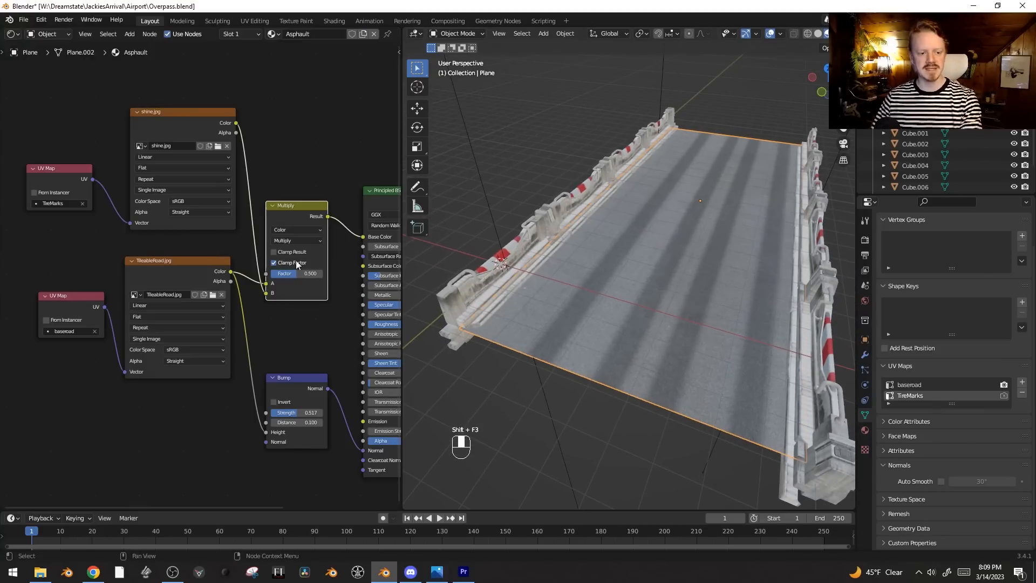
left_click_drag(304, 275, 287, 275)
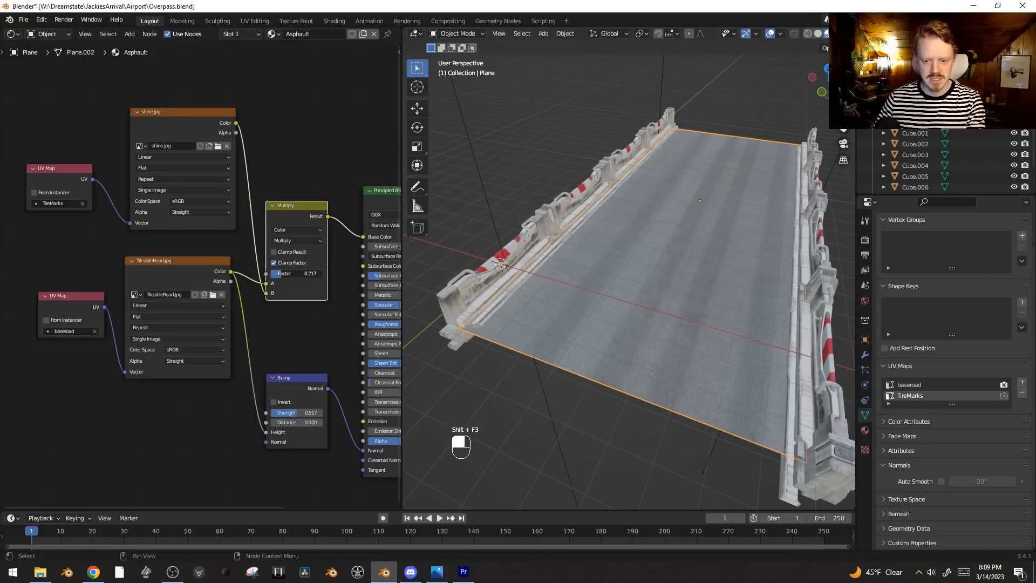
middle_click_drag(670, 240, 642, 254)
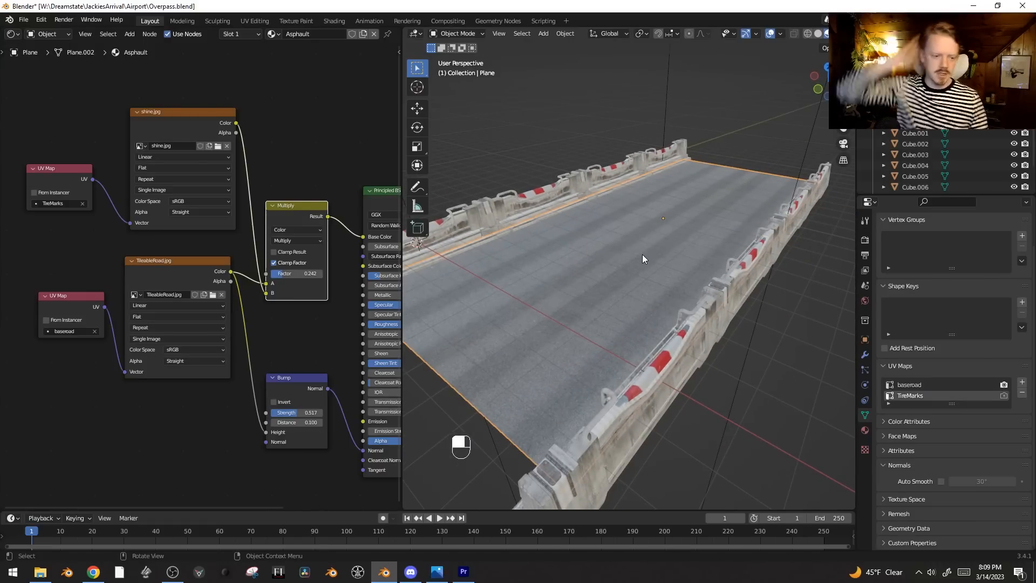
Step: Rearrange the texture and UV Map nodes to make room in the Asphalt node tree
key("alt+a")
key("b")
left_click_drag(280, 50, 63, 310)
key("g")
left_click(113, 316)
key("g")
left_click(195, 255)
key("alt+a")
left_click(186, 213)
key("g")
left_click(214, 149)
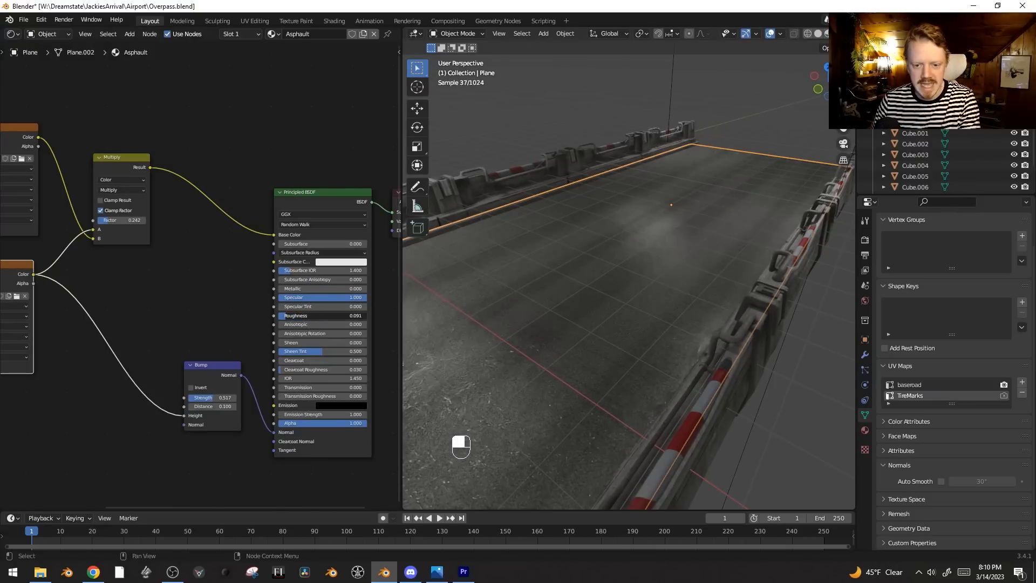
Step: Set the Principled BSDF's Roughness to 0 and lower the Bump node's Strength to 0.142
mouse_move(287, 316)
left_mouse_down()
mouse_move(339, 316)
mouse_move(280, 316)
left_mouse_up()
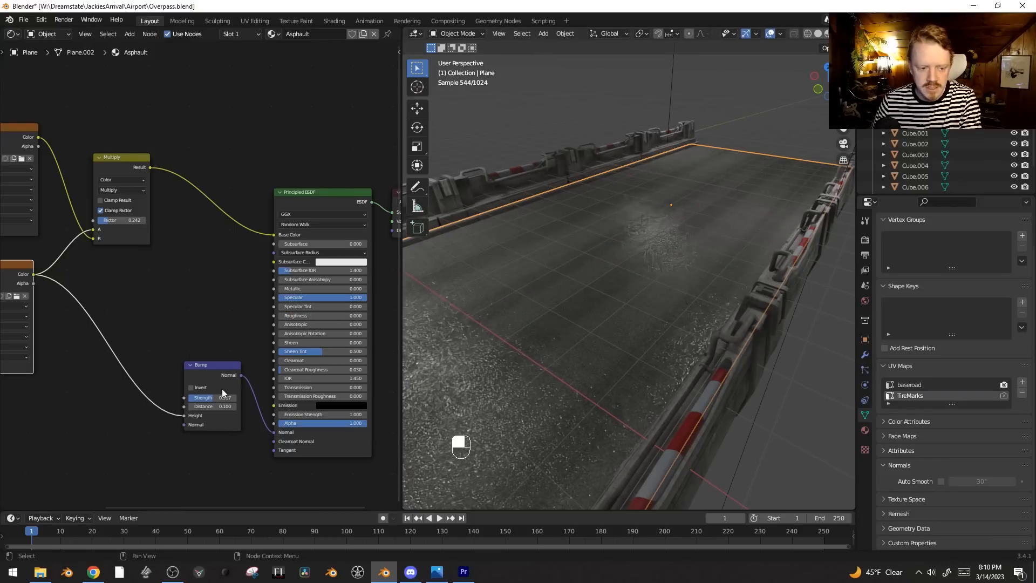
left_click_drag(213, 398, 194, 398)
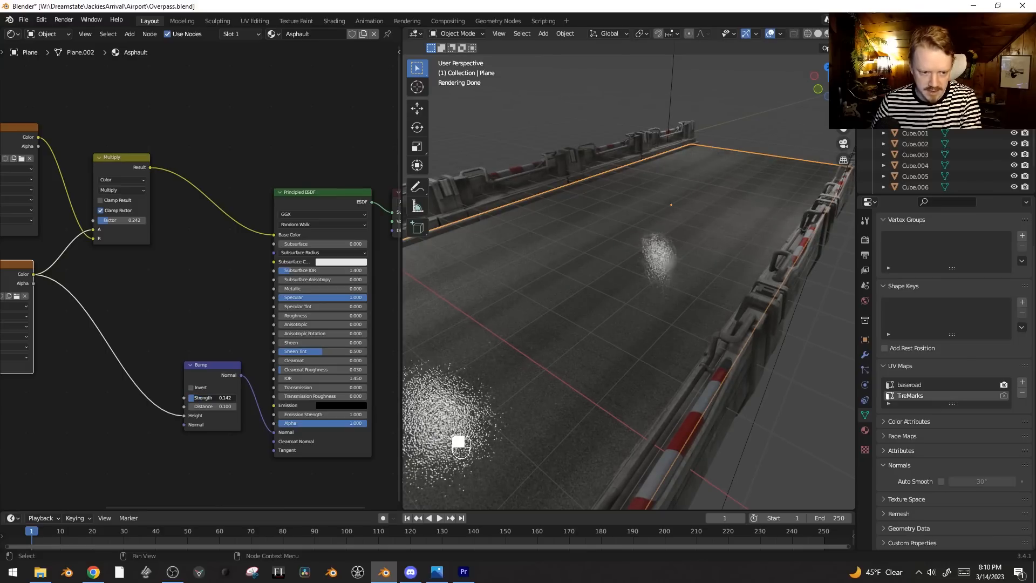
Step: Feed TileableRoad.jpg's Color into Roughness through a ColorRamp and lighten the ramp's black stop to light grey
middle_click_drag(299, 317, 221, 283)
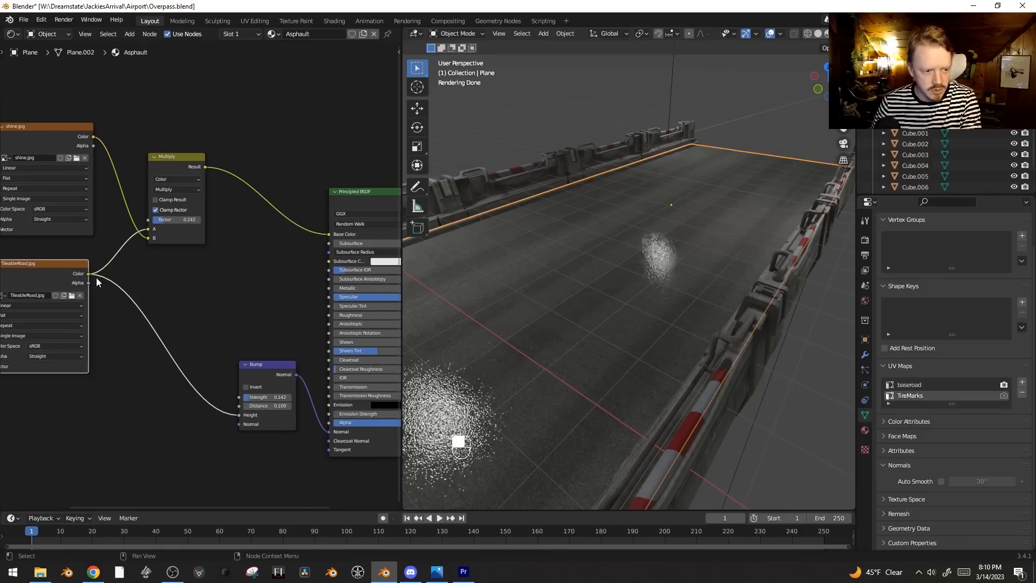
left_click_drag(90, 275, 330, 318)
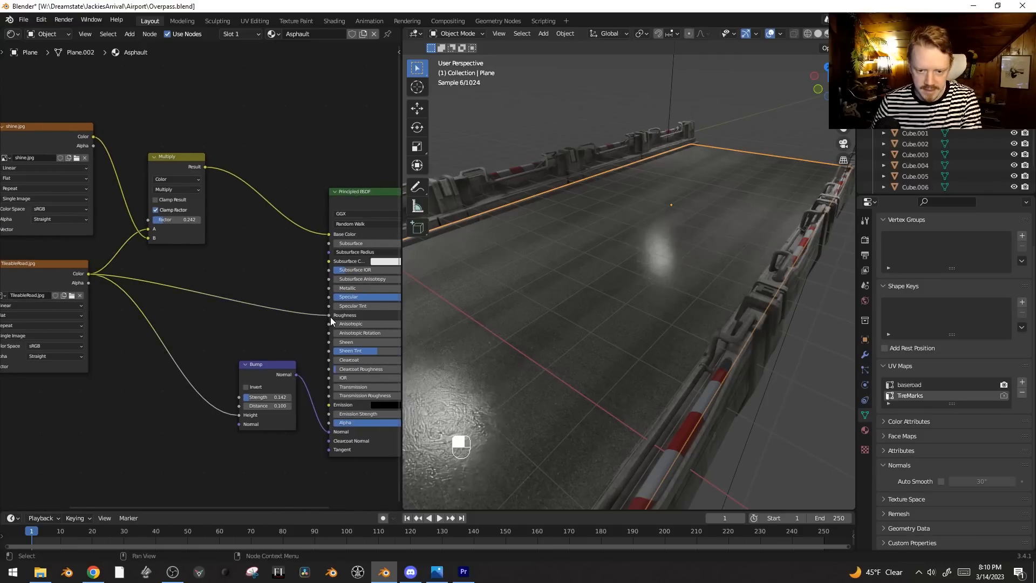
key("shift+a")
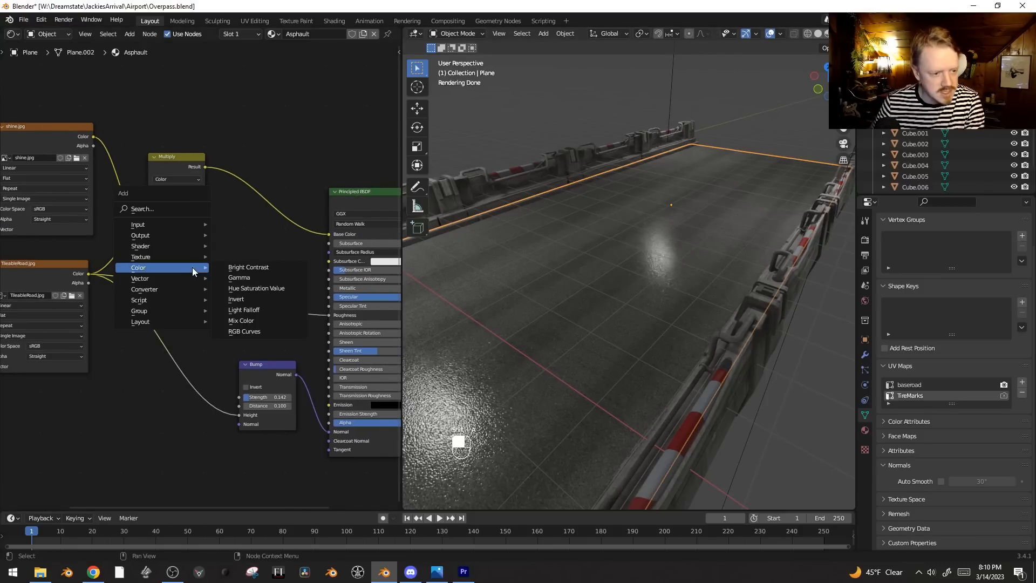
mouse_move(179, 296)
left_click(248, 311)
left_click(196, 235)
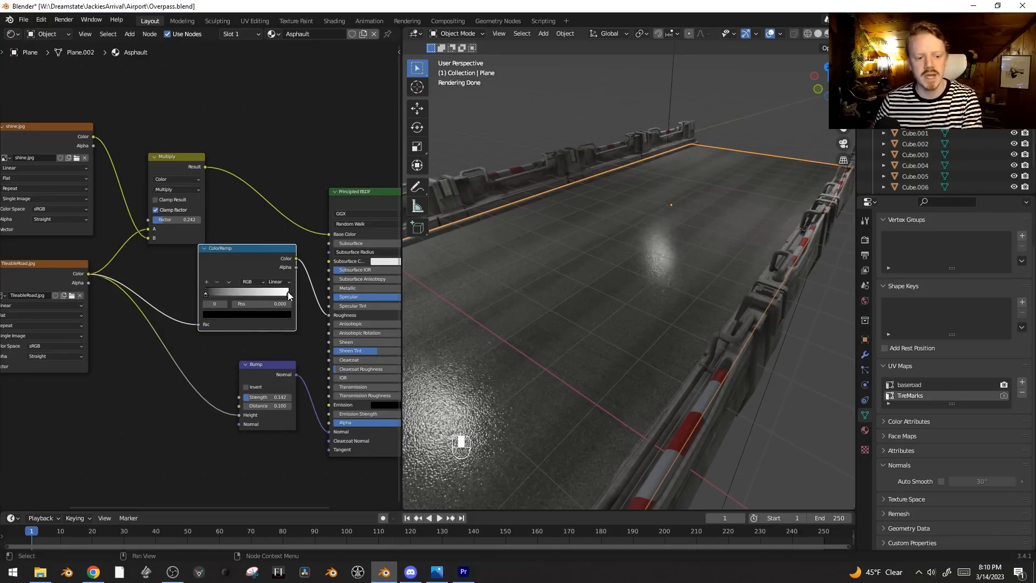
left_click(232, 314)
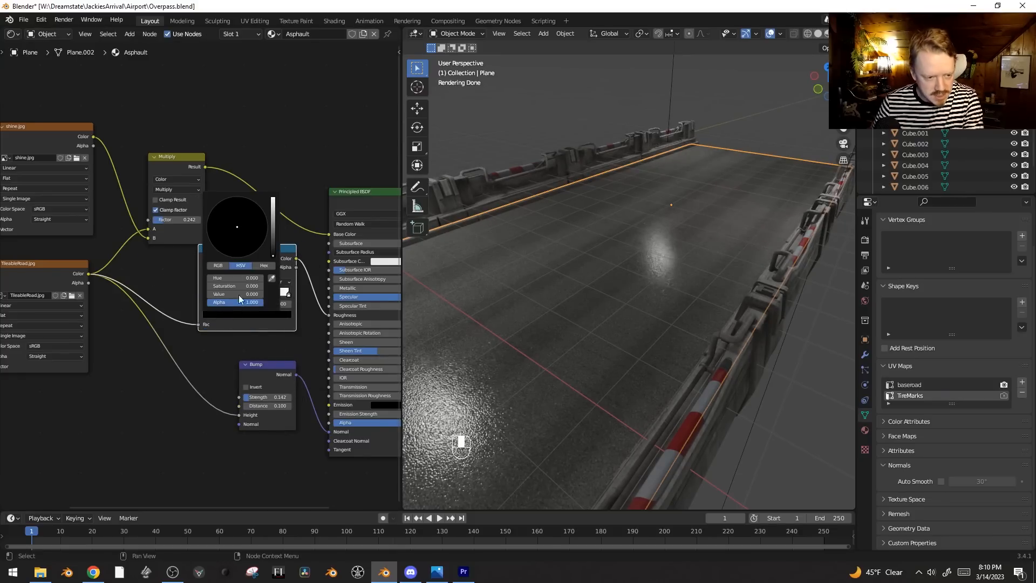
left_click_drag(270, 258, 273, 216)
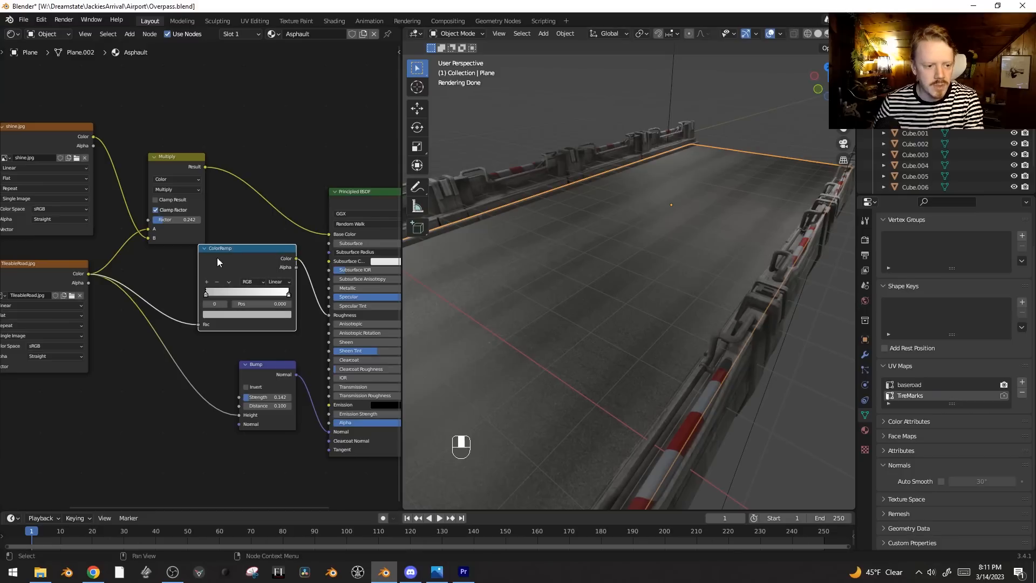
Step: Duplicate the Multiply node between the ColorRamp and Roughness, and link shine.jpg's Color to the copy's B input
middle_click_drag(213, 274, 288, 245)
left_click(127, 239, "shift")
key("g")
right_click(319, 273)
middle_click_drag(306, 160, 260, 156)
left_click(221, 128)
key("shift+d")
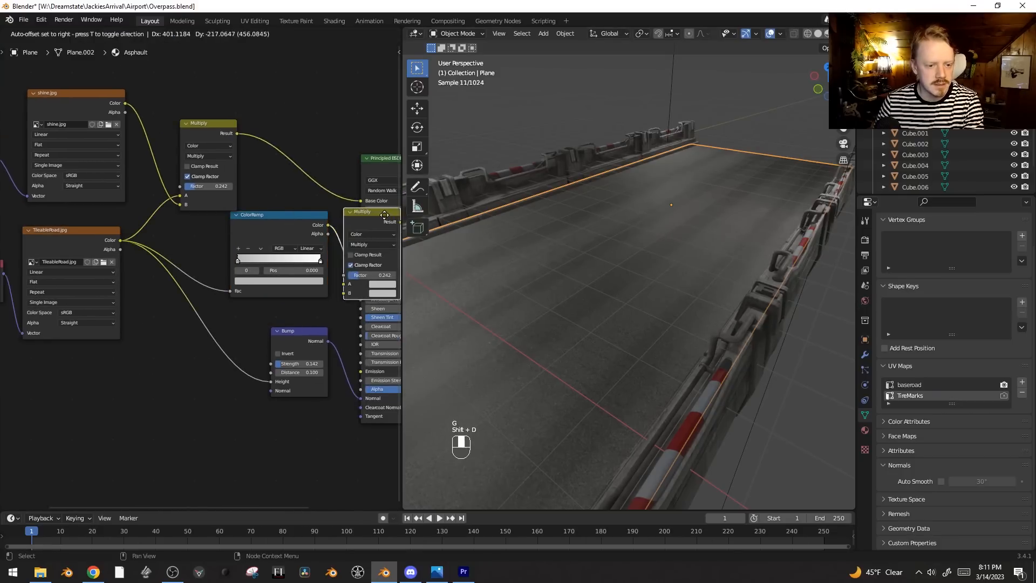
left_click(400, 225)
left_click_drag(120, 104, 355, 299)
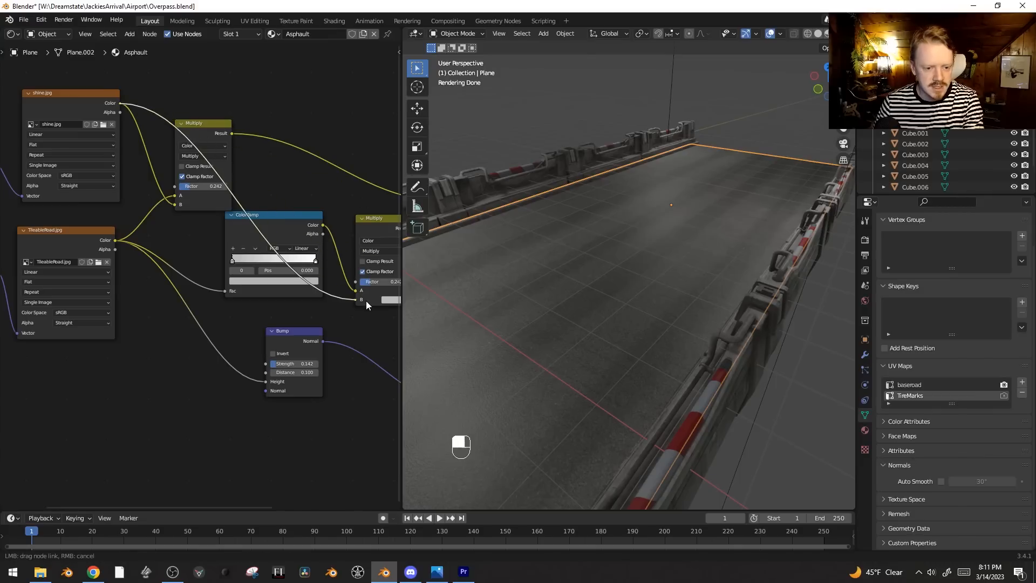
Step: Set the second Multiply node's Factor to 0.375 and inspect the tire-mark reflections along the road
middle_click_drag(365, 334, 325, 318)
left_click_drag(312, 285, 319, 285)
middle_click_drag(625, 316, 542, 317)
middle_click_drag(650, 287, 682, 315)
middle_click_drag(681, 260, 712, 248)
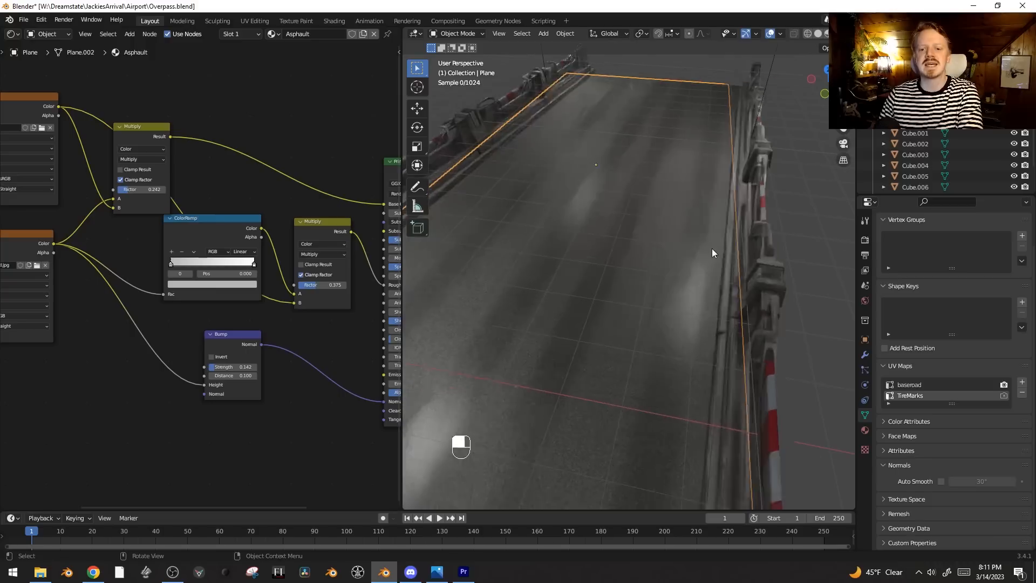
Step: Set the roughness Multiply node's Factor to 0.183 and inspect the road's reflections, including through the camera without overlays
left_click_drag(327, 289, 318, 289)
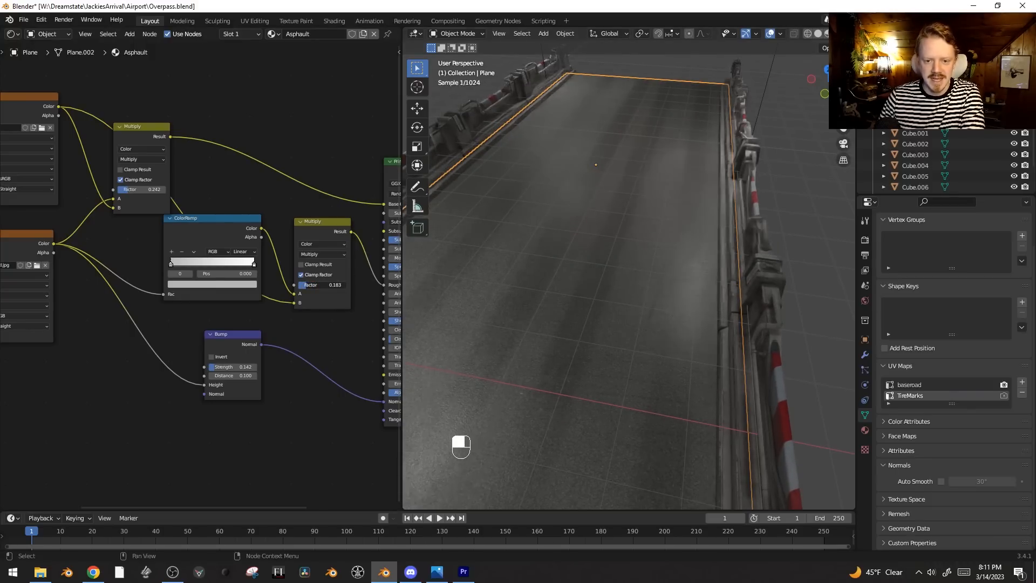
middle_click_drag(655, 200, 650, 206)
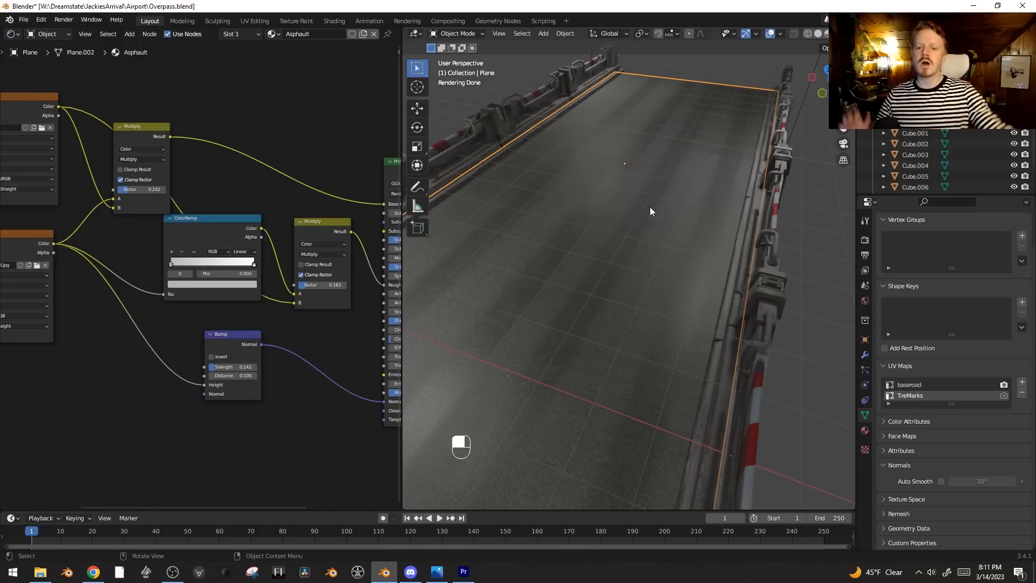
middle_click_drag(649, 207, 698, 257)
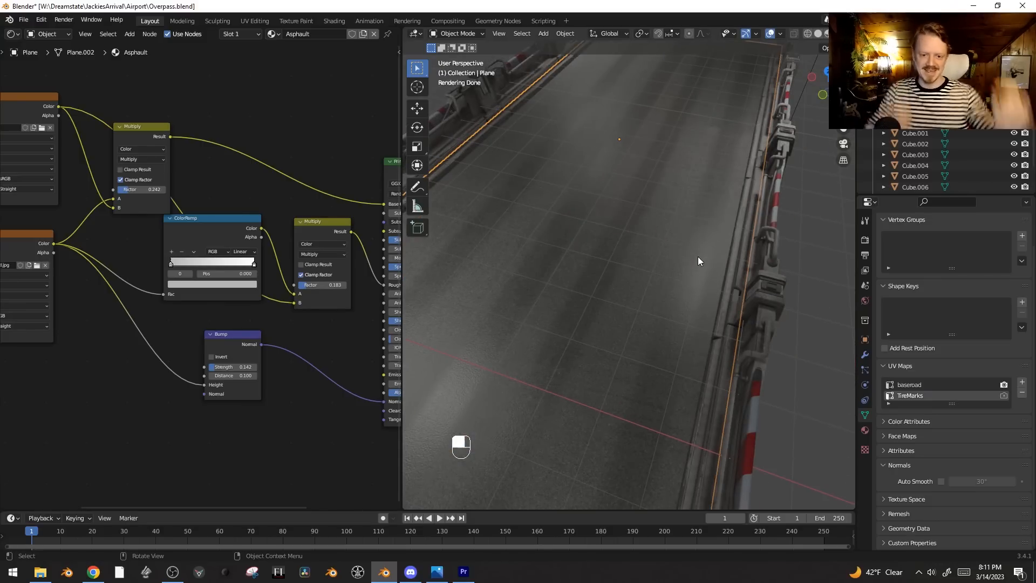
middle_click_drag(698, 257, 671, 205)
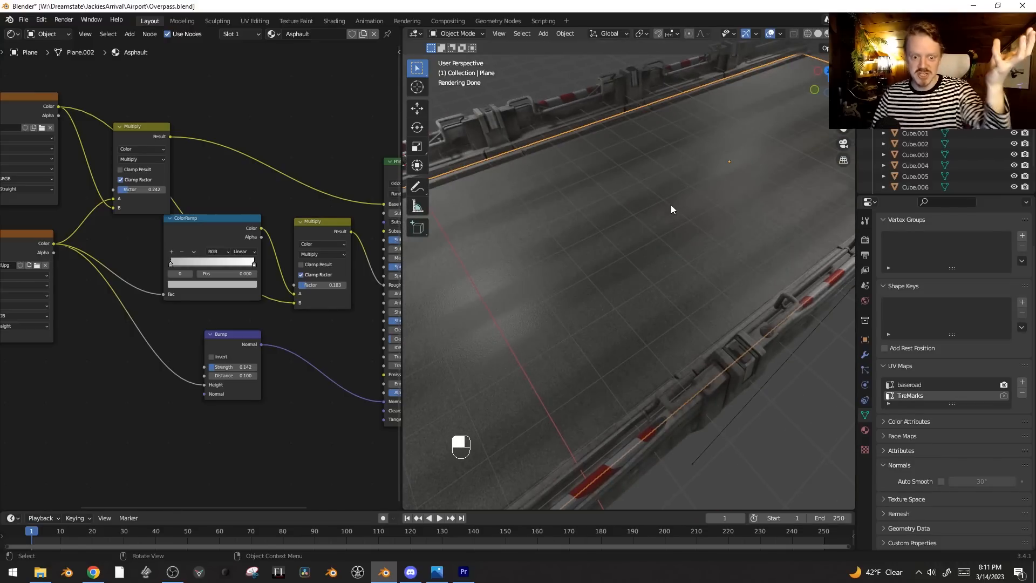
key("KP_0")
key("shift+alt+z")
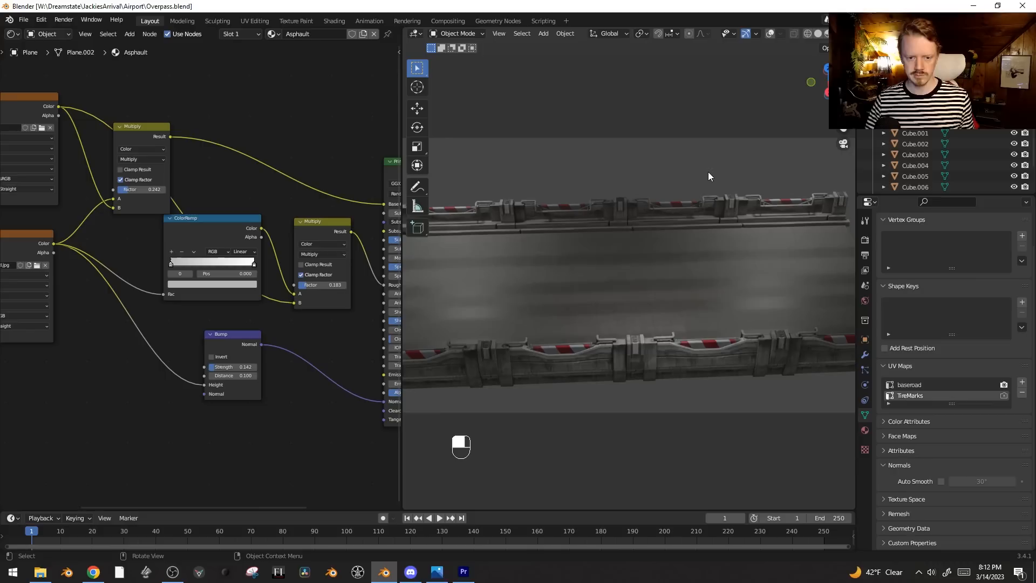
Step: Link the #QuickCar collection from Taxi.blend into the overpass scene
left_click(23, 21)
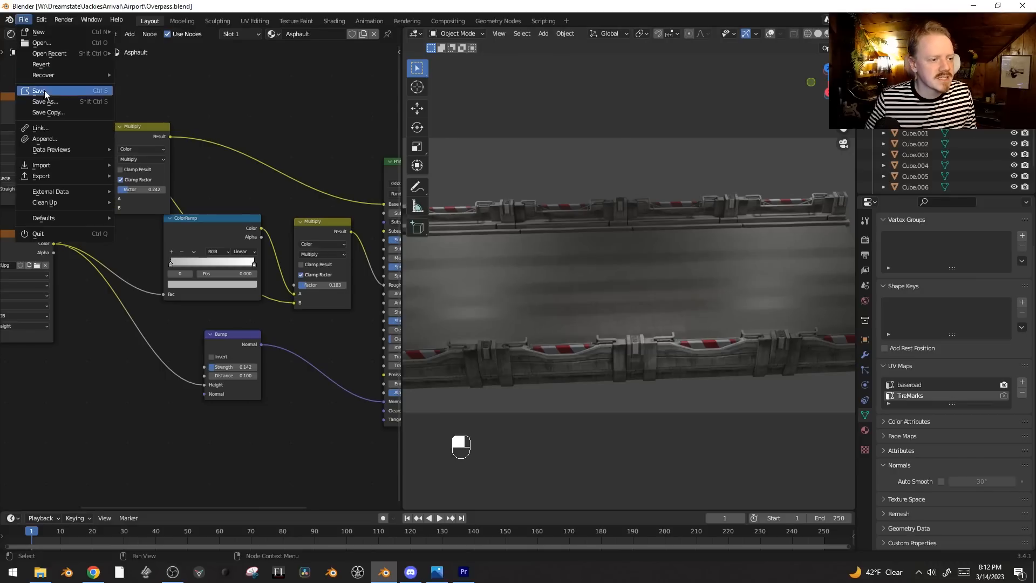
left_click(67, 128)
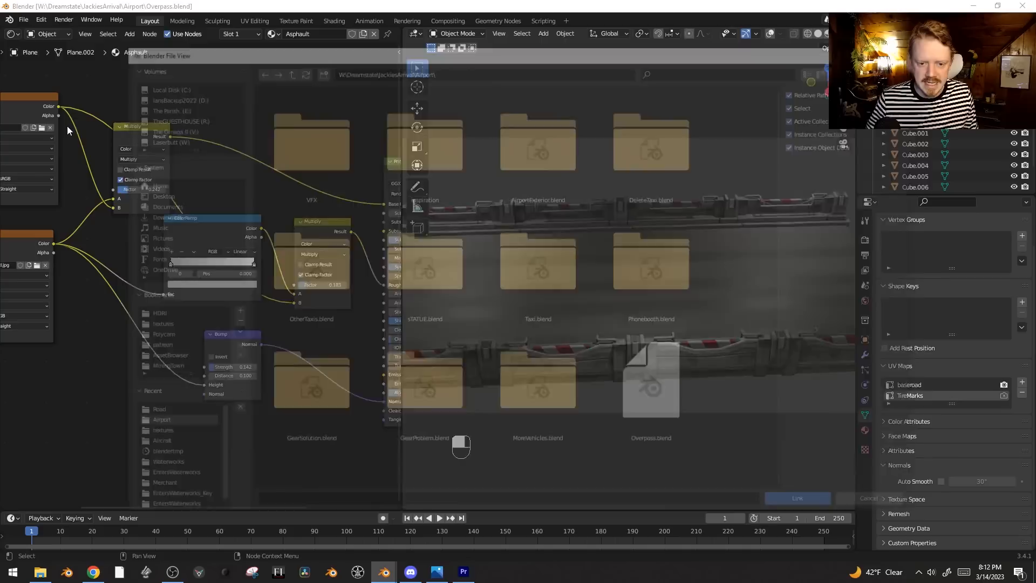
double_click(558, 261)
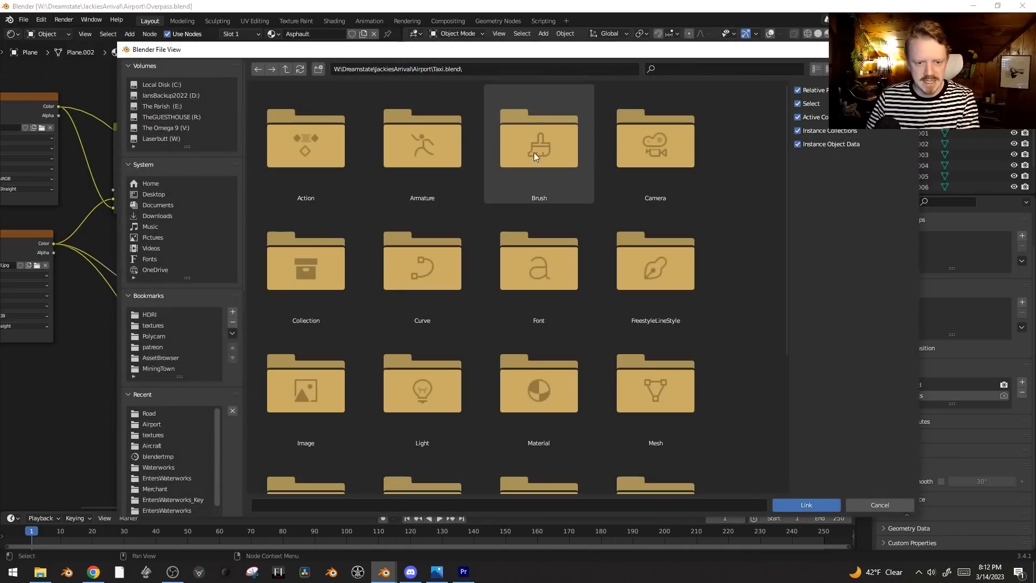
double_click(337, 250)
double_click(332, 151)
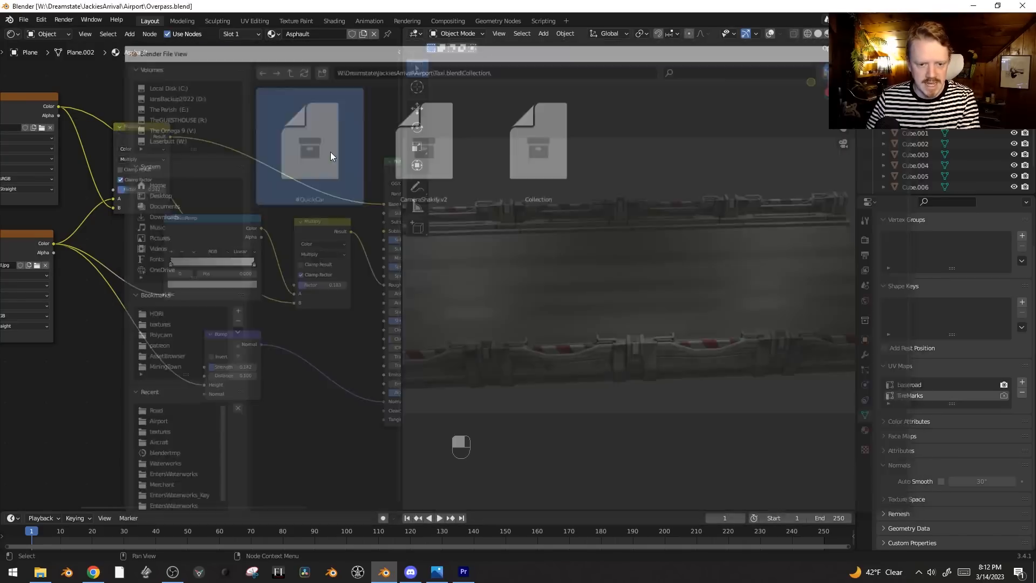
Step: Move the linked car onto the road in top view and rotate it to point along the roadway
key("KP_7")
key("shift+alt+z")
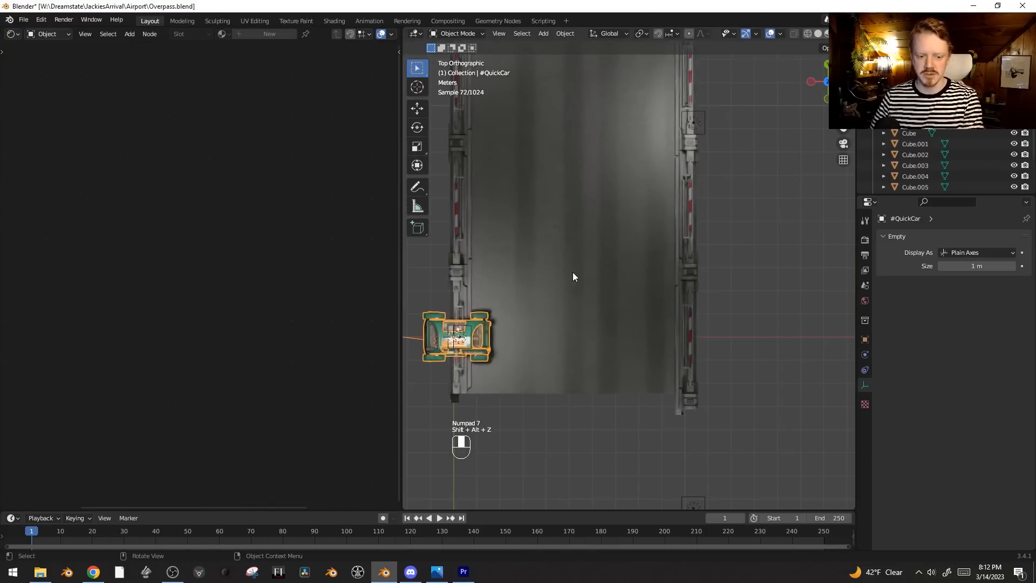
key("g")
left_click(712, 141)
key("r")
left_click(650, 331)
middle_click_drag(649, 331, 591, 324)
key("alt+a")
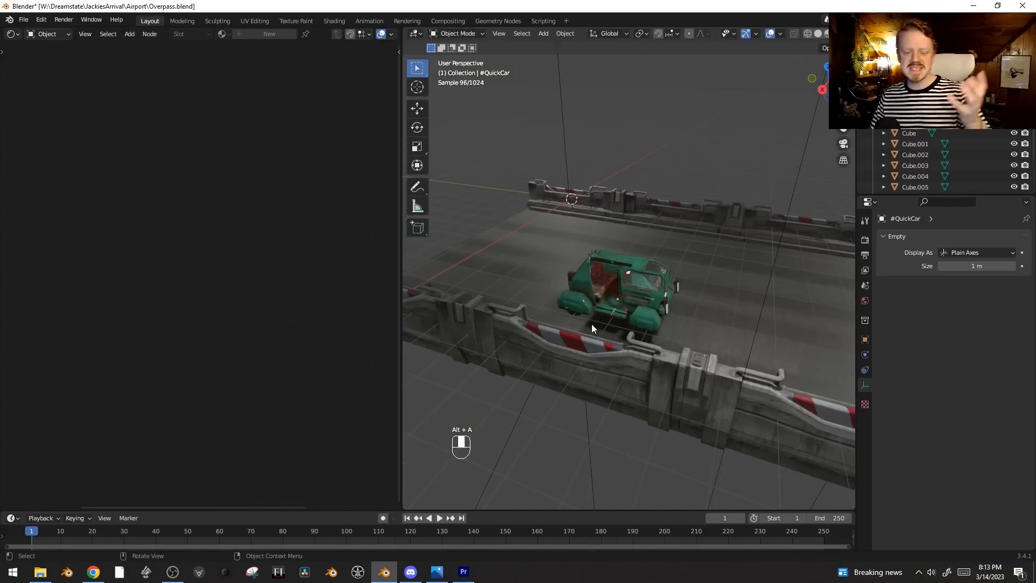
Step: View the Taxi3.JPG reference in the photo viewer and compare it with the linked taxi's rear in Blender
left_click(434, 575)
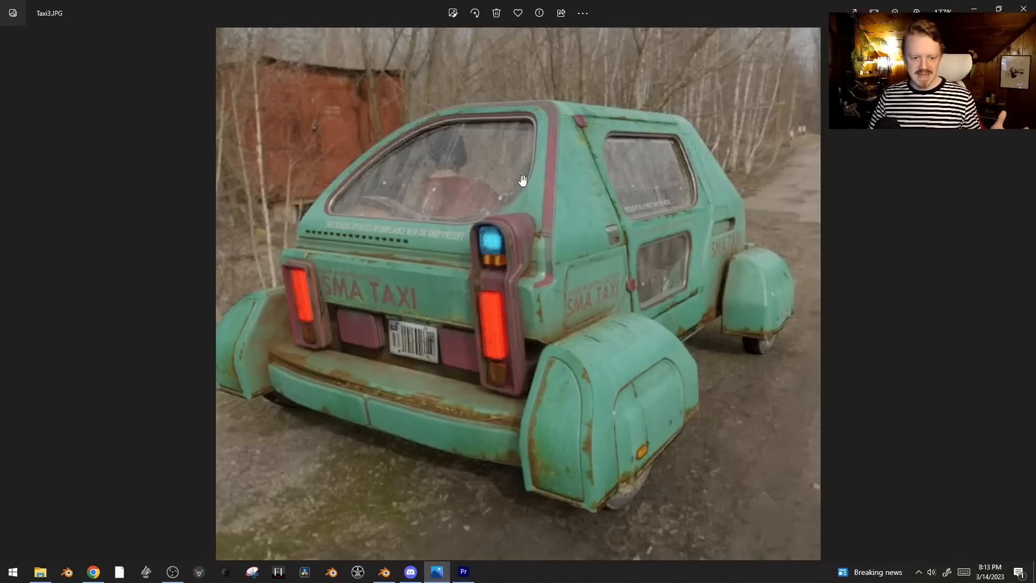
left_click(976, 7)
scroll(611, 360, "up", 5)
middle_click_drag(611, 359, 711, 362)
key("shift+alt+z")
key("shift+alt+z")
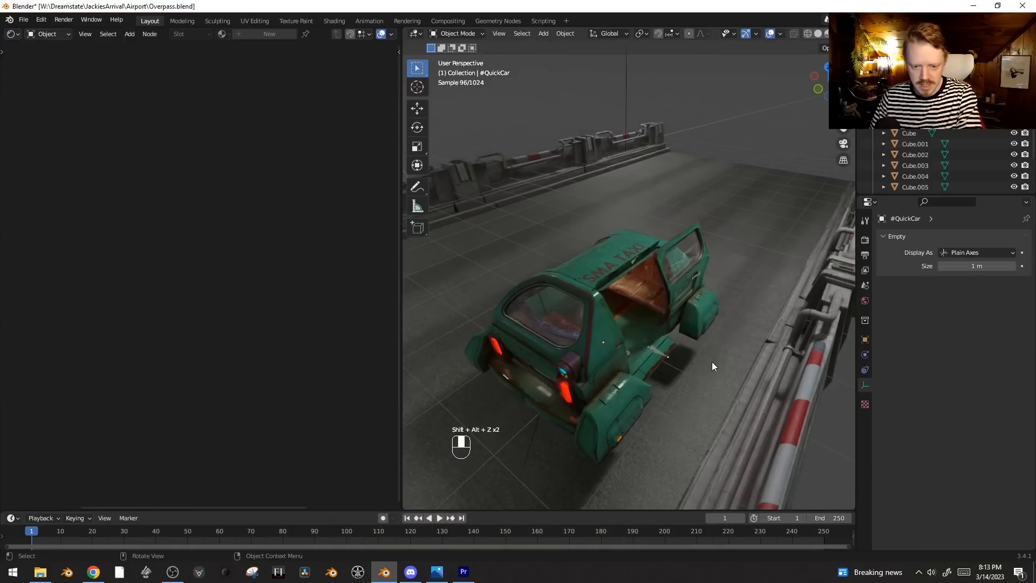
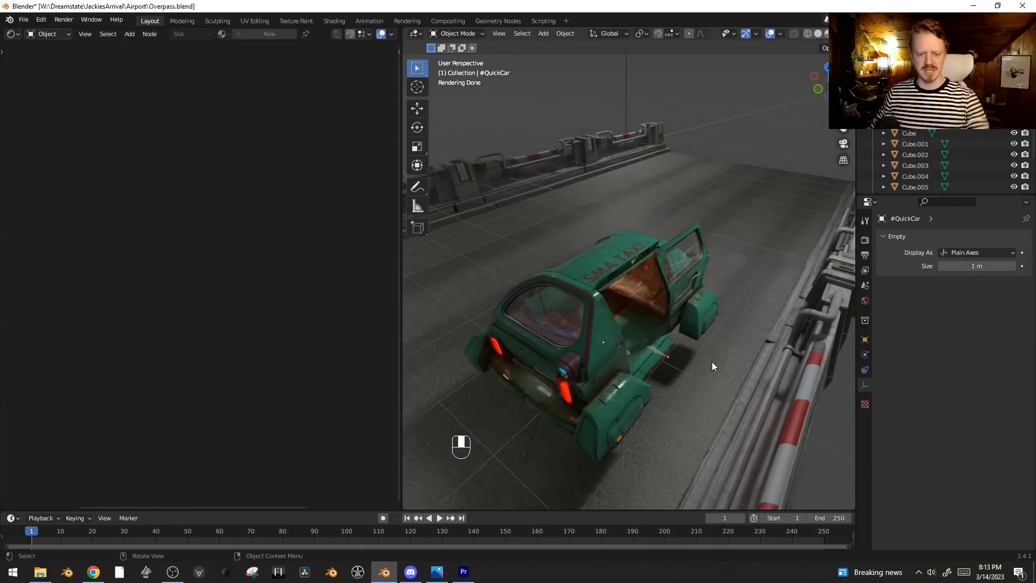
key("shift+alt+z")
key("shift+alt+z")
Step: Shift the car along the X axis into the lane nearer the world origin
key("KP_7")
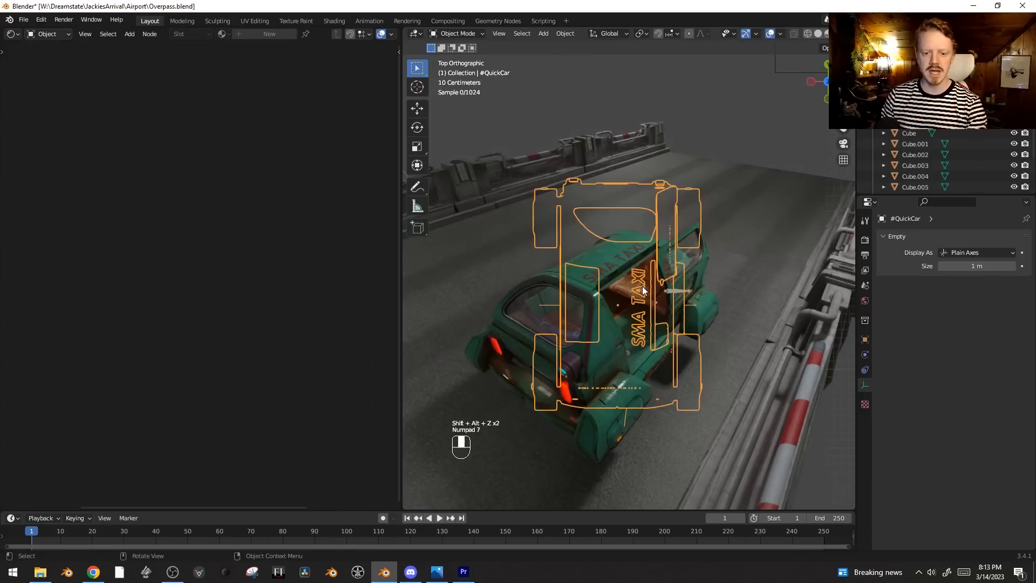
middle_click_drag(688, 284, 718, 283, "shift")
key("g")
key("x")
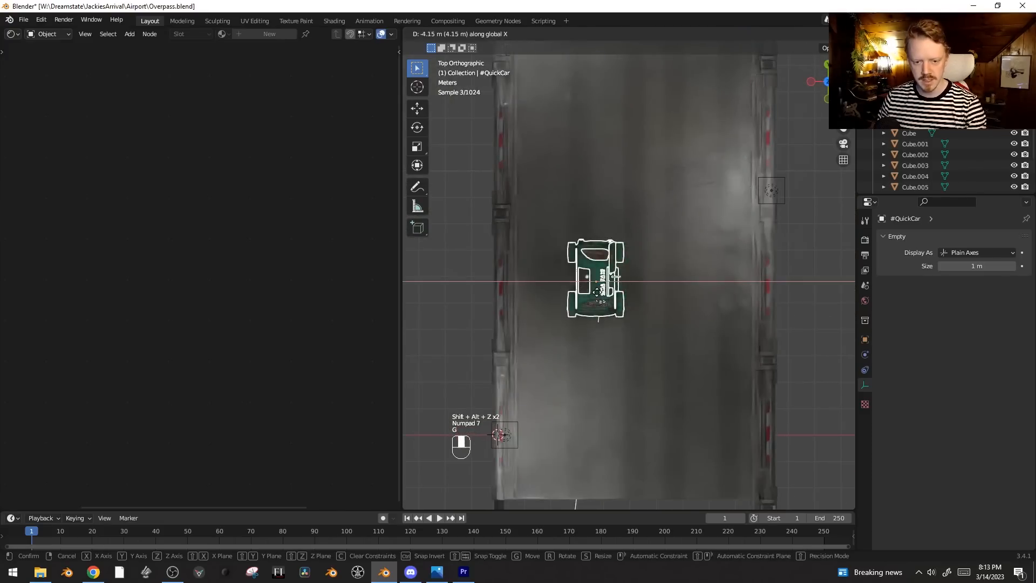
left_click(621, 285)
Step: Select the barriers, road and lights without the car, and scale them down uniformly by 0.746 to suit the taxi
scroll(724, 285, "down", 5)
key("alt+a")
key("b")
left_click_drag(753, 89, 492, 409)
middle_click_drag(702, 313, 728, 202)
scroll(637, 339, "up", 2)
key("b")
middle_click_drag(604, 247, 653, 319)
key("s")
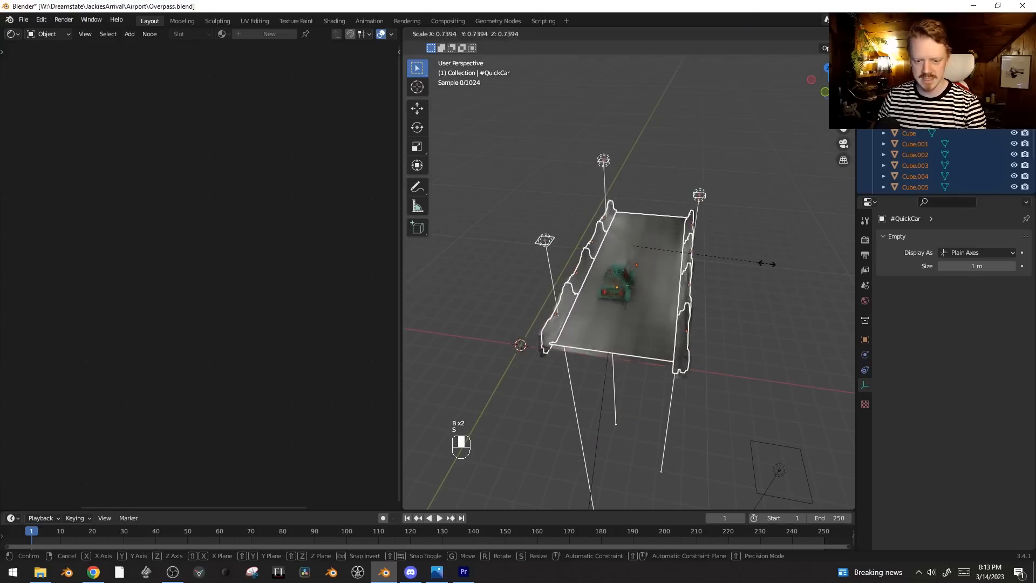
right_click(745, 259)
key("KP_7")
scroll(745, 259, "up", 2)
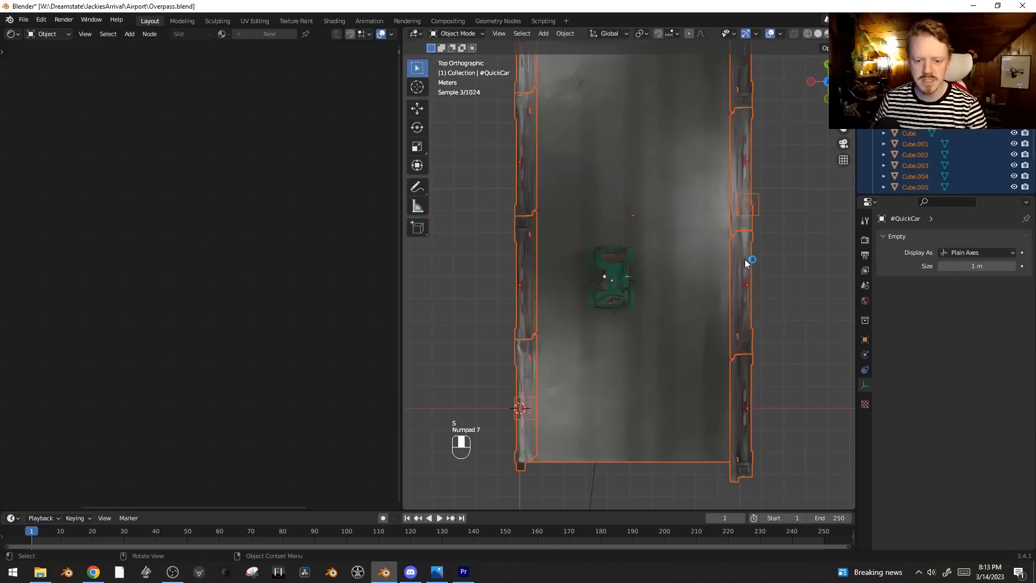
key("s")
left_click(756, 296)
Step: Reposition the selected overpass along X around the car and scale it up slightly by 1.057
key("g")
key("x")
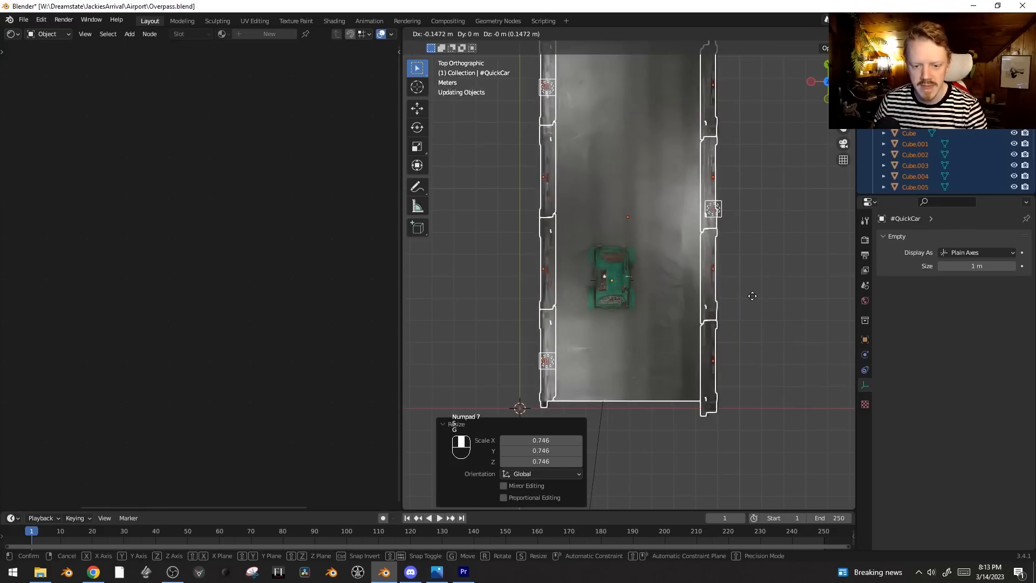
left_click(752, 296)
key("s")
left_click(762, 295)
scroll(626, 258, "up", 4)
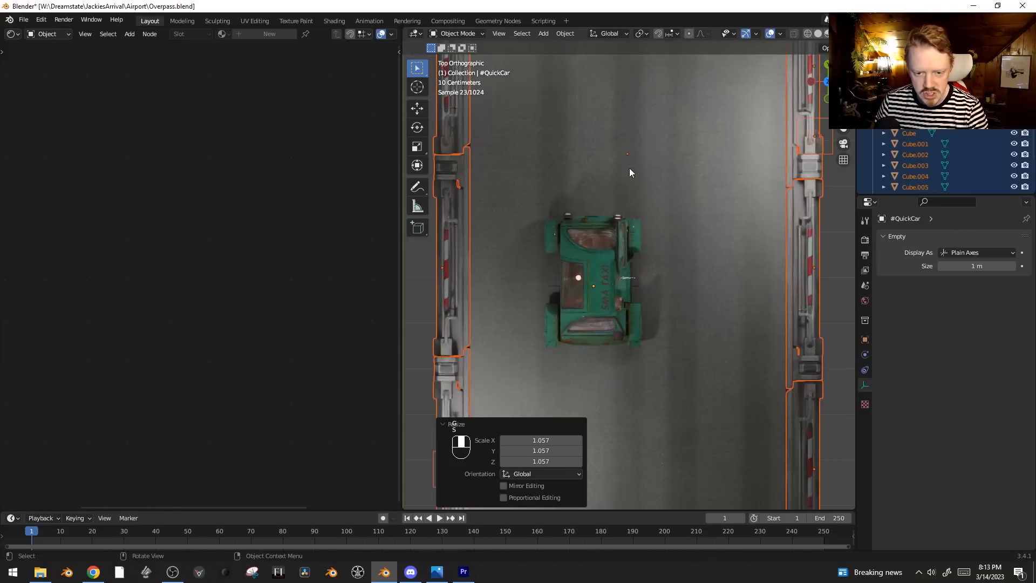
key("g")
key("x")
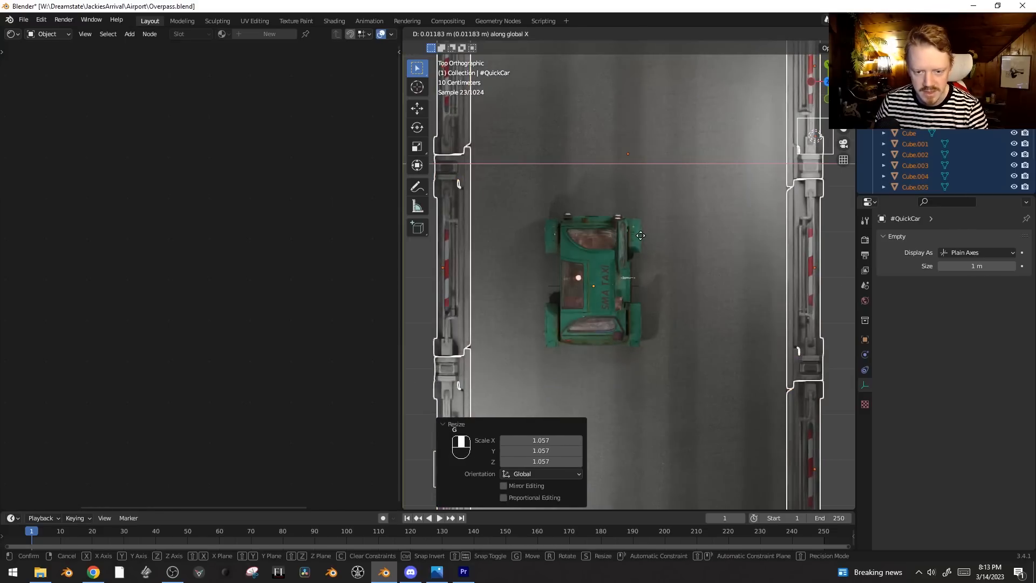
left_click(704, 207)
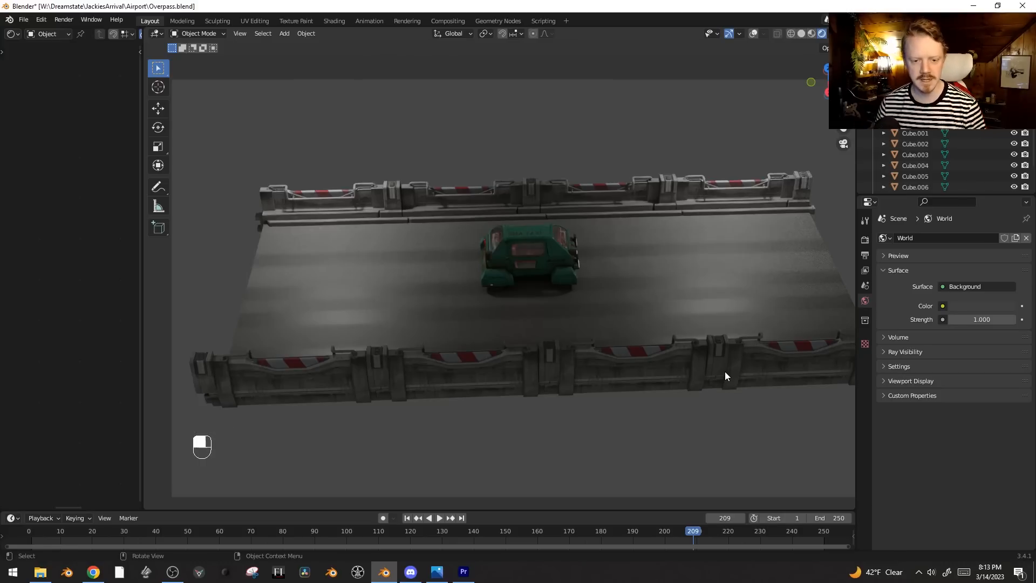
Step: Switch the viewport to Solid shading and save Overpass.blend
middle_click_drag(585, 204, 554, 269)
key("z")
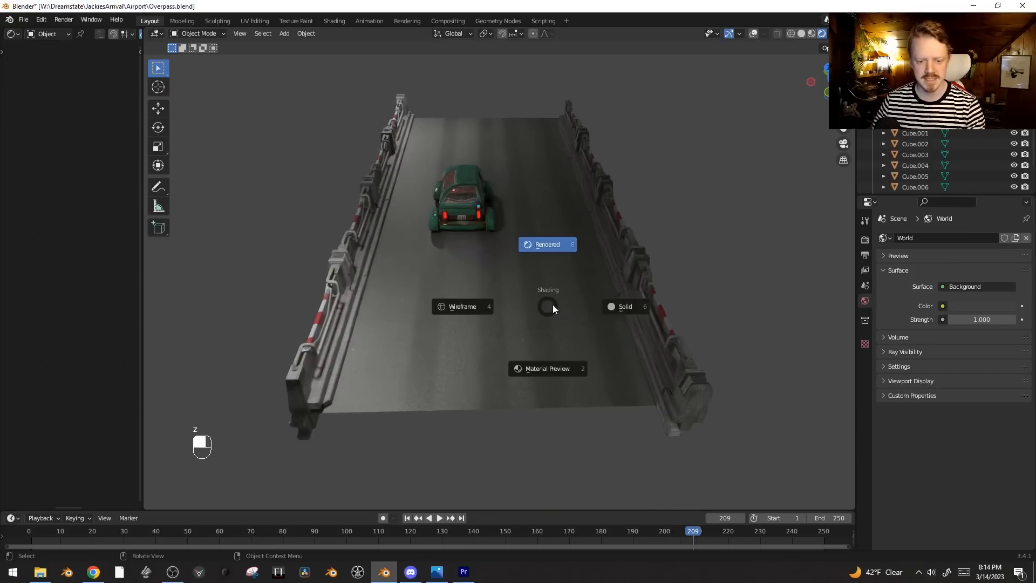
key("ctrl+s")
Step: Show the scene in Material Preview and add a third UV map named RoadMarkings to the road plane
key("z")
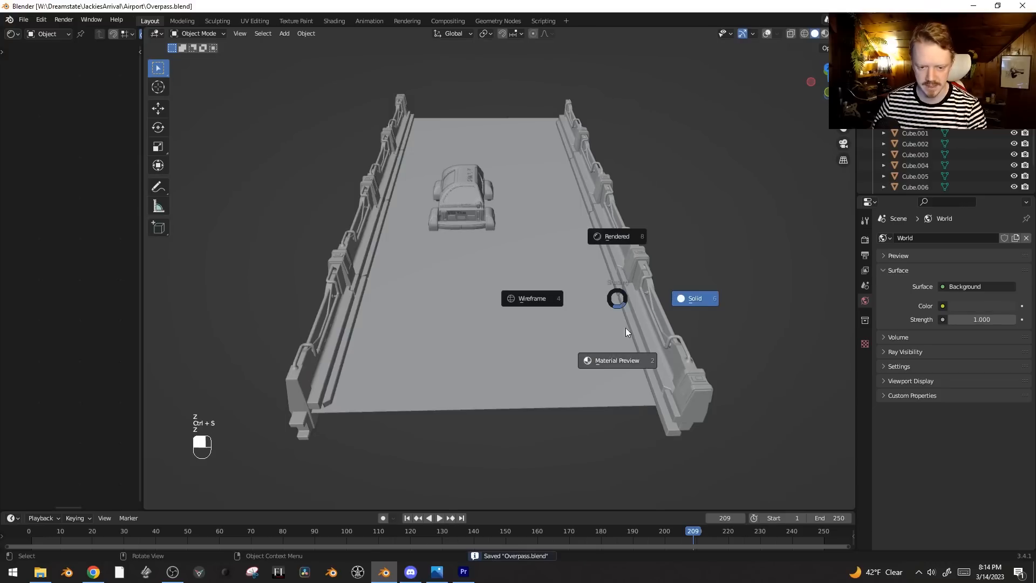
left_click(621, 364)
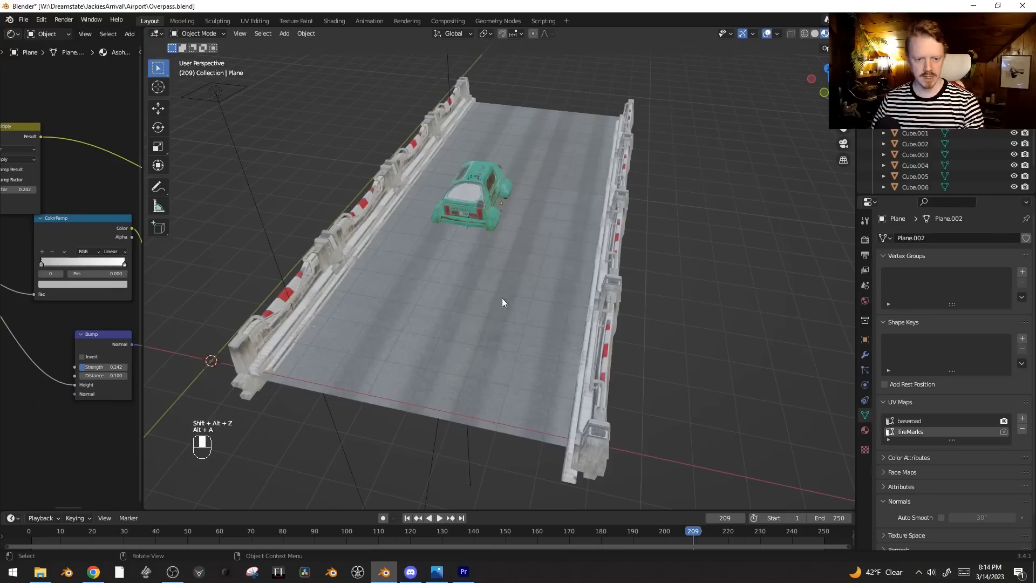
left_click(487, 298)
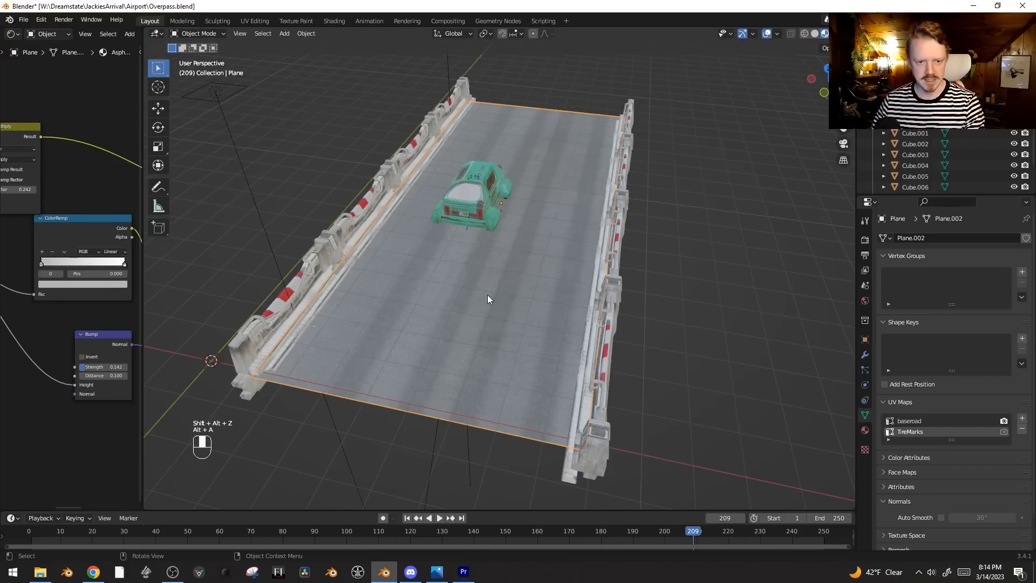
left_click(1021, 420)
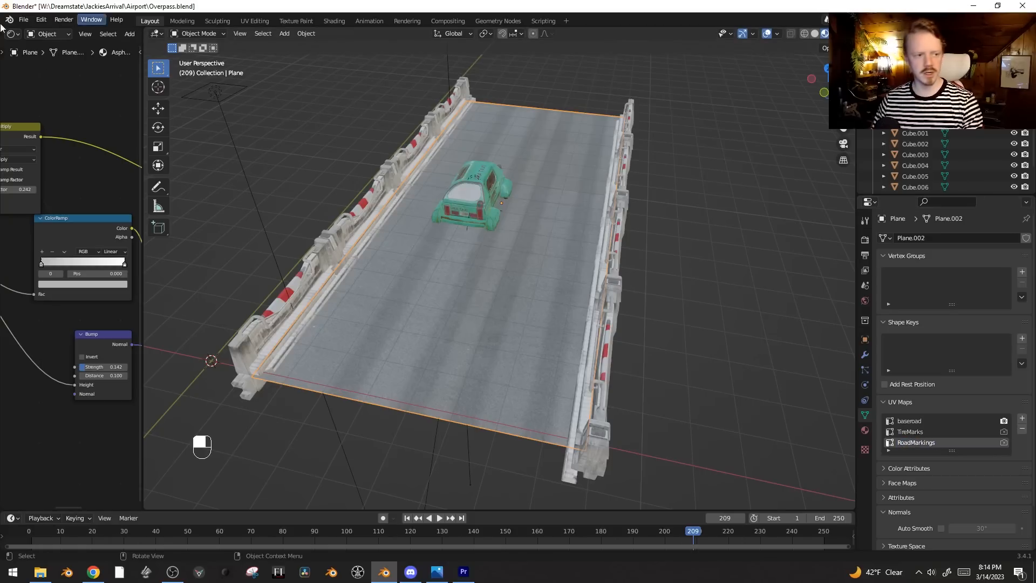
Step: Widen the node editor and place a copy of the shine.jpg image texture node above the Asphault node tree
left_click_drag(142, 106, 471, 108)
scroll(248, 110, "down", 1)
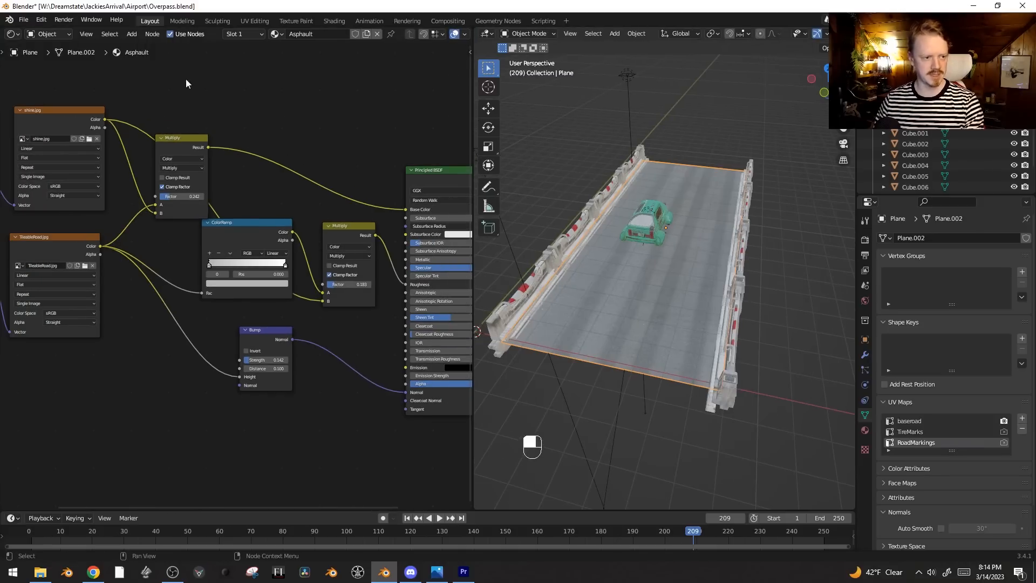
scroll(106, 106, "down", 1)
middle_click_drag(99, 131, 130, 206)
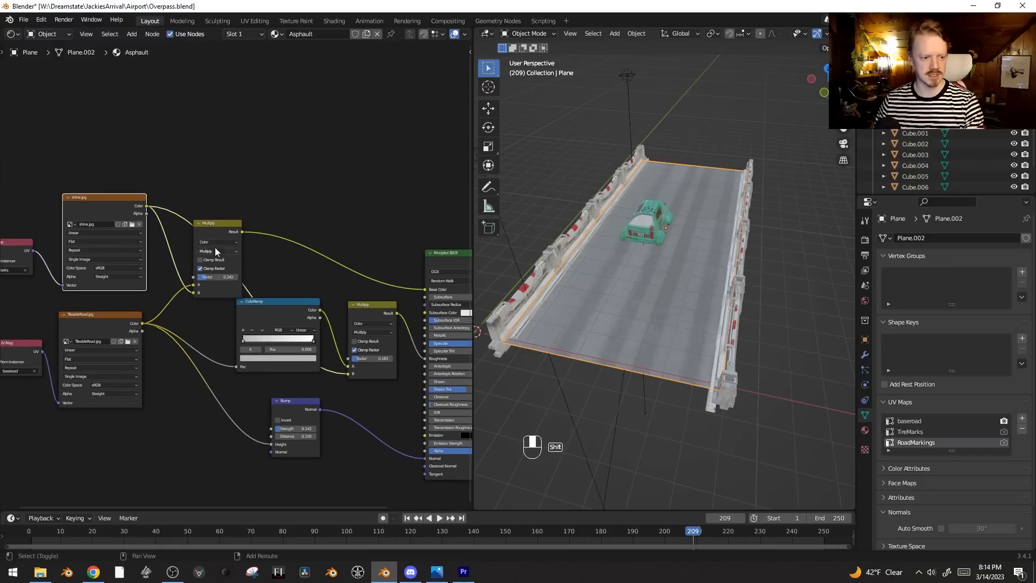
key("shift+d")
left_click(342, 128)
Step: Insert a Mix Color node between the first Multiply node's Result and the Principled BSDF's Base Color
key("shift+a")
mouse_move(368, 113)
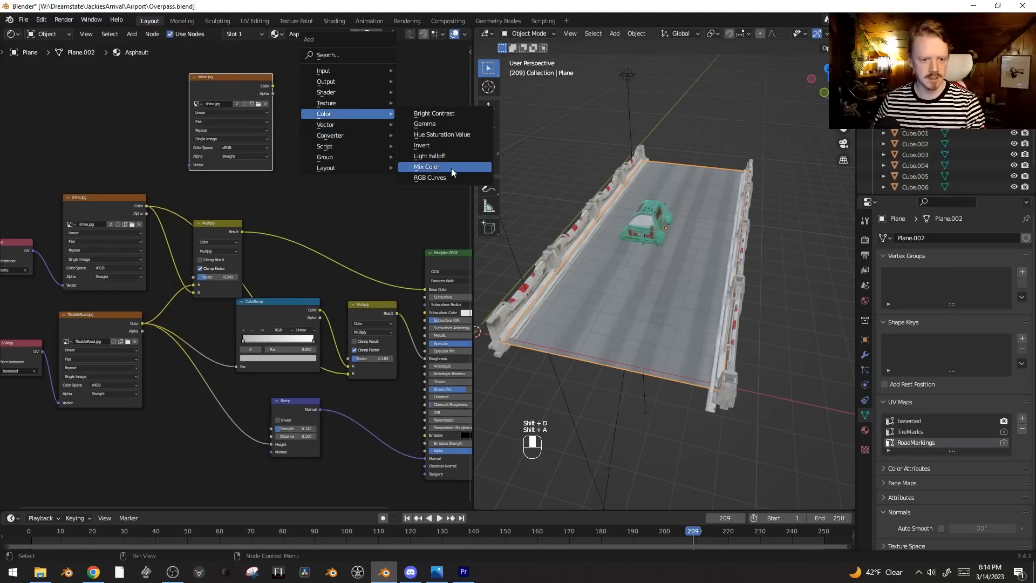
left_click(451, 167)
left_click(355, 205)
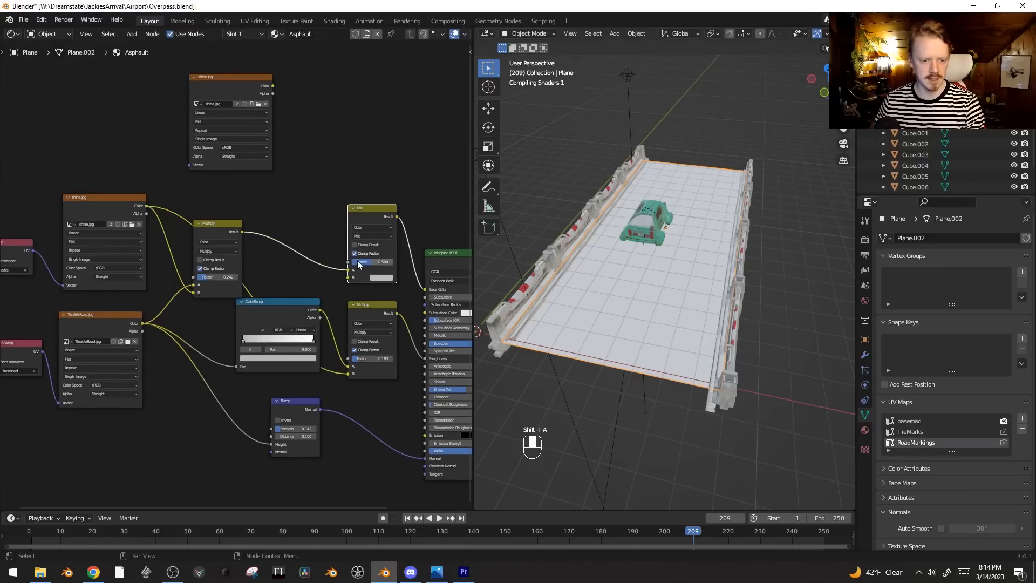
Step: Link the copied texture's Color to the Mix node's Factor, replace its image with CrosswalkandLines.png, and inspect the road markings
left_click(215, 80)
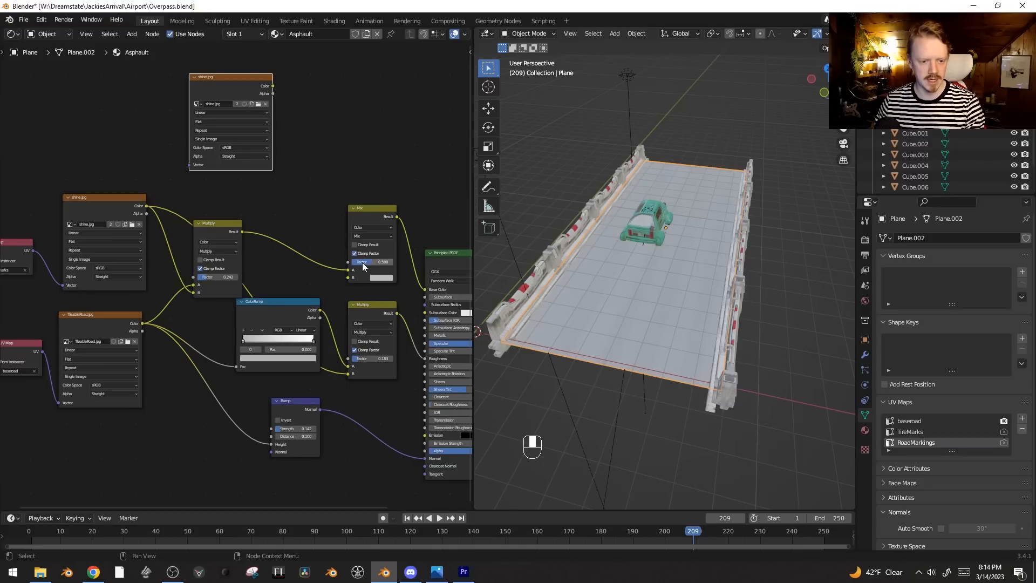
left_click_drag(273, 87, 352, 264)
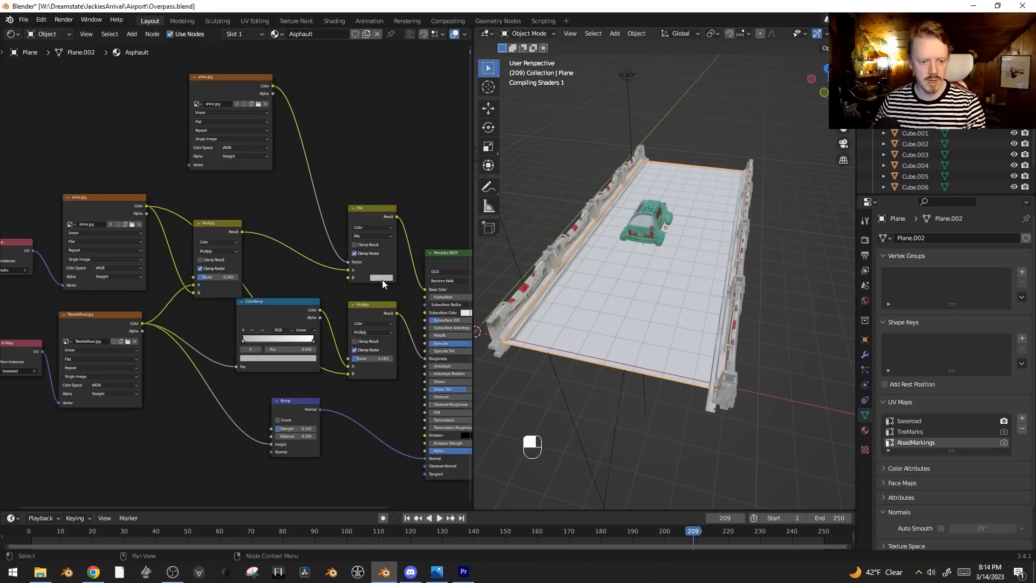
left_click(261, 104)
double_click(305, 300)
middle_click_drag(629, 232, 518, 205)
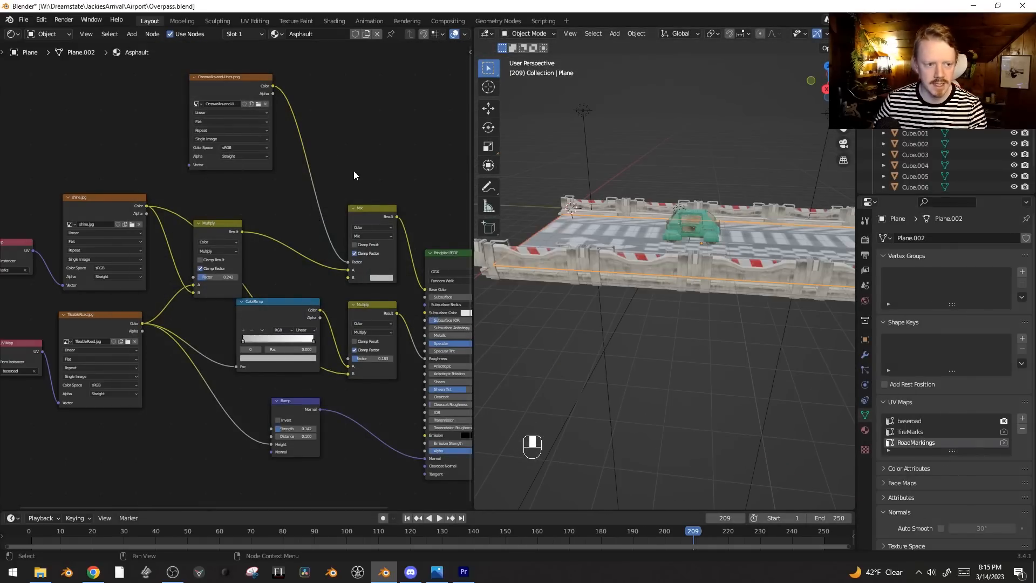
middle_click_drag(648, 226, 772, 259)
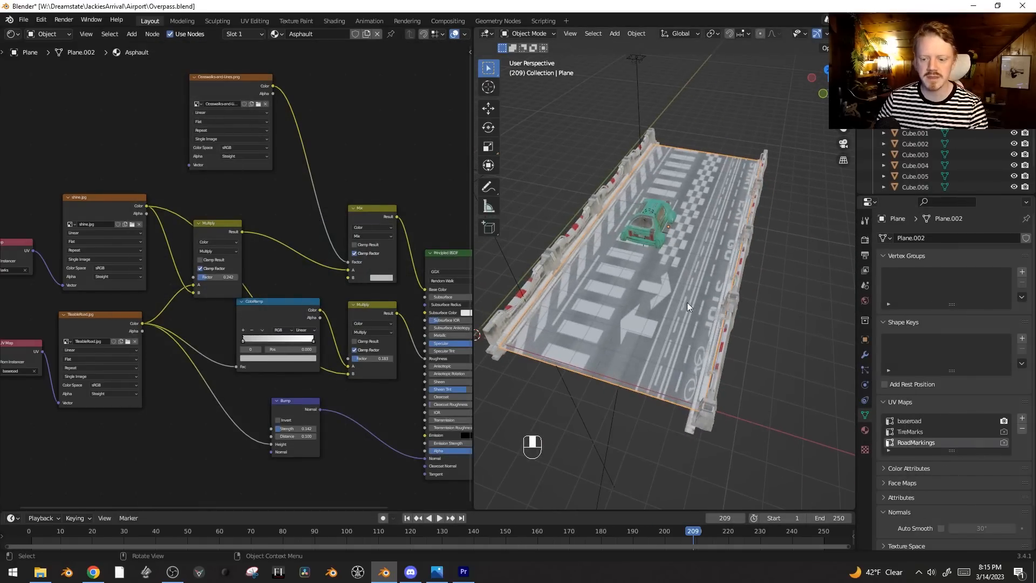
Step: Enter Edit Mode on the road plane and try moving its RoadMarkings UVs in the UV editor
key("Tab")
left_click(13, 34)
left_click(37, 90)
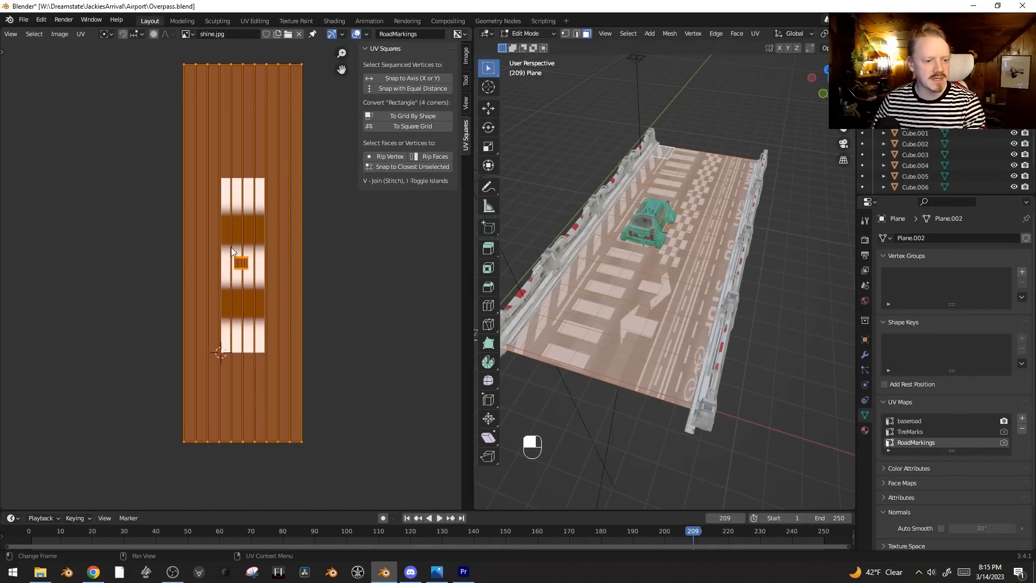
key("g")
right_click(234, 268)
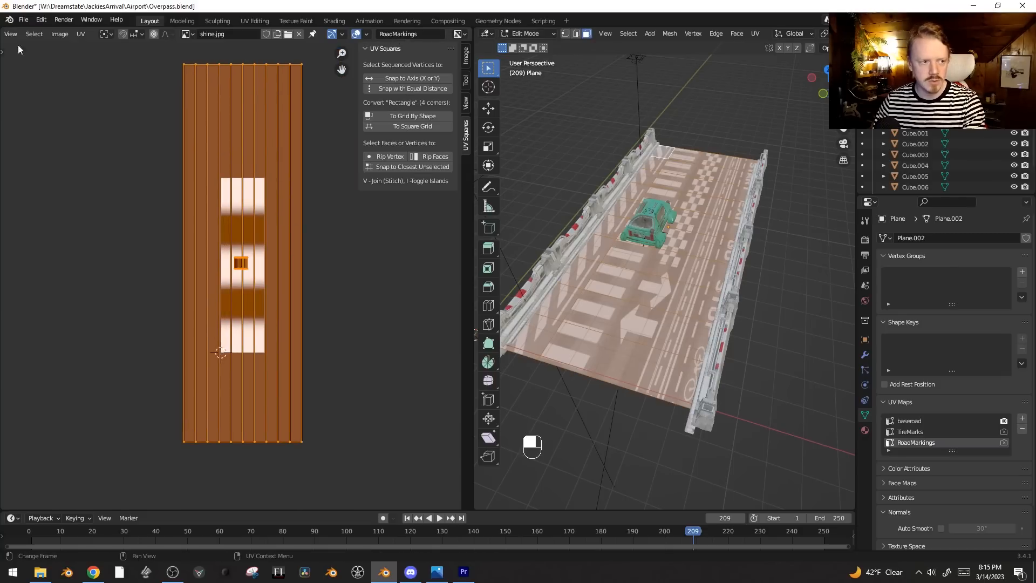
Step: Return to the shader nodes and add a UV Map input node beside the Crosswalks-and-Lines.png texture
key("shift+F3")
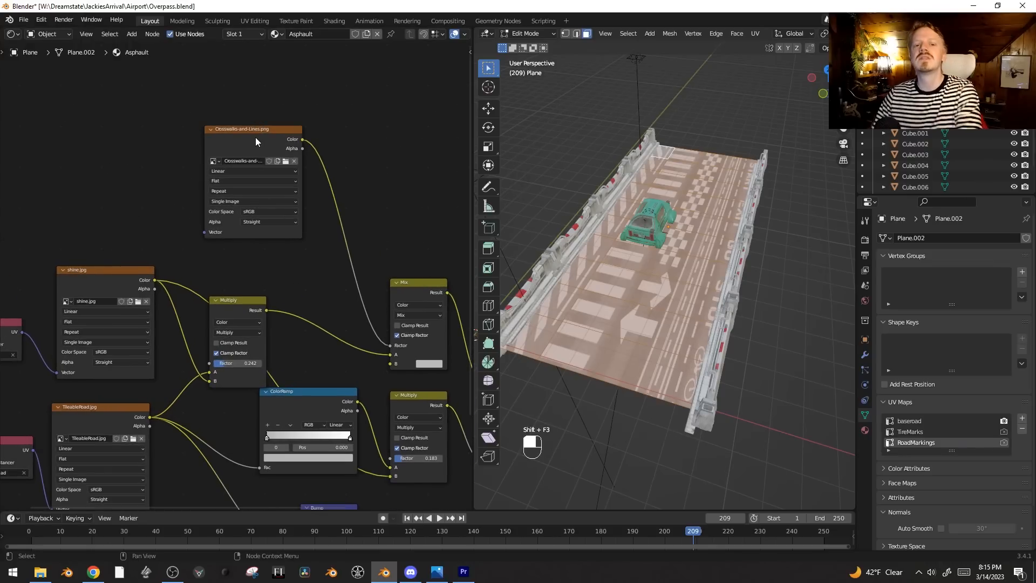
scroll(254, 137, "up", 1)
scroll(118, 172, "up", 1)
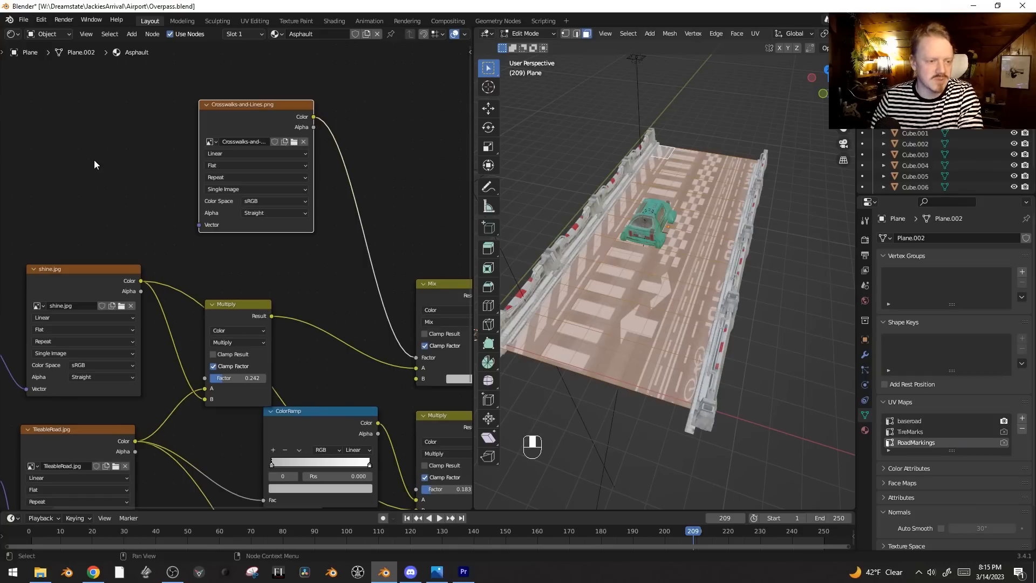
key("shift+a")
left_click(84, 93)
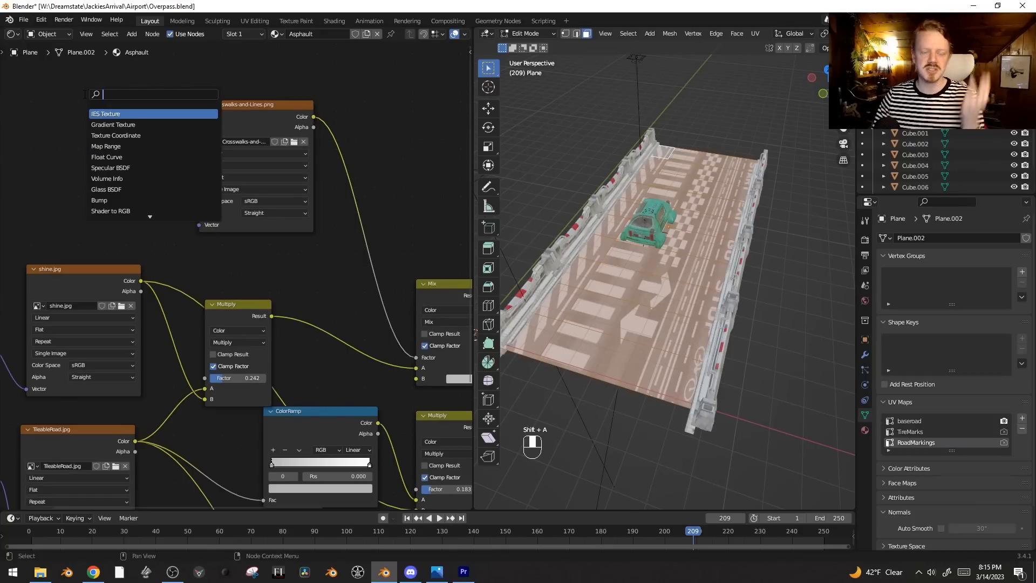
left_click(54, 100)
key("shift+a")
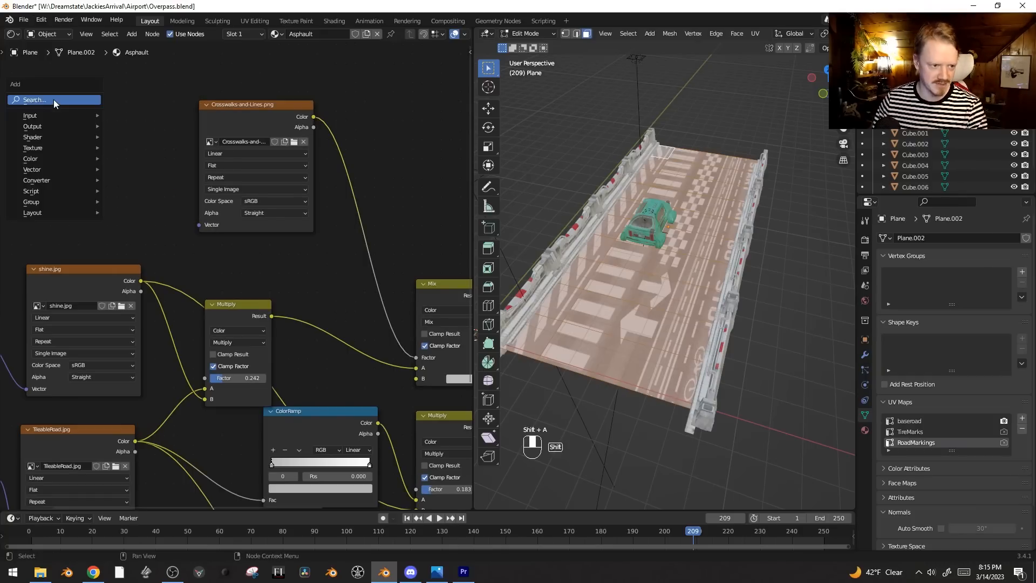
mouse_move(53, 115)
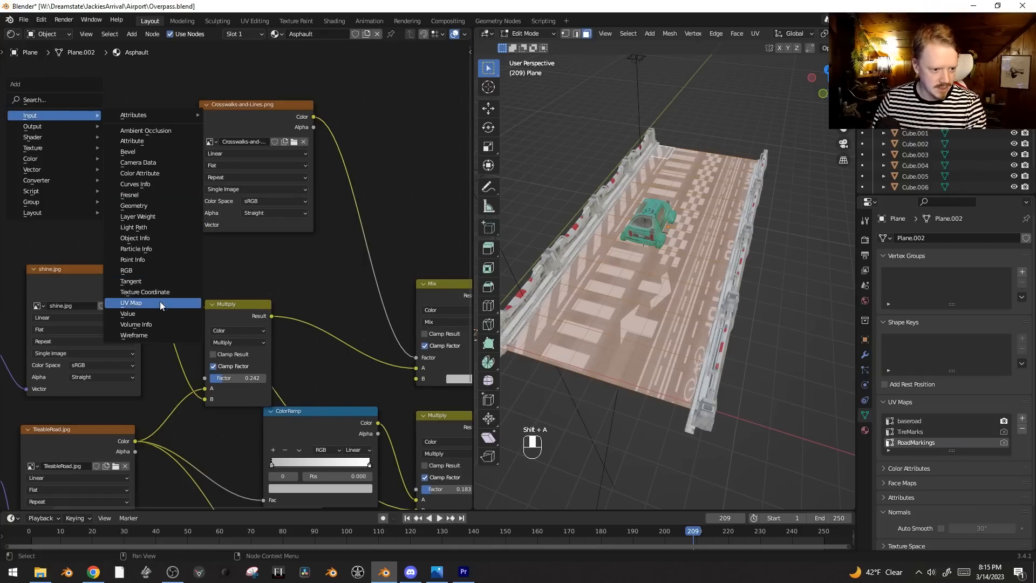
left_click(130, 303)
Step: Set the new UV Map node to RoadMarkings and link its UV output to the Crosswalks-and-Lines.png texture's Vector
left_click(116, 213)
left_click(113, 227)
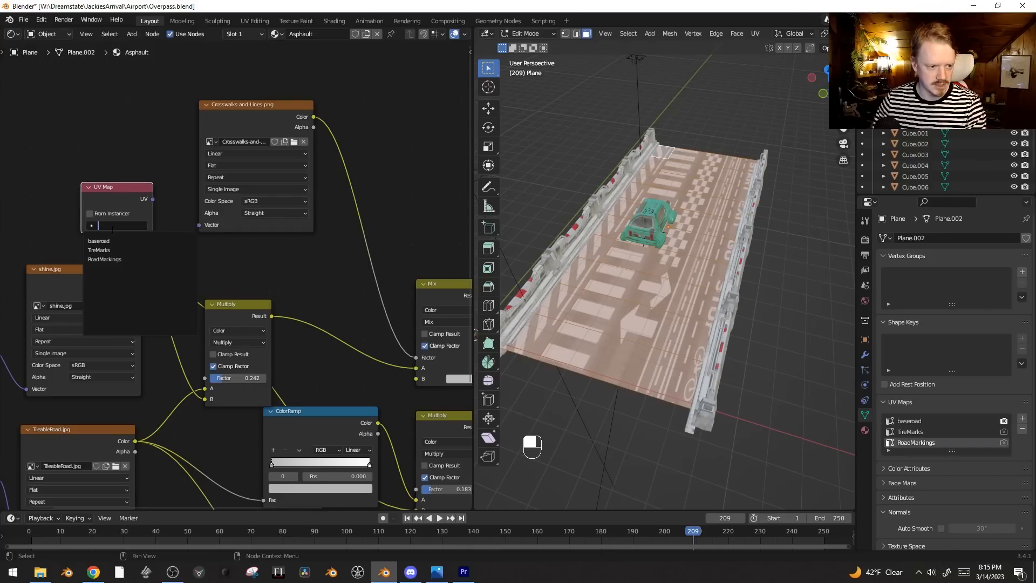
left_click(108, 259)
left_click_drag(153, 200, 200, 224)
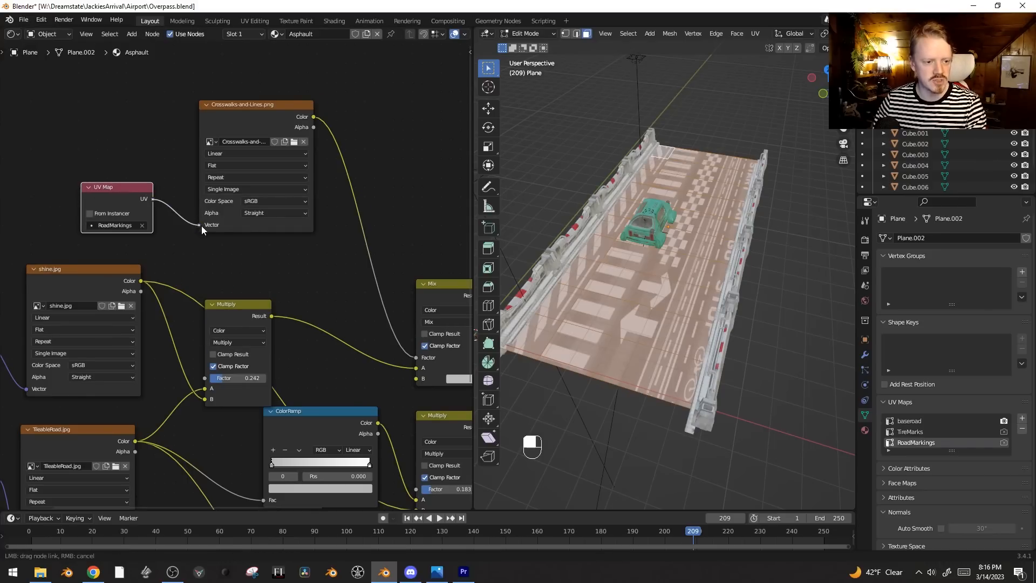
Step: Bring back the UV editor and reposition and rescale the whole road's RoadMarkings UVs
left_click(12, 33)
left_click(36, 88)
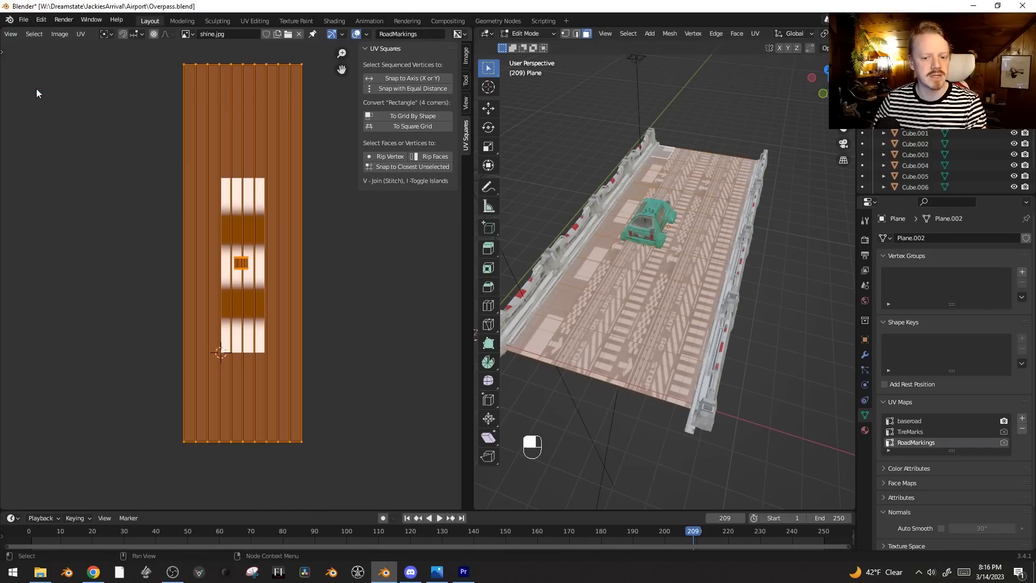
key("g")
left_click(264, 290)
scroll(236, 275, "up", 3)
key("s")
left_click(340, 322)
Step: Cut a lengthwise edge loop through the outer column of road faces beside the barrier, slid close to the column's inner edge
left_click(558, 316)
left_click(543, 332)
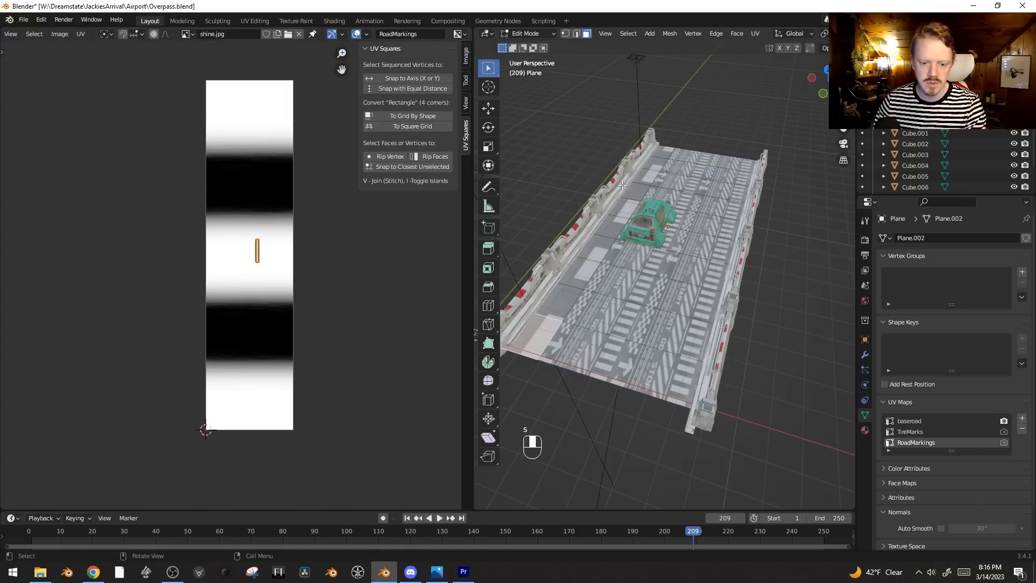
middle_click_drag(589, 247, 618, 242)
scroll(599, 312, "up", 6)
middle_click_drag(758, 288, 742, 256, "shift")
key("ctrl+r")
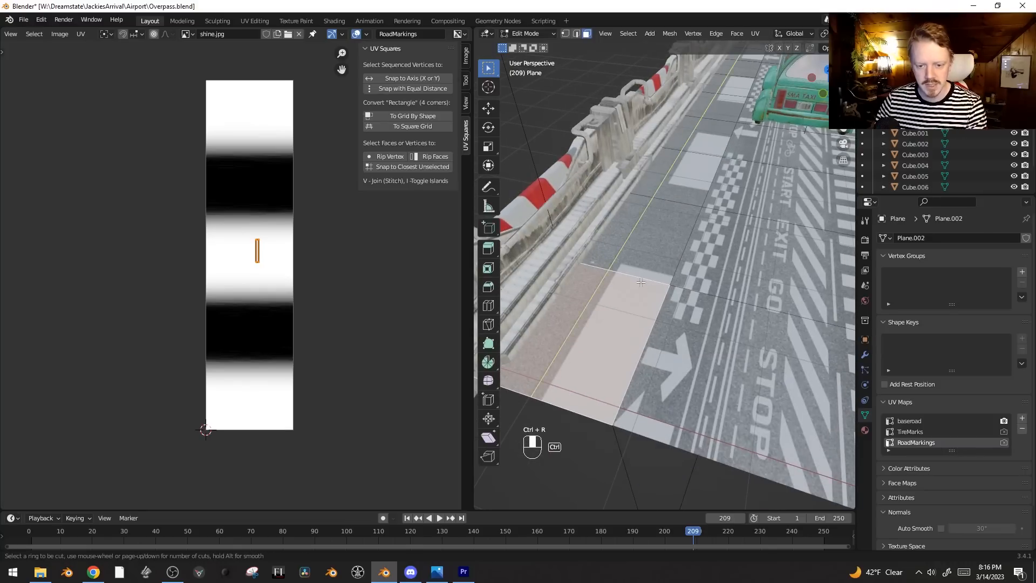
left_click(663, 287)
left_click(687, 290)
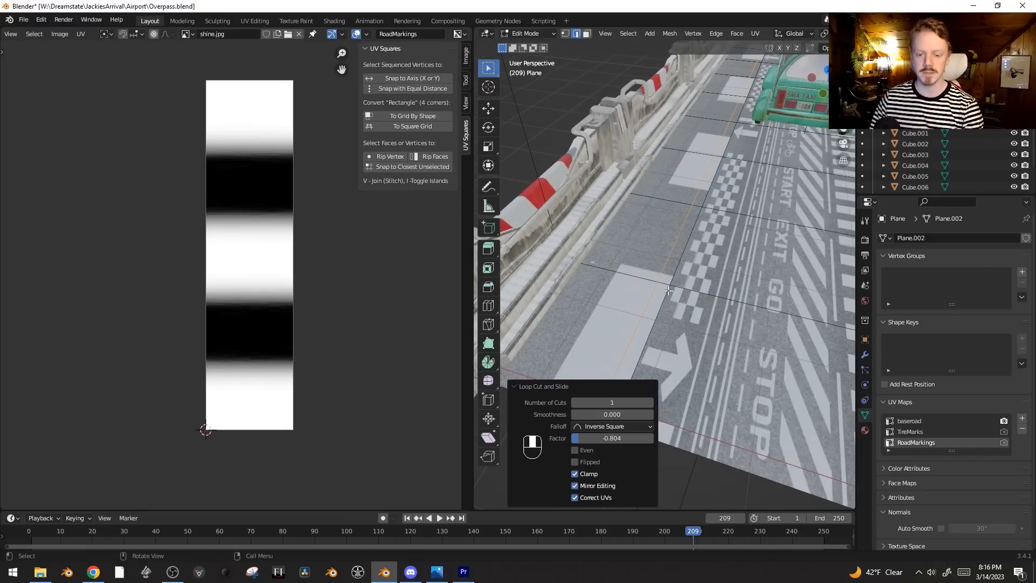
Step: Show Crosswalks-and-Lines.png in the UV editor and fit the full-length narrow face strip's UVs onto the solid line above the checkerboard
key("3")
left_click(661, 295)
middle_click_drag(665, 291, 599, 499, "shift")
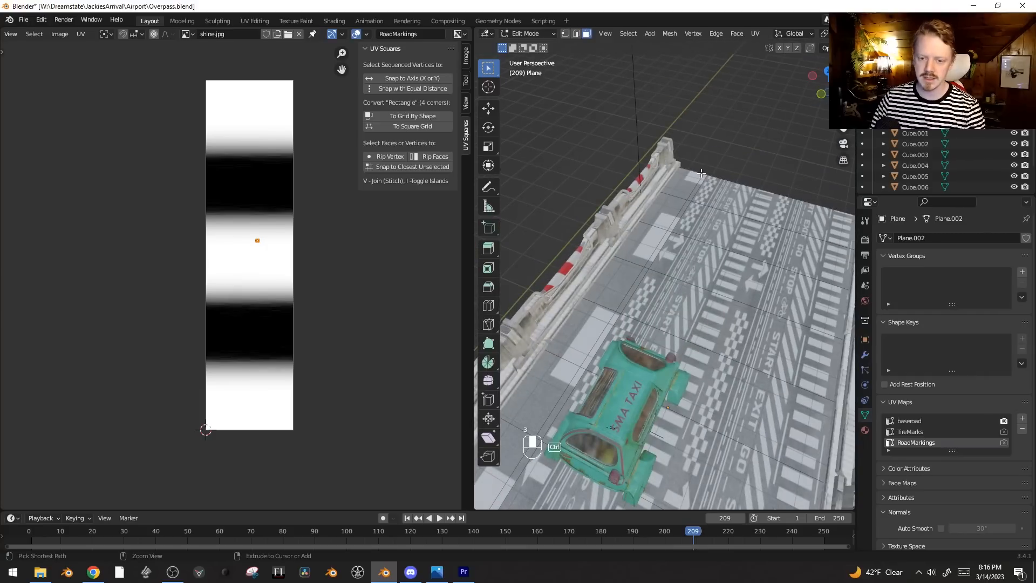
left_click(700, 190, "ctrl")
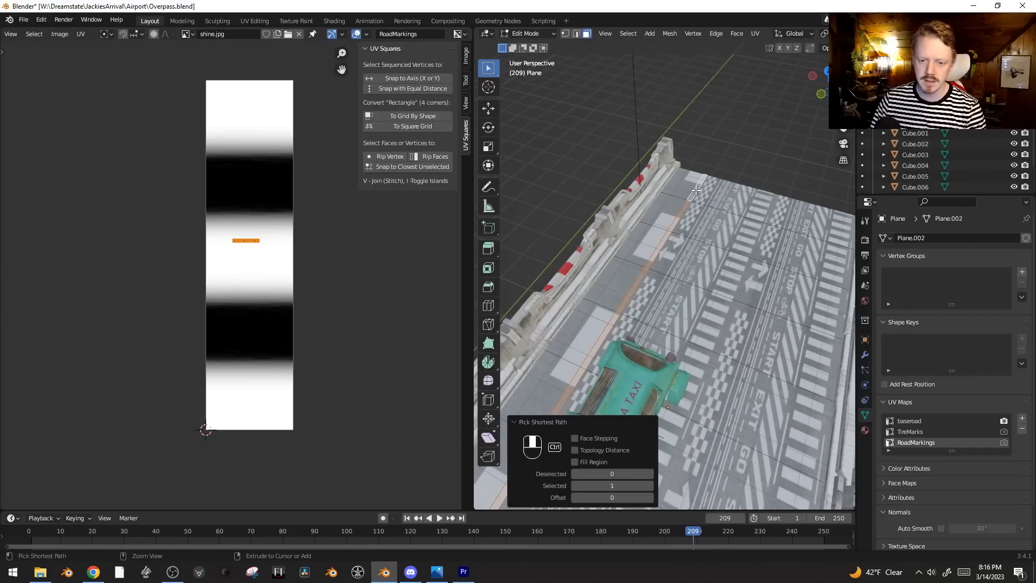
left_click(187, 33)
left_click(200, 81)
key("Home")
key("s")
left_click(342, 276)
scroll(342, 275, "down", 3)
key("g")
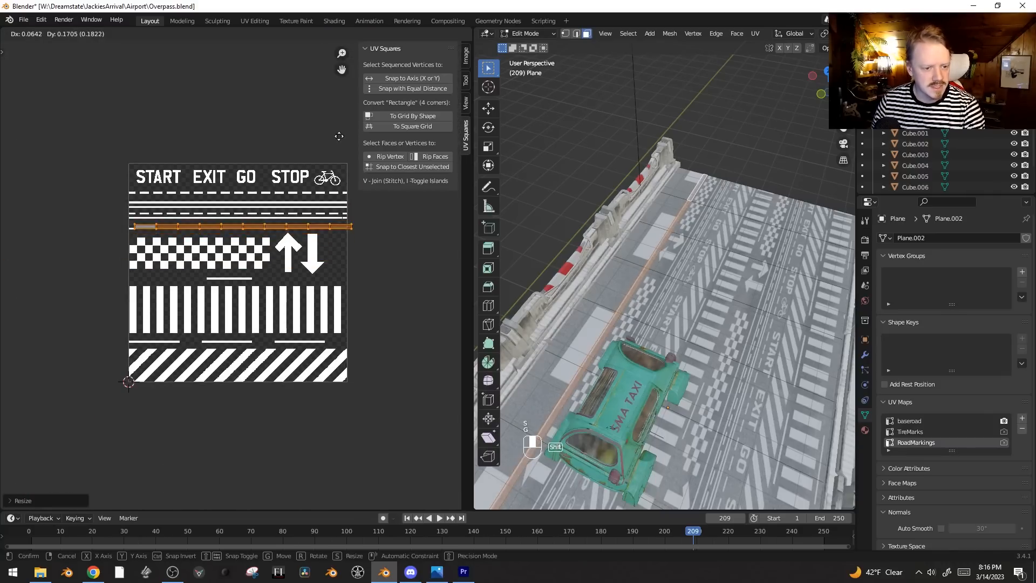
left_click(419, 180)
Step: Select the wide face column between the line strip and the barrier, and fit its UVs onto the diagonal stripes
middle_click_drag(610, 280, 723, 124, "shift")
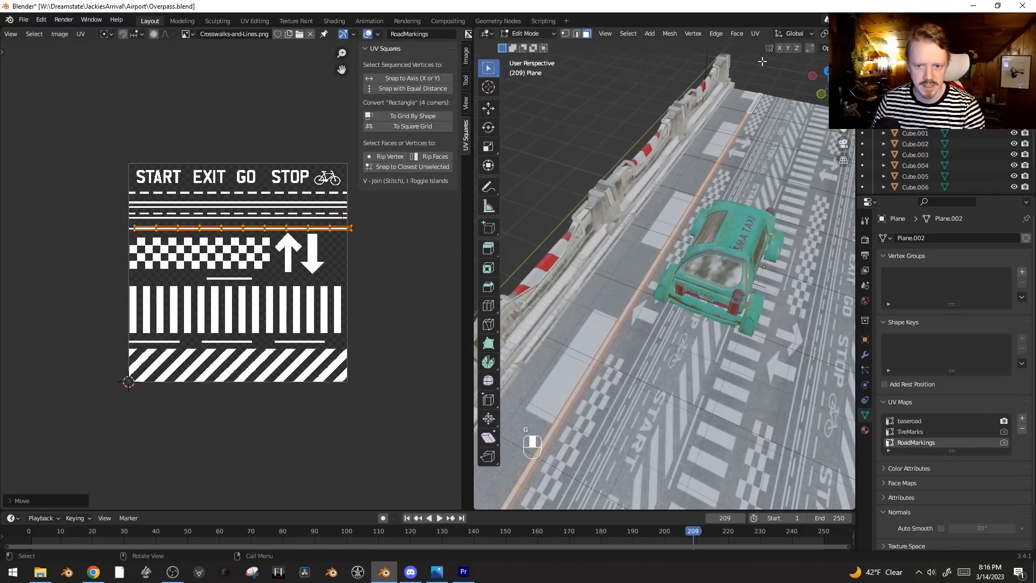
left_click(735, 106)
middle_click_drag(694, 272, 776, 175, "shift")
scroll(775, 176, "down", 3)
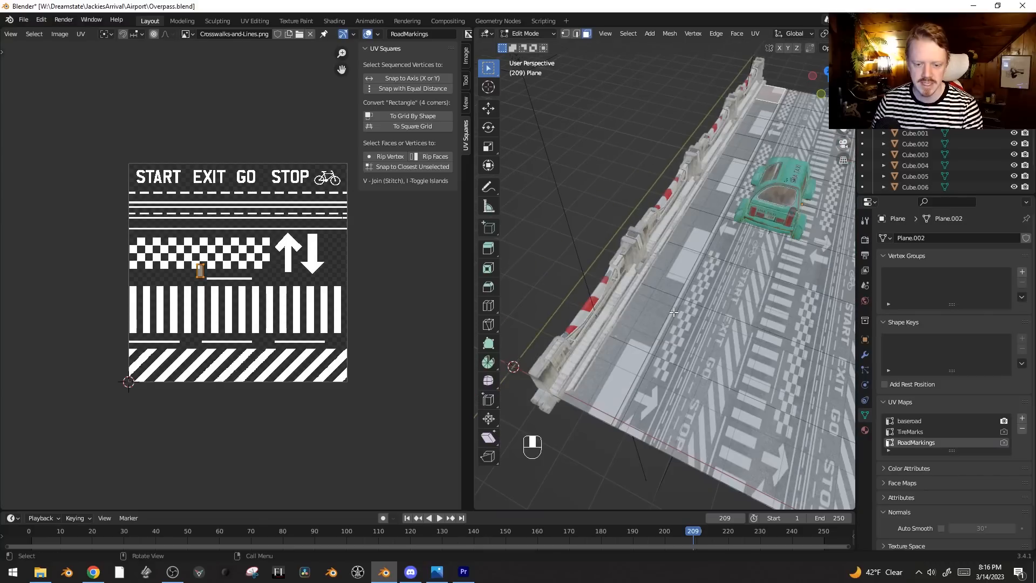
left_click(614, 366, "ctrl")
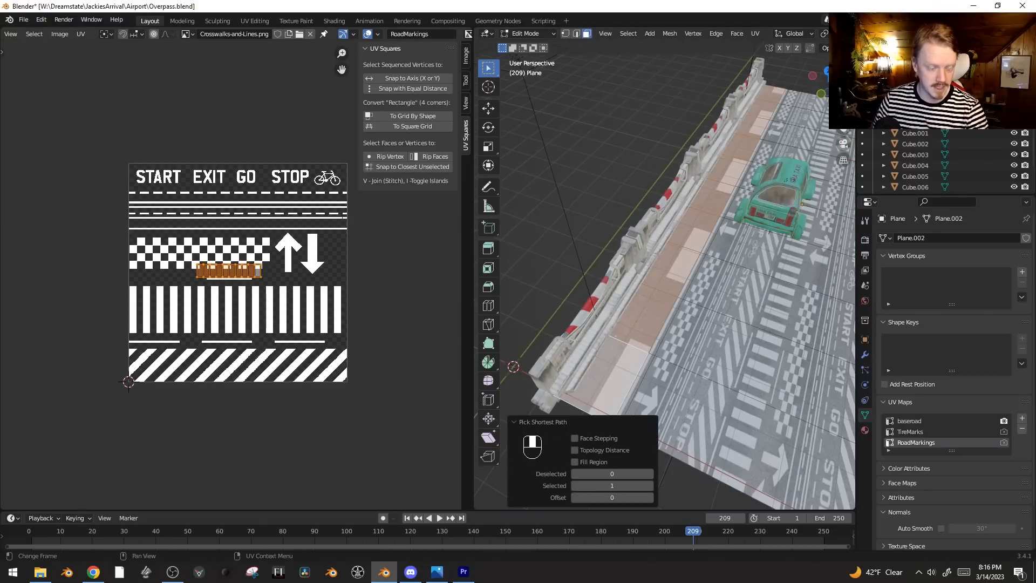
key("s")
left_click(416, 243)
key("g")
left_click(306, 342)
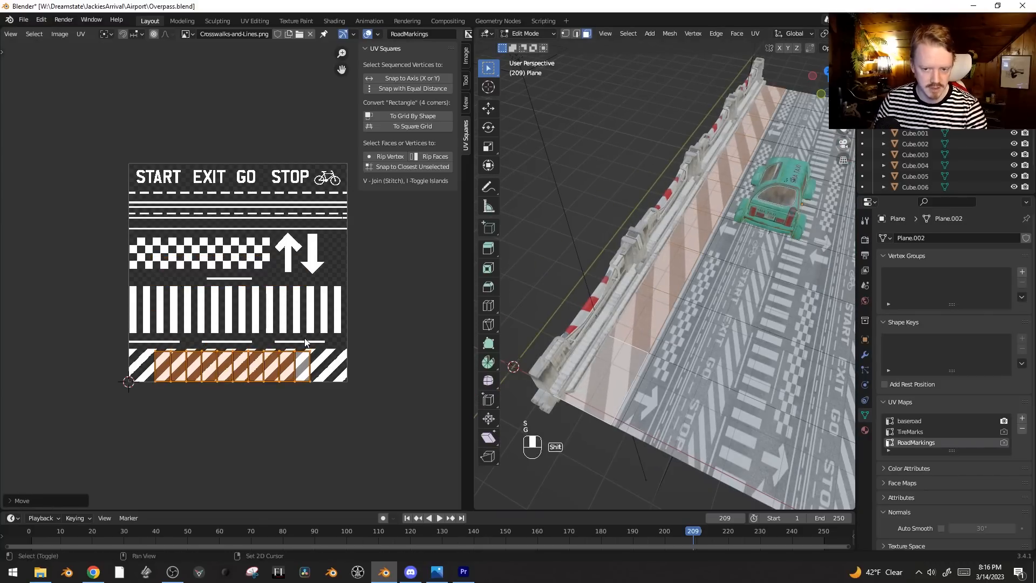
Step: Adjust the shoulder column's diagonal stripe spacing by scaling its UVs along X, finishing with a factor of about 0.51
scroll(663, 345, "up", 1)
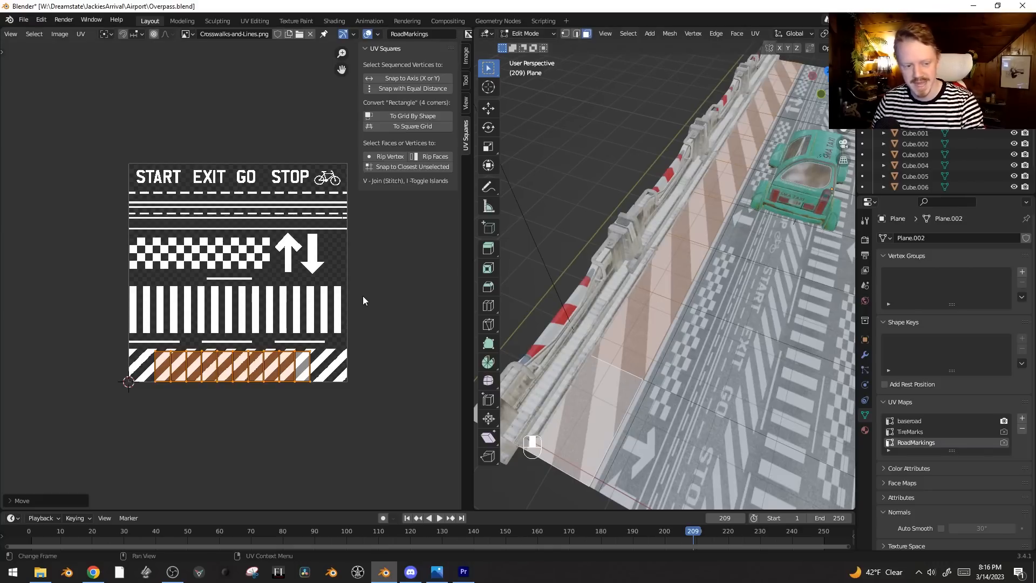
key("s")
key("x")
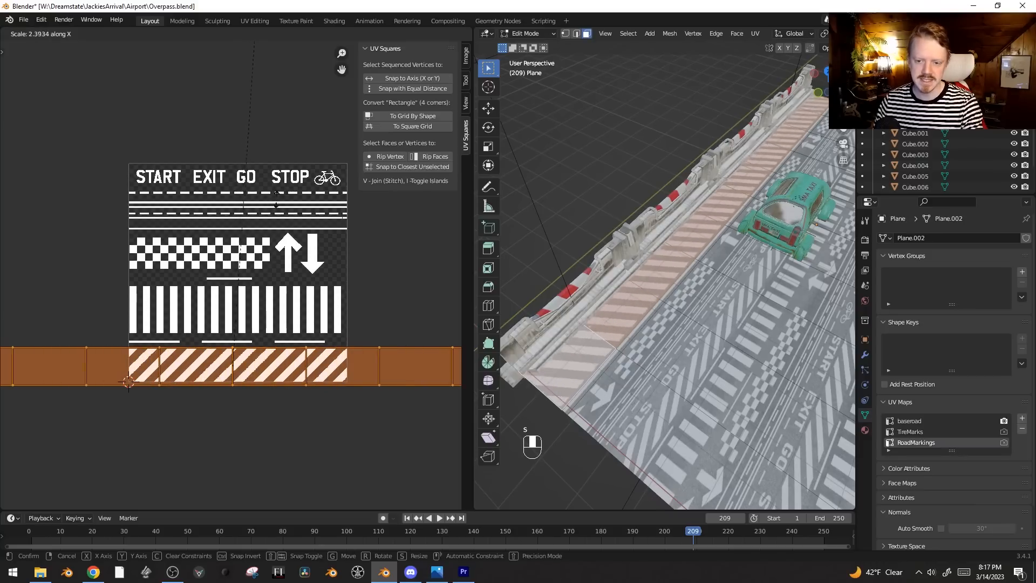
right_click(219, 90)
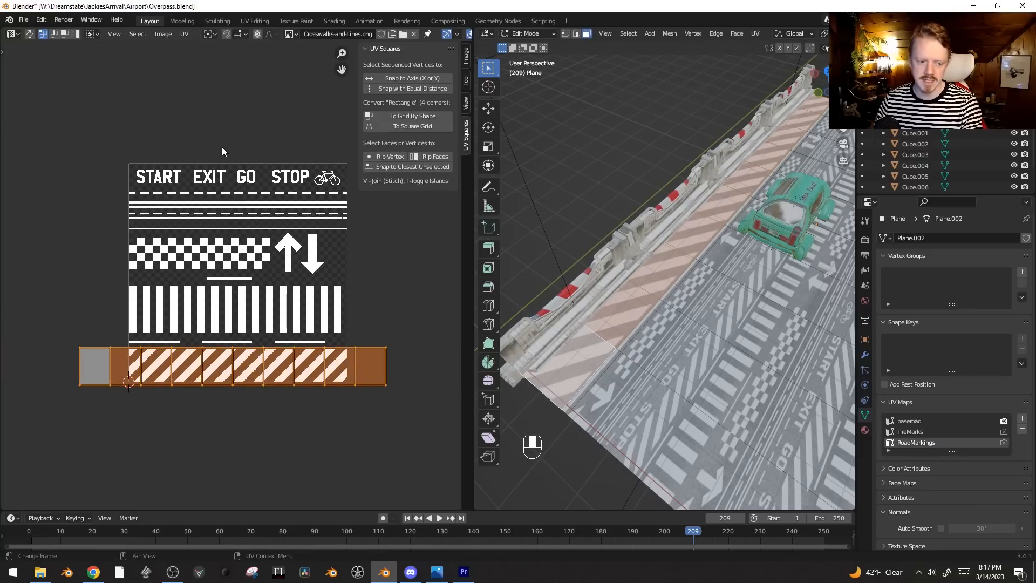
key("s")
key("x")
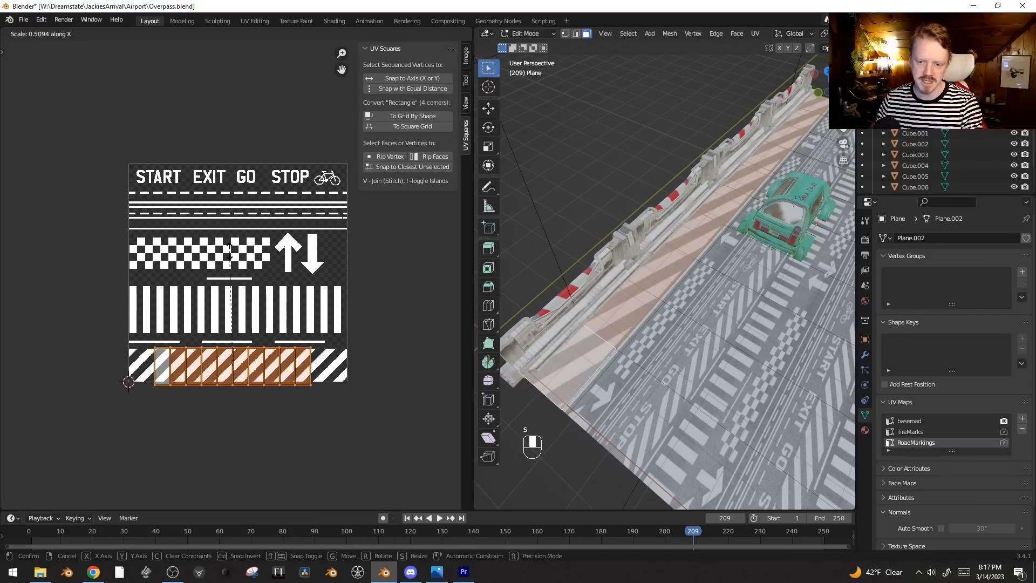
left_click(229, 252)
Step: Add a single loop cut starting from the striped shoulder near the taxi
key("ctrl+r")
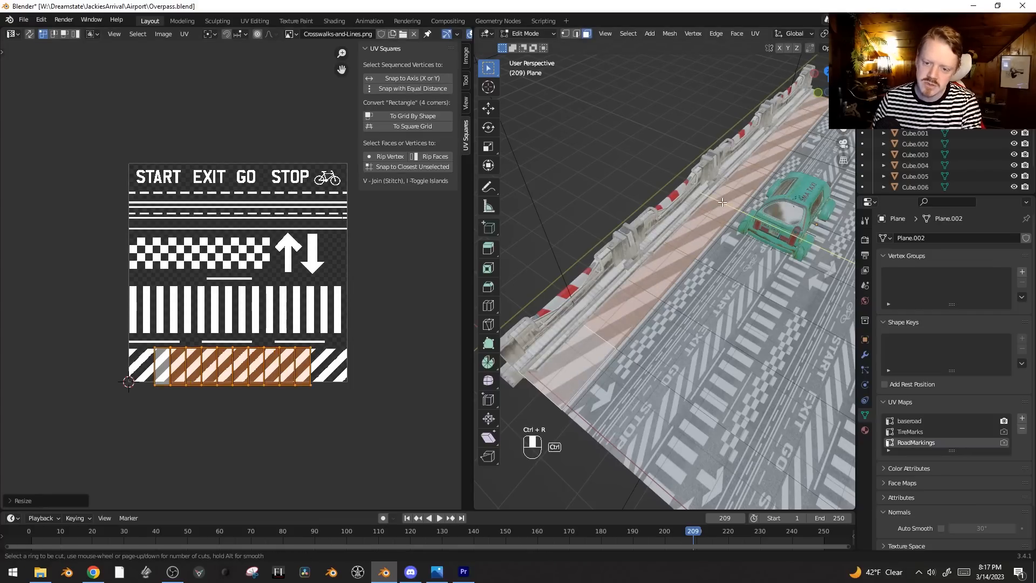
left_click(729, 195)
left_click(737, 195)
Step: Select a run of striped shoulder faces near the taxi, shift and rescale their UVs, and inspect the road in Object Mode
key("3")
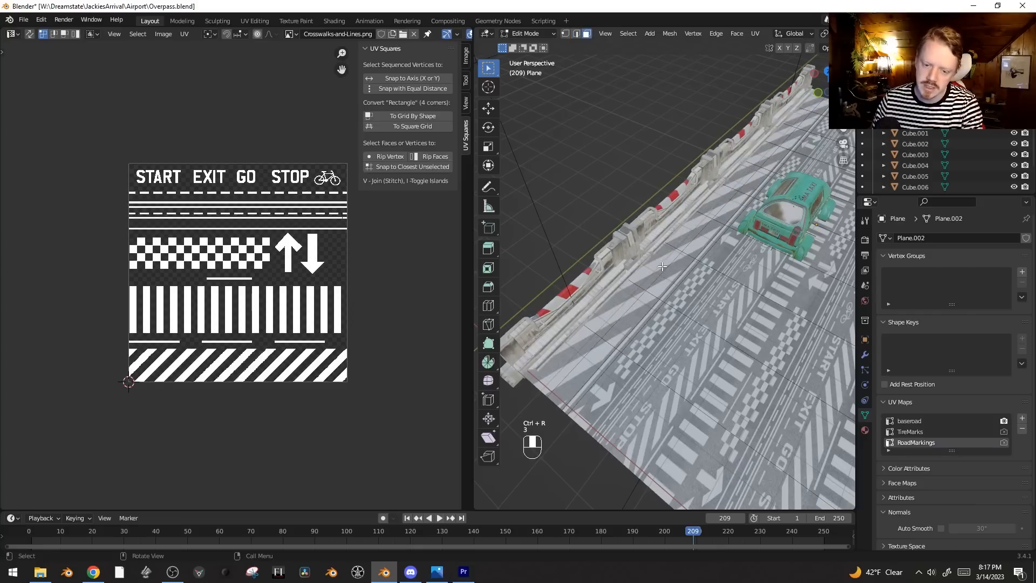
left_click(660, 267)
left_click(742, 174, "ctrl")
scroll(351, 330, "up", 2)
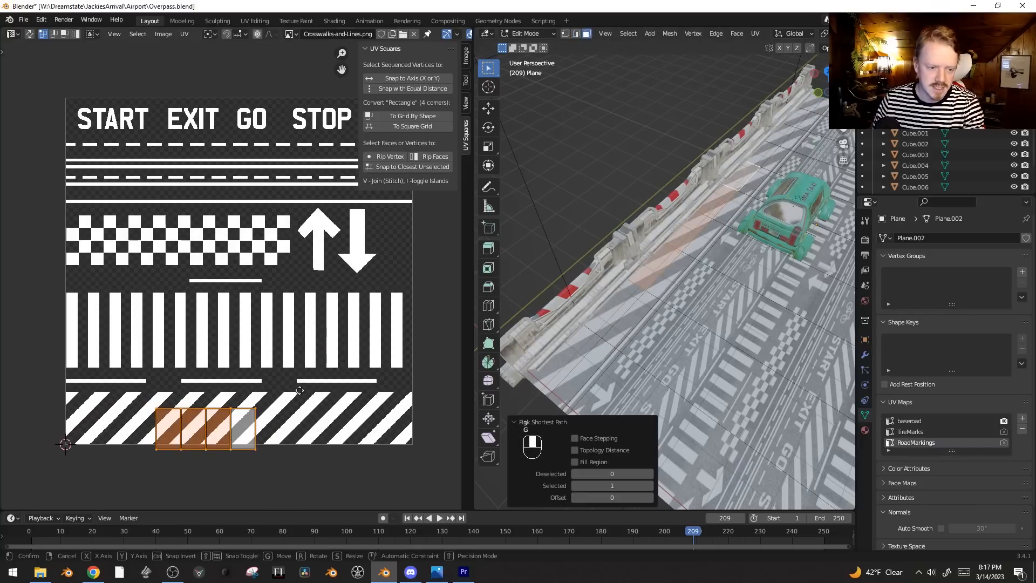
key("g")
key("s")
key("g")
left_click(316, 276)
key("Tab")
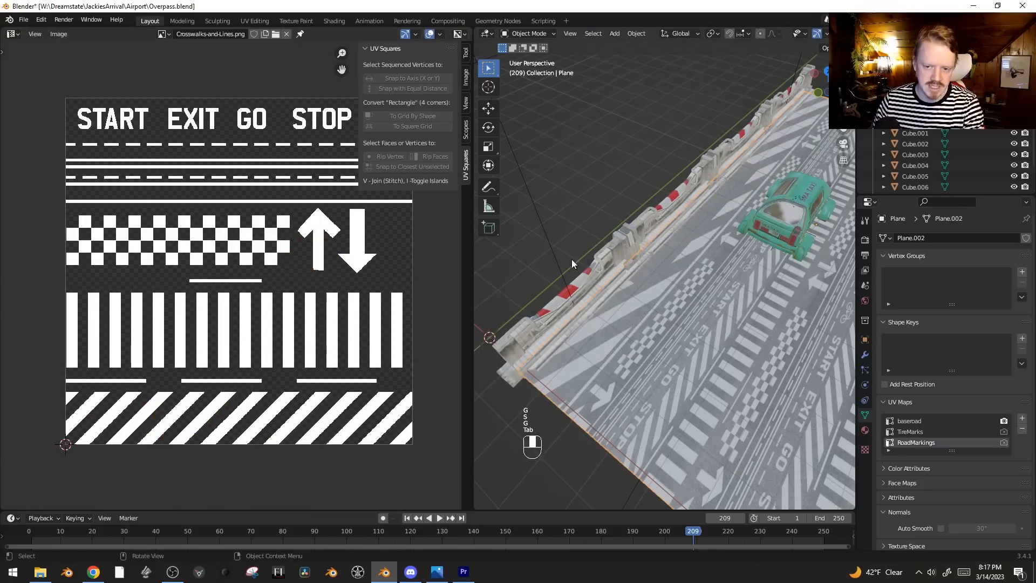
middle_click_drag(572, 259, 614, 273)
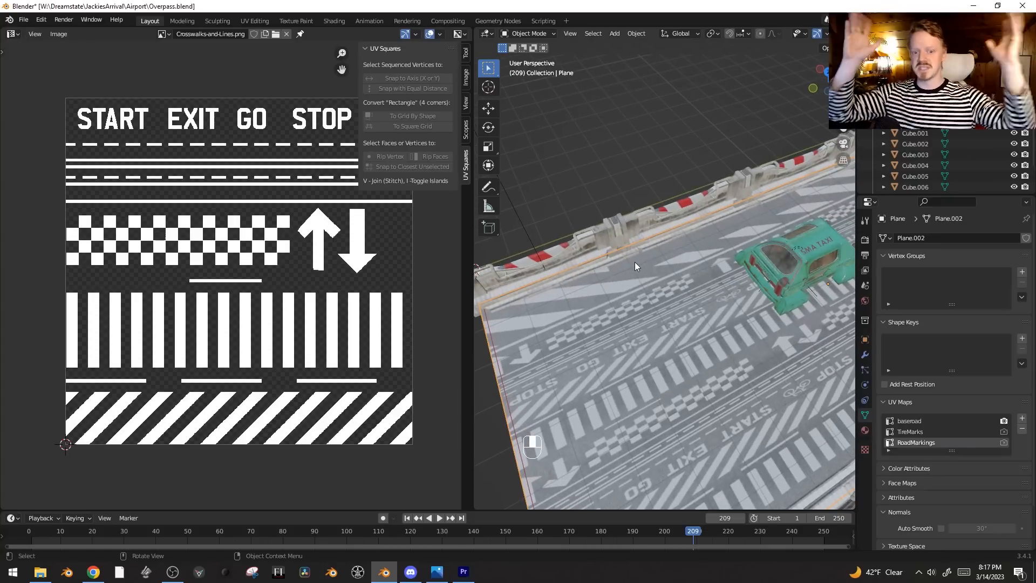
Step: Select all remaining lane faces along the road and shrink their UVs onto the blank area between the checkerboard and crosswalk bars
key("Tab")
middle_click_drag(635, 261, 653, 387)
left_click(653, 387)
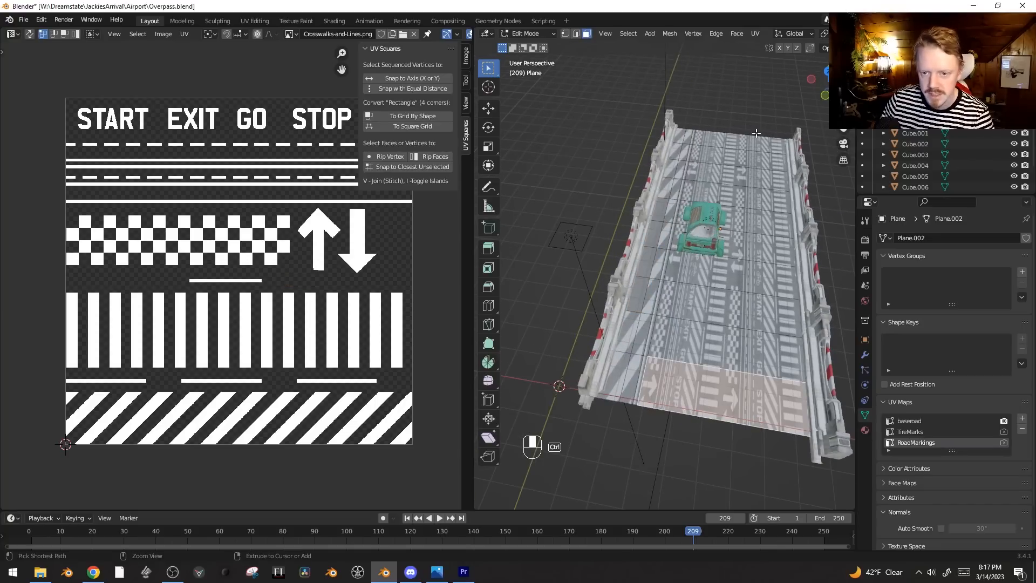
key("a")
key("s")
left_click(278, 286)
key("s")
left_click(262, 265)
key("g")
left_click(329, 305)
key("s")
left_click(309, 305)
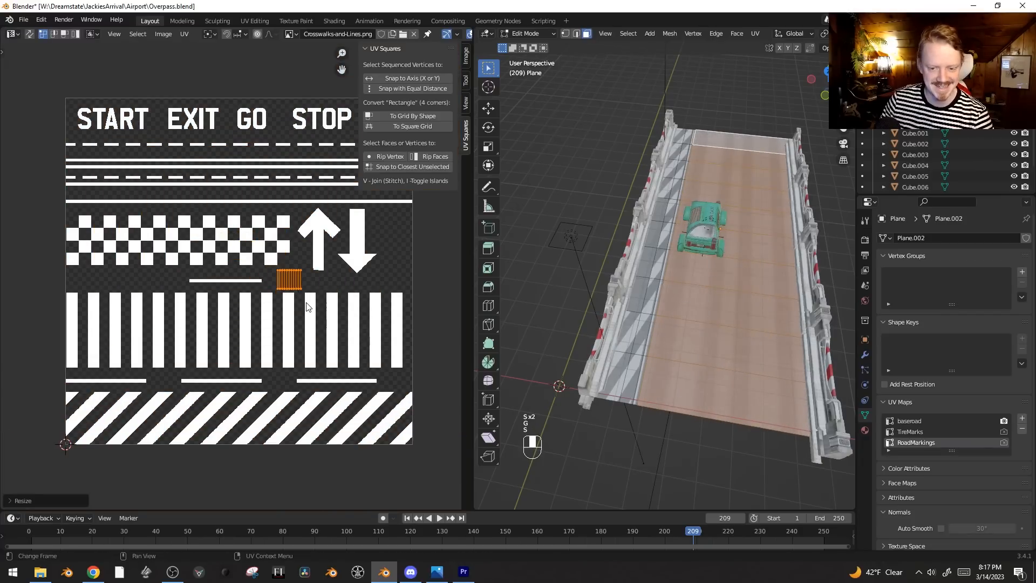
key("Tab")
middle_click_drag(717, 314, 721, 295)
Step: Cut a lengthwise edge loop near the middle of the lanes and bevel it into a strip with a width of 0.0292 m
key("Tab")
middle_click_drag(729, 351, 699, 335)
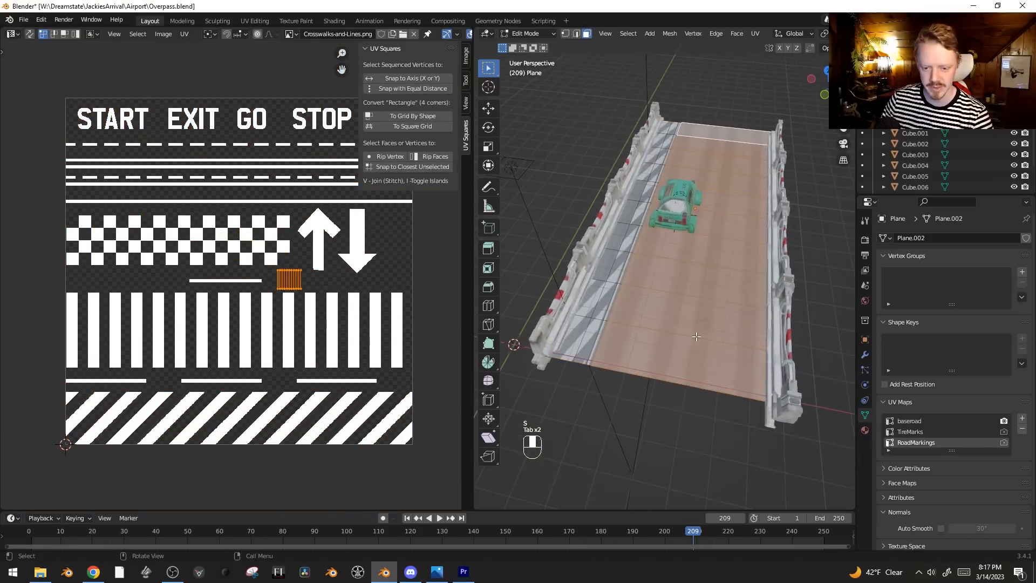
scroll(699, 336, "up", 3)
key("ctrl+r")
left_click(722, 255)
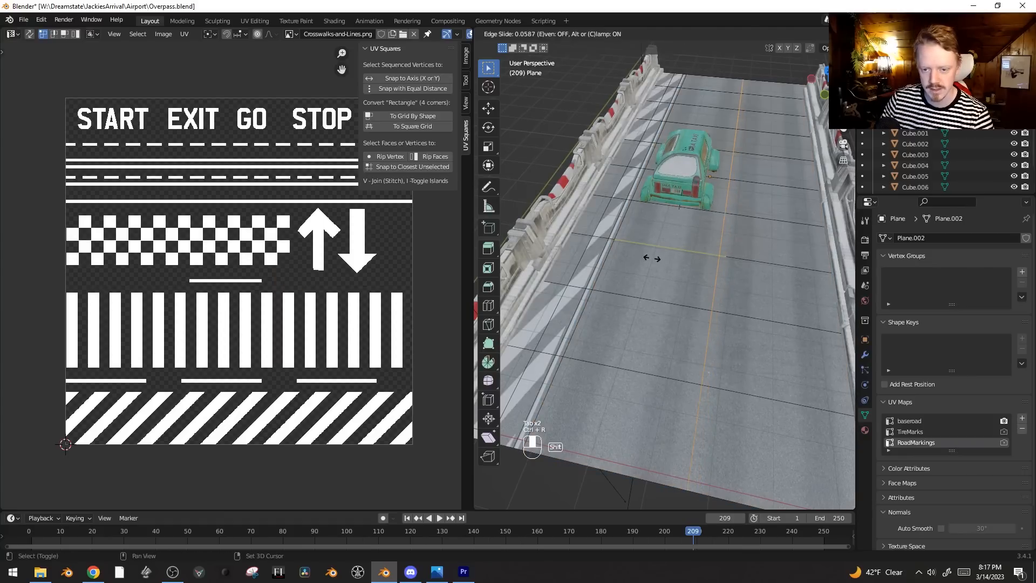
left_click(636, 259)
key("ctrl+b")
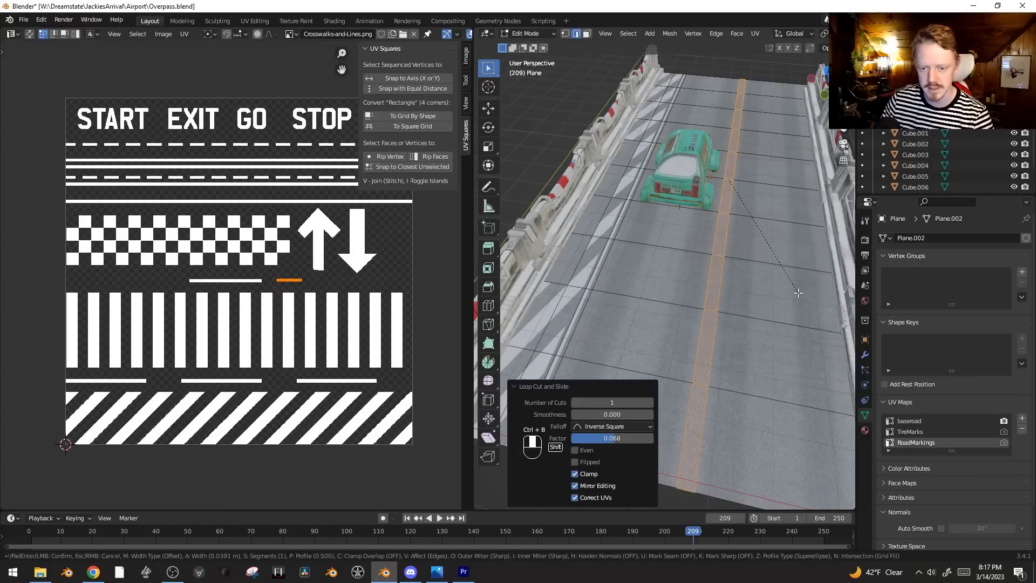
left_click(786, 287)
Step: Unwrap the bevelled centre strip, rotate its UVs horizontal and place them over the thin dashed line near the texture's upper edge
key("u")
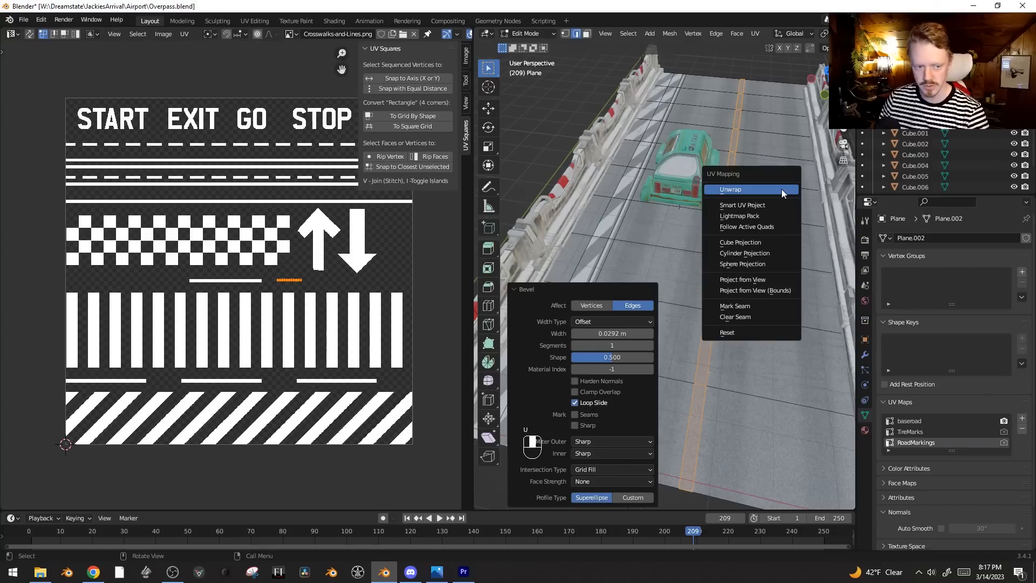
left_click(781, 191)
key("r")
left_click(99, 351, "ctrl")
key("g")
left_click(271, 223)
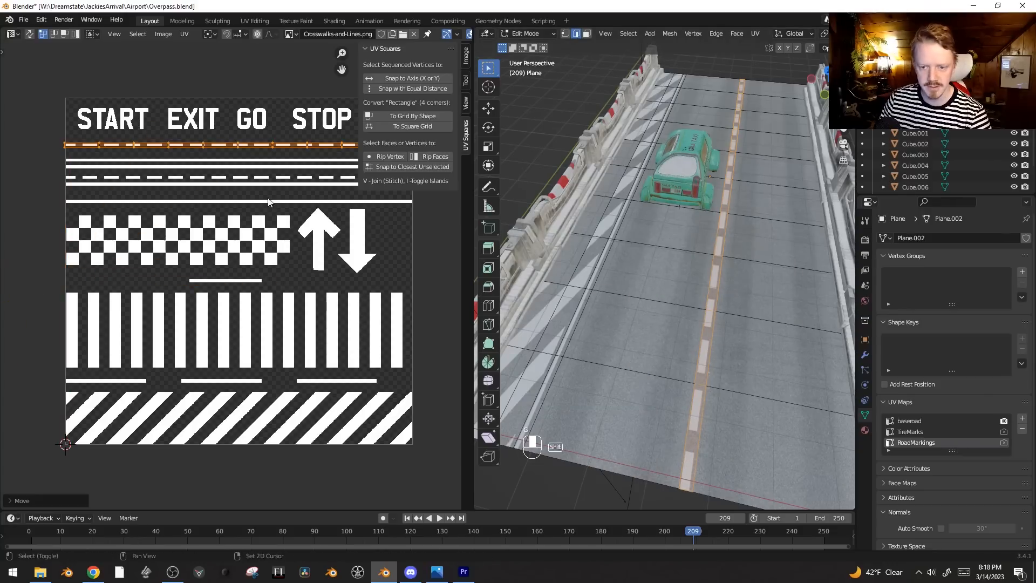
Step: Shift the centre strip's UVs onto the long-dash row above the diagonal stripes, rescale them and inspect the road in Object Mode
key("g")
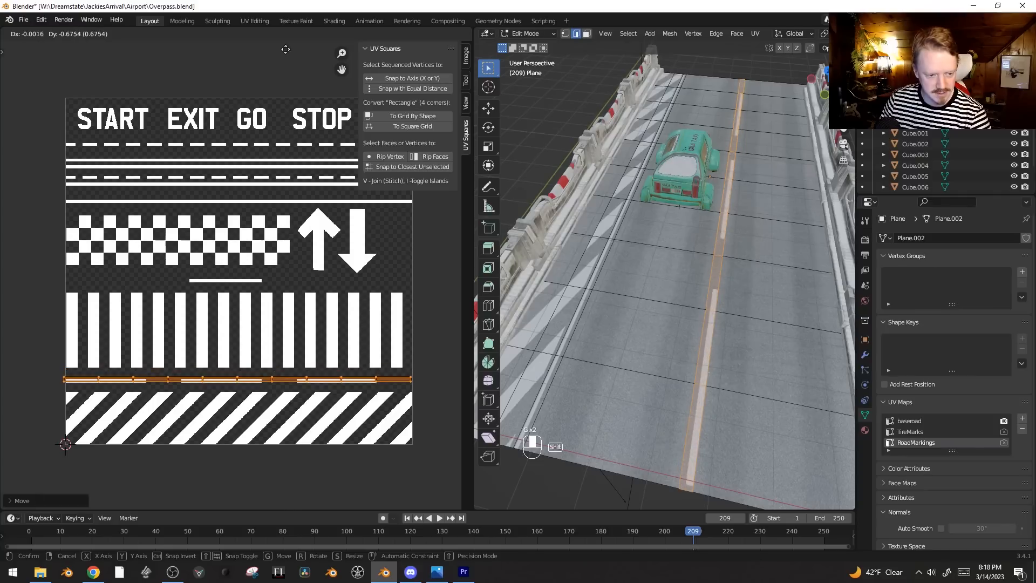
left_click(232, 187)
key("s")
left_click(233, 149)
key("Tab")
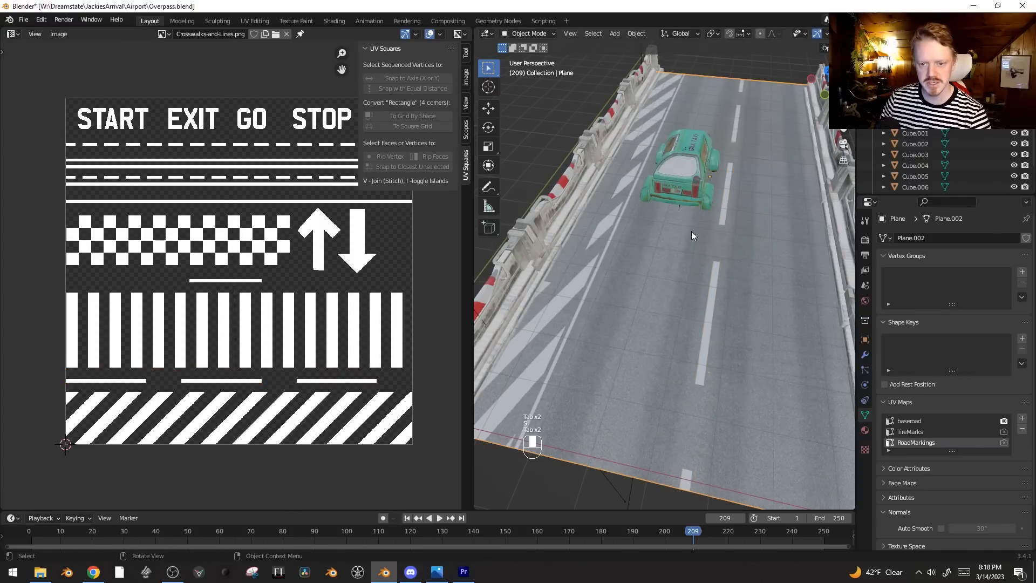
Step: Refine the scale of the centre strip's UVs along the long dashes and compare the dash spacing in Object Mode
key("Tab")
key("s")
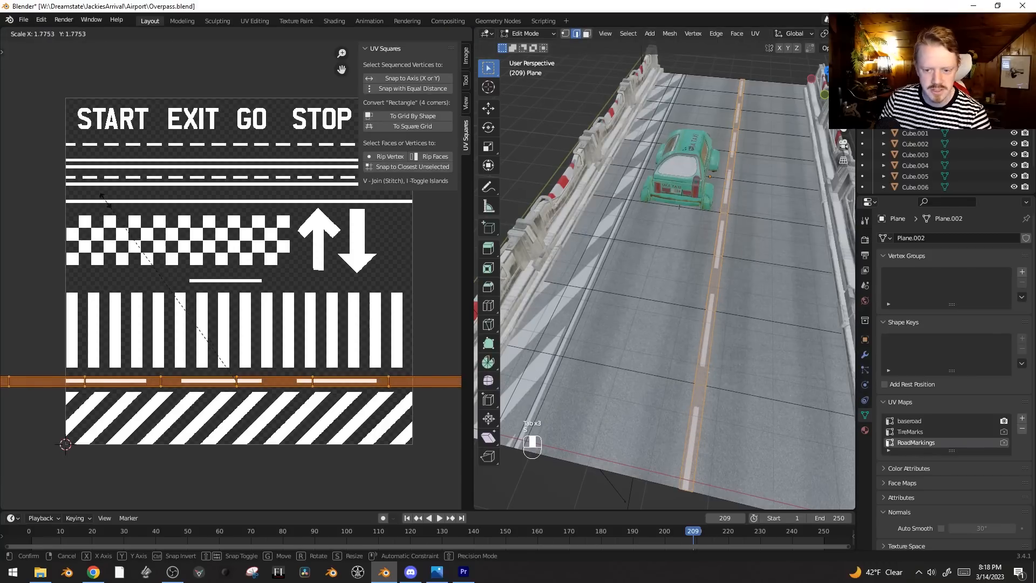
left_click(105, 182)
key("s")
middle_click(92, 146)
left_click(146, 241)
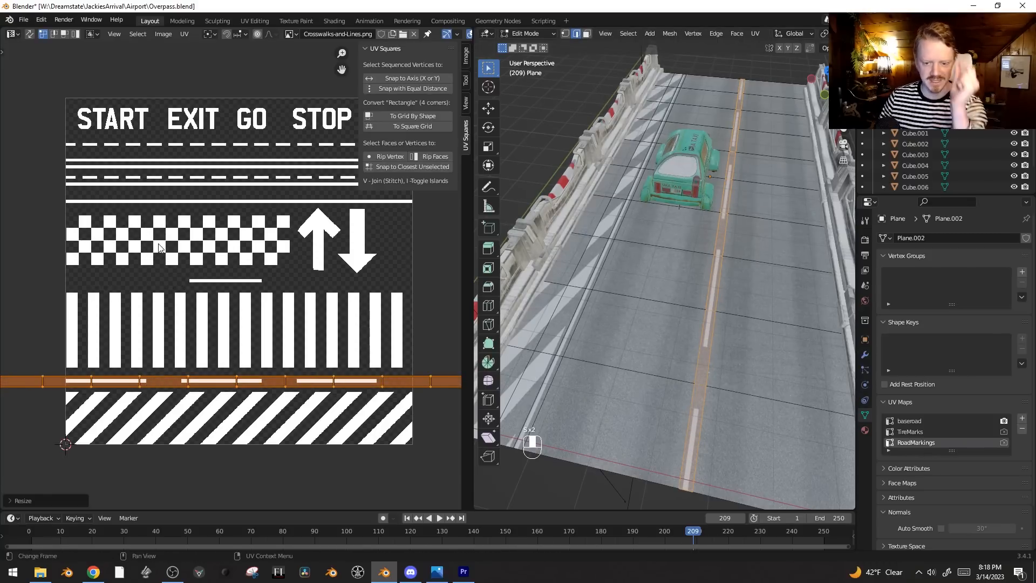
key("Tab")
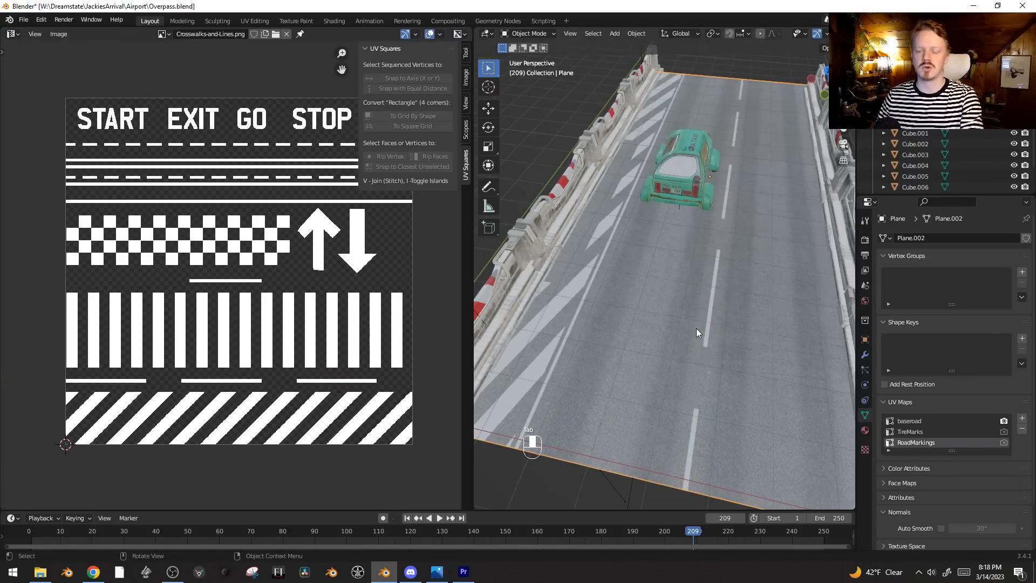
key("Tab")
key("Tab")
key("Tab")
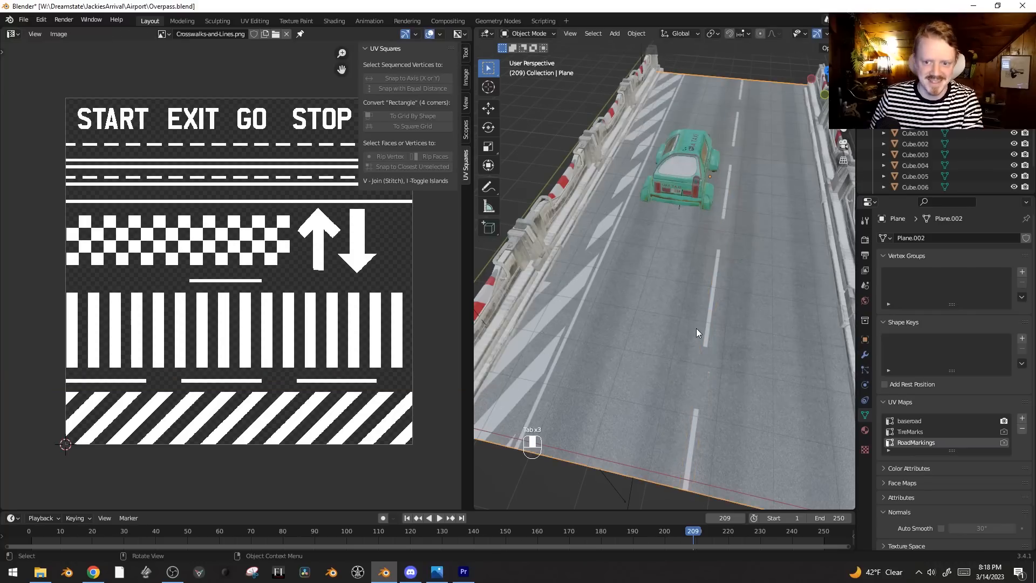
Step: Select the full run of narrow faces beside the far barrier and fit their UVs onto the solid-and-dashed line marking
middle_click_drag(743, 312, 766, 250)
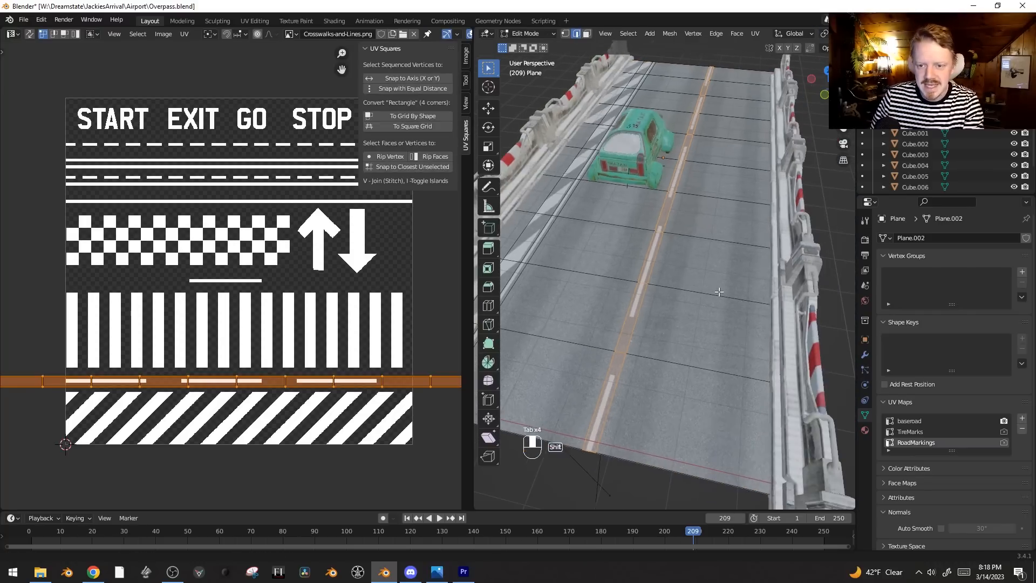
key("3")
key("ctrl+r")
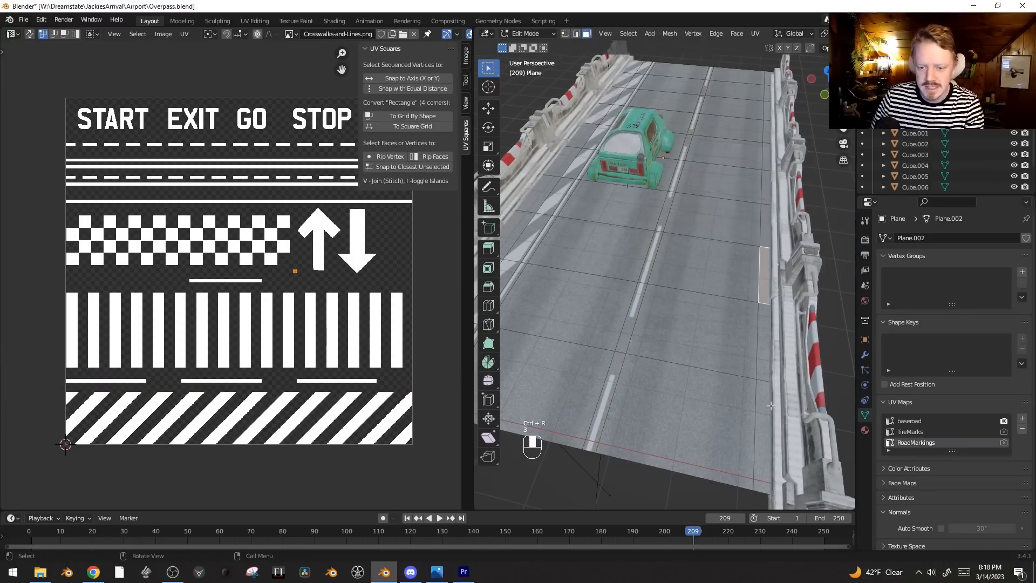
left_click(758, 429)
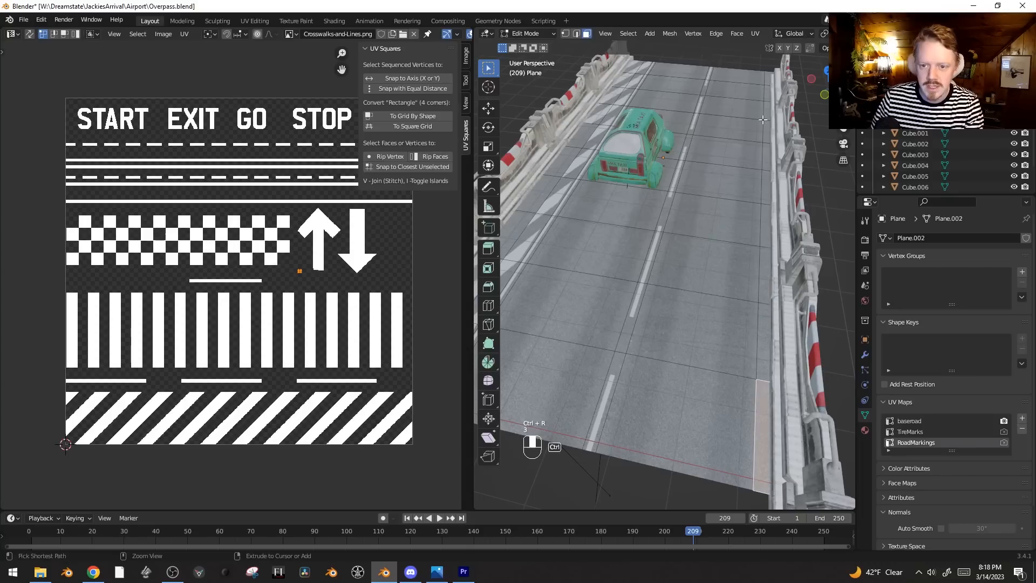
left_click(766, 77, "ctrl")
key("s")
key("g")
left_click(164, 215)
key("g")
left_click(165, 204)
key("s")
key("x")
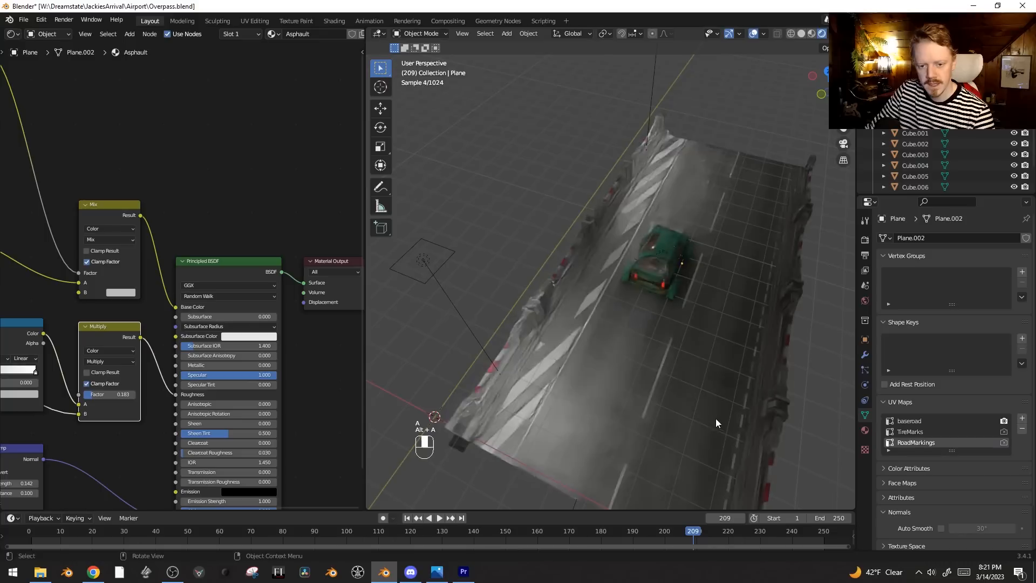
Step: Try joining the road and all barrier pieces without the taxi and lights, inspect the result without overlays, and undo the join
key("a")
key("b")
middle_click_drag(614, 74, 660, 108)
key("b")
middle_click_drag(464, 142, 518, 208)
middle_click_drag(746, 217, 756, 202)
key("b")
middle_click_drag(674, 169, 688, 204)
middle_click_drag(743, 222, 721, 255)
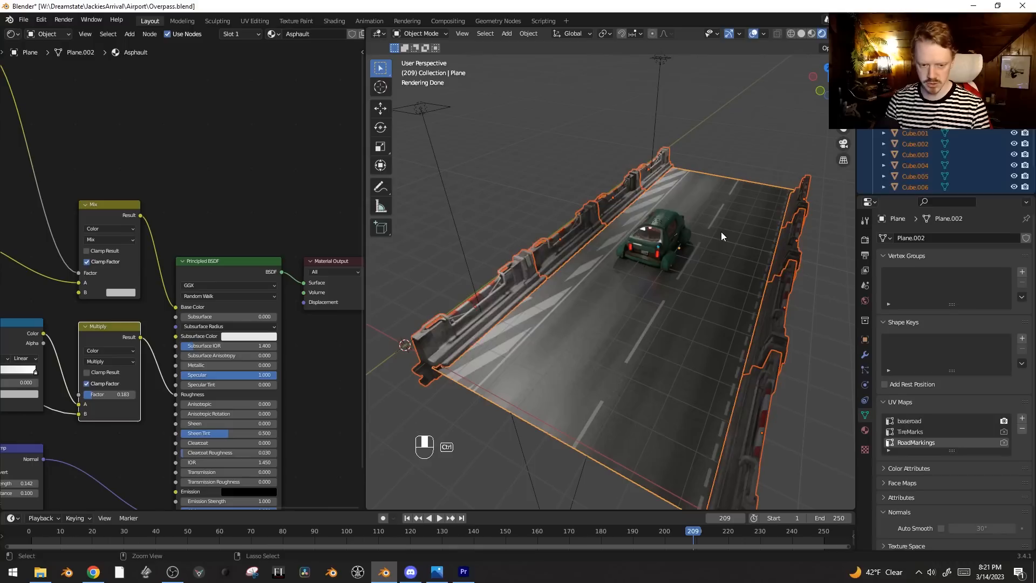
key("ctrl+j")
key("shift+alt+z")
middle_click_drag(753, 303, 443, 290)
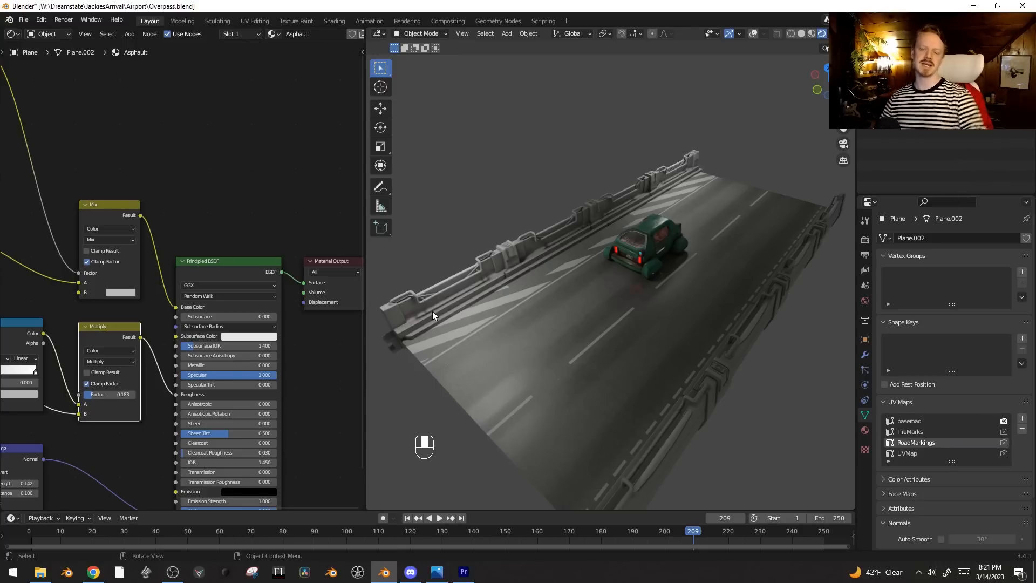
key("ctrl+z")
key("shift+alt+z")
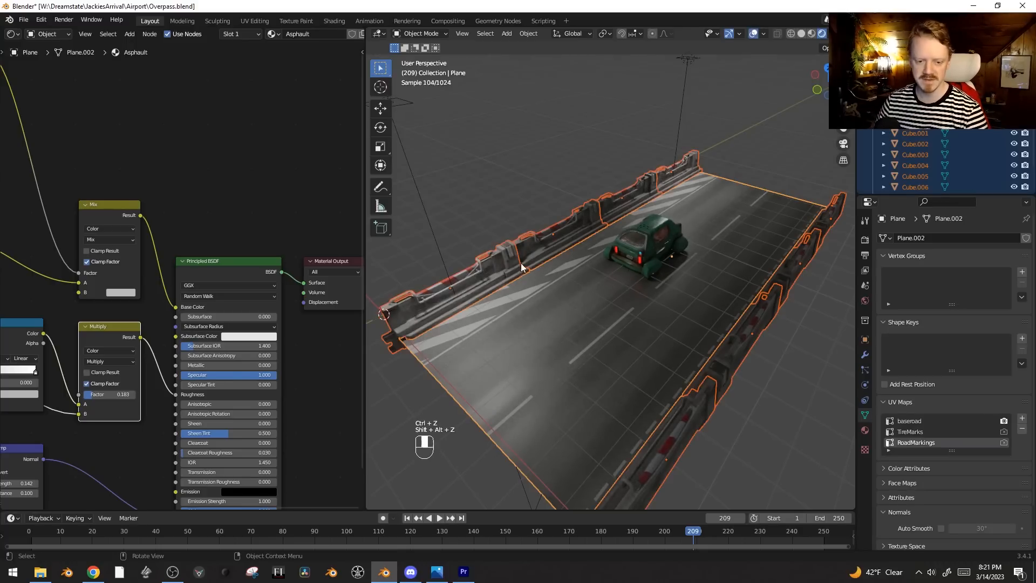
Step: Compare the UV map lists of a barrier piece and the road plane
left_click(507, 265)
key("alt+a")
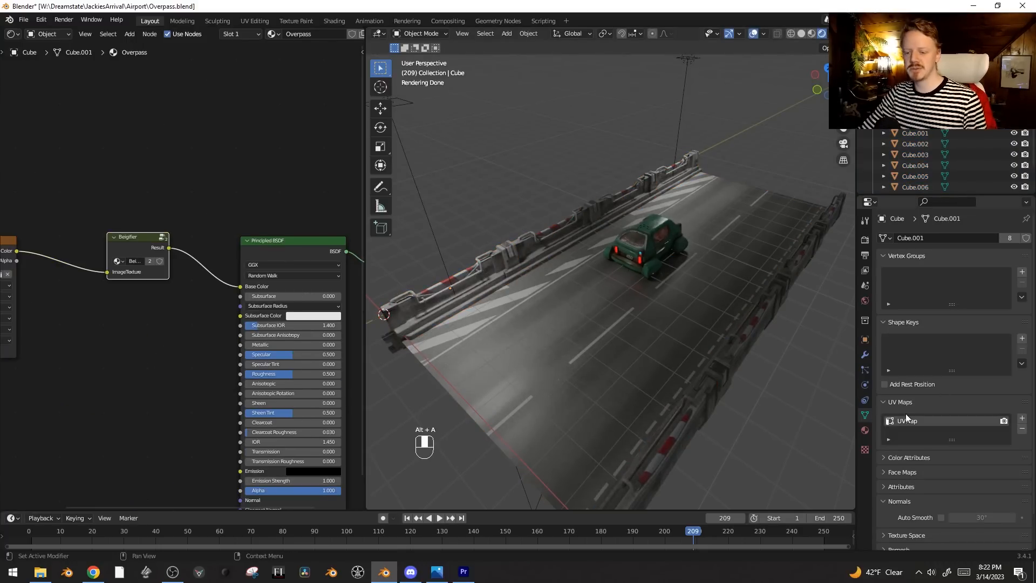
left_click(626, 352)
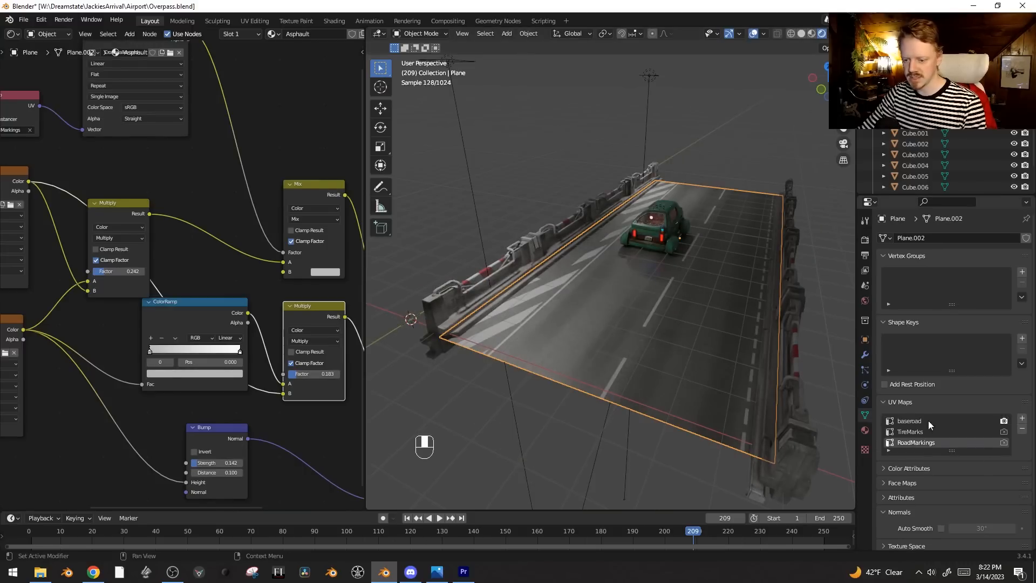
left_click(478, 284)
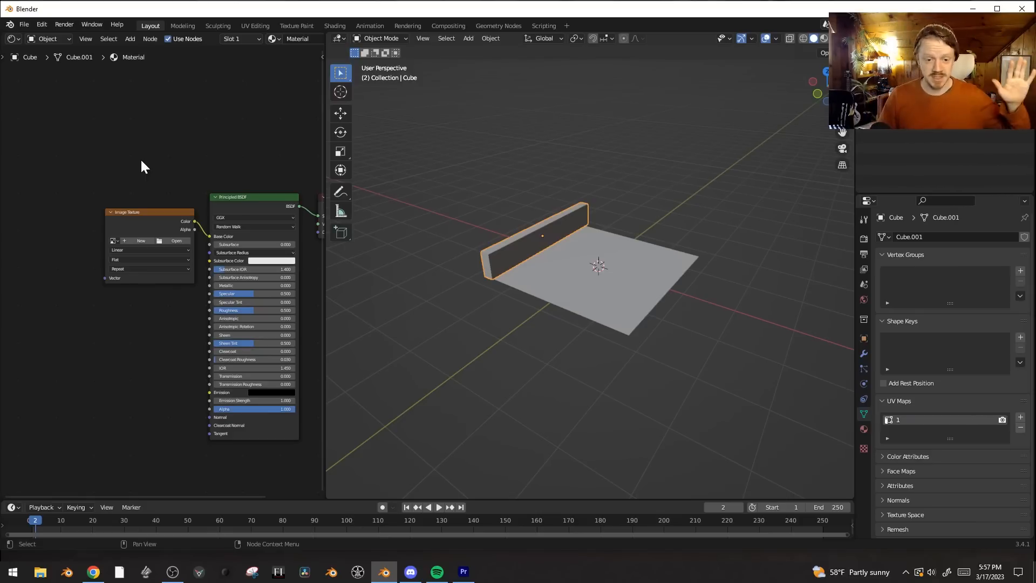
Step: In the demo file with the wall and plane, add a UV Map node beside the wall material's Image Texture node
left_click(131, 222)
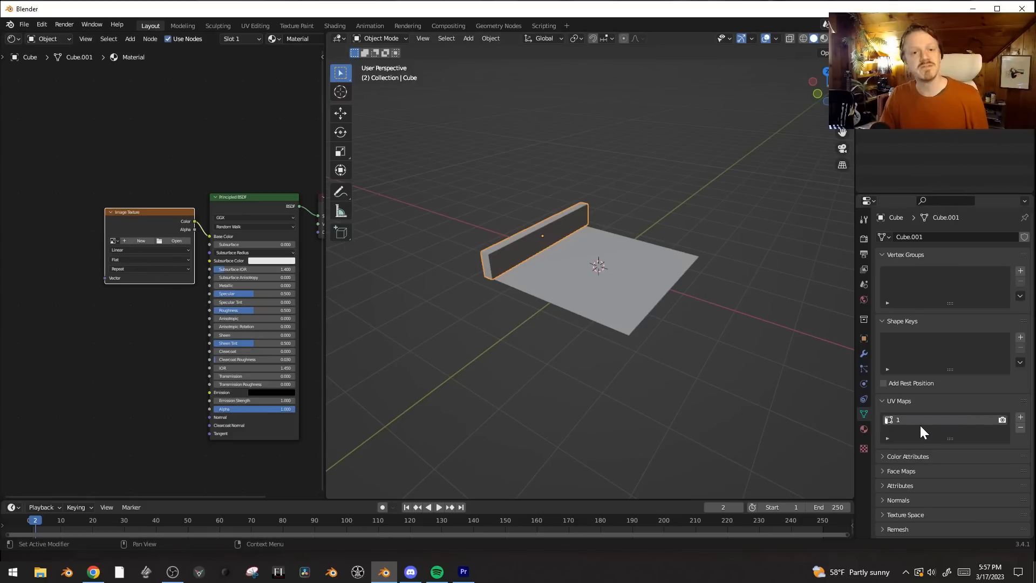
middle_click_drag(64, 330, 92, 335)
left_click(164, 310)
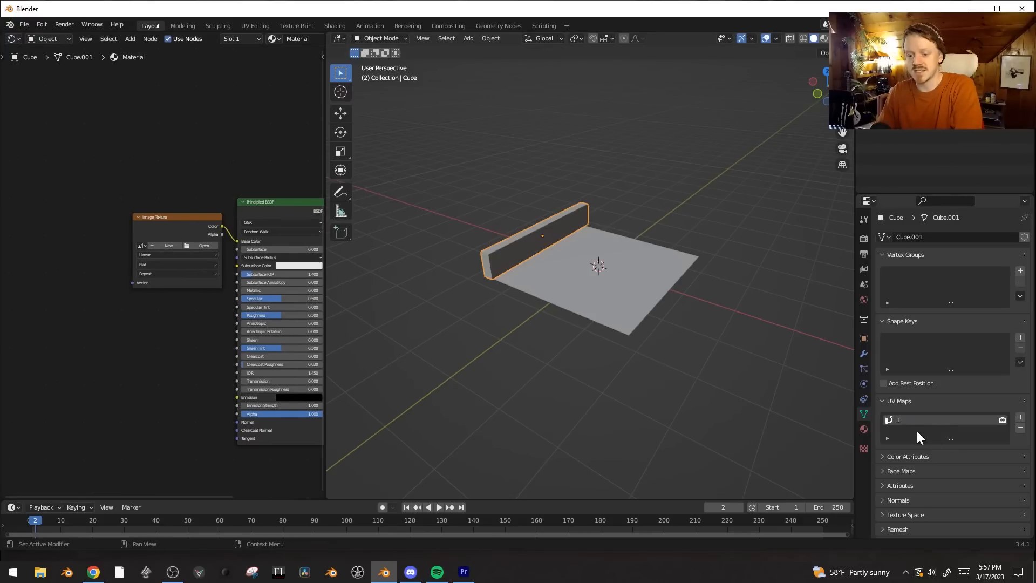
key("shift+a")
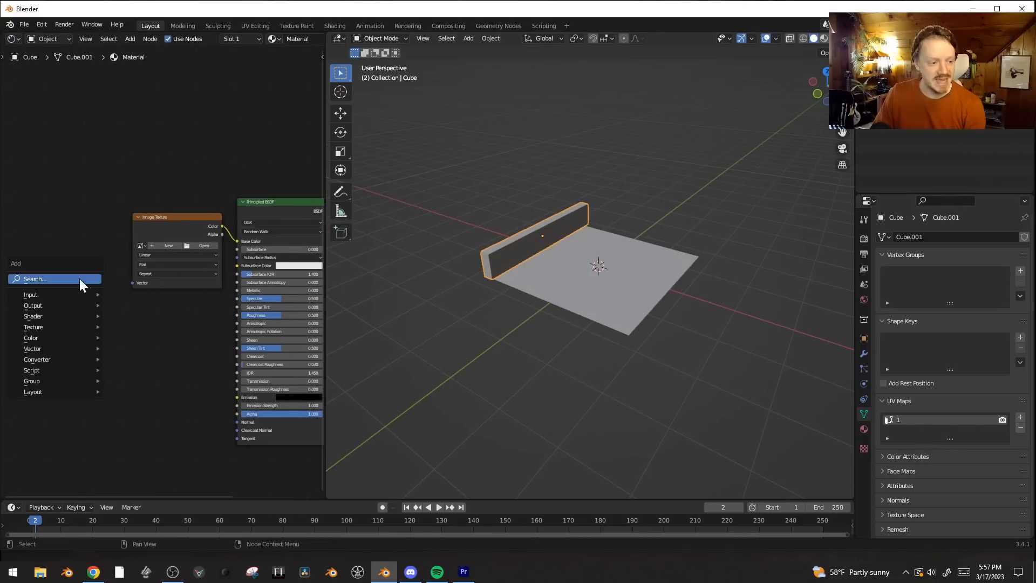
left_click(81, 282)
type("uv map")
key("Return")
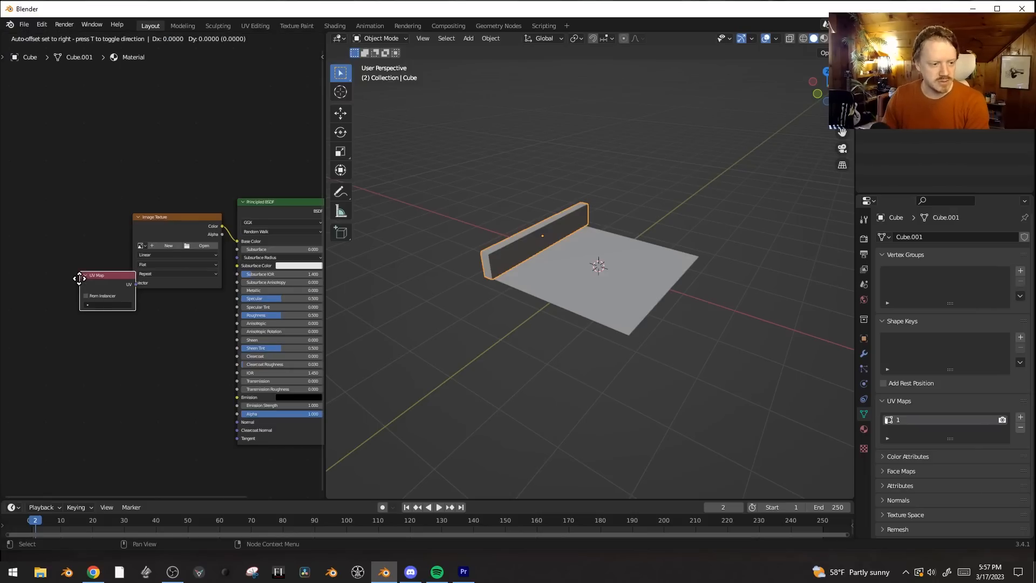
left_click(55, 276)
mouse_move(112, 284)
left_mouse_down()
mouse_move(141, 284)
mouse_move(100, 285)
left_mouse_up()
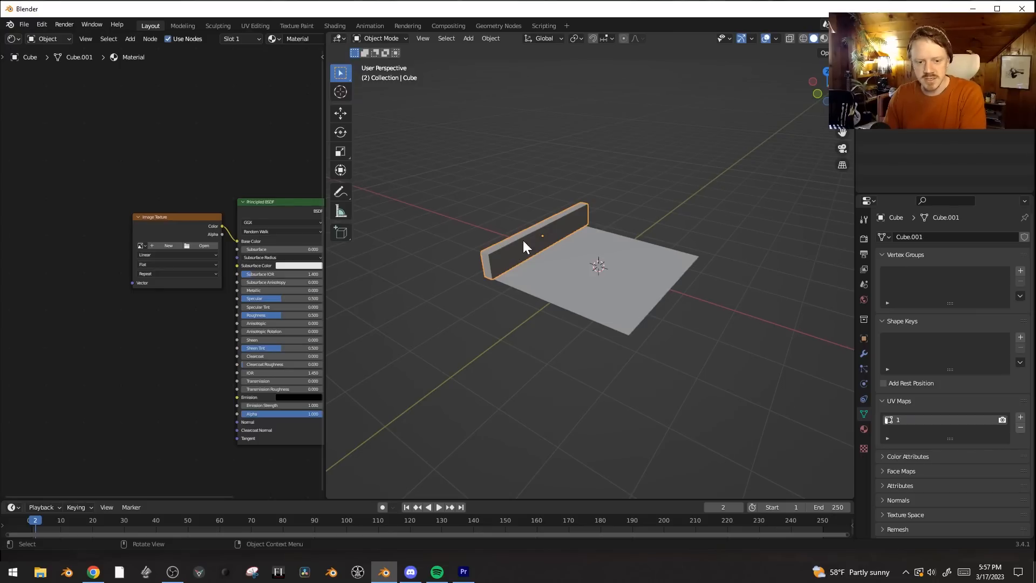
Step: Join the demo wall into the plane and make UV map 2 the active one
left_click(638, 290)
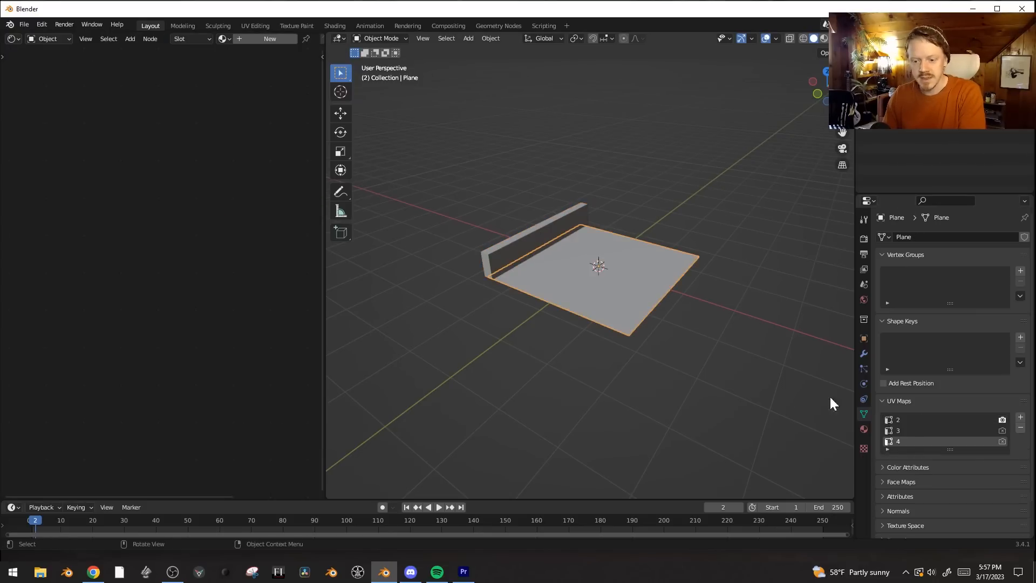
left_click(527, 244)
left_click(606, 267, "shift")
key("ctrl+j")
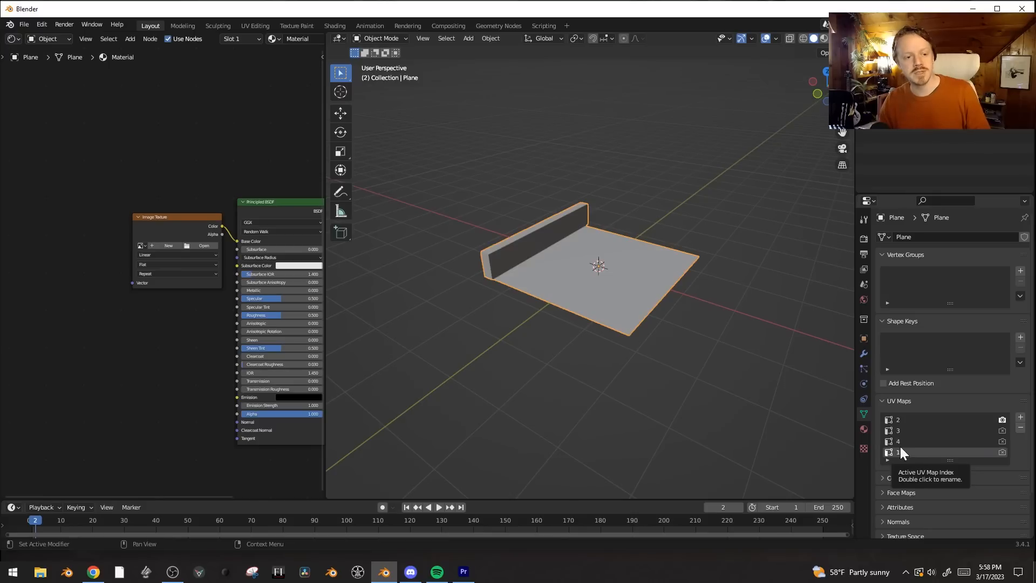
left_click(140, 217)
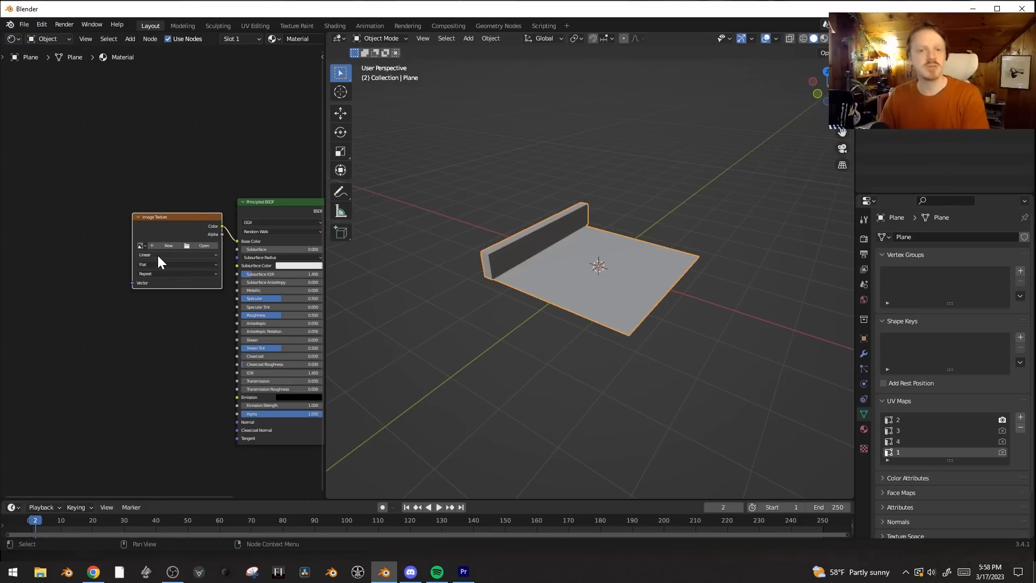
left_click(906, 420)
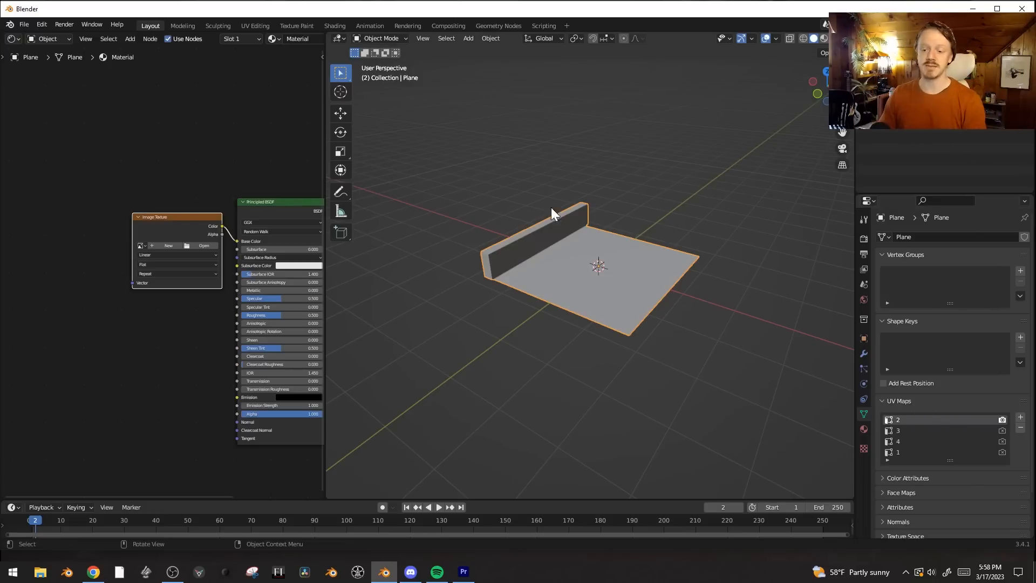
Step: Add a UV Map node, choose a UV map in it and connect it to the Image Texture's Vector input
key("shift+a")
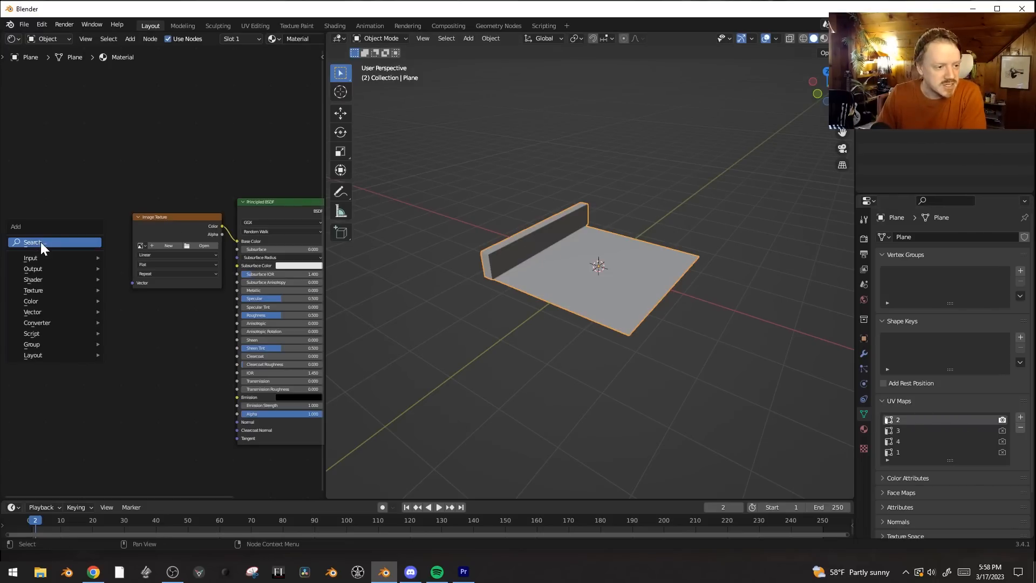
left_click(42, 243)
type("uv")
key("Return")
left_click(40, 241)
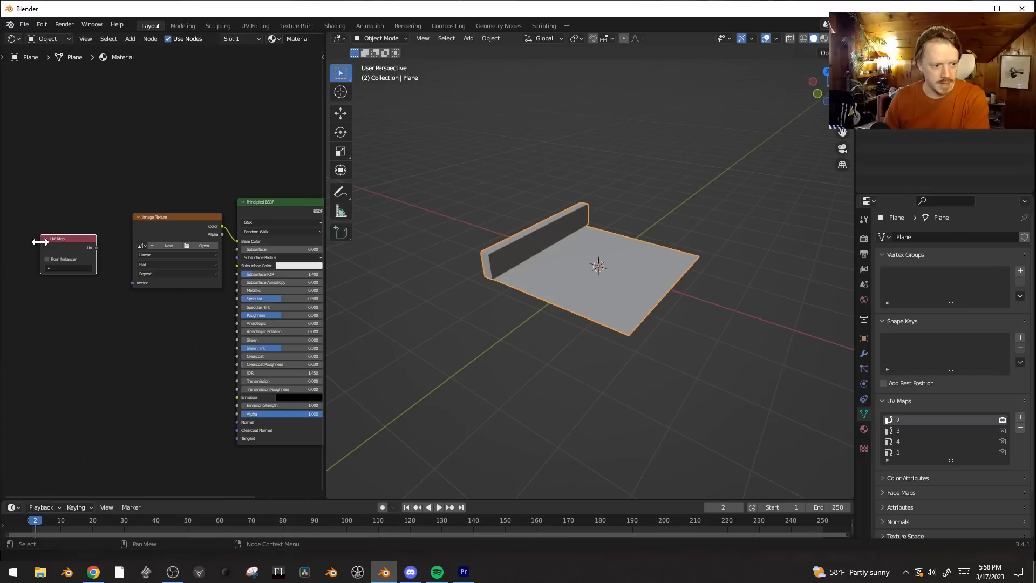
left_click(86, 269)
left_click(81, 302)
left_click_drag(96, 248, 132, 283)
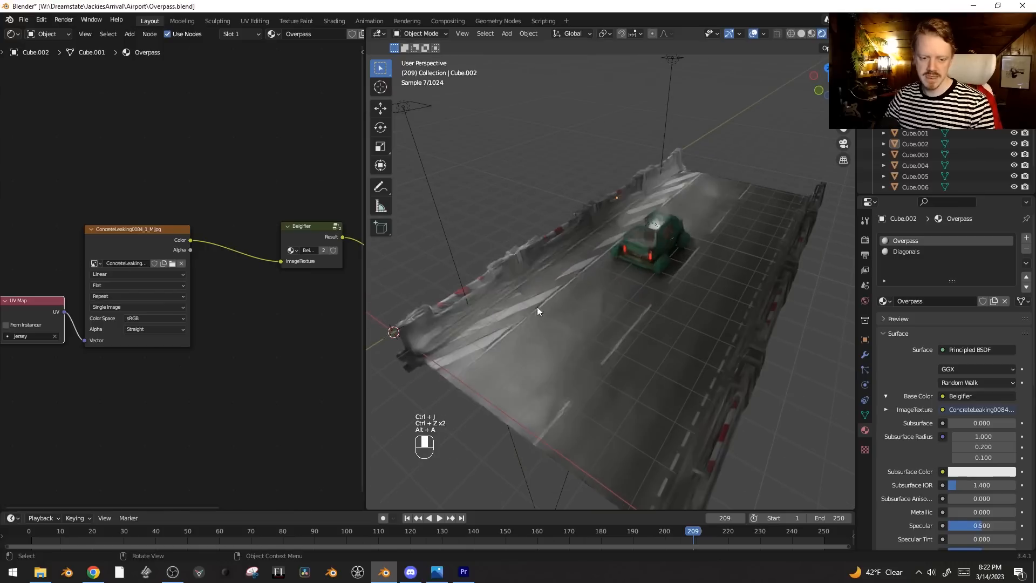
Step: Join all barrier pieces into the road plane, excluding the taxi and lights, and inspect the overpass with overlays hidden
key("a")
middle_click_drag(692, 161, 727, 190)
middle_click_drag(657, 199, 637, 225)
key("b")
middle_click_drag(642, 100, 435, 155)
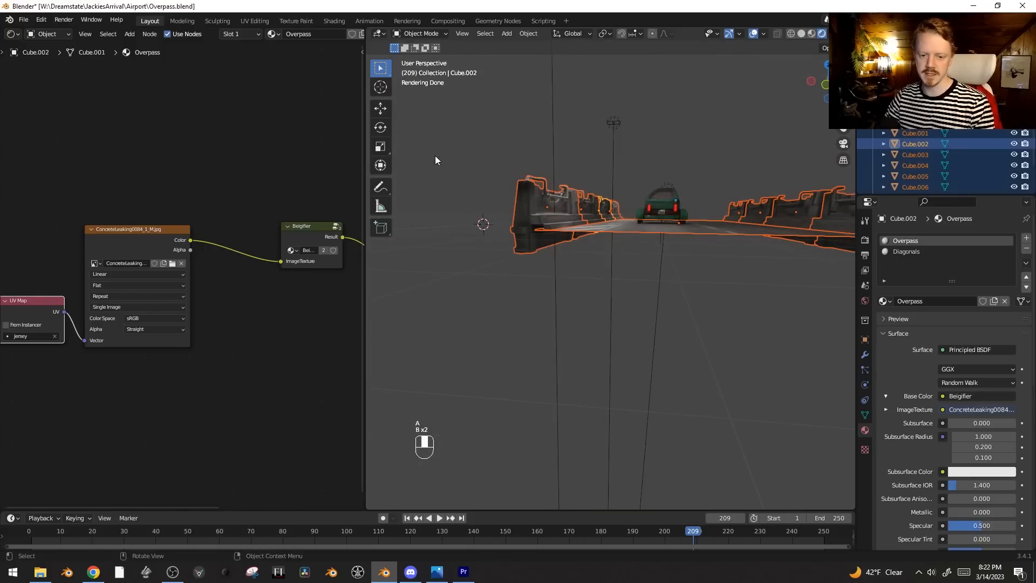
middle_click_drag(710, 243, 694, 259)
left_click(697, 263, "shift")
key("ctrl+j")
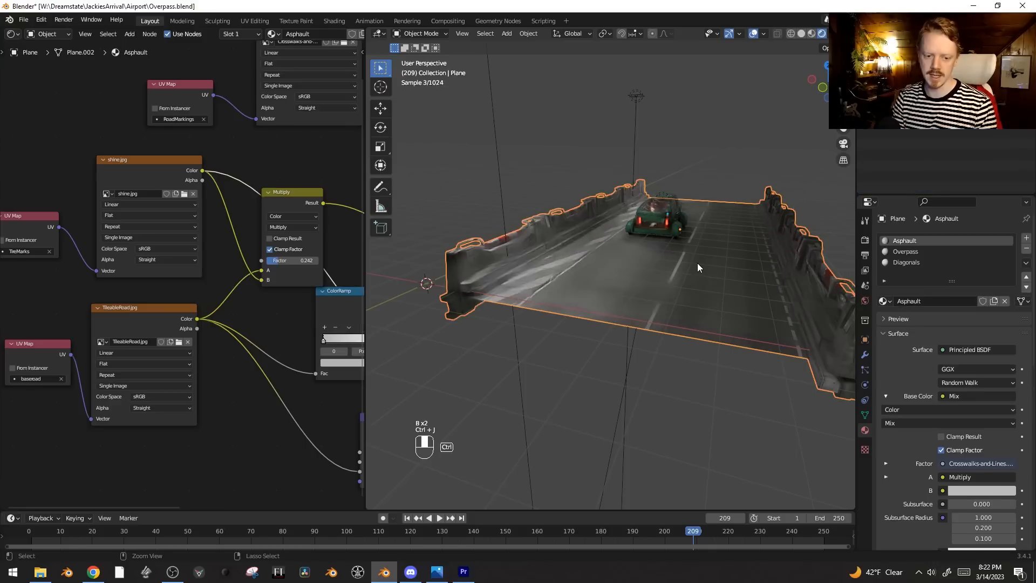
key("shift+alt+z")
middle_click_drag(507, 166, 607, 184)
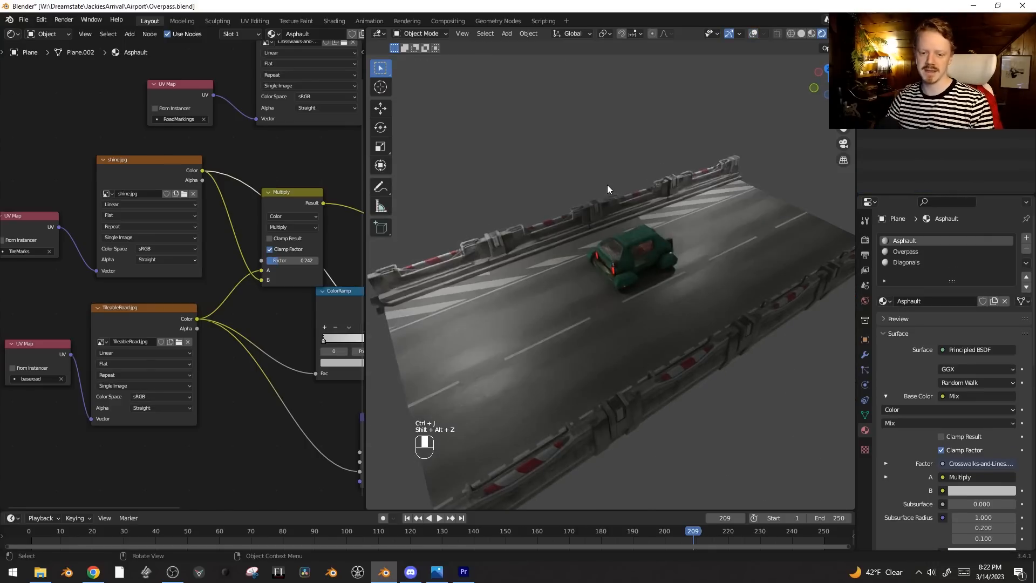
Step: Undo the last two changes, select the overpass, taxi and lights, and rotate them 90° about the Z axis in top view
key("KP_7")
key("ctrl+z")
key("ctrl+z")
key("alt+a")
key("b")
left_click_drag(548, 155, 680, 351)
key("r")
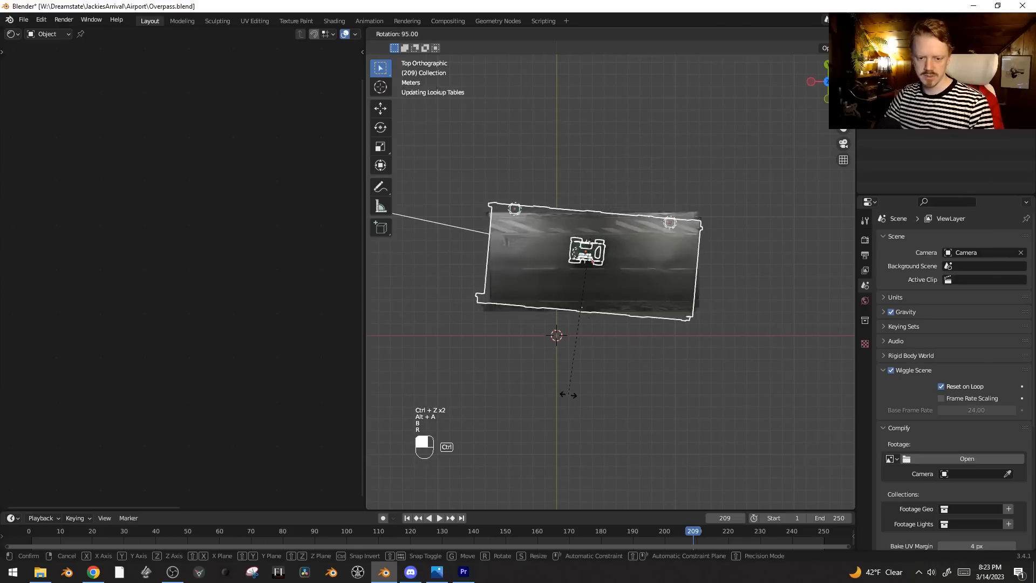
left_click(570, 383)
key("KP_1")
key("KP_1")
key("KP_7")
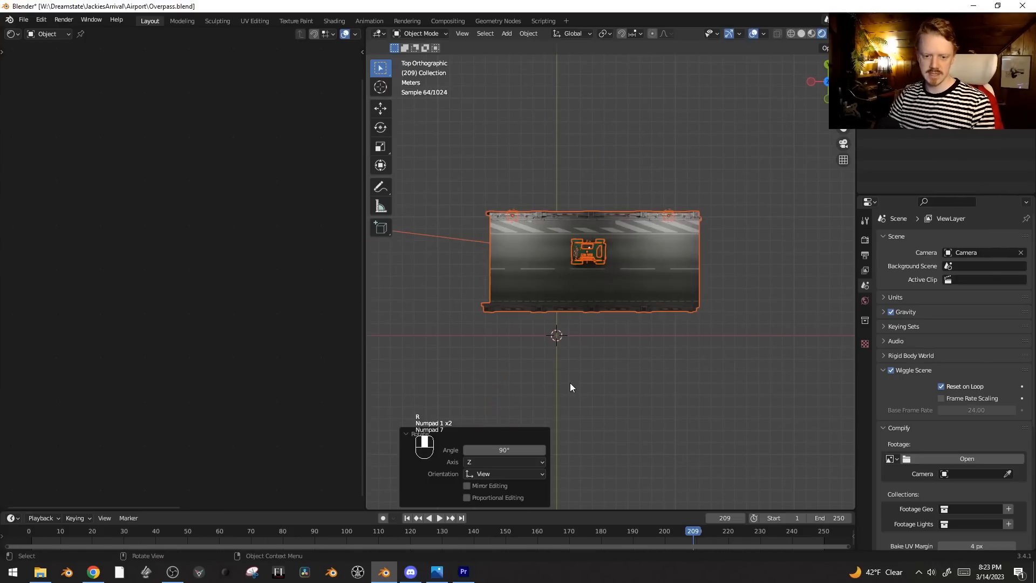
Step: Move the selected overpass, taxi and lights in top view so the segment sits roughly centred on the Y axis
middle_click_drag(570, 383, 643, 384, "shift")
scroll(698, 290, "up", 2)
key("g")
left_click(654, 323)
Step: Snap the 3D cursor to the road plane's origin and add a Bezier curve there
left_click(663, 330)
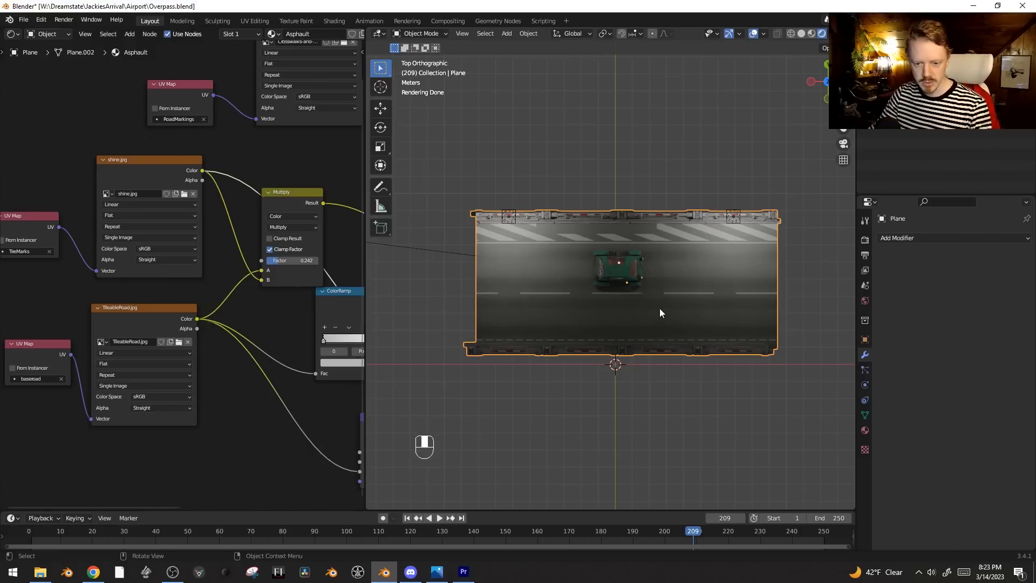
key("shift+s")
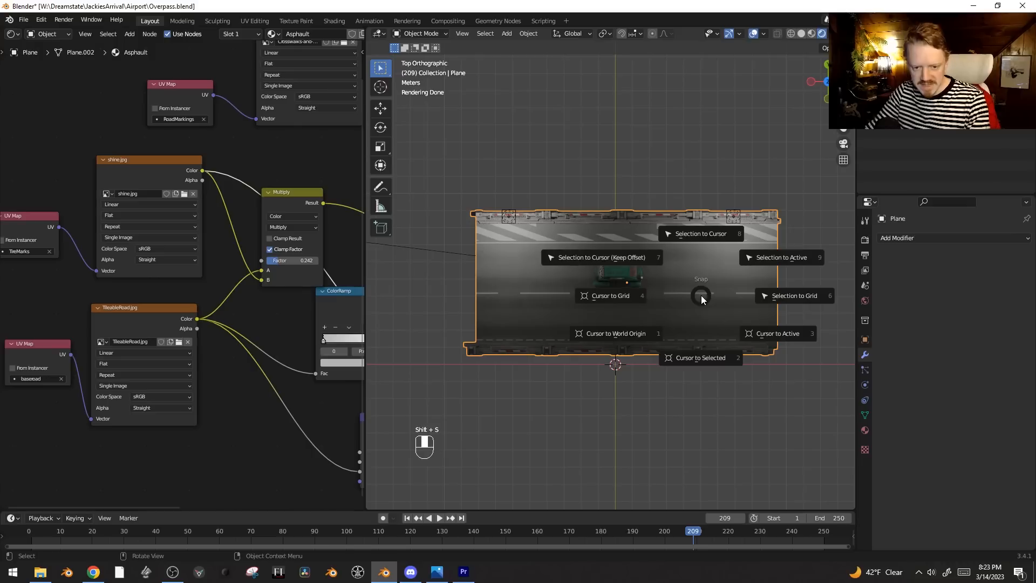
left_click(717, 358)
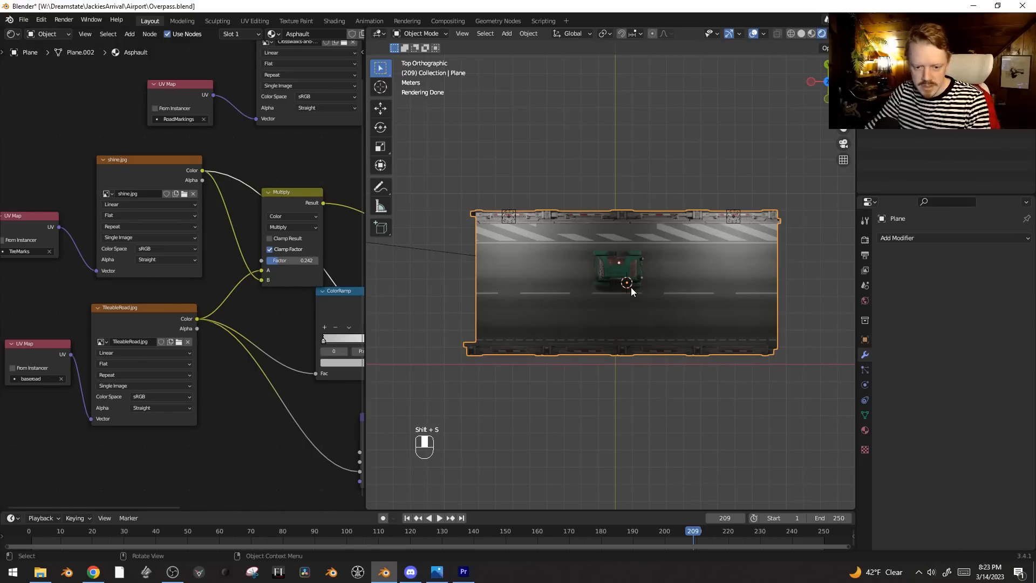
key("shift+a")
mouse_move(632, 299)
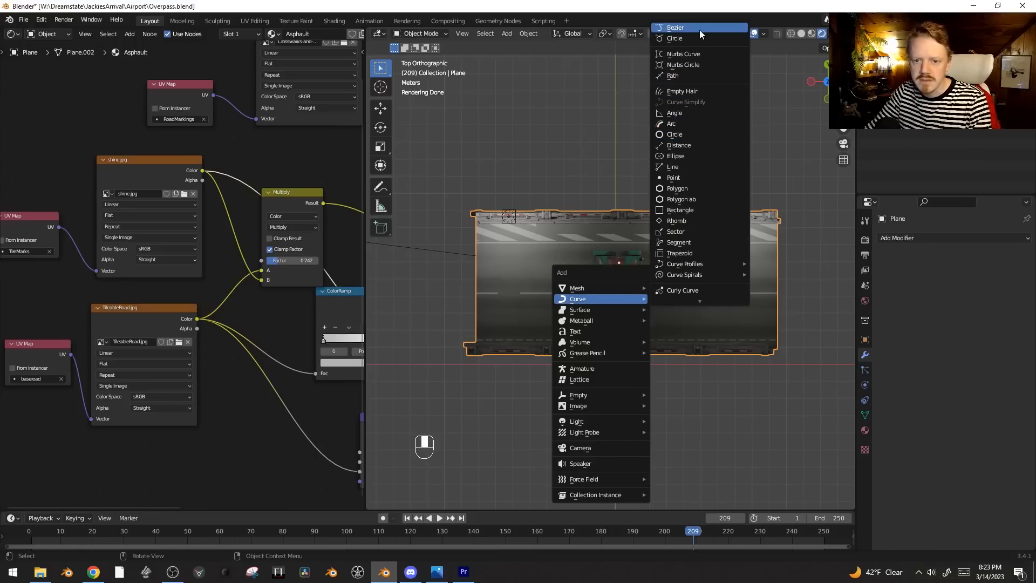
left_click(700, 29)
scroll(655, 302, "up", 2)
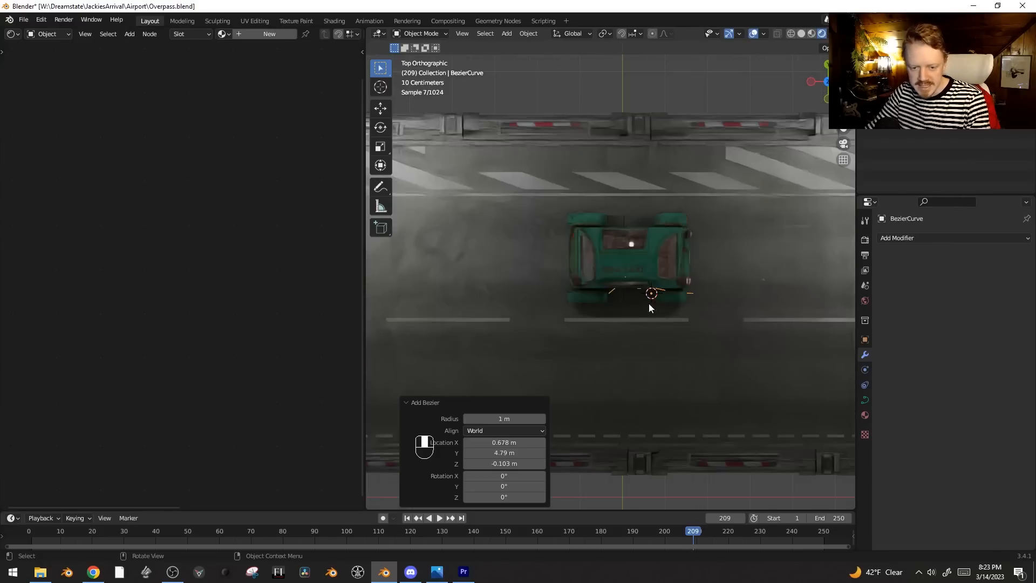
Step: Scale up the Bezier curve's points in Edit Mode until the curve extends past both ends of the road
key("Tab")
key("s")
left_click(530, 351)
scroll(643, 319, "down", 4)
key("s")
left_click(776, 347)
key("Tab")
Step: Add a Curve modifier to the road plane with BezierCurve as its curve object
left_click(701, 303)
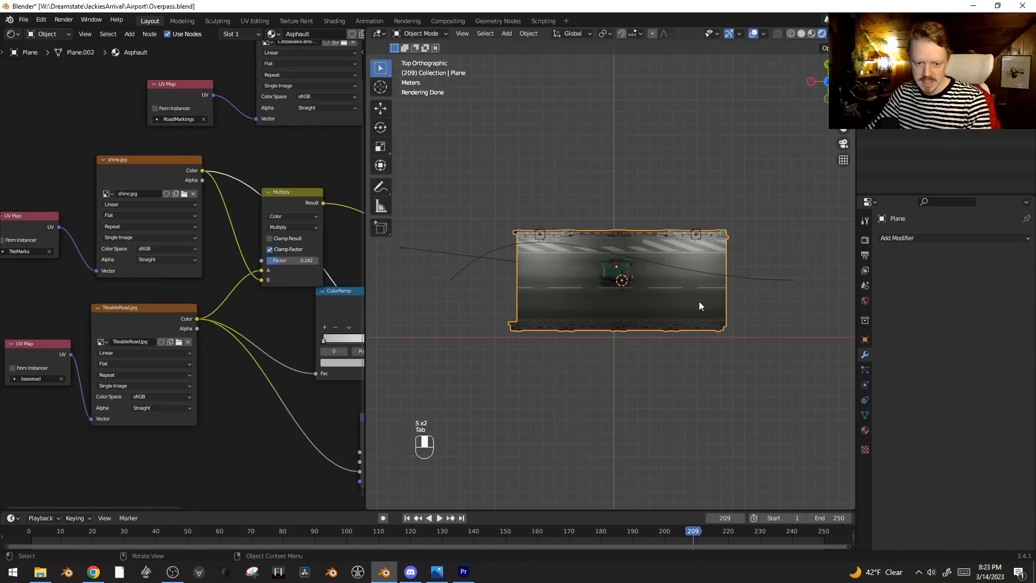
left_click(897, 239)
left_click(889, 289)
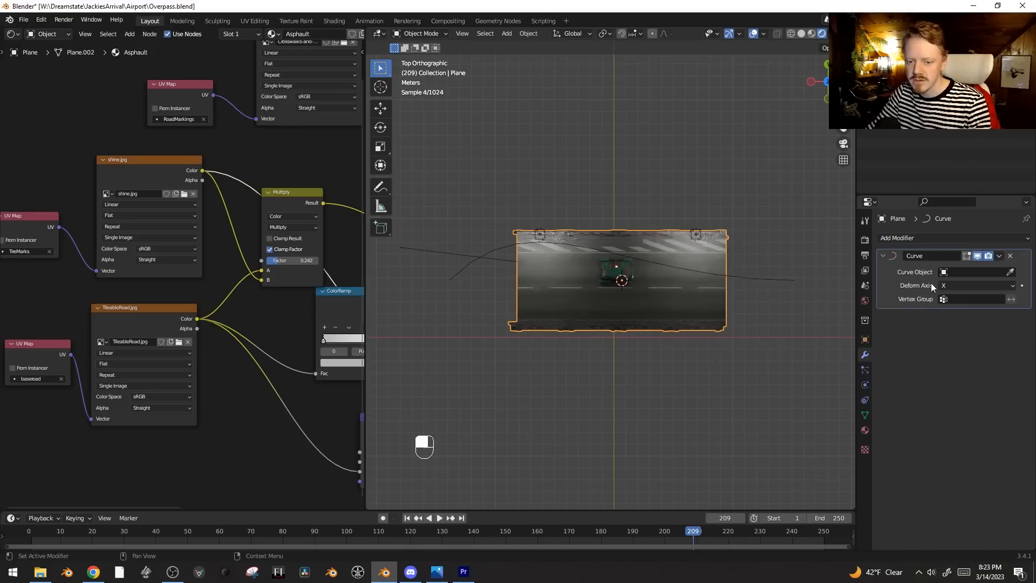
left_click(962, 273)
left_click(948, 289)
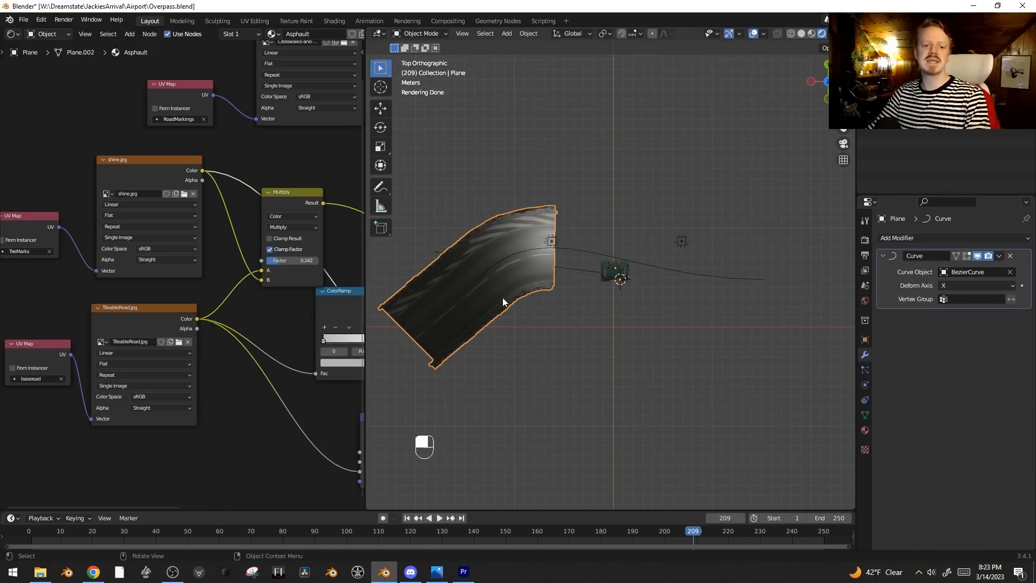
Step: Add an Array modifier to the road plane and place it above the Curve modifier in the stack
left_click(915, 237)
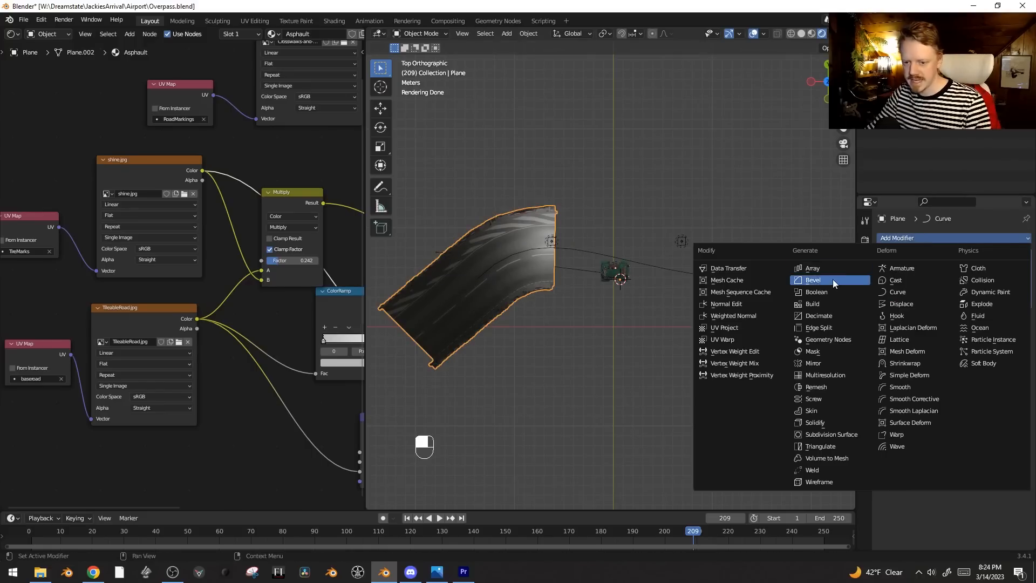
left_click(834, 264)
middle_click_drag(562, 325, 581, 313, "shift")
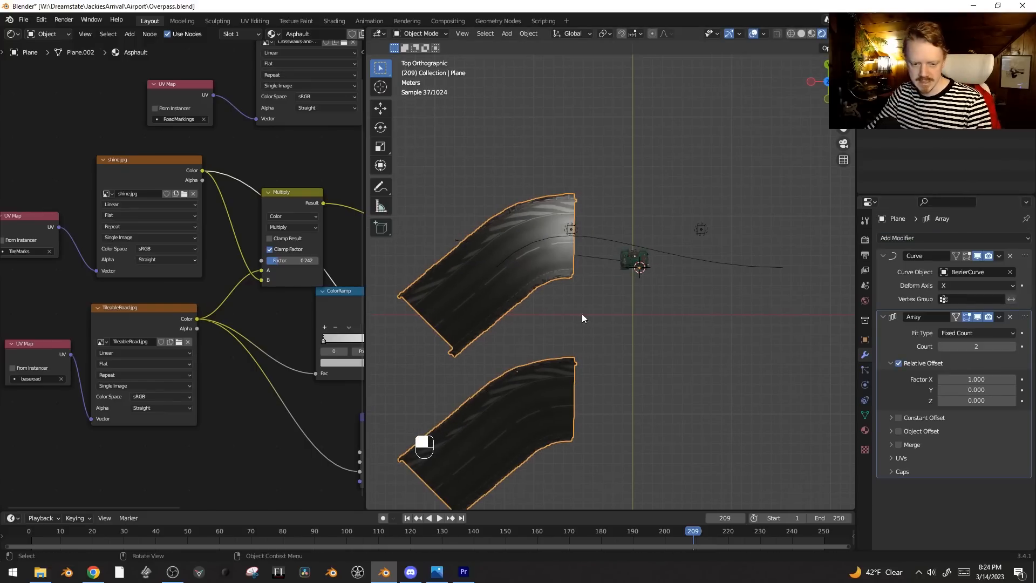
left_click_drag(1025, 319, 1028, 251)
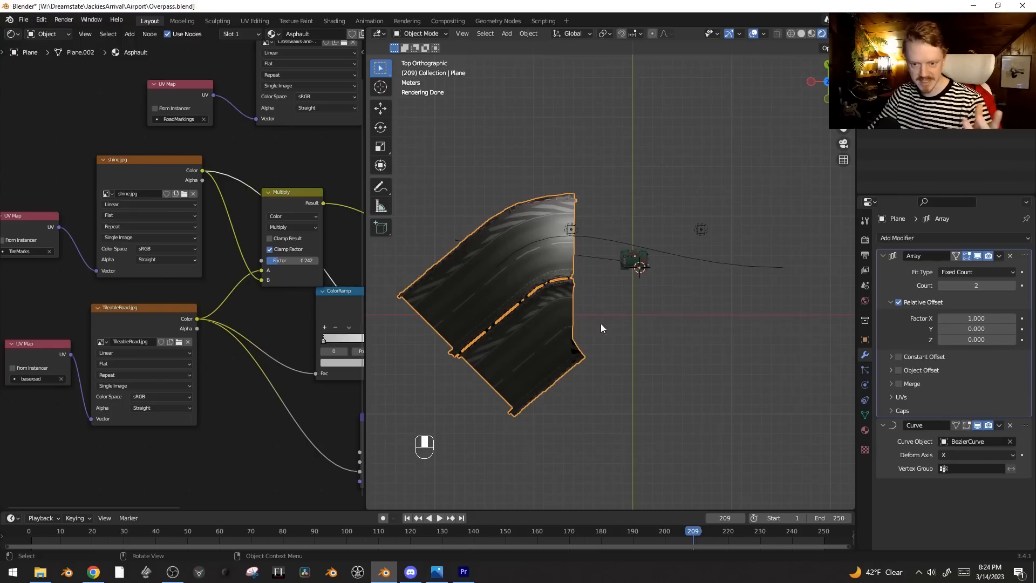
Step: Set the Array's relative offset factors to 0 in X and 1 in Y
left_click(977, 328)
type("1")
key("Return")
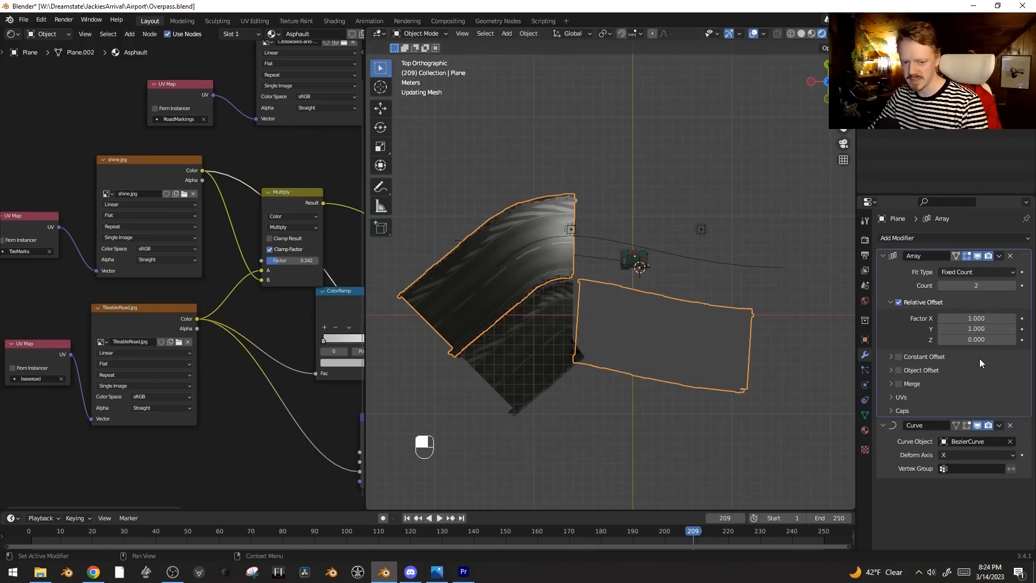
left_click(978, 318)
type("0")
key("Return")
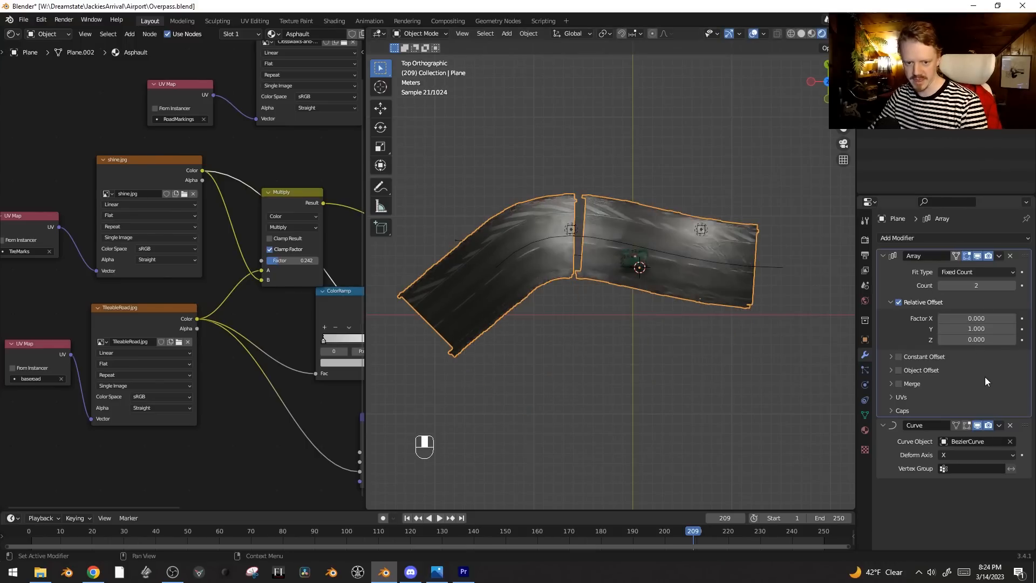
Step: Reduce the Array's relative Y offset factor to 0.940 so the barriers of neighbouring segments meet
scroll(731, 313, "up", 6)
middle_click_drag(664, 312, 656, 231)
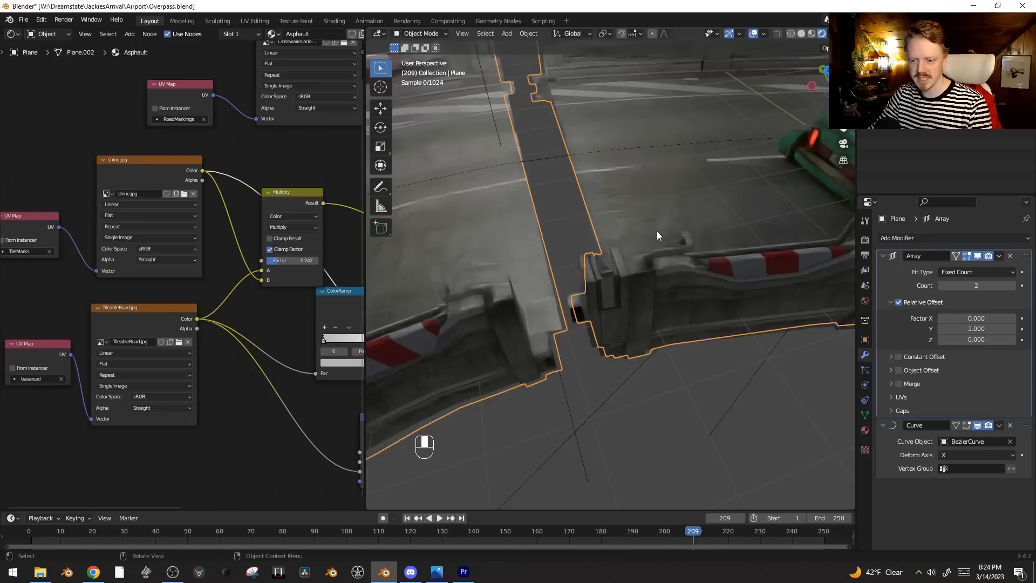
scroll(655, 235, "up", 5)
mouse_move(976, 328)
left_mouse_down("shift")
mouse_move(955, 328)
mouse_move(977, 329)
mouse_move(966, 329)
left_mouse_up("shift")
scroll(672, 332, "down", 3)
middle_click_drag(596, 161, 475, 89)
Step: Check the road in Edit Mode and enable the Curve modifier's display there
key("Tab")
scroll(661, 294, "down", 8)
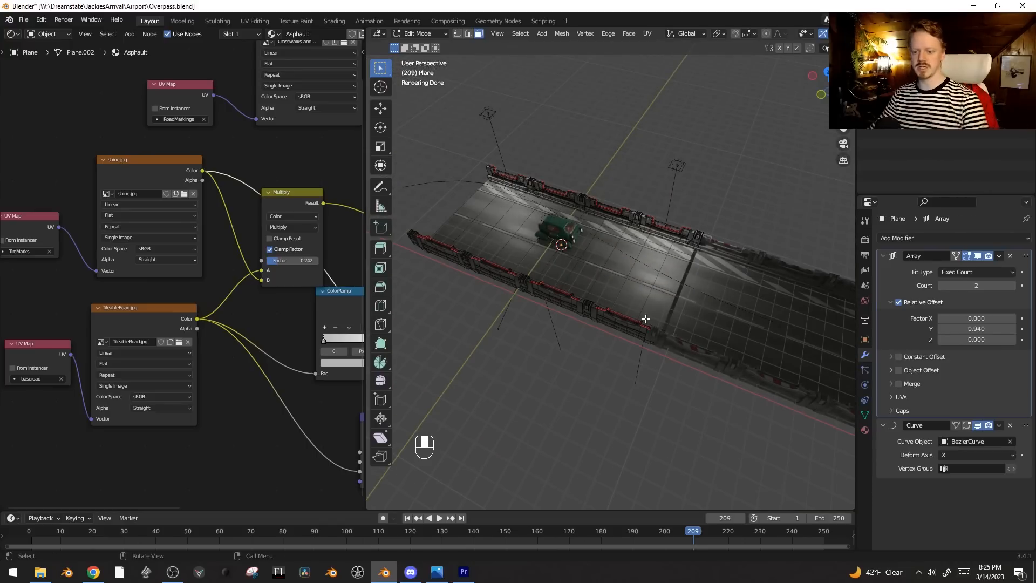
key("Tab")
scroll(555, 239, "up", 5)
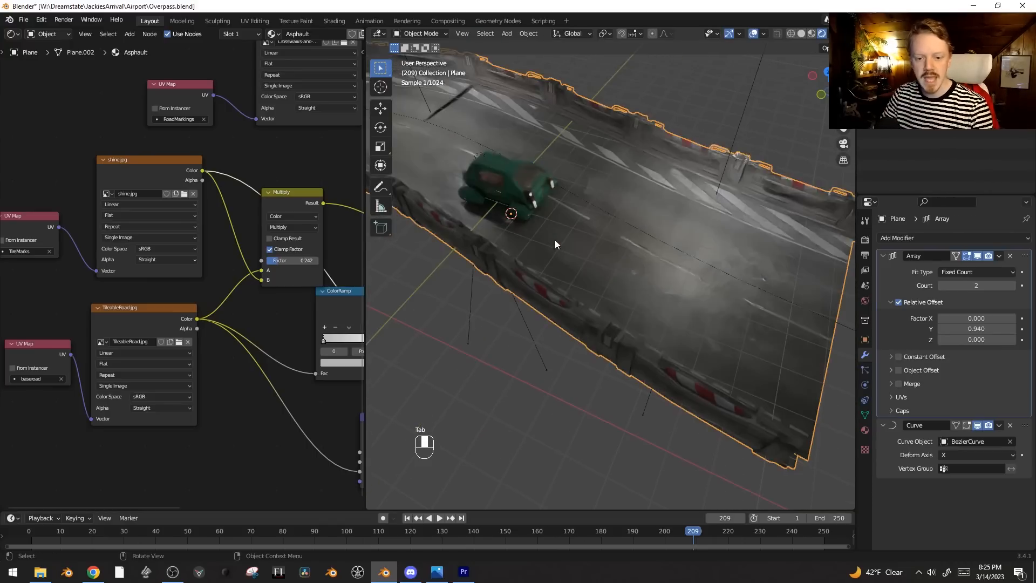
left_click(966, 425)
Step: Move the road's end edge about 0.2 m along X to close the seam, and check the result with overlays hidden
key("Tab")
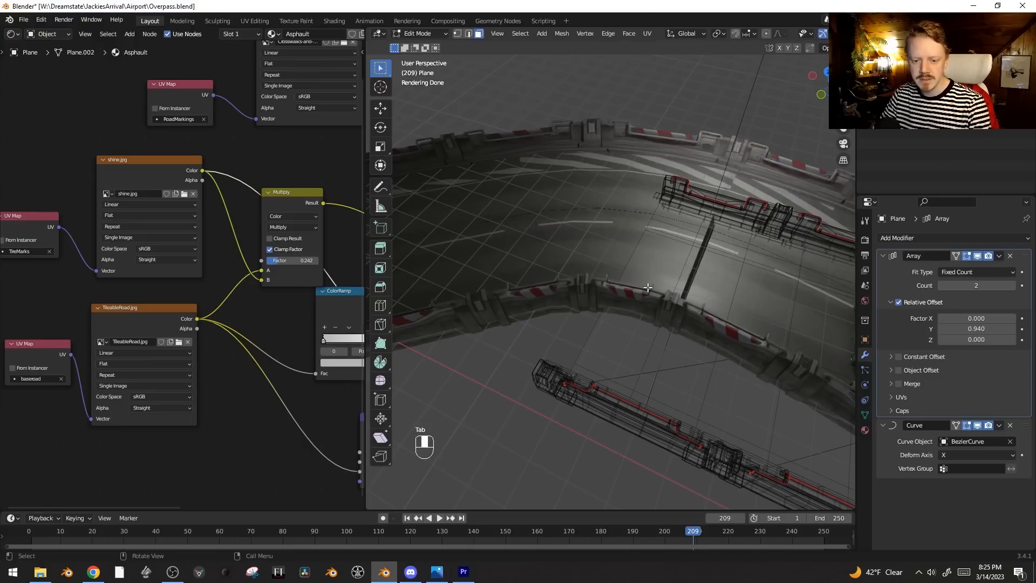
key("2")
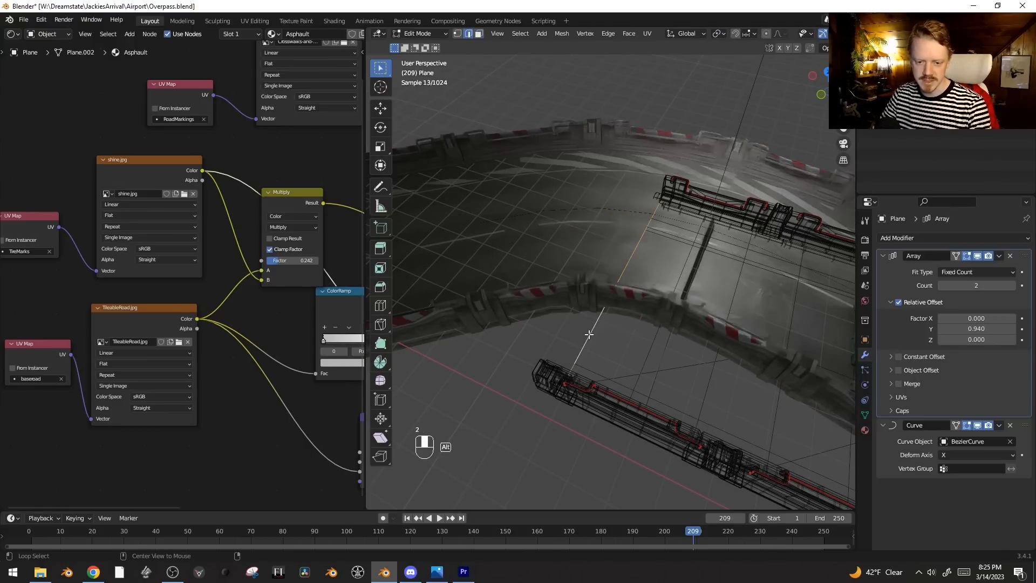
scroll(558, 329, "up", 2)
scroll(558, 328, "up", 2)
key("g")
key("x")
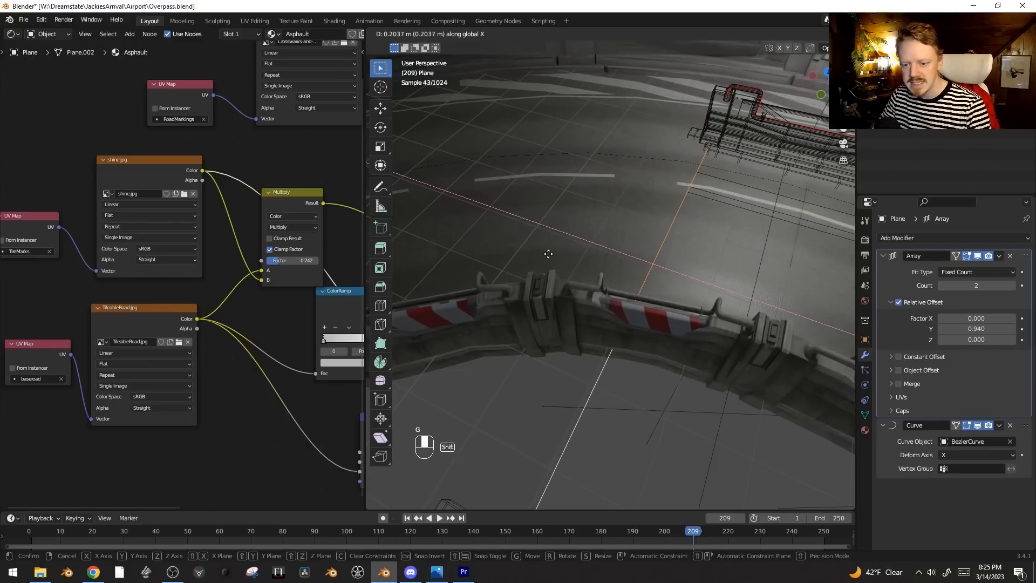
left_click(548, 253)
key("Tab")
key("shift+alt+z")
scroll(601, 253, "down", 5)
mouse_move(665, 263)
middle_mouse_down()
mouse_move(604, 211)
mouse_move(652, 261)
middle_mouse_up()
key("shift+alt+z")
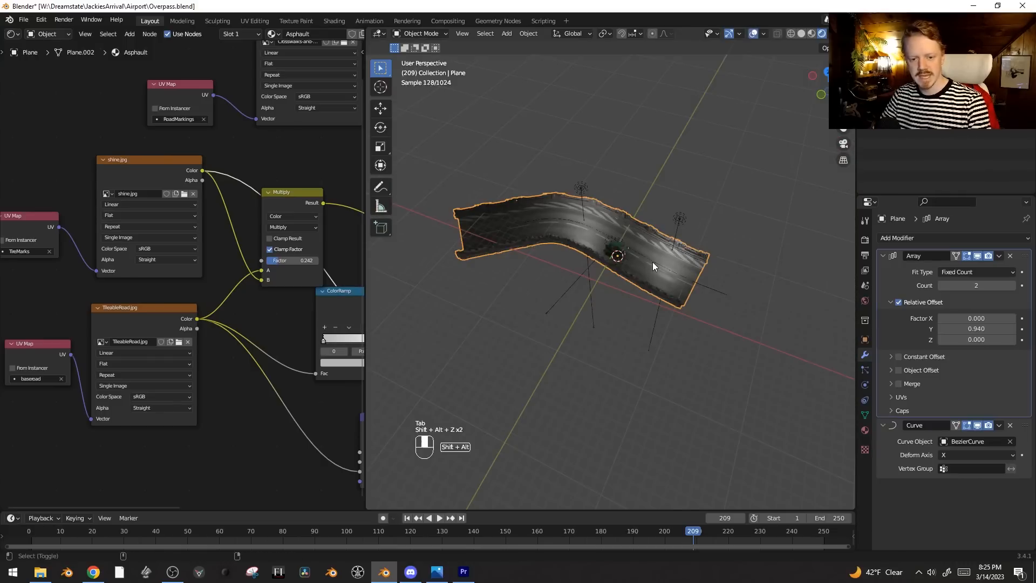
Step: Rotate the Bezier curve's start point 74.7° in top view and move it up to bend the road into a gentle curve
left_click(730, 297)
key("Tab")
key("KP_7")
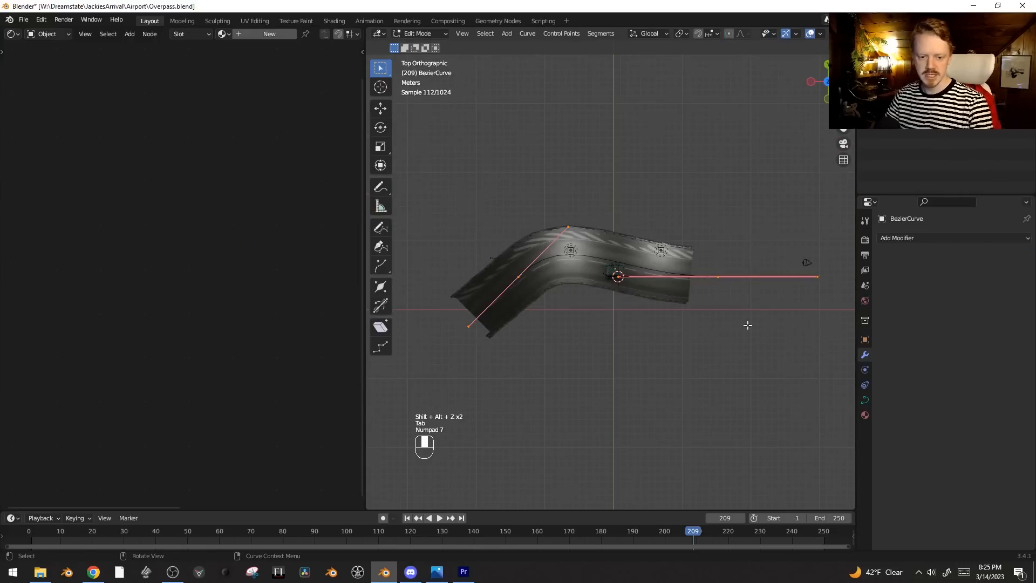
left_click(732, 275)
left_click(520, 272)
key("r")
left_click(662, 349)
key("g")
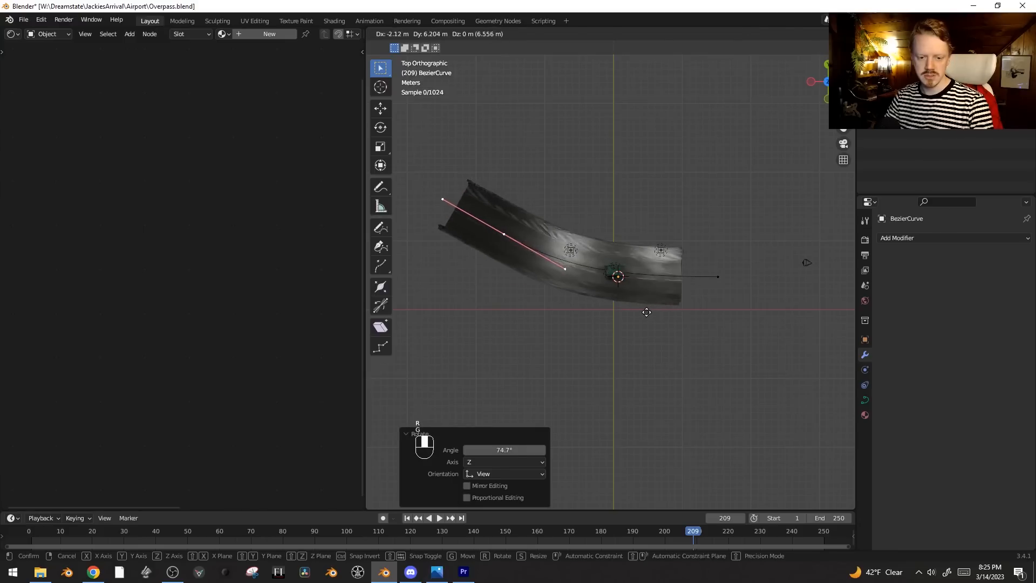
left_click(643, 312)
Step: Extrude the Bezier curve's other end point outward to lengthen the path, and leave Edit Mode
left_click(719, 273)
key("e")
left_click(606, 254)
left_click(722, 277)
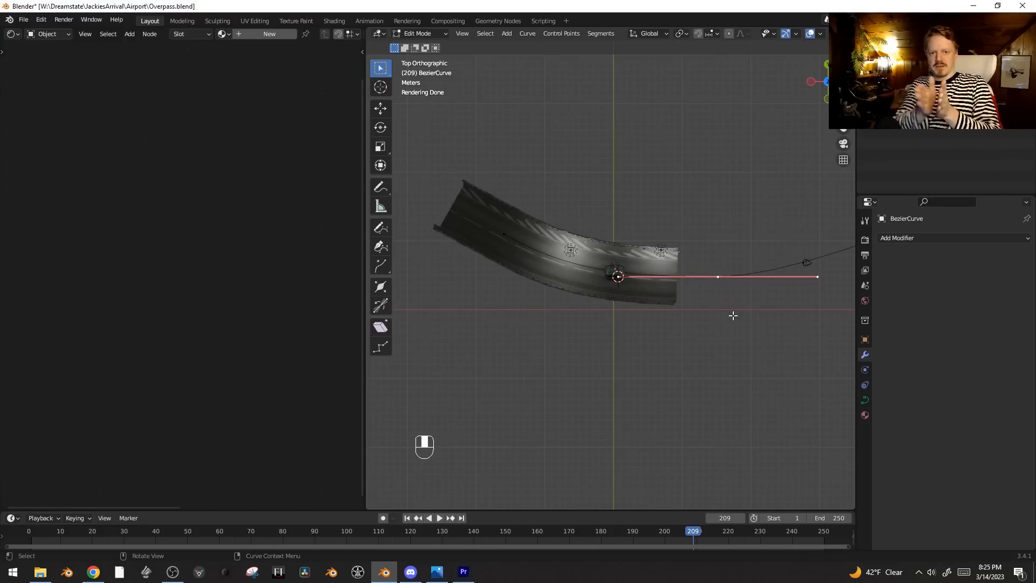
key("Tab")
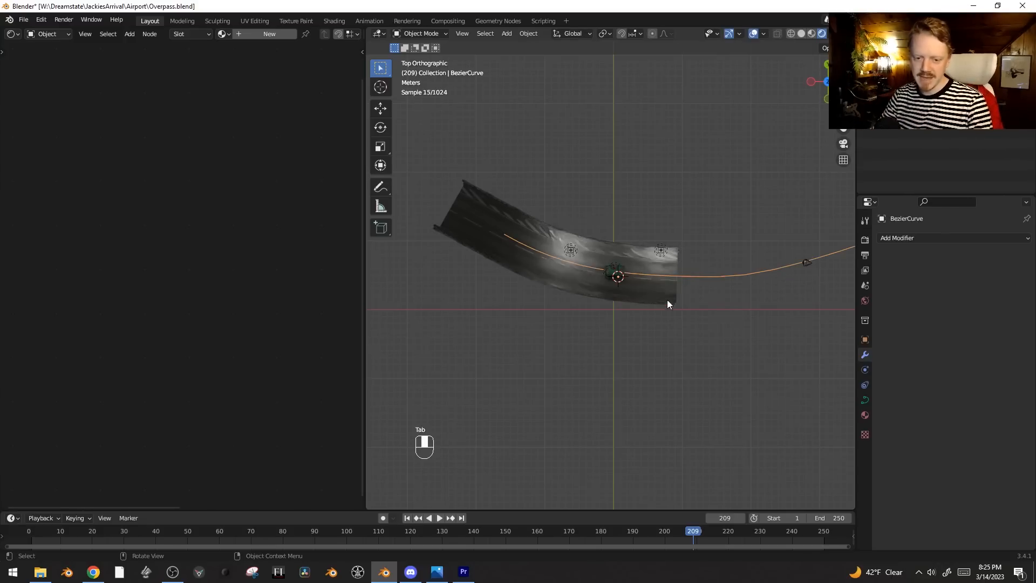
Step: Move the road about 5.81 m along X and set its Array count to 4
left_click(584, 302)
key("g")
left_click(624, 303)
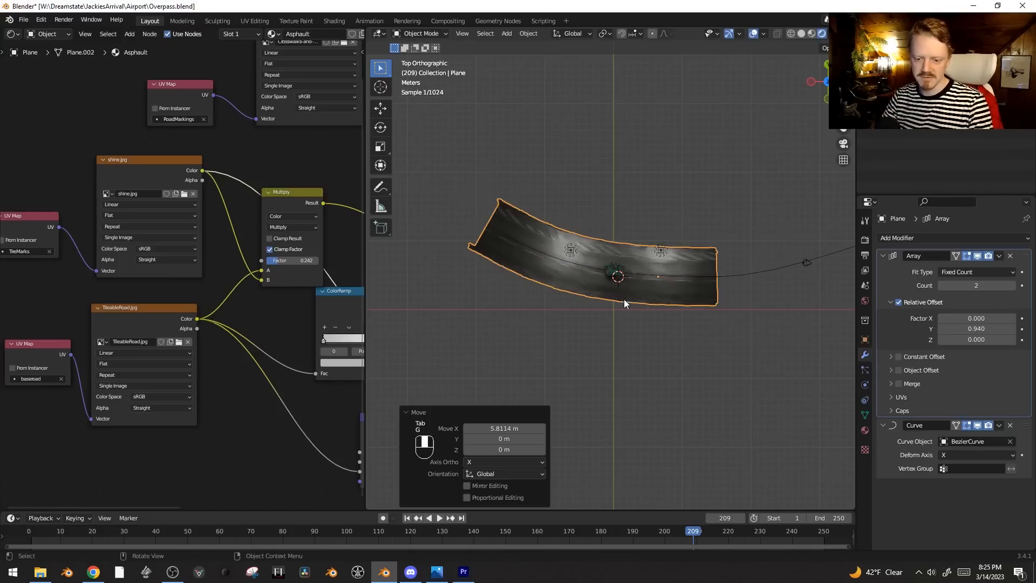
left_click(1015, 285)
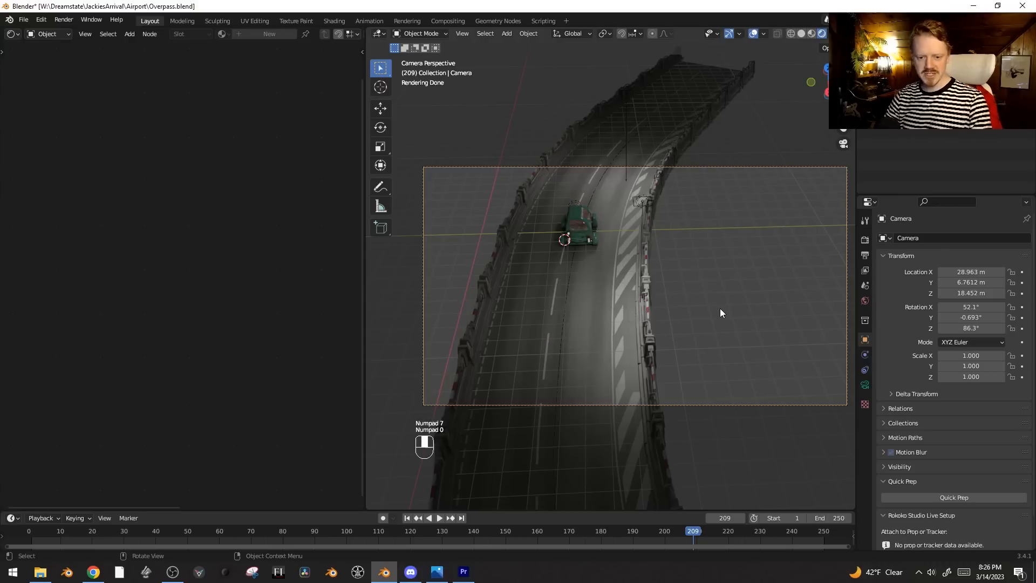
Step: Reposition the camera in top view to about X 20.6 m, Y -9.4 m, with a Z rotation of about 57.3°
key("KP_7")
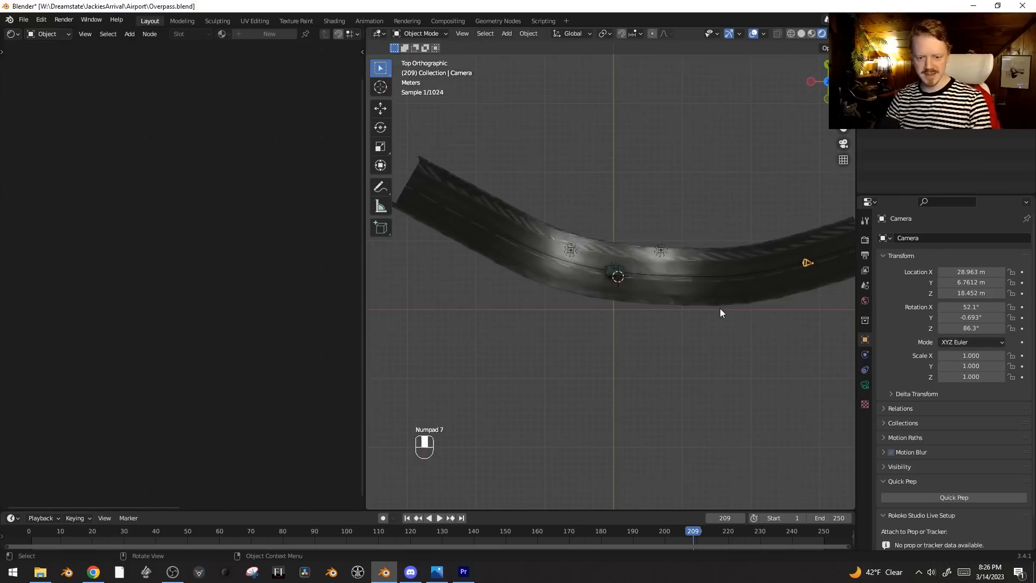
key("g")
left_click(673, 351)
key("r")
left_click(749, 256)
key("g")
left_click(746, 274)
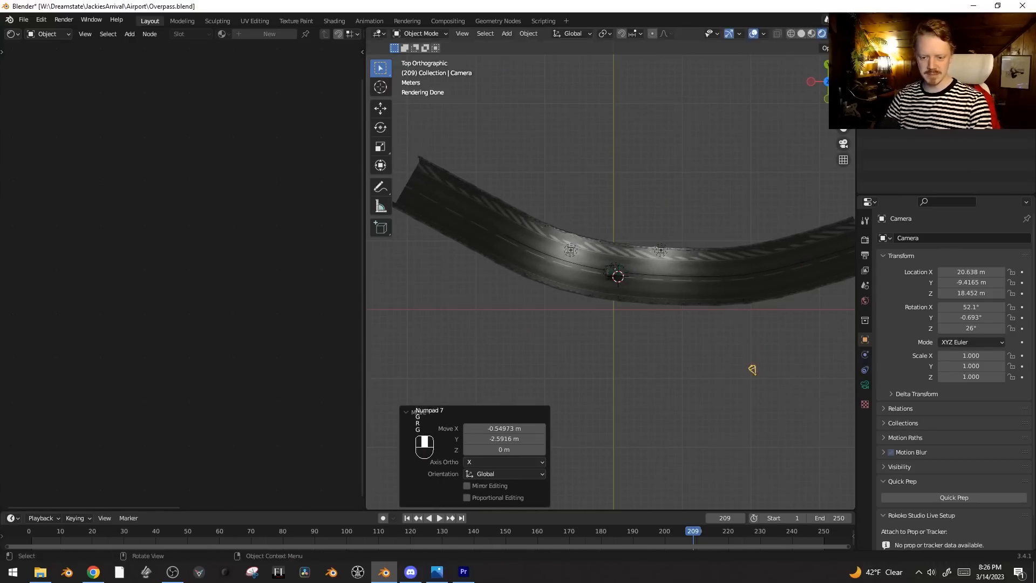
key("r")
left_click(702, 290)
key("KP_0")
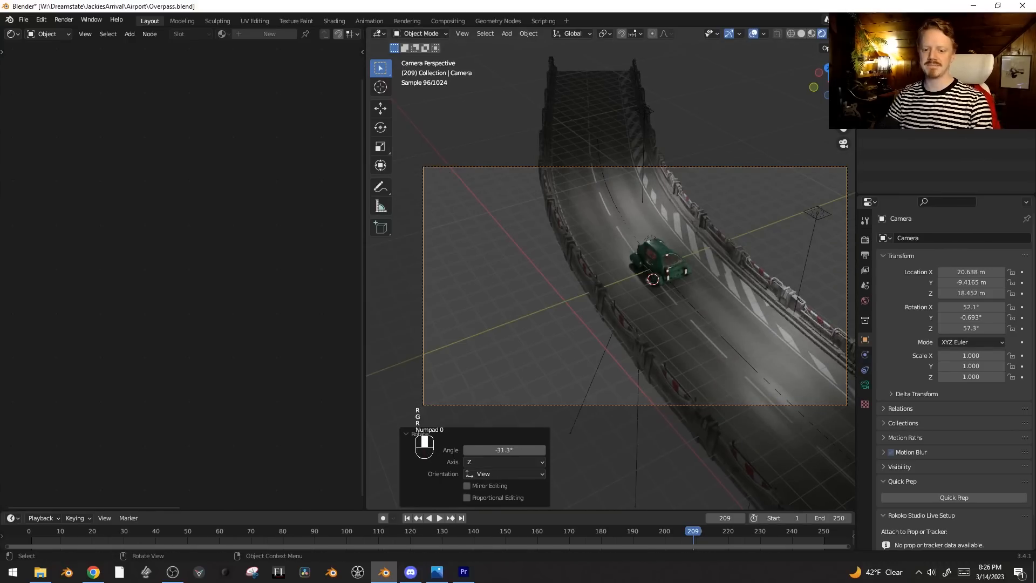
Step: Refine the shot through the camera by rotating it to about 57.1° in X, -5.44° in Y and 43.6° in Z
key("r")
key("r")
left_click(394, 293)
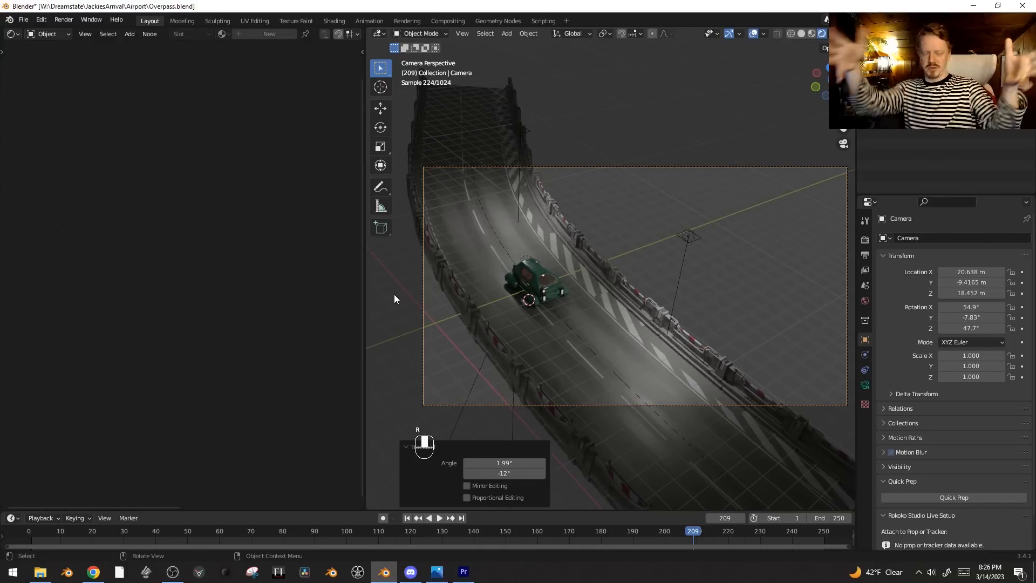
key("r")
left_click(454, 224)
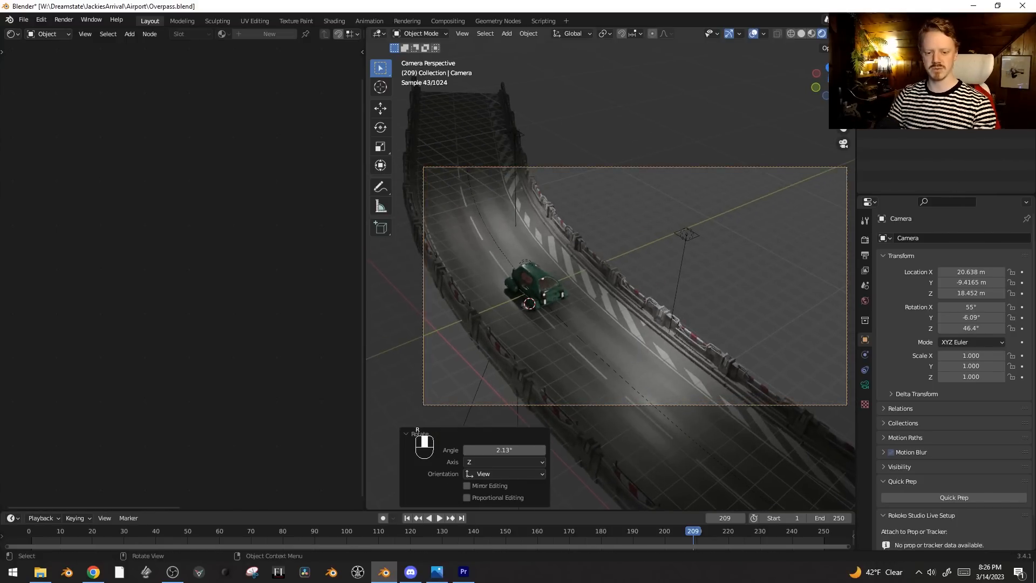
key("r")
key("r")
left_click(772, 414)
key("r")
left_click(767, 419)
Step: Lower the camera along the global Z axis
key("g")
key("z")
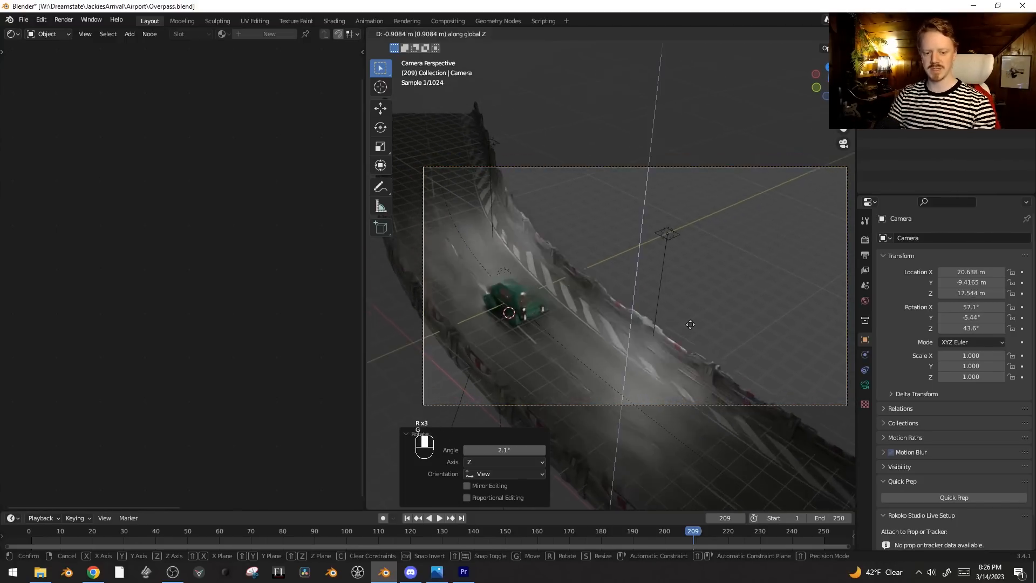
left_click(664, 456)
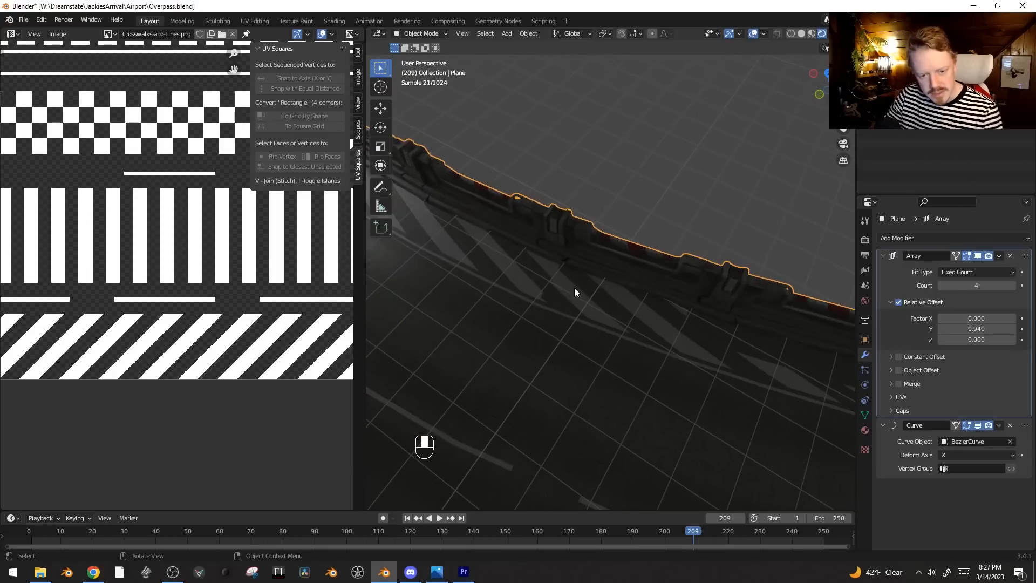
Step: In Edit Mode, select the region of road faces carrying the diagonal stripes beside the barrier
middle_click_drag(574, 287, 546, 246)
scroll(534, 270, "down", 12)
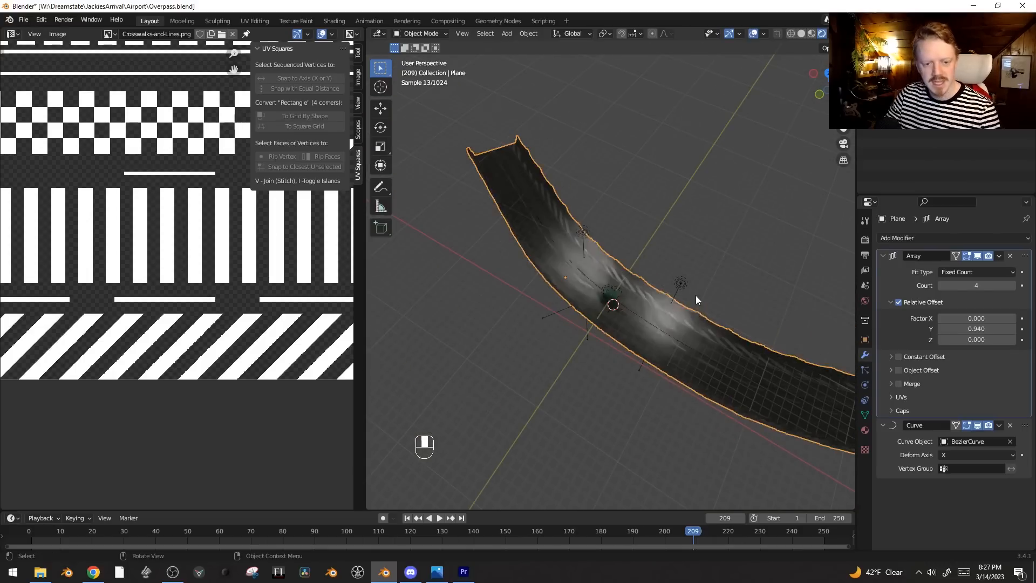
key("Tab")
scroll(463, 228, "up", 6)
middle_click_drag(463, 228, 565, 248, "shift")
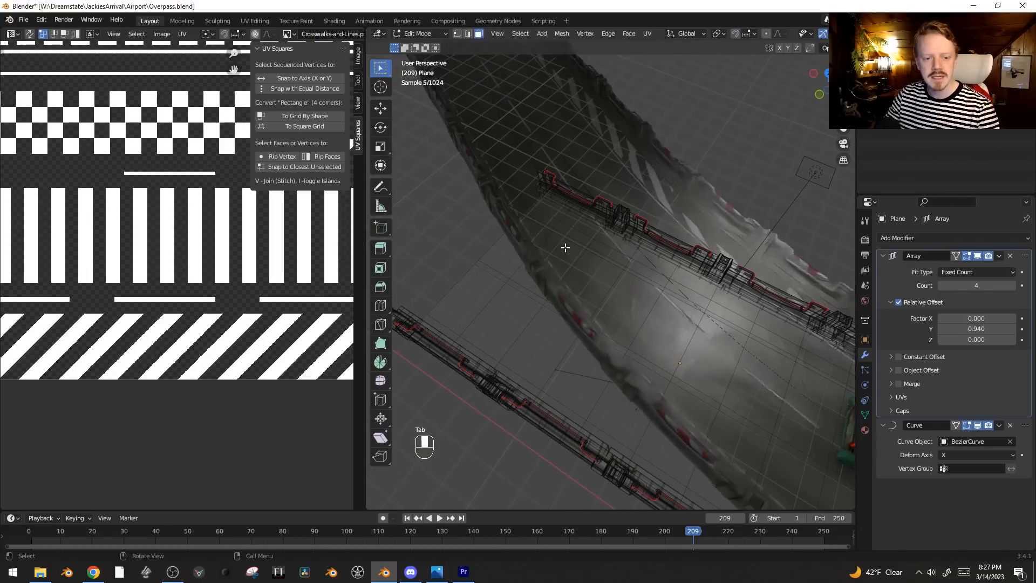
left_click(546, 207)
middle_click_drag(701, 302, 653, 281)
middle_click_drag(810, 373, 731, 324, "shift")
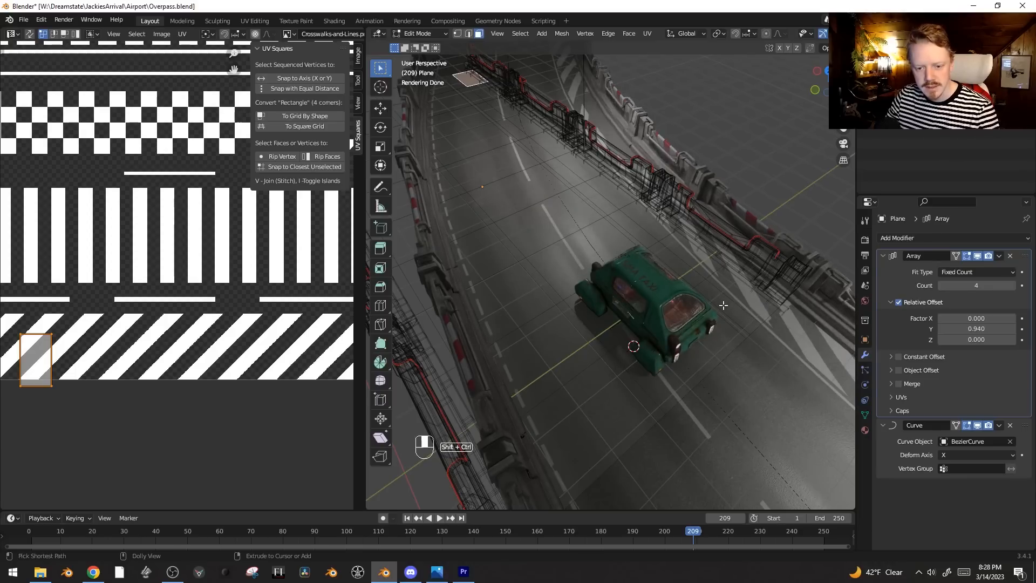
middle_click_drag(723, 305, 674, 315)
left_click(674, 315, "ctrl+shift")
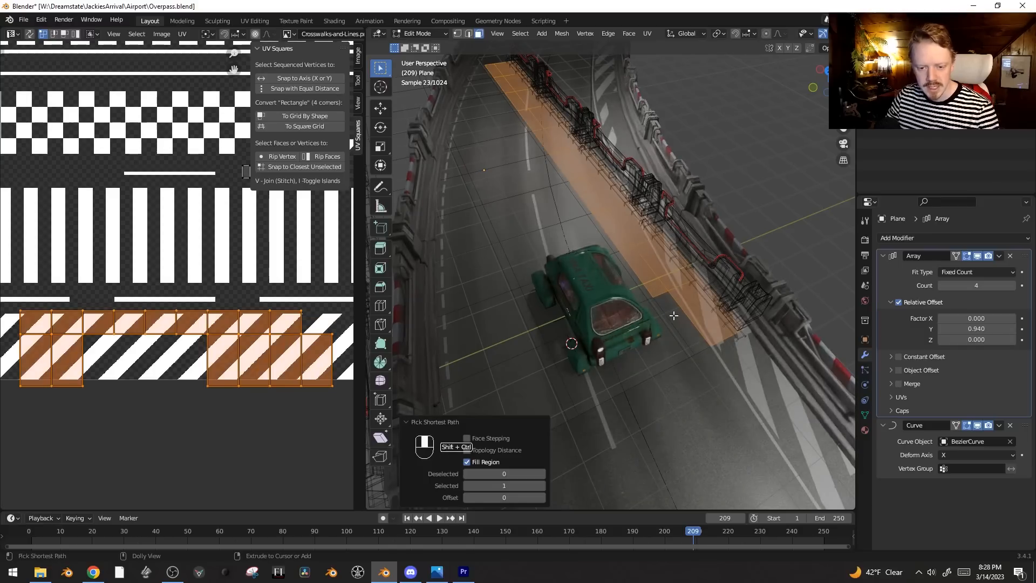
left_click(674, 316, "shift")
Step: Scale the selected stripe UVs along X by about 1.02 and return to Object Mode
scroll(183, 283, "down", 1)
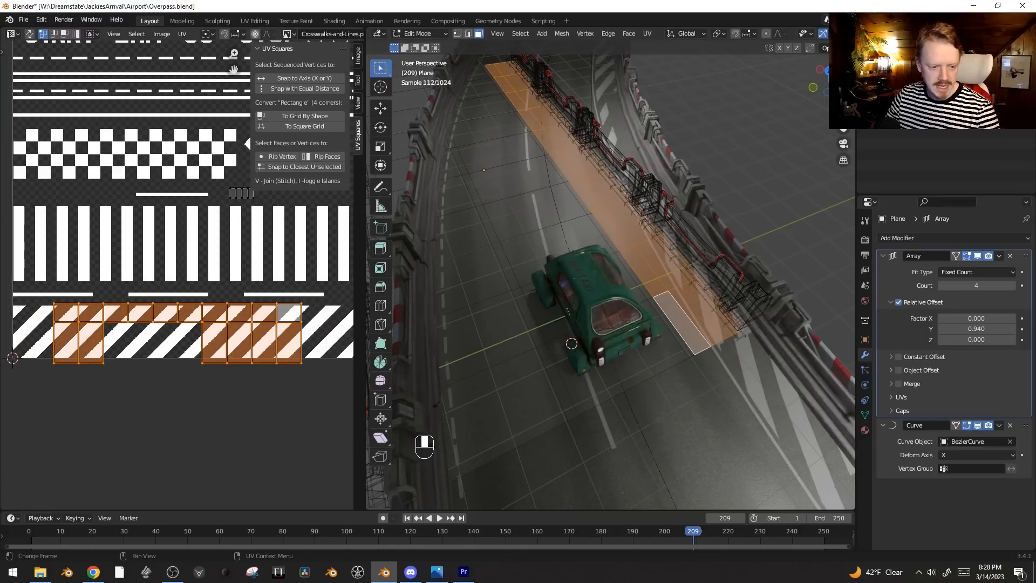
key("s")
right_click(279, 278)
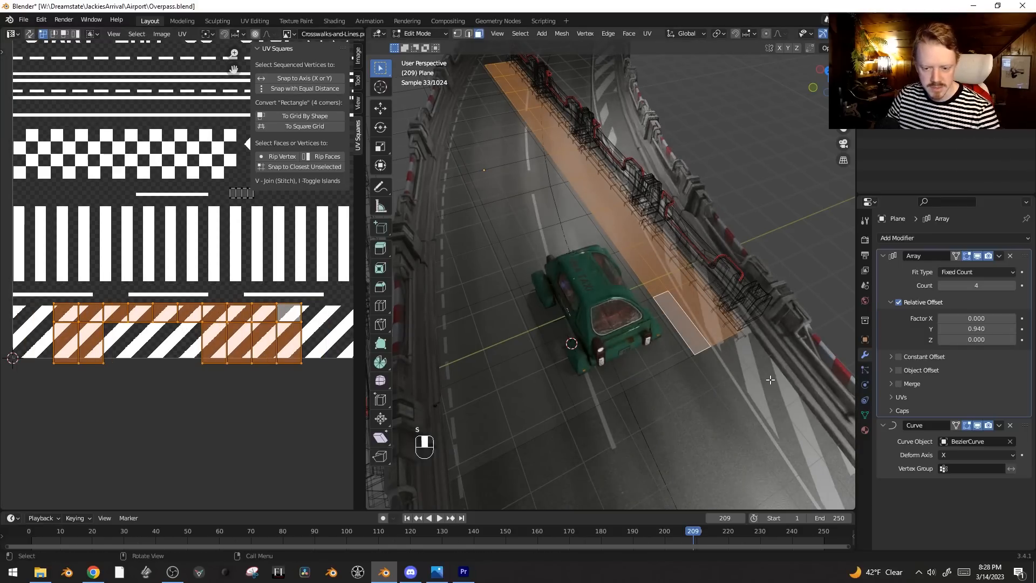
scroll(770, 379, "up", 5)
key("s")
key("x")
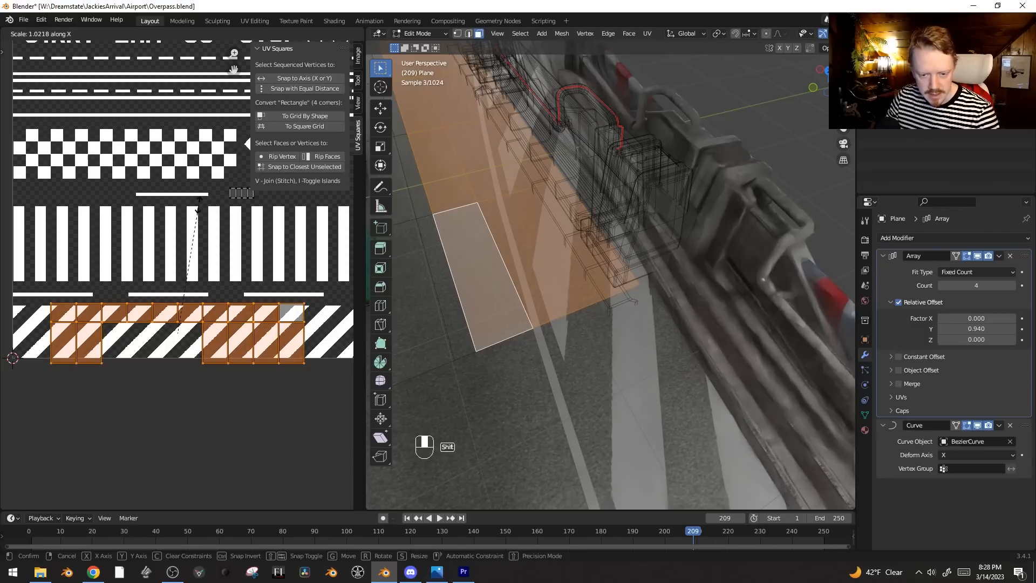
left_click(198, 208)
key("Tab")
scroll(671, 365, "down", 10)
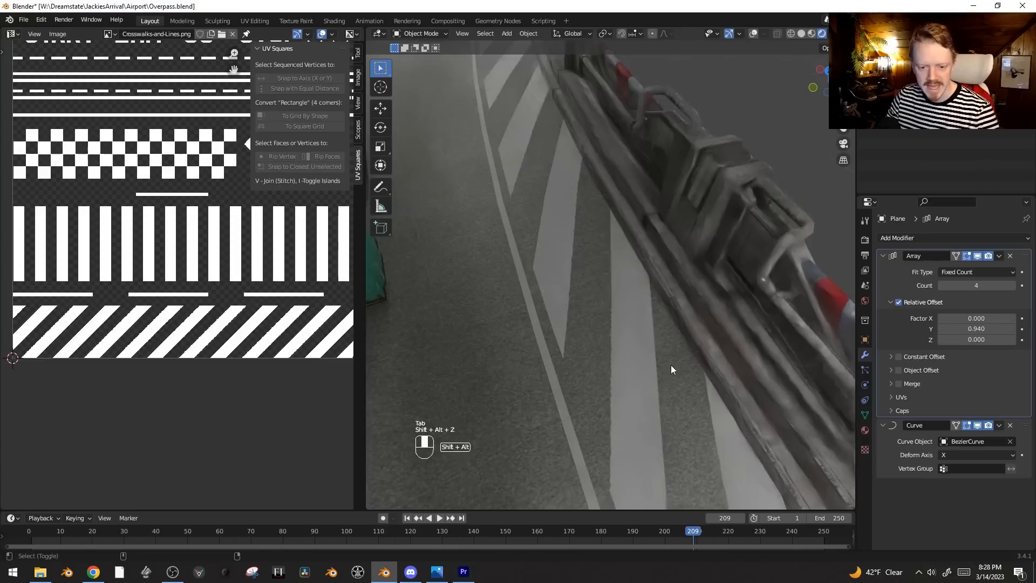
key("shift+alt+z")
key("shift+alt+z")
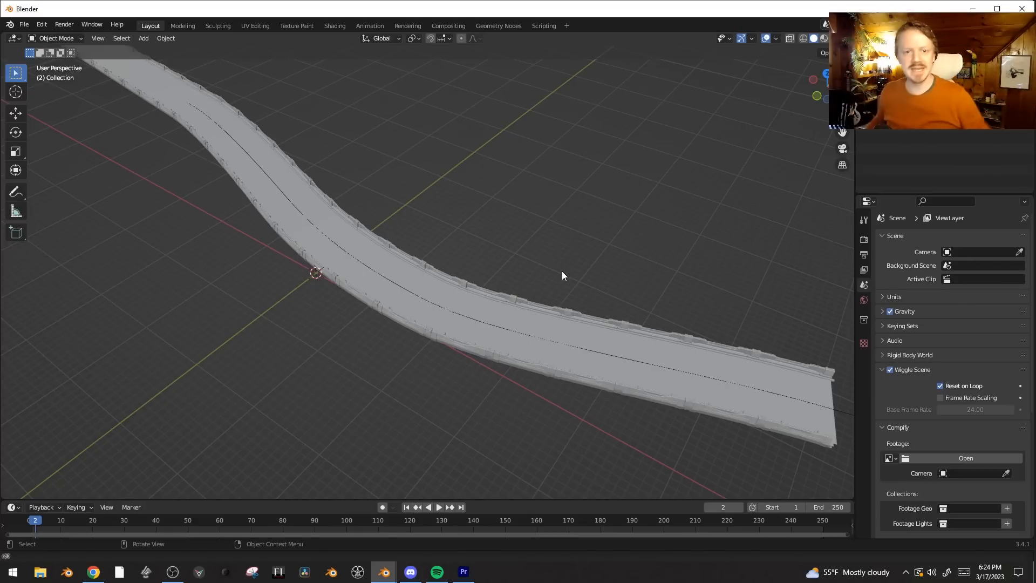
Step: Move the curved road about 6.4 m along the global Y axis
left_click(503, 296)
middle_click_drag(503, 296, 435, 302)
key("g")
key("y")
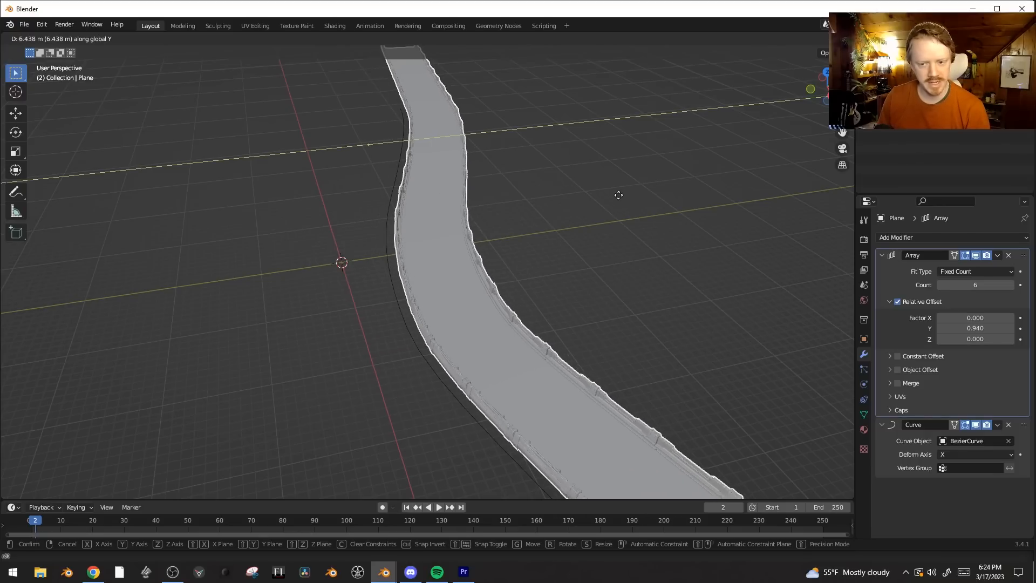
left_click(686, 201)
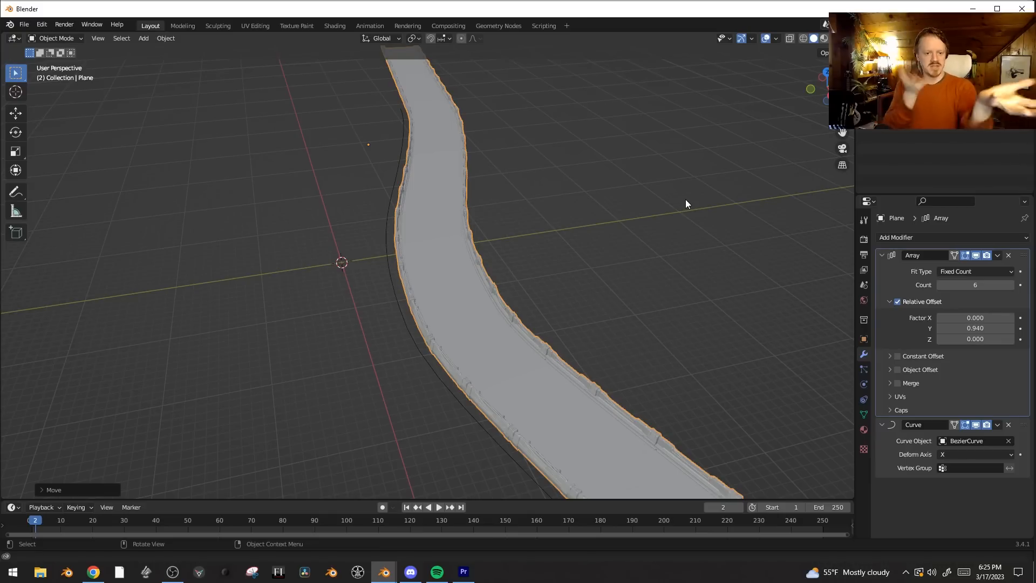
Step: Add a second Array modifier with Count 2 above the Curve modifier and set its relative X factor to 1.330
left_click(910, 238)
left_click(844, 264)
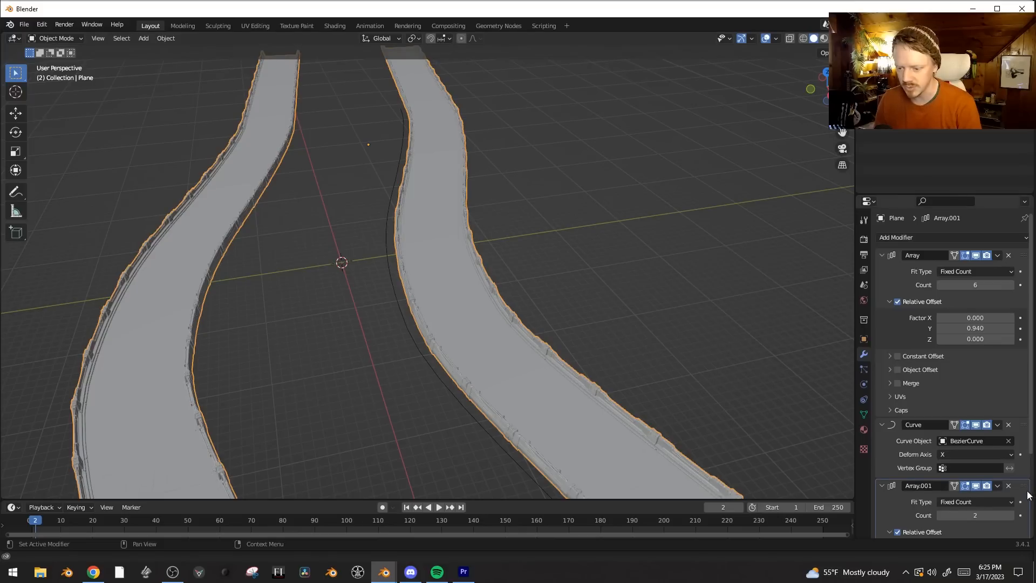
left_click_drag(1028, 492, 1025, 423)
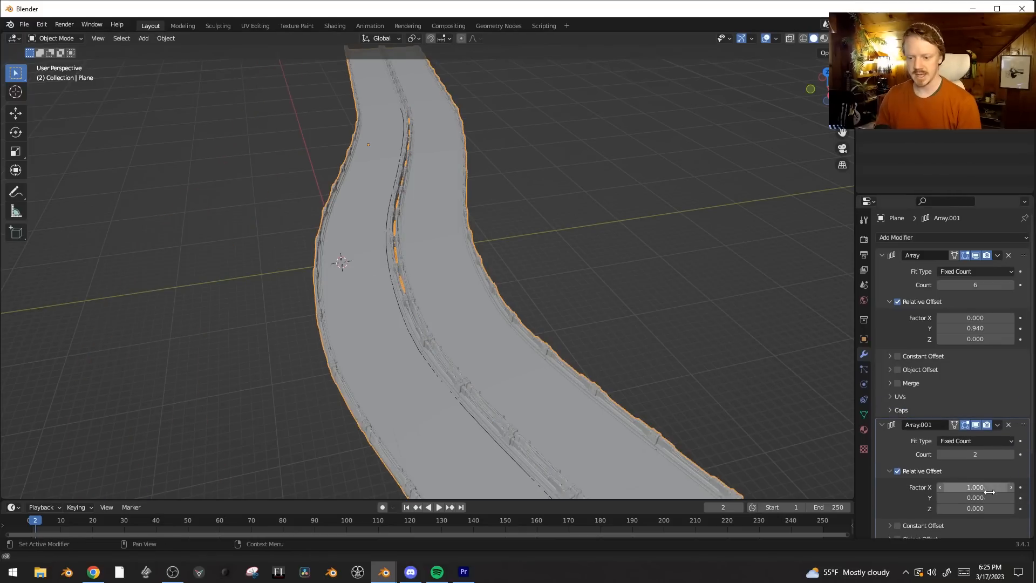
left_click_drag(975, 487, 1014, 487)
Step: Shift the doubled road horizontally so the Bezier curve runs through the gap between the two decks
key("g")
key("y")
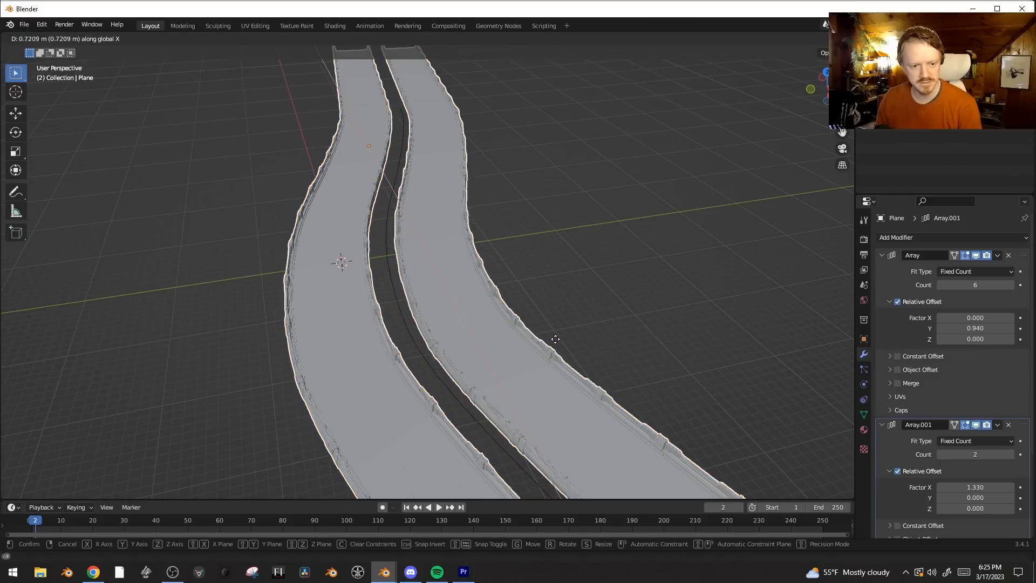
left_click(578, 326)
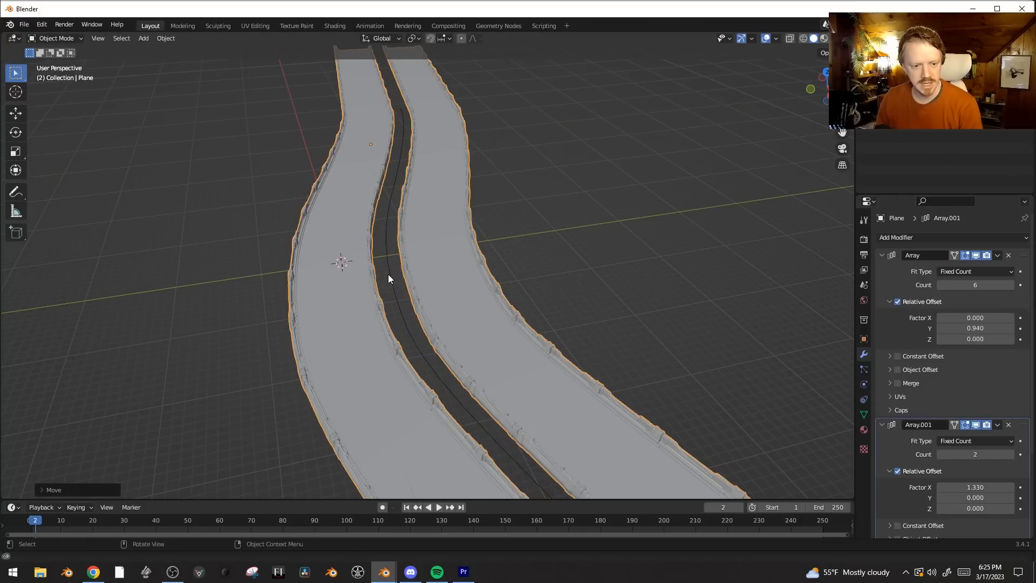
Step: Select the Bezier curve between the roads and snap the 3D cursor to its origin
left_click(389, 276)
middle_click_drag(390, 276, 506, 278)
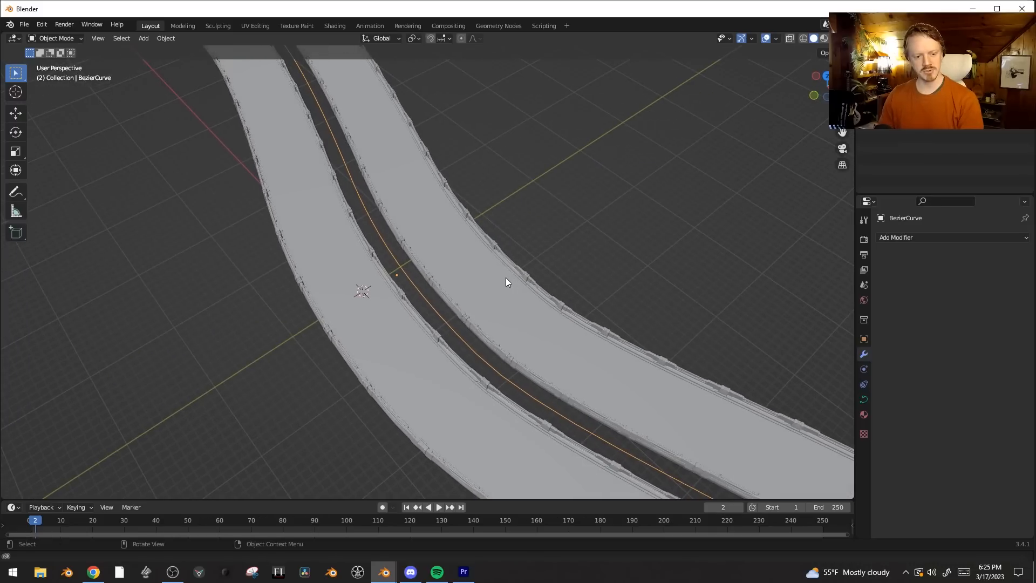
middle_click_drag(506, 278, 389, 243)
scroll(405, 292, "up", 1)
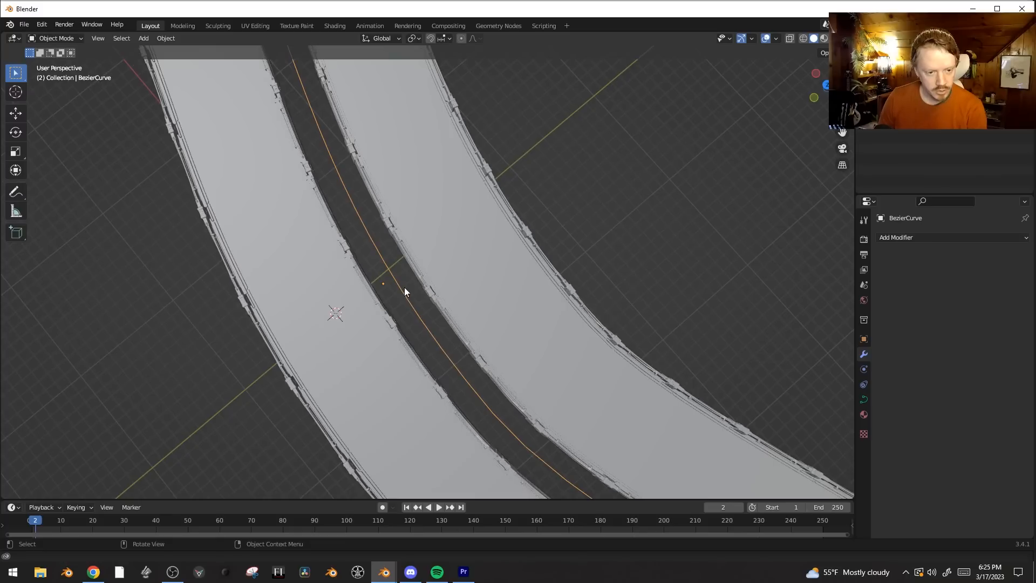
key("shift+s")
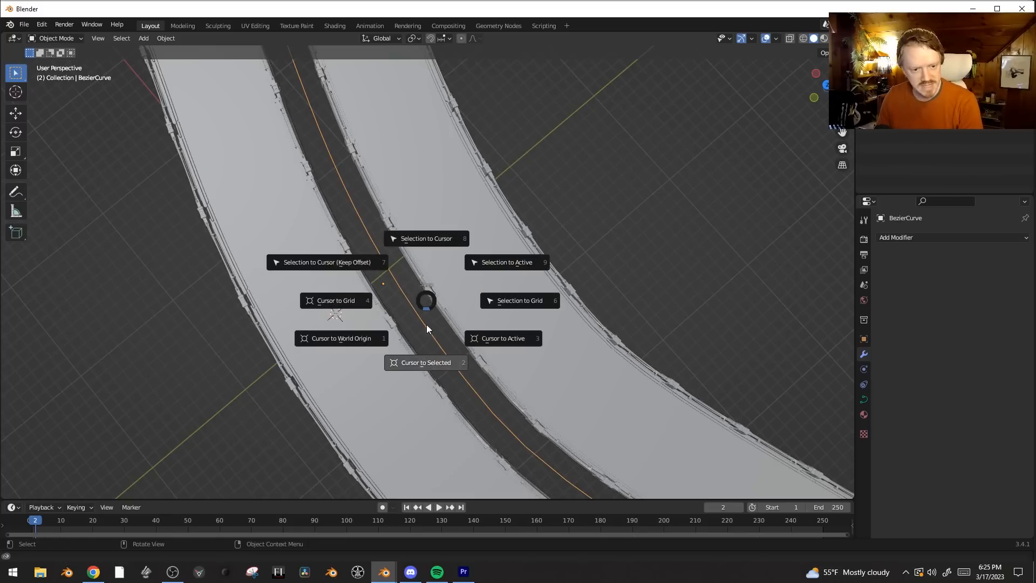
left_click(428, 361)
Step: Add a cube at the 3D cursor and scale it up to span the gap between the roads
key("shift+a")
mouse_move(567, 248)
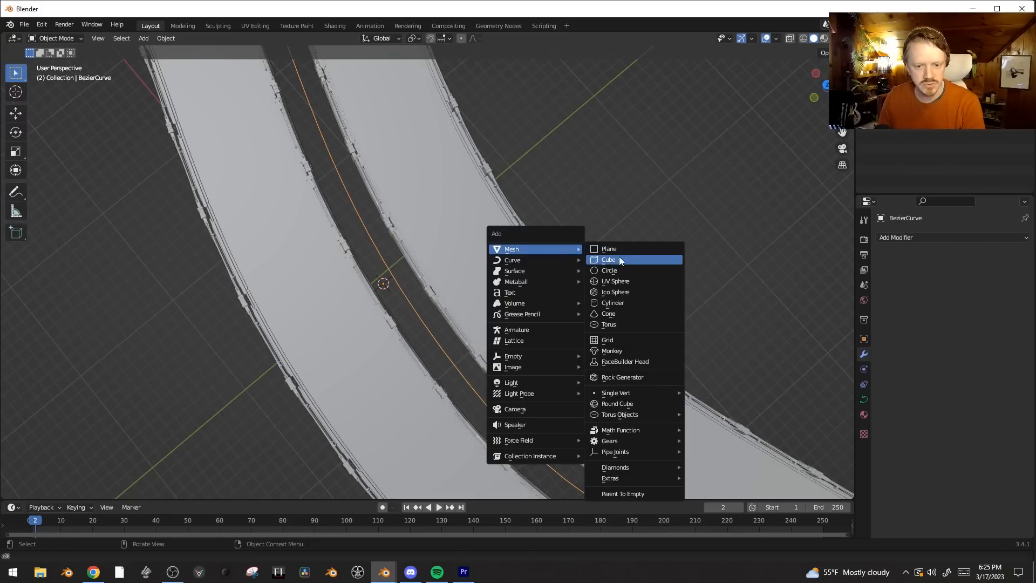
left_click(605, 261)
key("s")
left_click(670, 214)
middle_click_drag(669, 214, 446, 235)
middle_click_drag(547, 327, 440, 293)
key("Tab")
key("Tab")
Step: Add an Array modifier to the cube with Count 5 and a relative X factor of 1.930
left_click(978, 238)
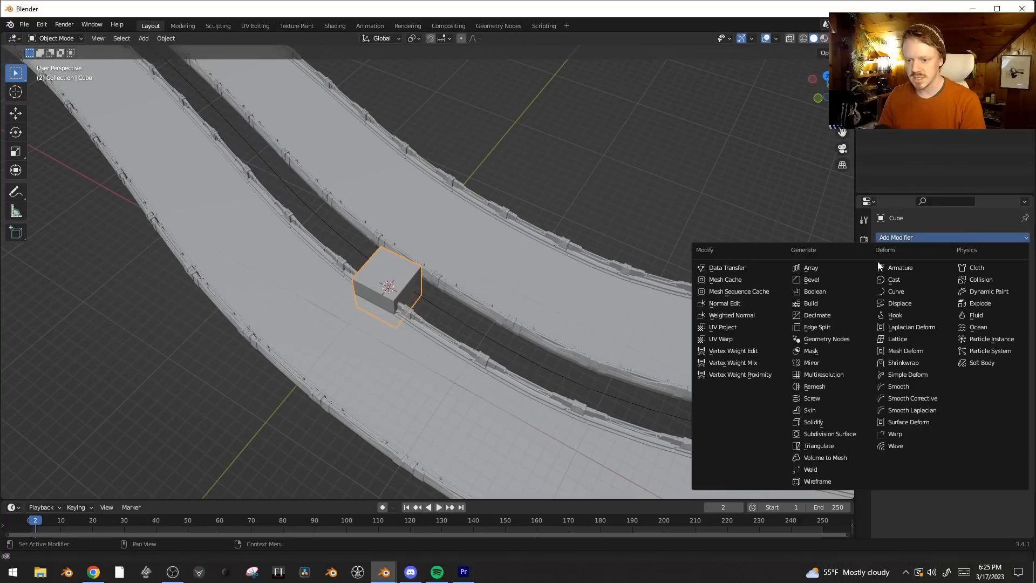
left_click(800, 268)
left_click_drag(976, 317, 987, 318)
left_click(1011, 285)
left_click(1010, 285)
left_click(1011, 285)
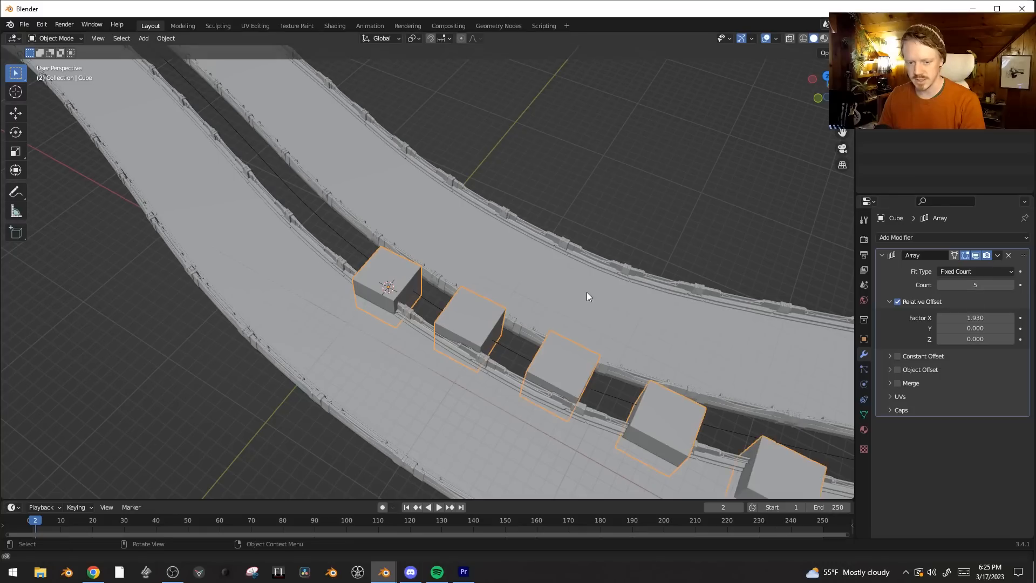
Step: Add a Curve modifier targeting BezierCurve to the cube and set the Array's relative X factor to 8.030
scroll(587, 296, "down", 2)
left_click(931, 240)
left_click(885, 292)
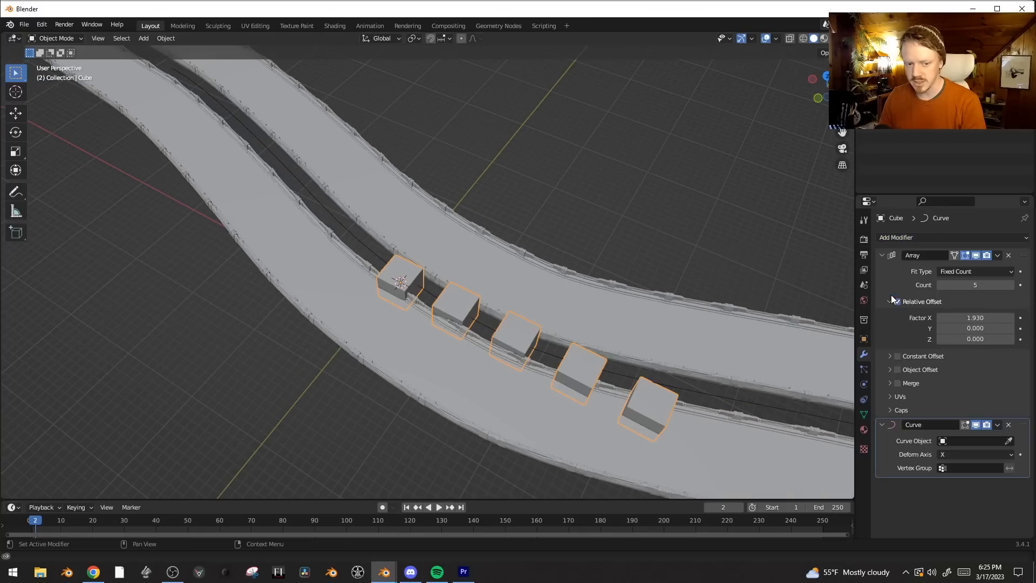
left_click(771, 406)
scroll(294, 169, "down", 1)
middle_click_drag(389, 181, 503, 259, "shift")
left_click_drag(977, 318, 1018, 317)
Step: Move the cube's mesh down along Z in Edit Mode, between the two roads
key("Tab")
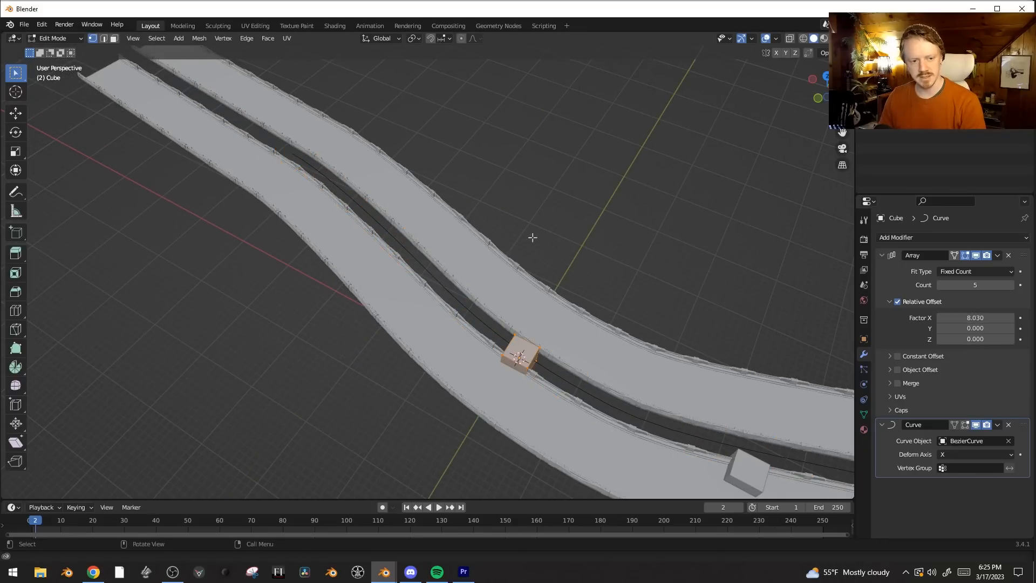
key("g")
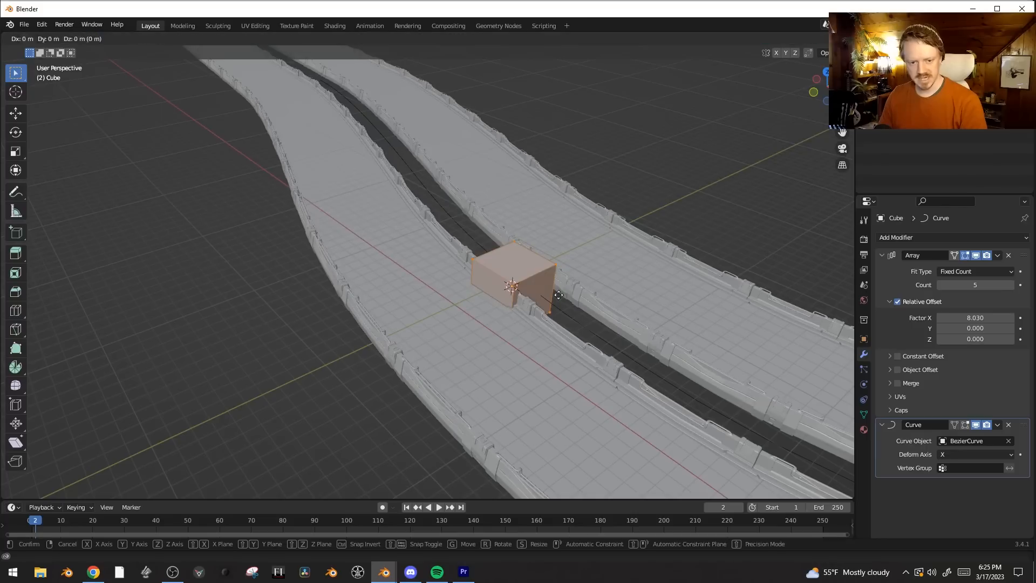
key("z")
left_click(537, 310)
key("Tab")
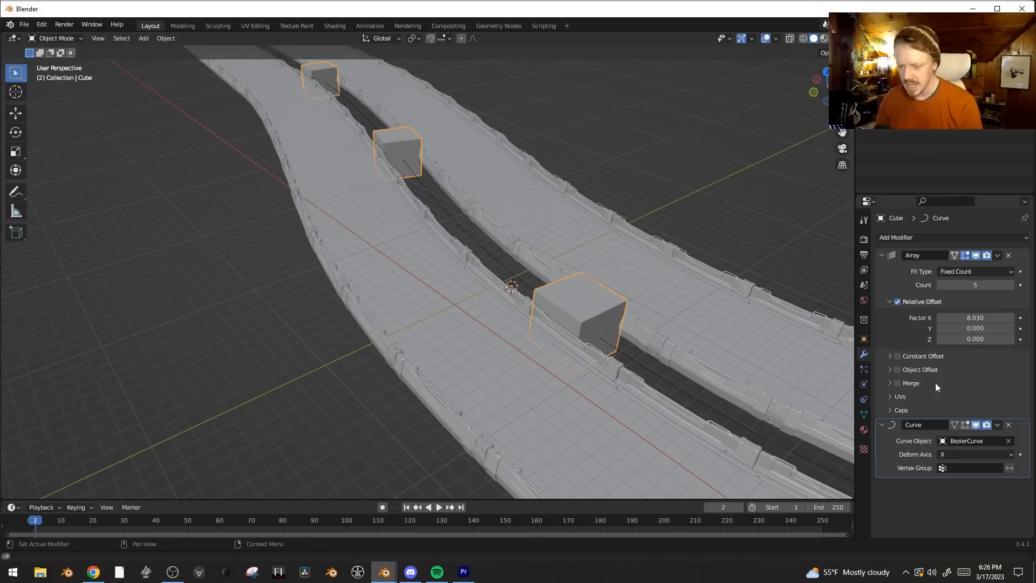
key("Tab")
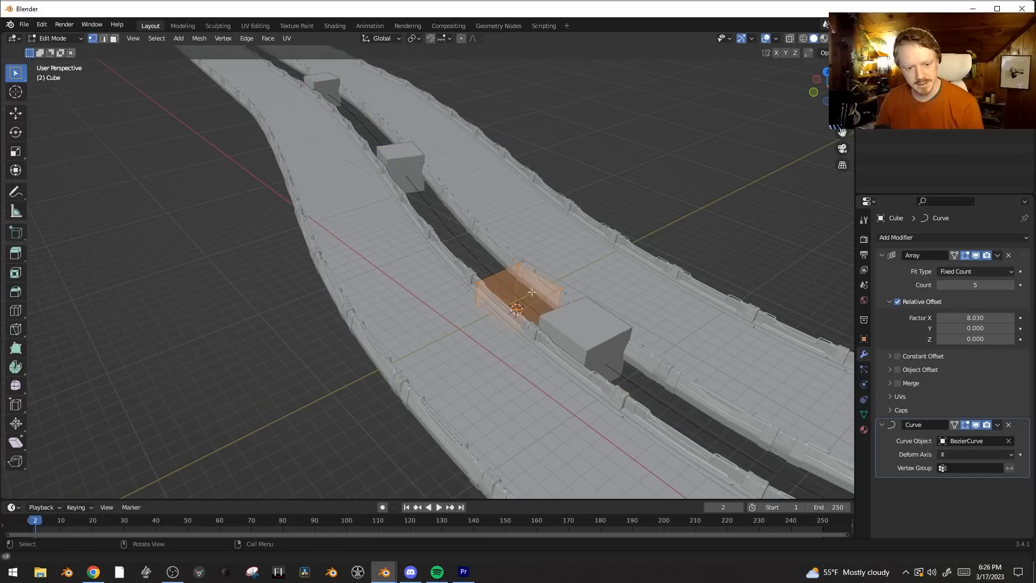
key("g")
key("z")
left_click(563, 310)
Step: Switch to face selection, select the whole cube mesh and lower it along Z beneath the road decks
key("3")
middle_click_drag(576, 339, 588, 276)
key("Tab")
key("Tab")
key("alt+z")
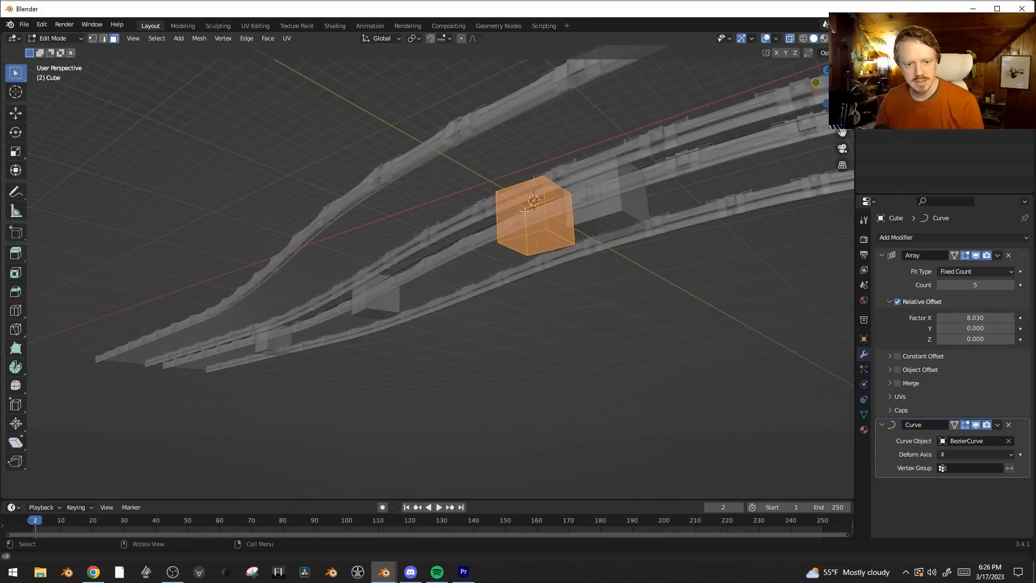
key("alt+z")
left_click(525, 212)
middle_click_drag(598, 247, 588, 251, "shift")
key("a")
key("g")
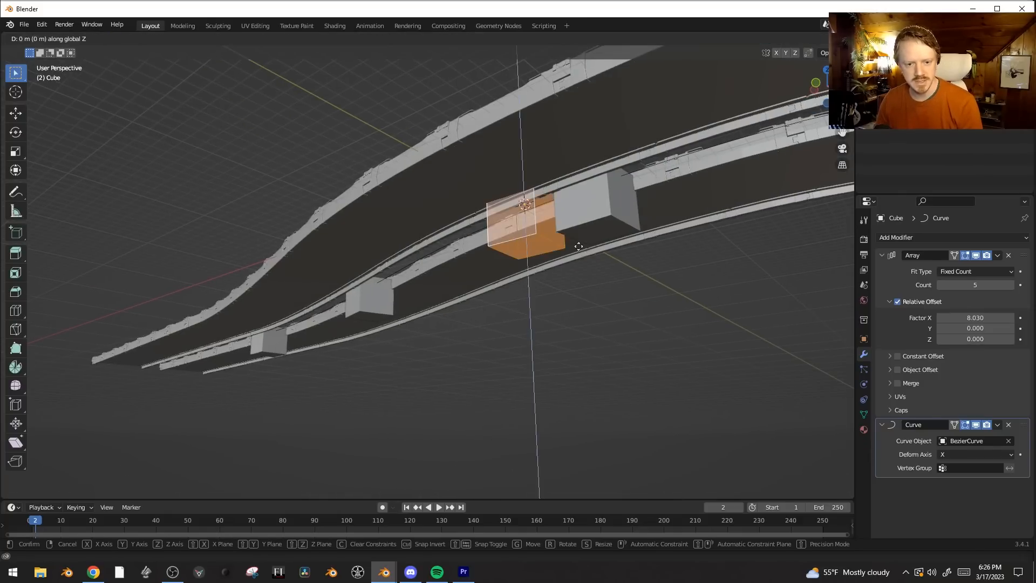
key("z")
left_click(572, 256)
Step: Extrude the cube's two opposite side faces outward along their normals and scale the end faces along Z
middle_click_drag(509, 247, 453, 242)
key("alt+e")
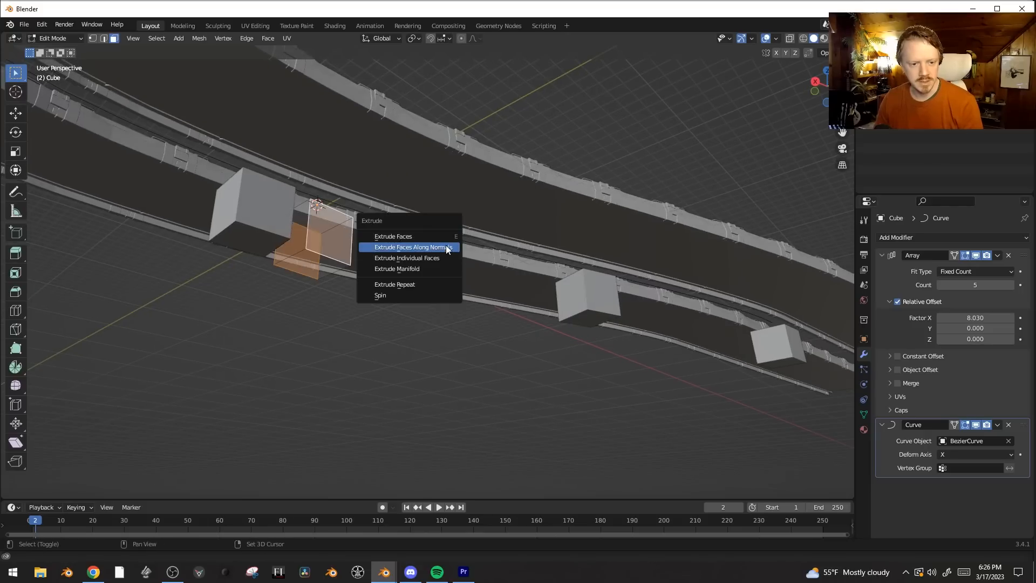
left_click(454, 243)
left_click(464, 210)
key("s")
key("z")
left_click(458, 209)
Step: Move the support's end faces along Z and extrude them along their normals again under the outer road edges
key("g")
key("z")
left_click(485, 140)
key("alt+e")
left_click(485, 139)
left_click(475, 136)
Step: Select the top faces at both outer ends of the support beam and extrude them upward
middle_click_drag(475, 136, 507, 334)
key("alt+z")
left_click(542, 381)
key("alt+z")
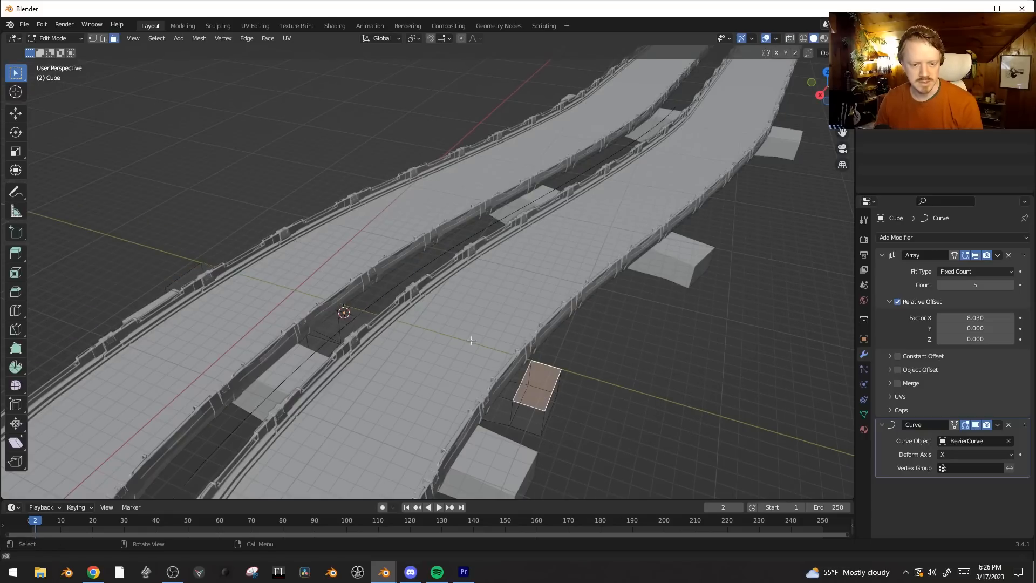
middle_click_drag(437, 309, 604, 318, "shift")
left_click(421, 294, "shift")
key("e")
left_click(526, 291)
Step: Build a central pillar by extruding the beam's middle top face upward, scaling it along Y and extruding it again
left_click(578, 394)
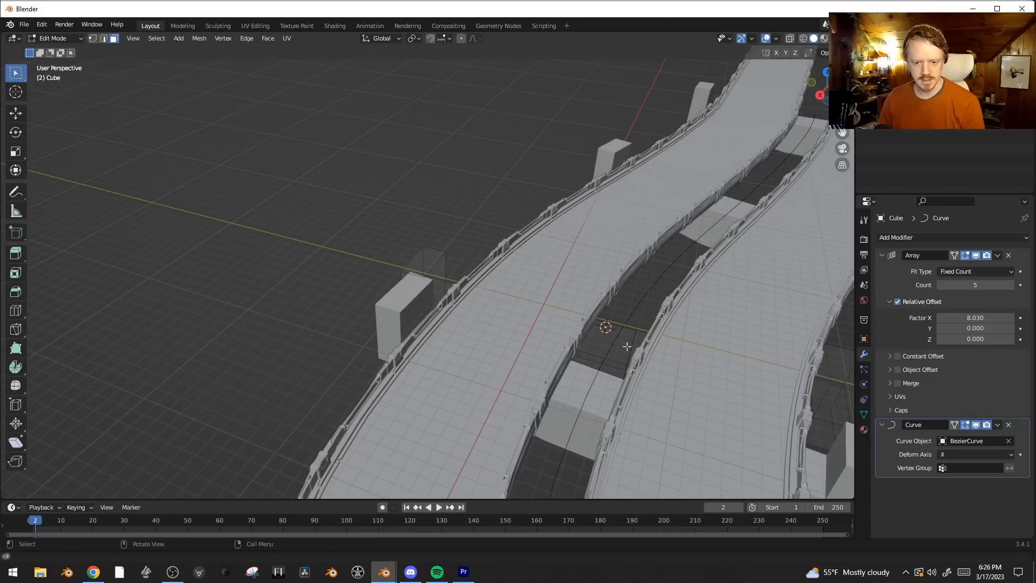
key("e")
left_click(679, 326)
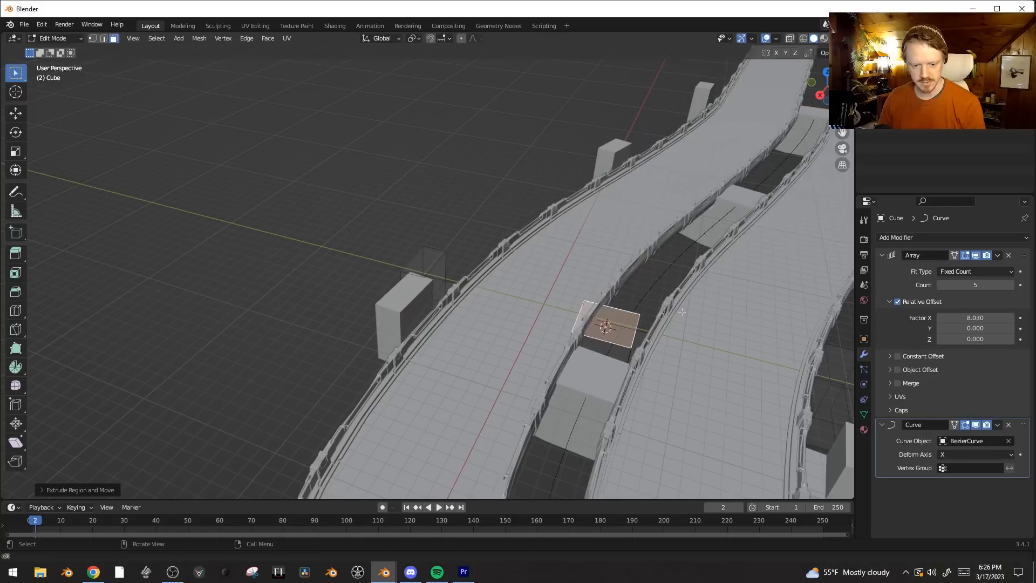
key("s")
key("y")
left_click(671, 340)
key("e")
left_click(681, 246)
Step: Extrude the pillar's upper side faces about 4.2 m along their normals over both roads and raise the arm ends along Z
middle_click_drag(705, 276, 641, 185)
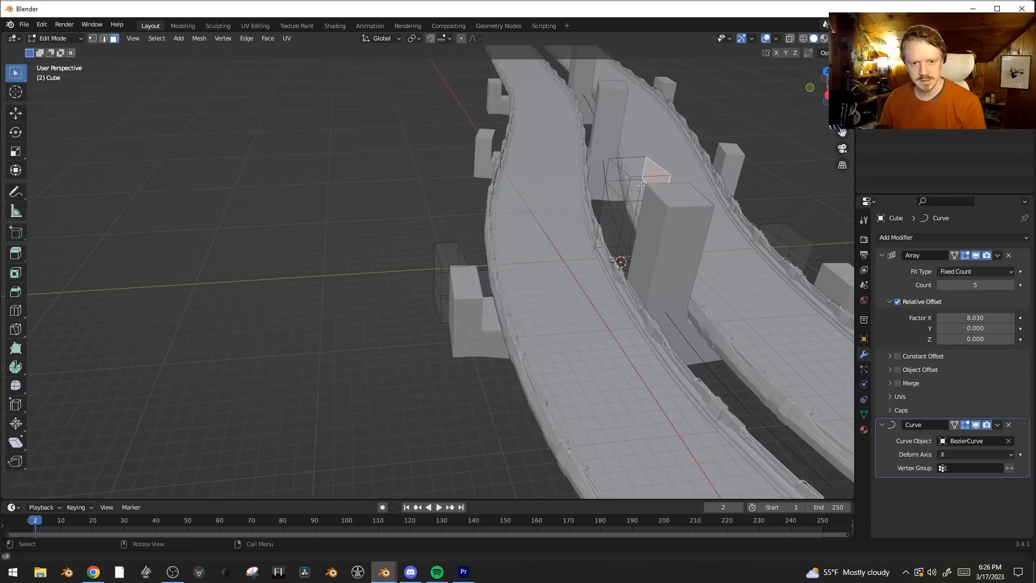
key("alt+e")
left_click(713, 225)
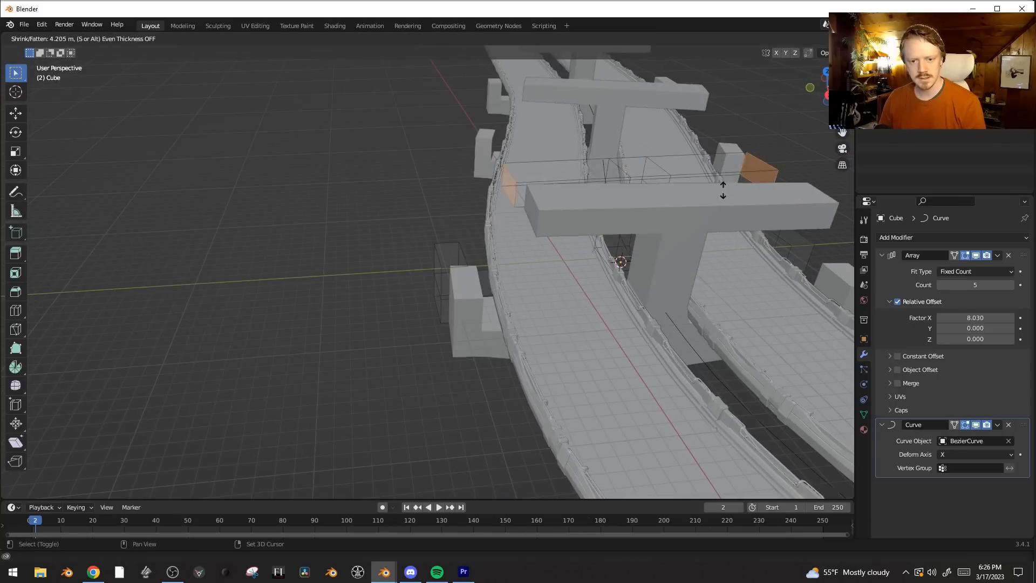
left_click(728, 185)
key("g")
key("z")
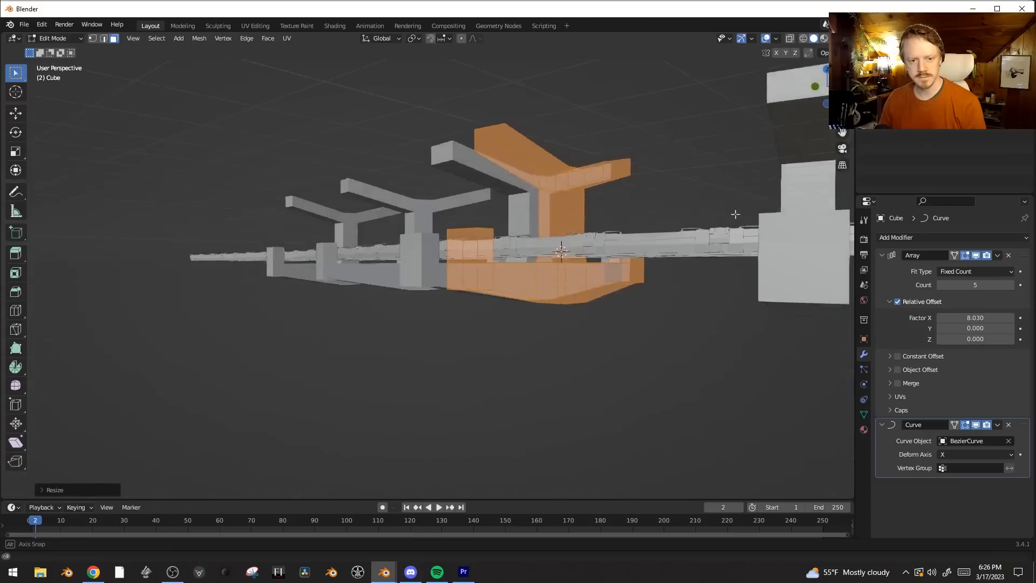
Step: Scale the support beam's middle bottom face along Y and extrude it downward to form the lower pillar
middle_click_drag(577, 377, 566, 333)
key("alt+z")
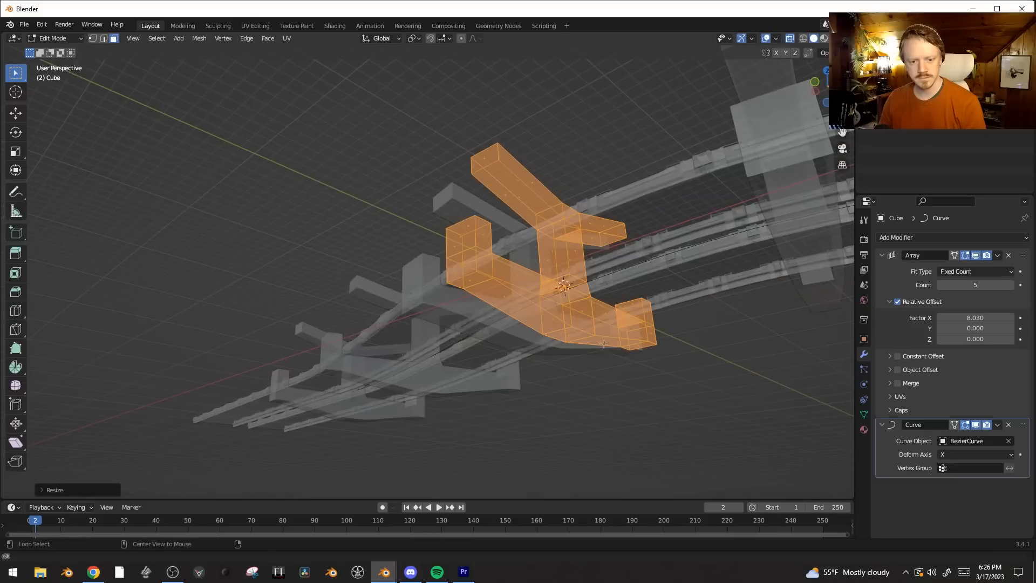
key("alt+z")
left_click(567, 333)
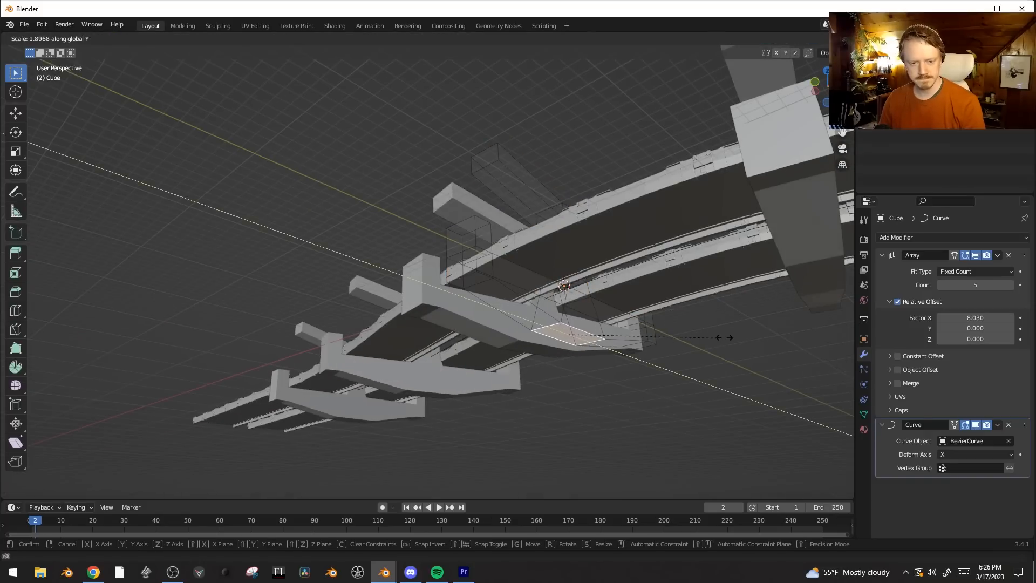
key("e")
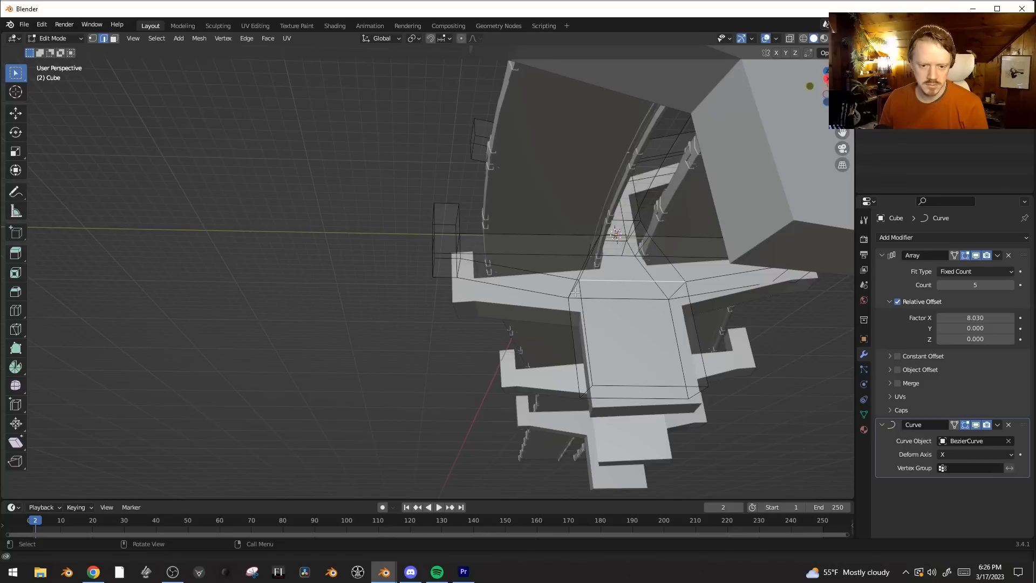
Step: Bevel the edges where the lower pillar meets the support beam with 8 segments and leave Edit Mode
left_click(572, 289)
middle_click_drag(573, 292, 594, 318)
middle_click_drag(724, 297, 615, 280)
key("Tab")
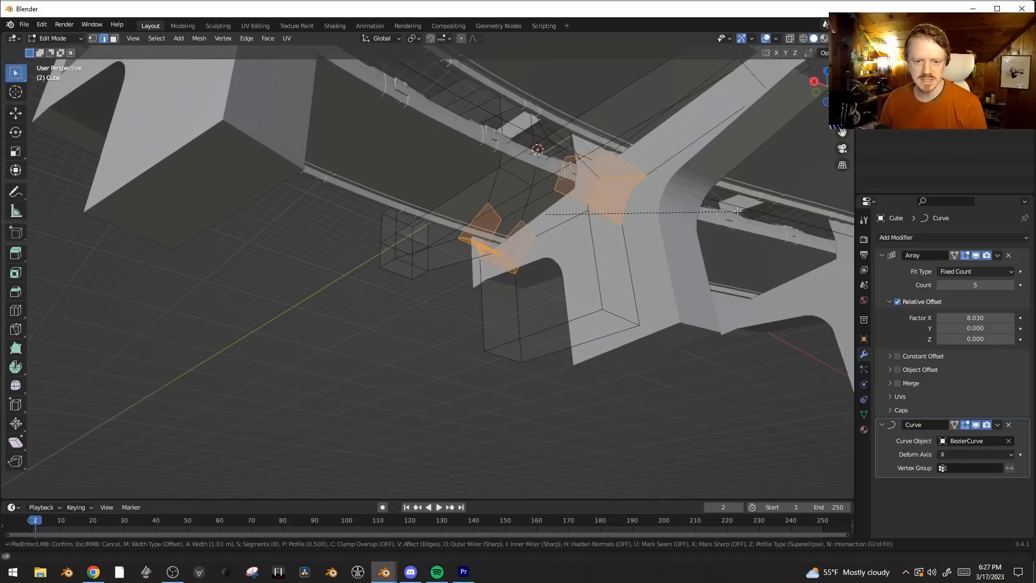
Step: Set the count of the road's second array to 4 and move the road along Y to centre its lanes on the supports
scroll(679, 213, "down", 5)
middle_click_drag(679, 213, 478, 280)
left_click(445, 292)
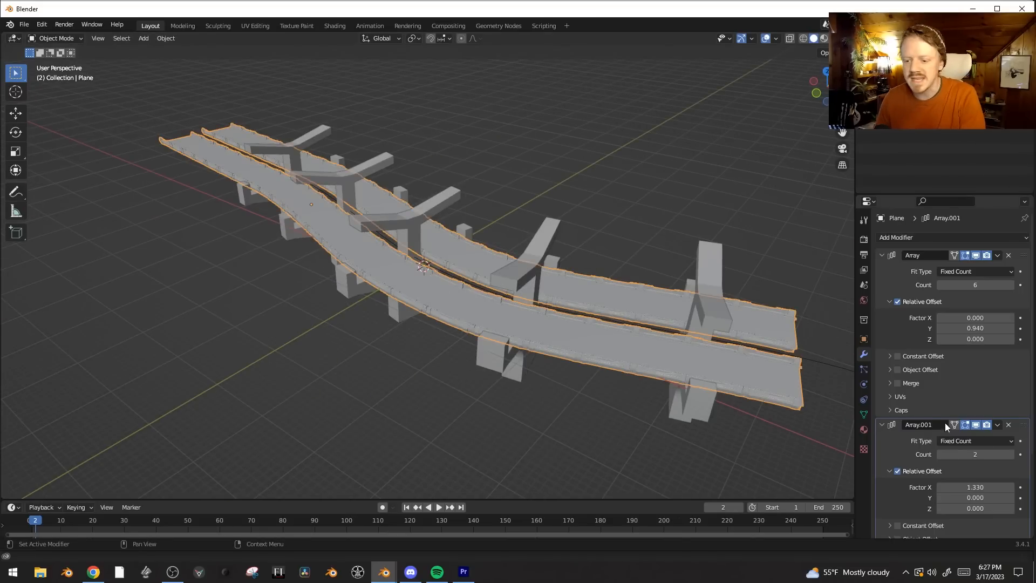
left_click(1011, 454)
left_click(1011, 454)
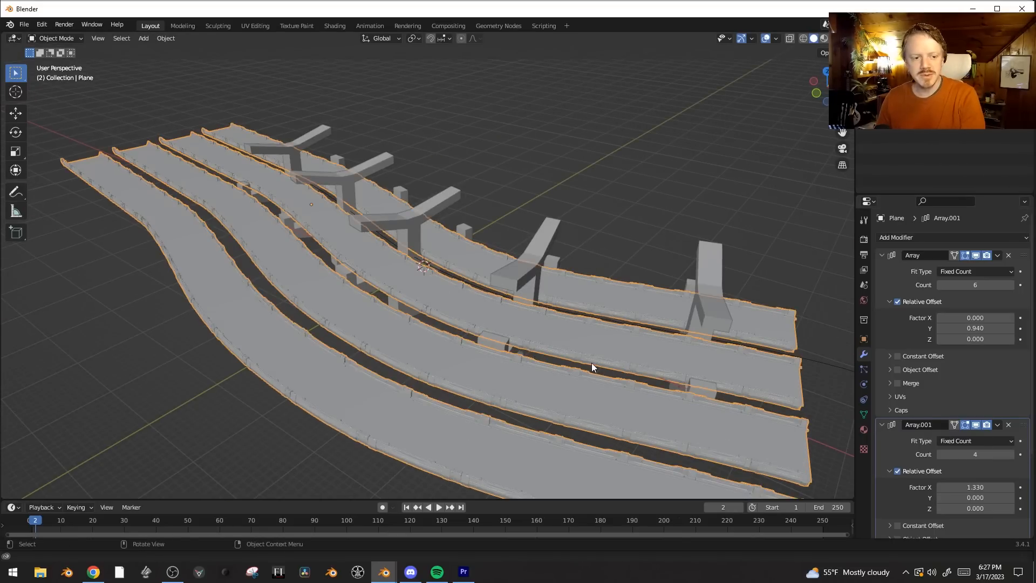
key("g")
key("y")
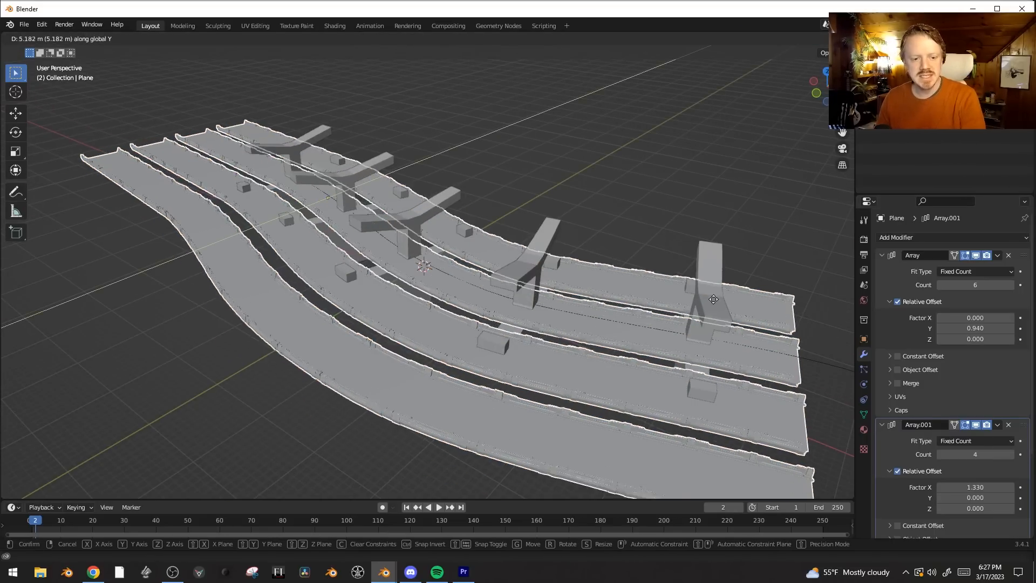
left_click(662, 273)
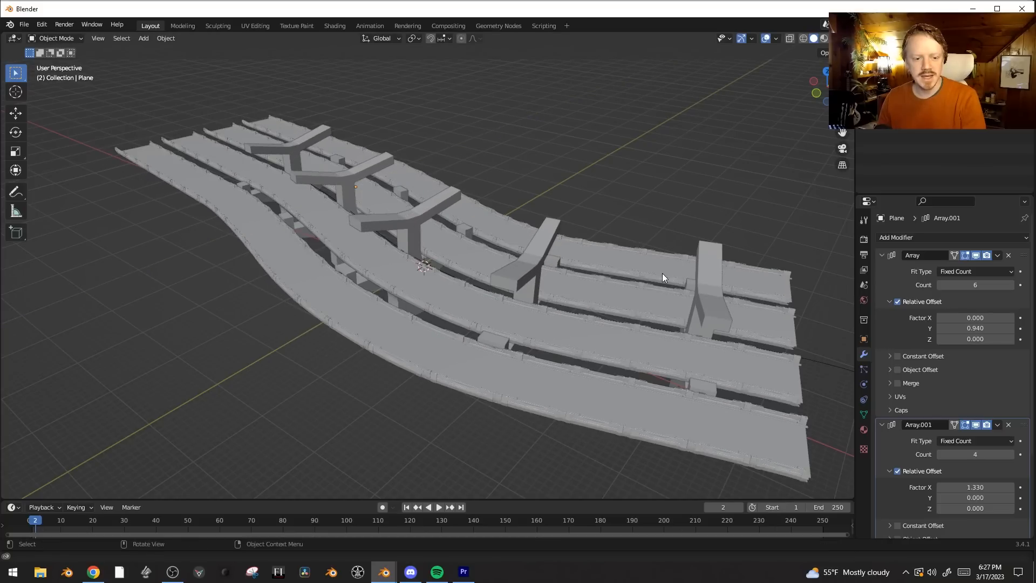
Step: Show the scene in rendered shading and raise the area light's power to 1414.2 W
key("z")
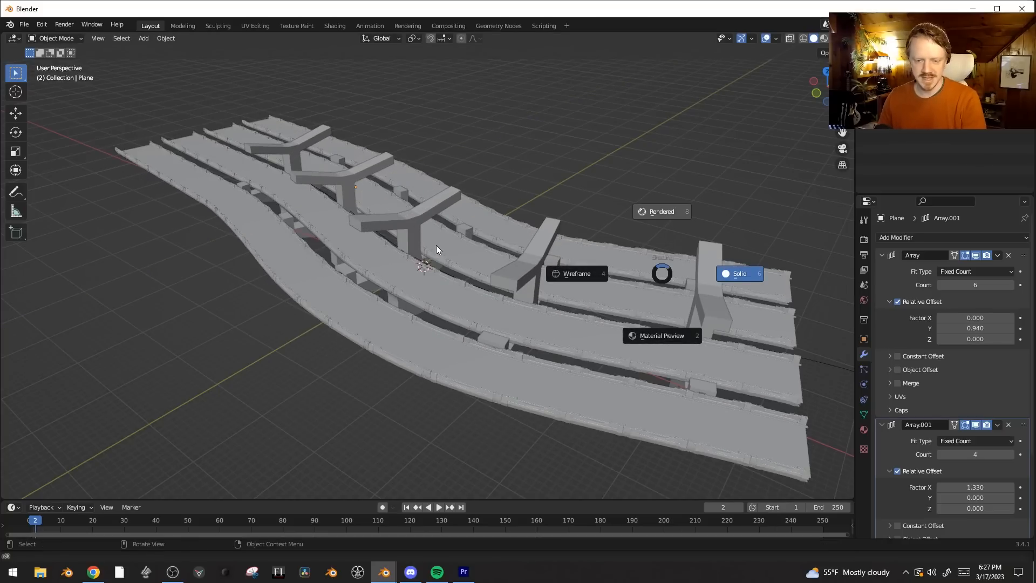
key("8")
left_click(424, 266)
left_click_drag(976, 311, 1005, 312)
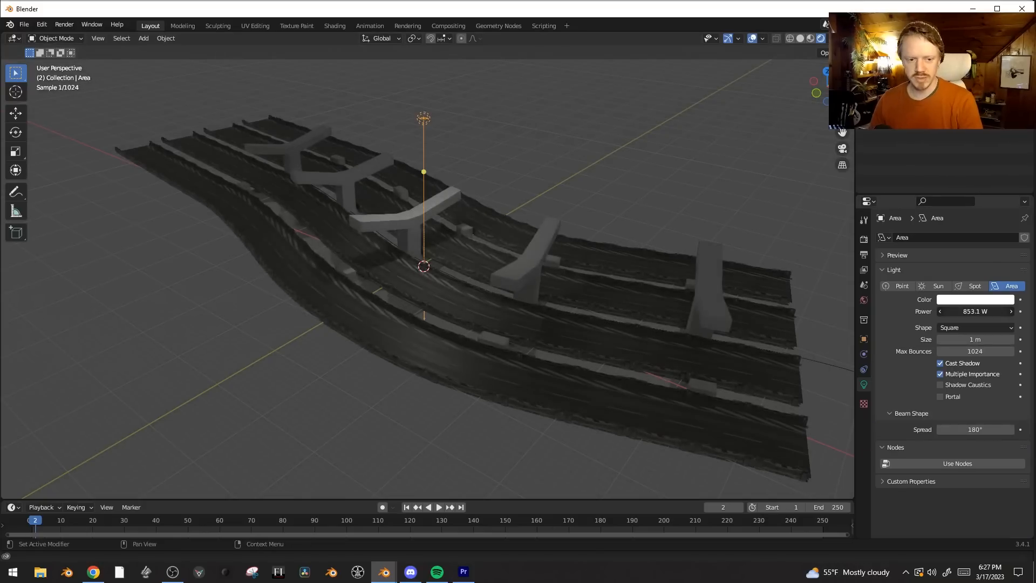
Step: Duplicate the area light along negative X toward the far end of the road and adjust the copy along Y
key("shift+d")
key("x")
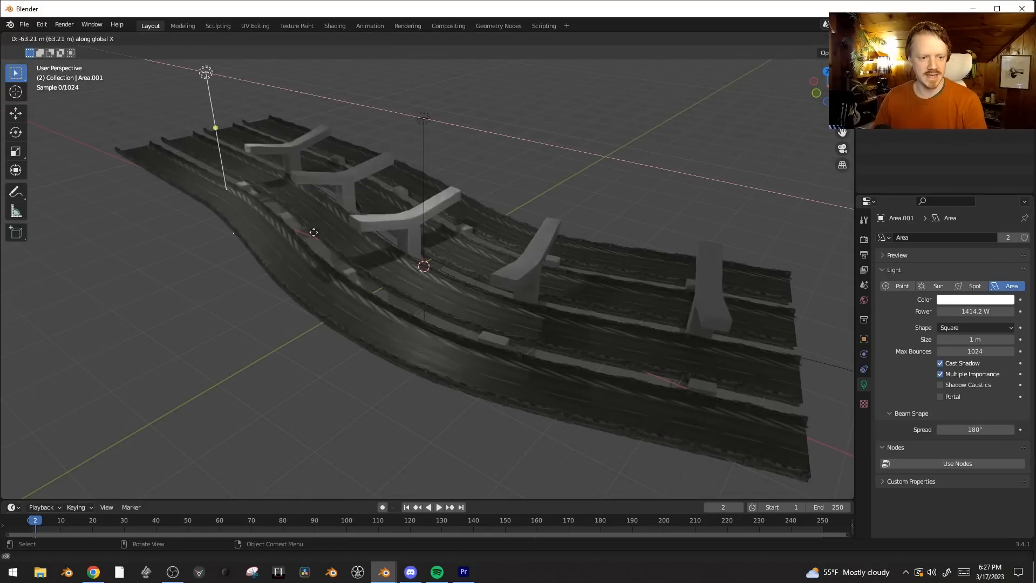
left_click(329, 221)
key("g")
key("y")
left_click(332, 220)
Step: Duplicate the far area light along X to the near end of the road
key("shift+d")
key("x")
left_click(690, 417)
middle_click_drag(690, 418, 625, 325)
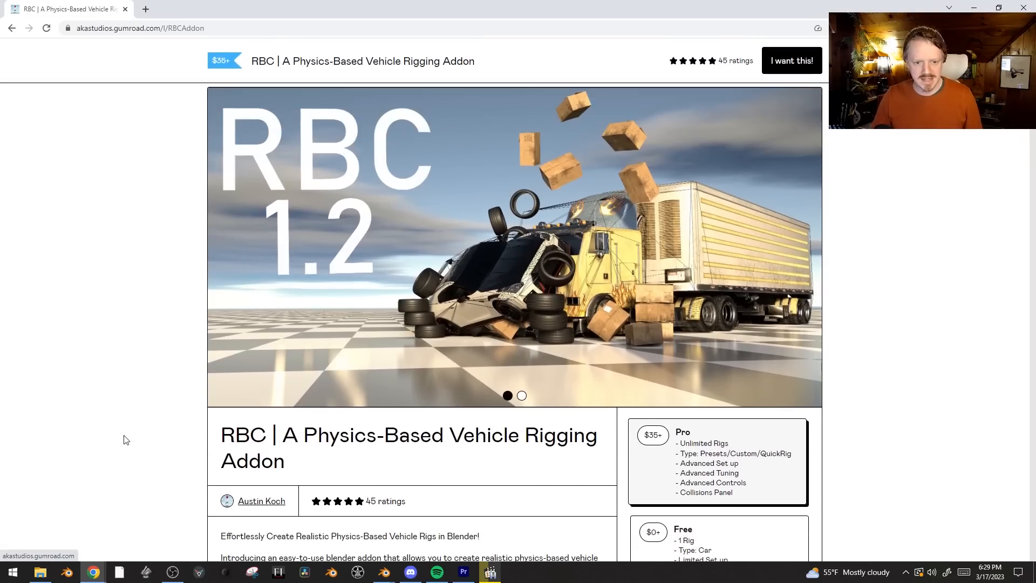
Step: Review the Pro and Free tiers and the feature list on the RBC vehicle rigging addon's Gumroad page
scroll(125, 439, "down", 1)
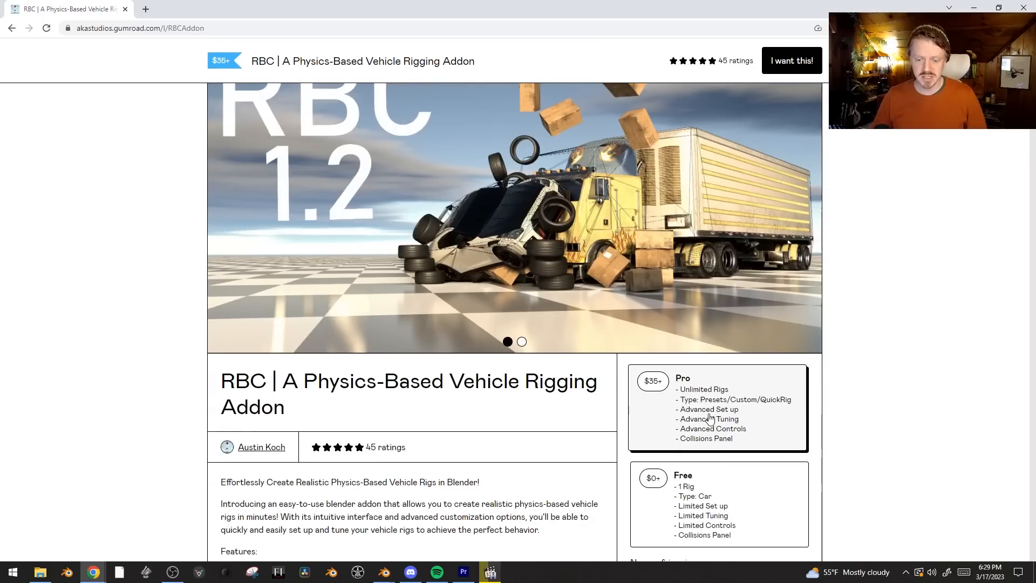
scroll(848, 378, "down", 1)
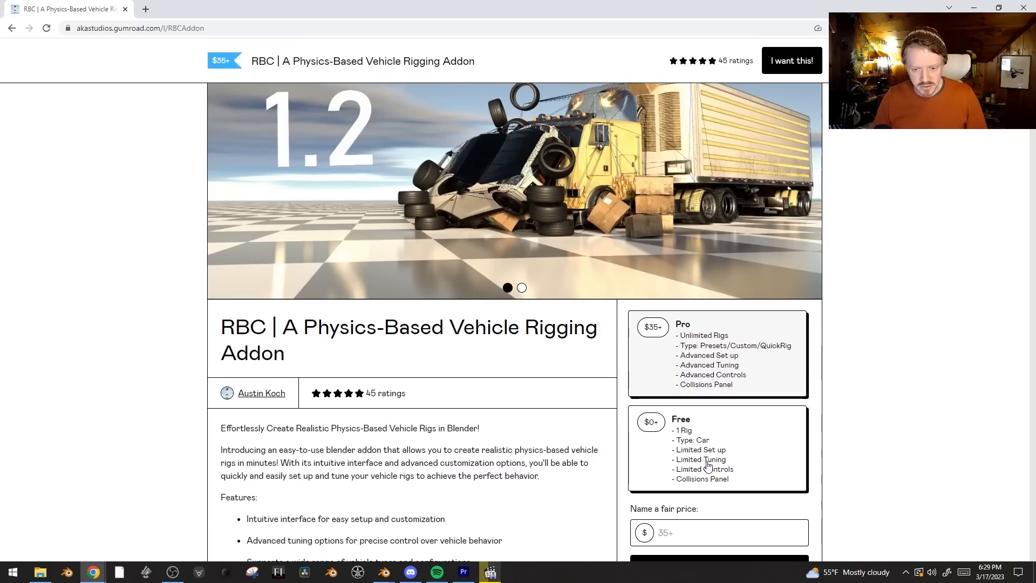
scroll(489, 457, "down", 2)
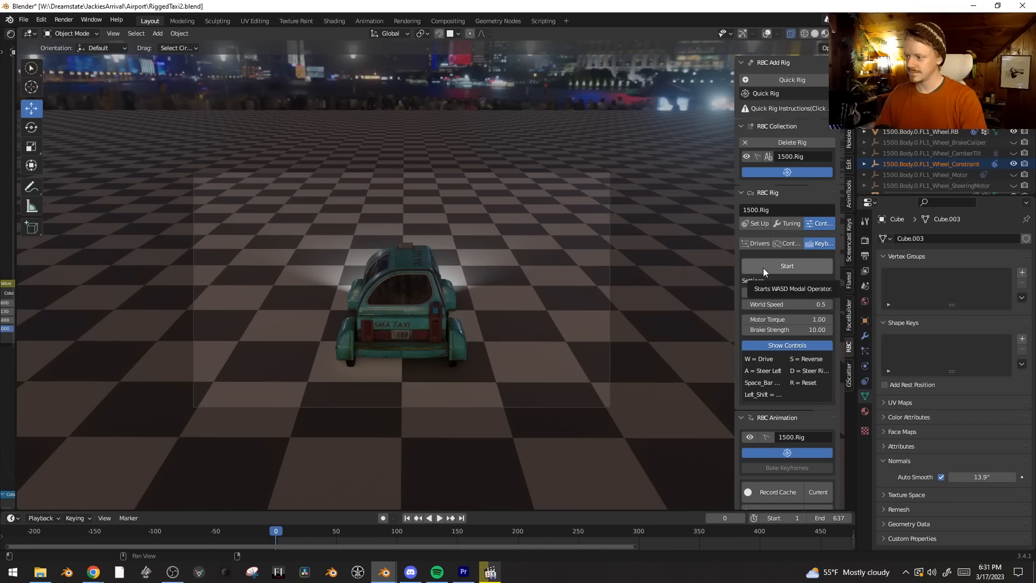
Step: Test-drive the rigged taxi with RBC keyboard control, steering right, and start the controller driving mode
left_click(763, 268)
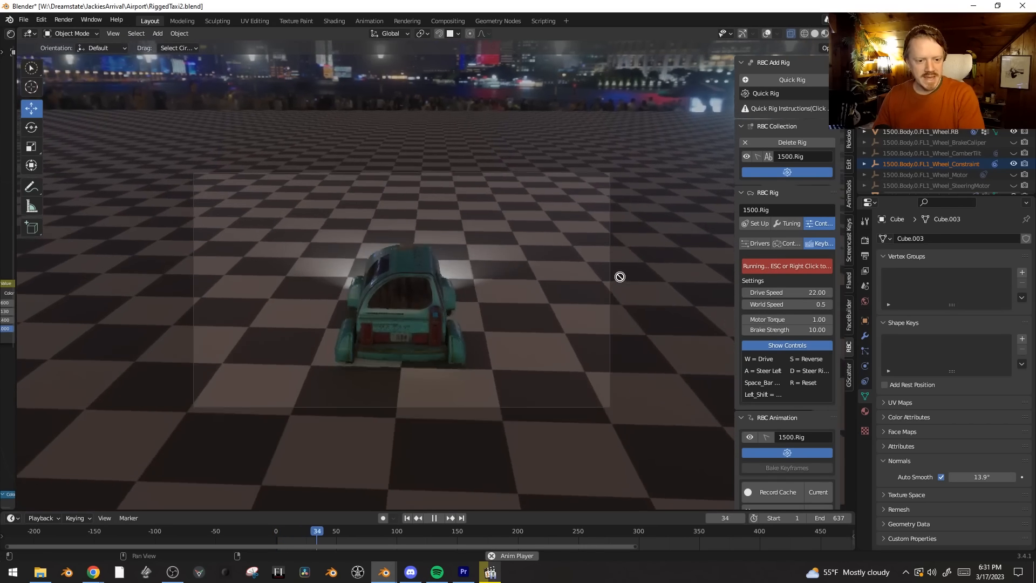
key("d")
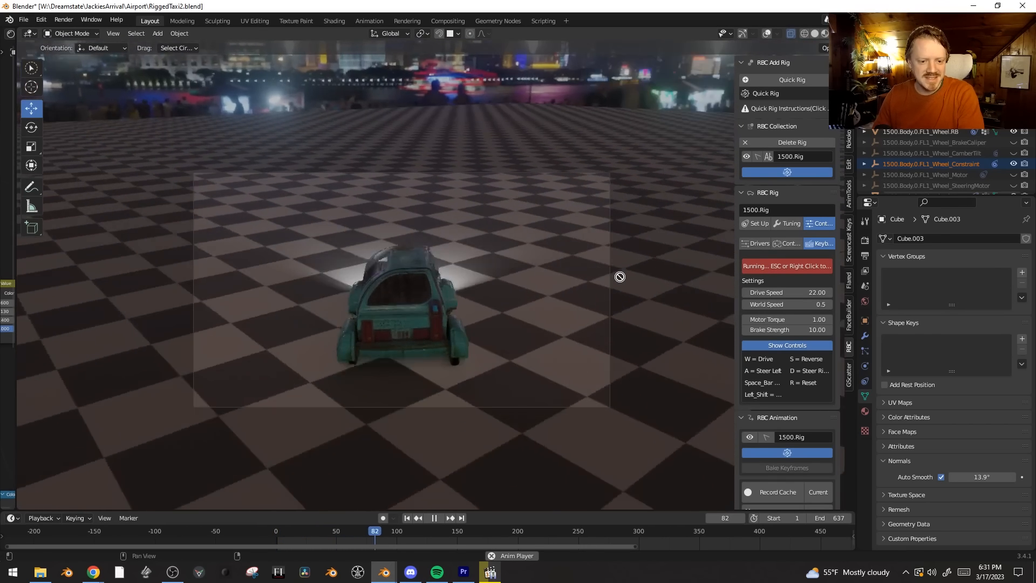
key("d")
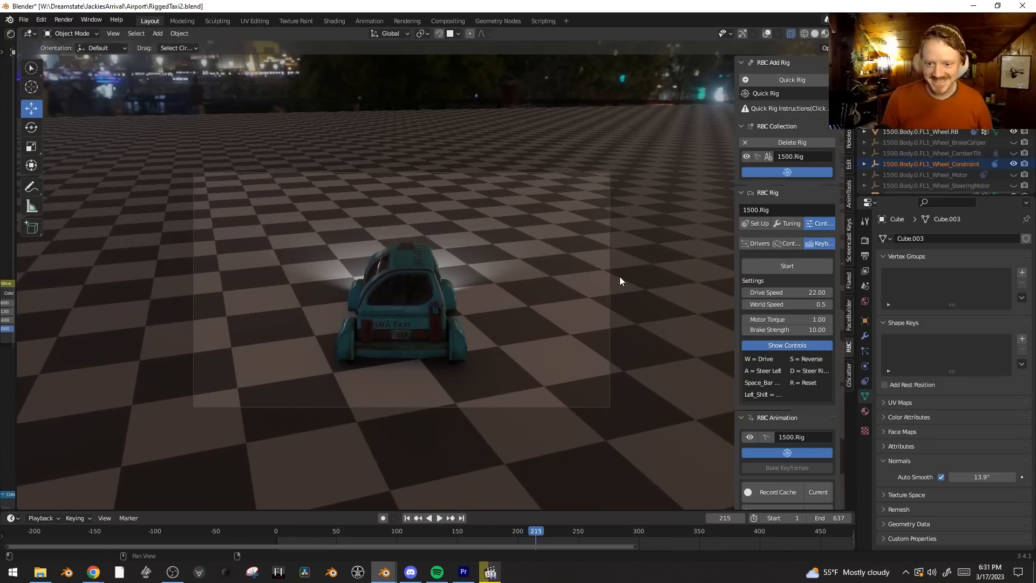
left_click(787, 244)
left_click(787, 265)
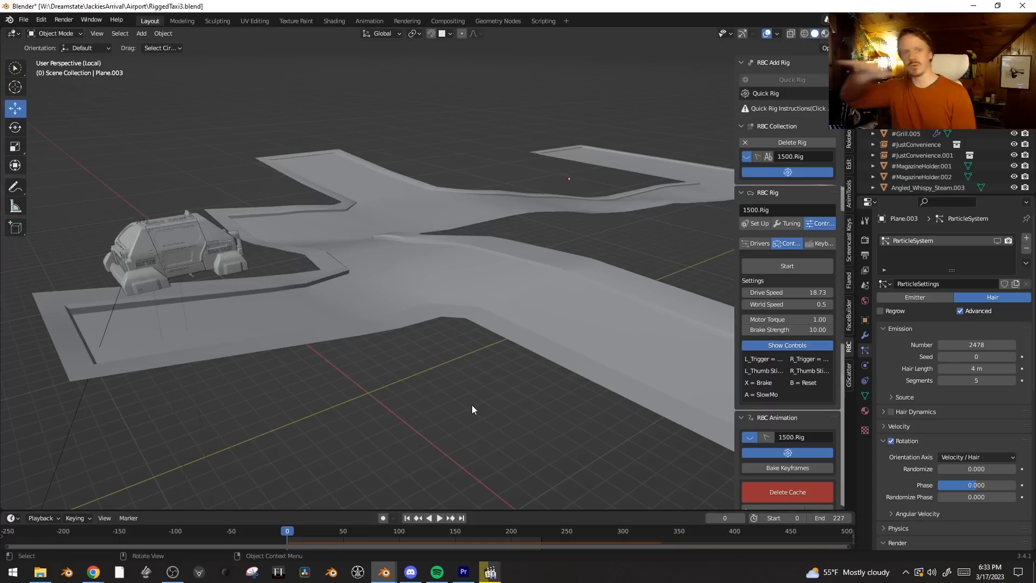
Step: Play the cached taxi drive over the simplified road mesh and stop it at frame 130
key("space")
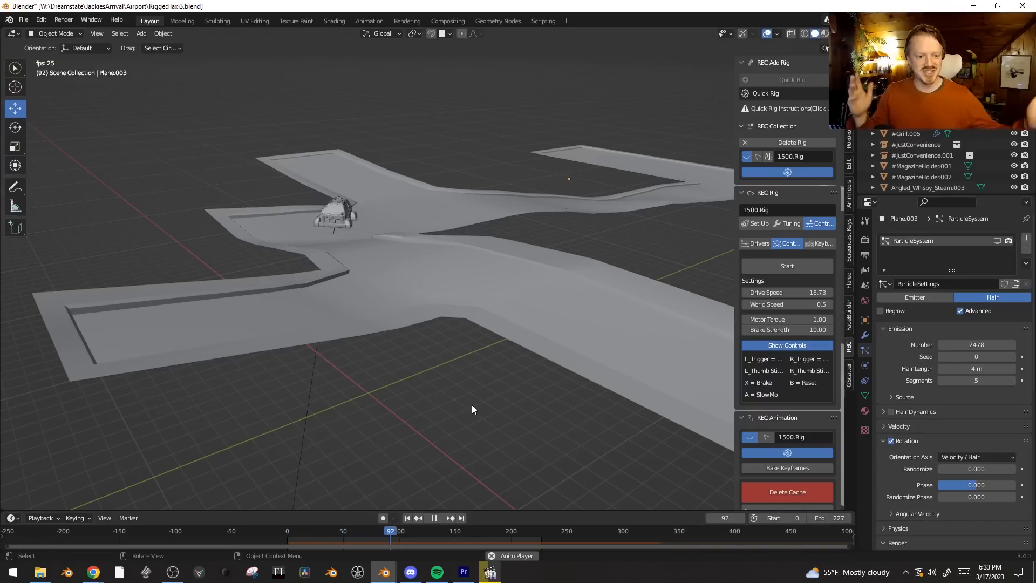
key("space")
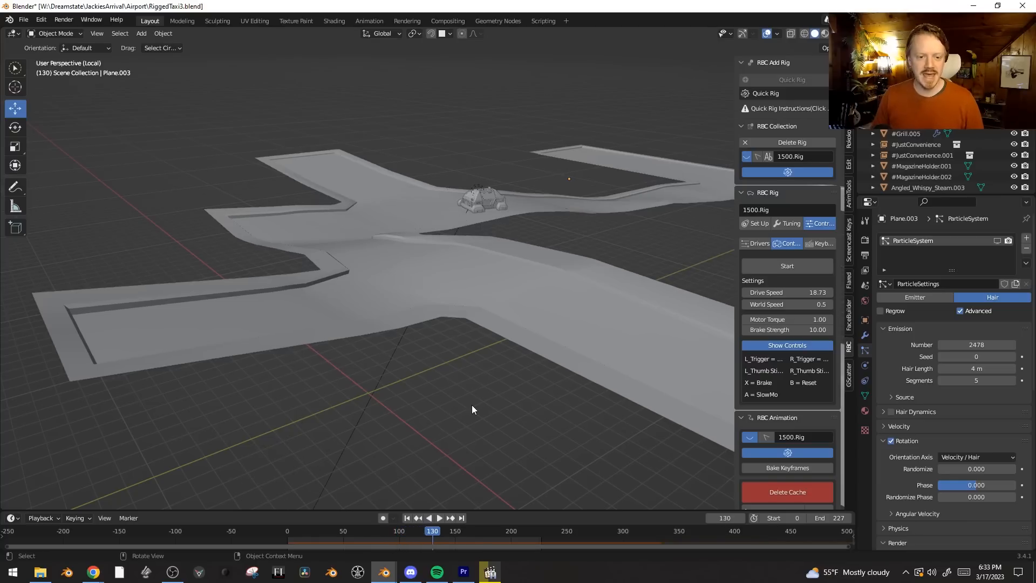